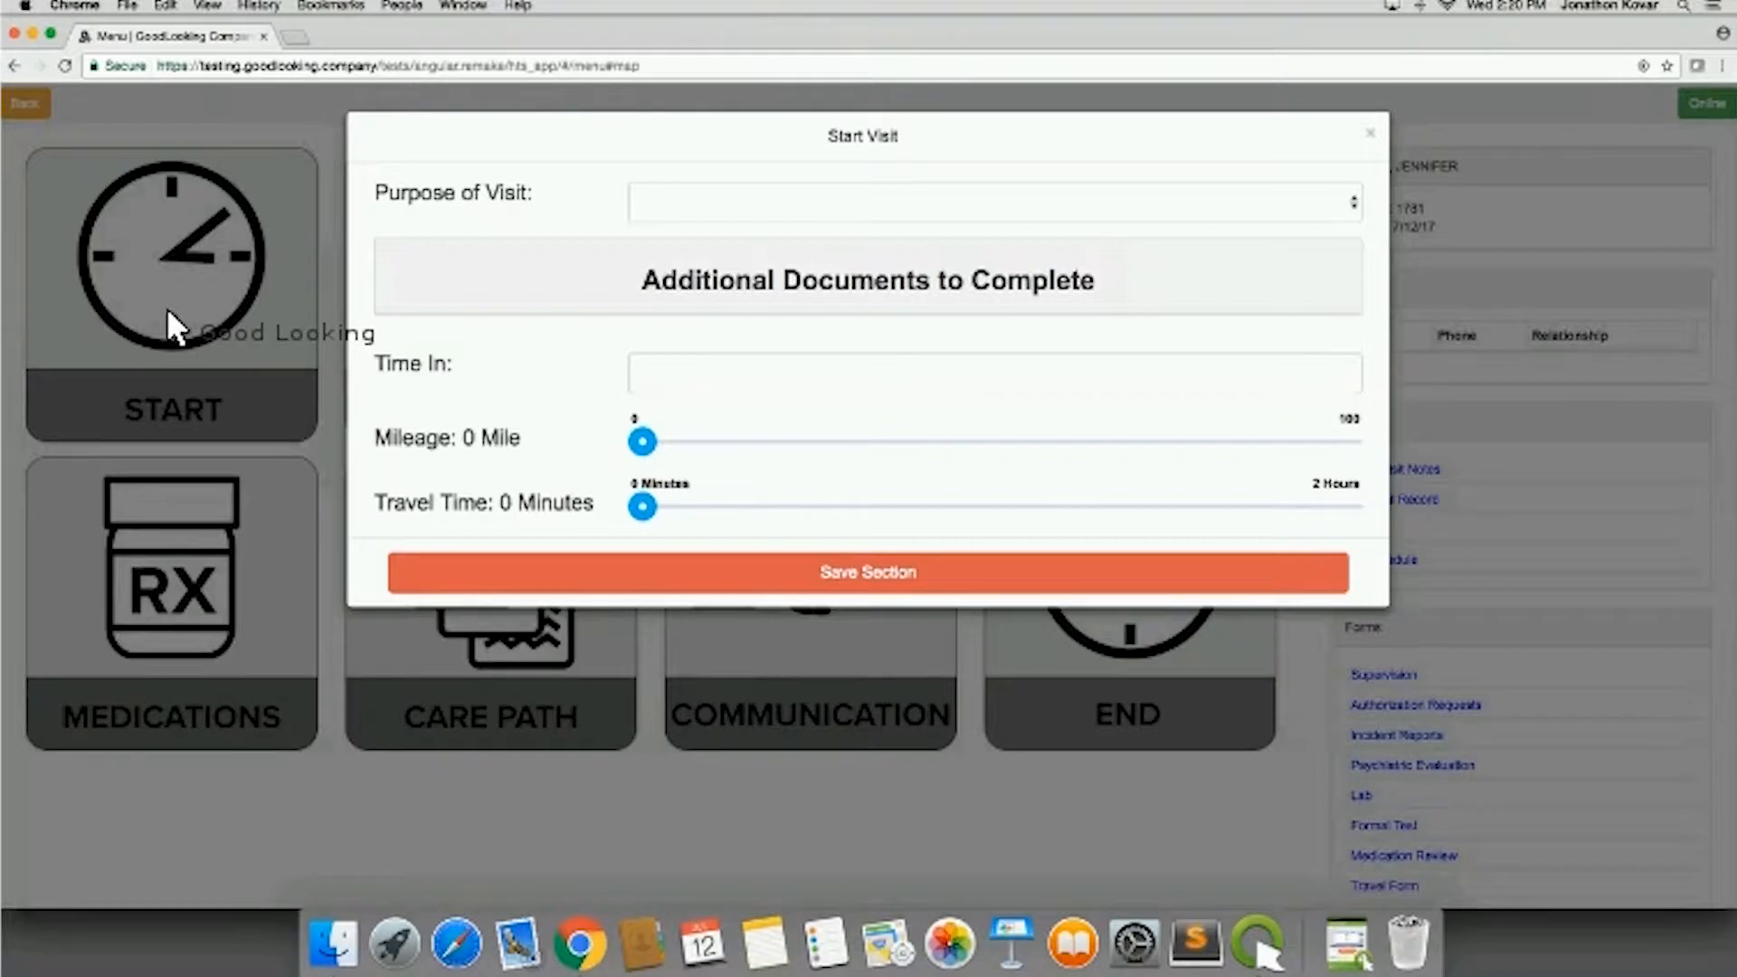
Step: Set the purpose of visit to Assessment and add Homebound Assessment, Patient Supervision and OASIS to the additional documents to complete
left_click(917, 205)
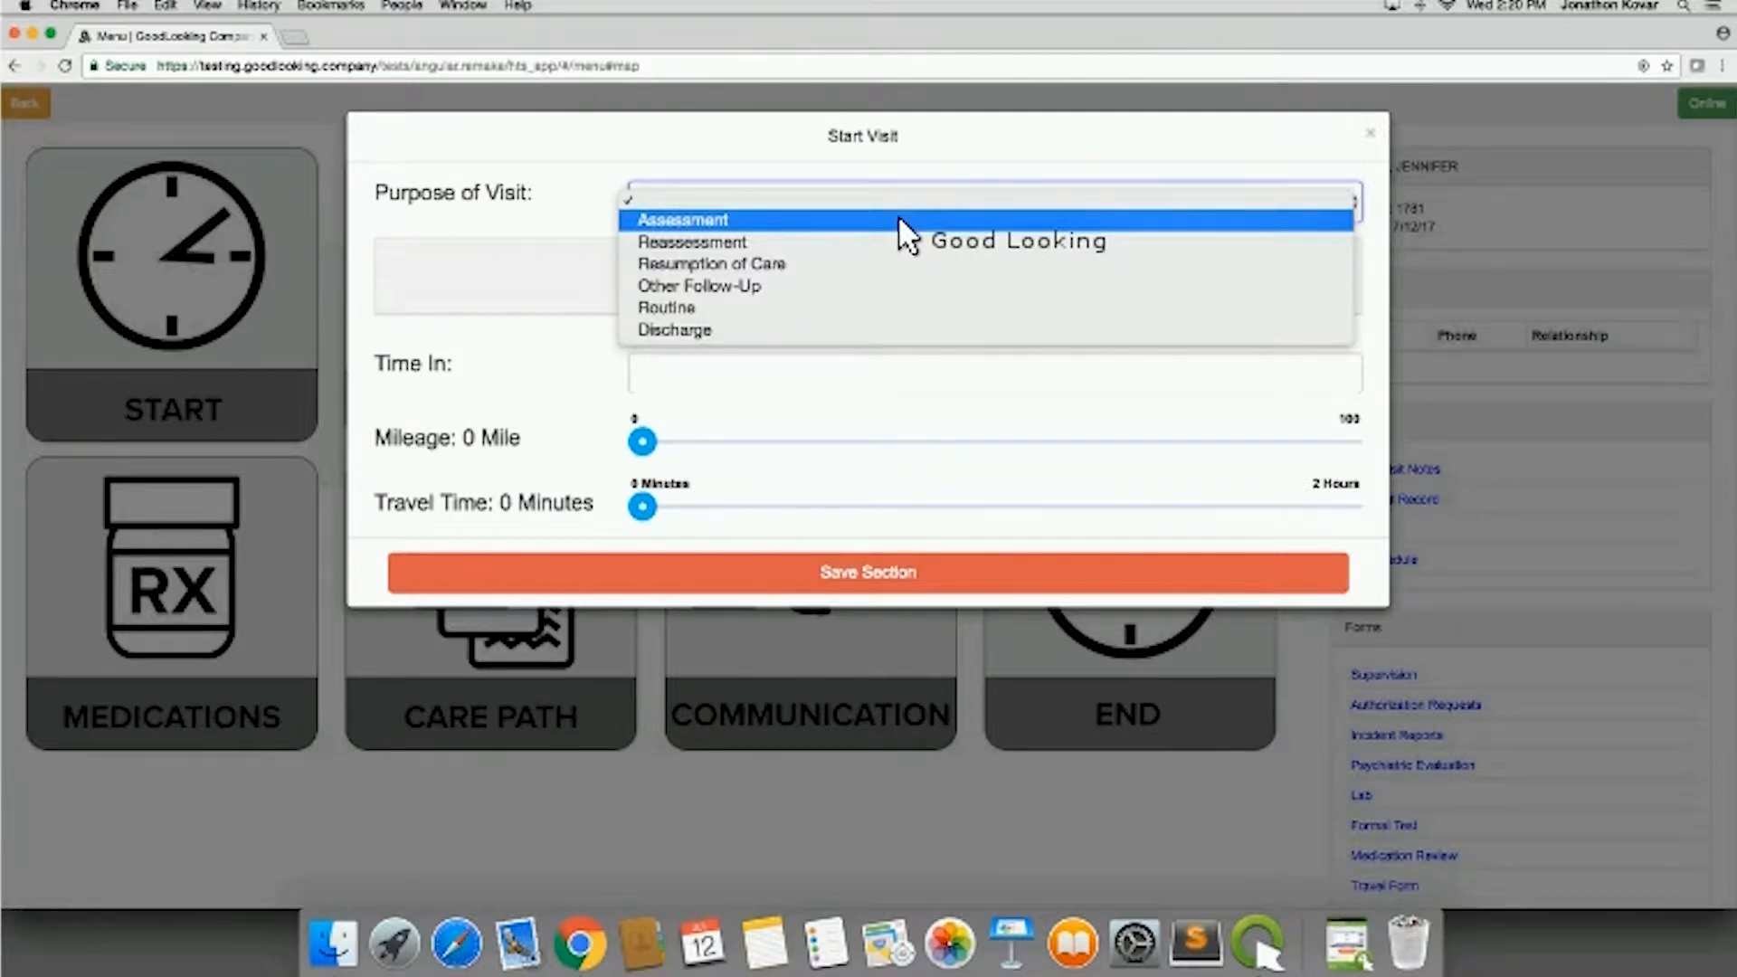
left_click(898, 219)
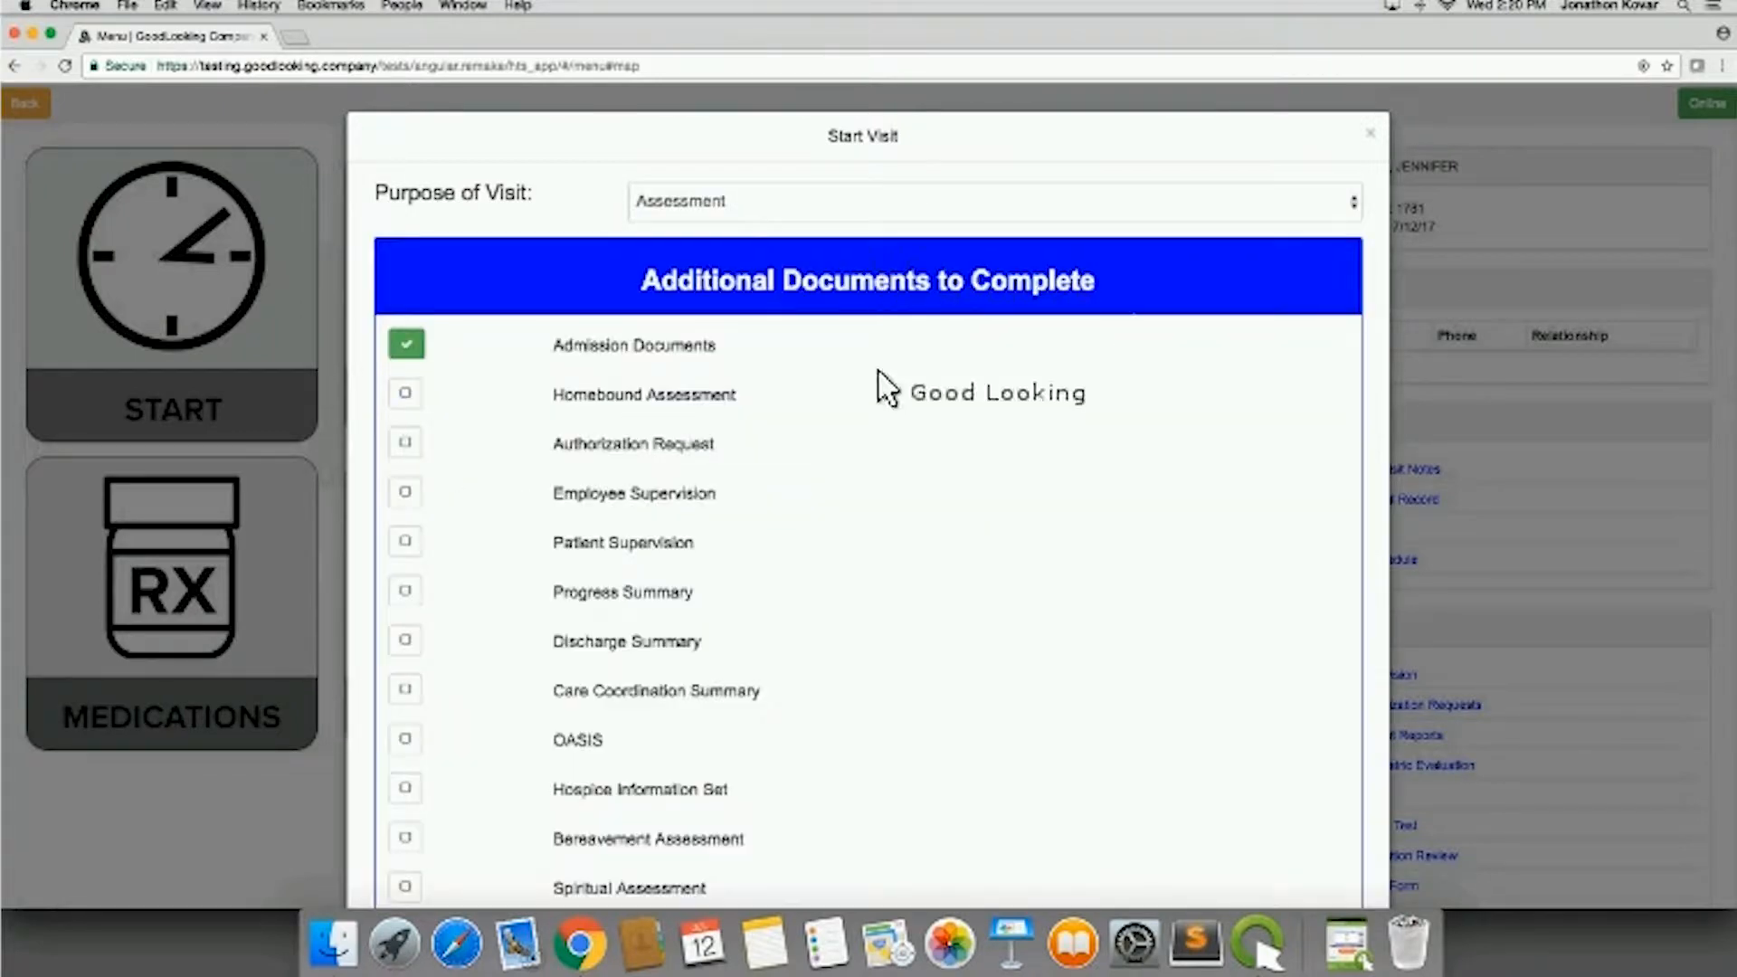
scroll(427, 588, "down", 3)
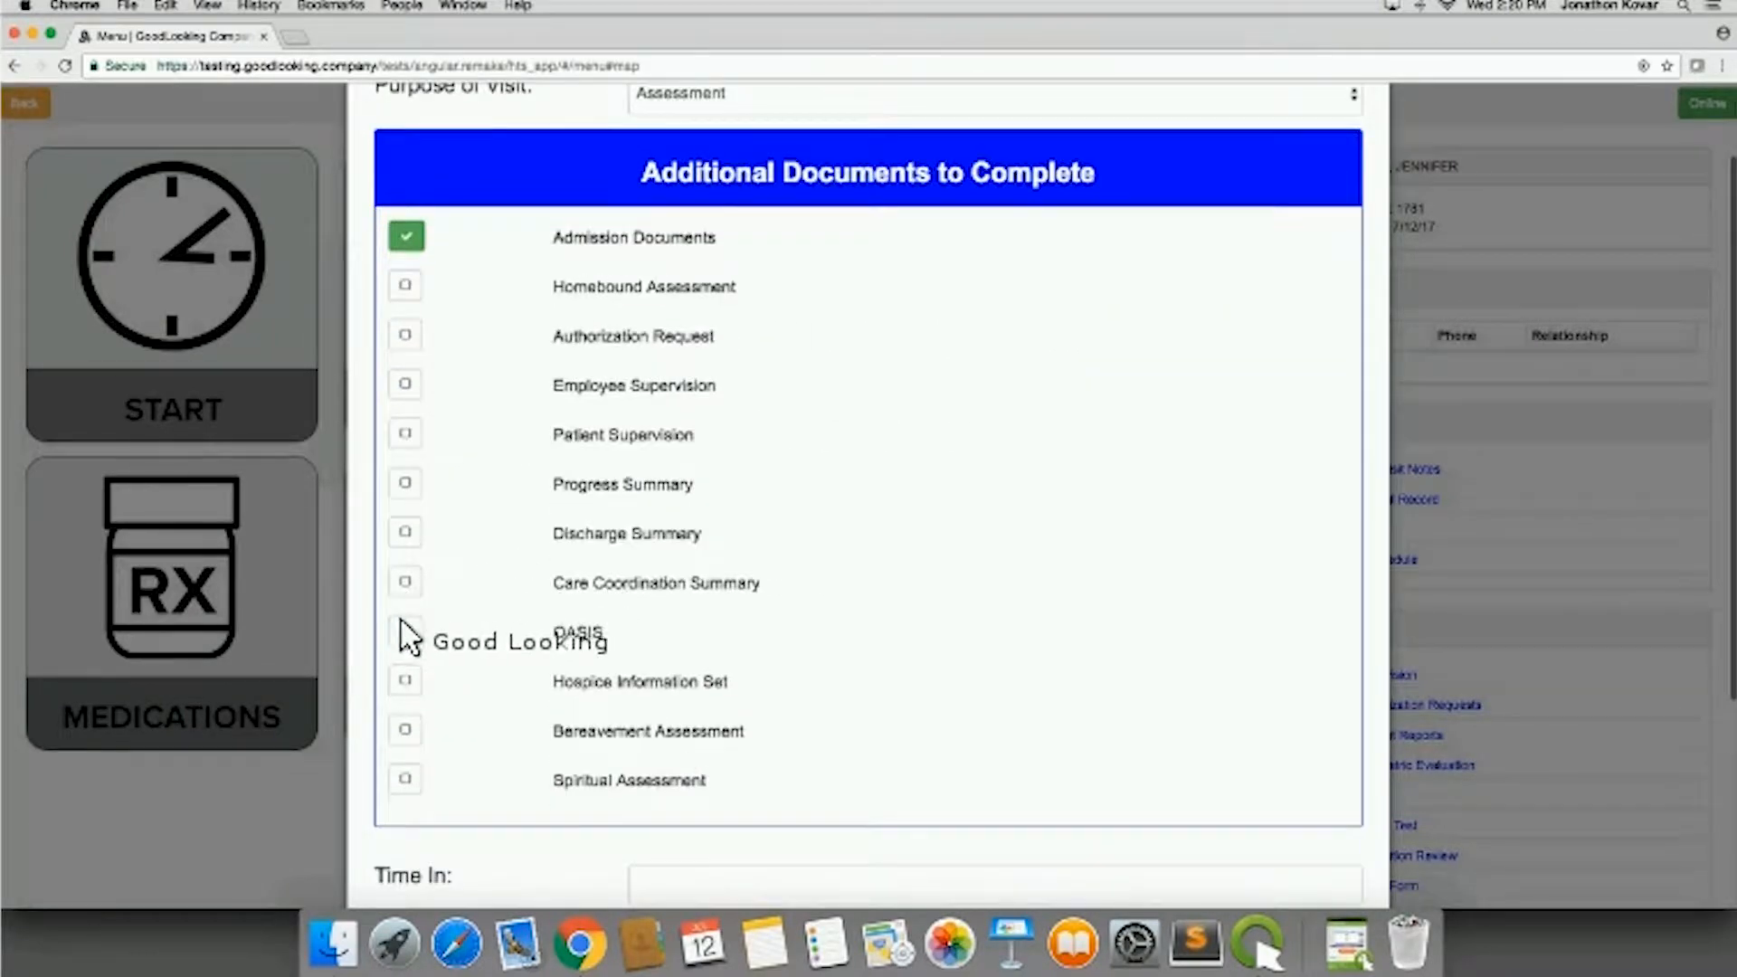
left_click(406, 286)
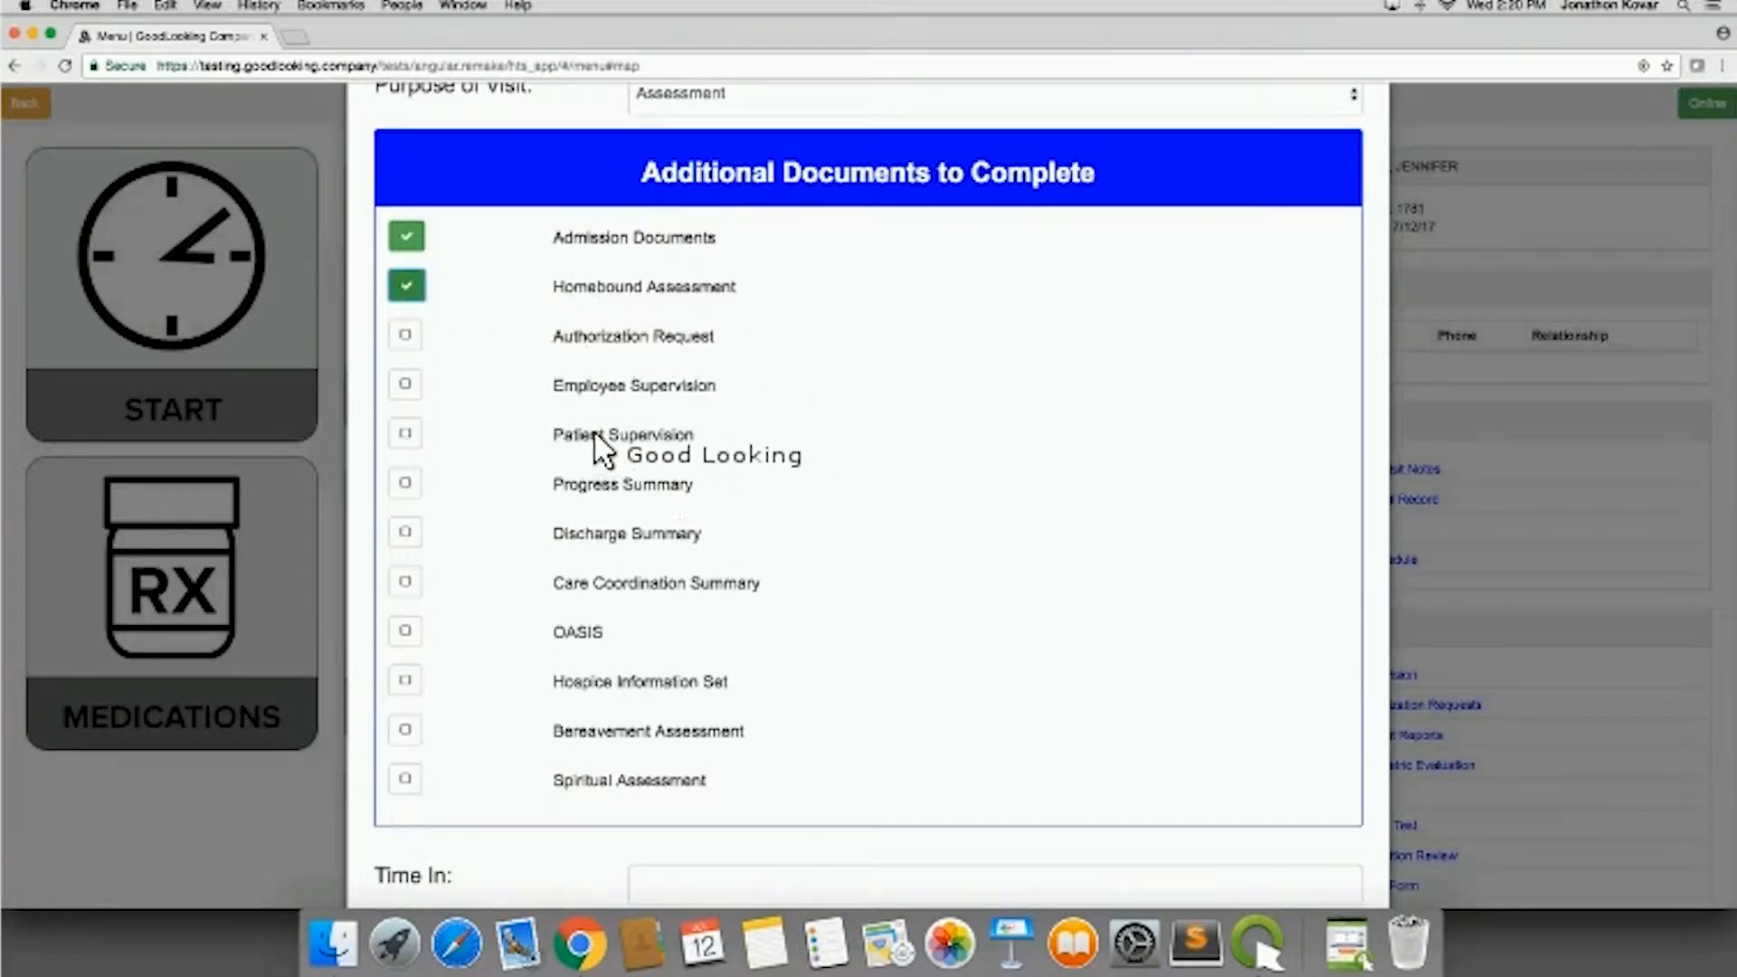
left_click(404, 631)
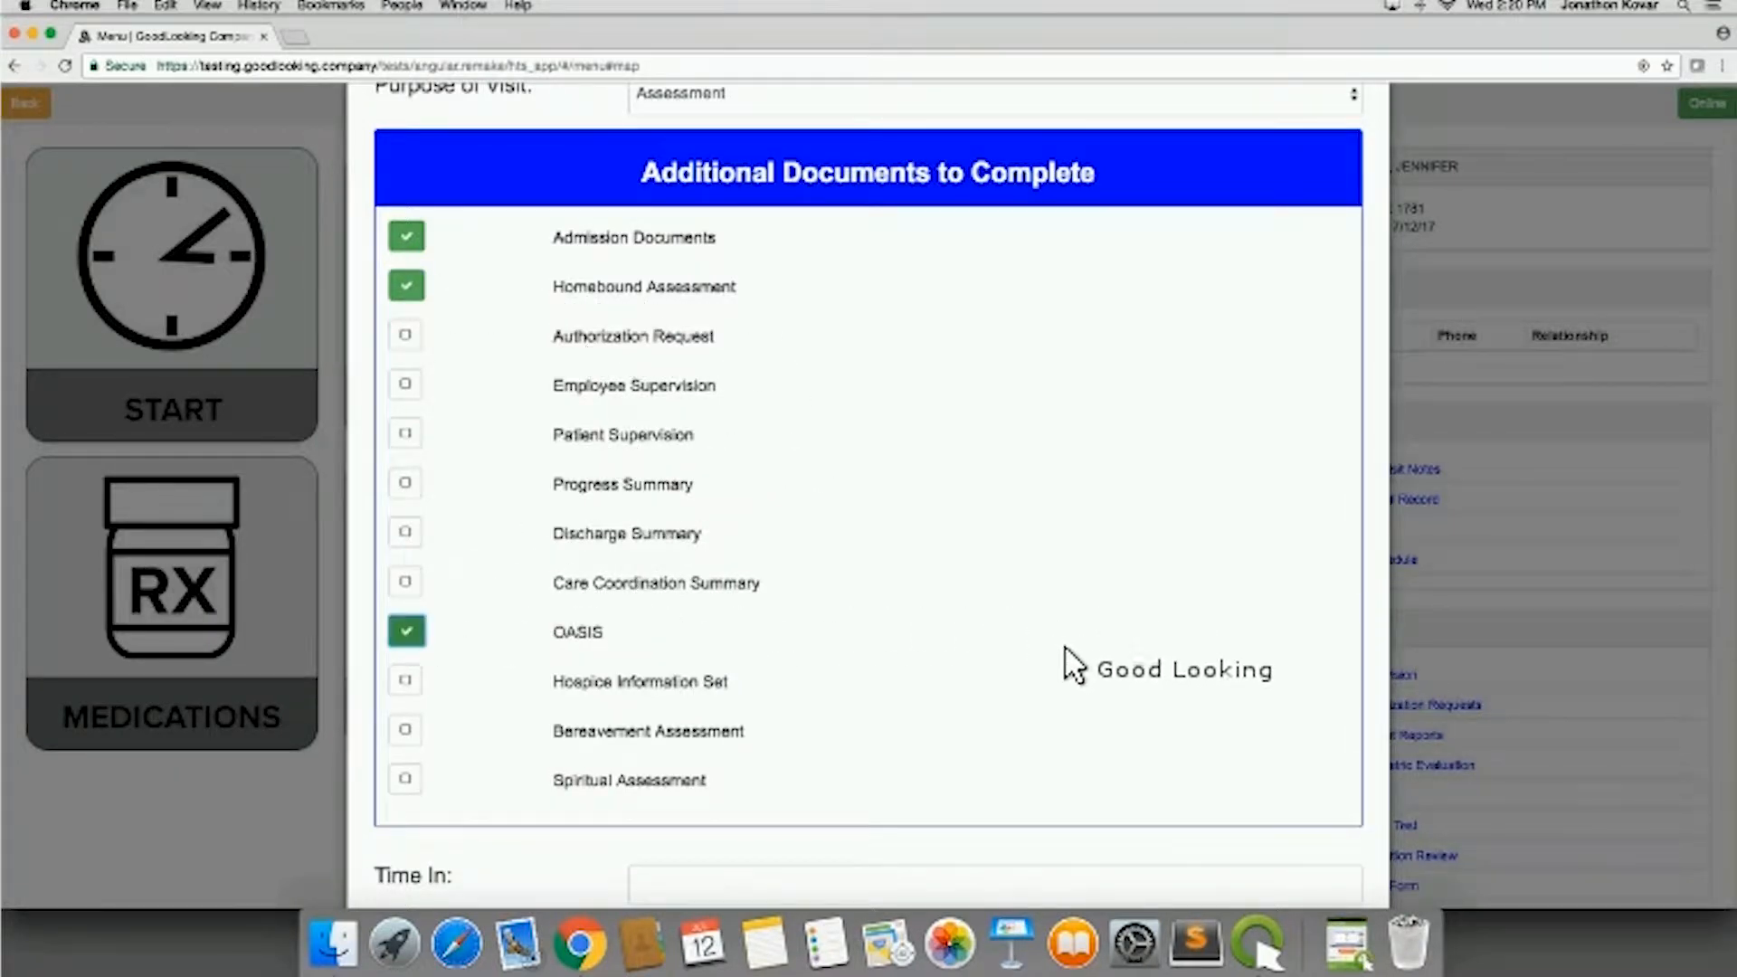
scroll(1090, 674, "up", 3)
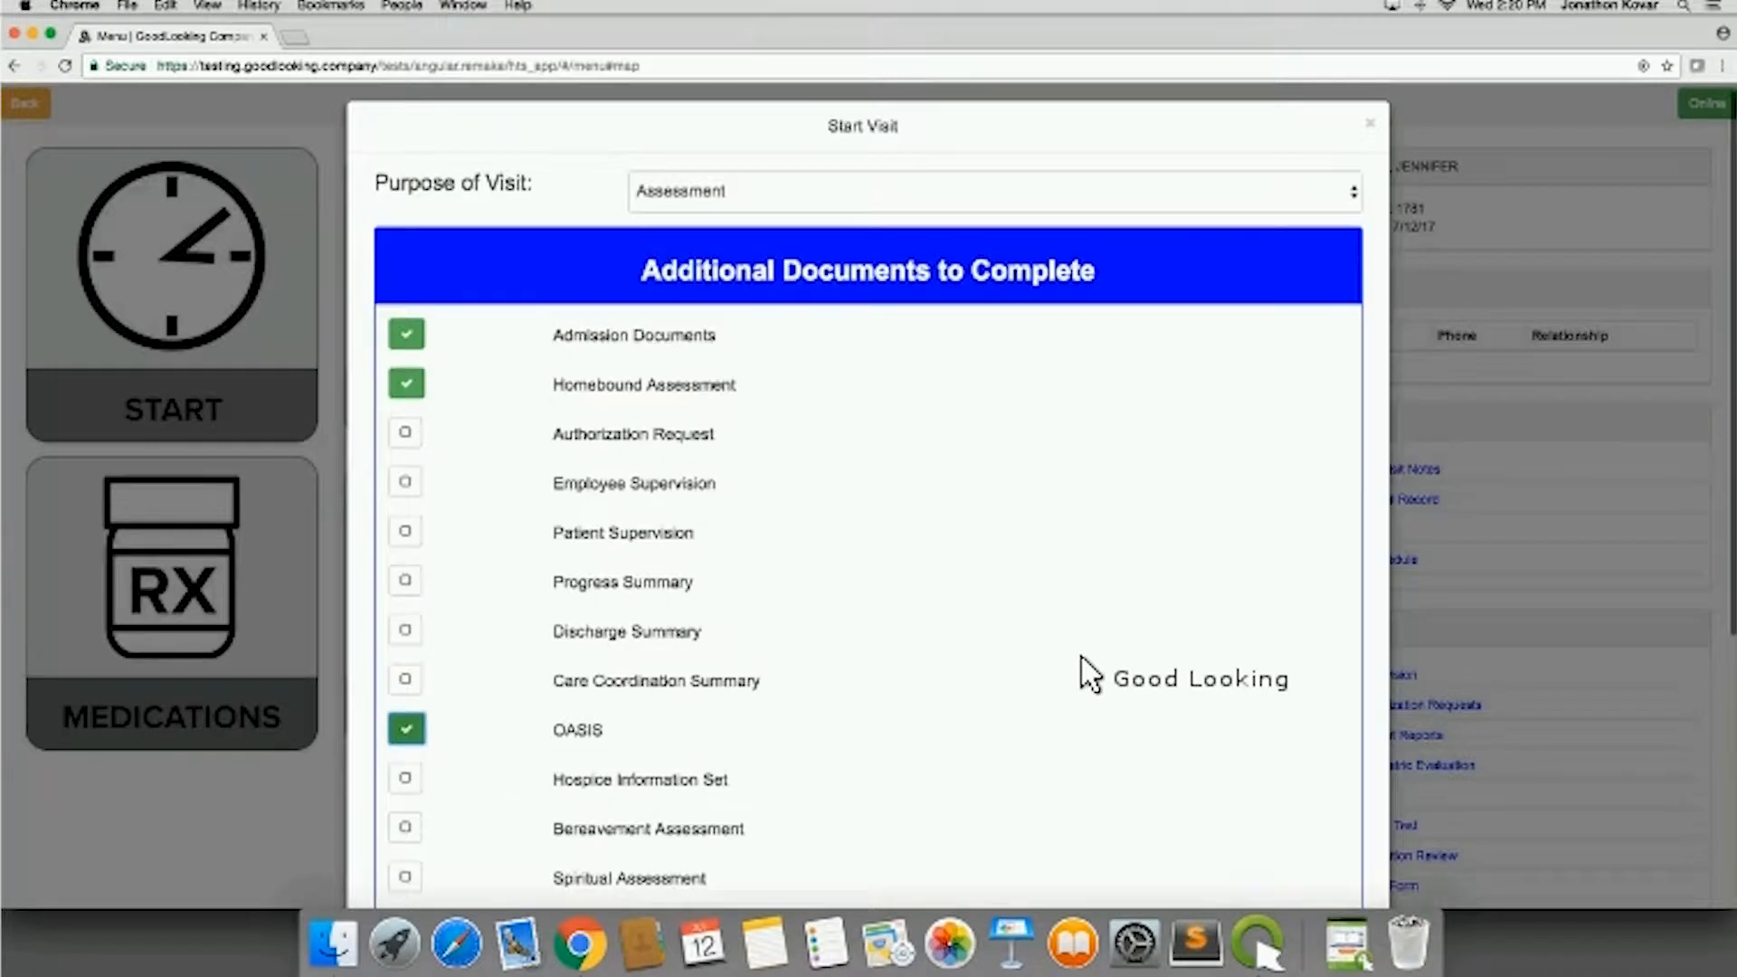
scroll(1090, 674, "down", 2)
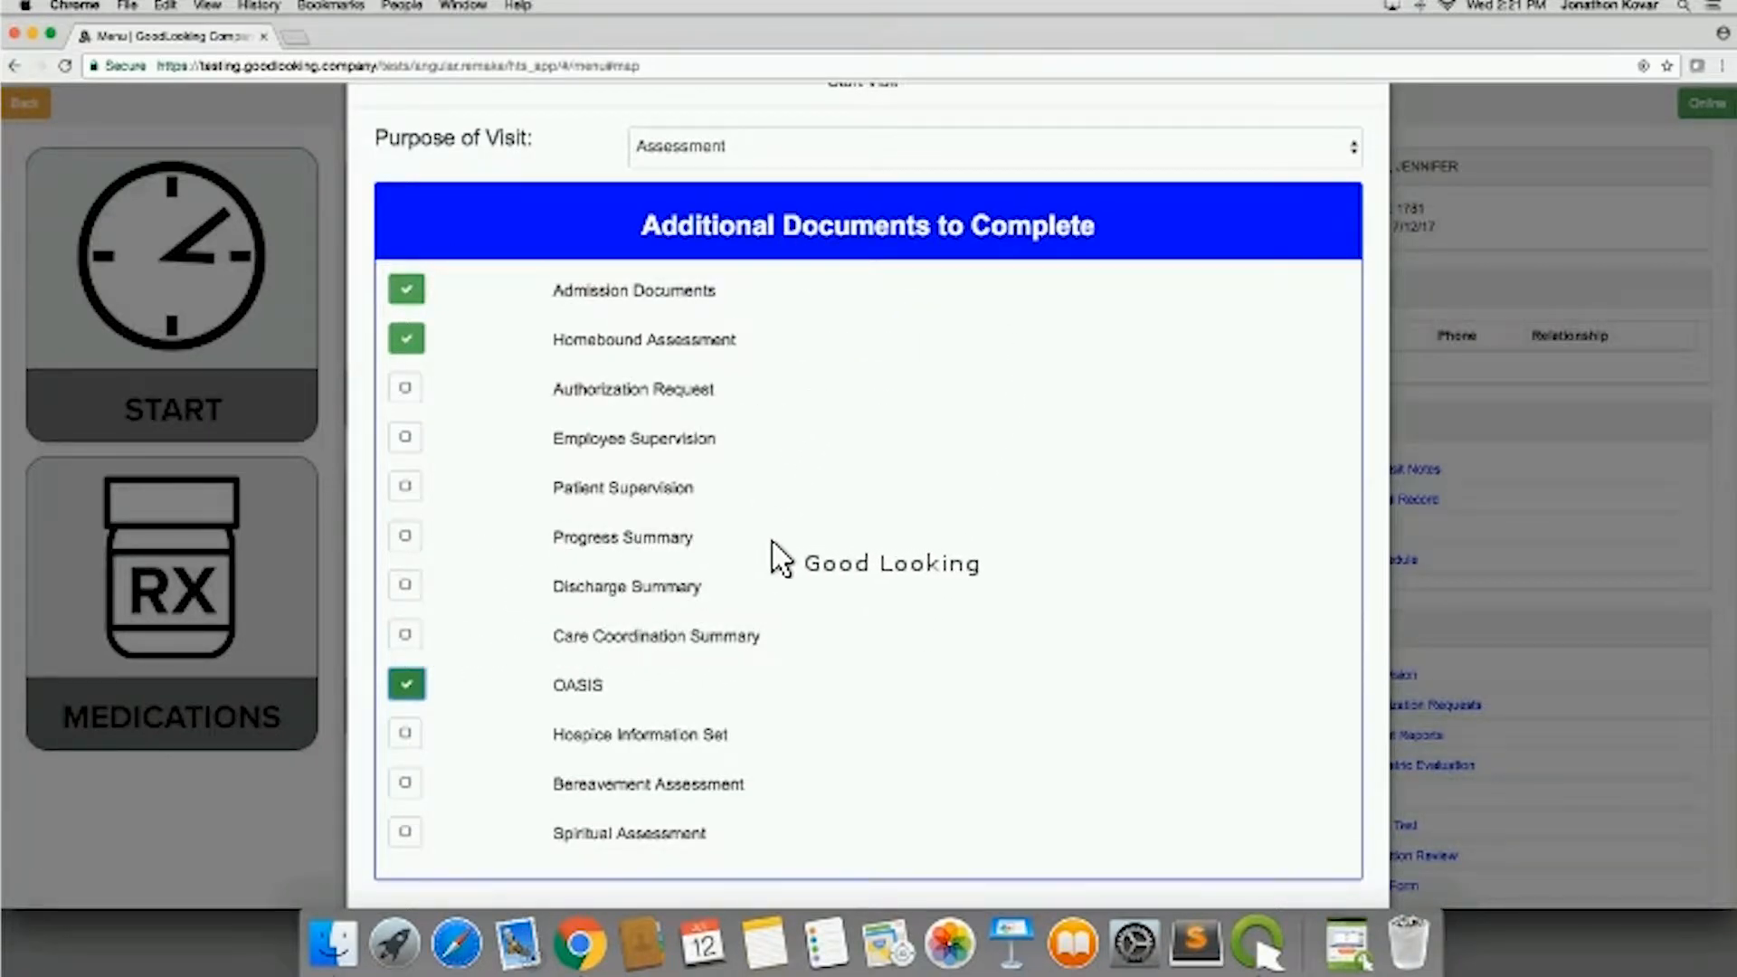
left_click(405, 486)
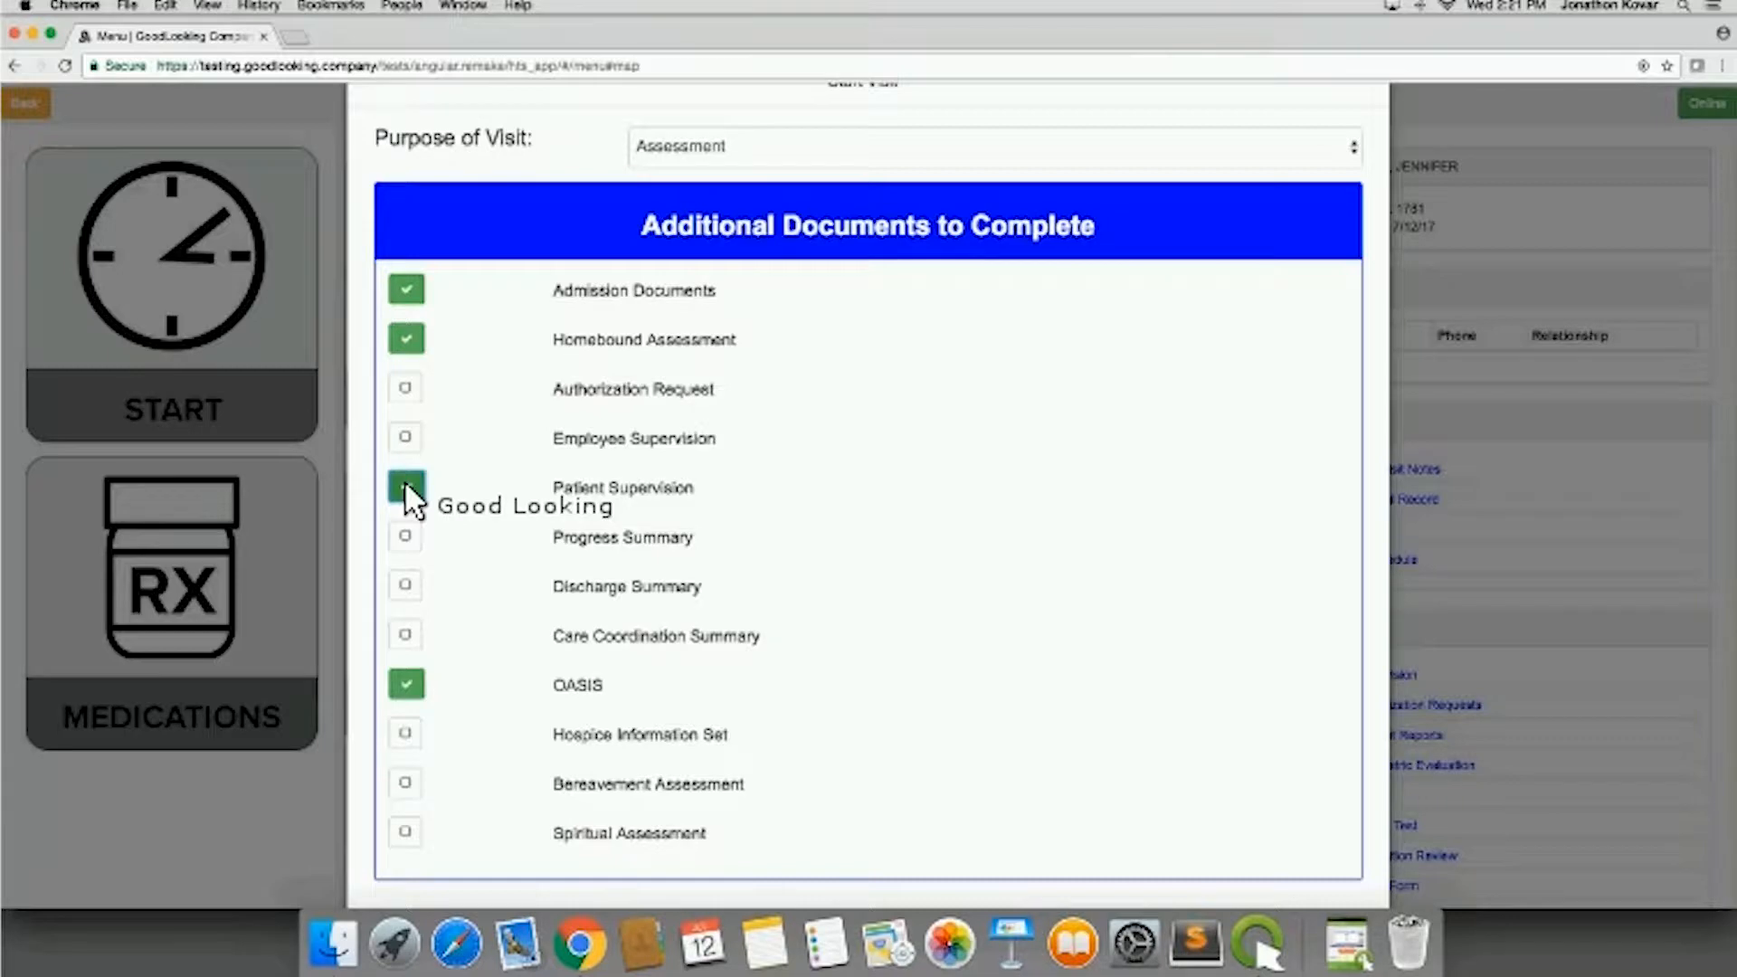
left_click(886, 237)
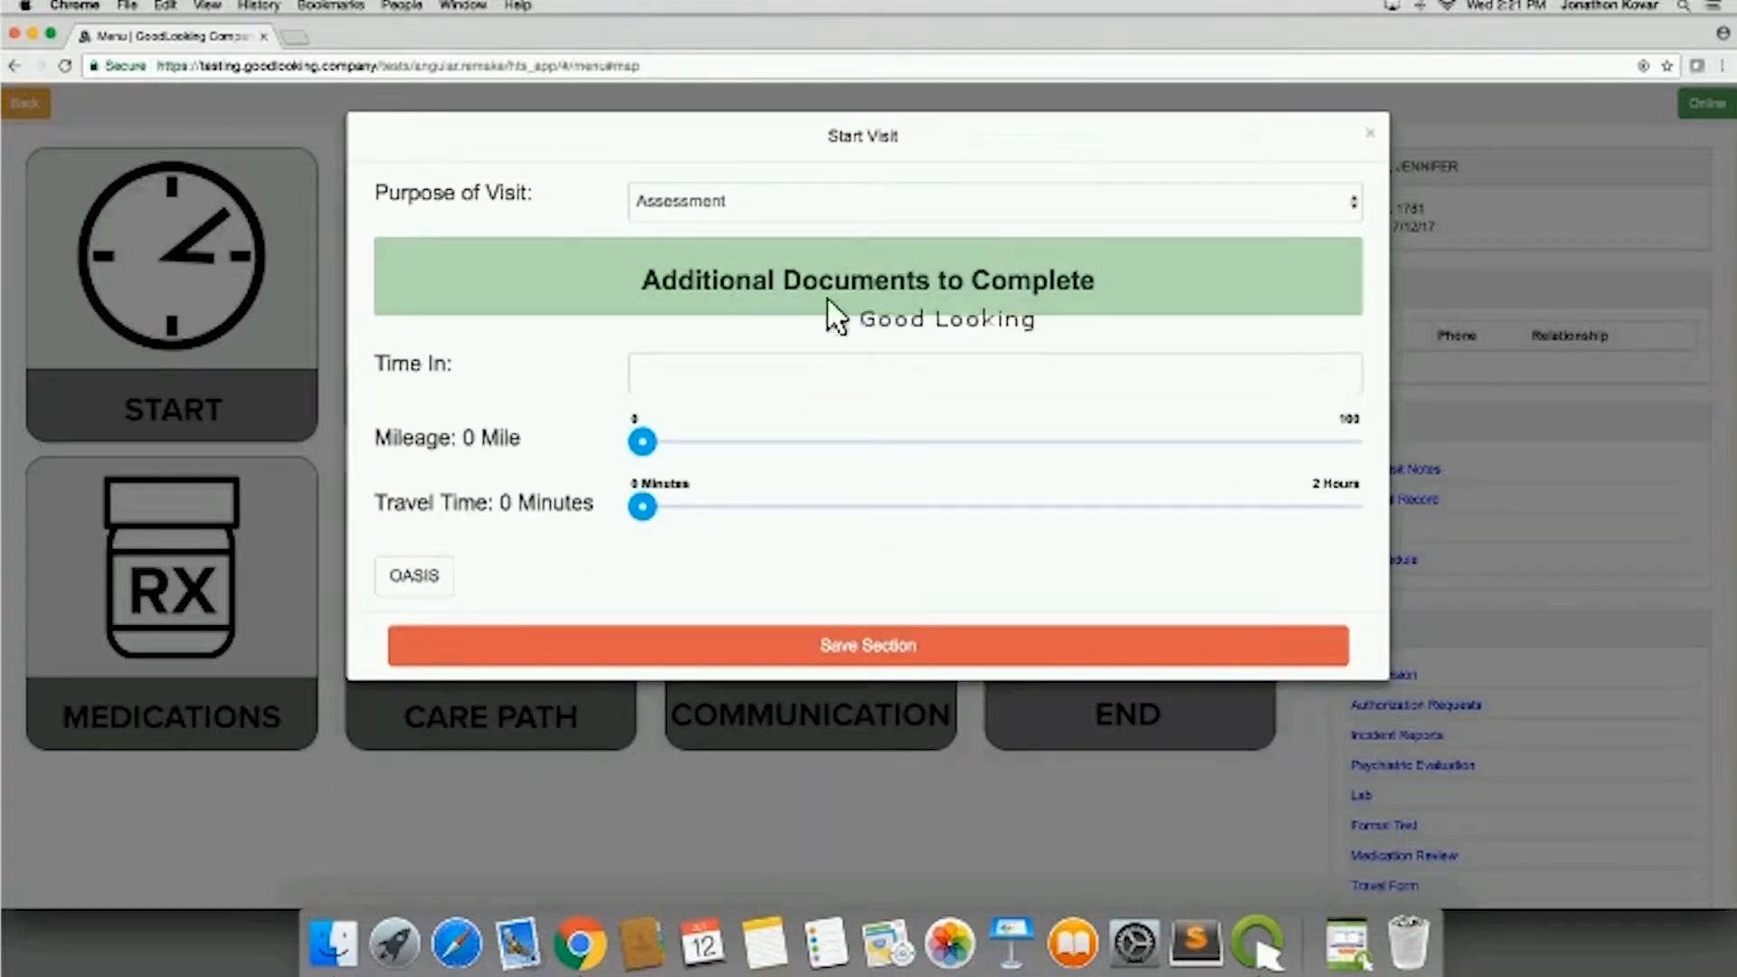
Step: Enter 12:20 AM as the visit's time in, with 18 miles of mileage and 39 minutes of travel time
left_click(768, 375)
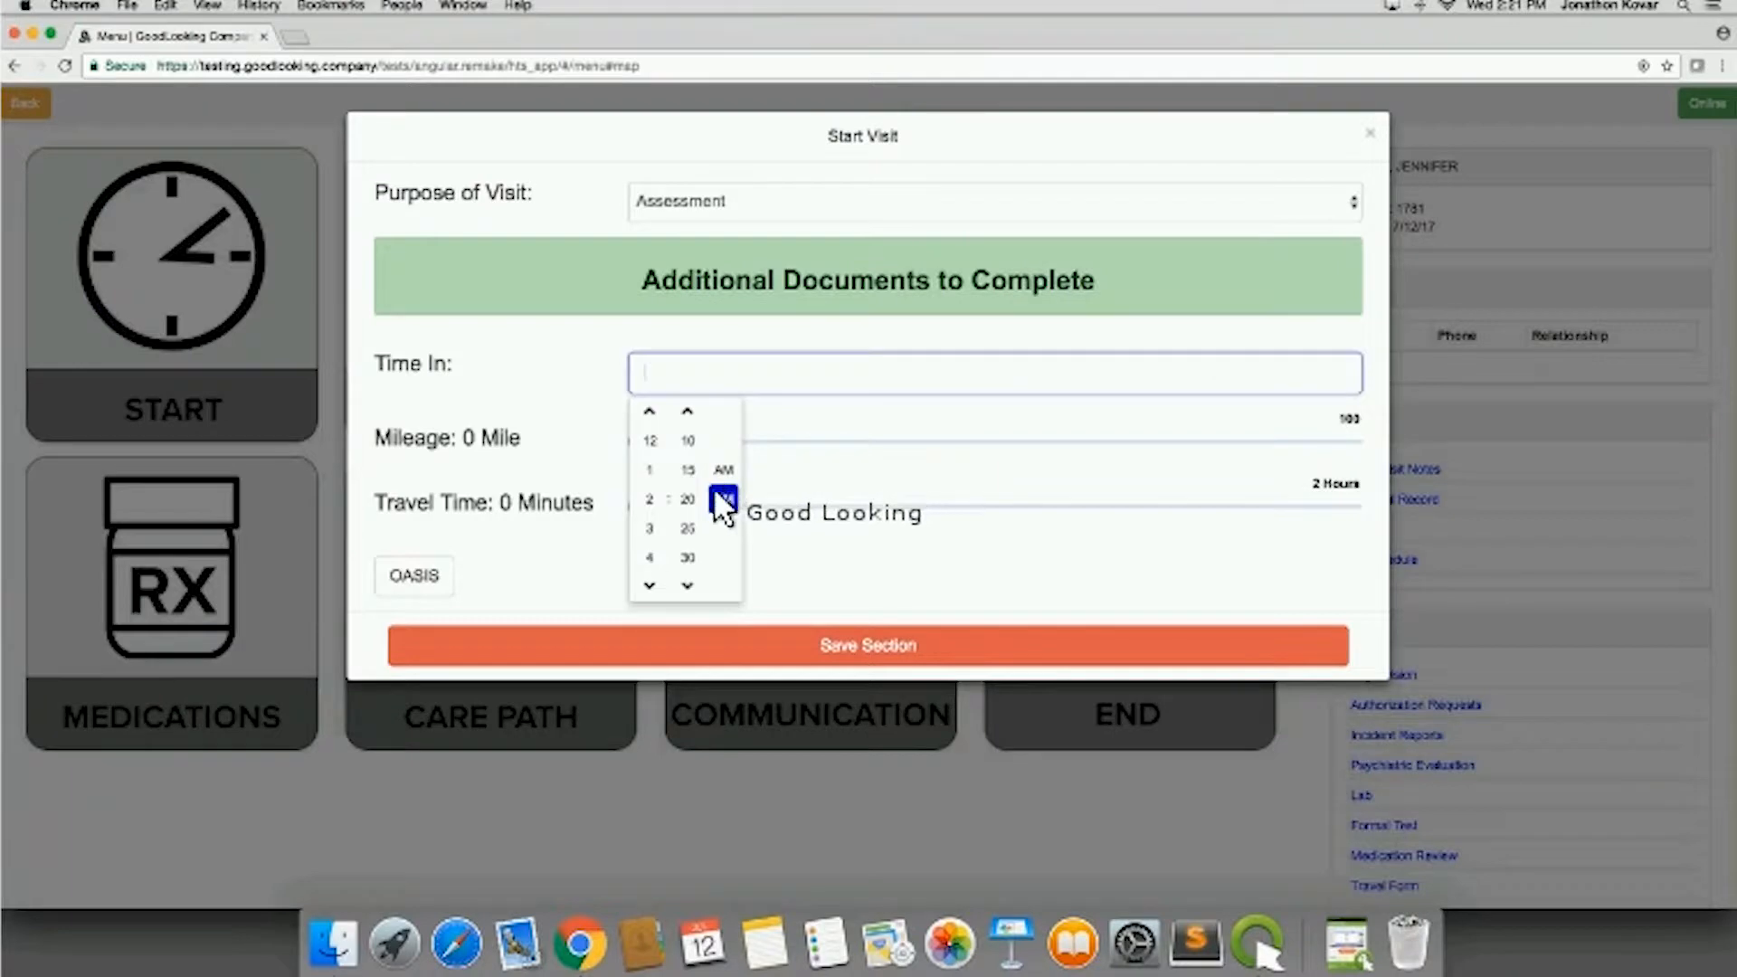
left_click(688, 499)
left_click(789, 477)
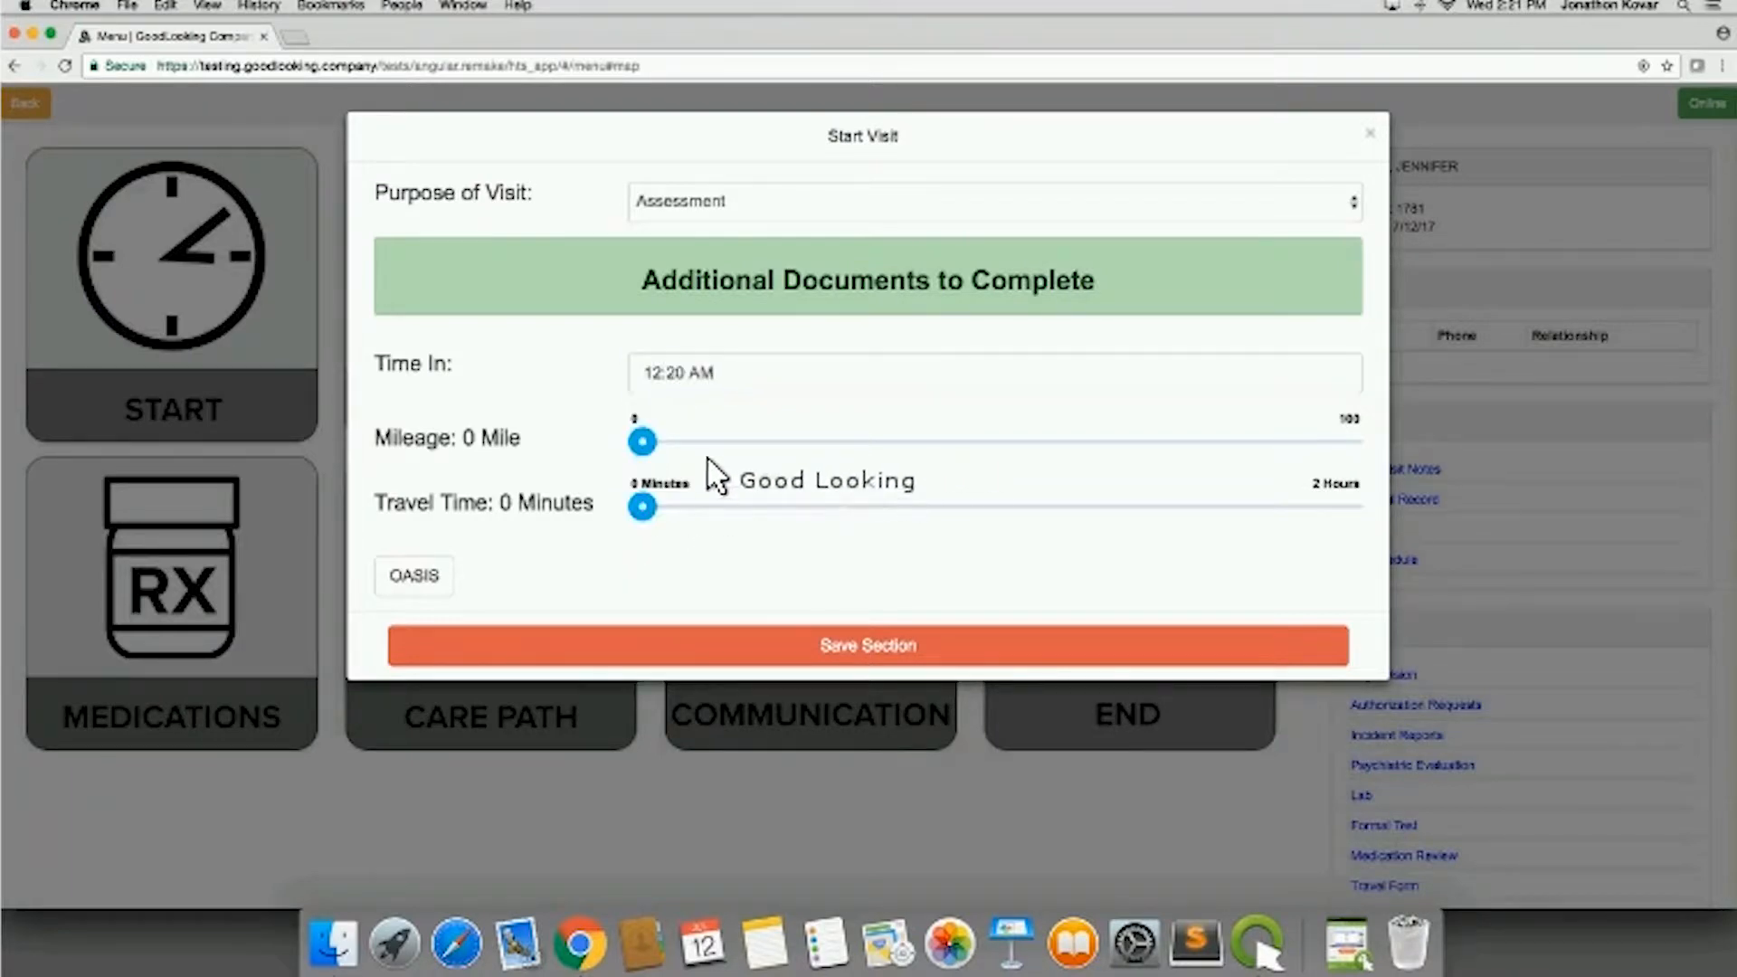
left_click(646, 446)
left_click(768, 442)
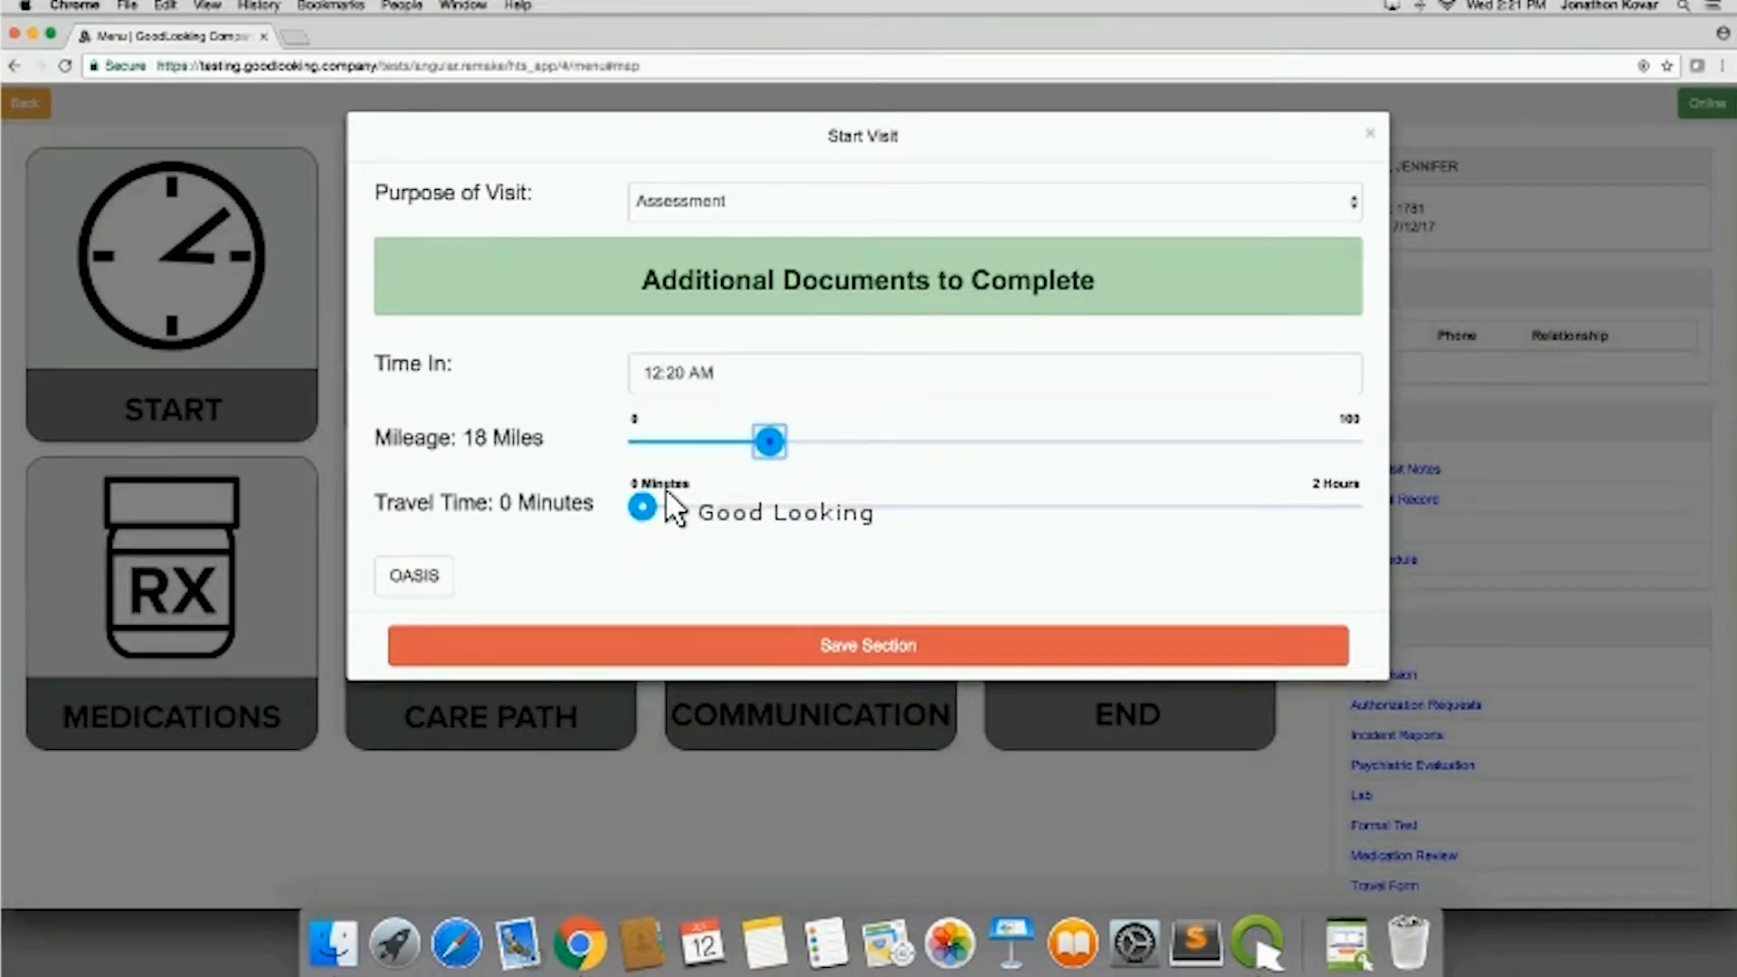
left_click(862, 503)
left_click(871, 480)
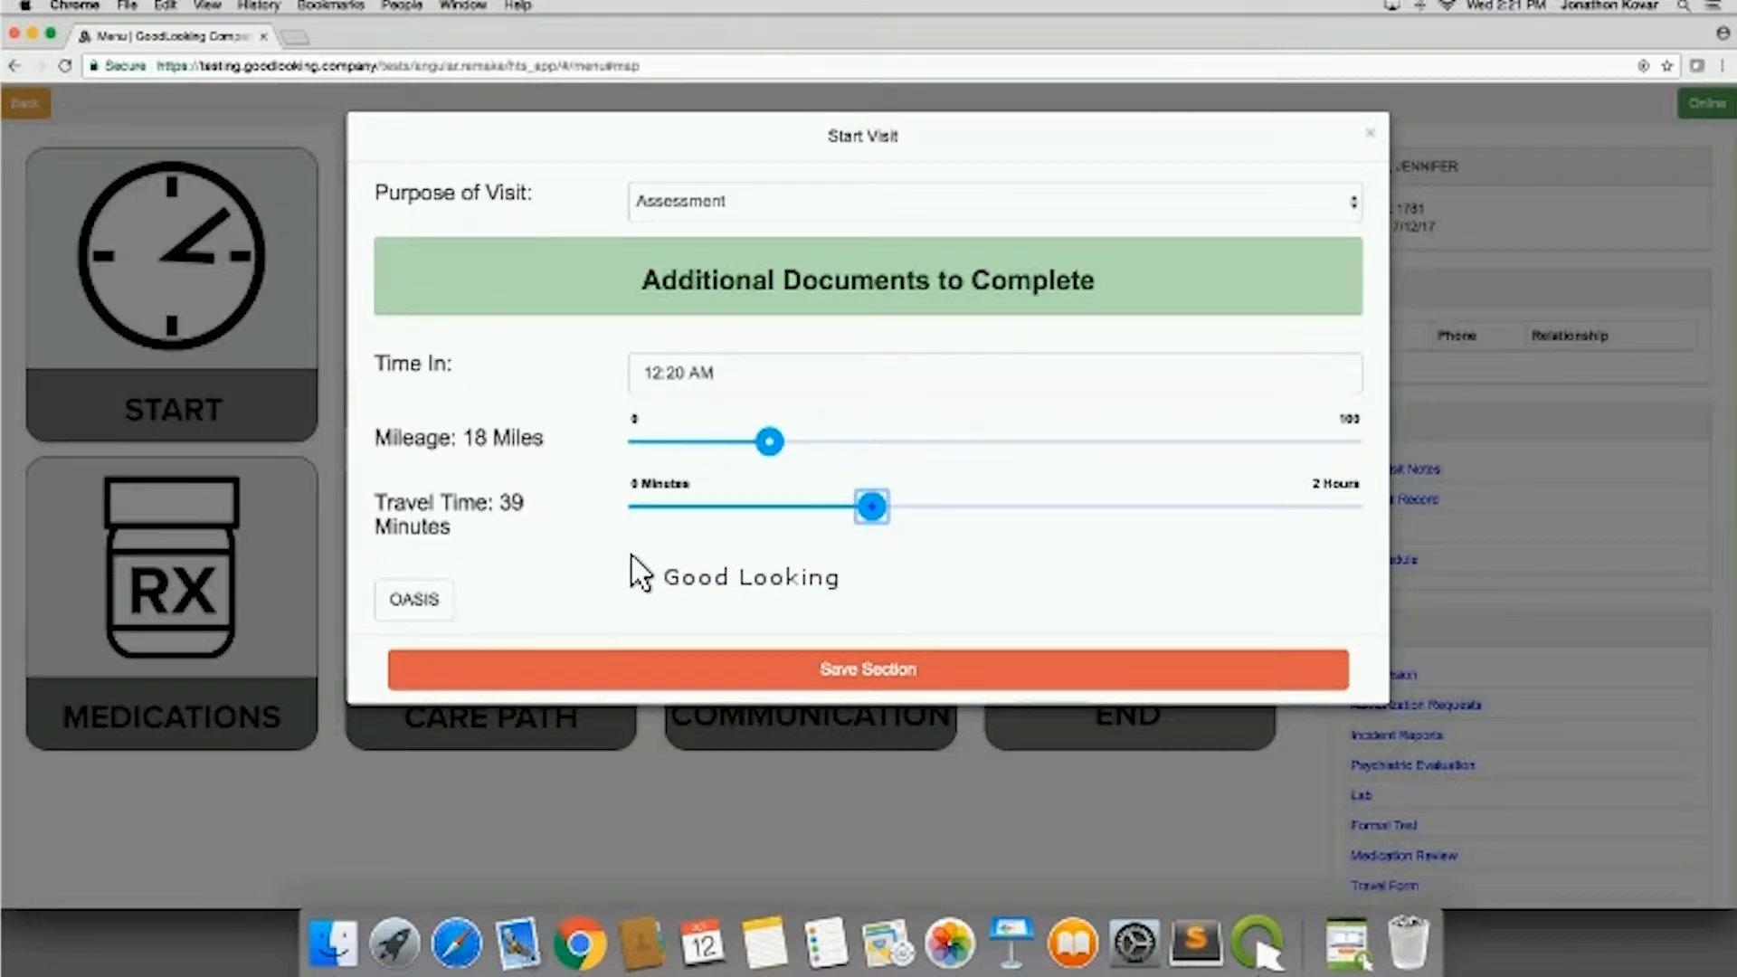
Step: Check the M0100 RFA entry in the OASIS elements and save the Start Visit section
left_click(412, 601)
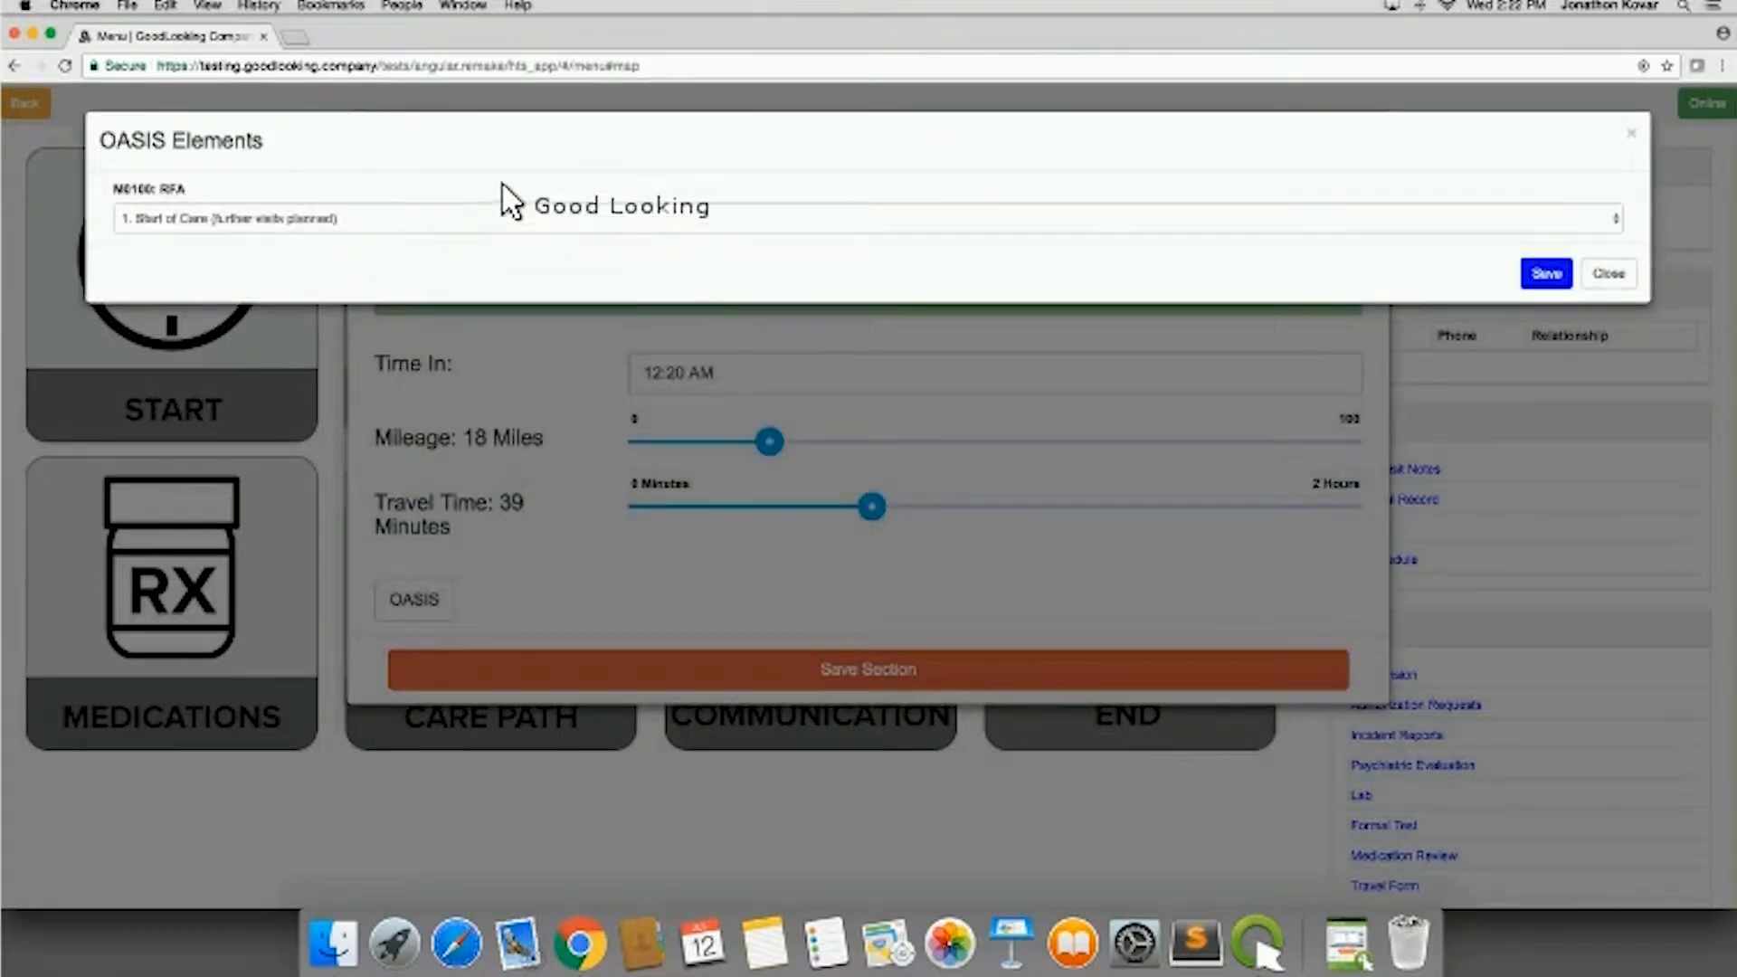
left_click(1557, 315)
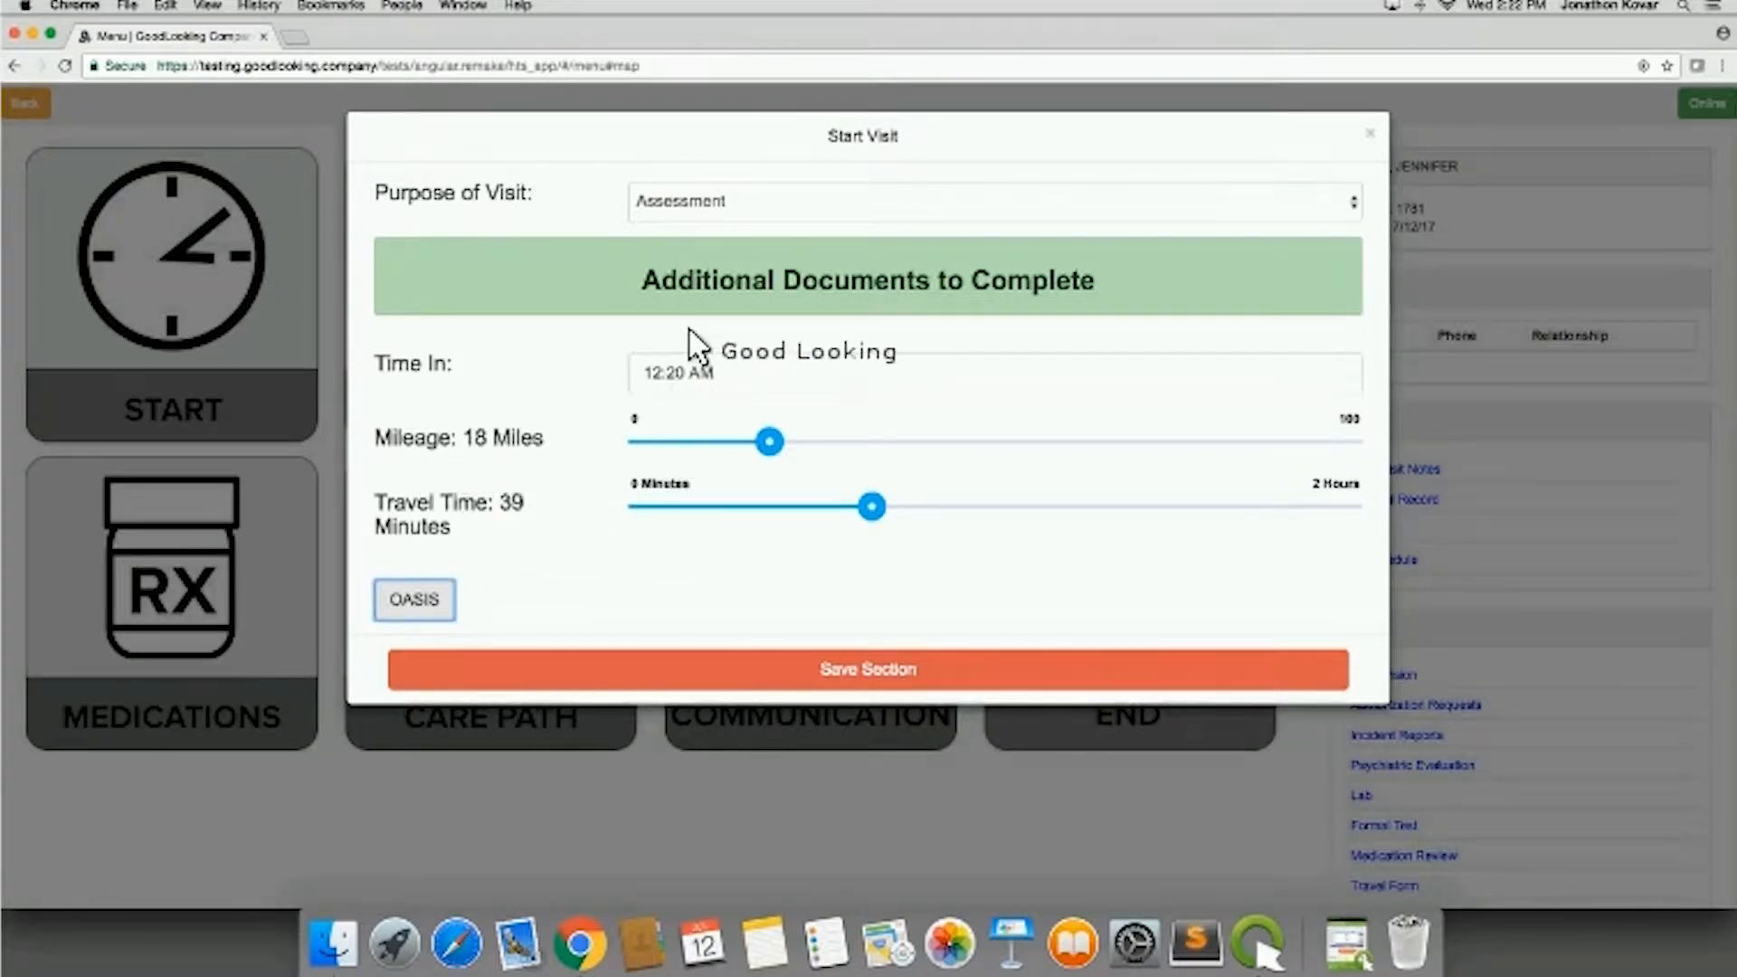
left_click(893, 661)
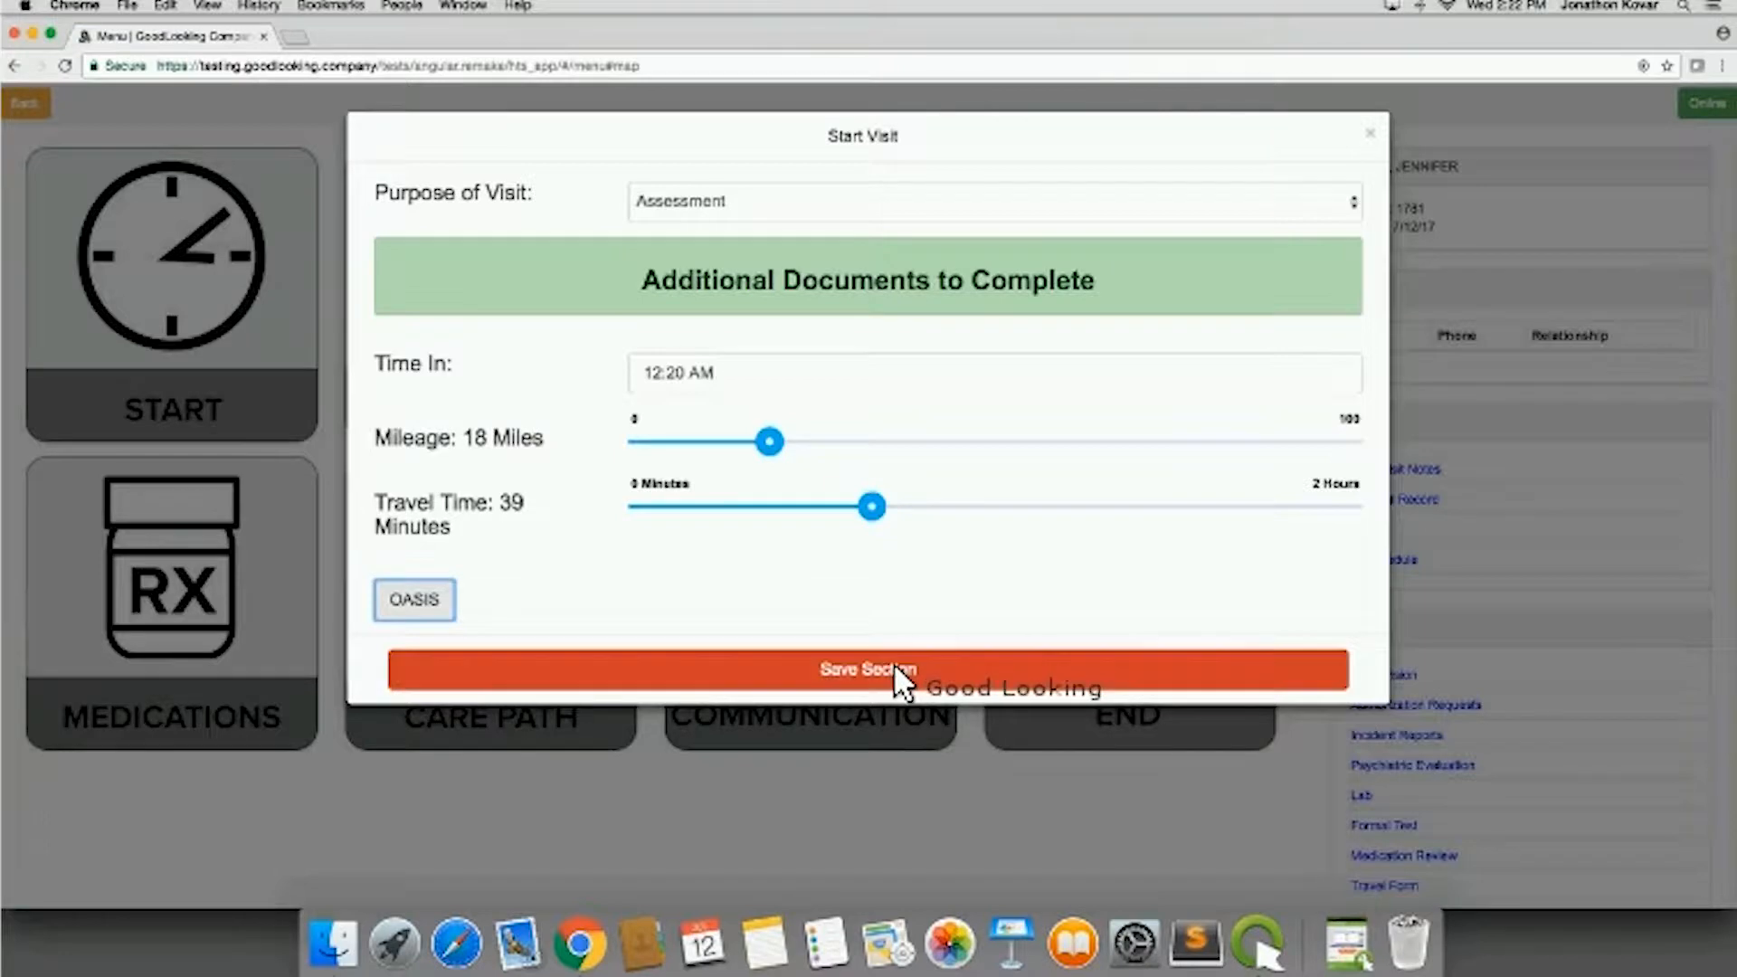
left_click(893, 663)
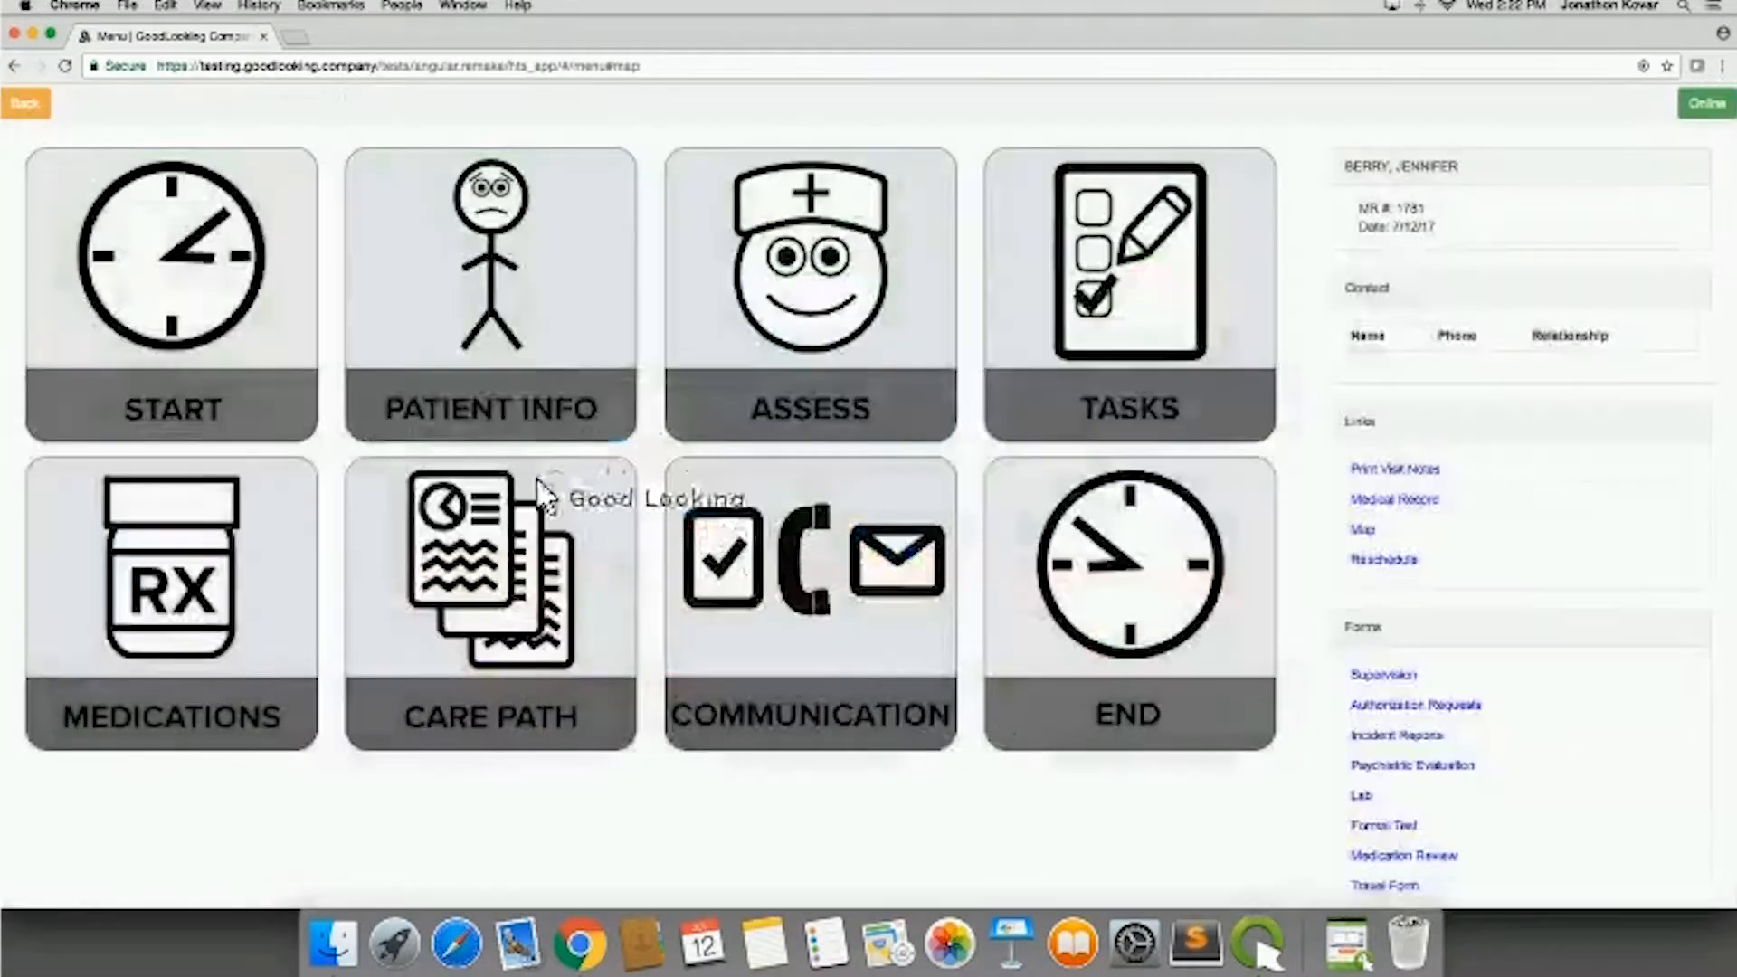
Step: Review the patient's contact, summary, services and financial information, and return to the visit menu
left_click(467, 337)
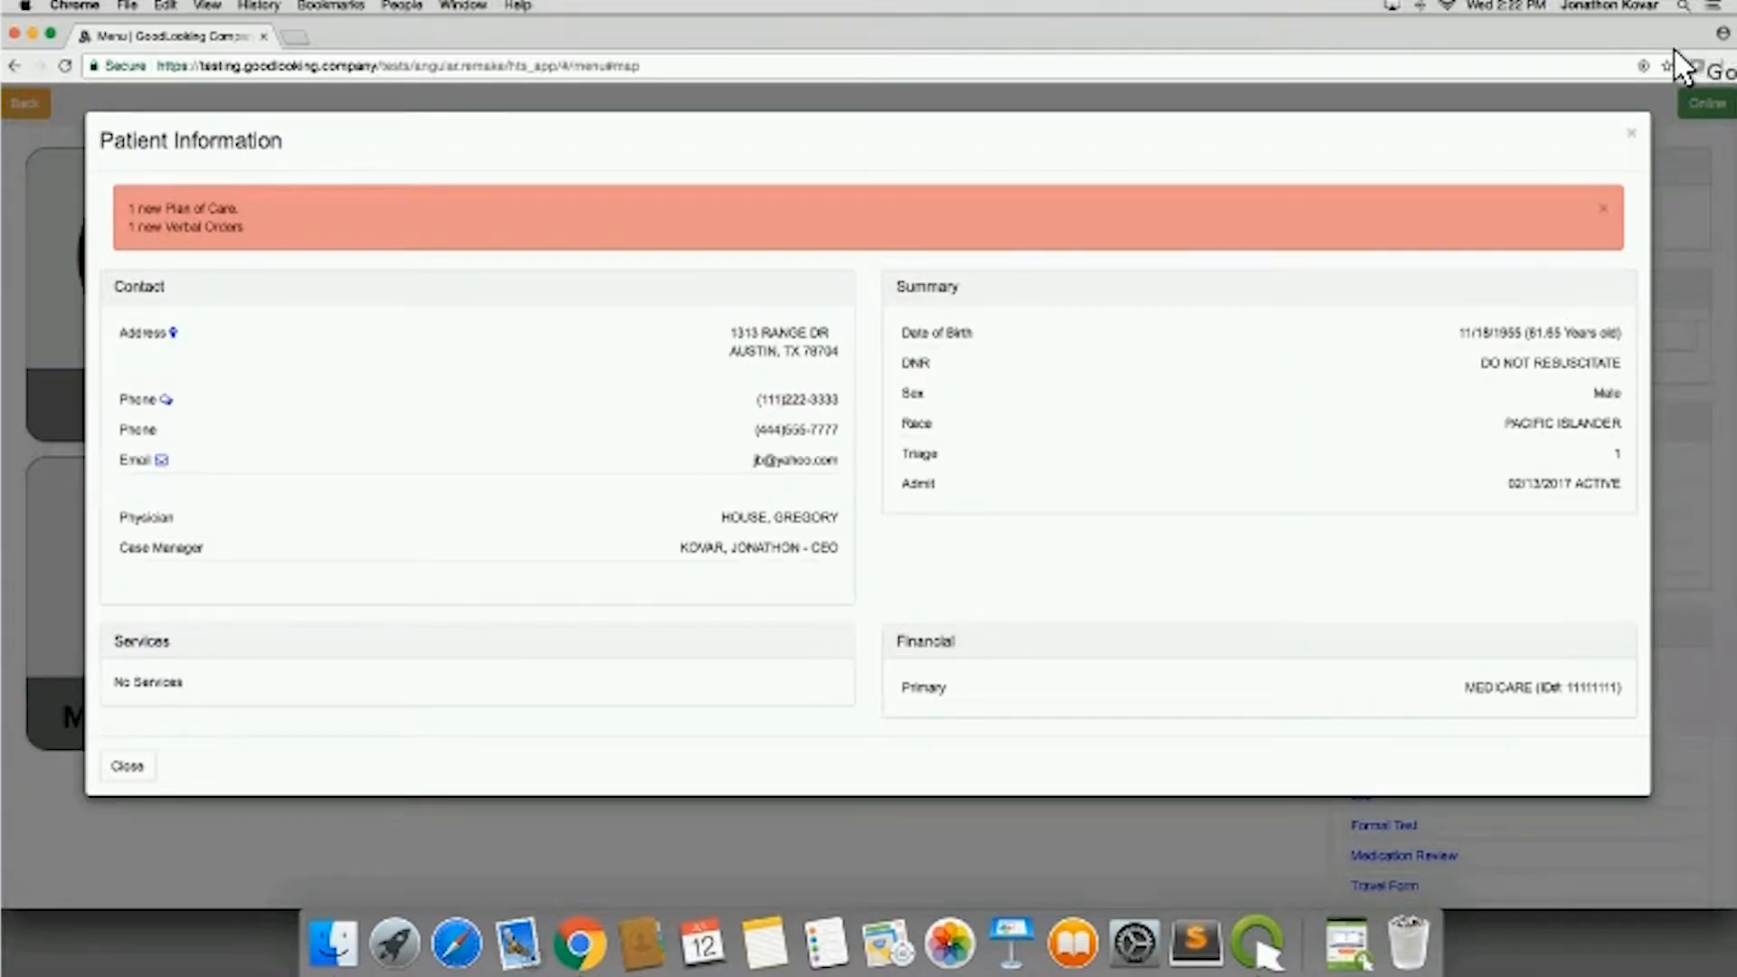
left_click(1634, 135)
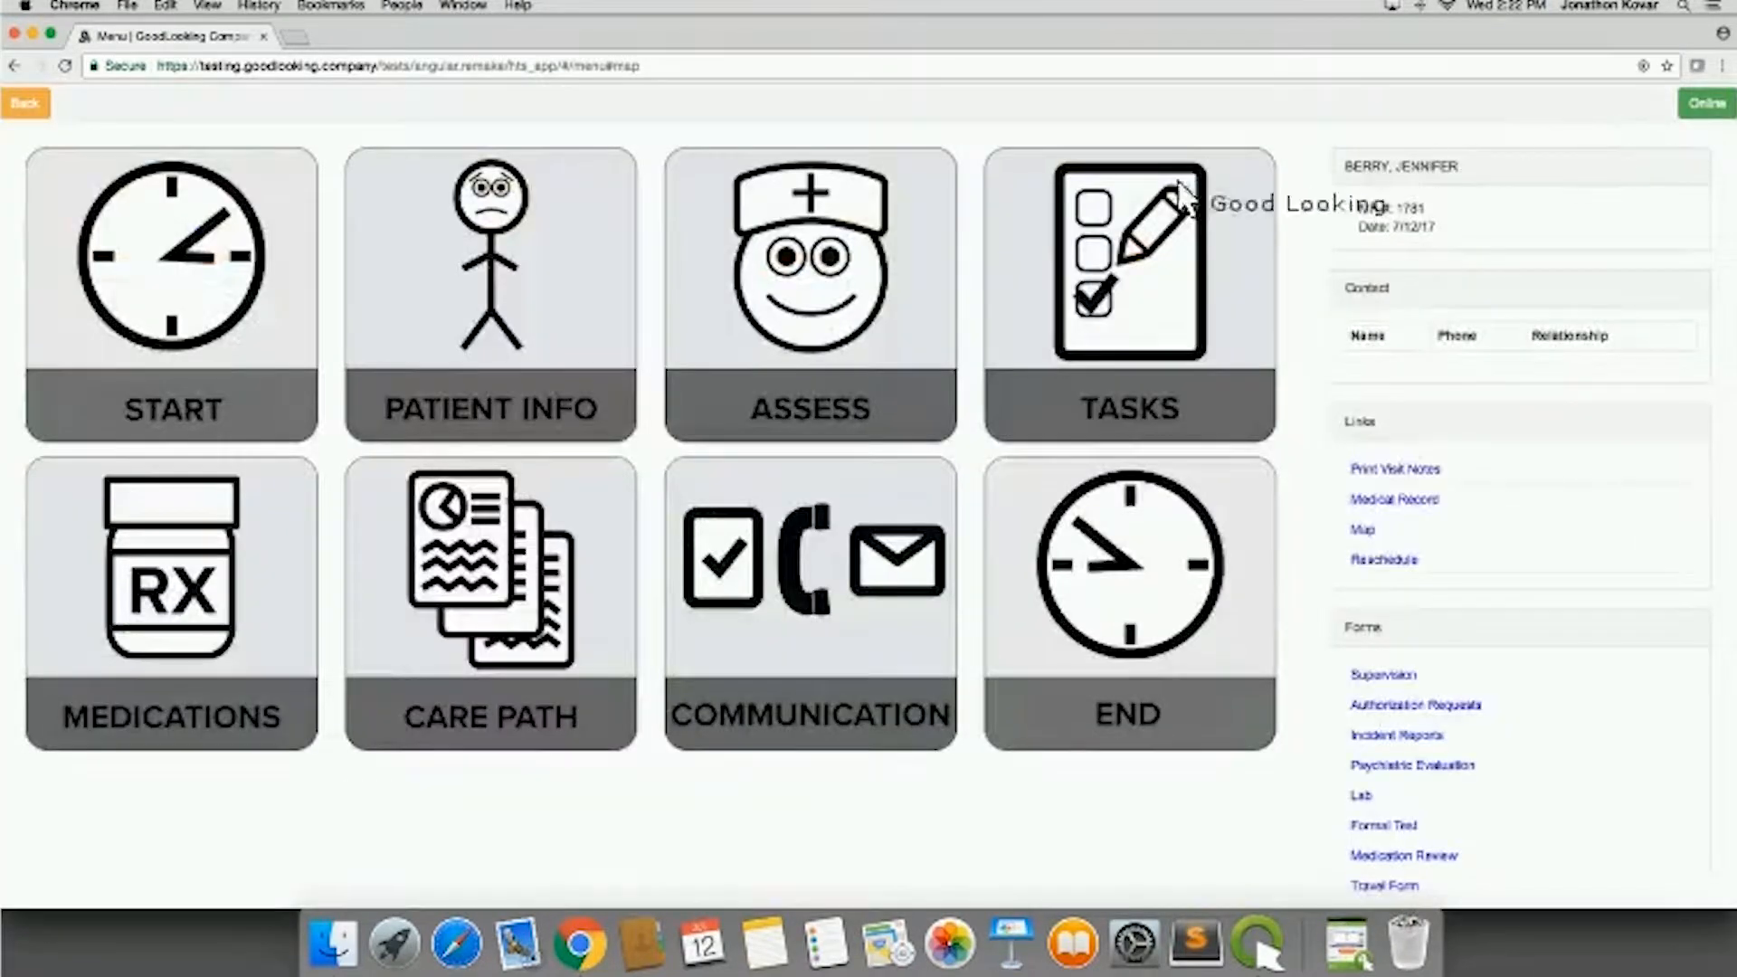
Step: Open the assessment's Admission Documents section and view the text of the Introduction document
left_click(797, 312)
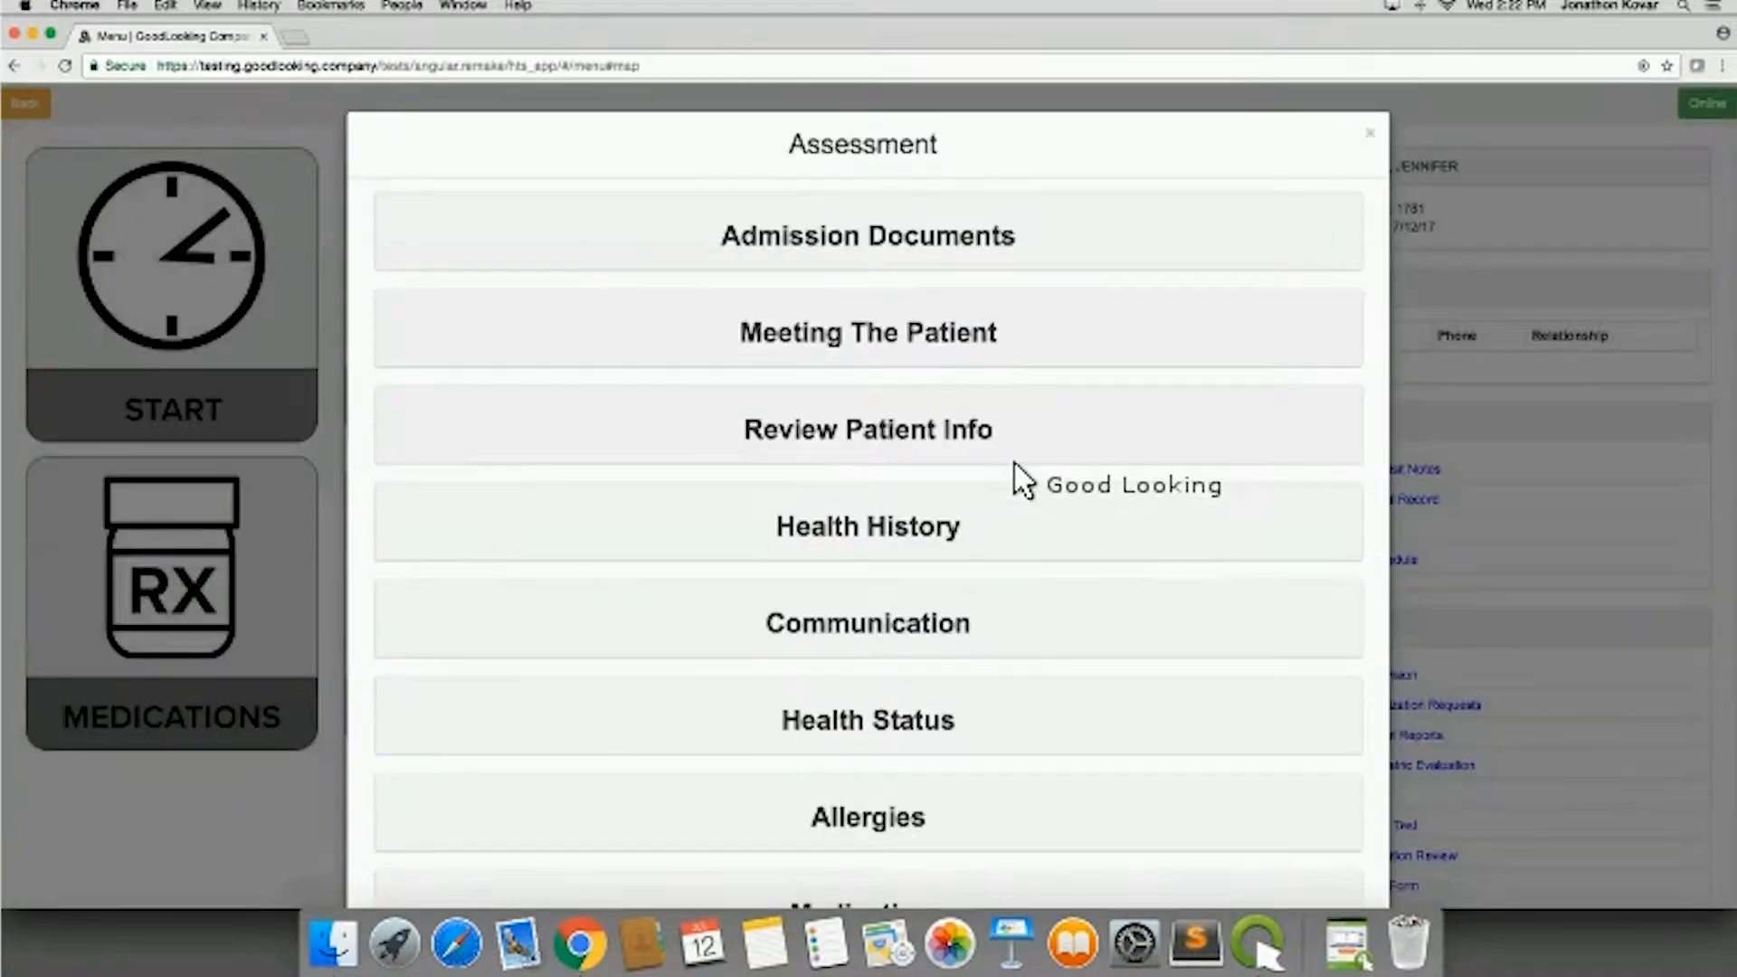
left_click(905, 247)
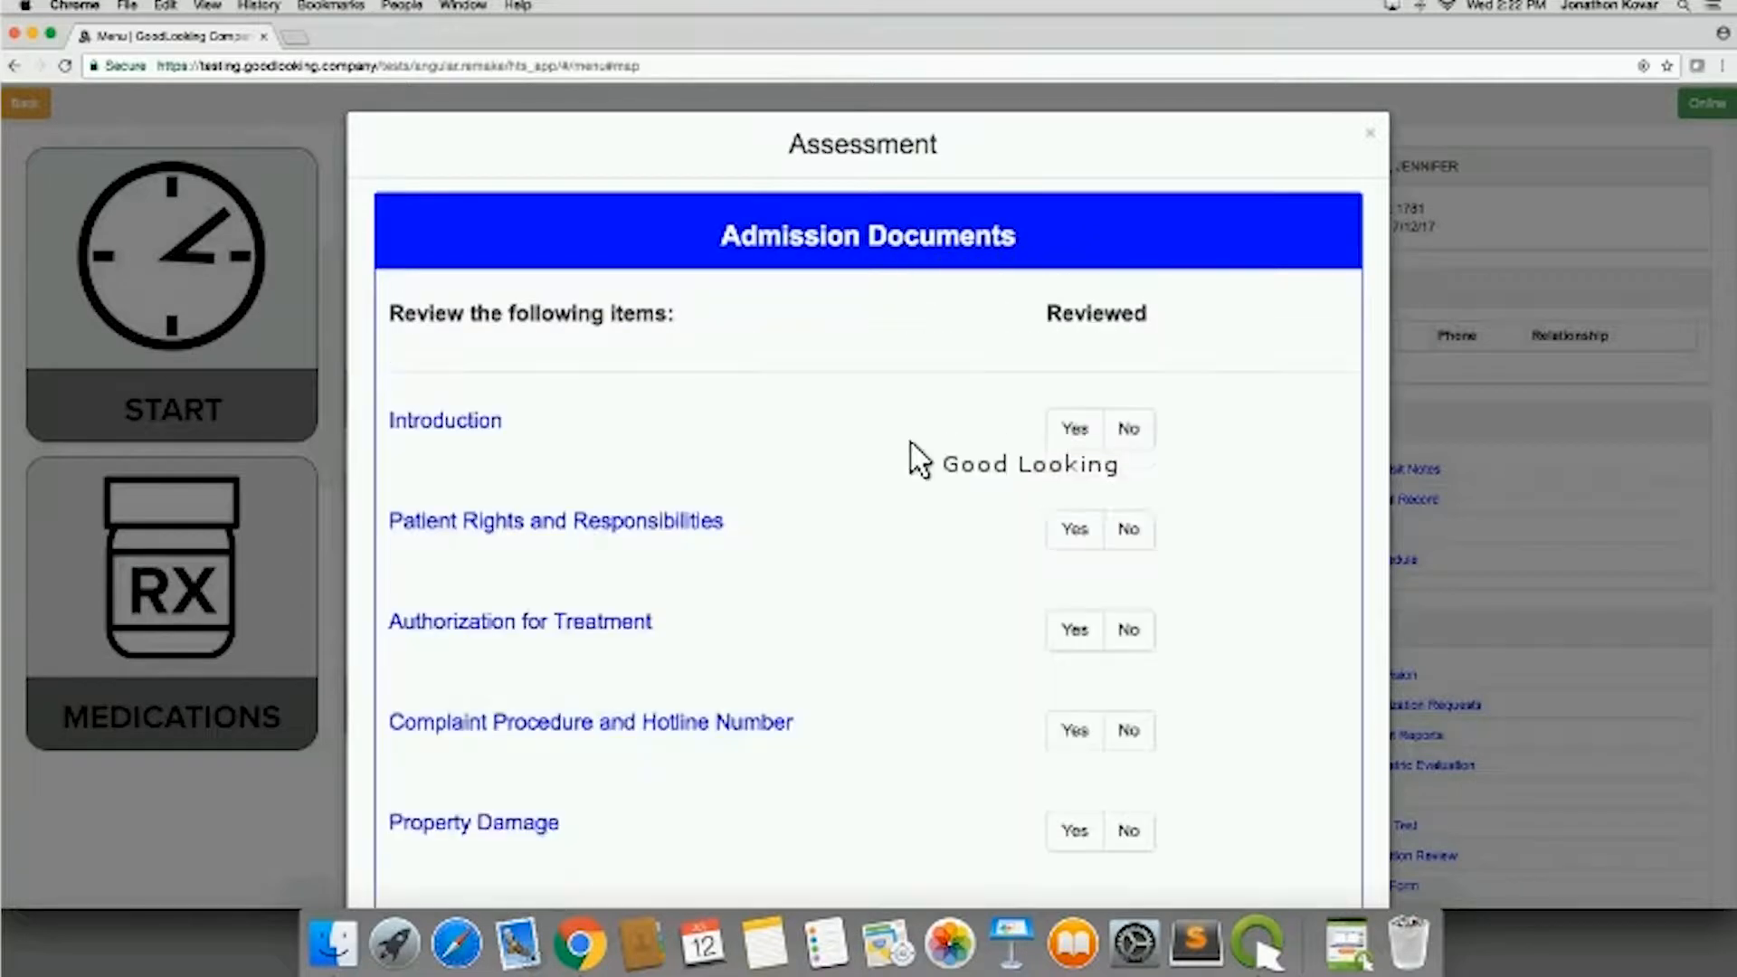
scroll(928, 613, "down", 2)
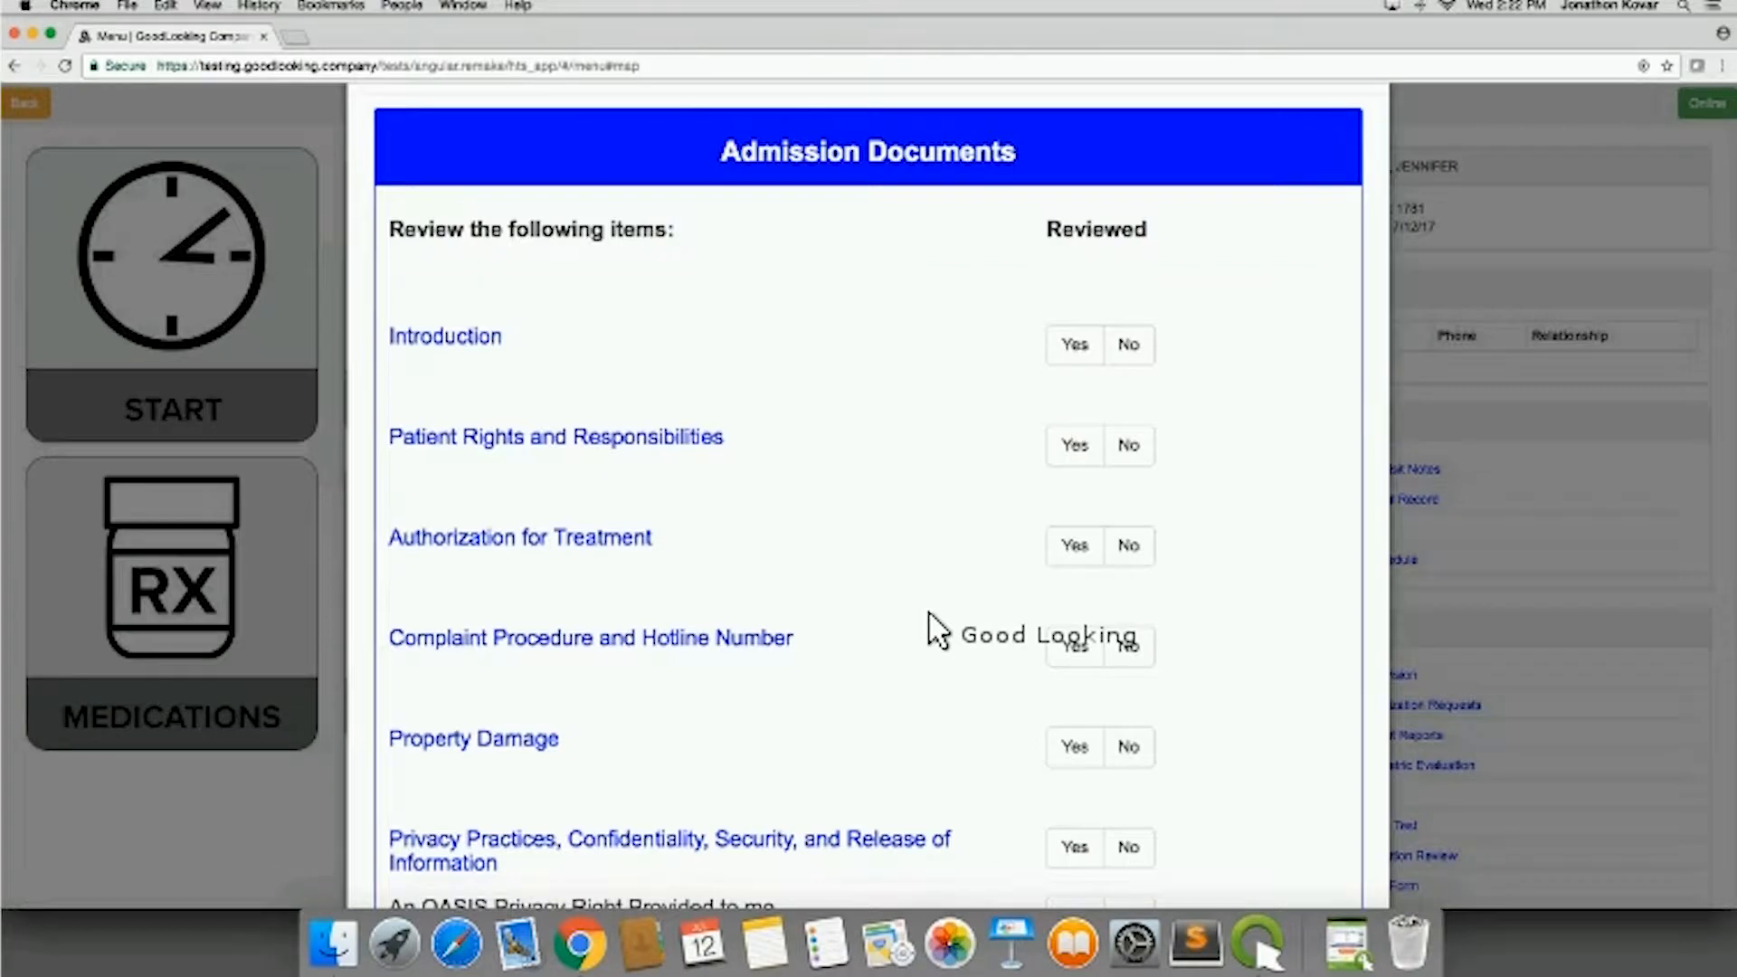
scroll(931, 562, "down", 1)
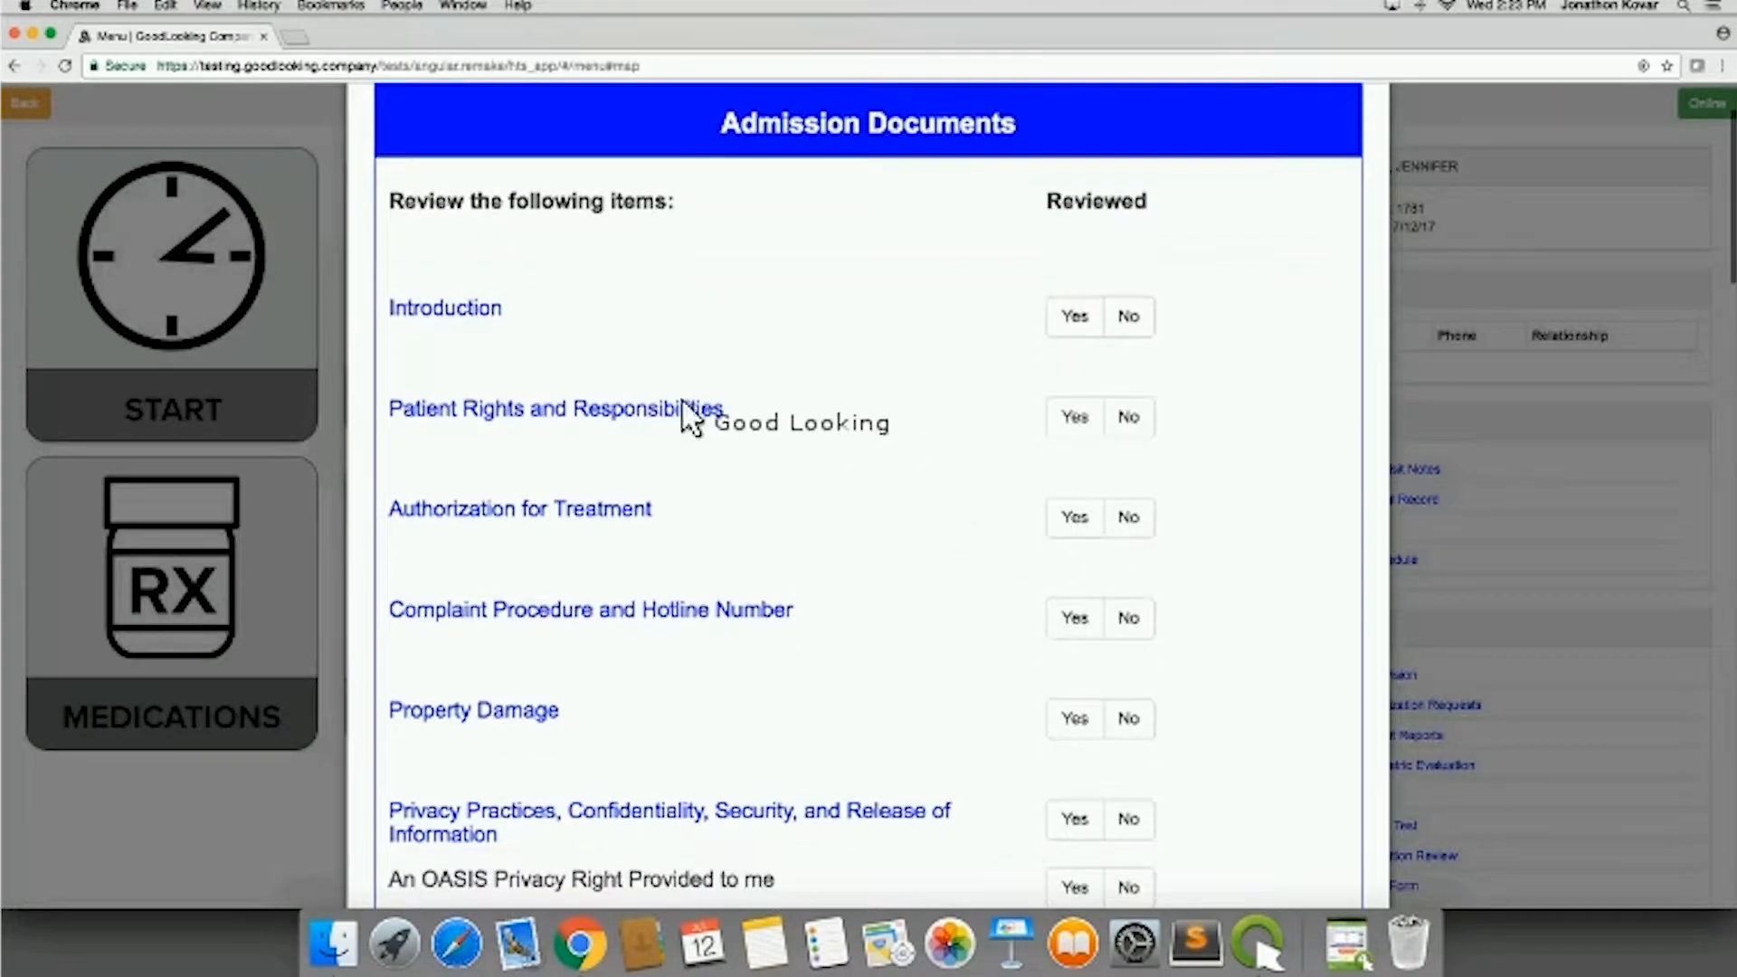
left_click(477, 315)
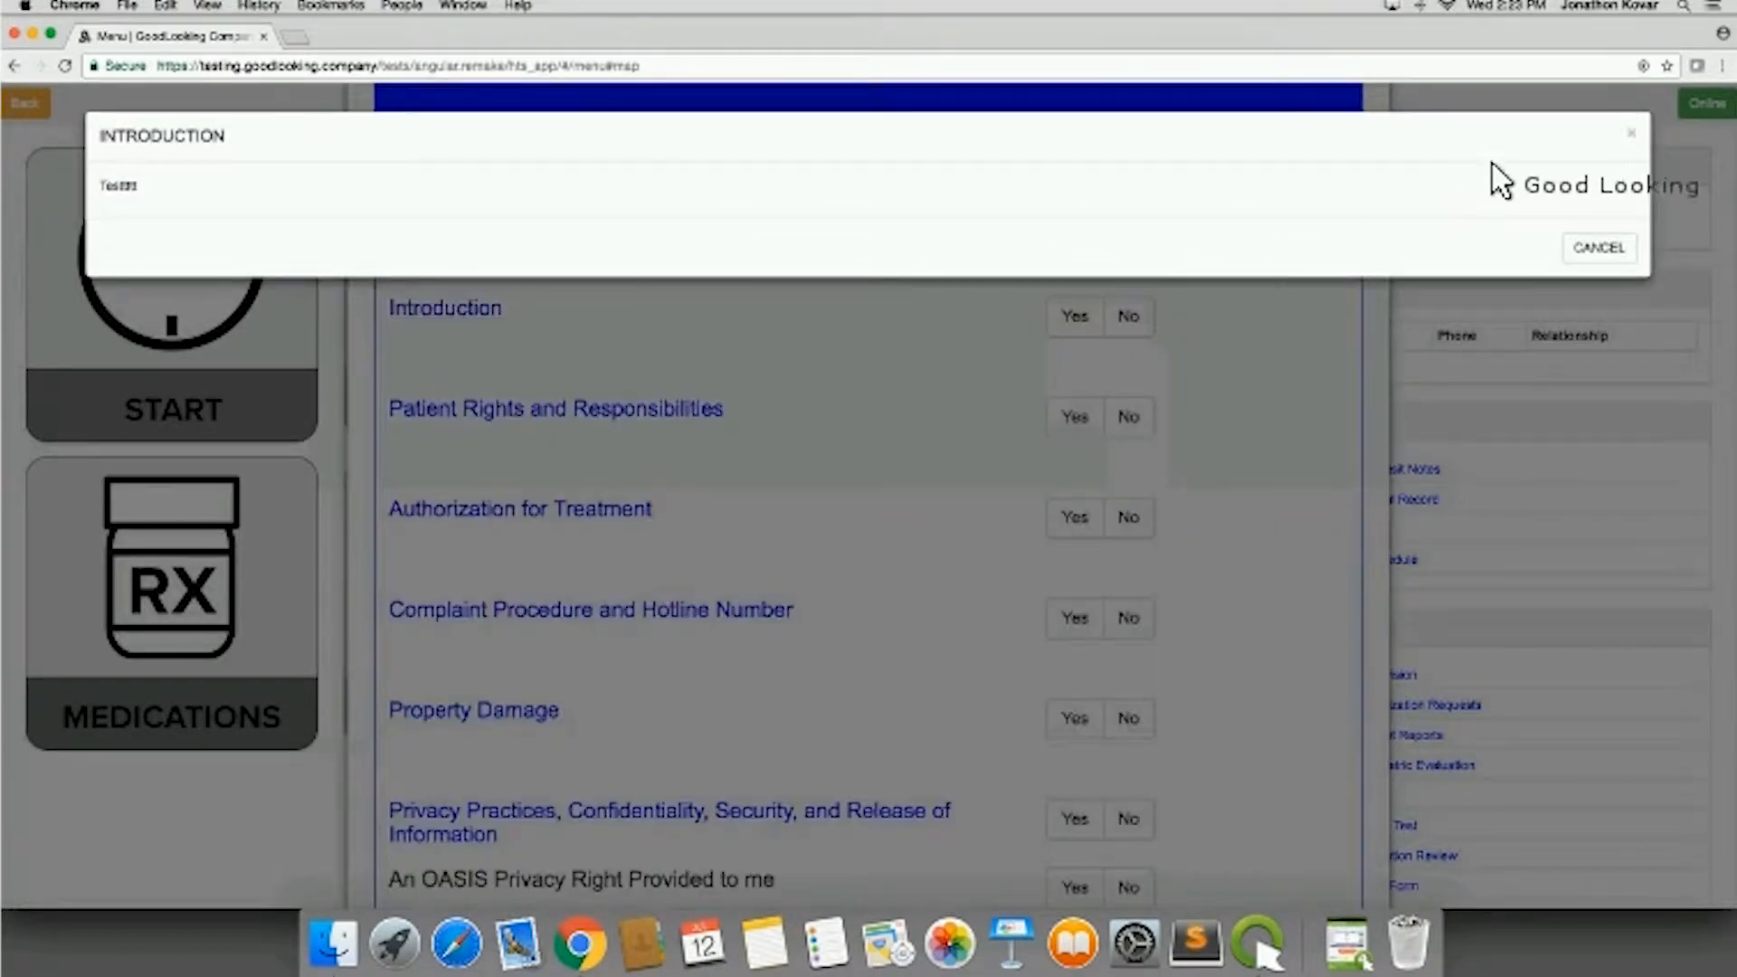
left_click(1630, 135)
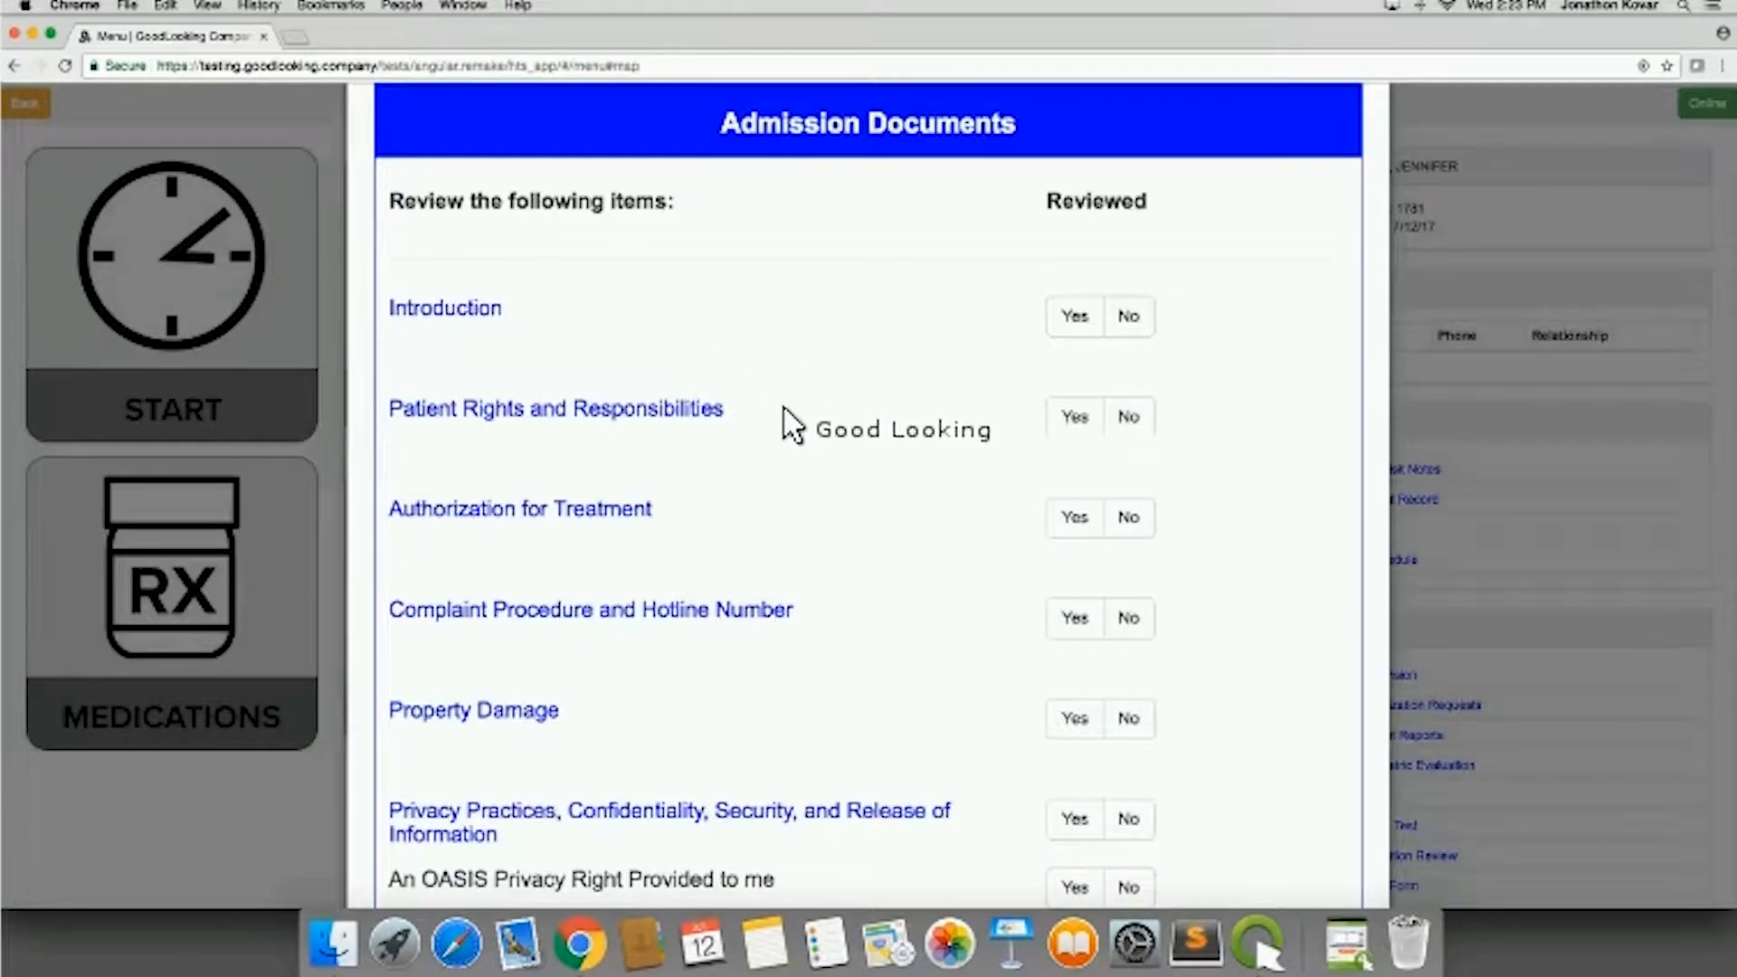
Step: Mark Introduction, Patient Rights and Responsibilities, Authorization for Treatment, Complaint Procedure and Hotline Number, and Property Damage as reviewed
scroll(849, 554, "down", 3)
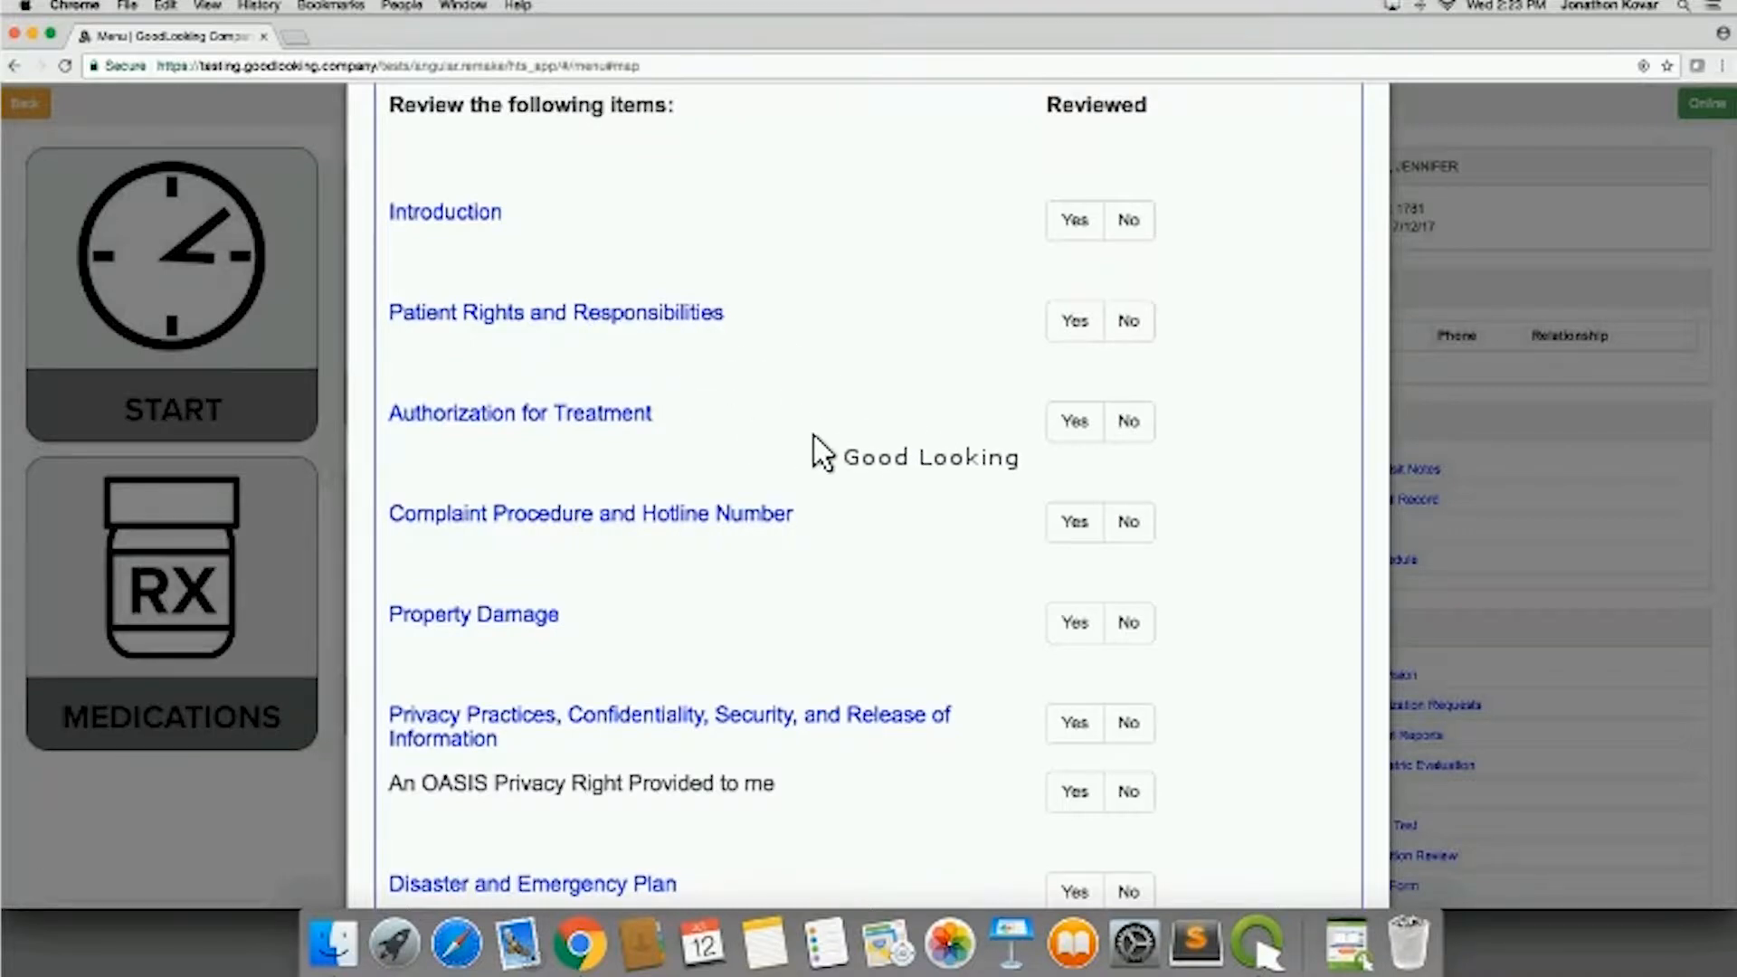
scroll(823, 389, "up", 3)
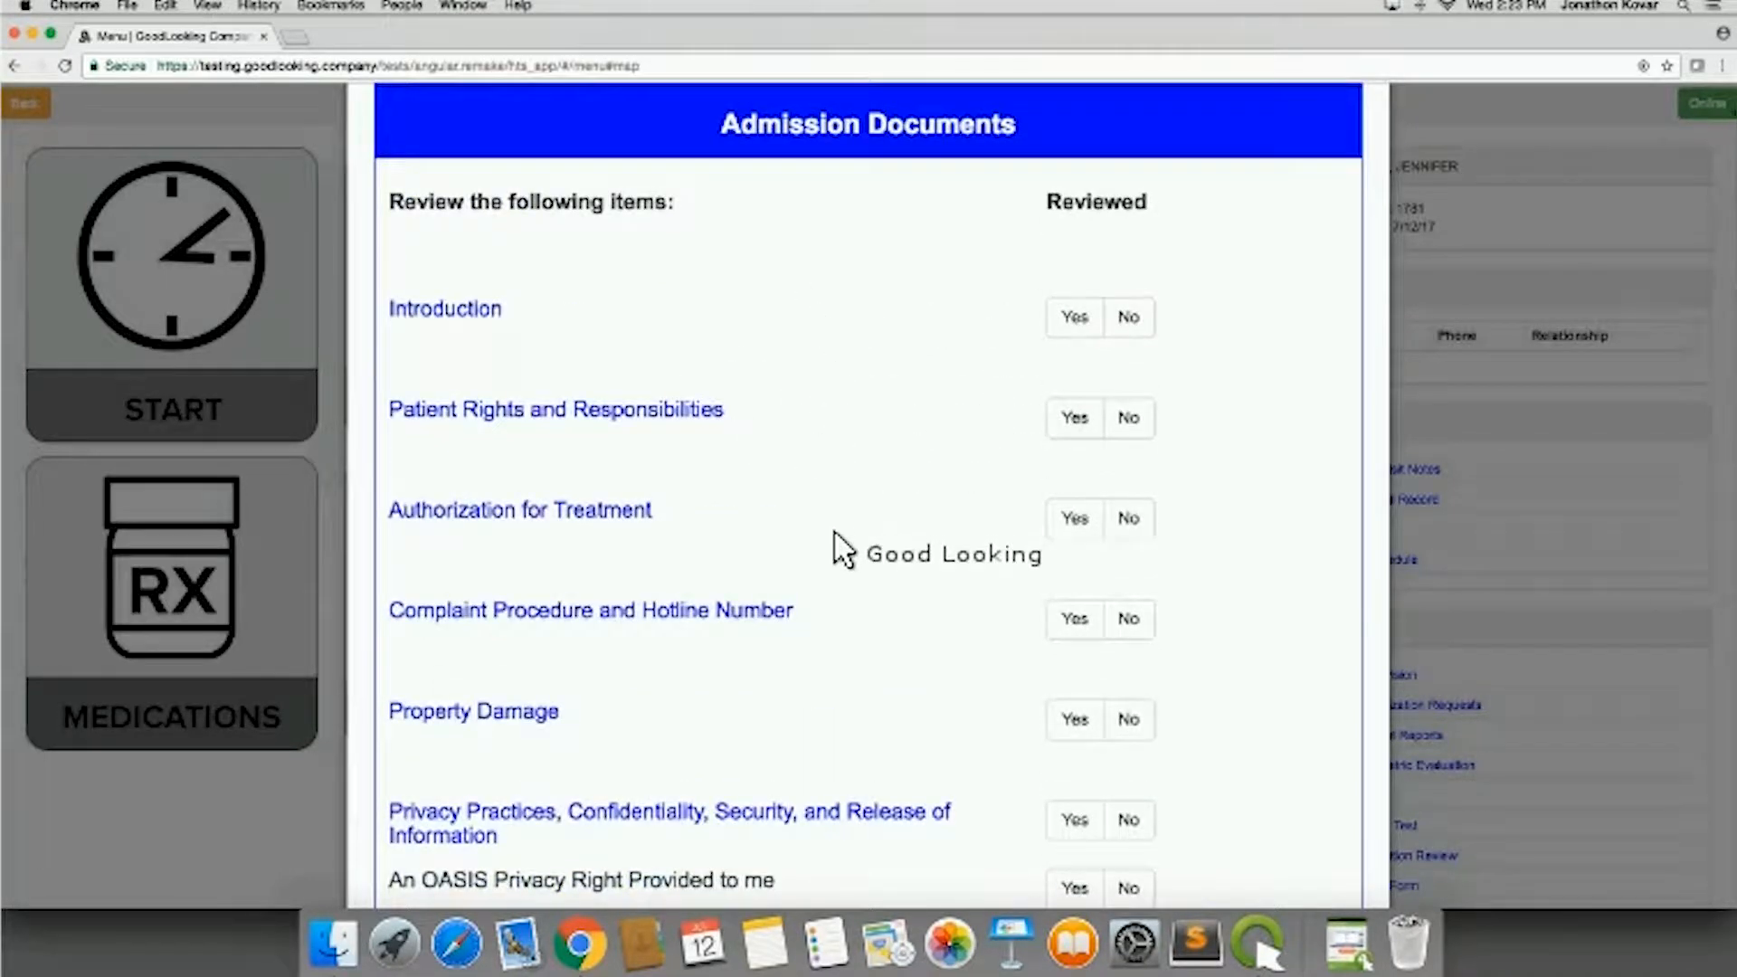
scroll(932, 425, "down", 2)
left_click(1072, 246)
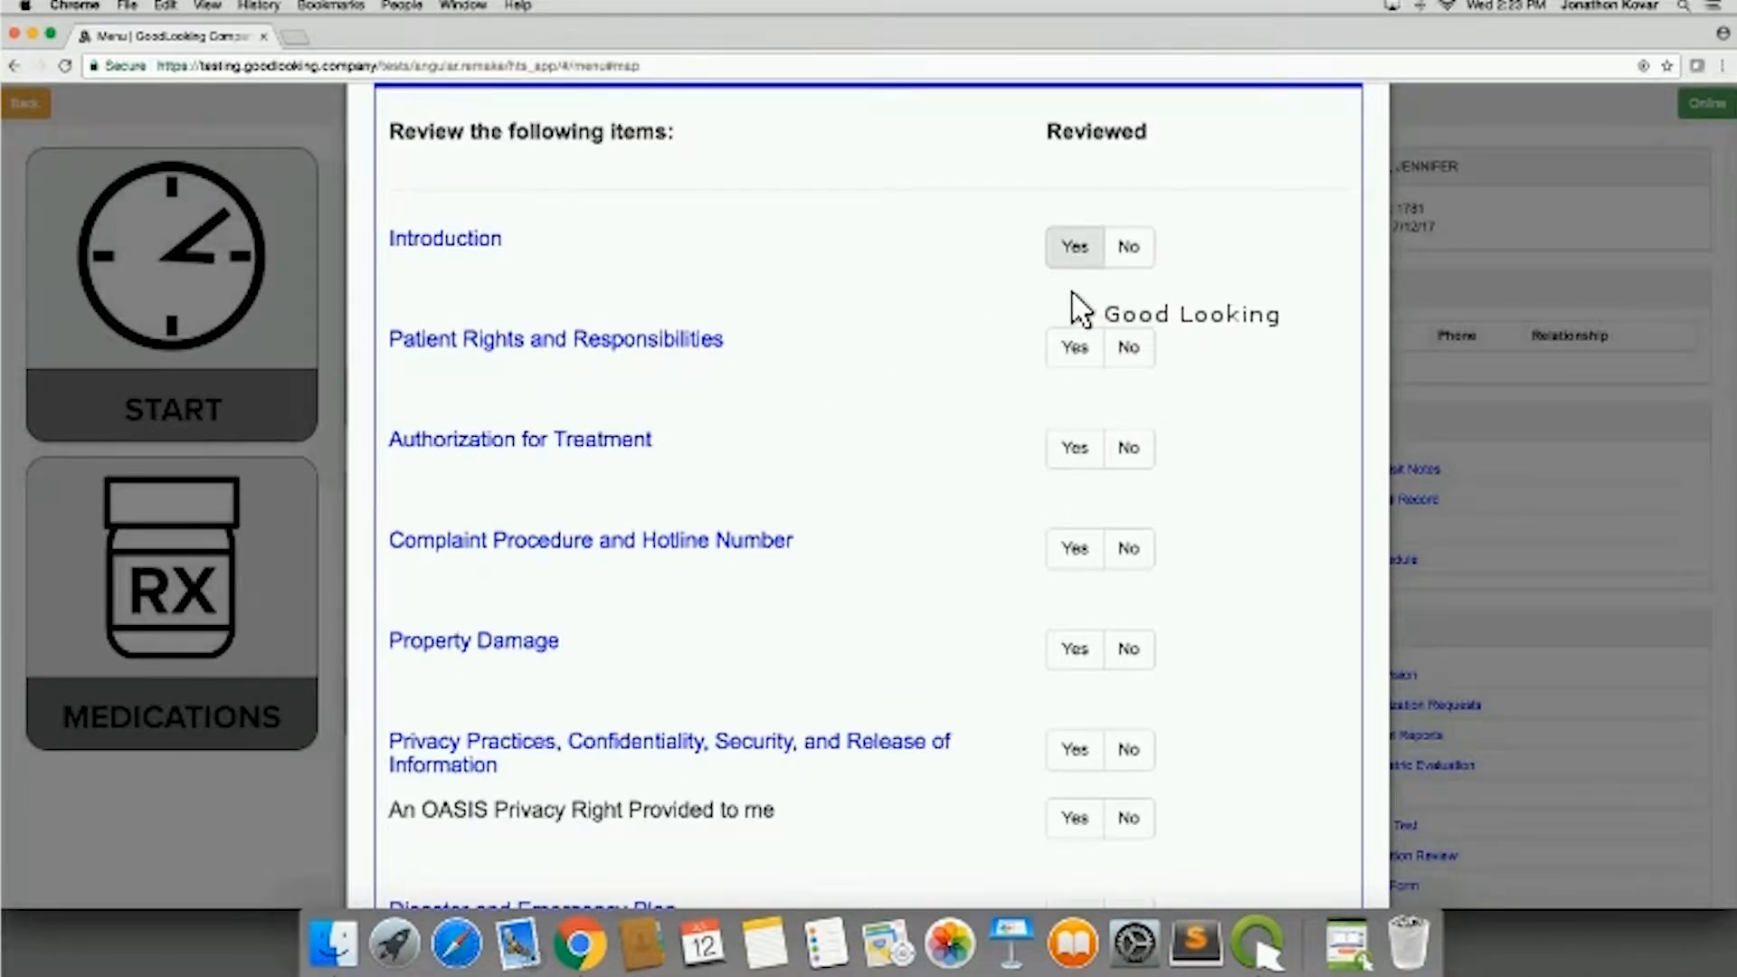
left_click(1077, 352)
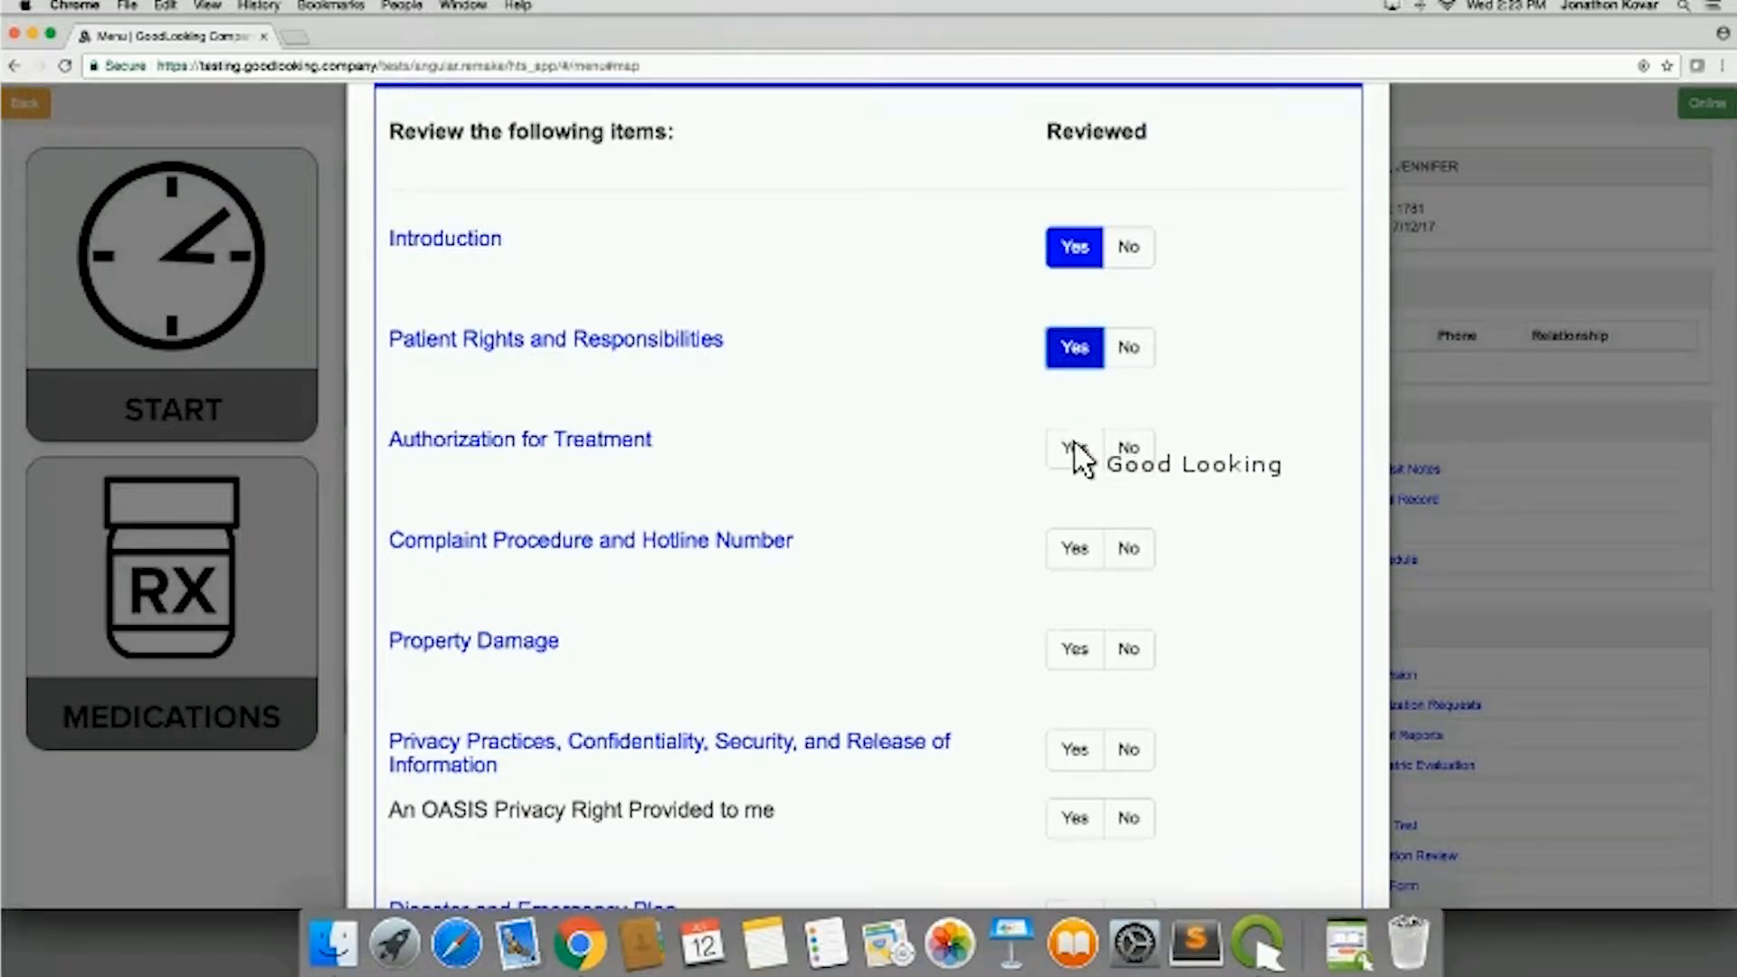
left_click(1075, 455)
left_click(1075, 547)
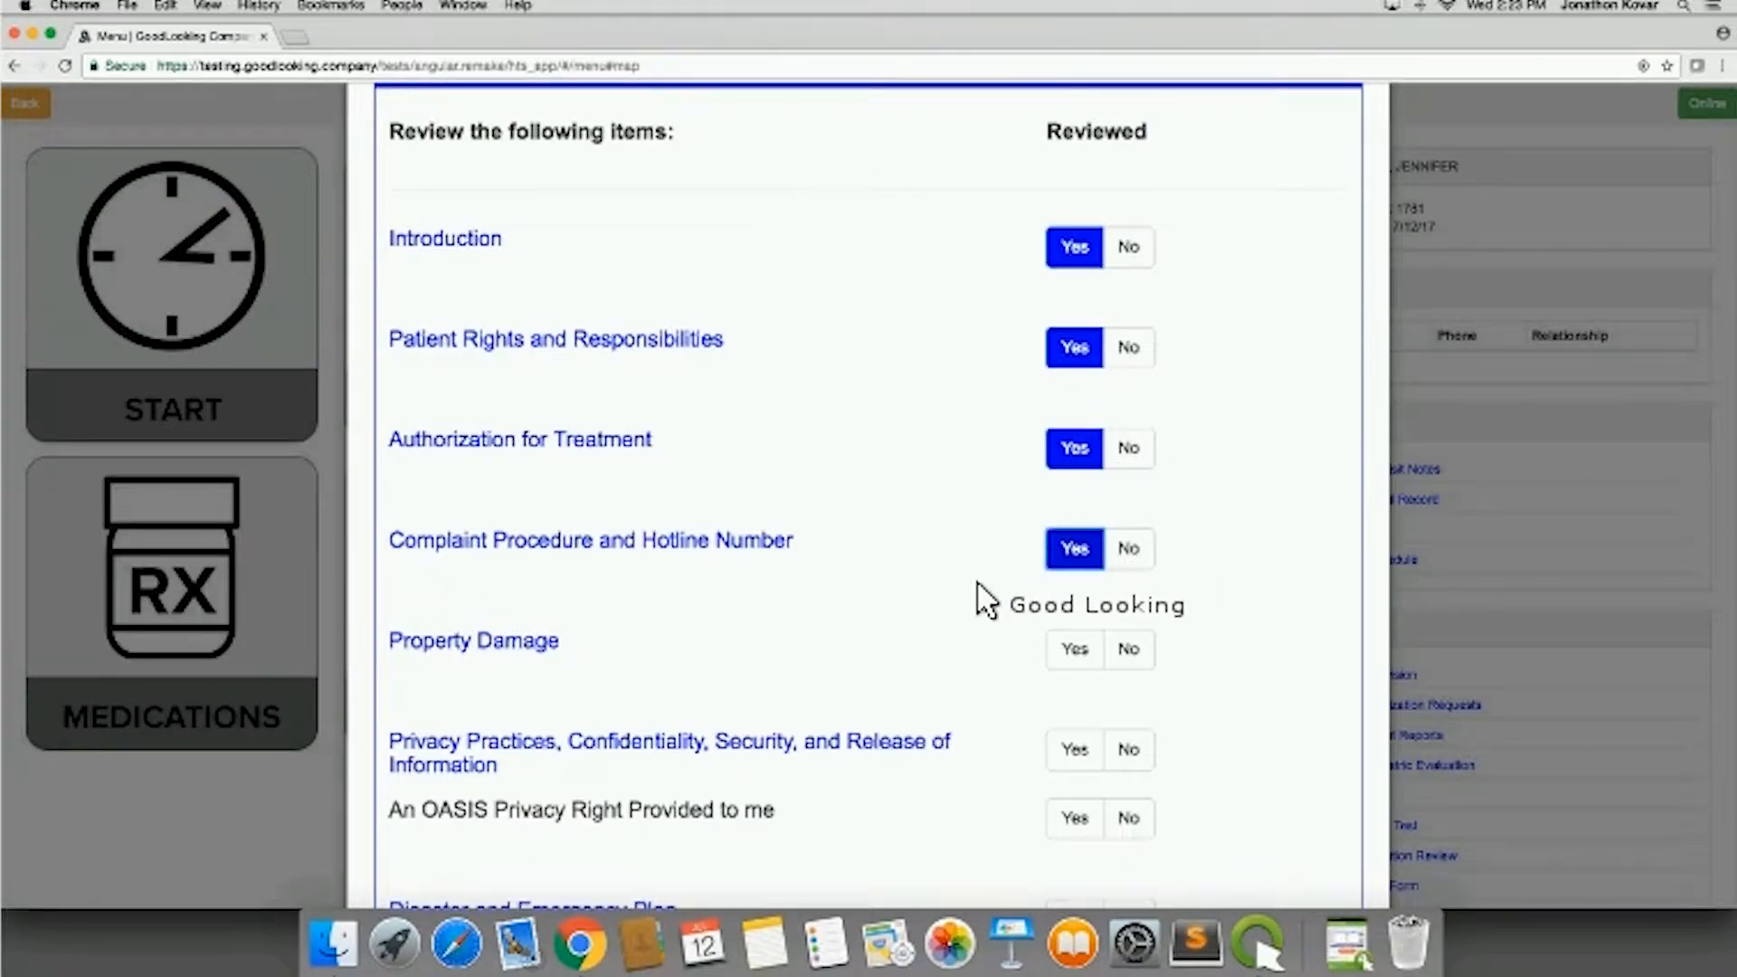
scroll(1013, 580, "down", 3)
left_click(1074, 497)
Step: Examine the remaining admission document items, from the privacy practices through services and advance directives to the signature
scroll(945, 711, "down", 12)
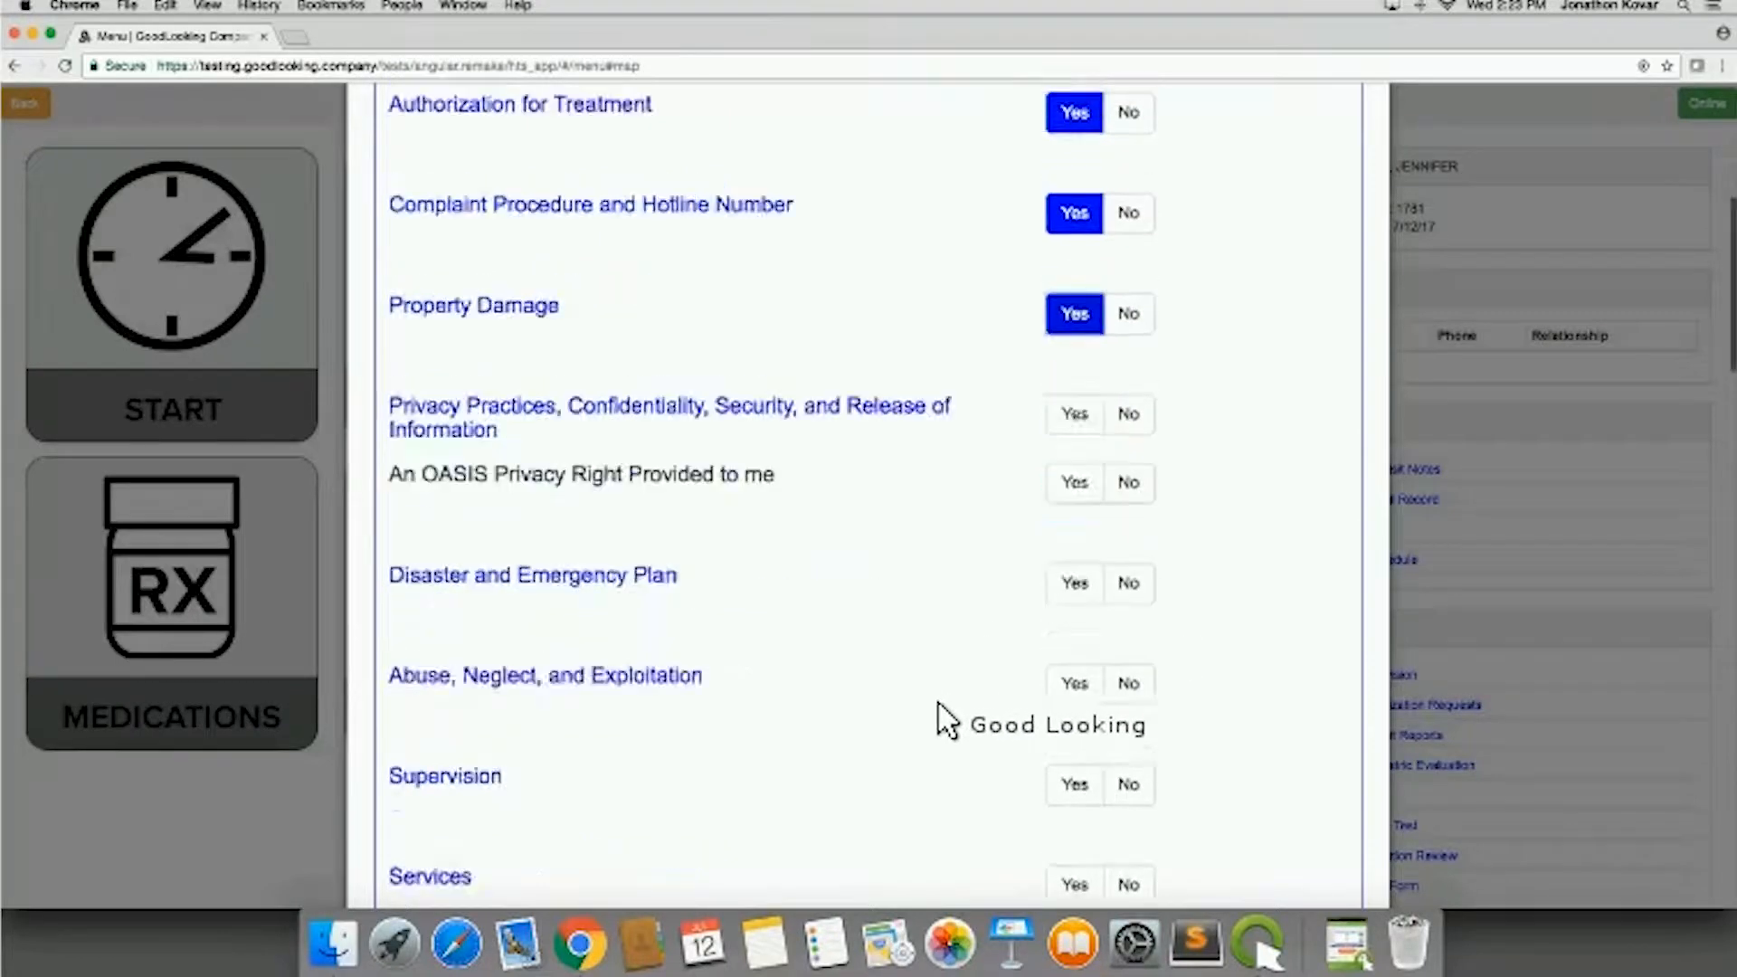
scroll(812, 599, "down", 4)
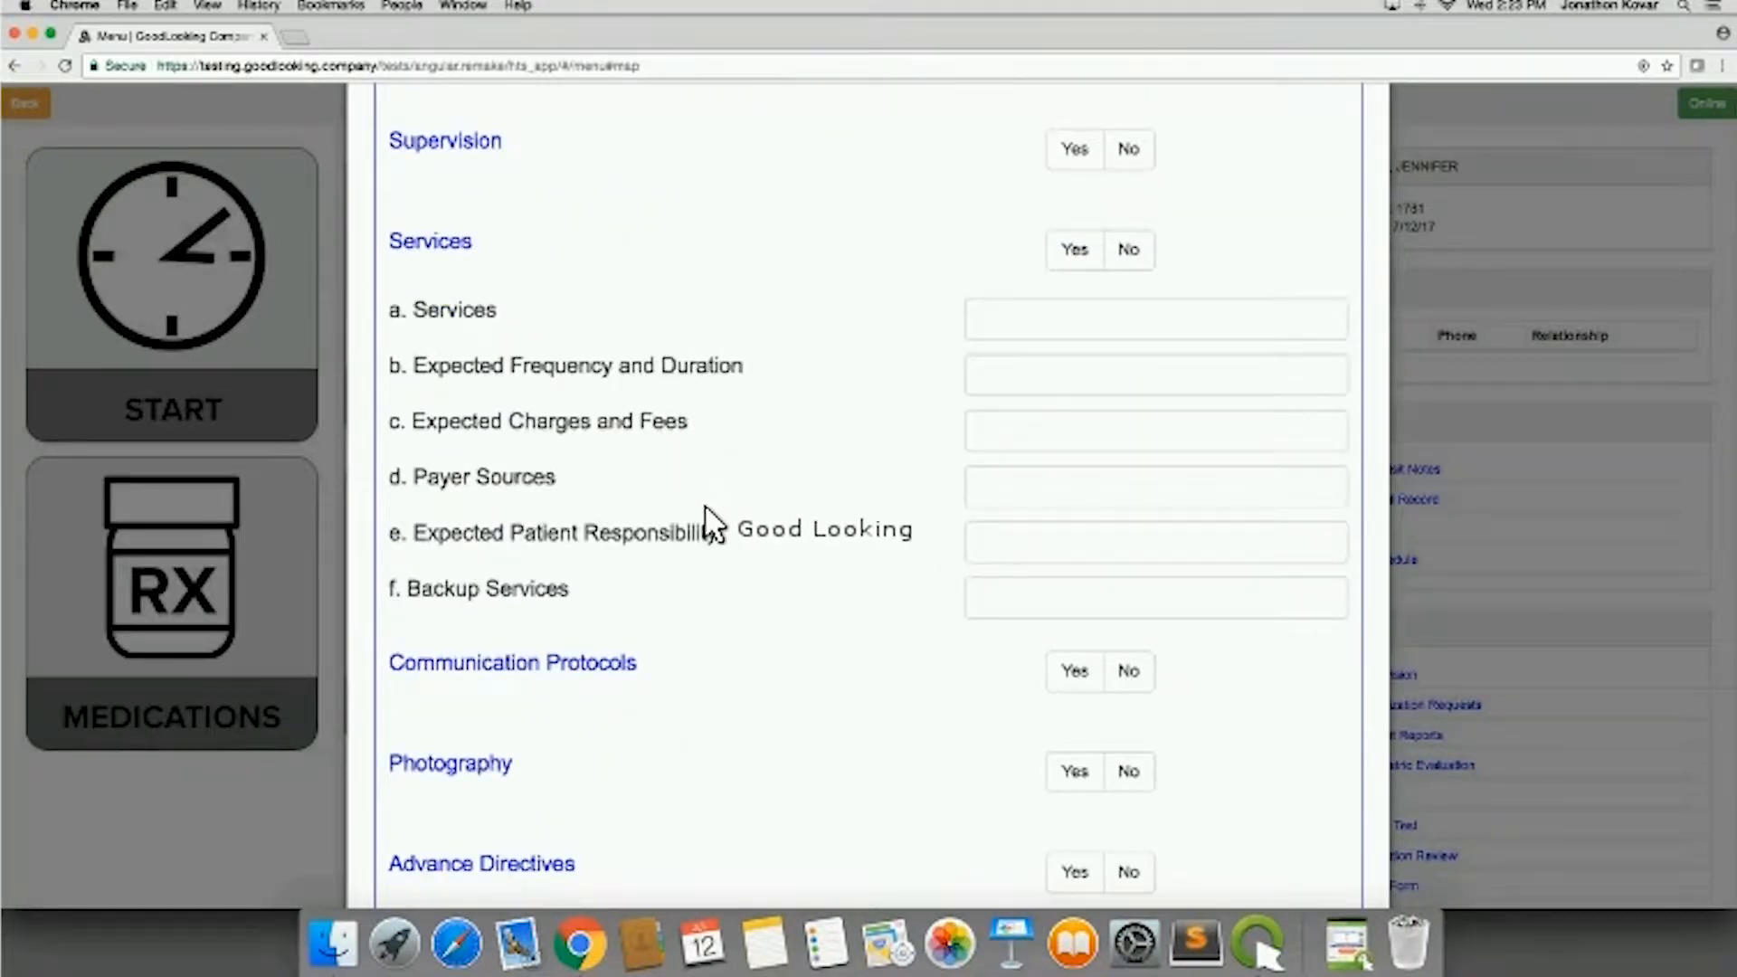
scroll(724, 584, "down", 3)
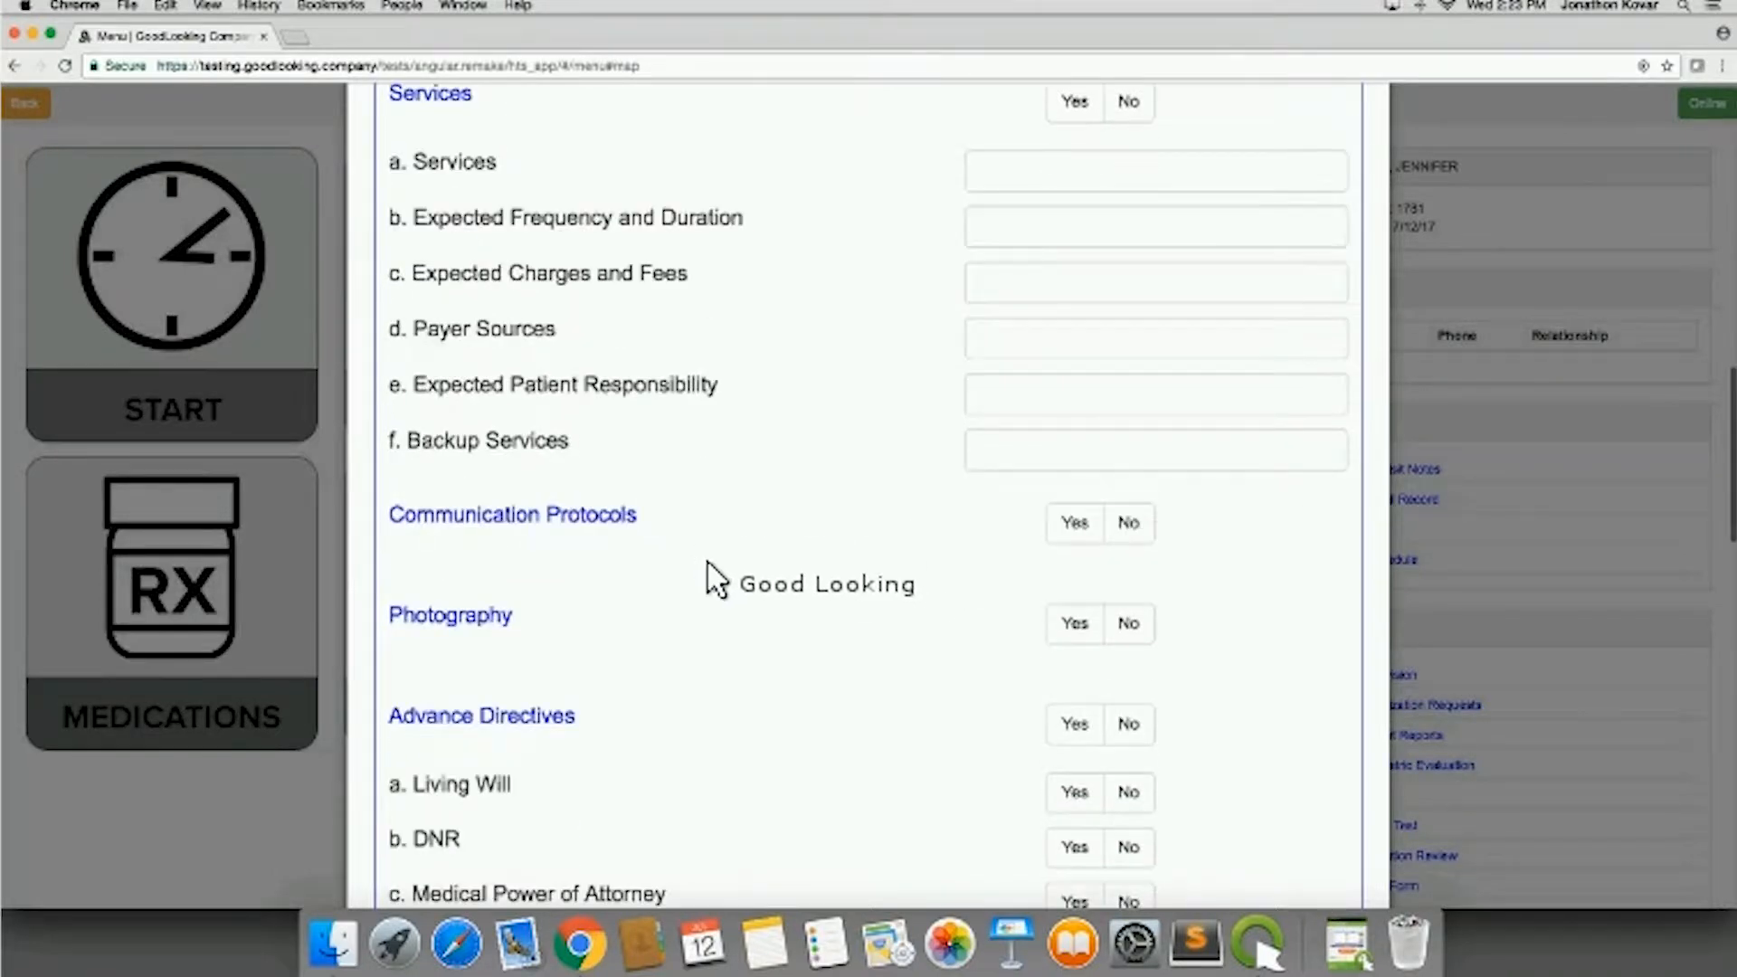
scroll(873, 570, "down", 3)
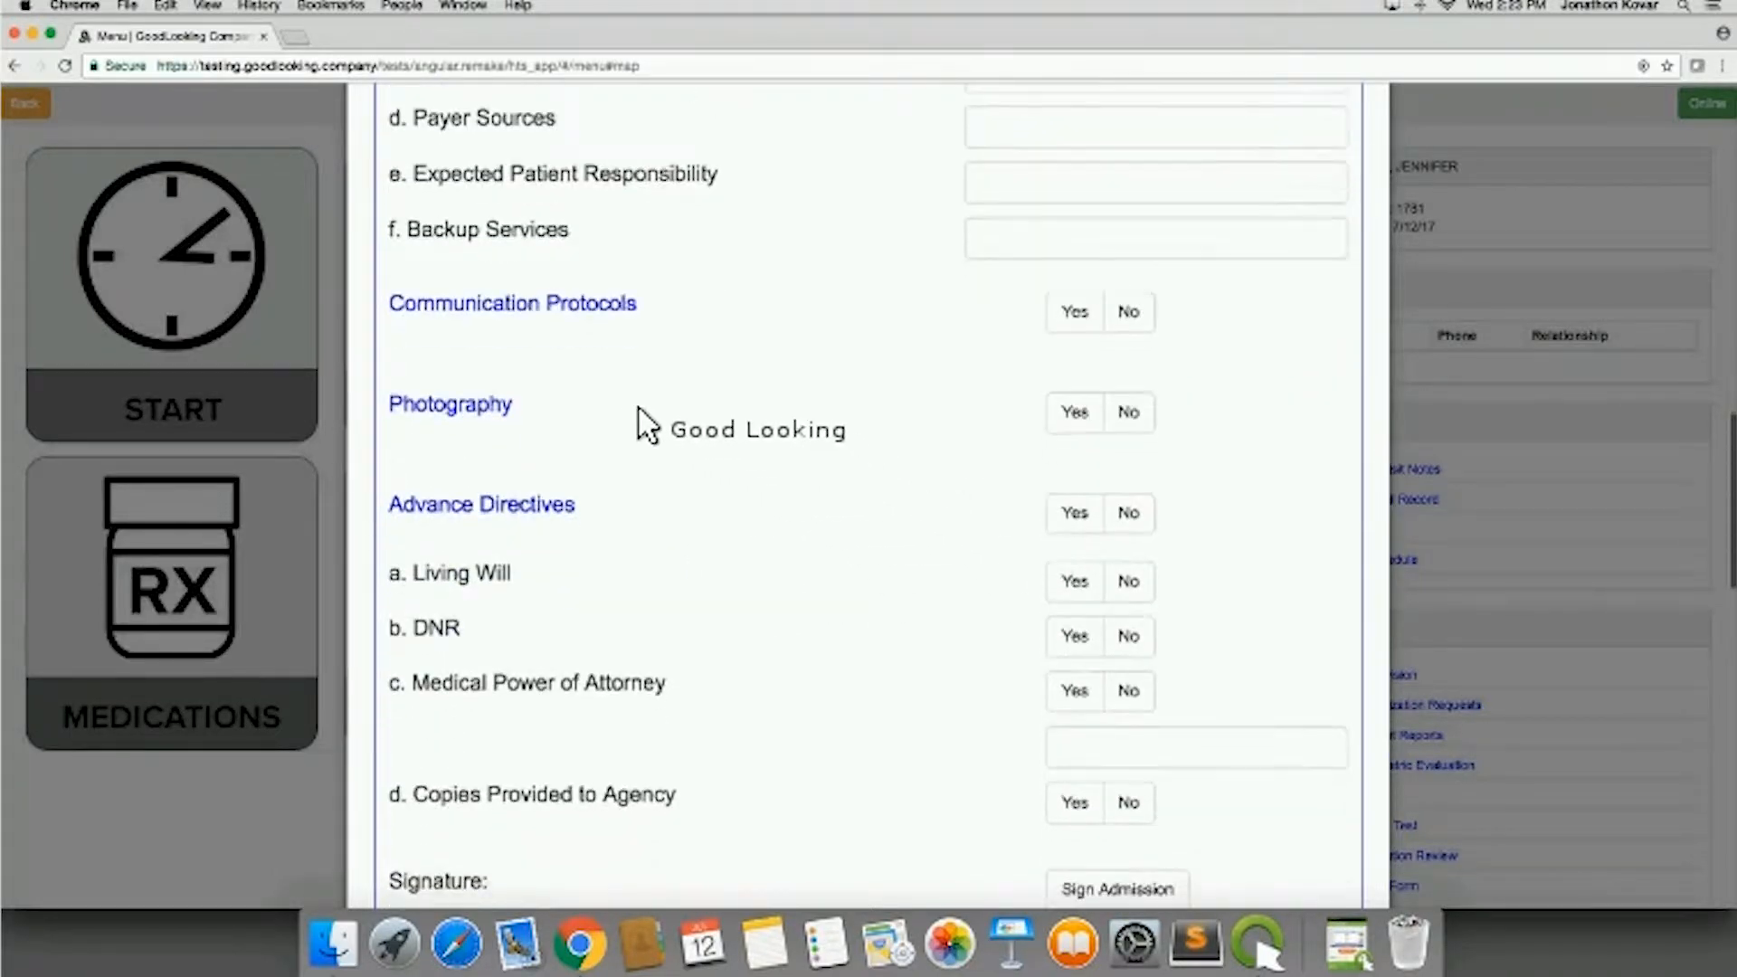
scroll(721, 508, "down", 2)
scroll(724, 516, "down", 3)
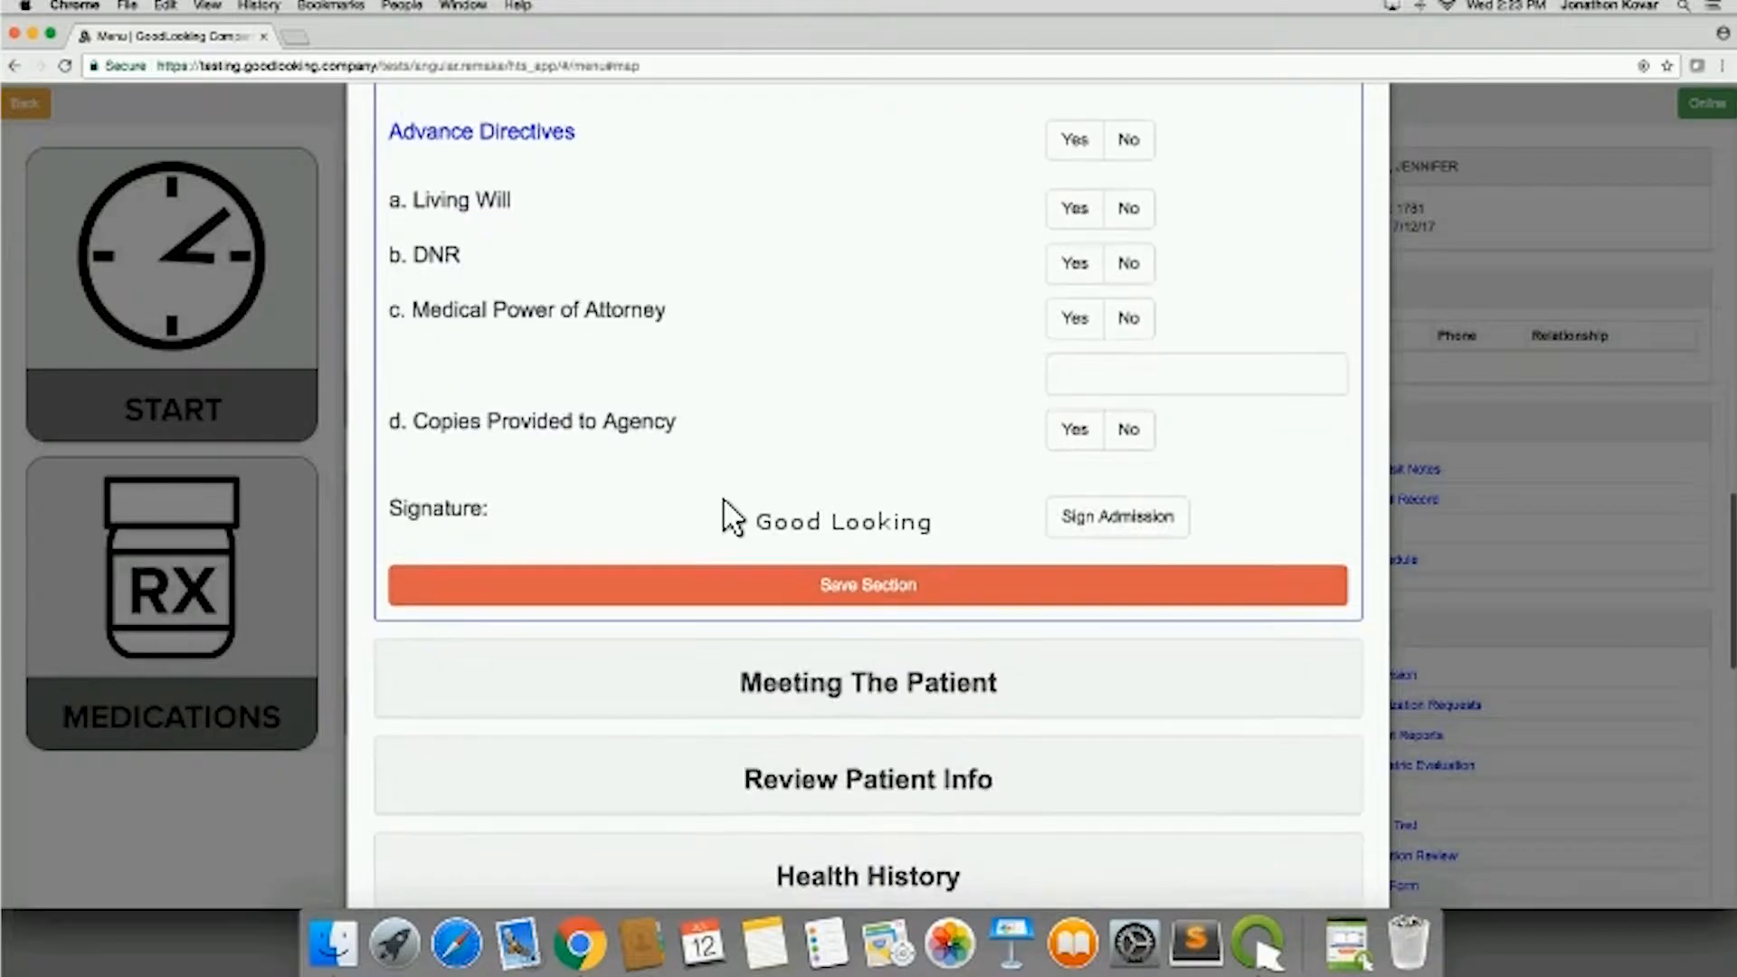
Step: Answer Yes for DNR under Advance Directives, draw and submit the admission signature, and save the Admission Documents section
left_click(1053, 263)
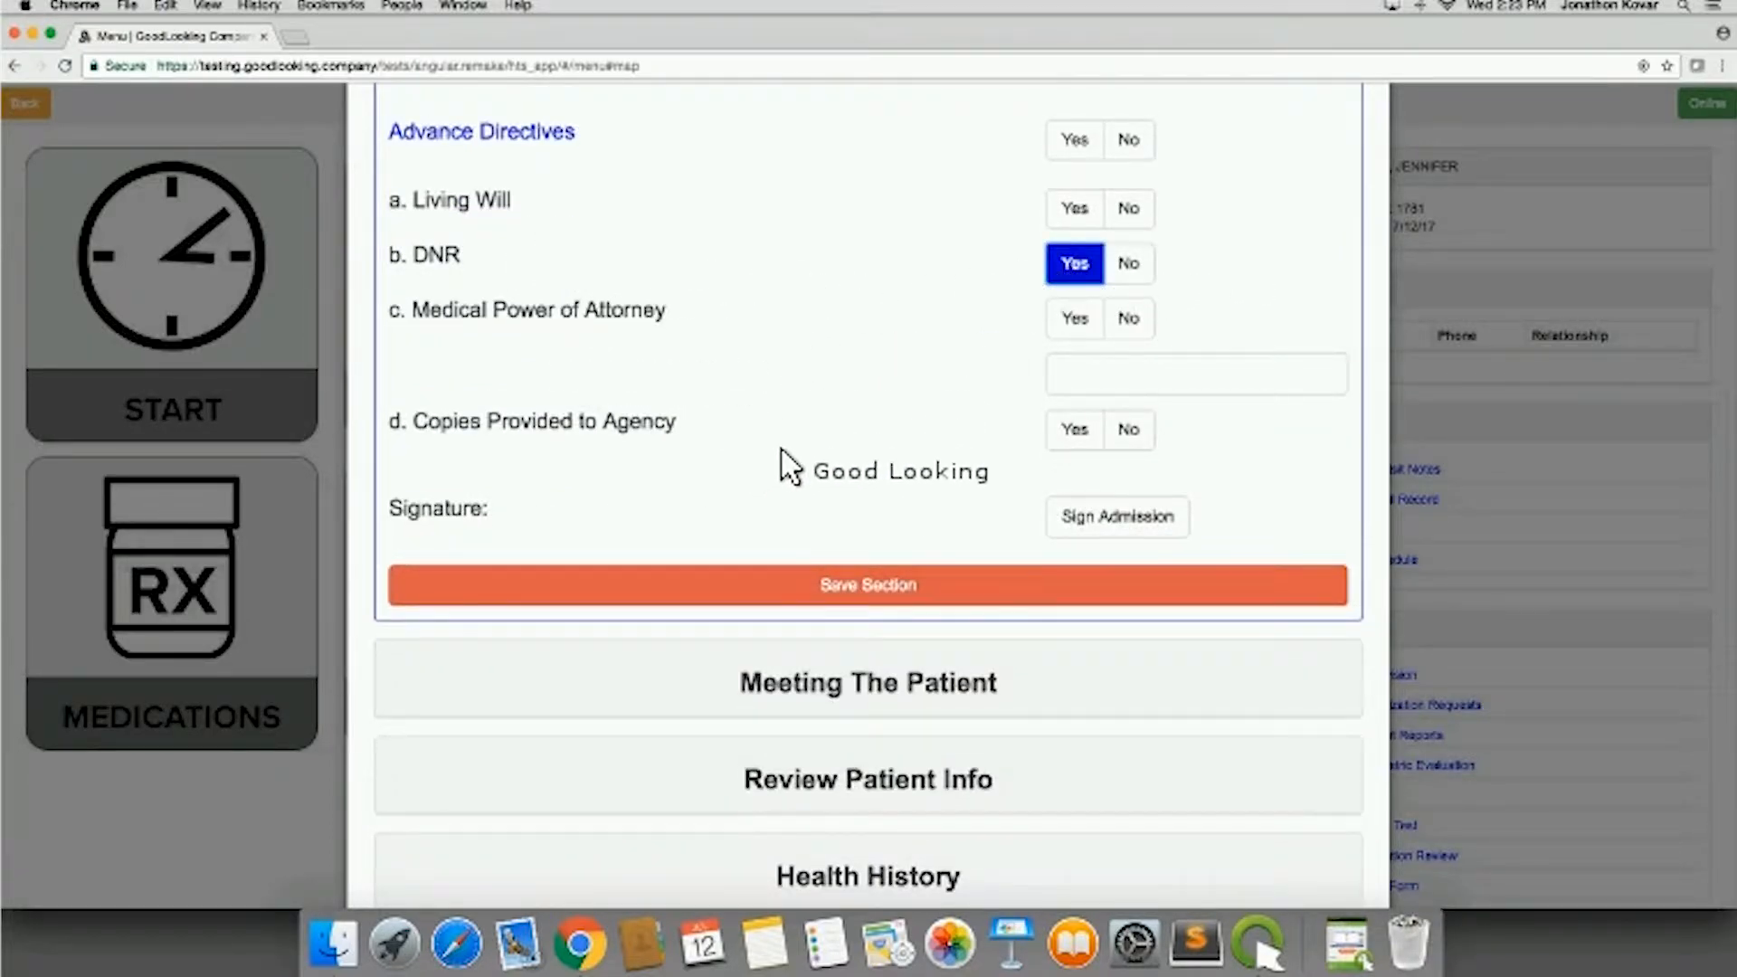
left_click(1107, 514)
mouse_move(717, 240)
left_mouse_down()
mouse_move(775, 187)
mouse_move(756, 280)
mouse_move(1032, 228)
left_mouse_up()
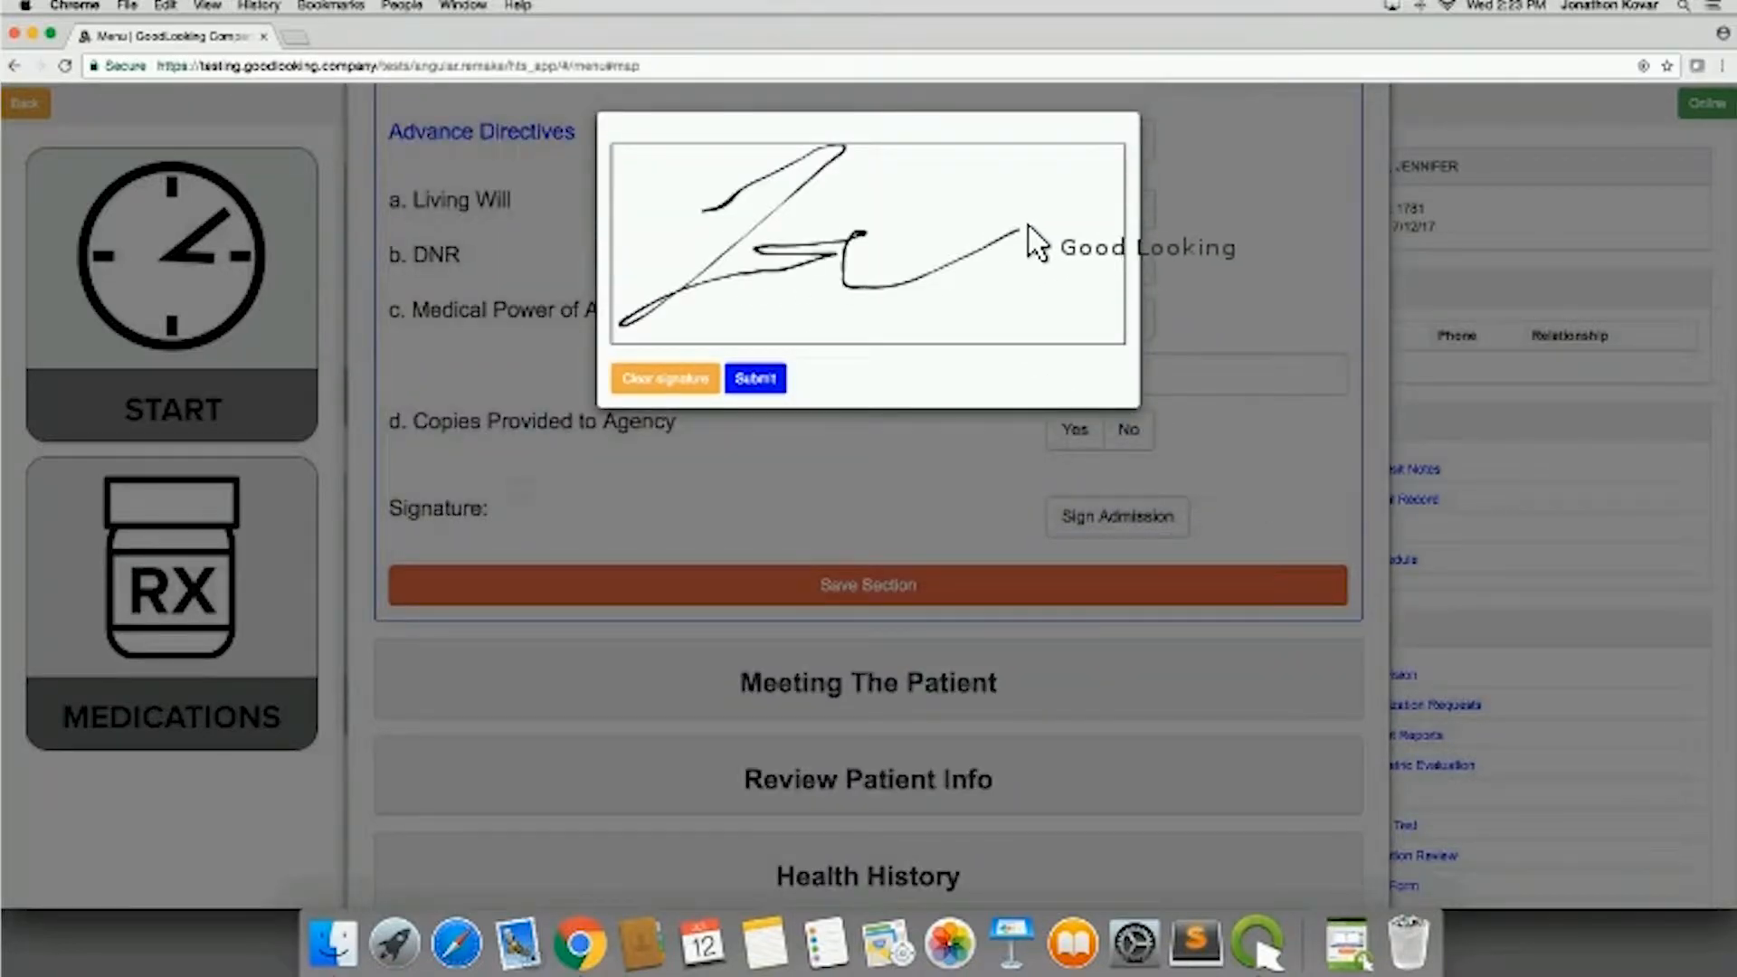
left_click(760, 376)
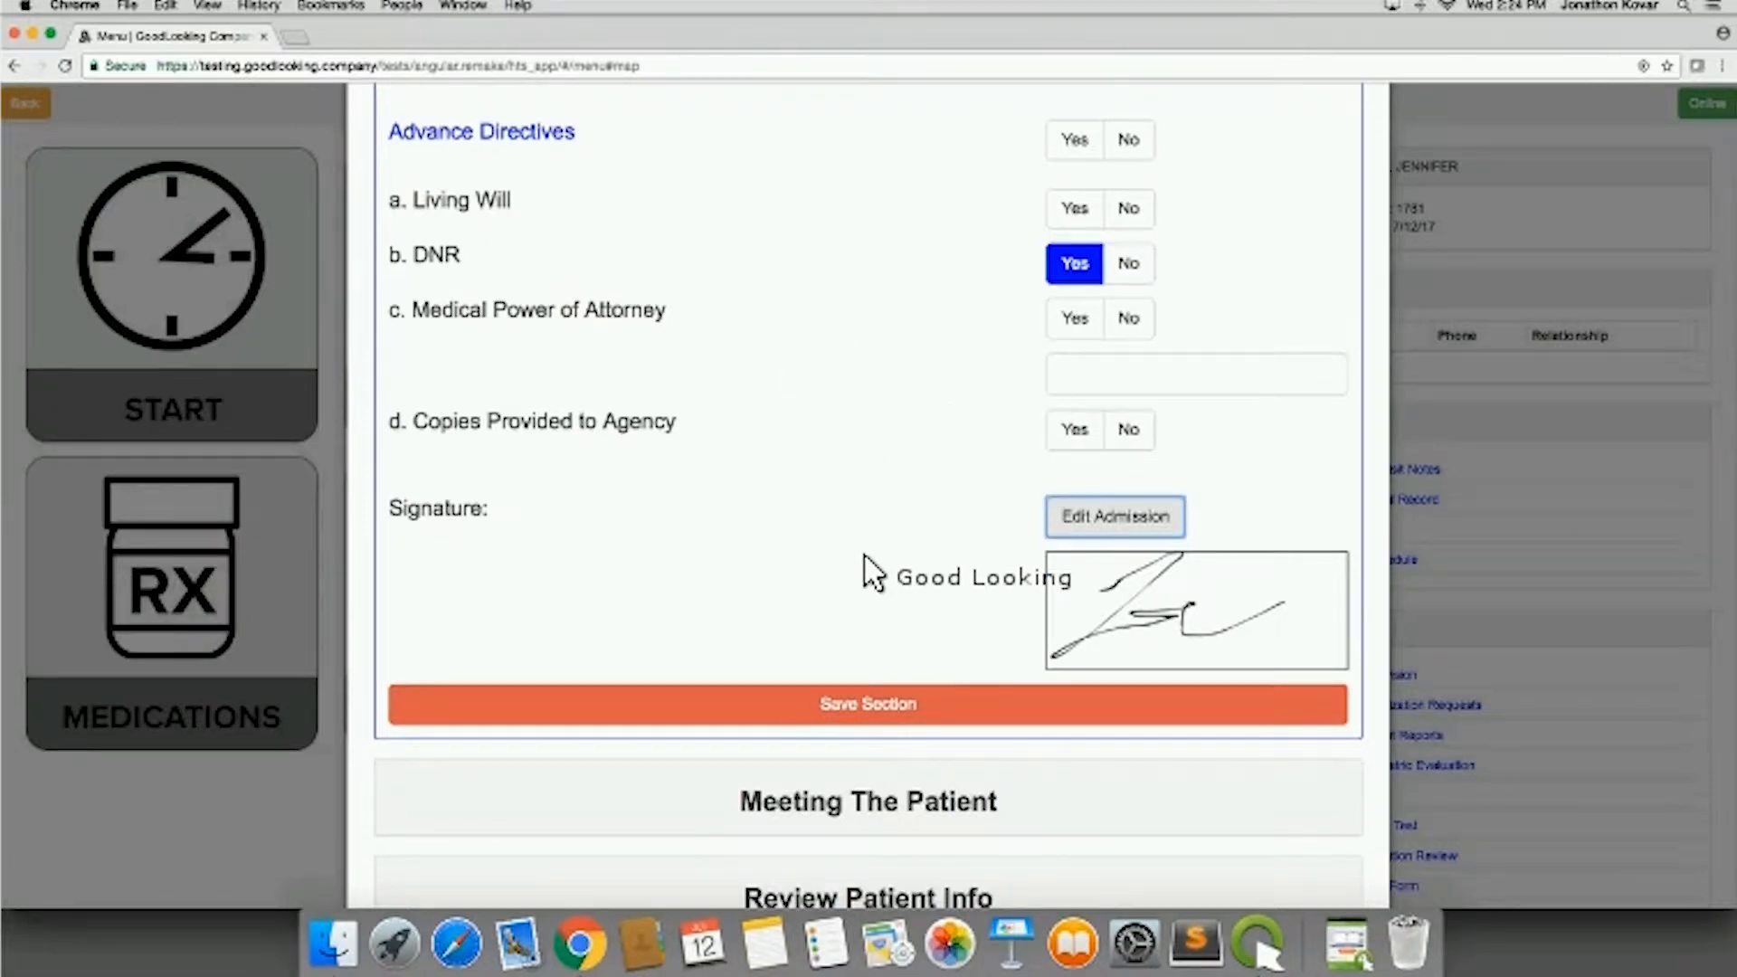
left_click(852, 698)
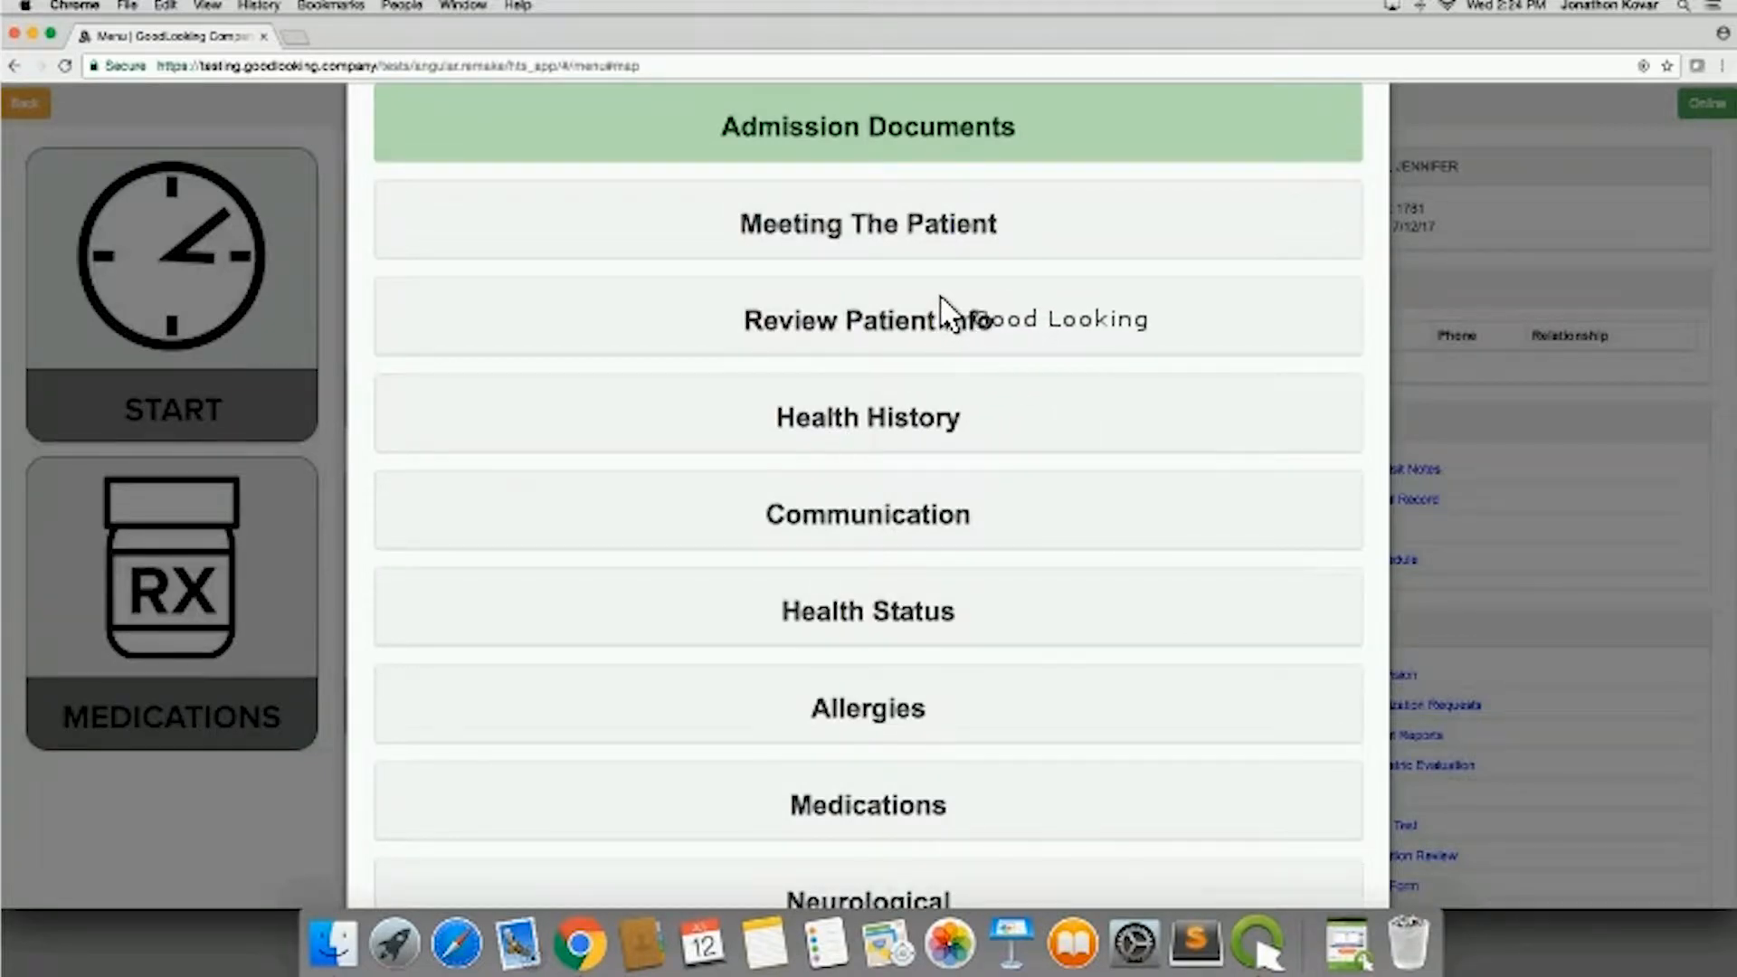
Step: Reopen Admission Documents to check its saved answers, and look through the full list of assessment sections
scroll(943, 310, "up", 2)
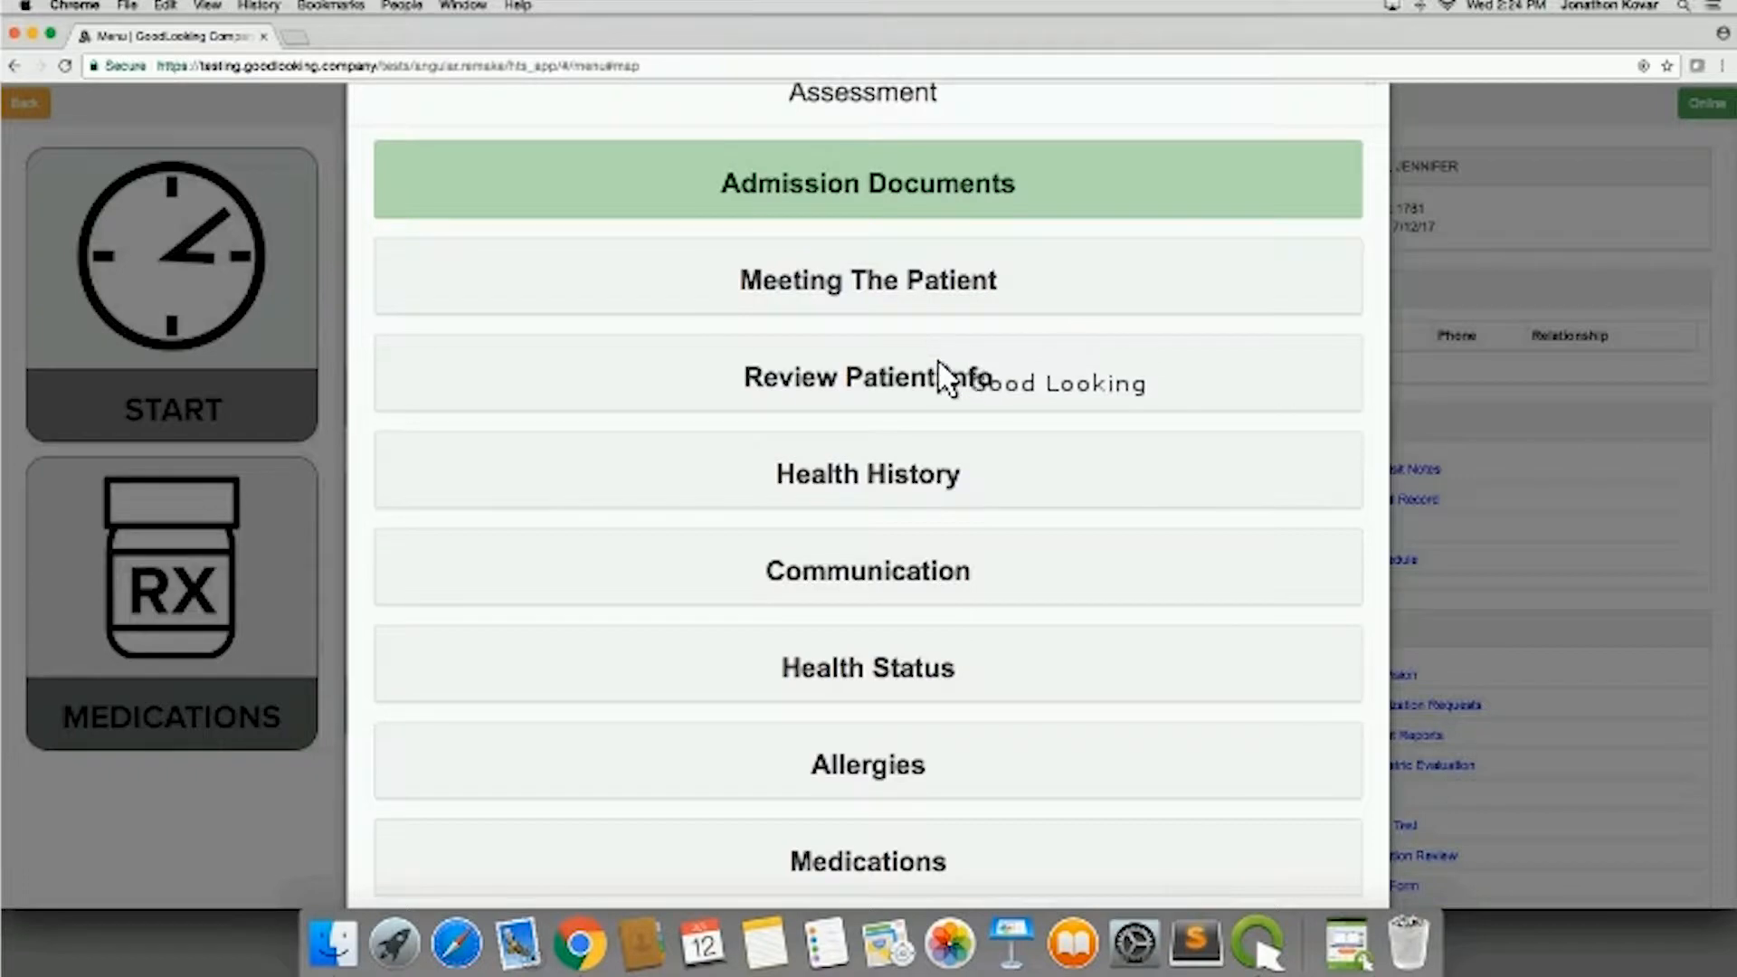
scroll(938, 371, "up", 2)
left_click(919, 342)
left_click(851, 258)
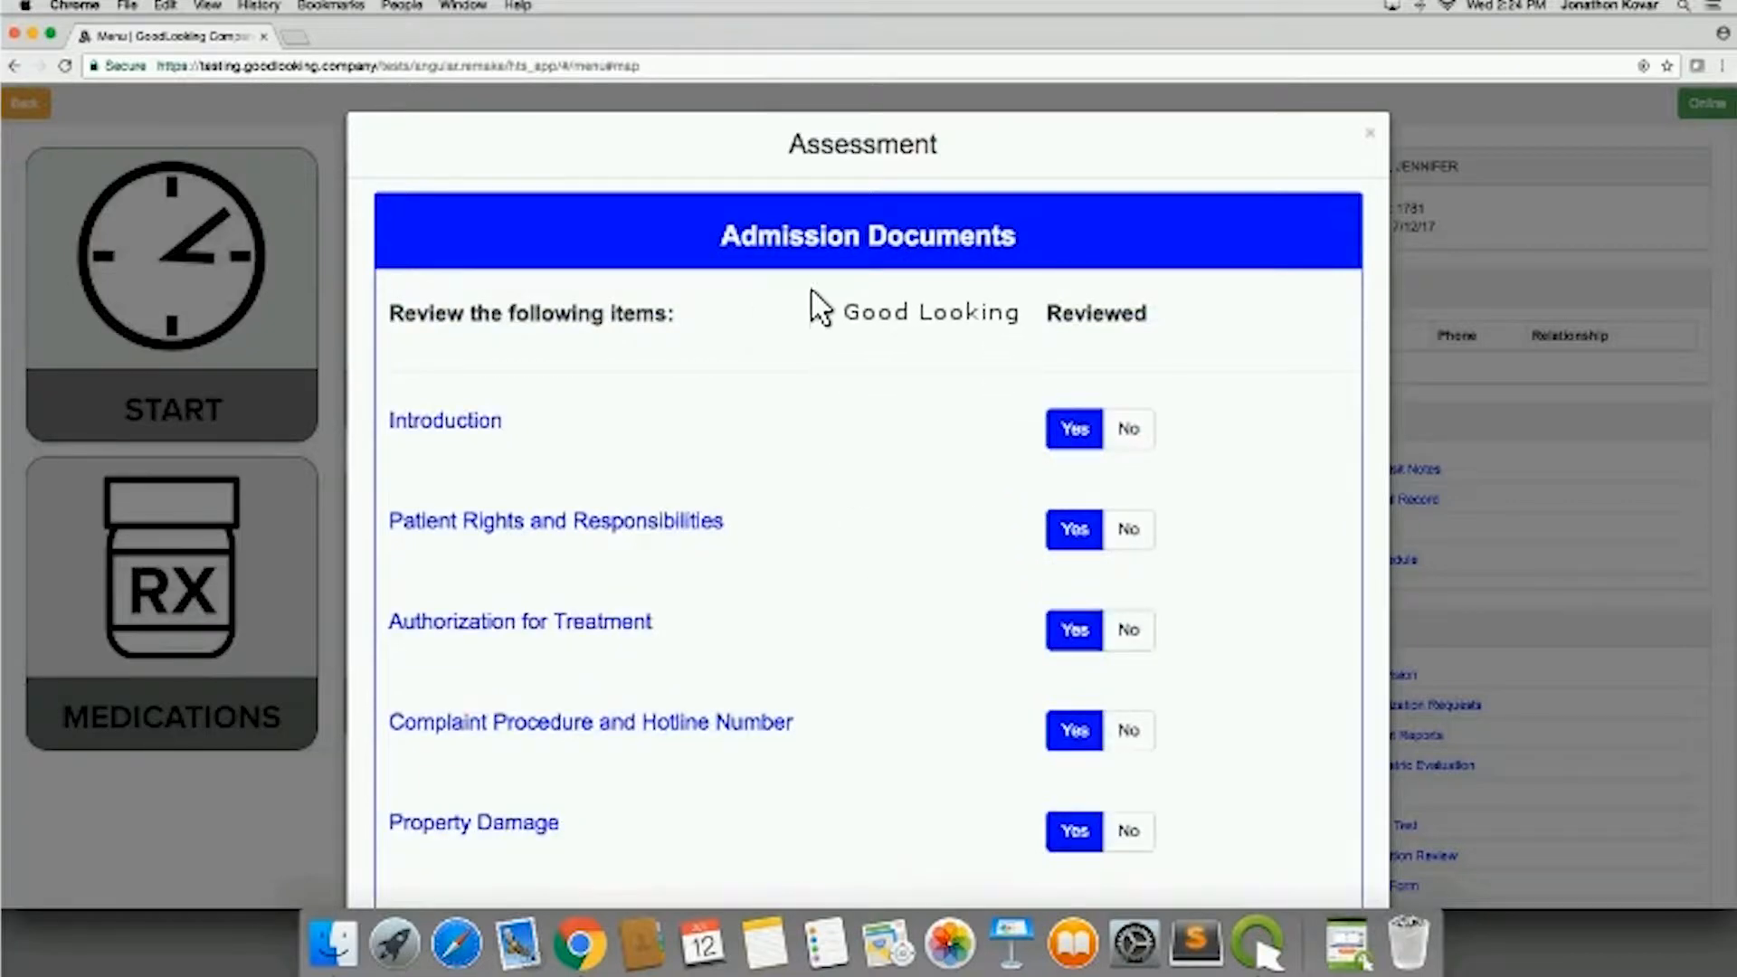
left_click(807, 240)
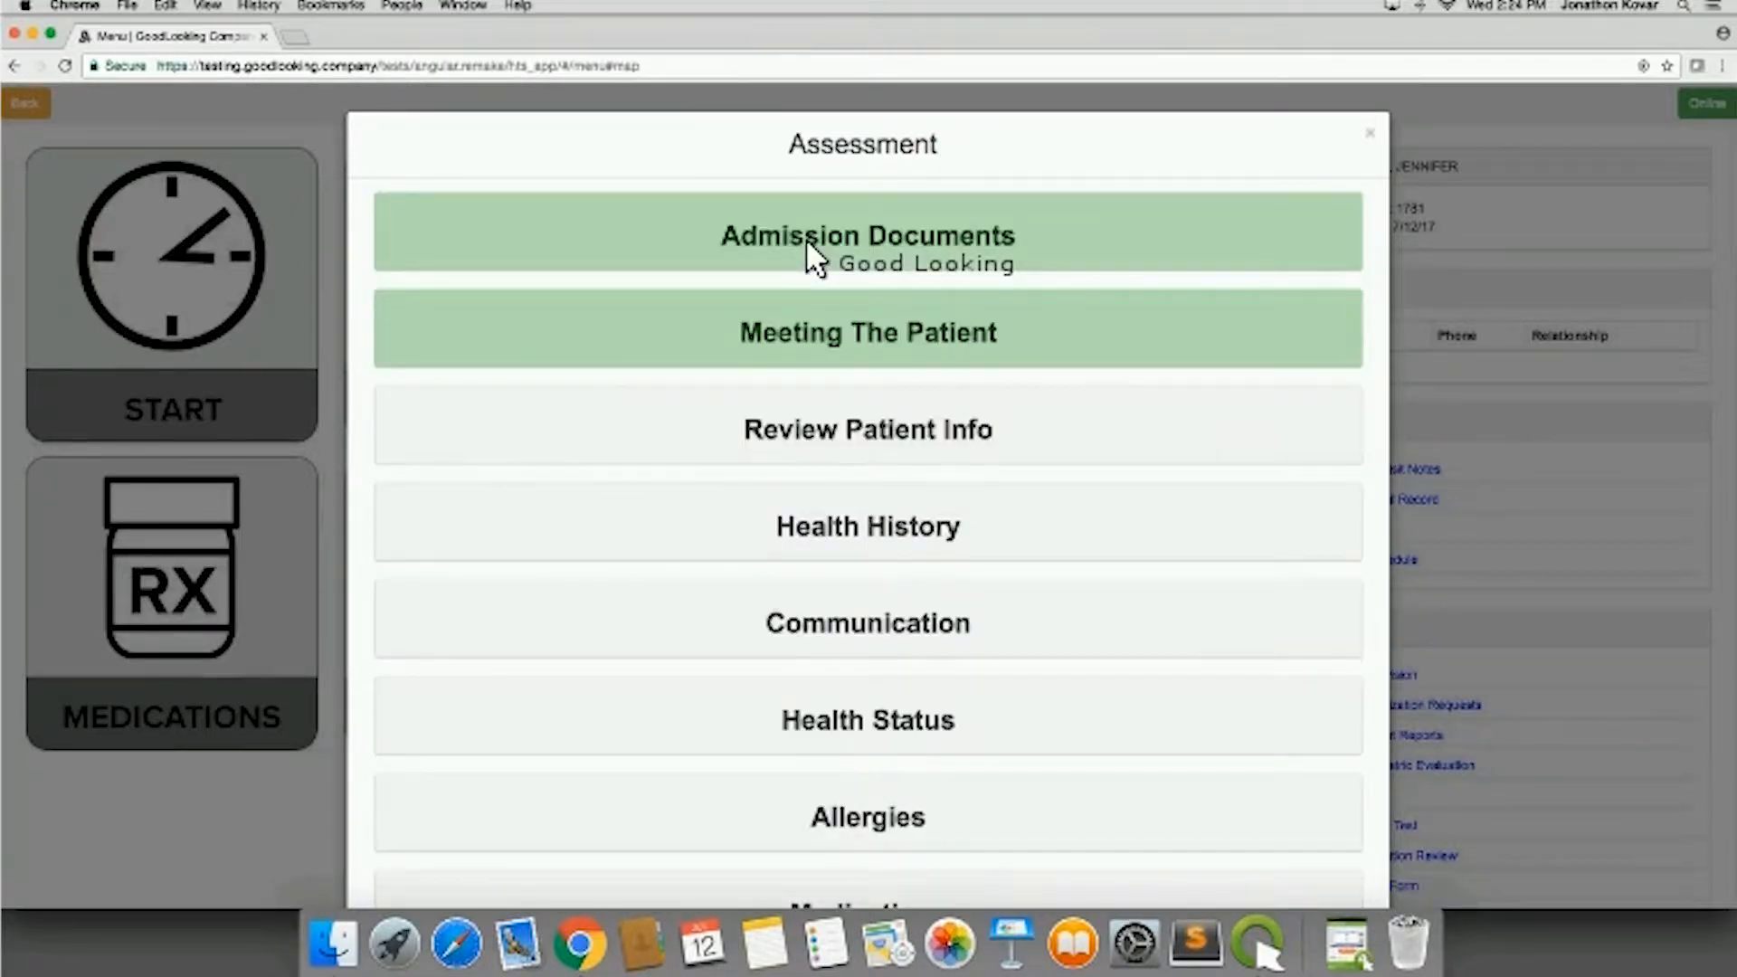
left_click(847, 334)
left_click(845, 327)
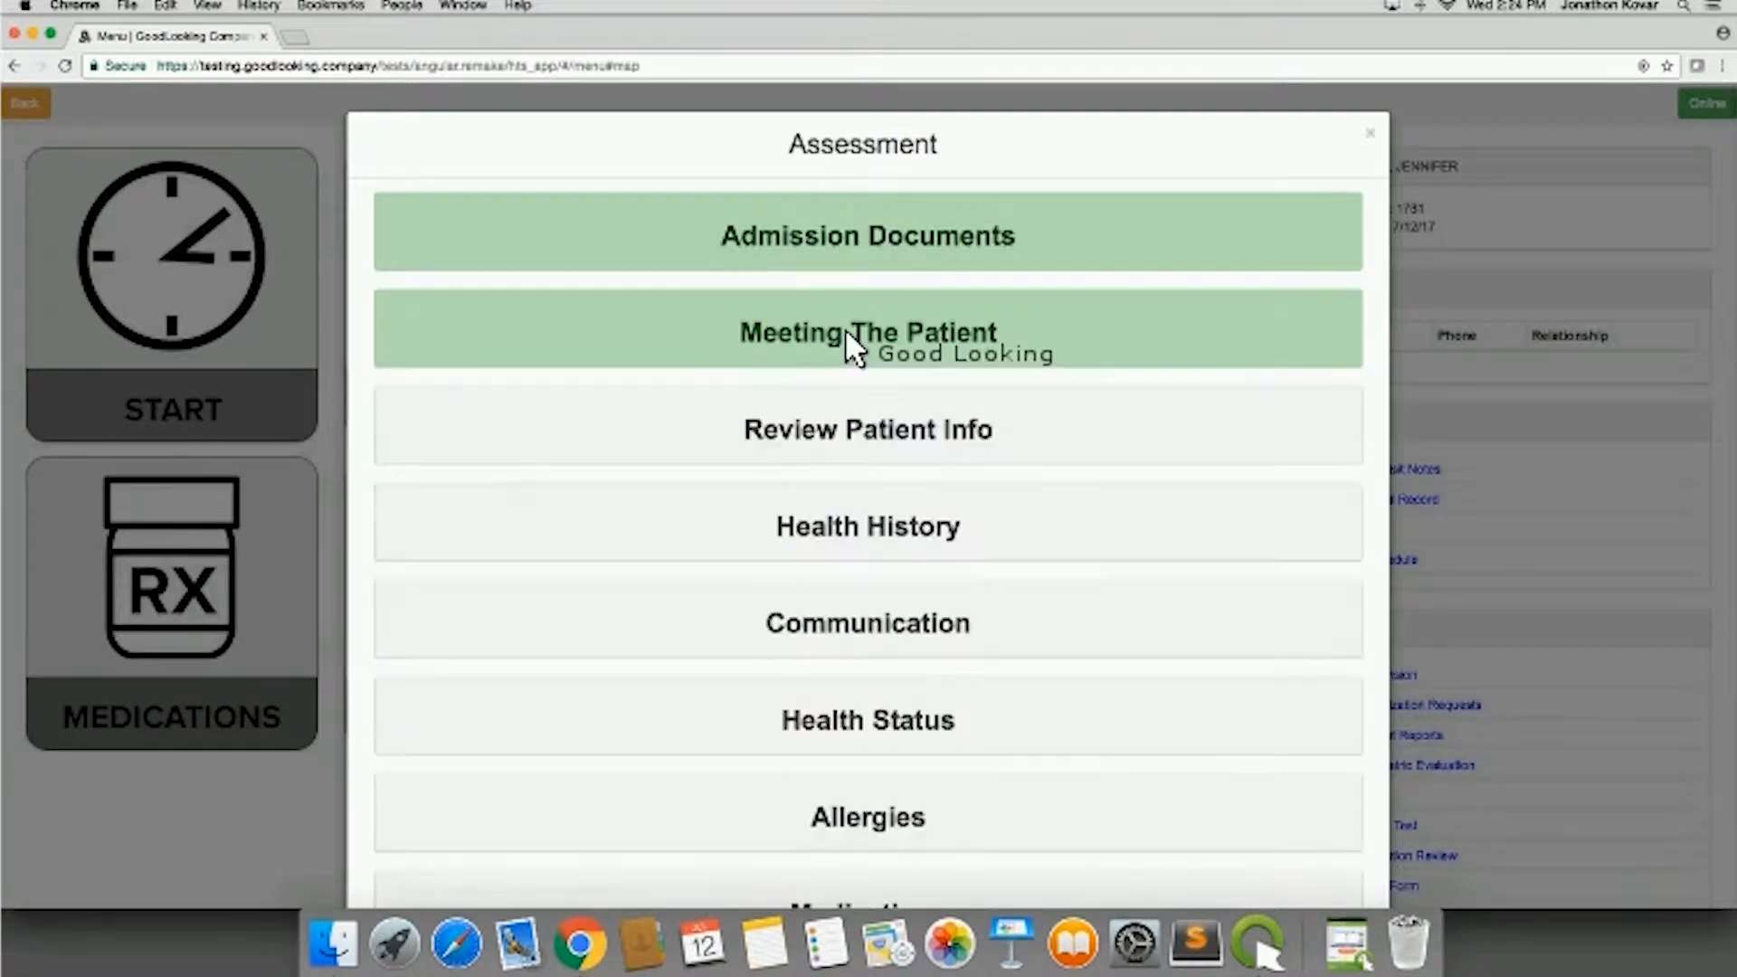
scroll(847, 570, "down", 8)
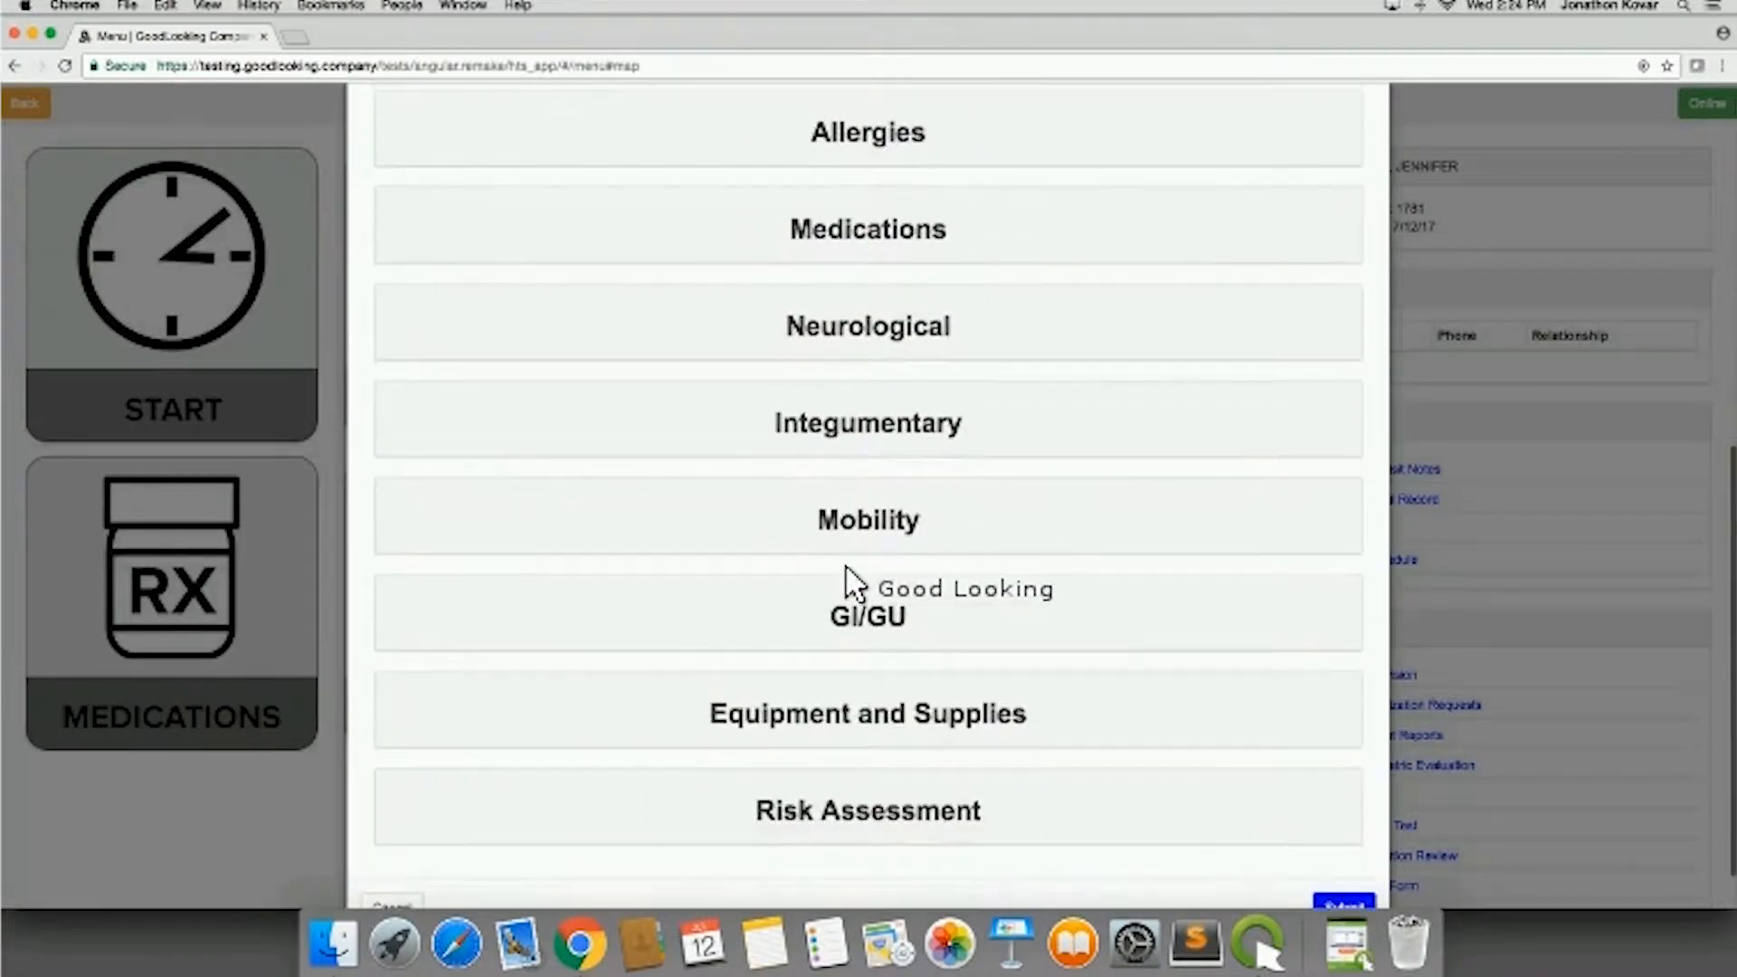
scroll(848, 570, "up", 8)
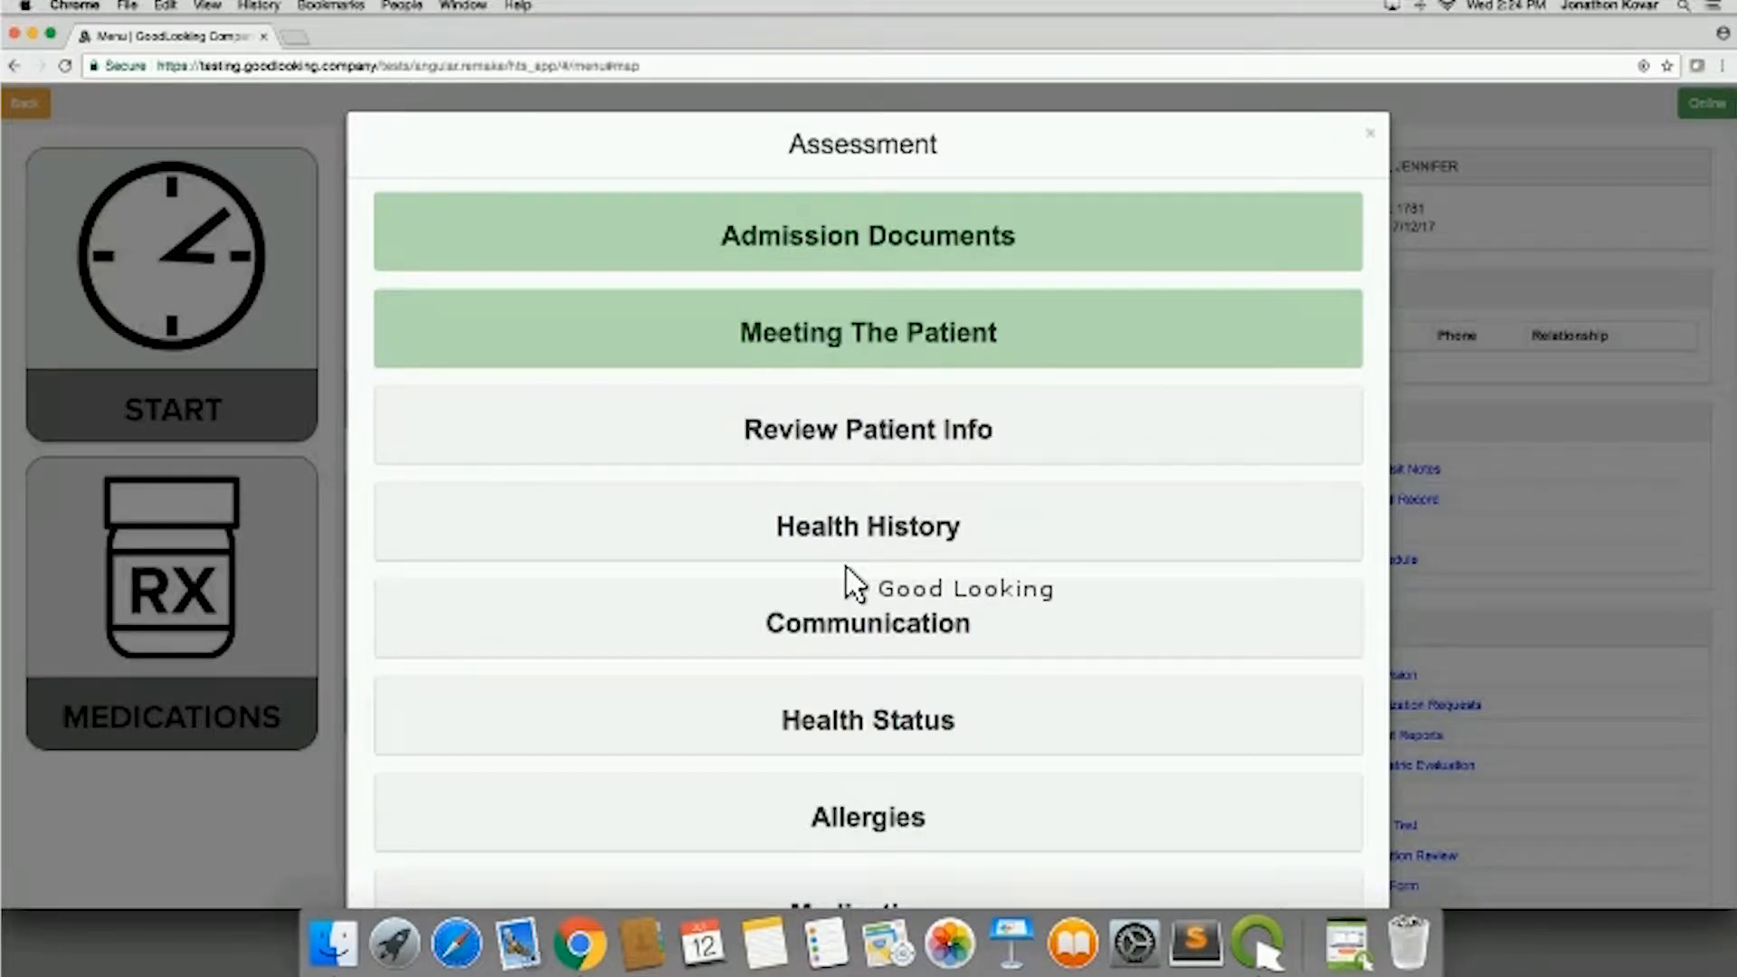
Step: Open the Meeting The Patient section and set the type of residence to Apartment
left_click(860, 322)
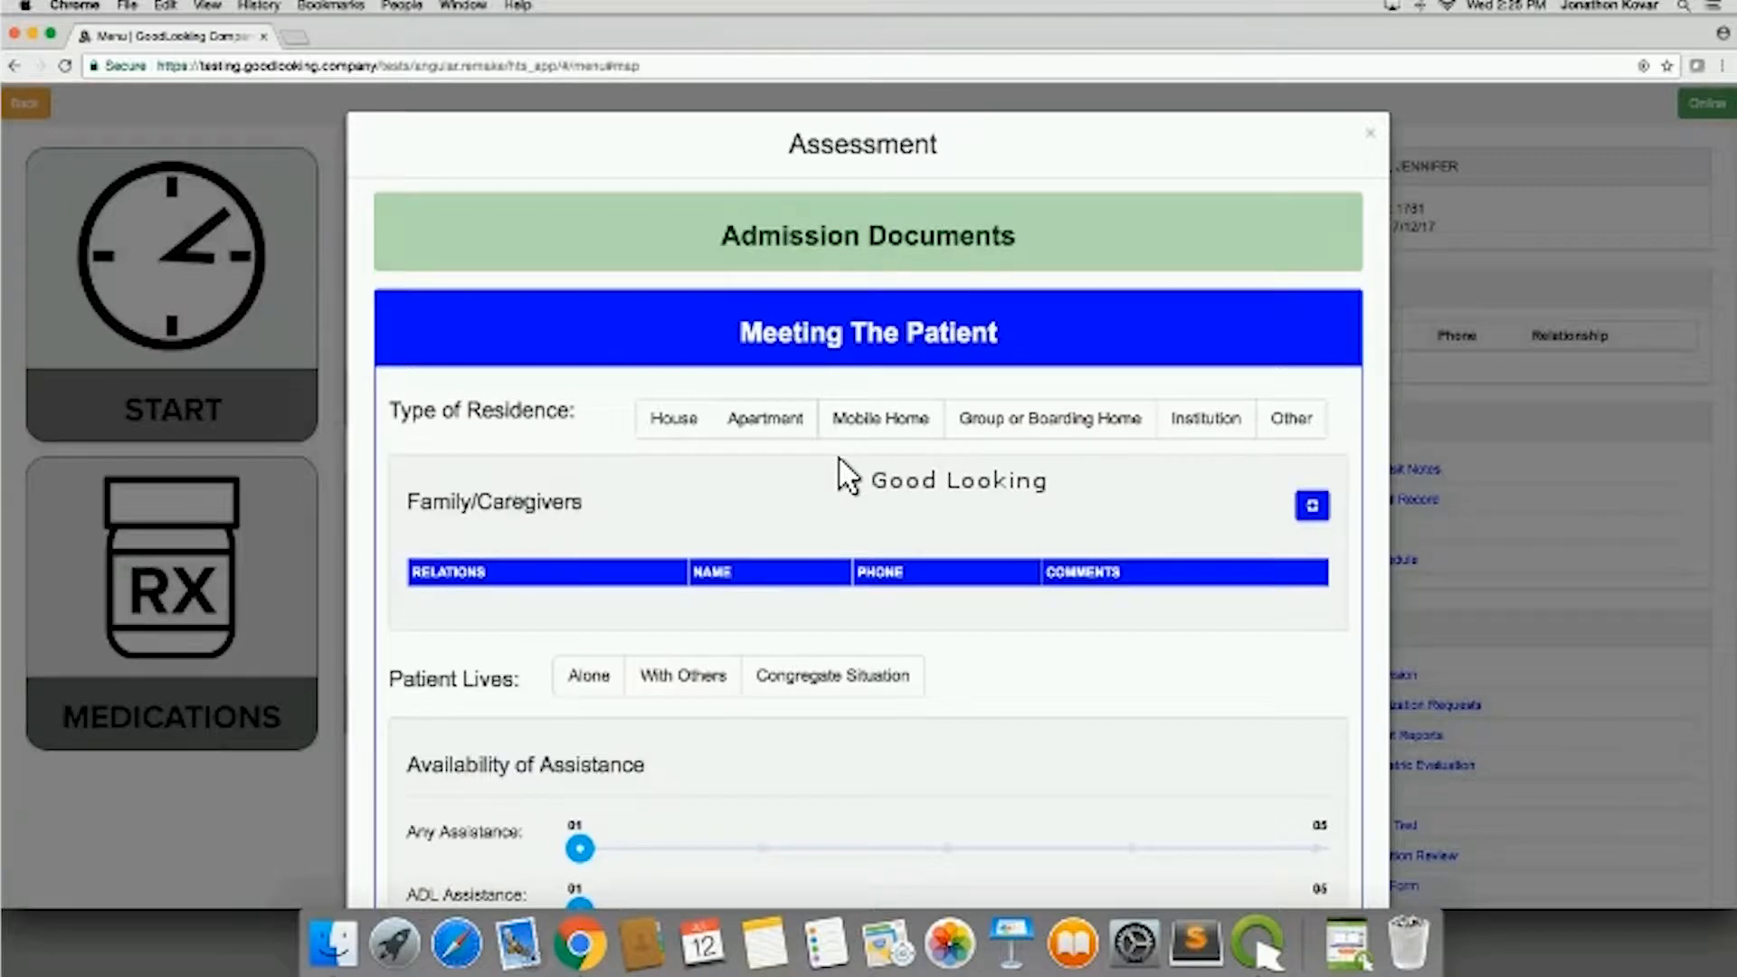
scroll(848, 473, "down", 2)
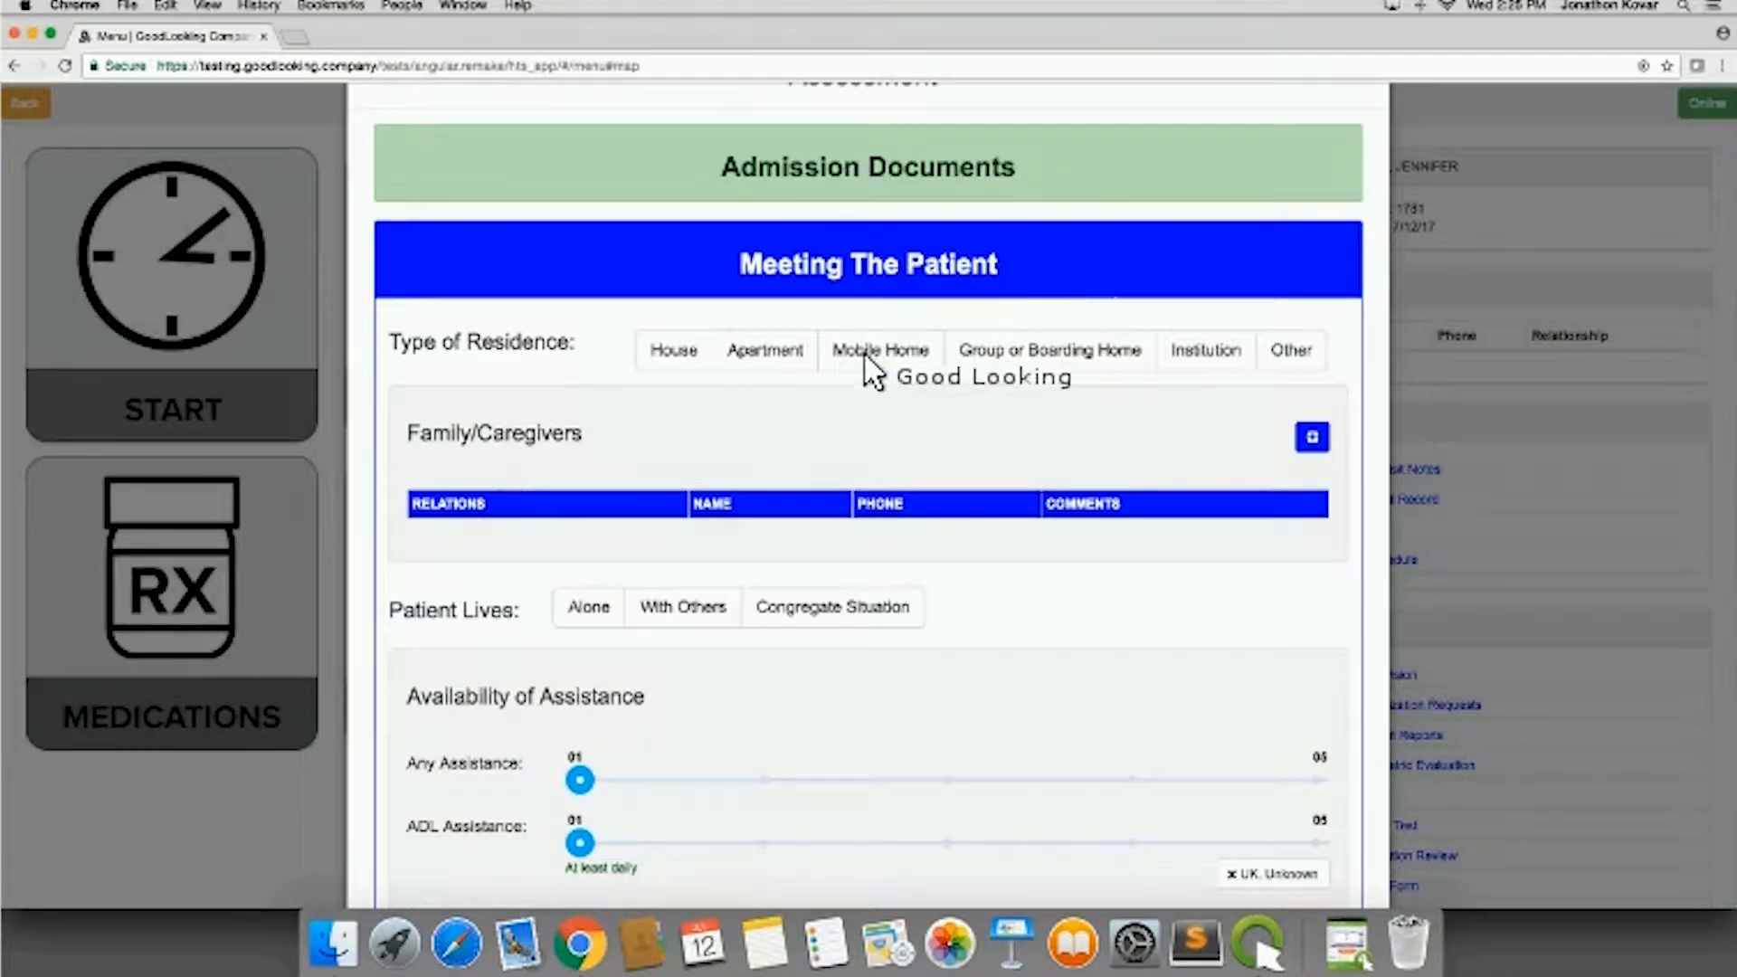
scroll(863, 423, "down", 2)
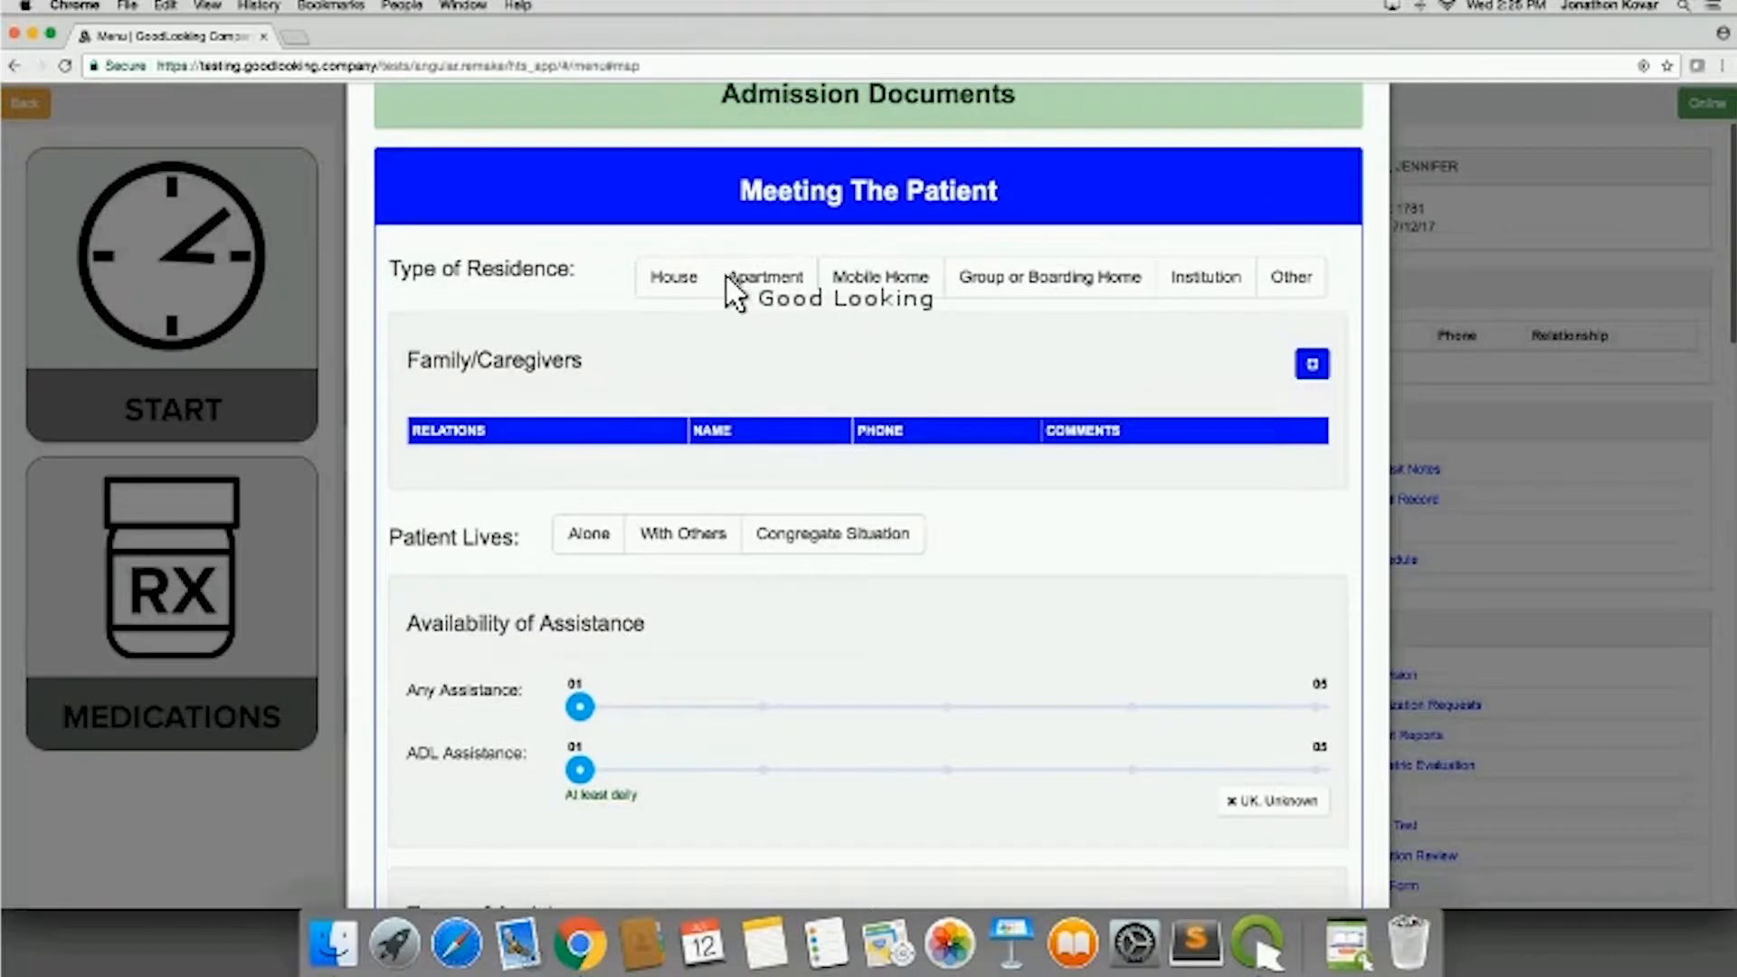
left_click(765, 277)
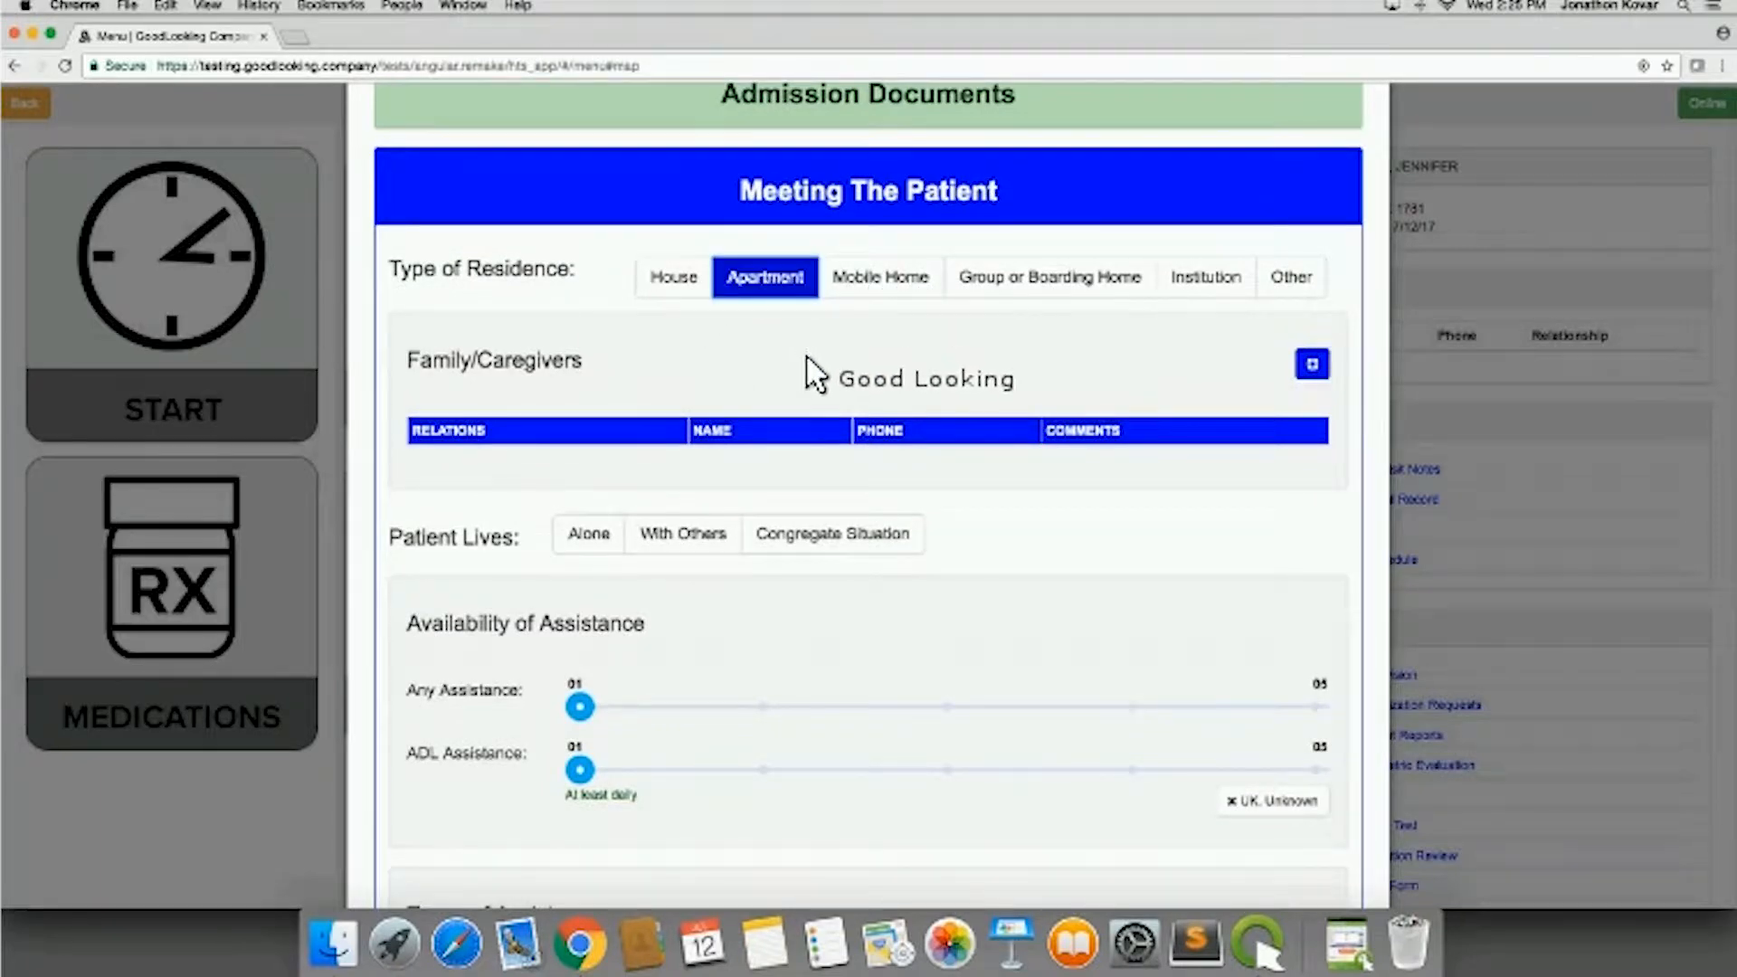
scroll(807, 371, "down", 2)
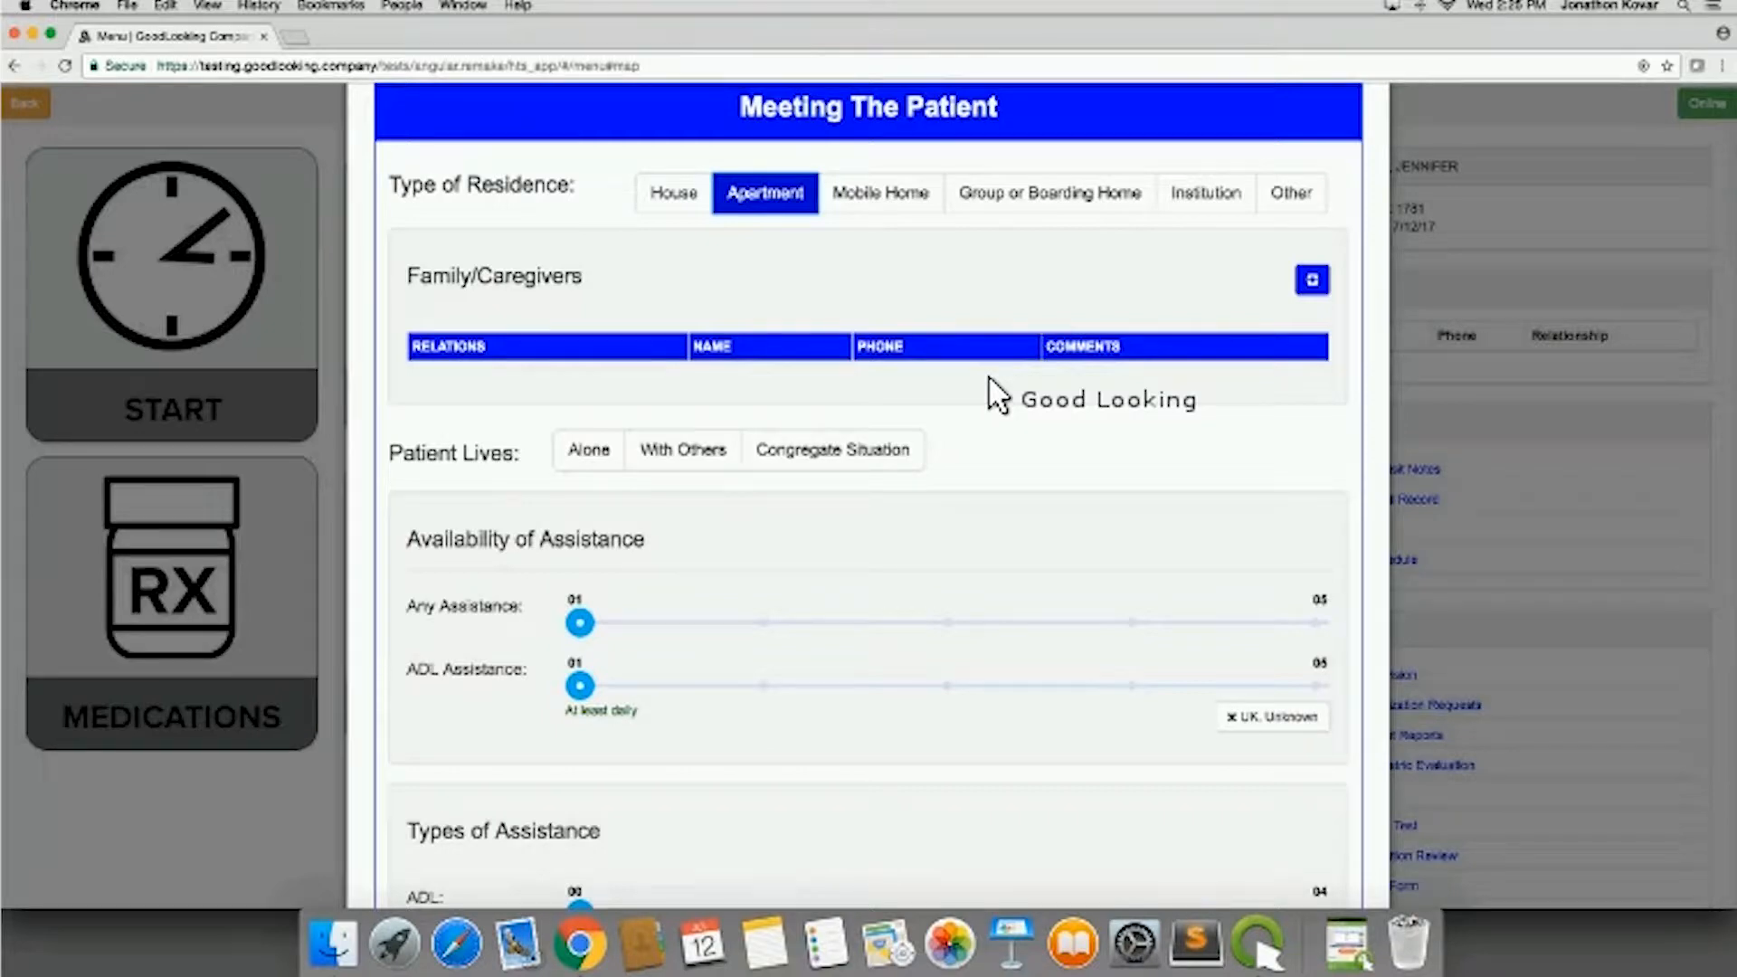
left_click(1316, 282)
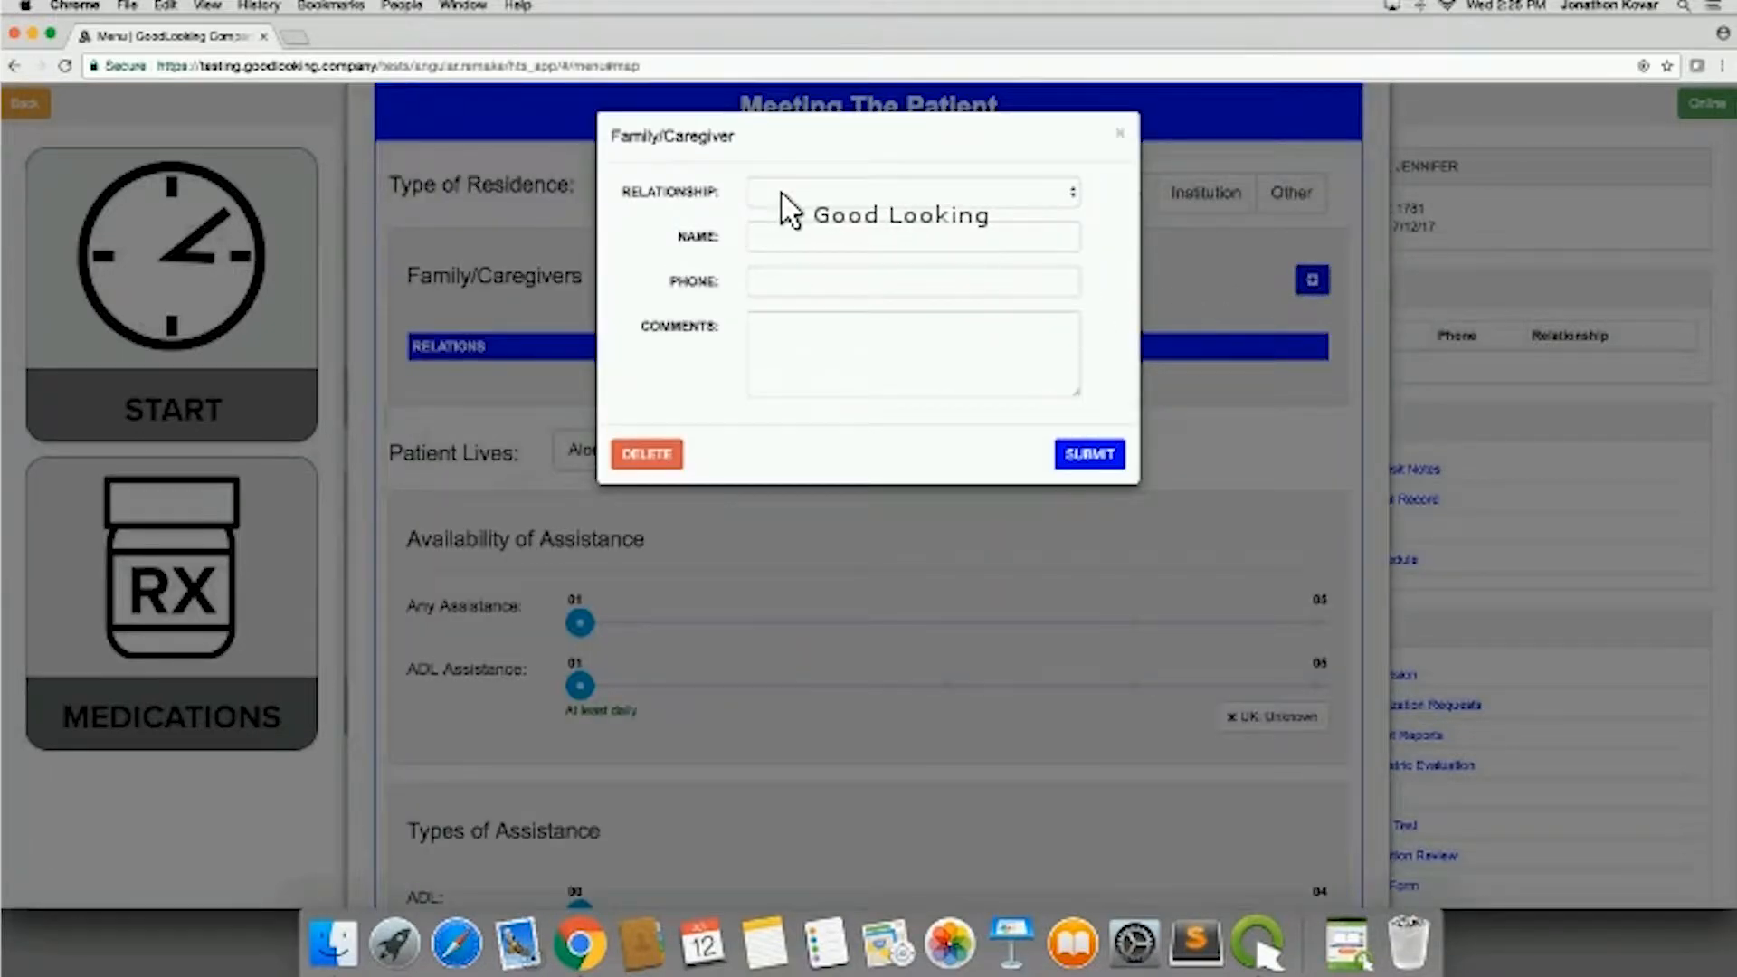
left_click(786, 206)
left_click(771, 214)
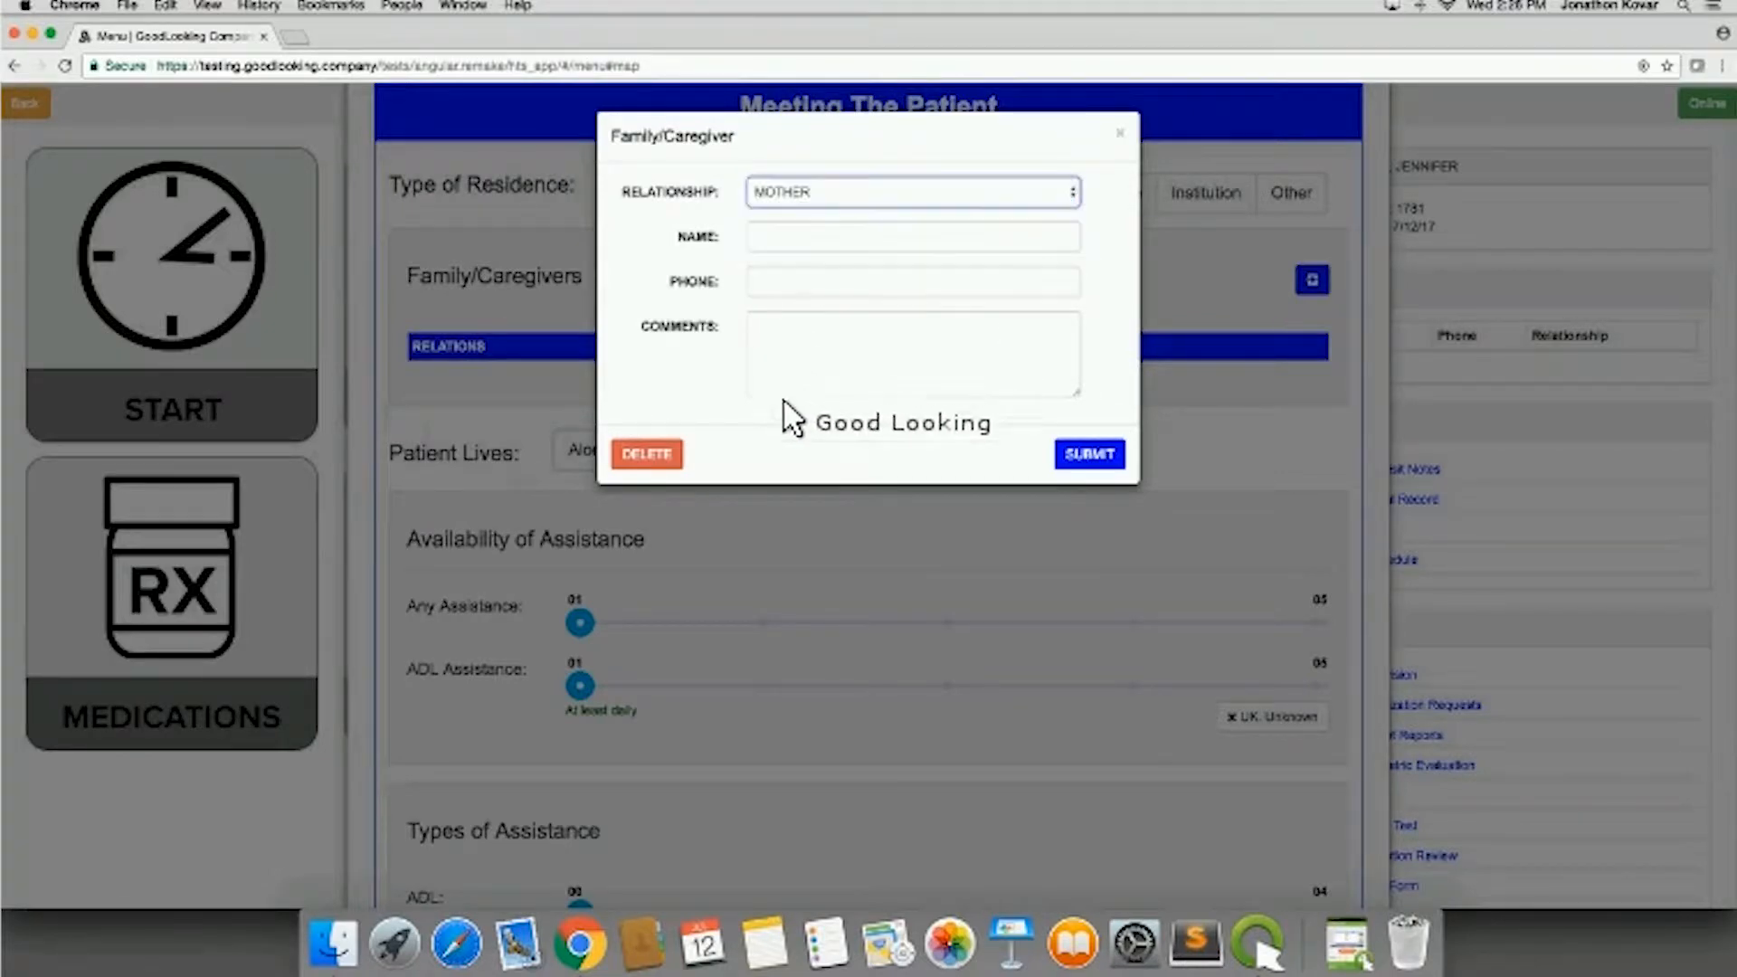
left_click(1119, 134)
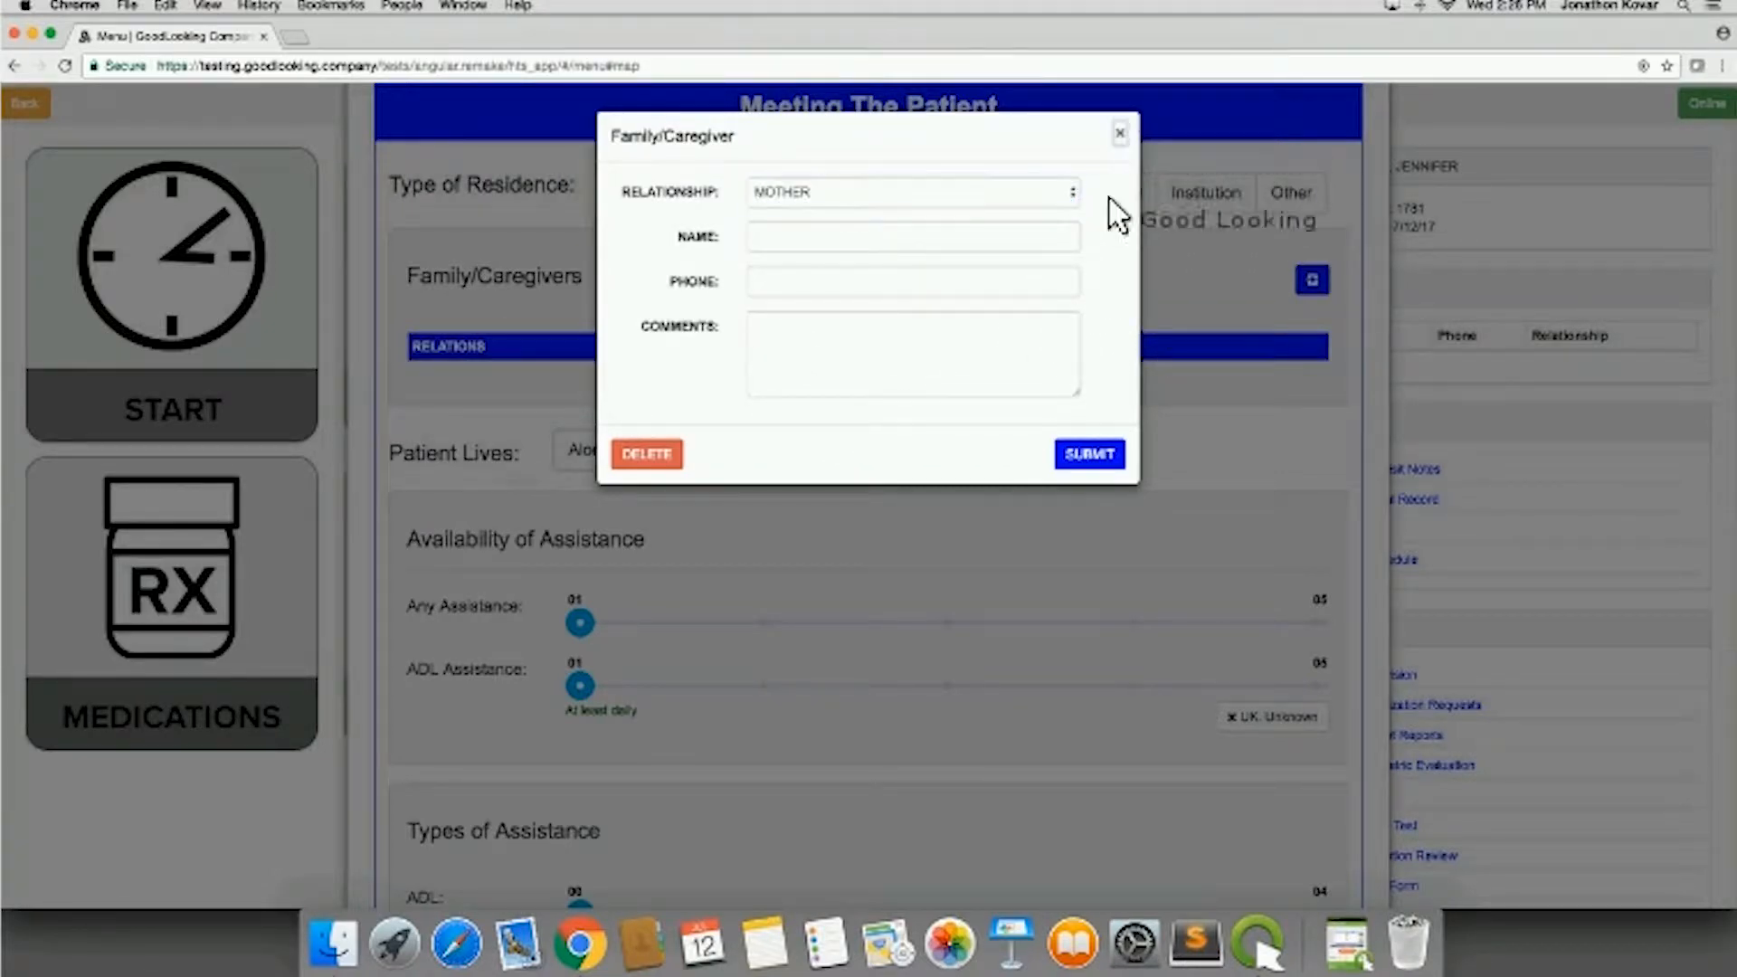
Step: Set Patient Lives to With Others, Any Assistance to Occasionally, ADL Assistance to Three or more times per week, and the ADL type to caregivers needing training
scroll(877, 426, "down", 3)
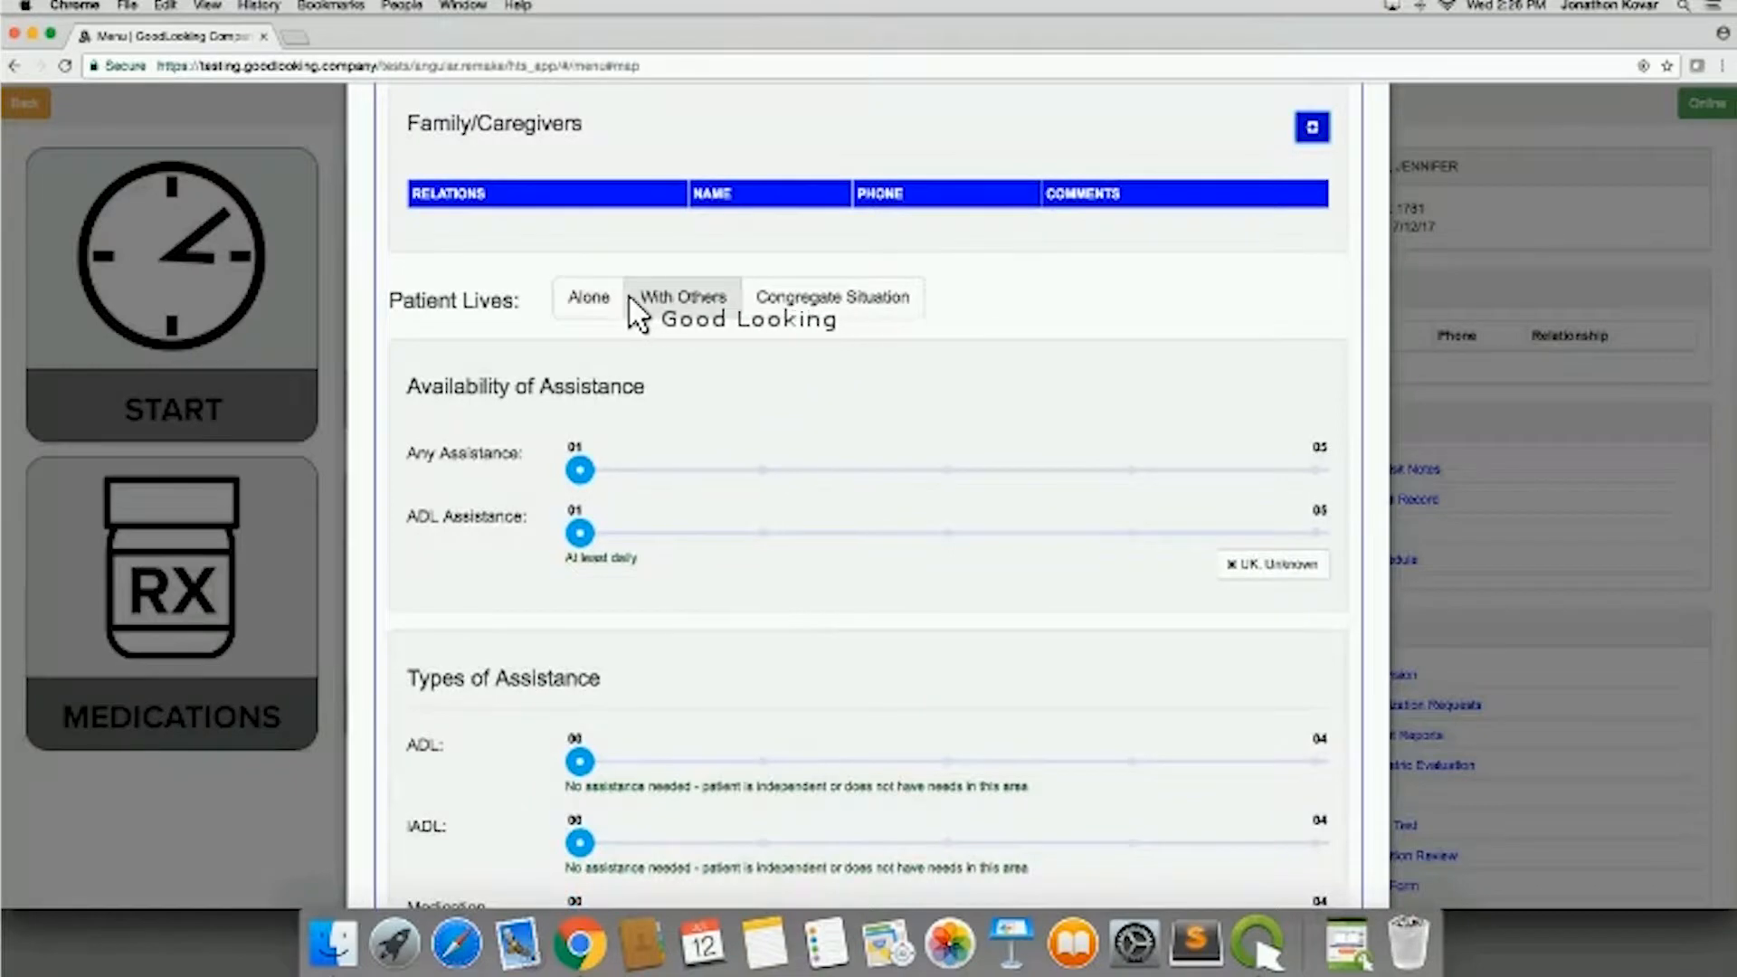
left_click(681, 302)
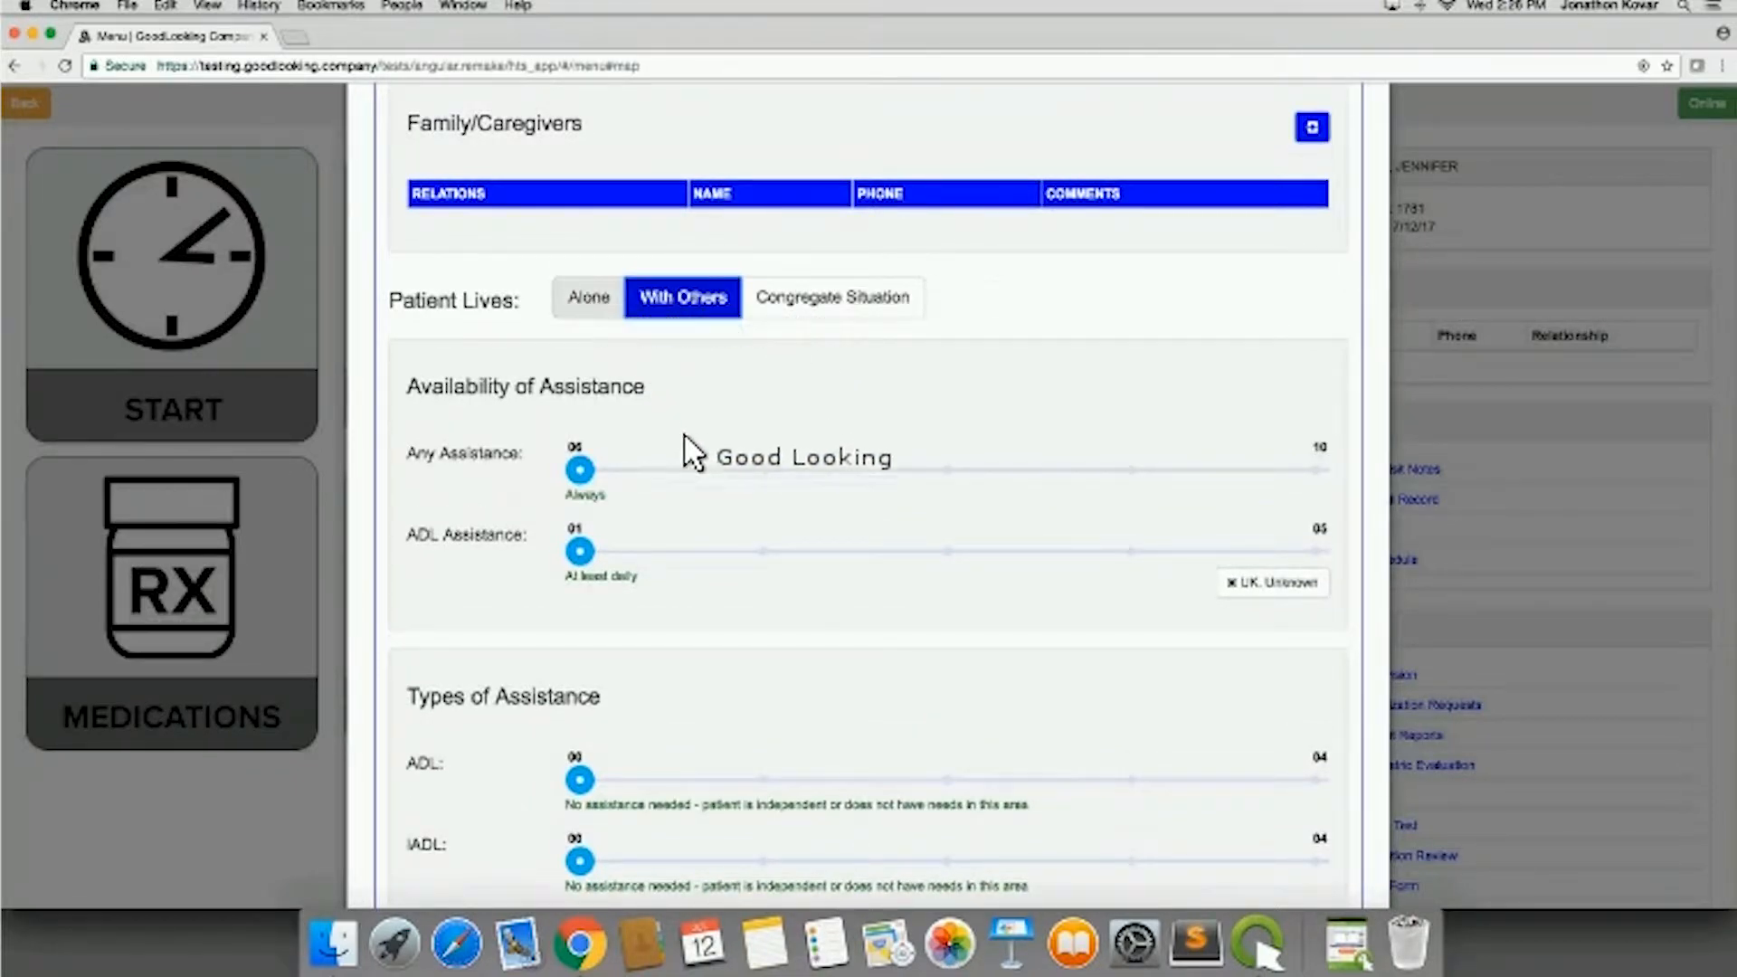
scroll(703, 475, "down", 1)
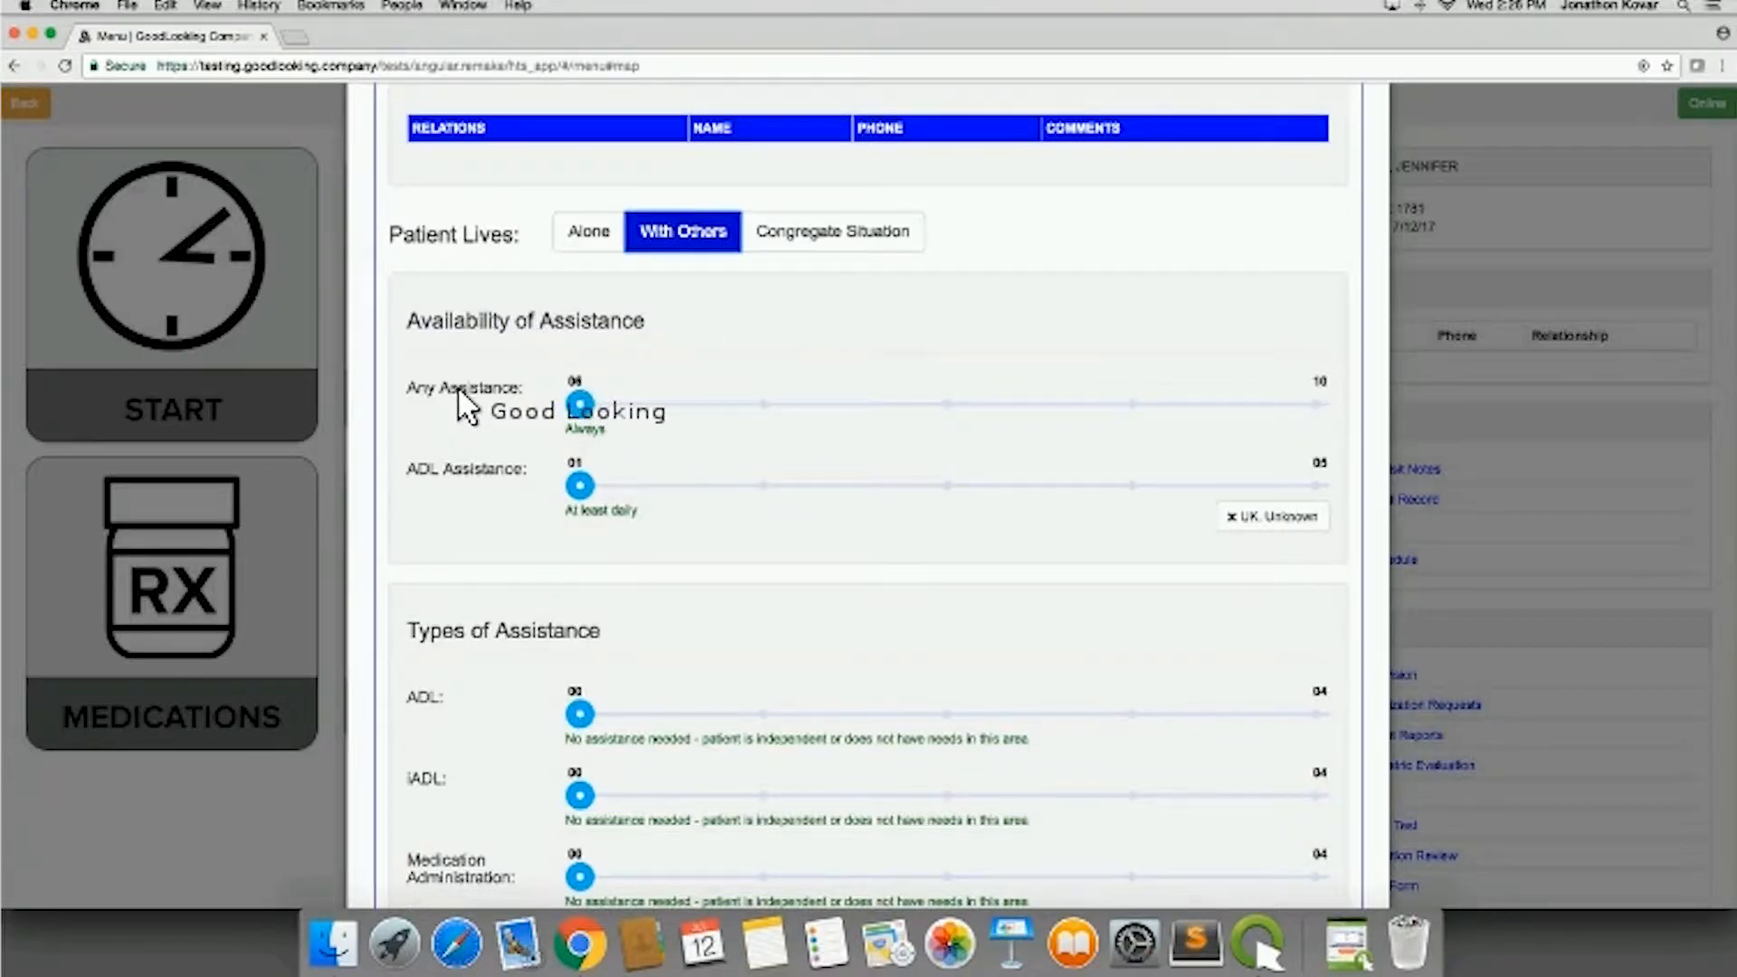
left_click(579, 402)
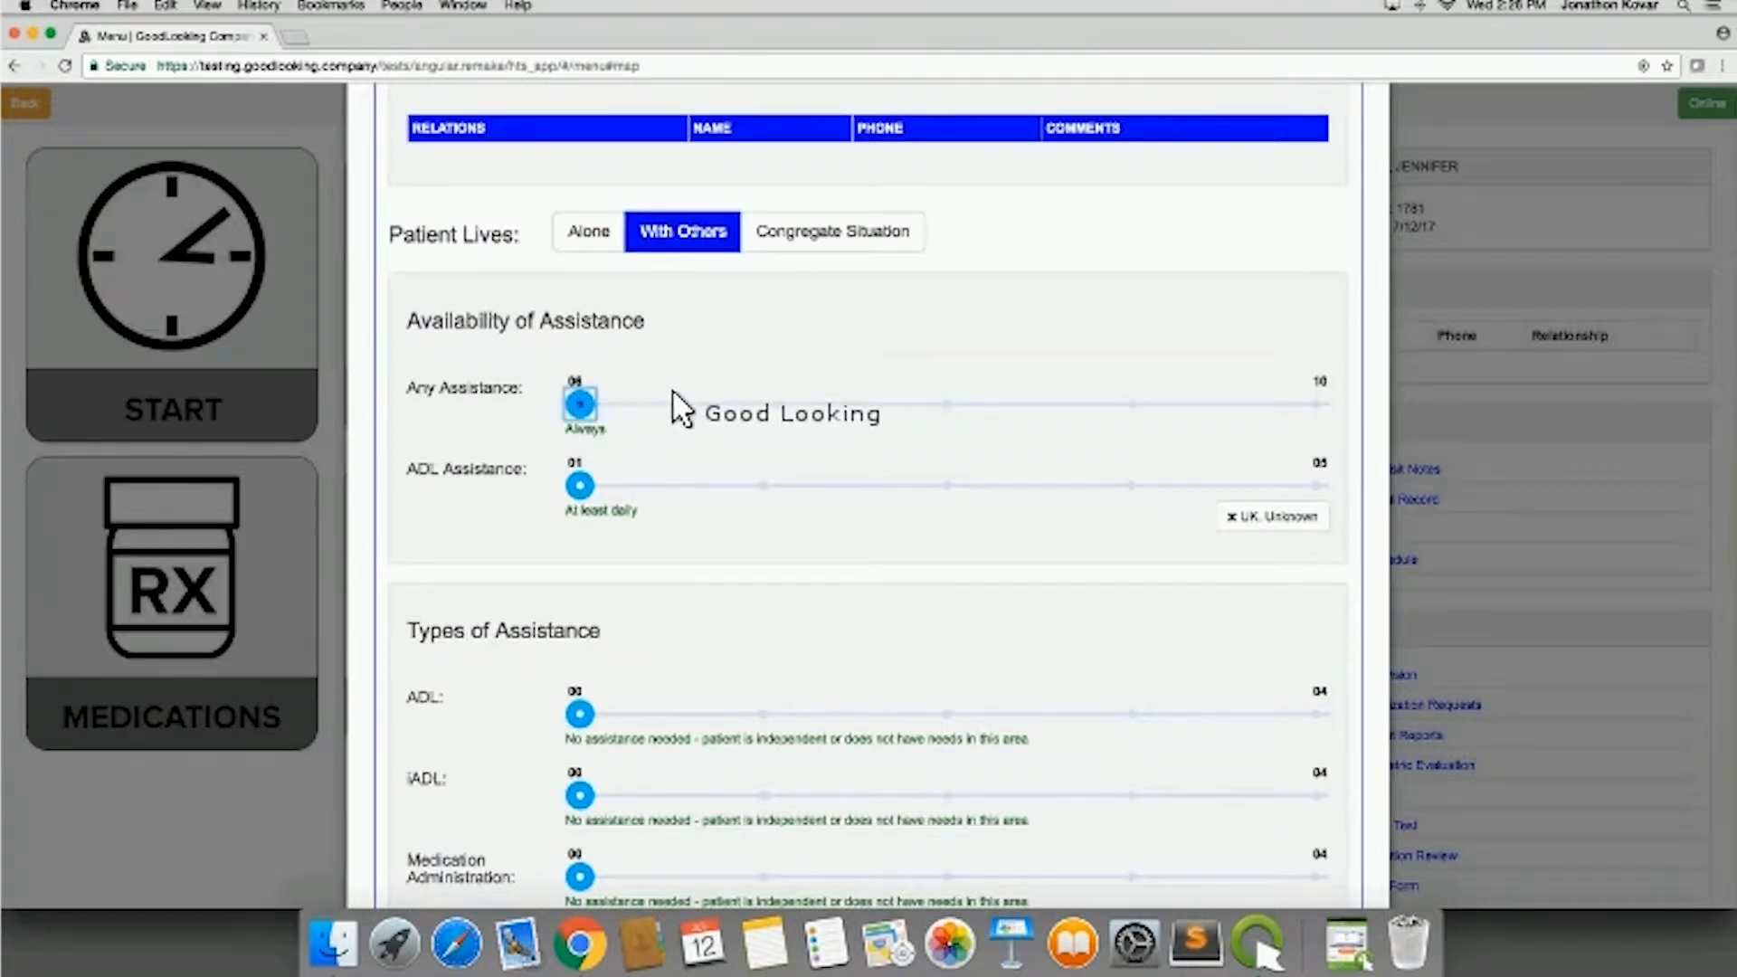
left_click_drag(673, 391, 1026, 417)
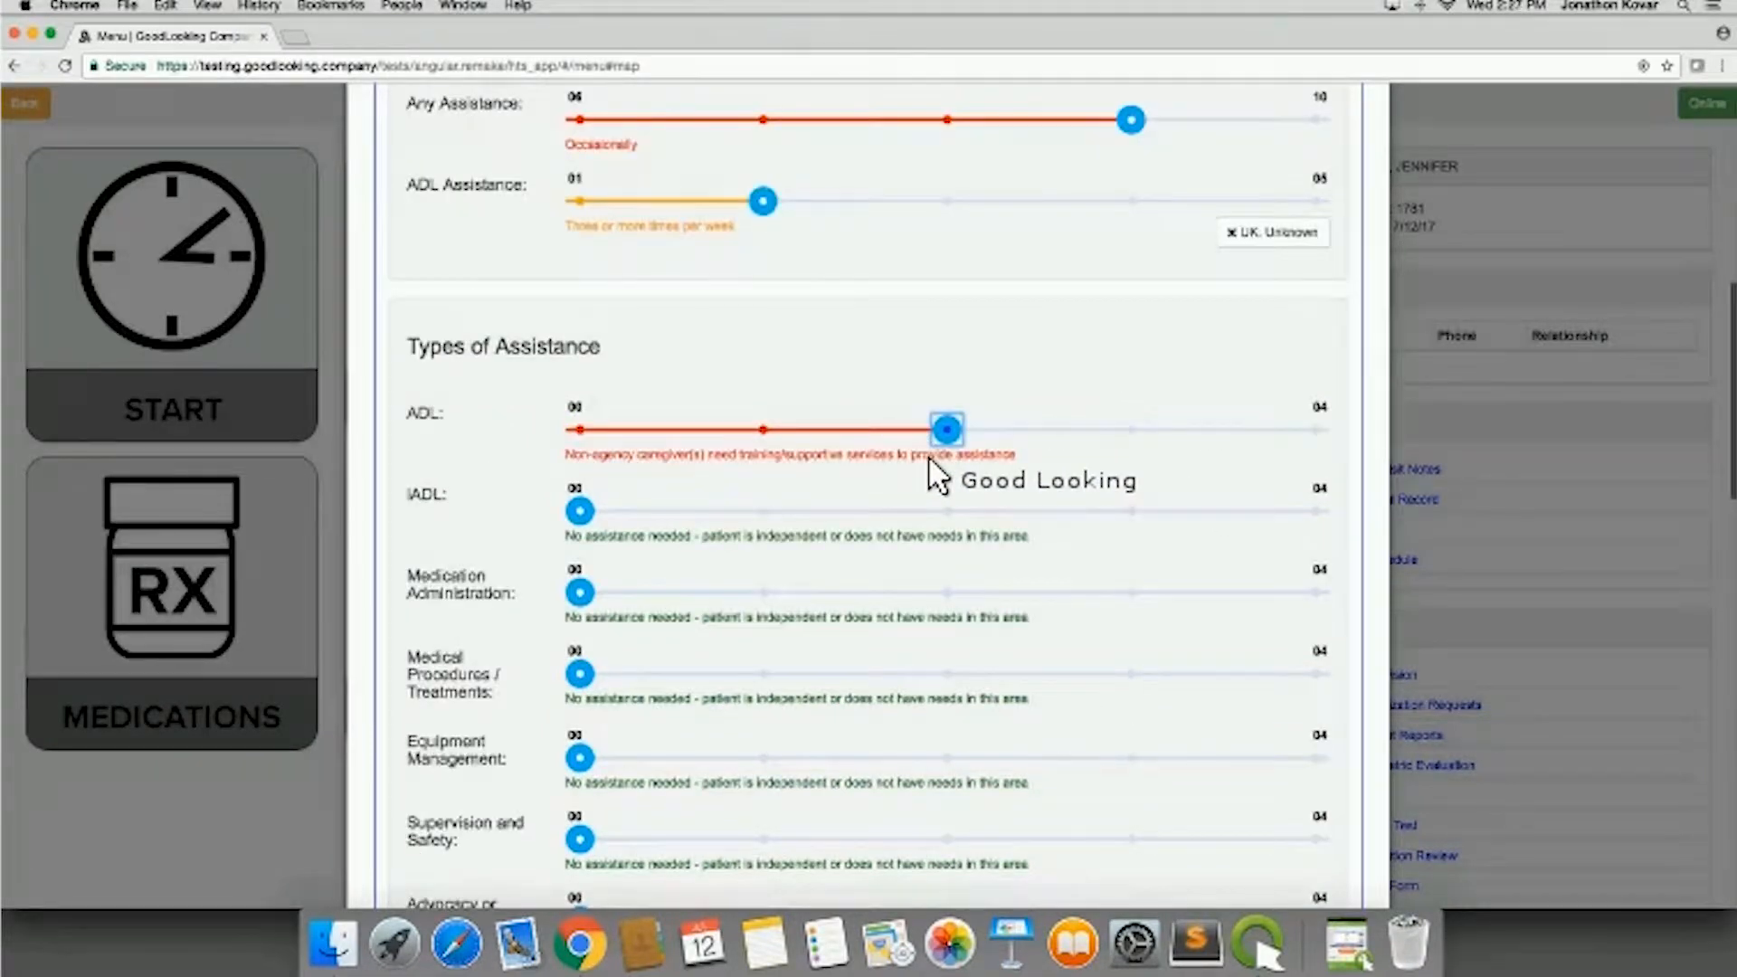
Step: Change ADL Assistance under Availability of Assistance to "Received, but less often than weekly"
scroll(932, 466, "up", 3)
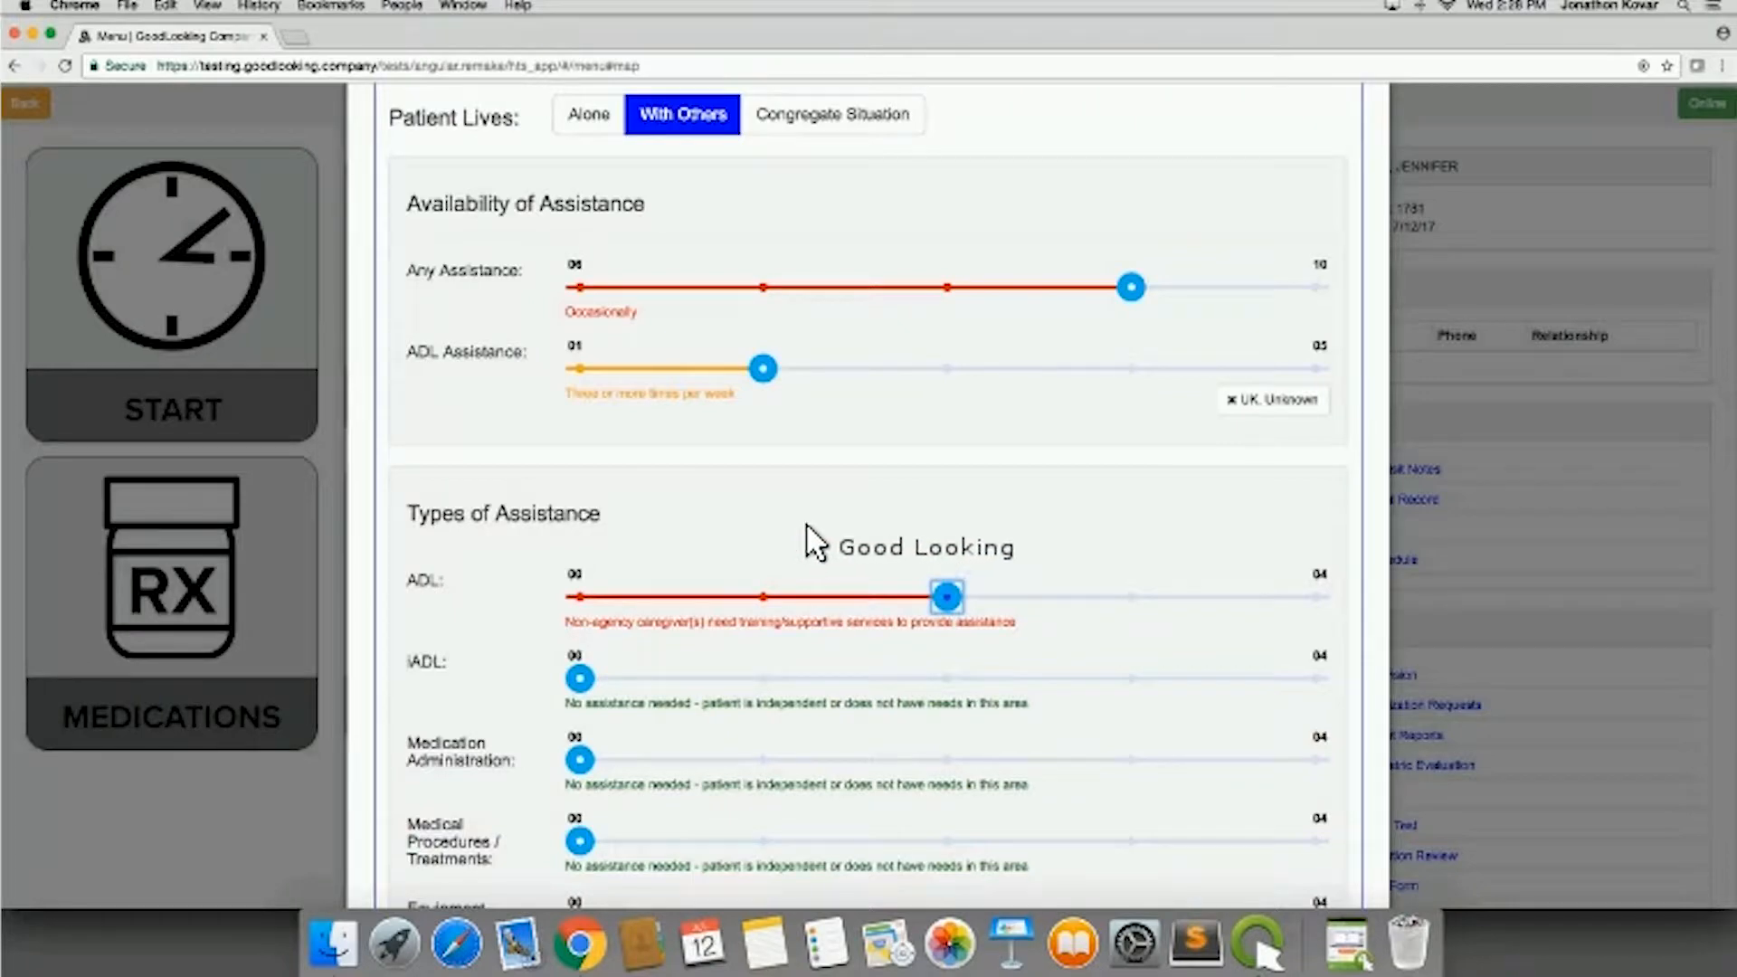
scroll(808, 534, "down", 1)
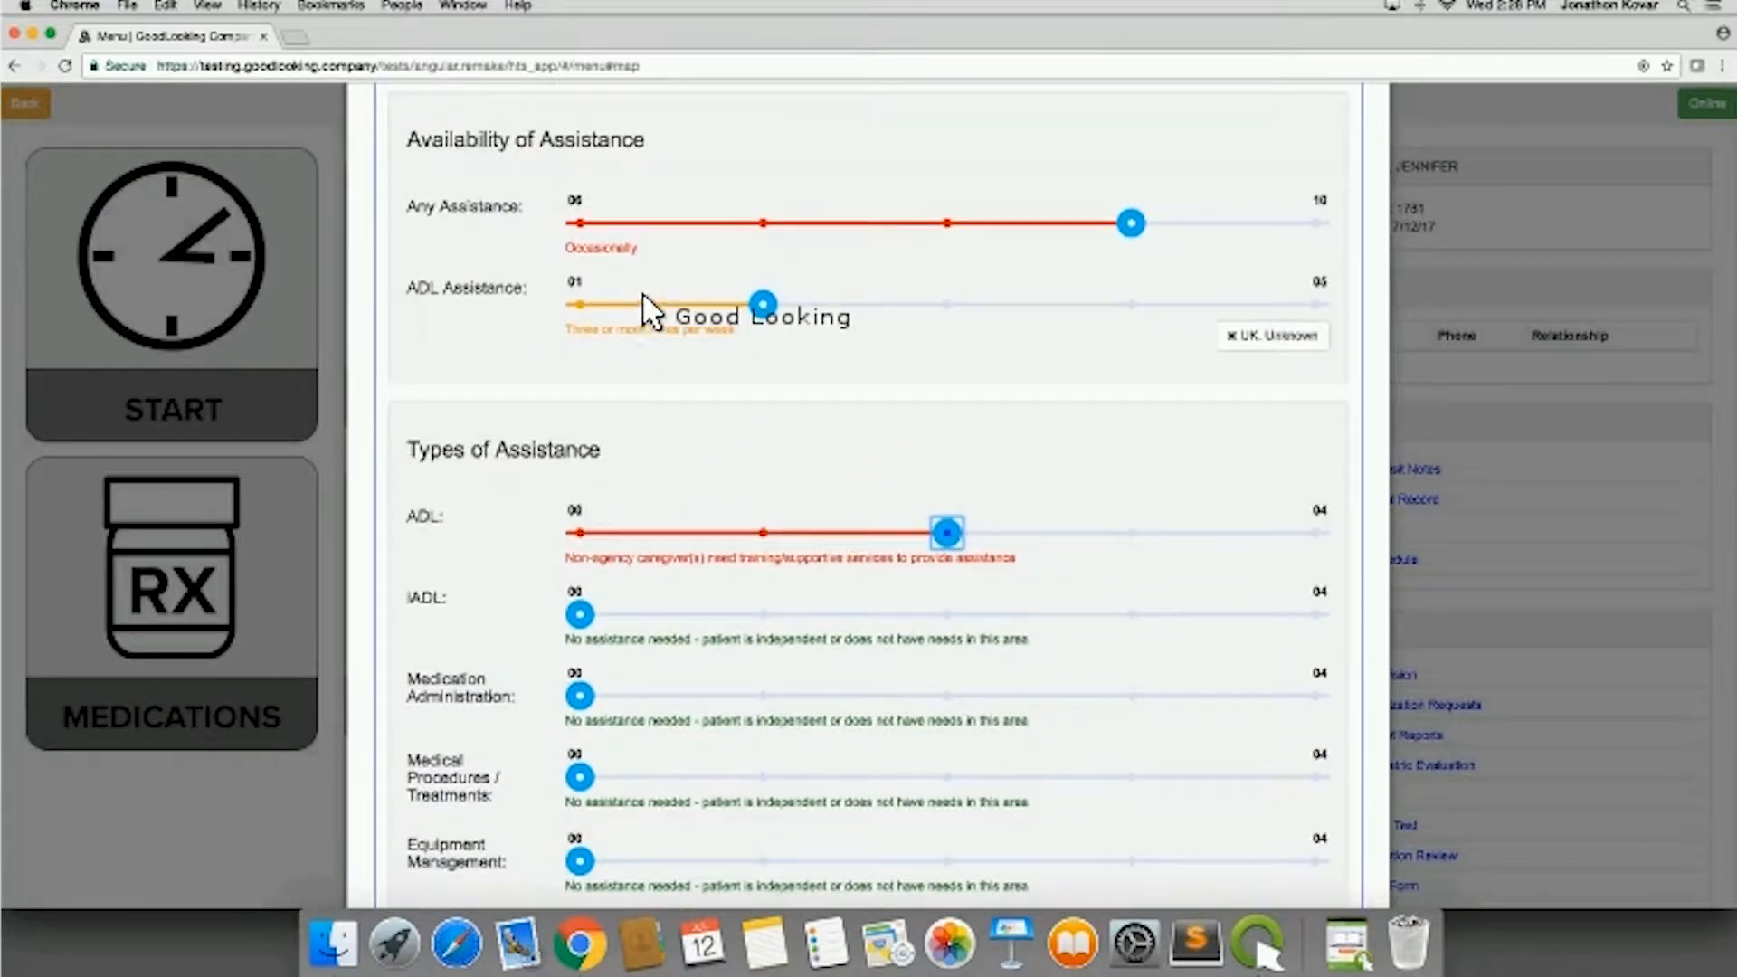
scroll(823, 432, "down", 1)
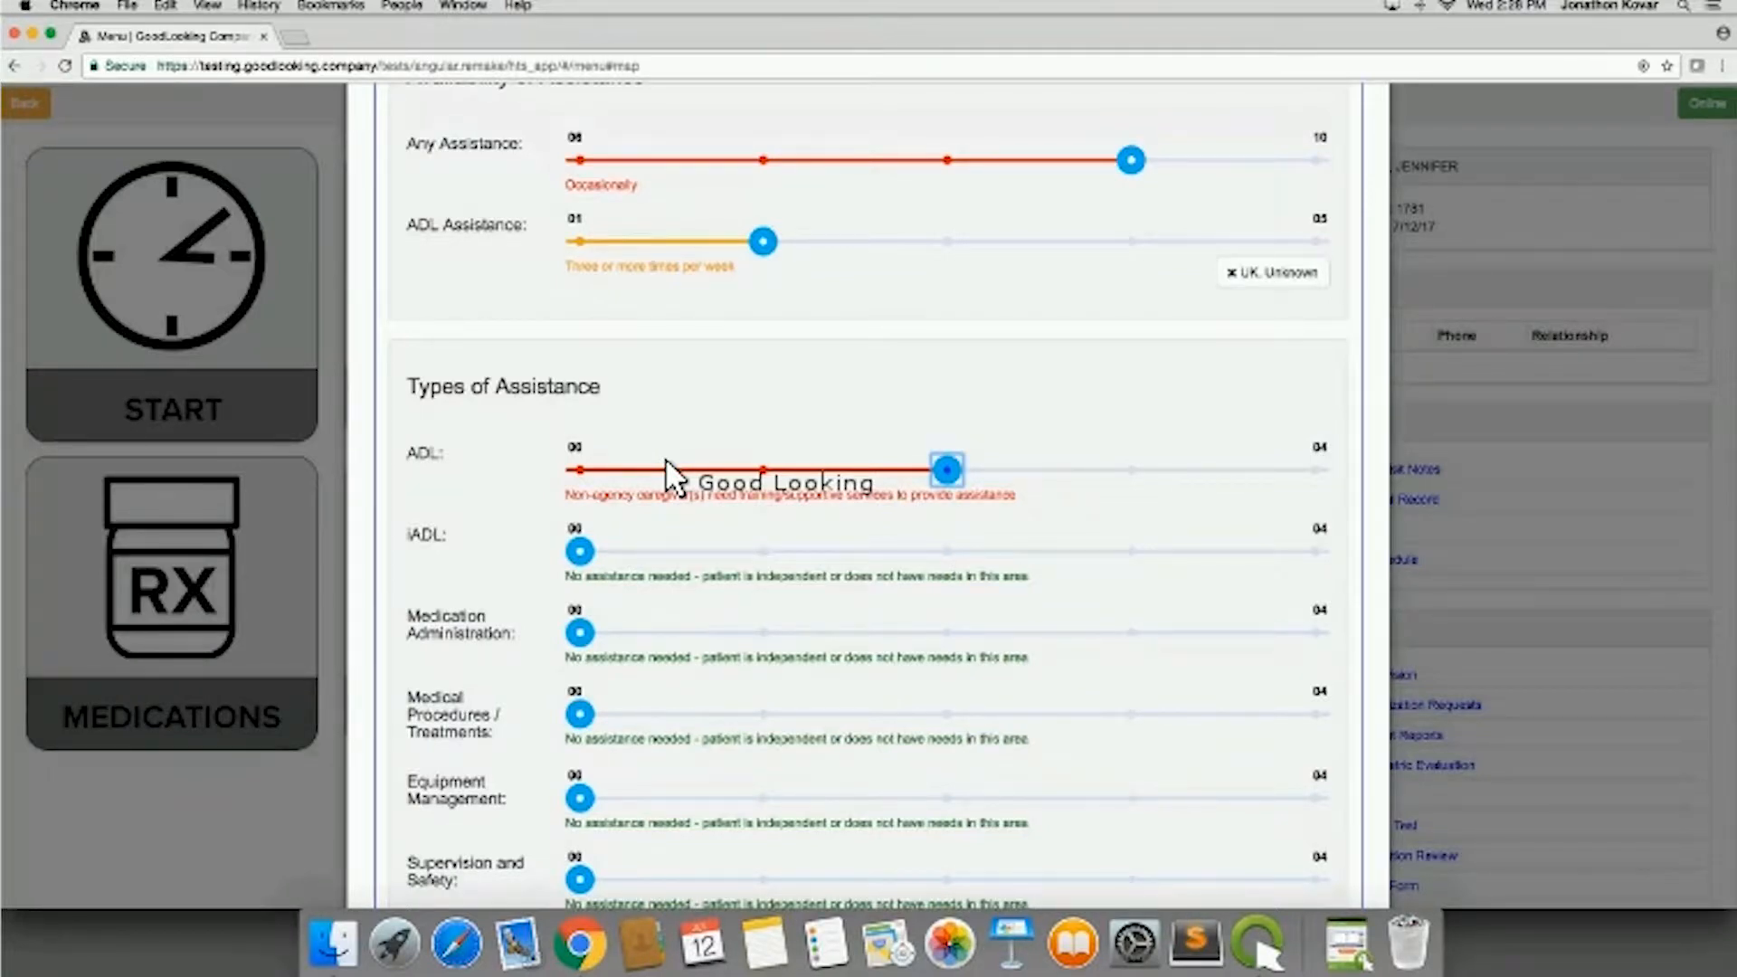
scroll(666, 471, "up", 2)
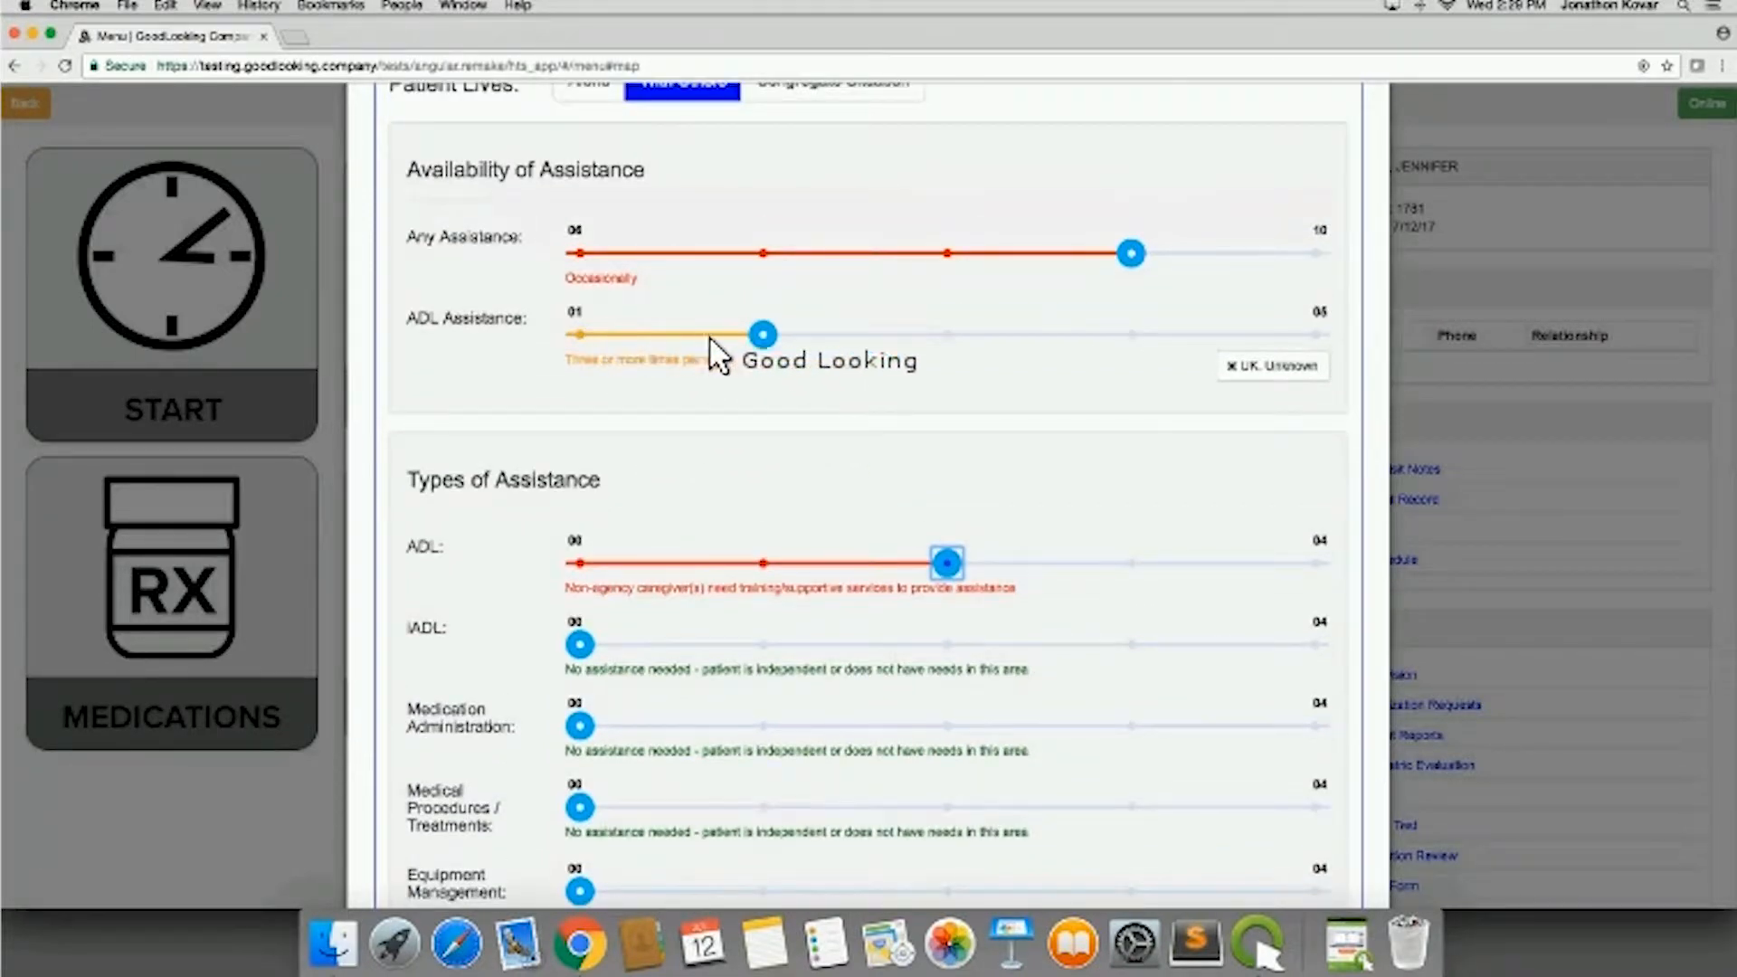
left_click_drag(954, 344, 1129, 336)
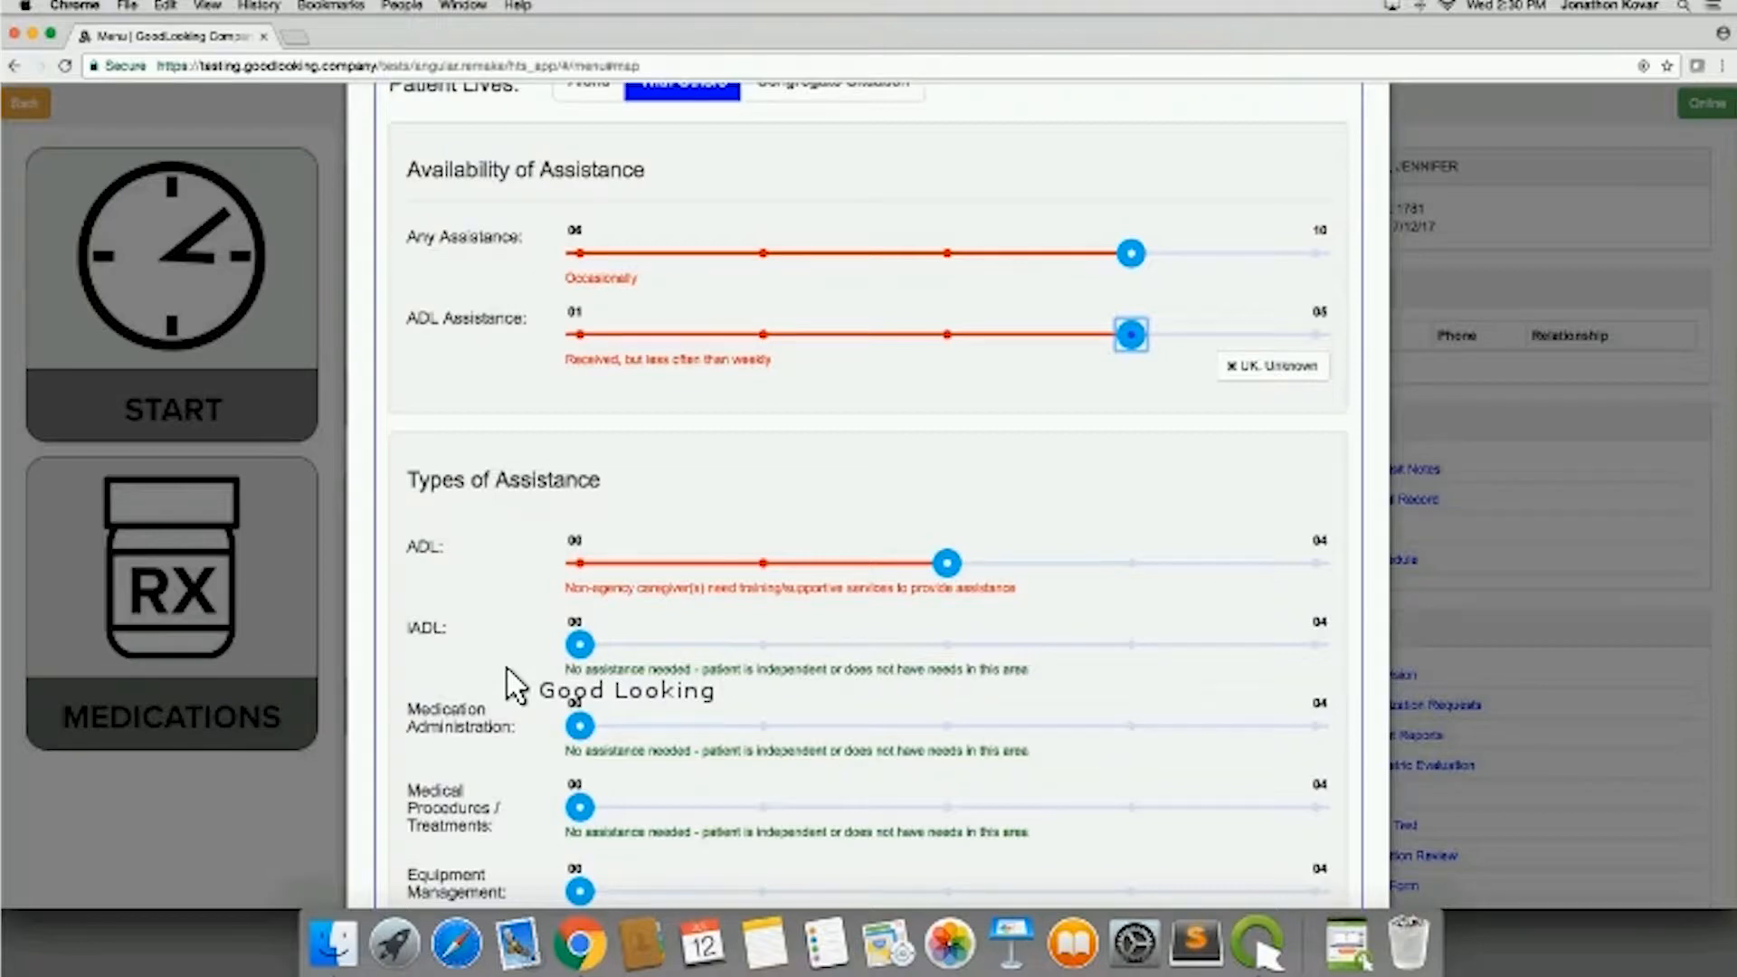
Step: Set IADL under Types of Assistance to non-agency caregivers not likely, or unclear whether they will, provide assistance
scroll(507, 670, "down", 2)
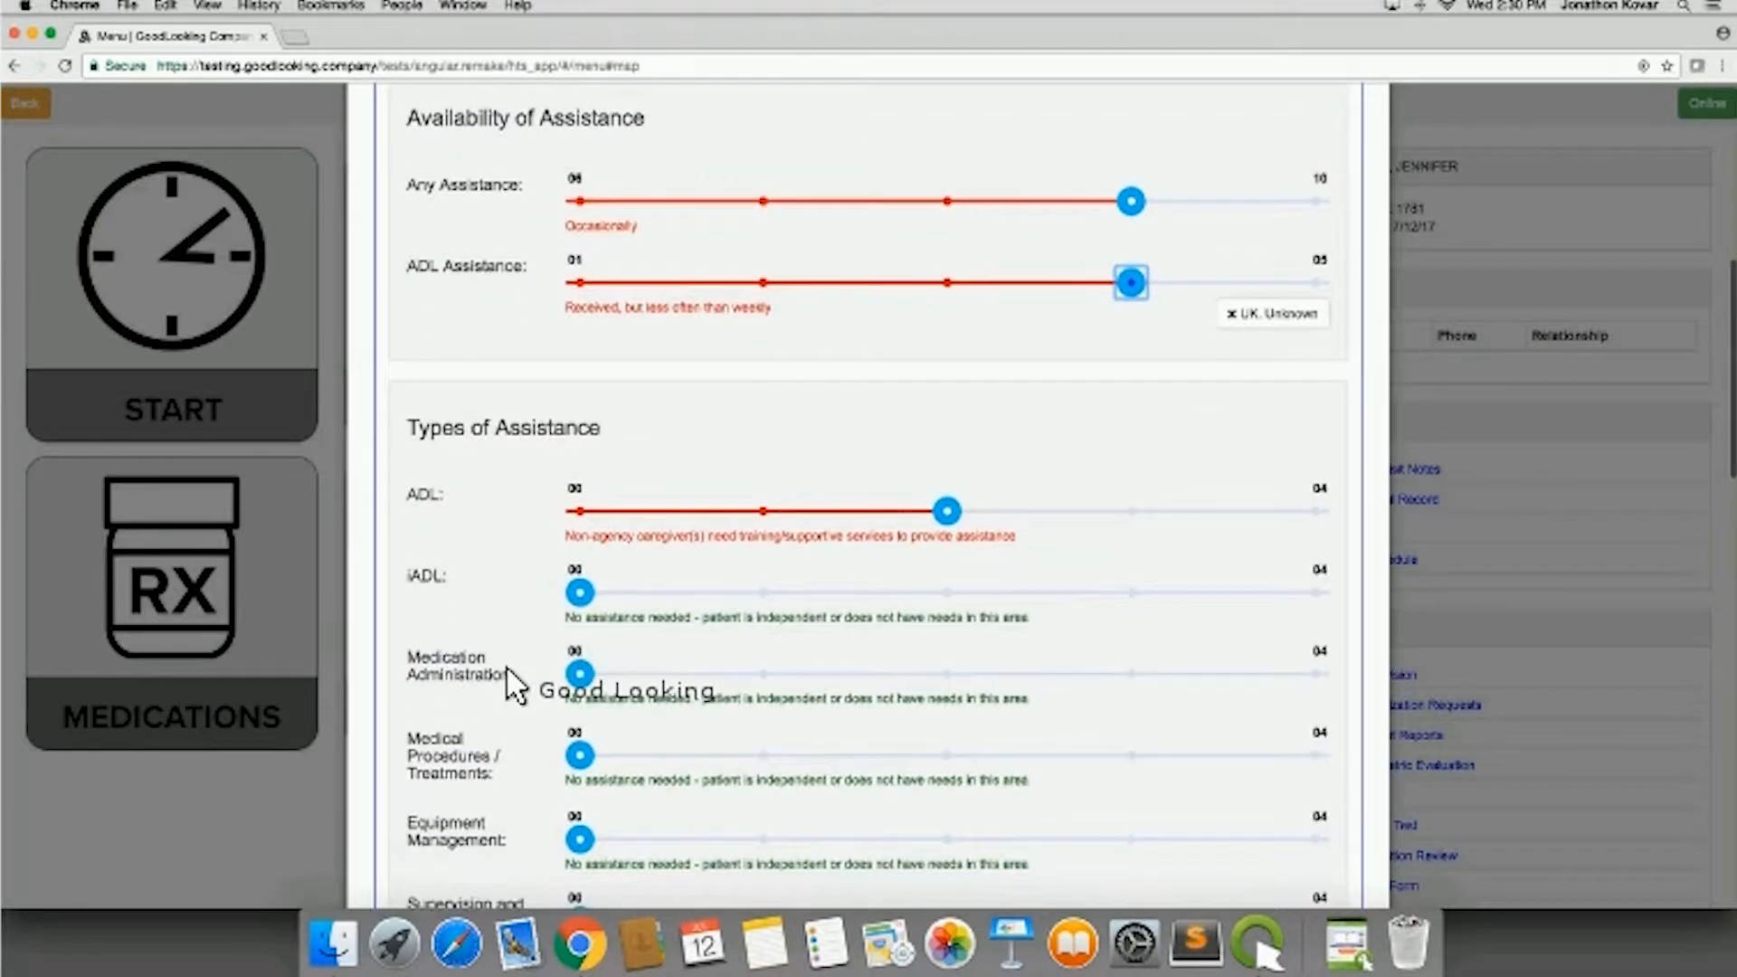
scroll(507, 668, "down", 5)
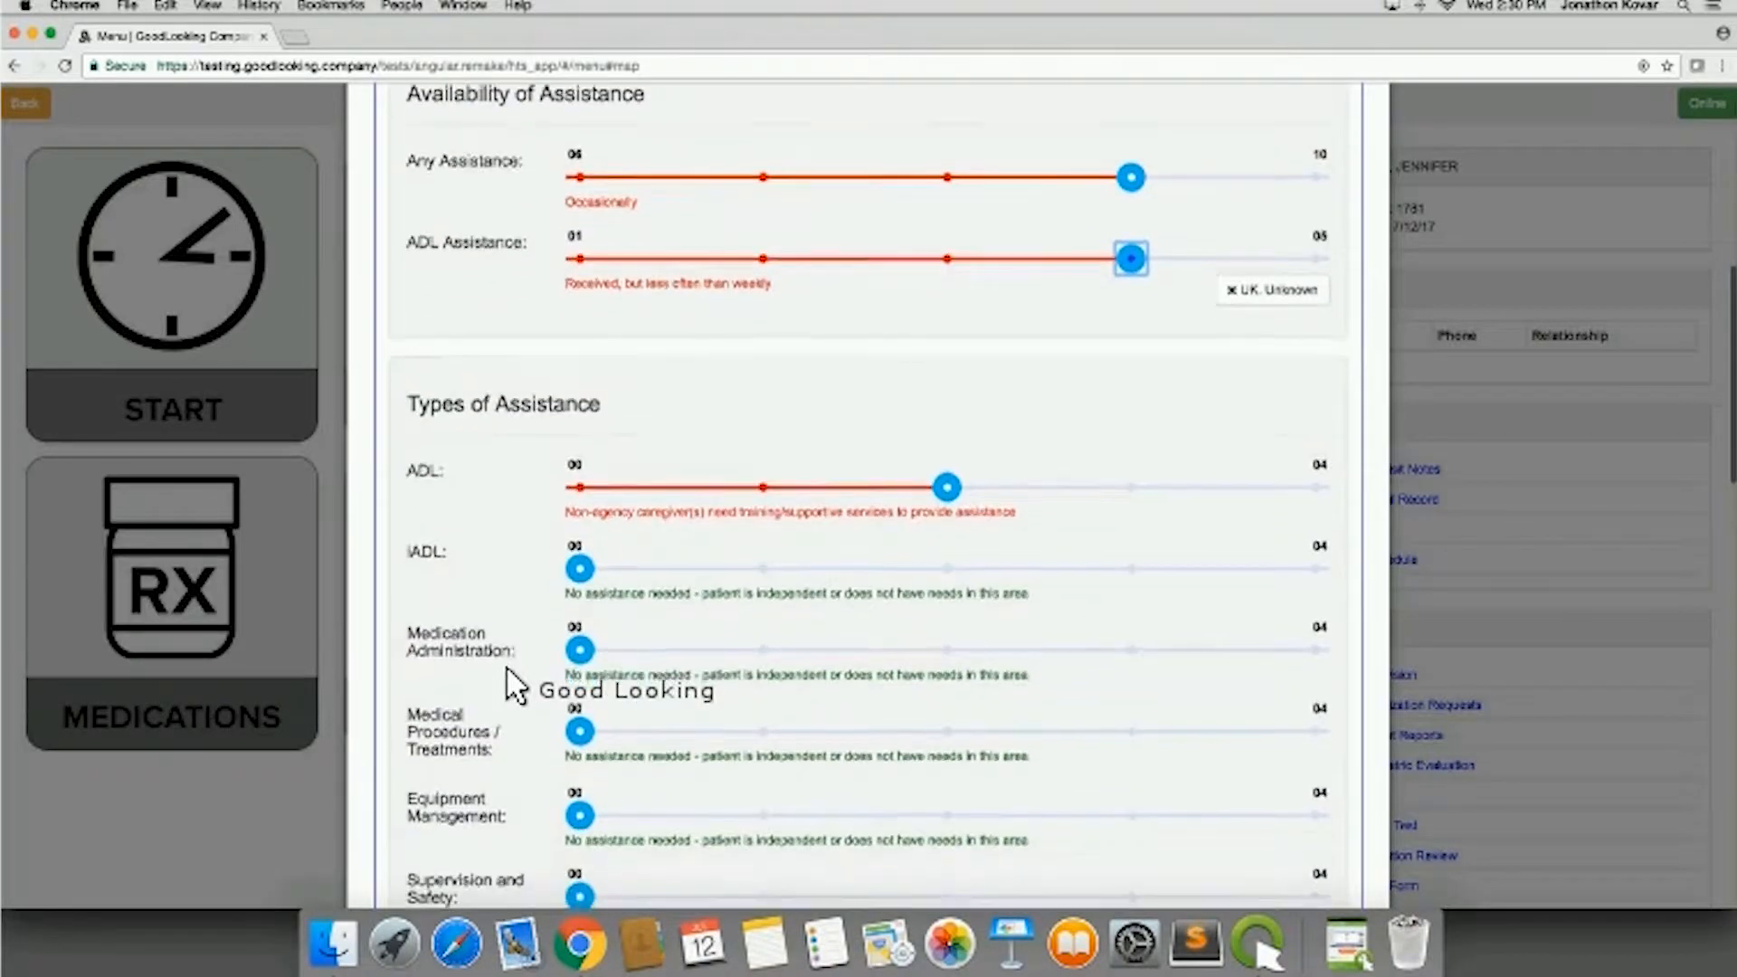
left_click_drag(585, 361, 1090, 360)
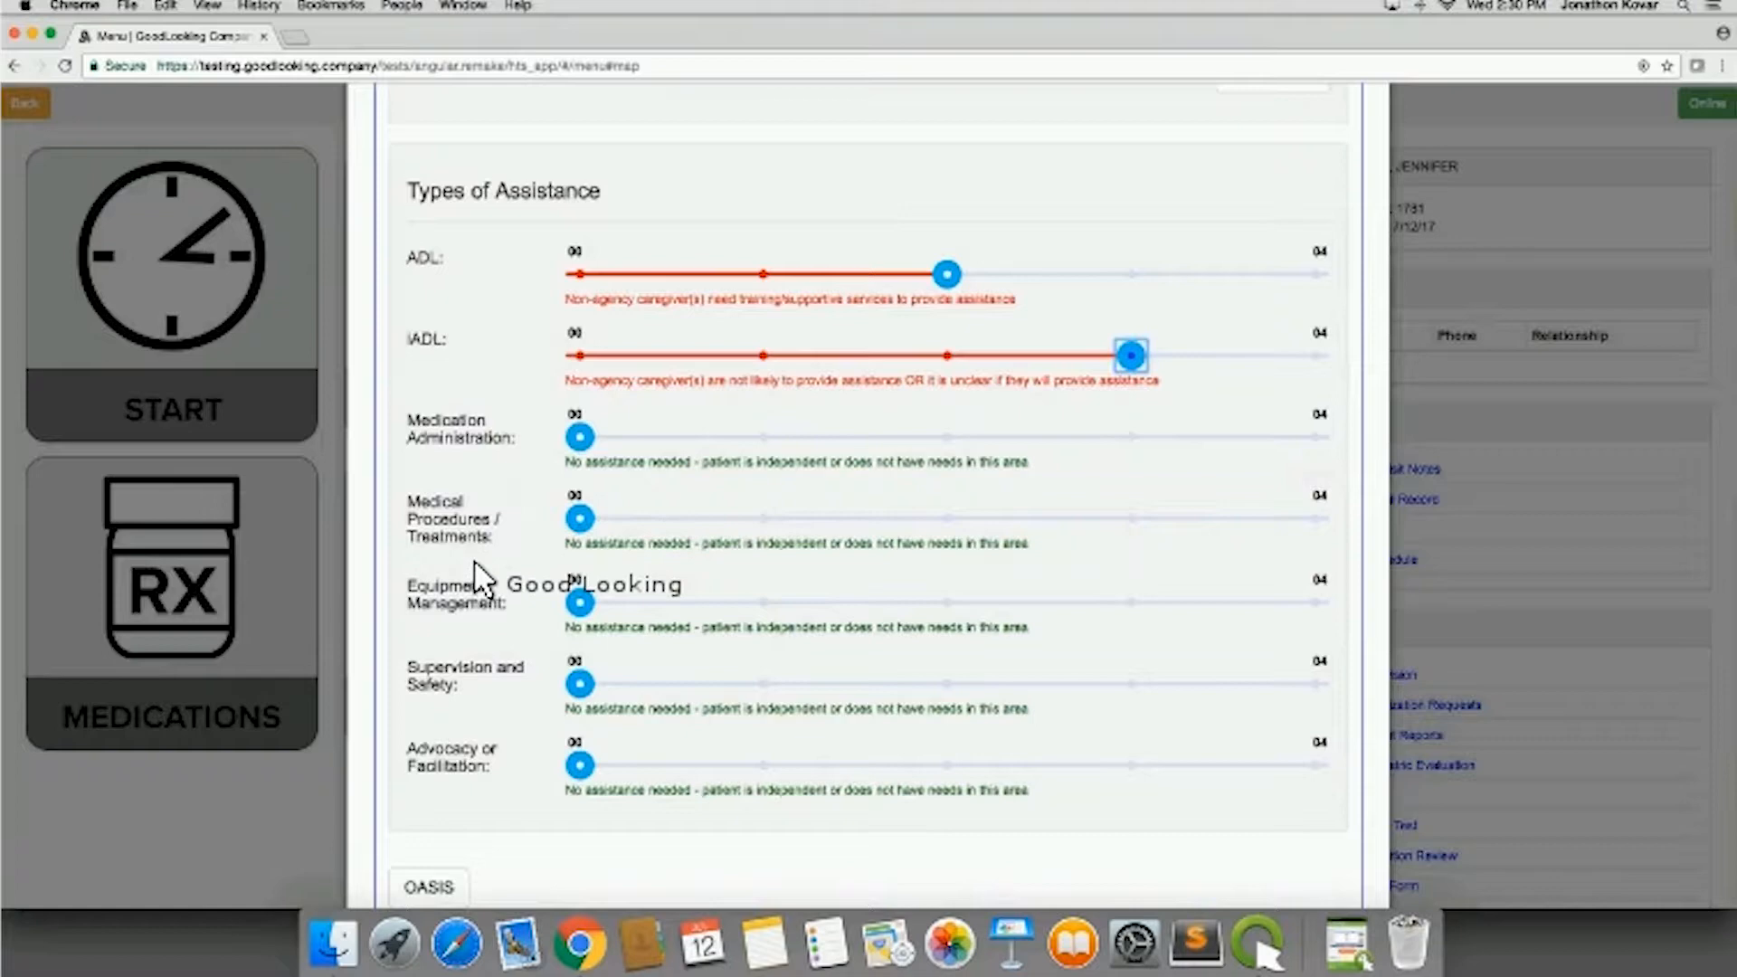
Step: Open the OASIS elements for Meeting The Patient and examine the Patient Living Situation and Types and Sources of Assistance answers
scroll(475, 579, "down", 3)
scroll(475, 583, "down", 3)
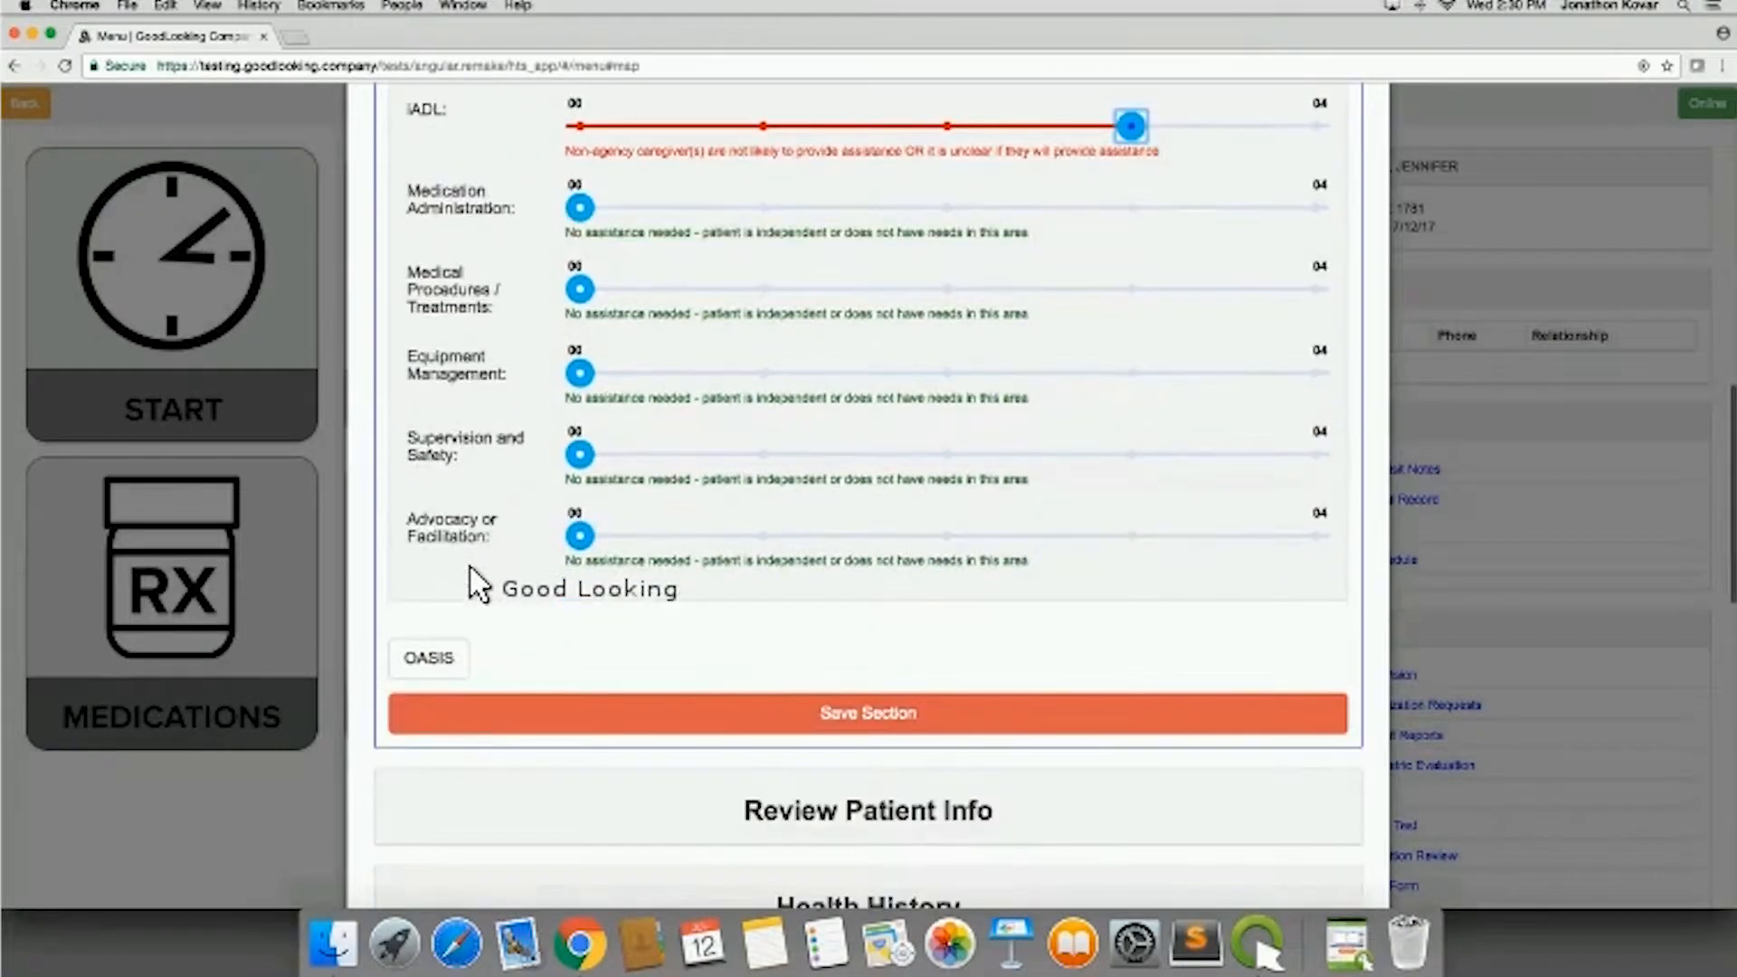
scroll(473, 582, "down", 2)
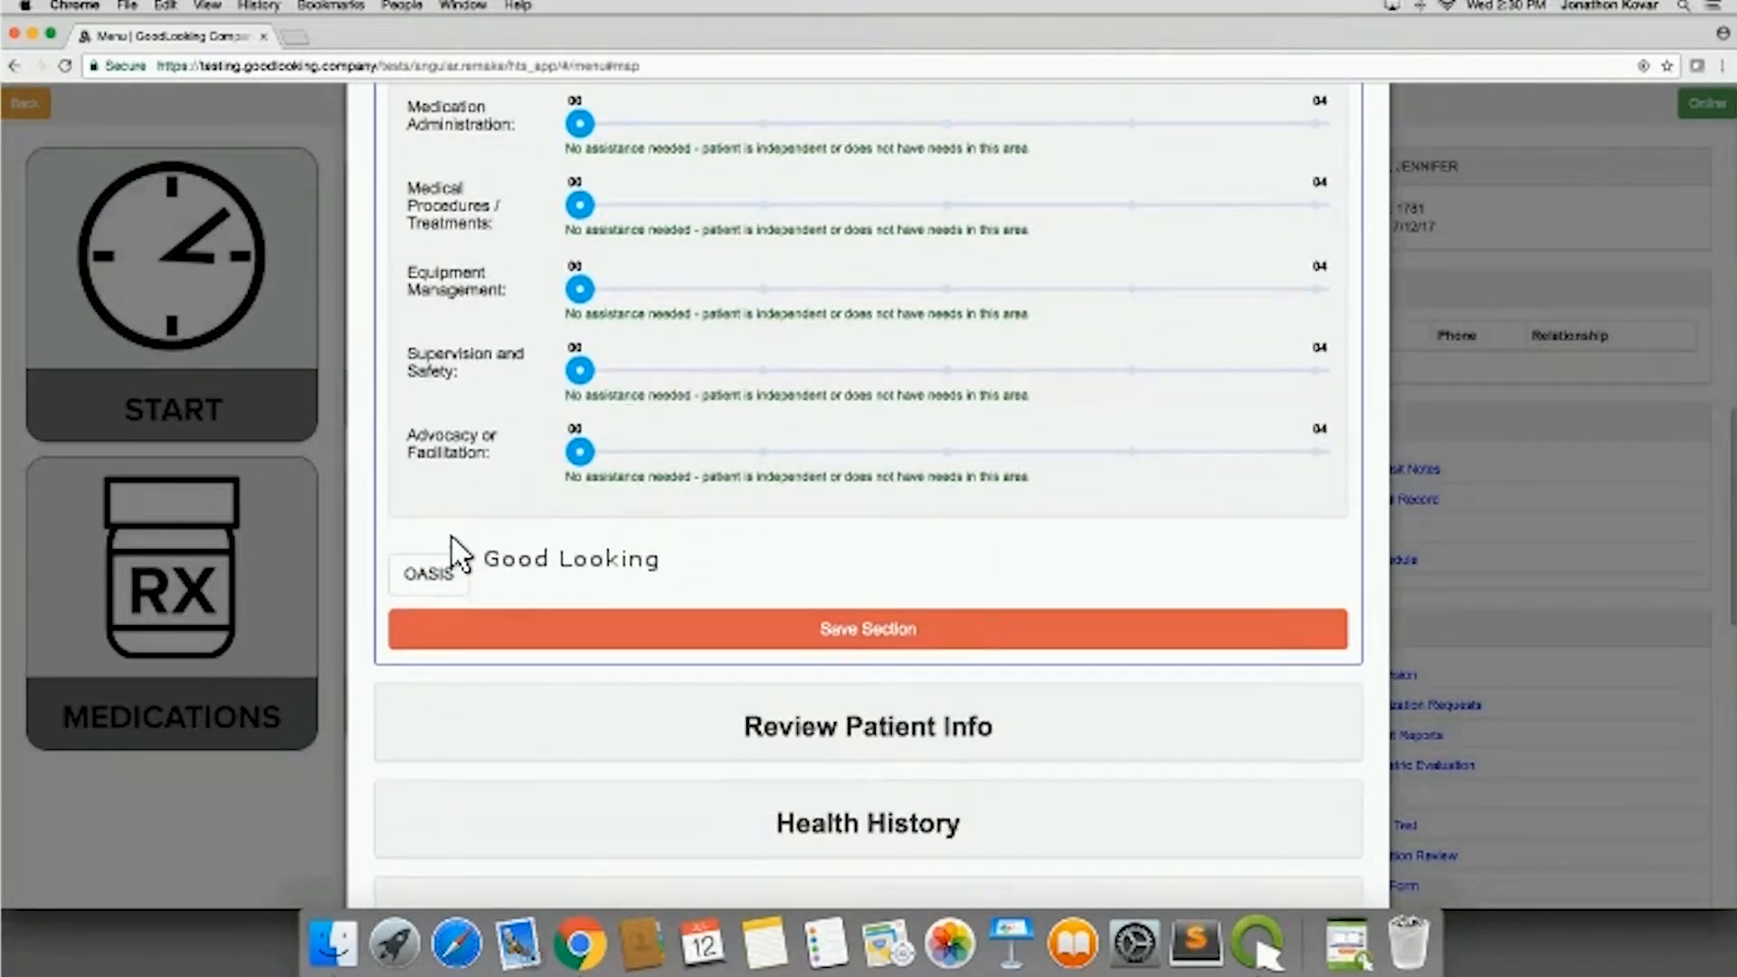
left_click(427, 573)
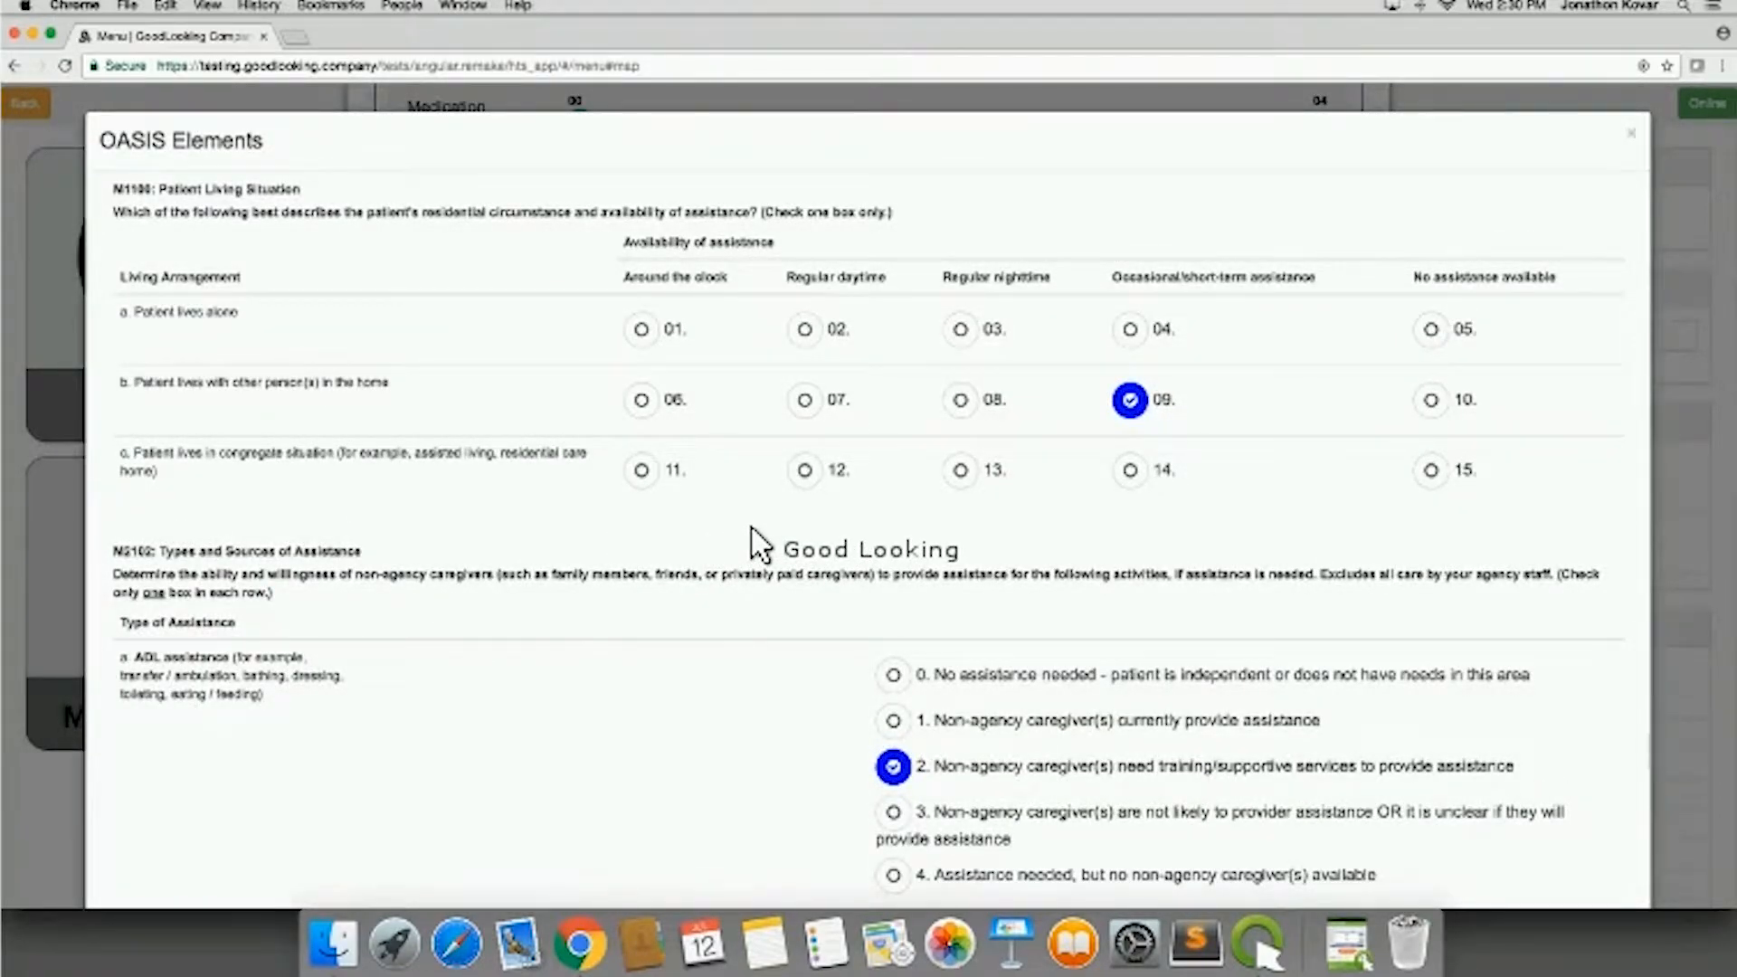
scroll(752, 529, "down", 10)
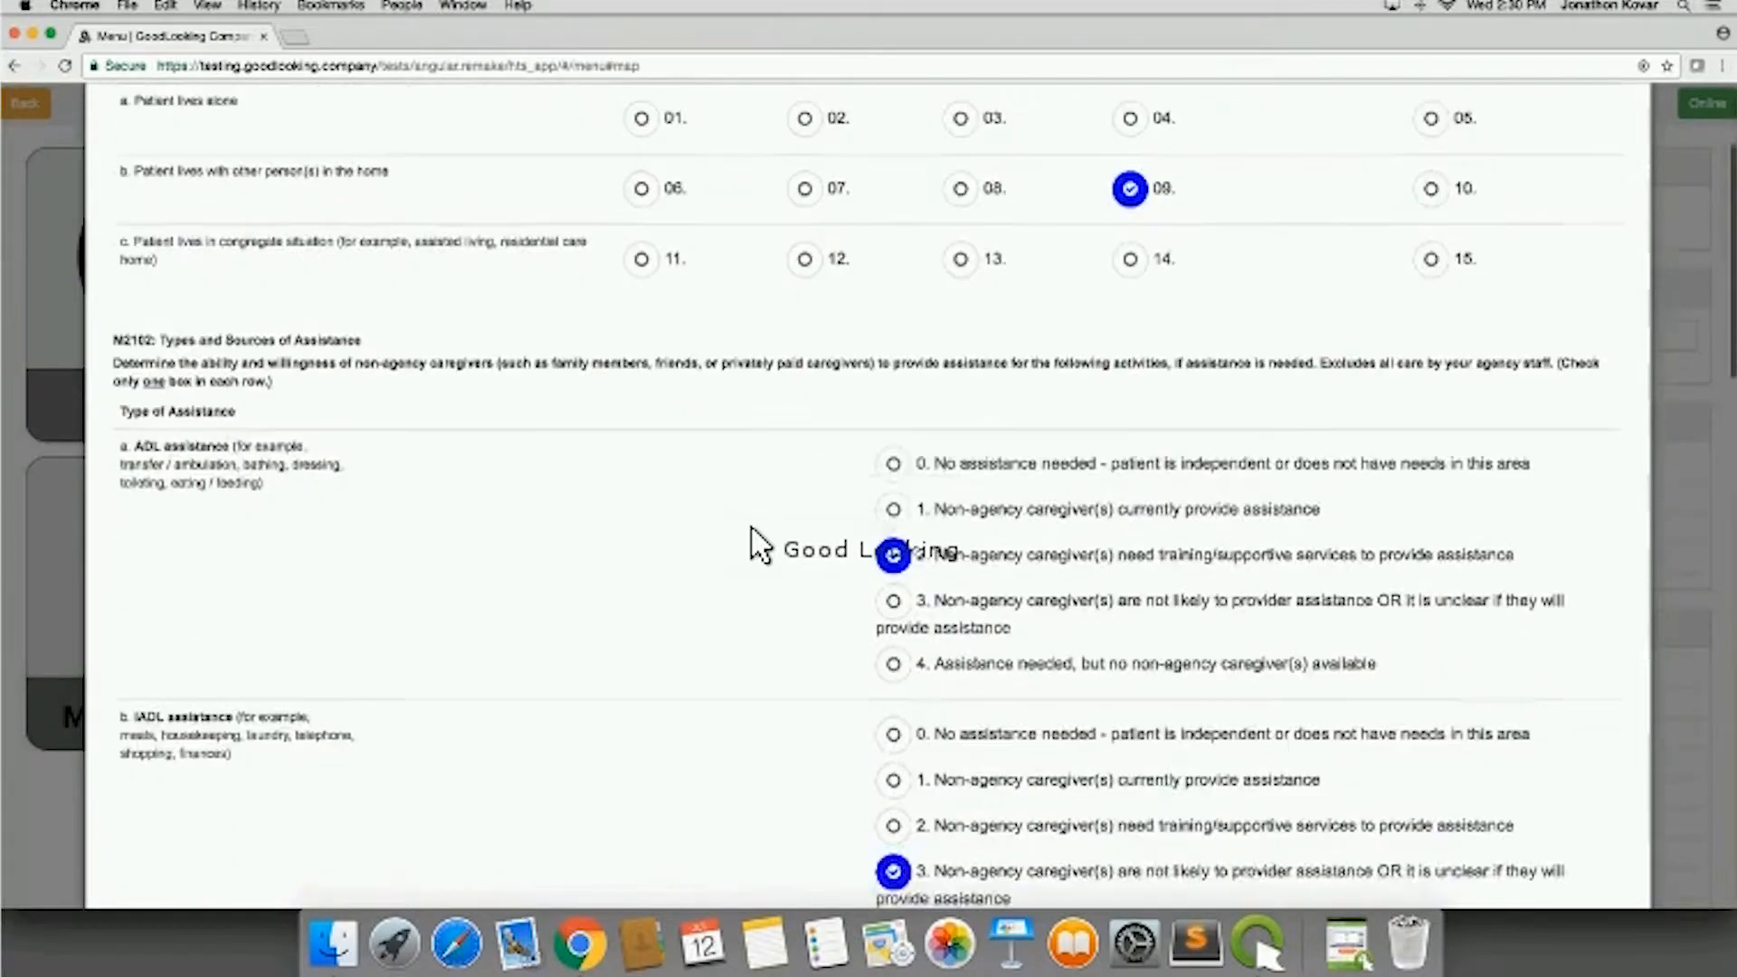
Step: Review the remaining Types and Sources of Assistance answers in the OASIS elements, then save the Meeting The Patient section
scroll(760, 545, "down", 20)
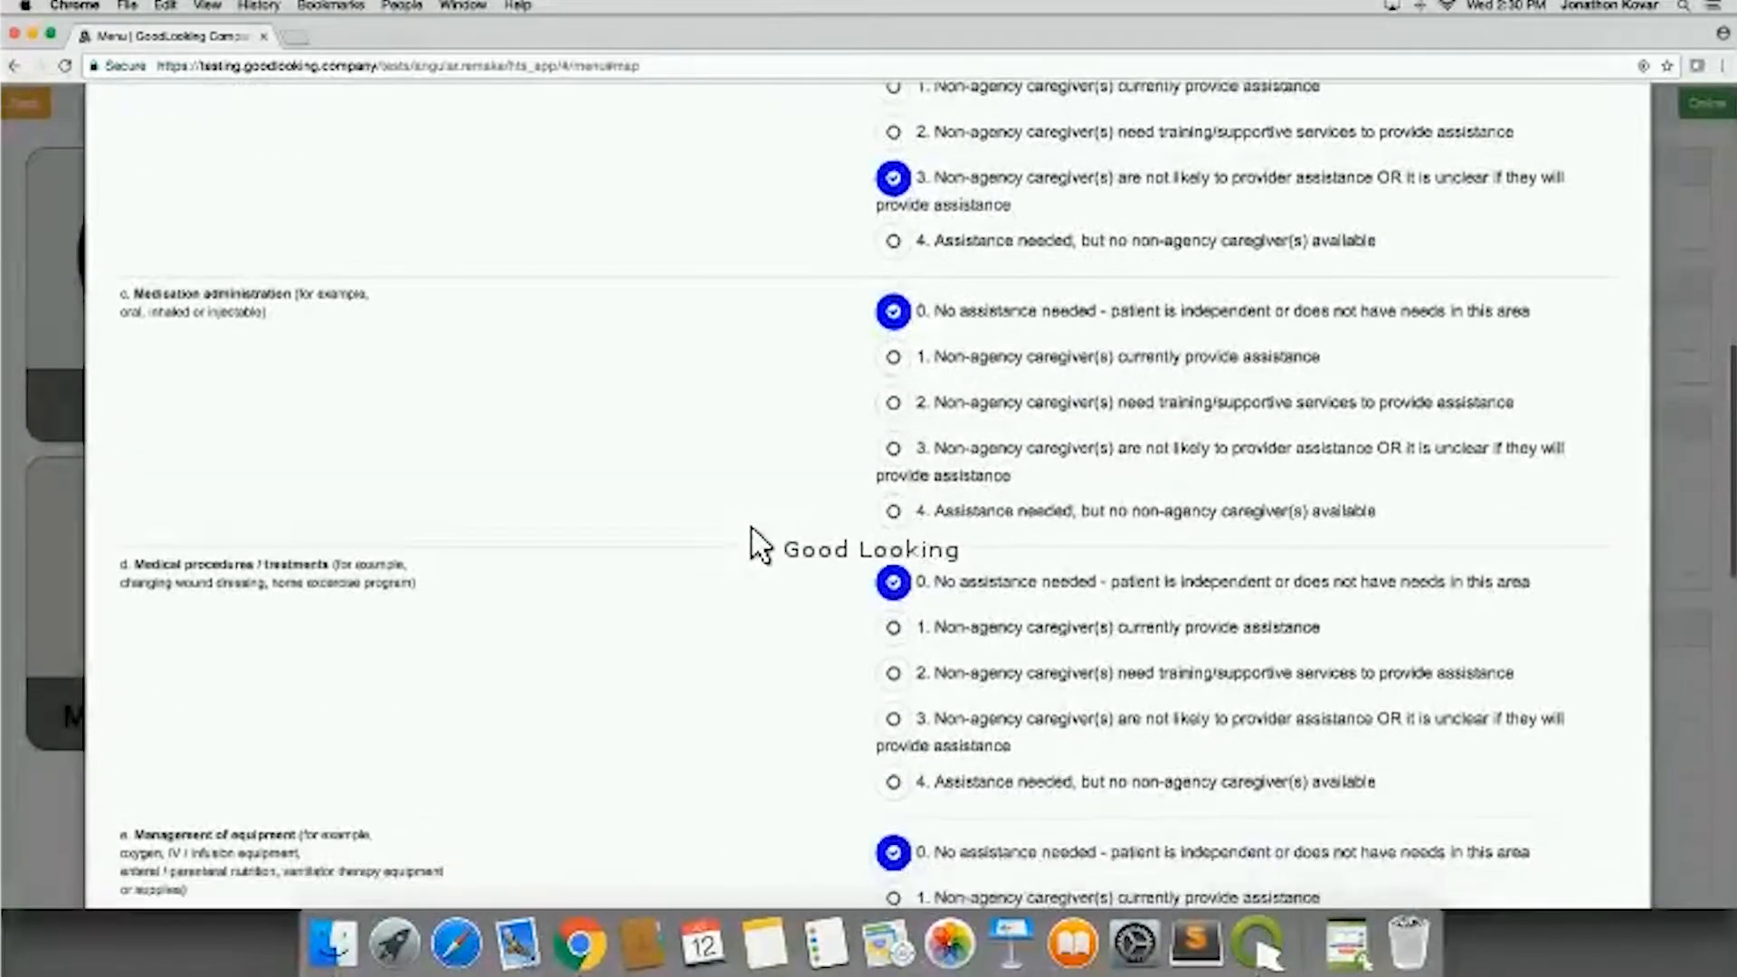
scroll(780, 505, "down", 8)
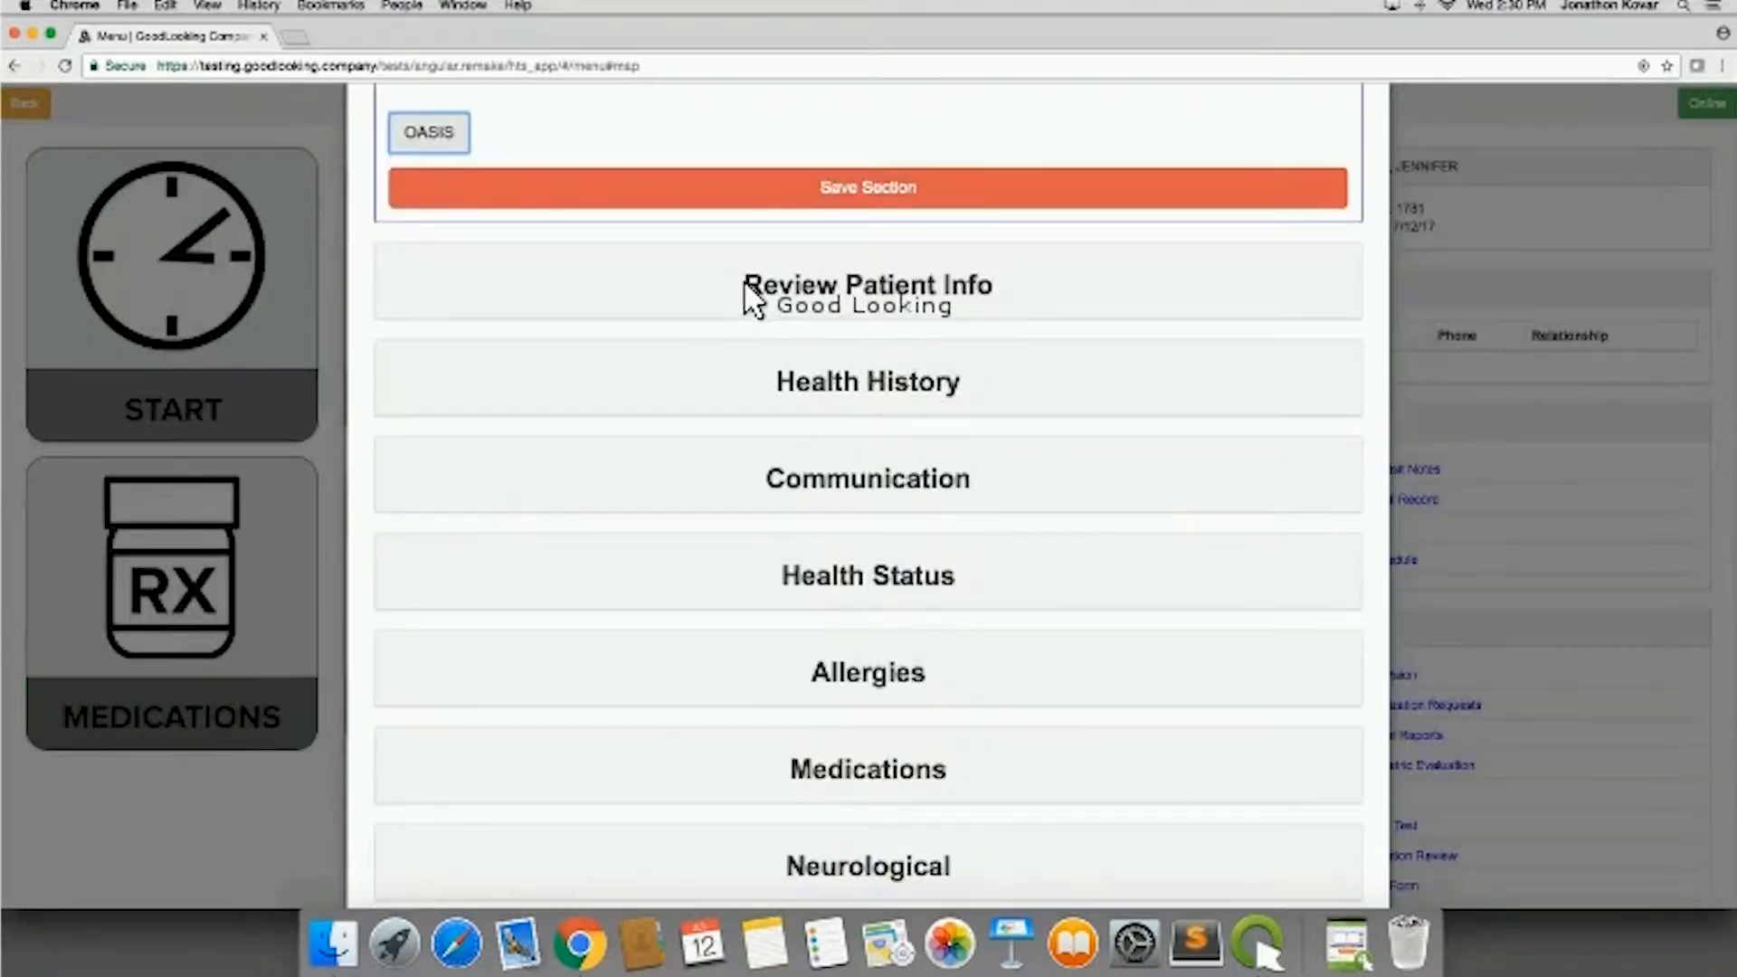
scroll(749, 290, "up", 5)
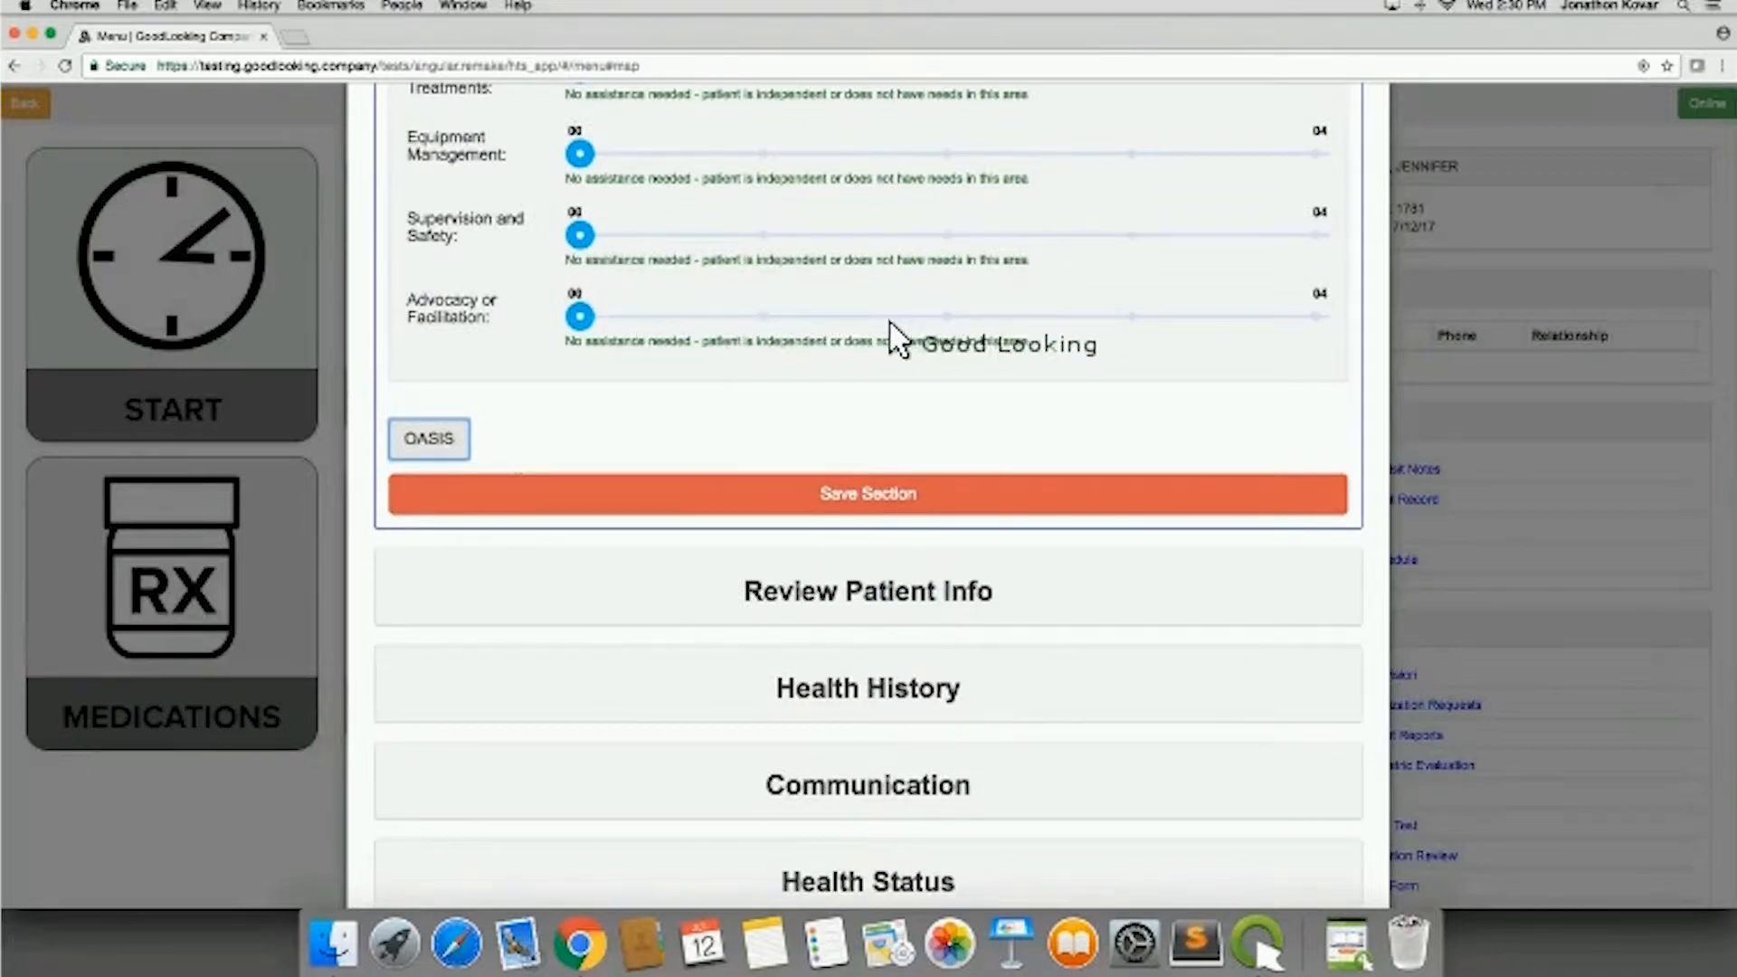
scroll(670, 263, "up", 2)
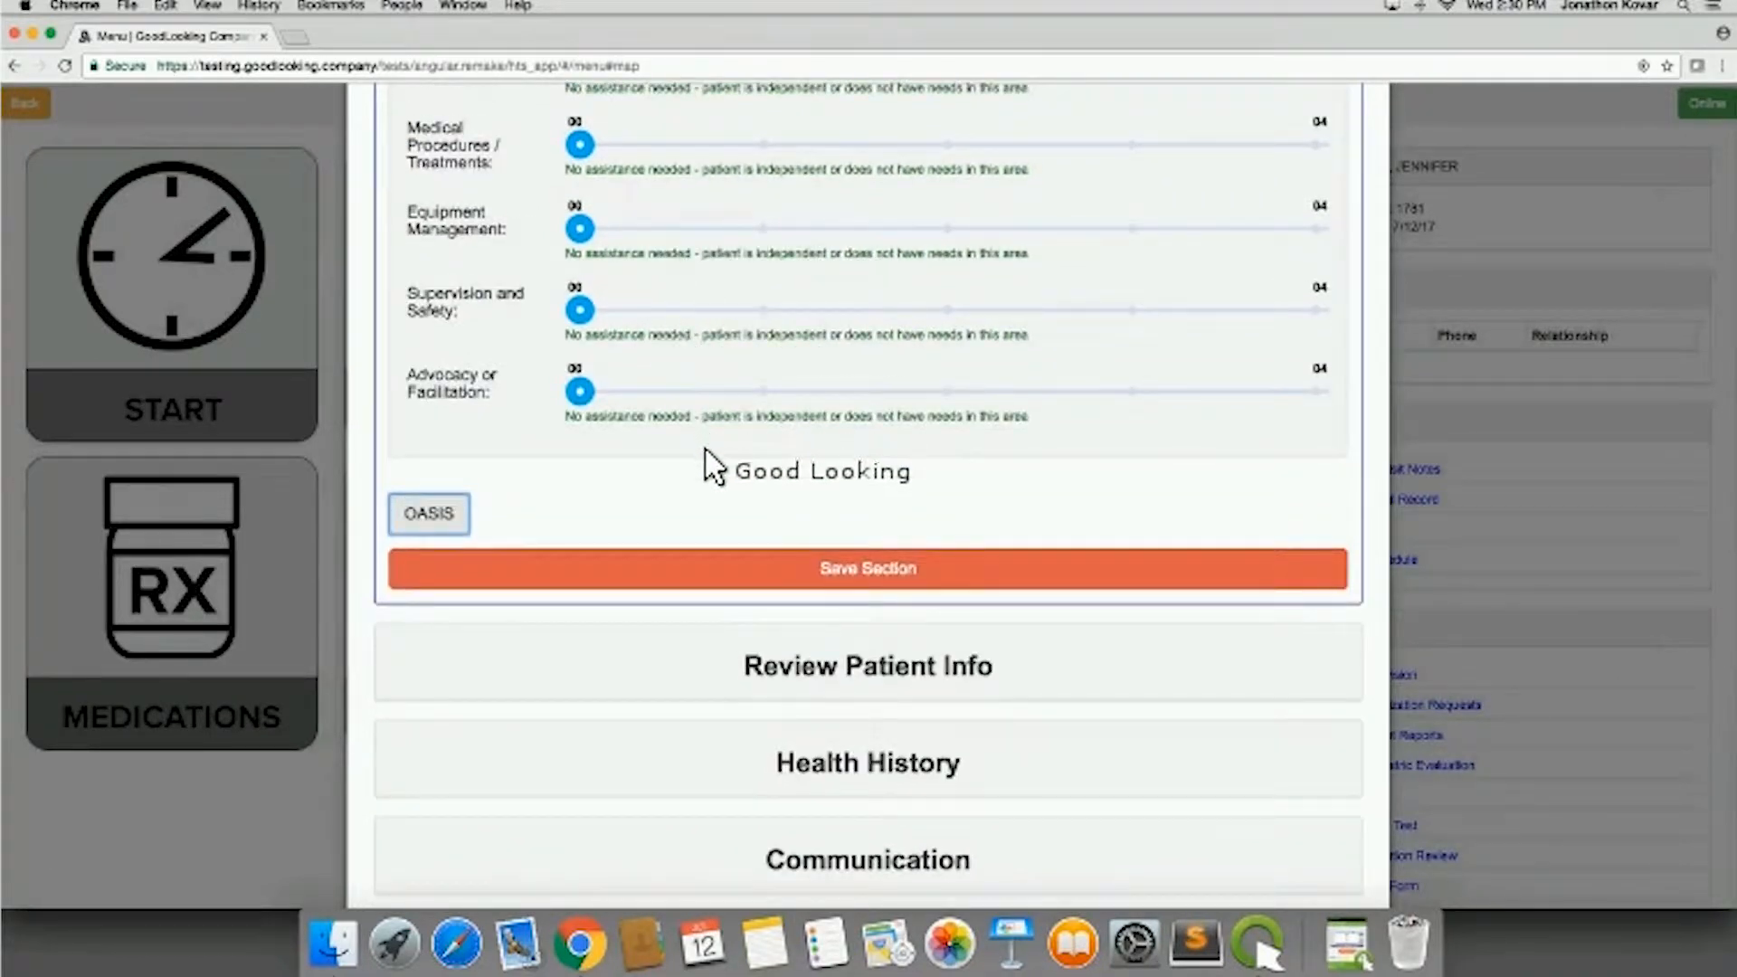
scroll(702, 458, "down", 1)
left_click(777, 515)
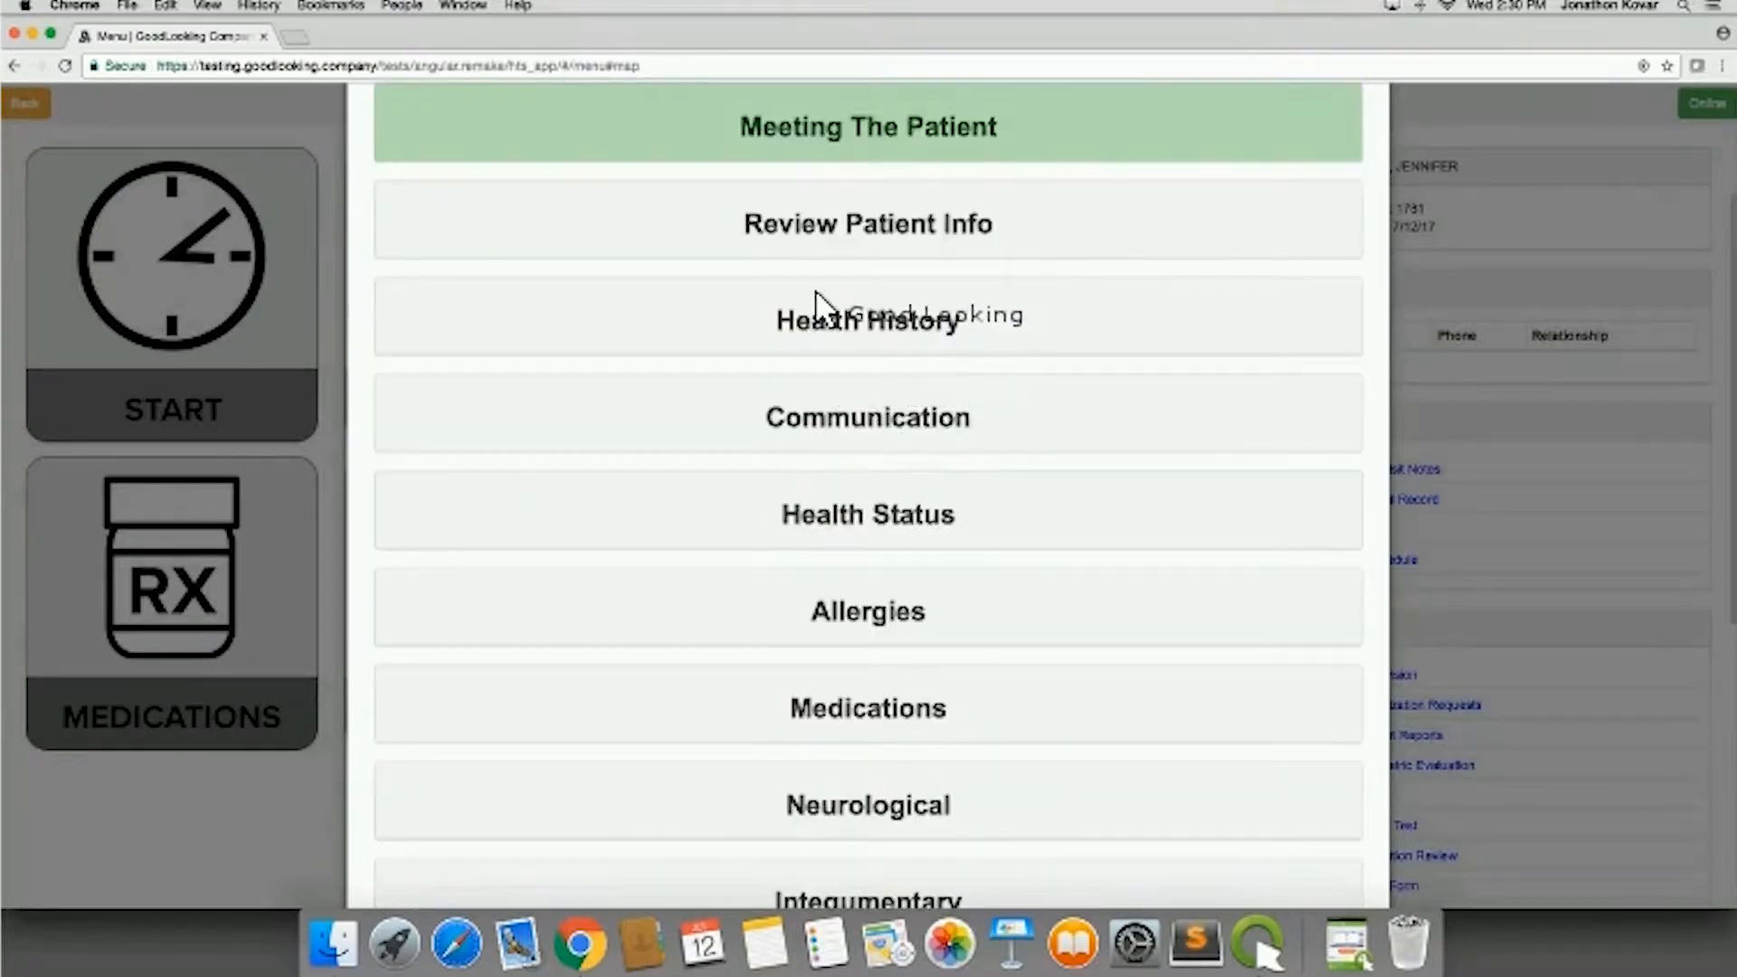
Step: Open the Review Patient Info section and examine its Demographics and Service Information
left_click(831, 228)
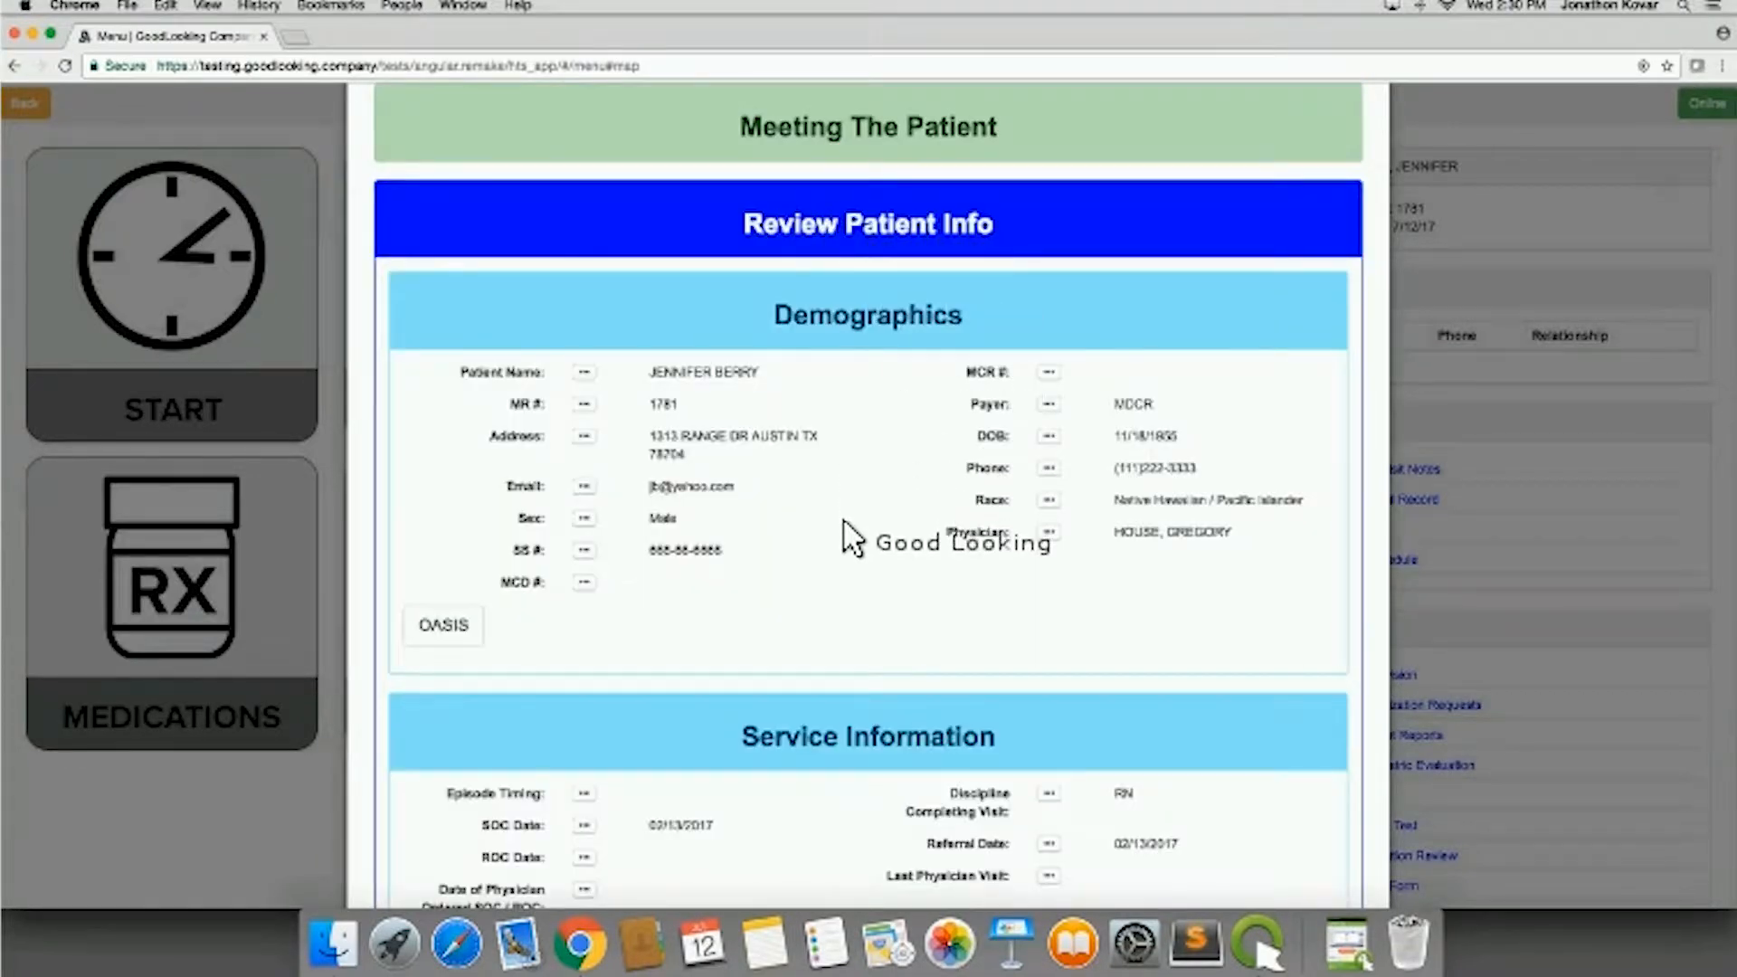
scroll(845, 539, "down", 1)
scroll(846, 528, "down", 1)
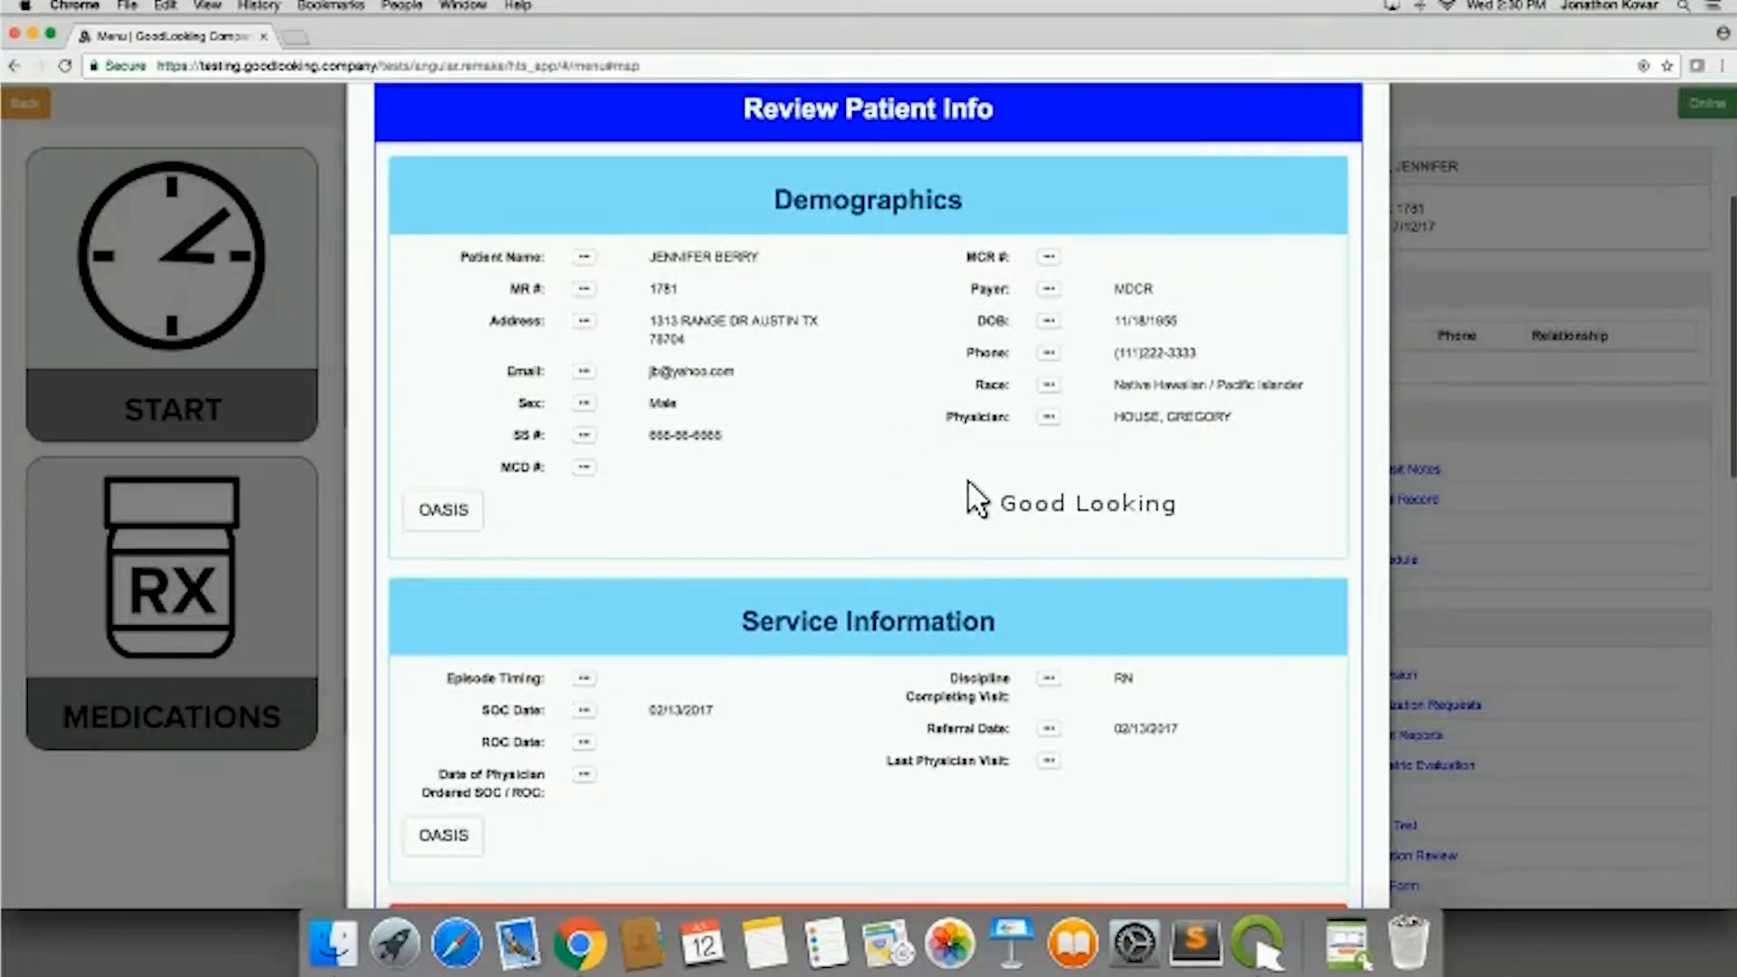
scroll(1039, 568, "down", 3)
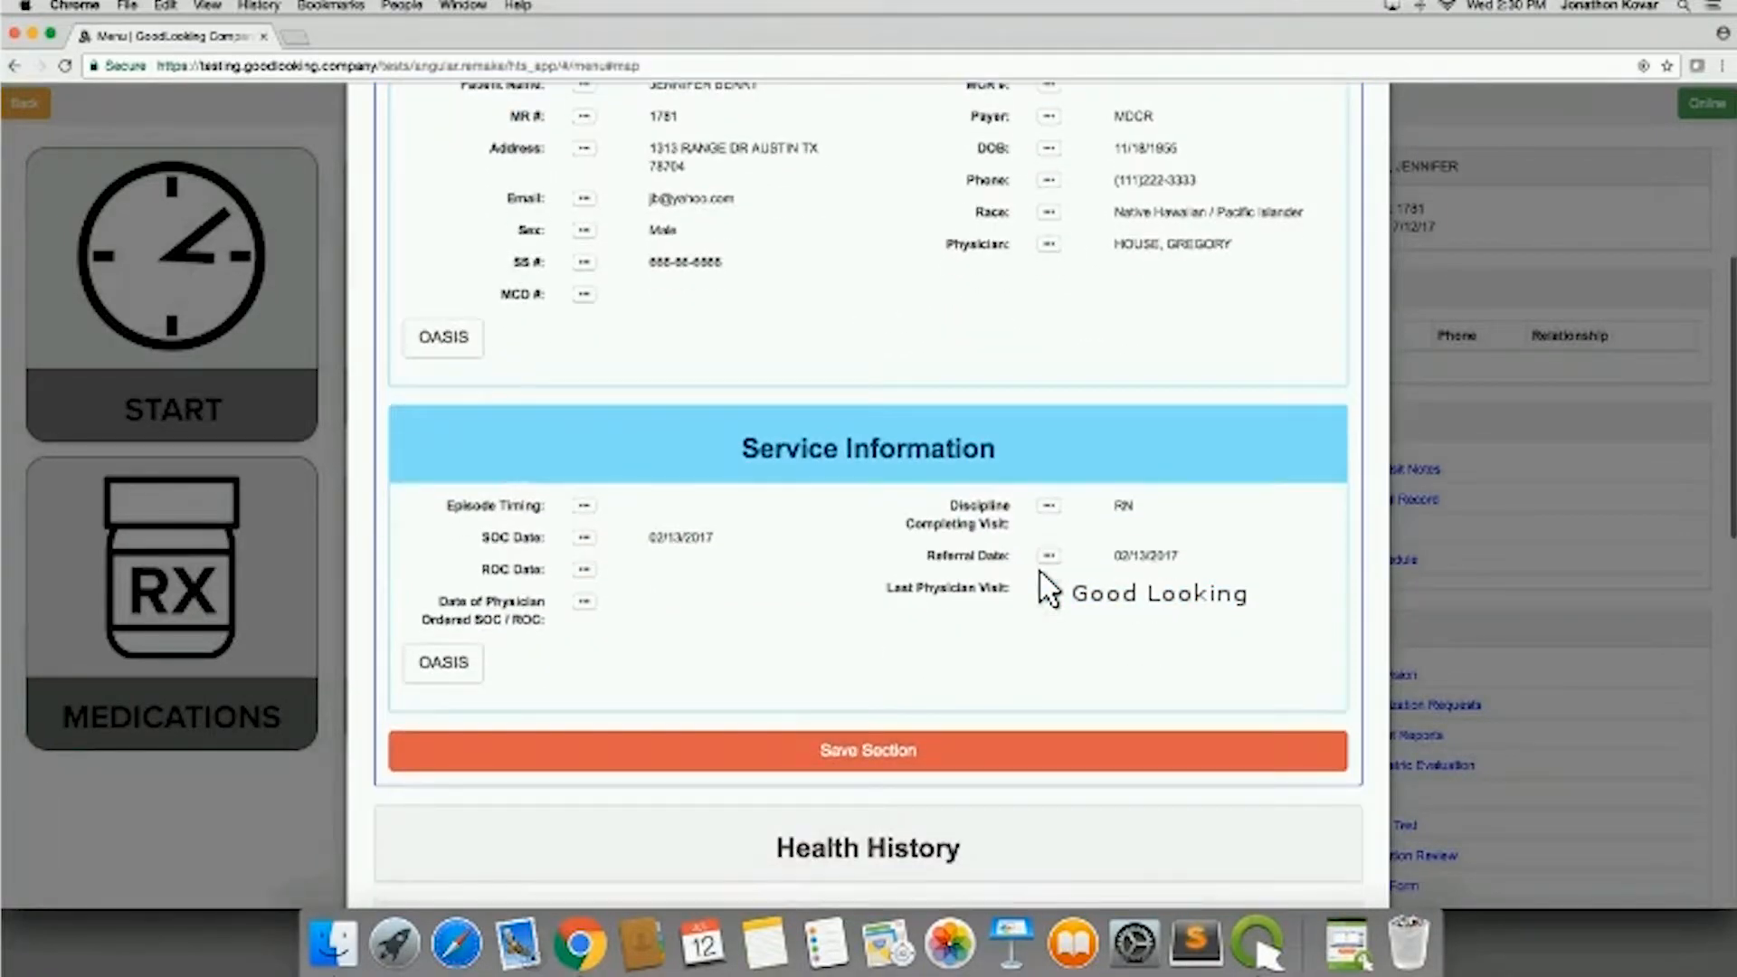
scroll(1041, 573, "down", 6)
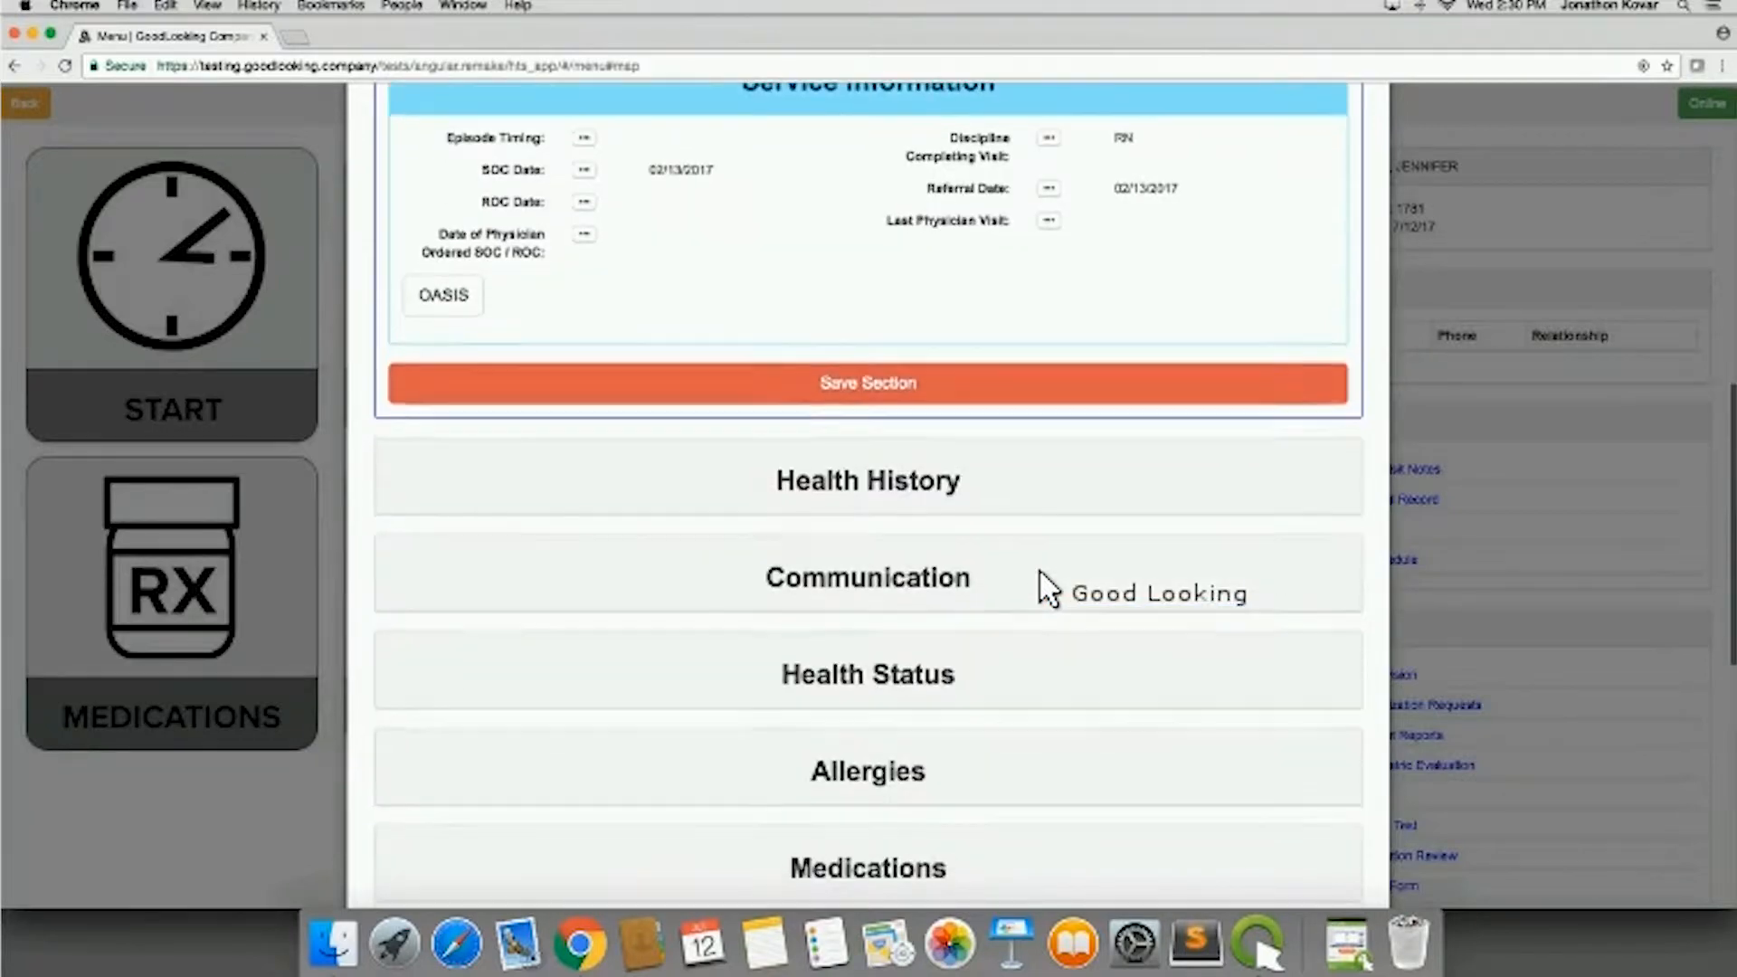
Step: In Health History, record a Heart Attack under the Cardio diagnoses with 2 occurrences, the most recent on July 4, 2017
left_click(858, 453)
scroll(1018, 692, "down", 3)
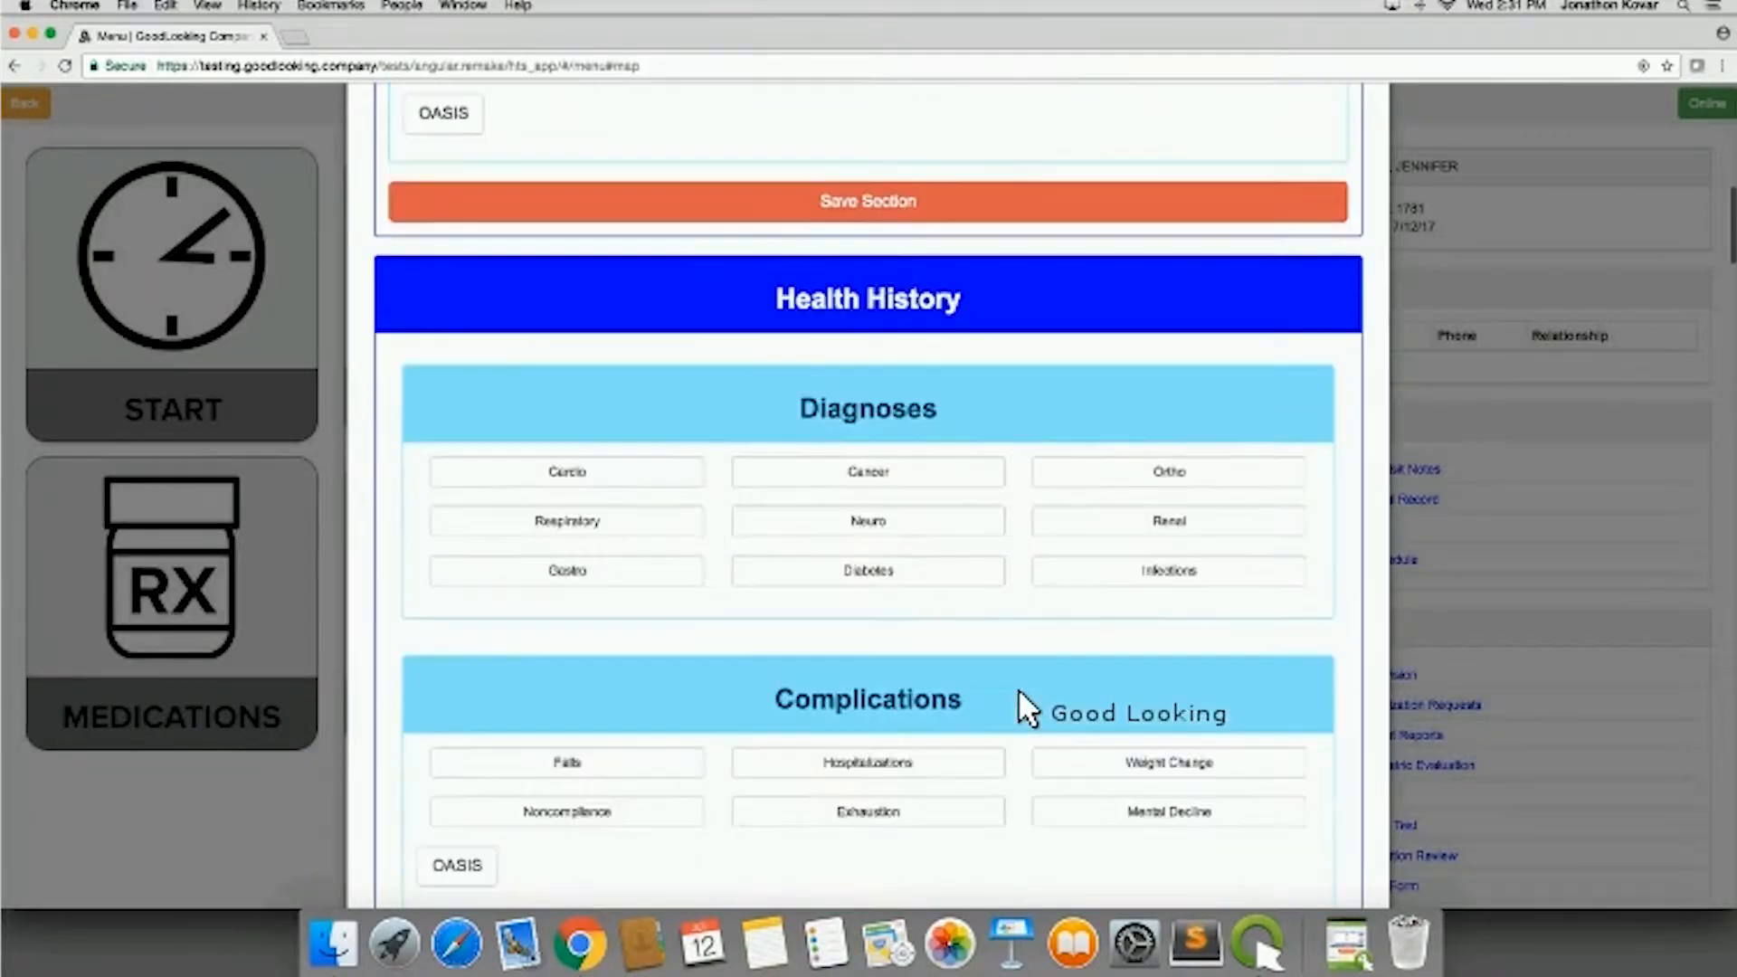
scroll(1020, 697, "down", 2)
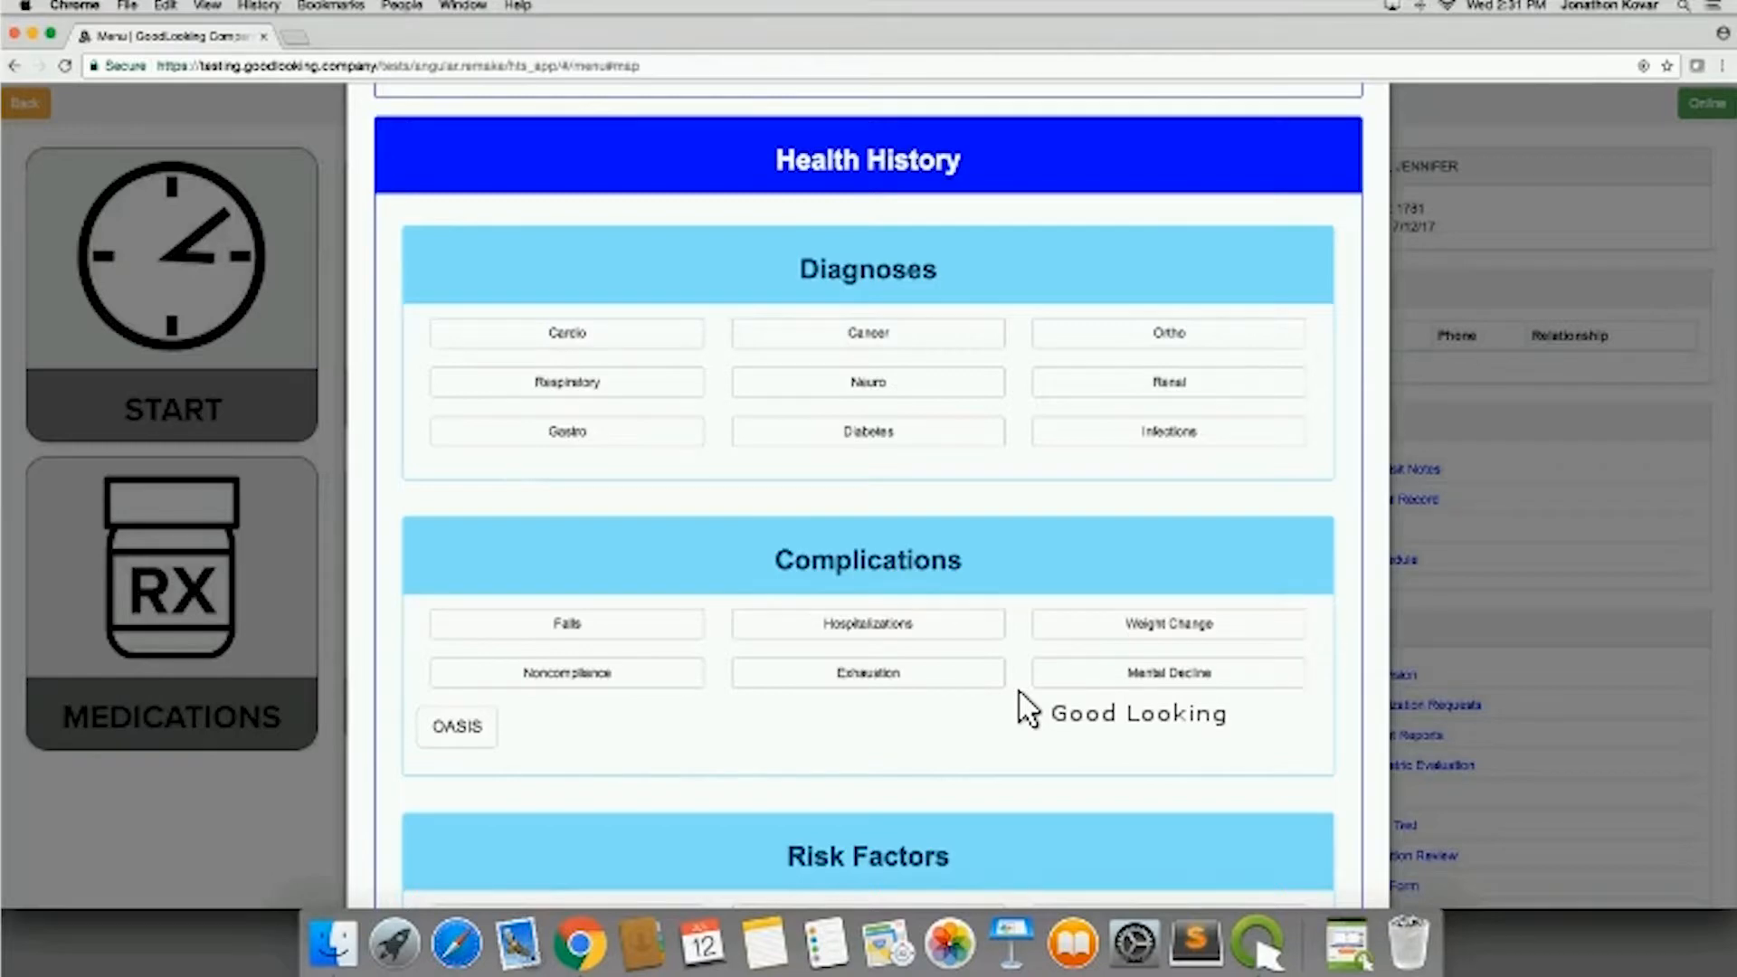
left_click(583, 339)
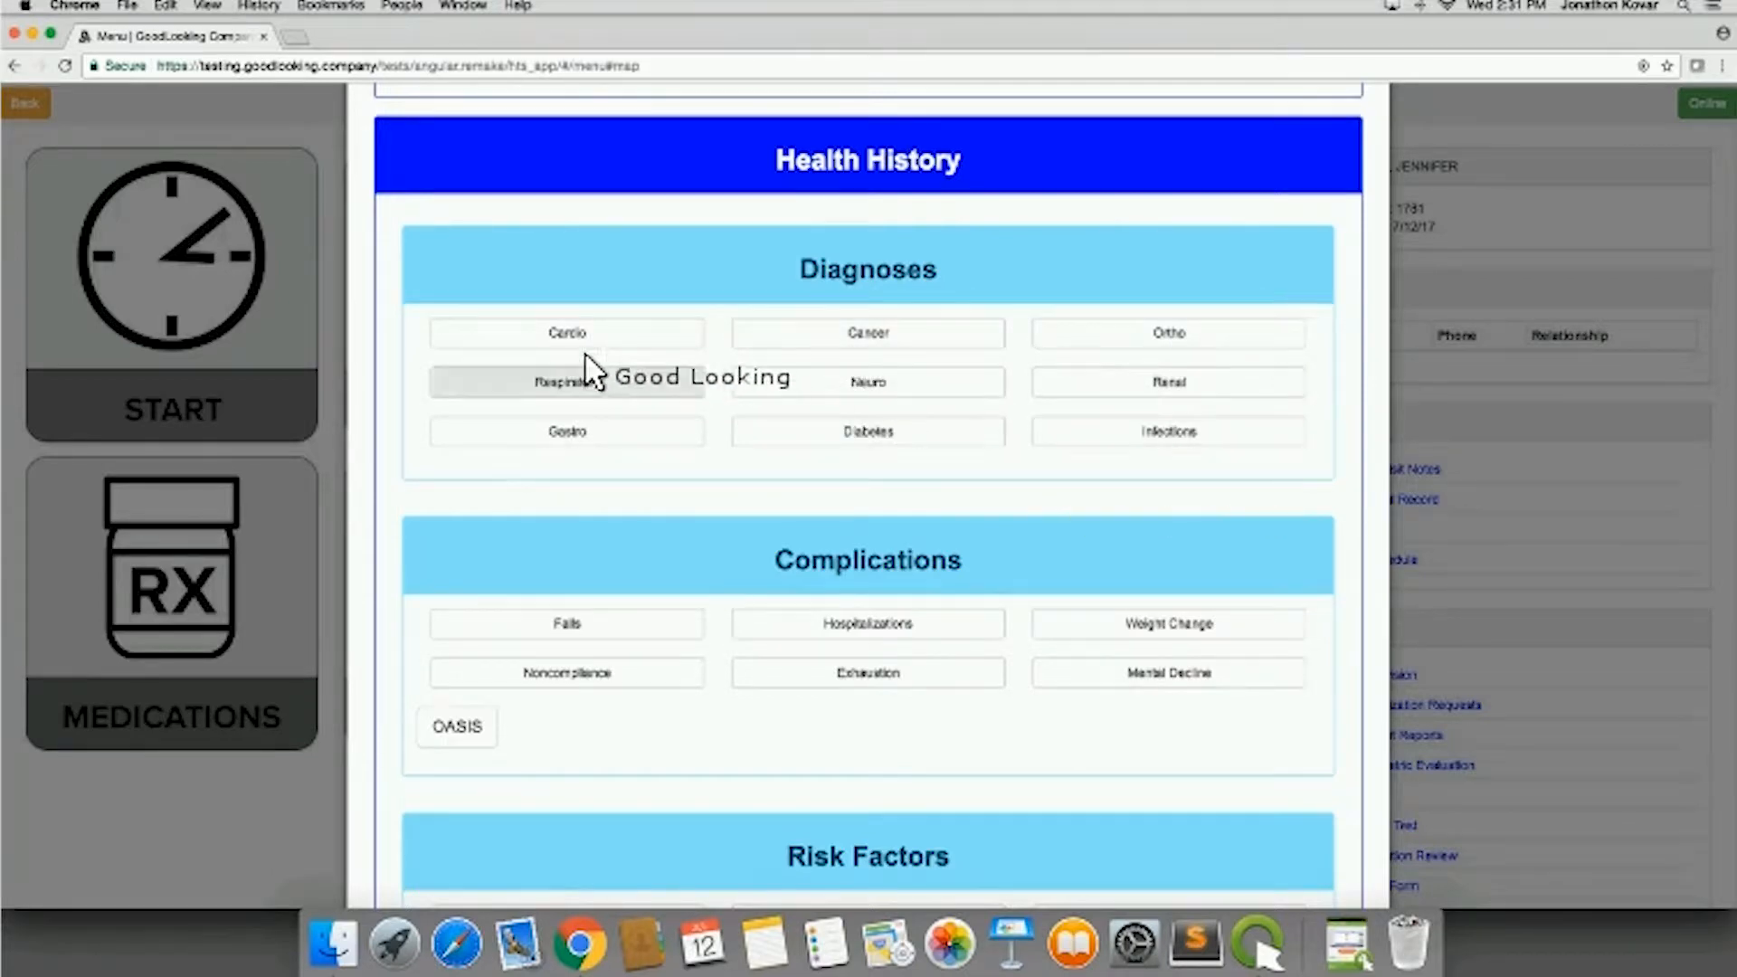
left_click(558, 337)
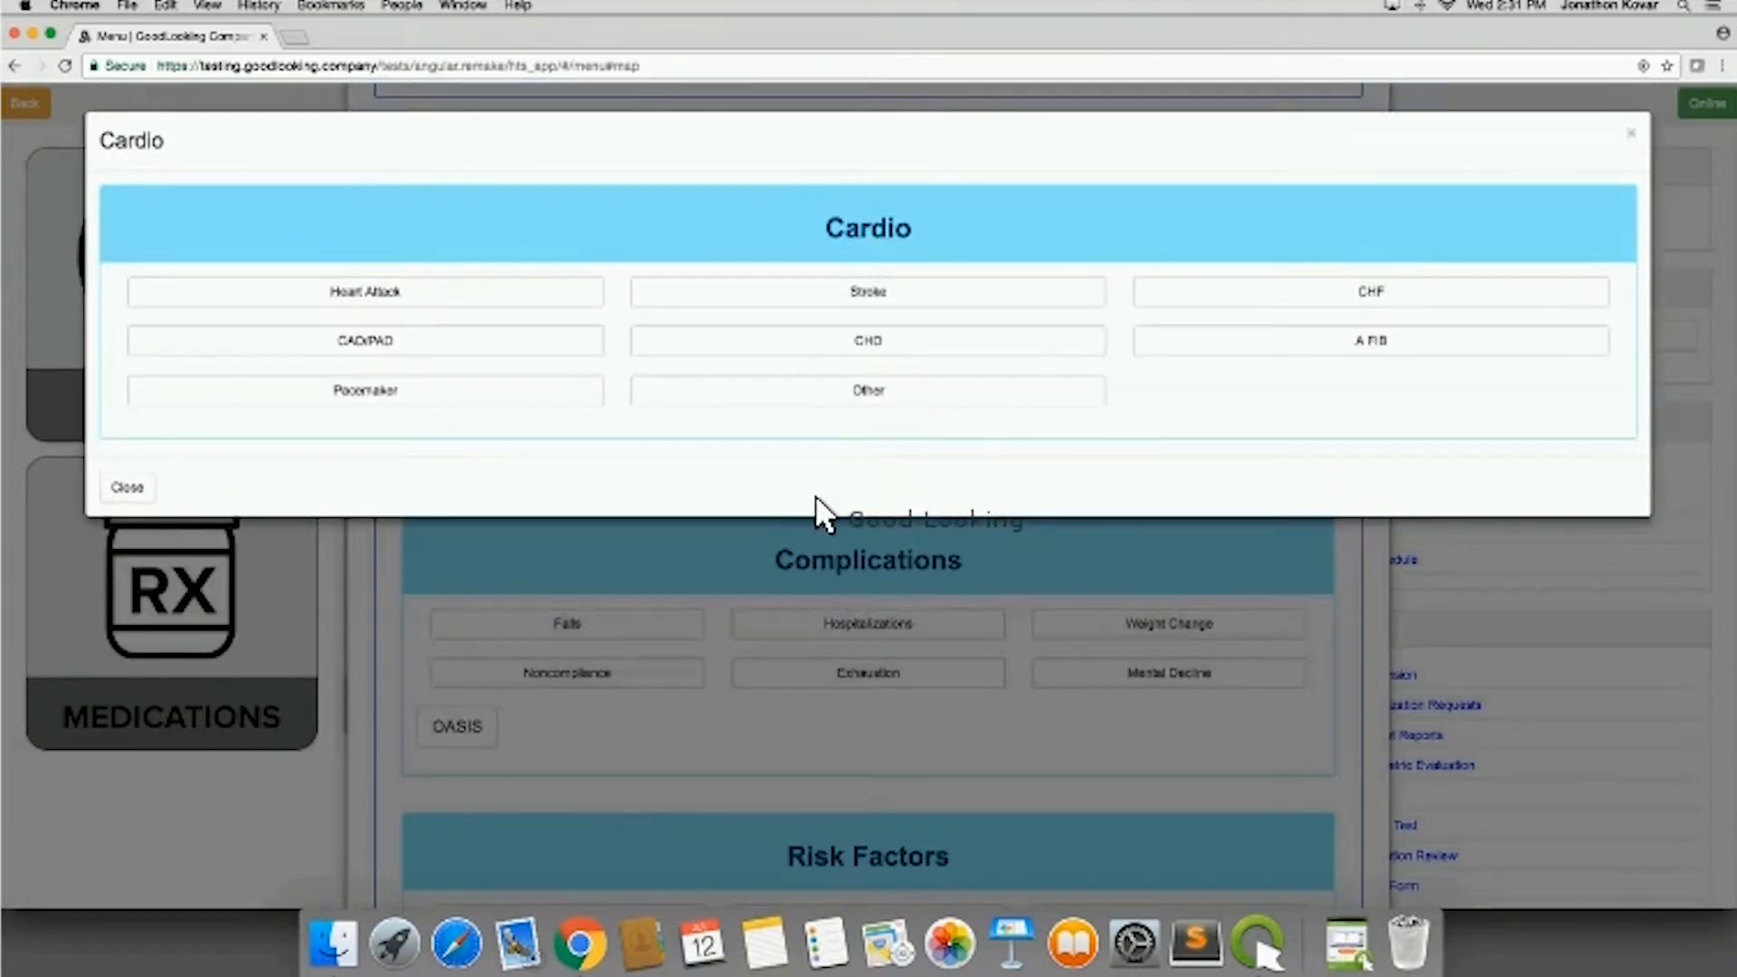
left_click(359, 299)
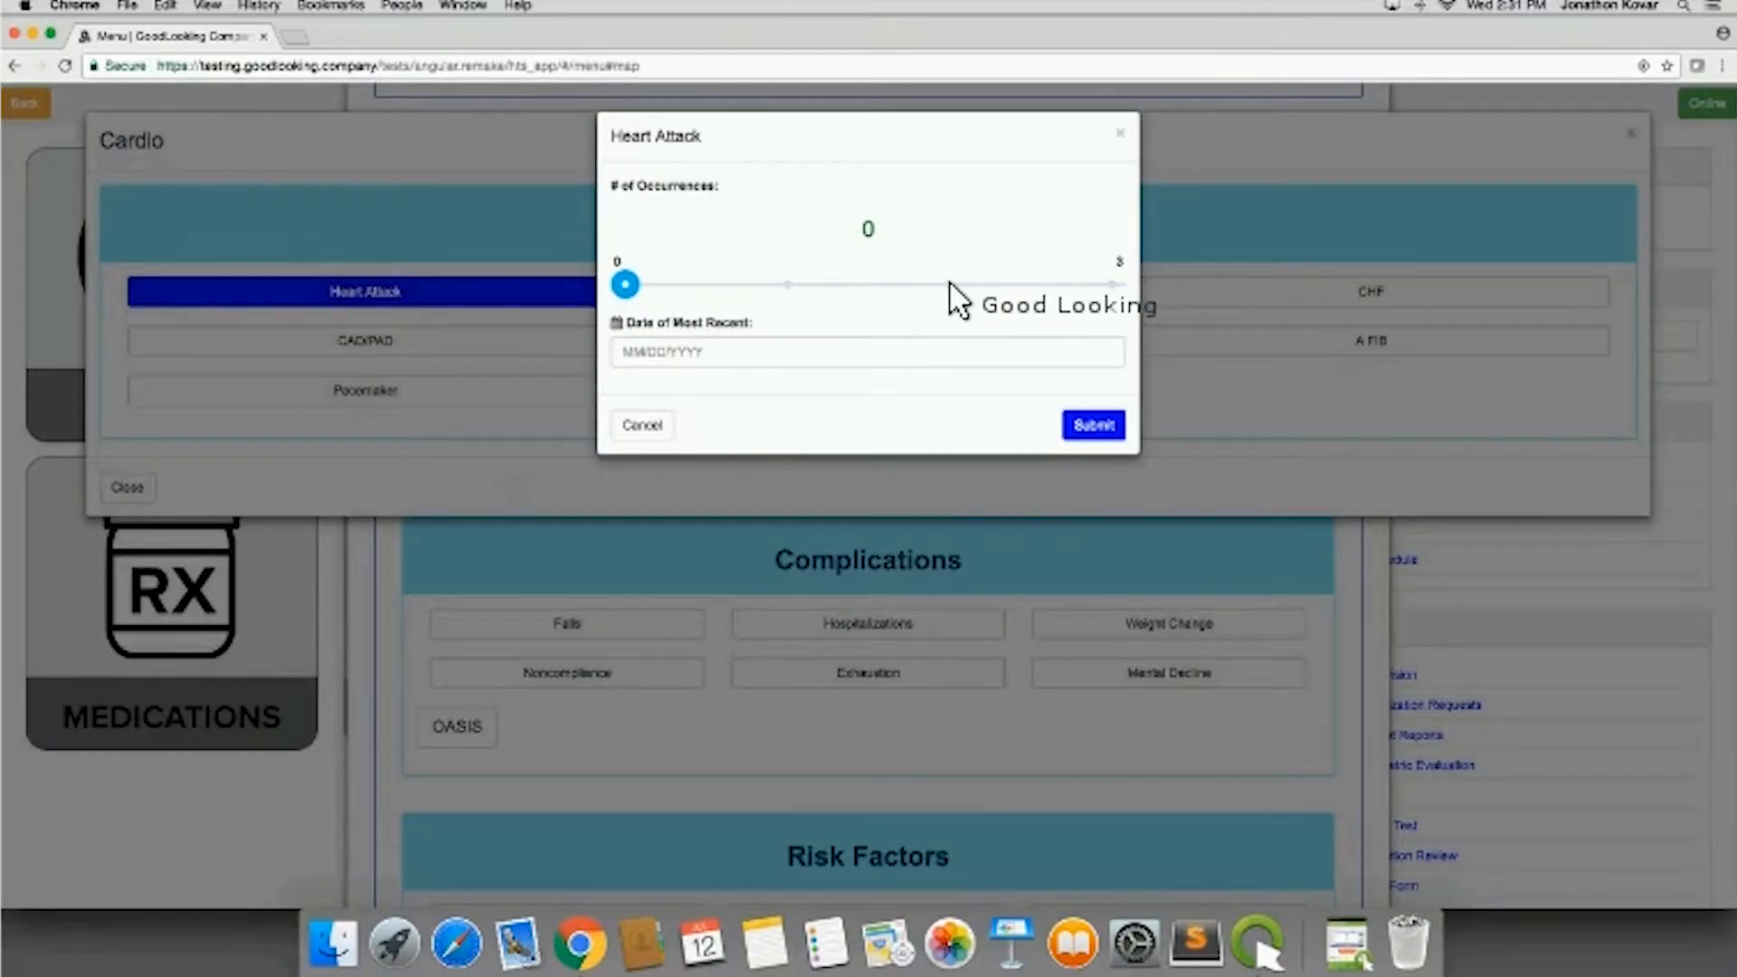
left_click(944, 286)
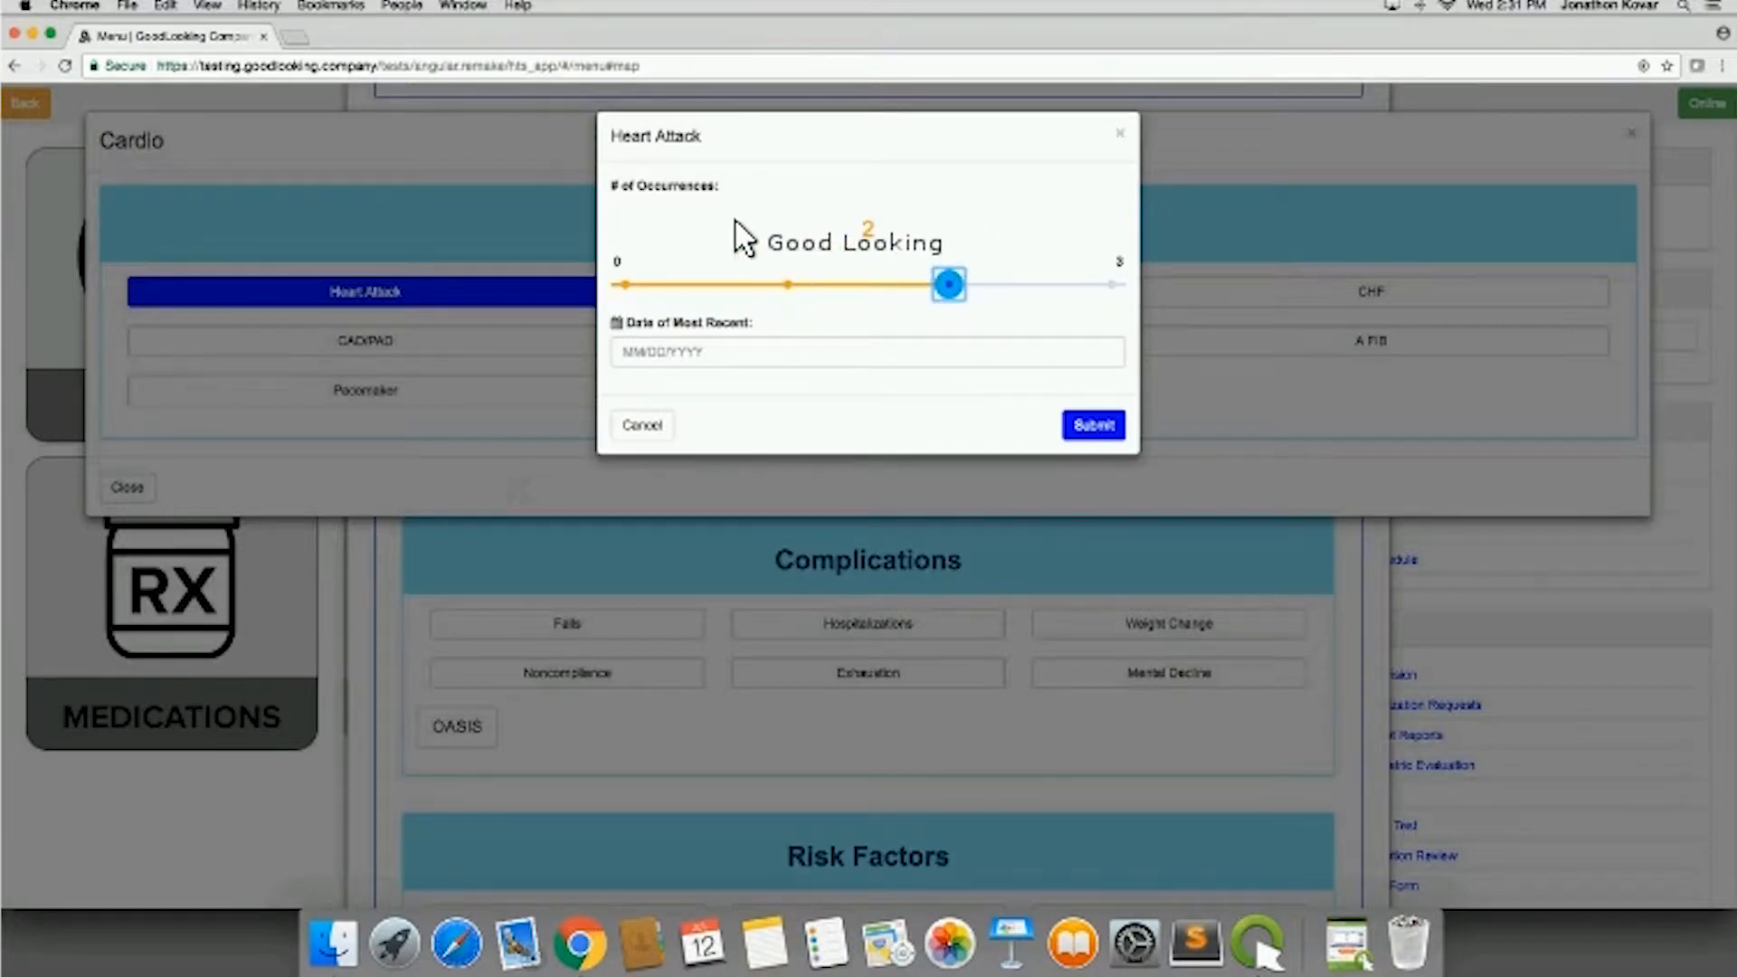
left_click(715, 355)
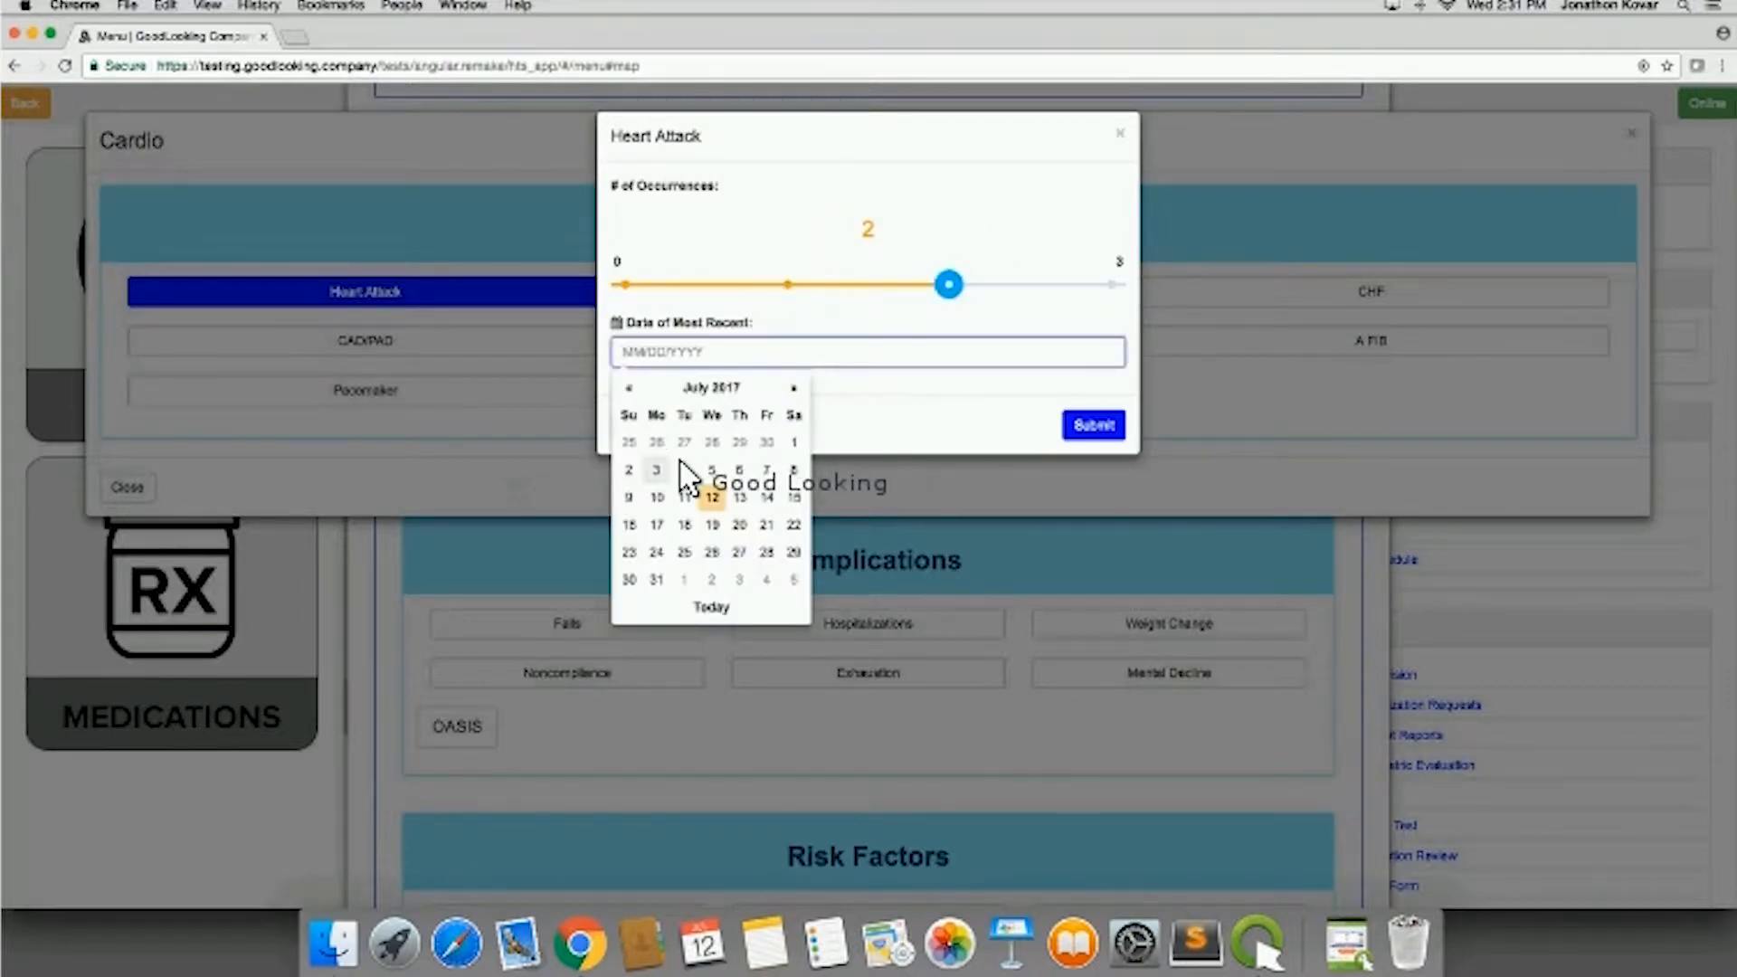
left_click(684, 469)
left_click(1089, 422)
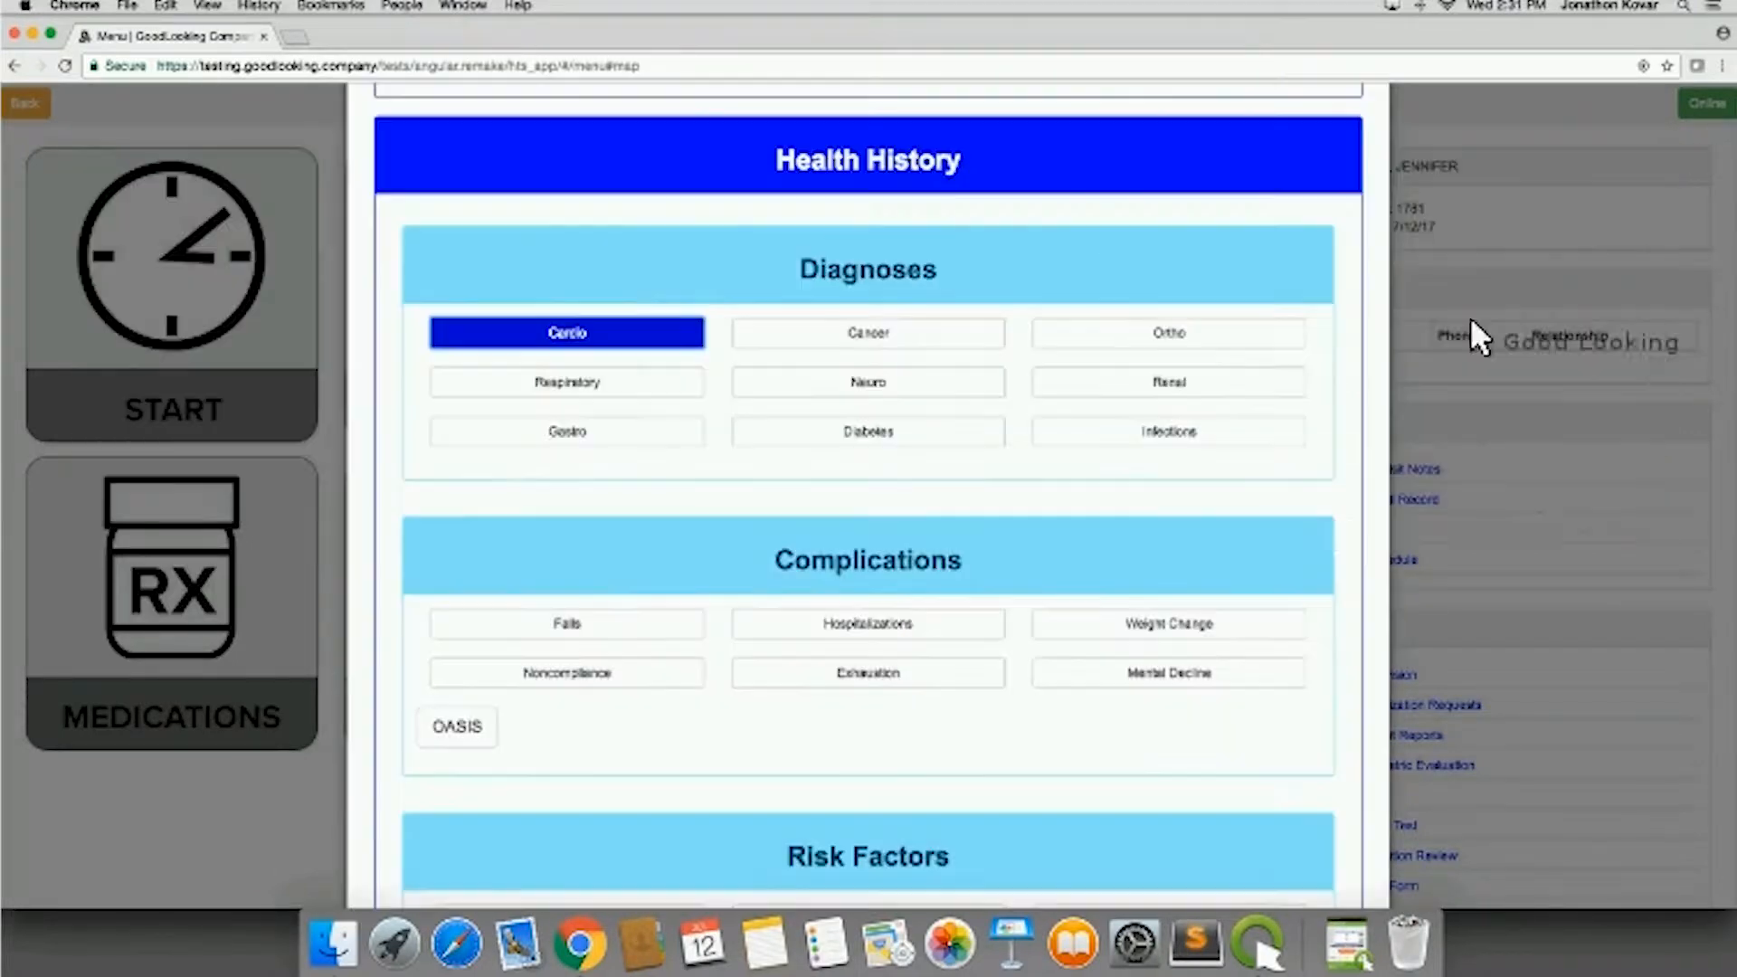
left_click(1632, 136)
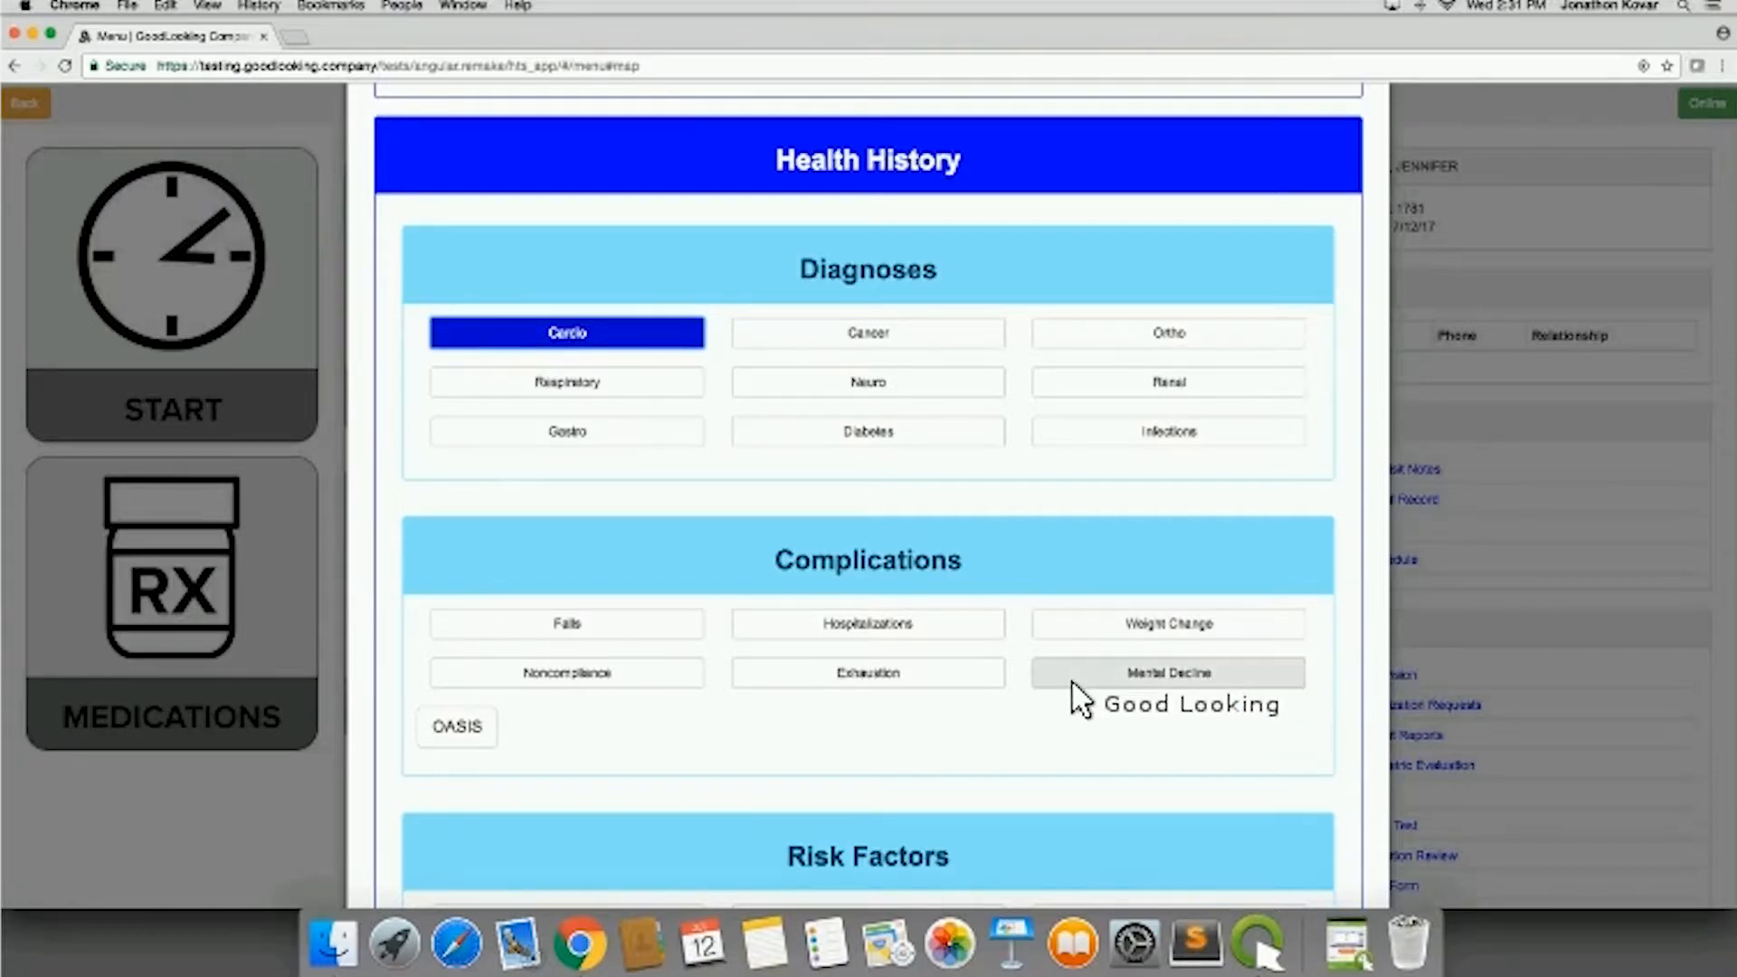
Step: Mark Alcohol under Risk Factors, try 3 beverages per week, and dismiss the details without submitting
scroll(1075, 670, "down", 2)
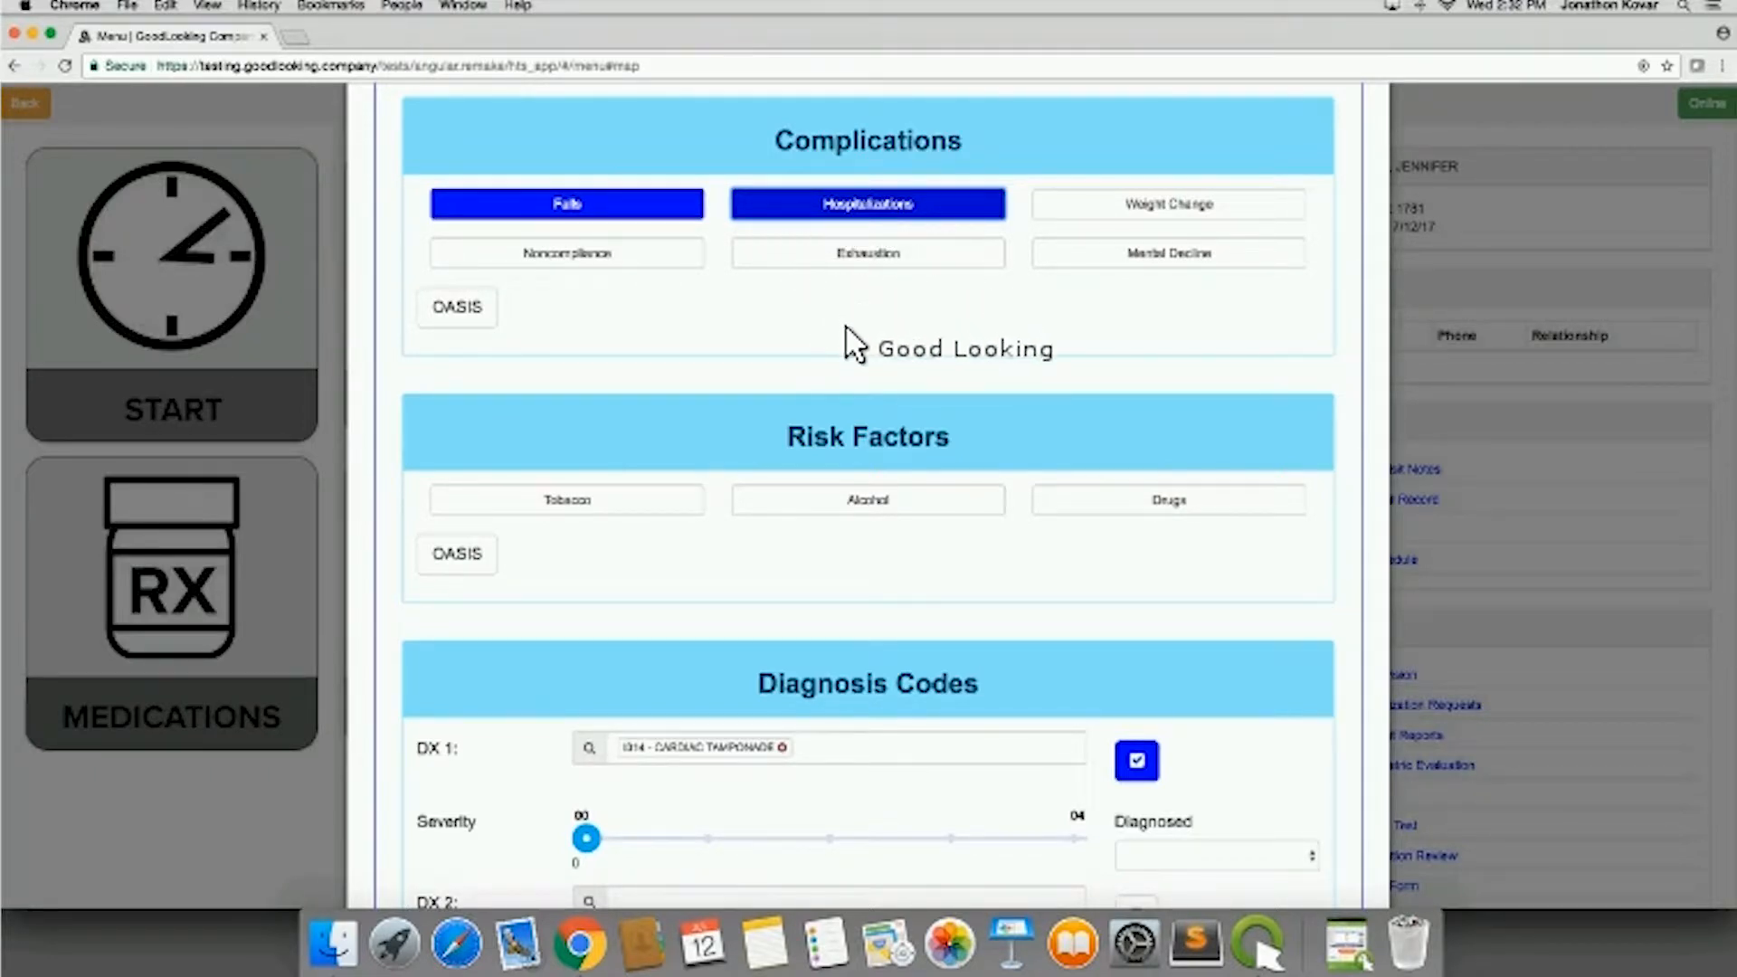
scroll(847, 331, "down", 6)
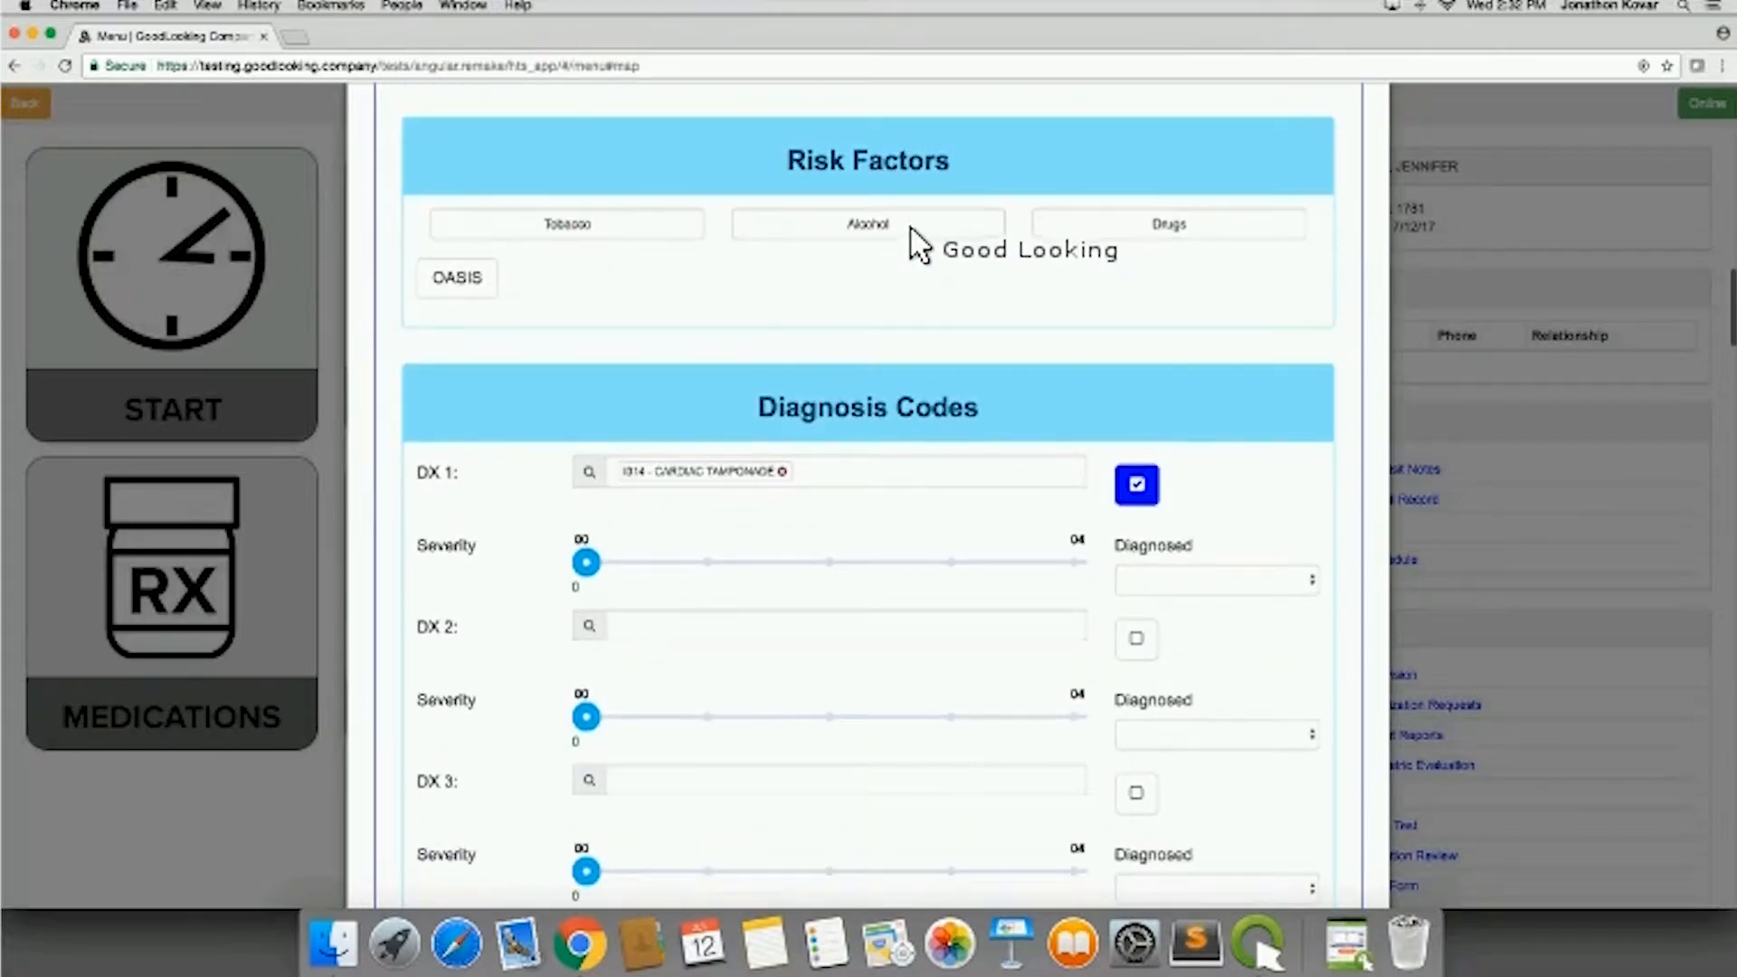
left_click(911, 228)
left_click(865, 283)
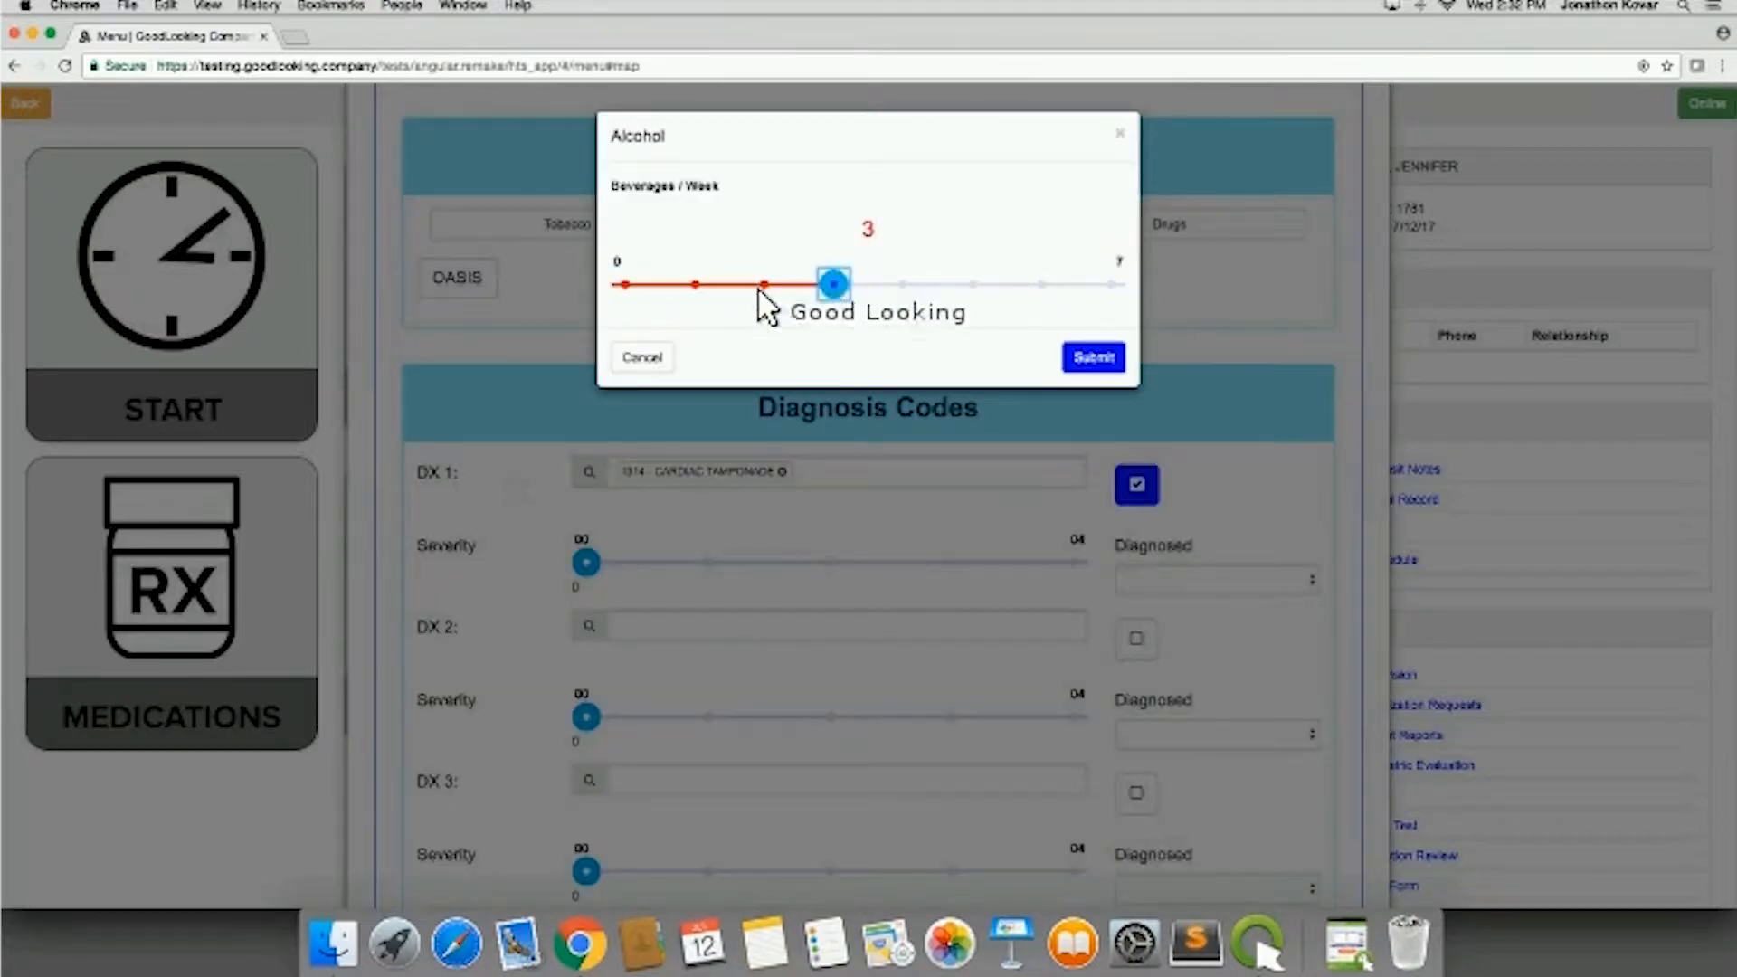
left_click(638, 358)
Step: Set the severity of DX 1, Cardiac Tamponade, to 2 under Diagnosis Codes
scroll(543, 353, "down", 6)
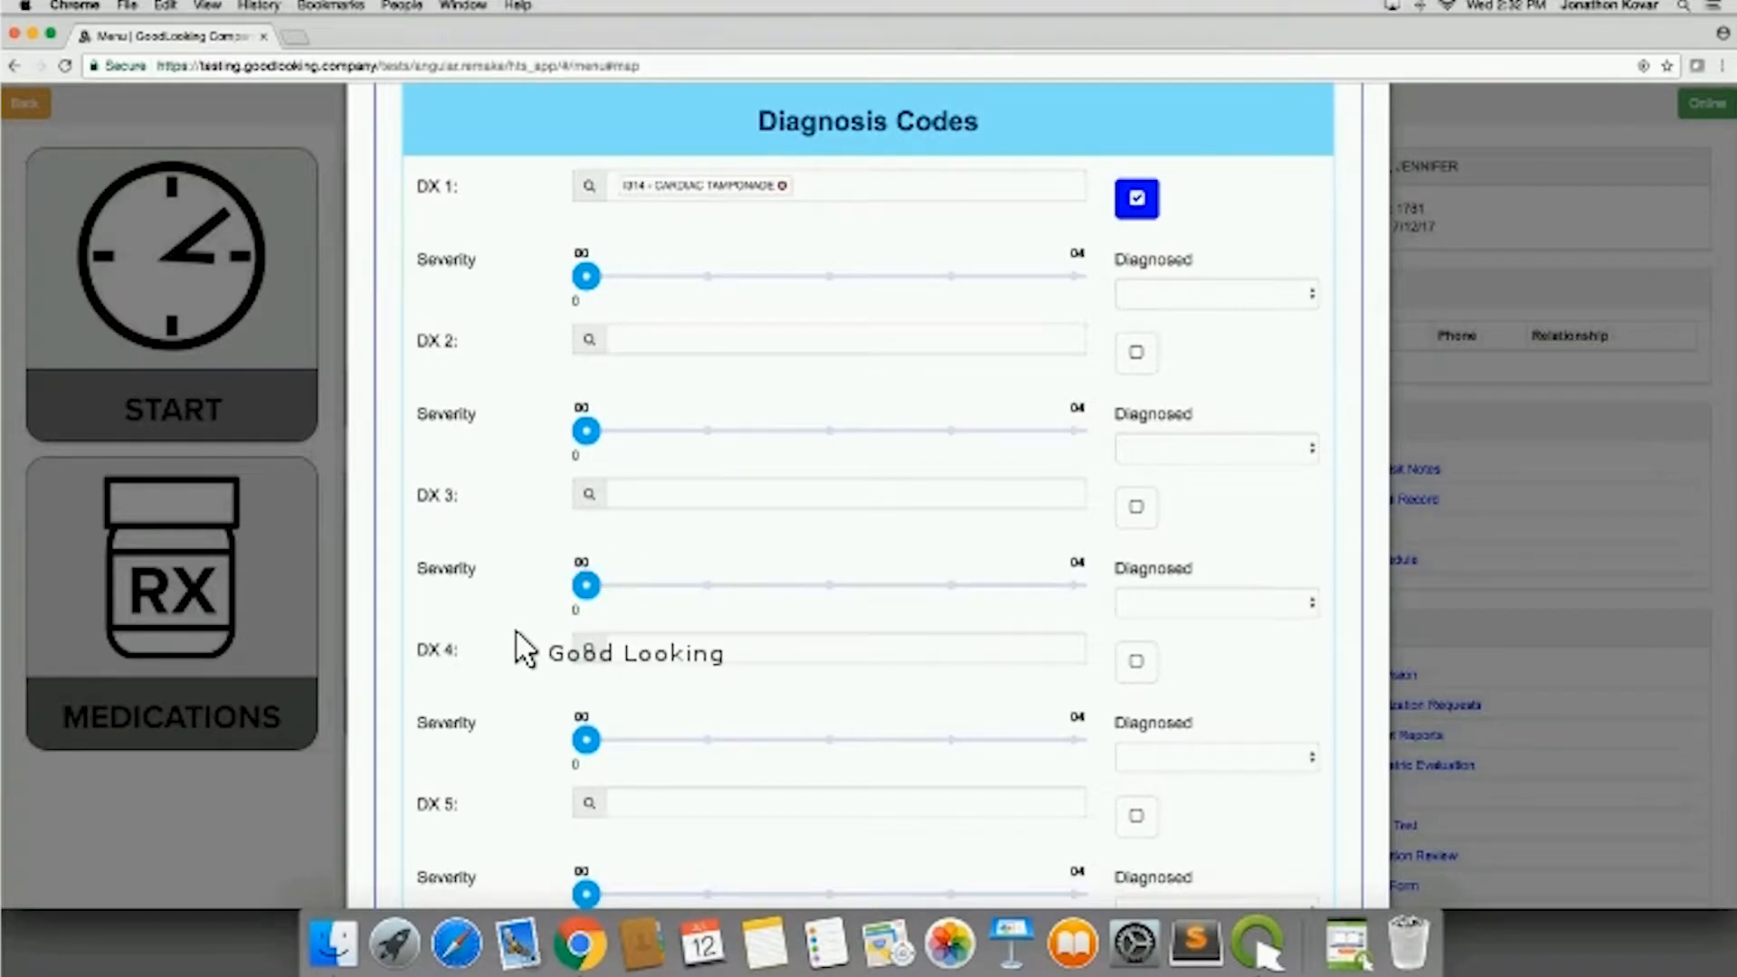
scroll(517, 670, "down", 1)
scroll(551, 512, "up", 3)
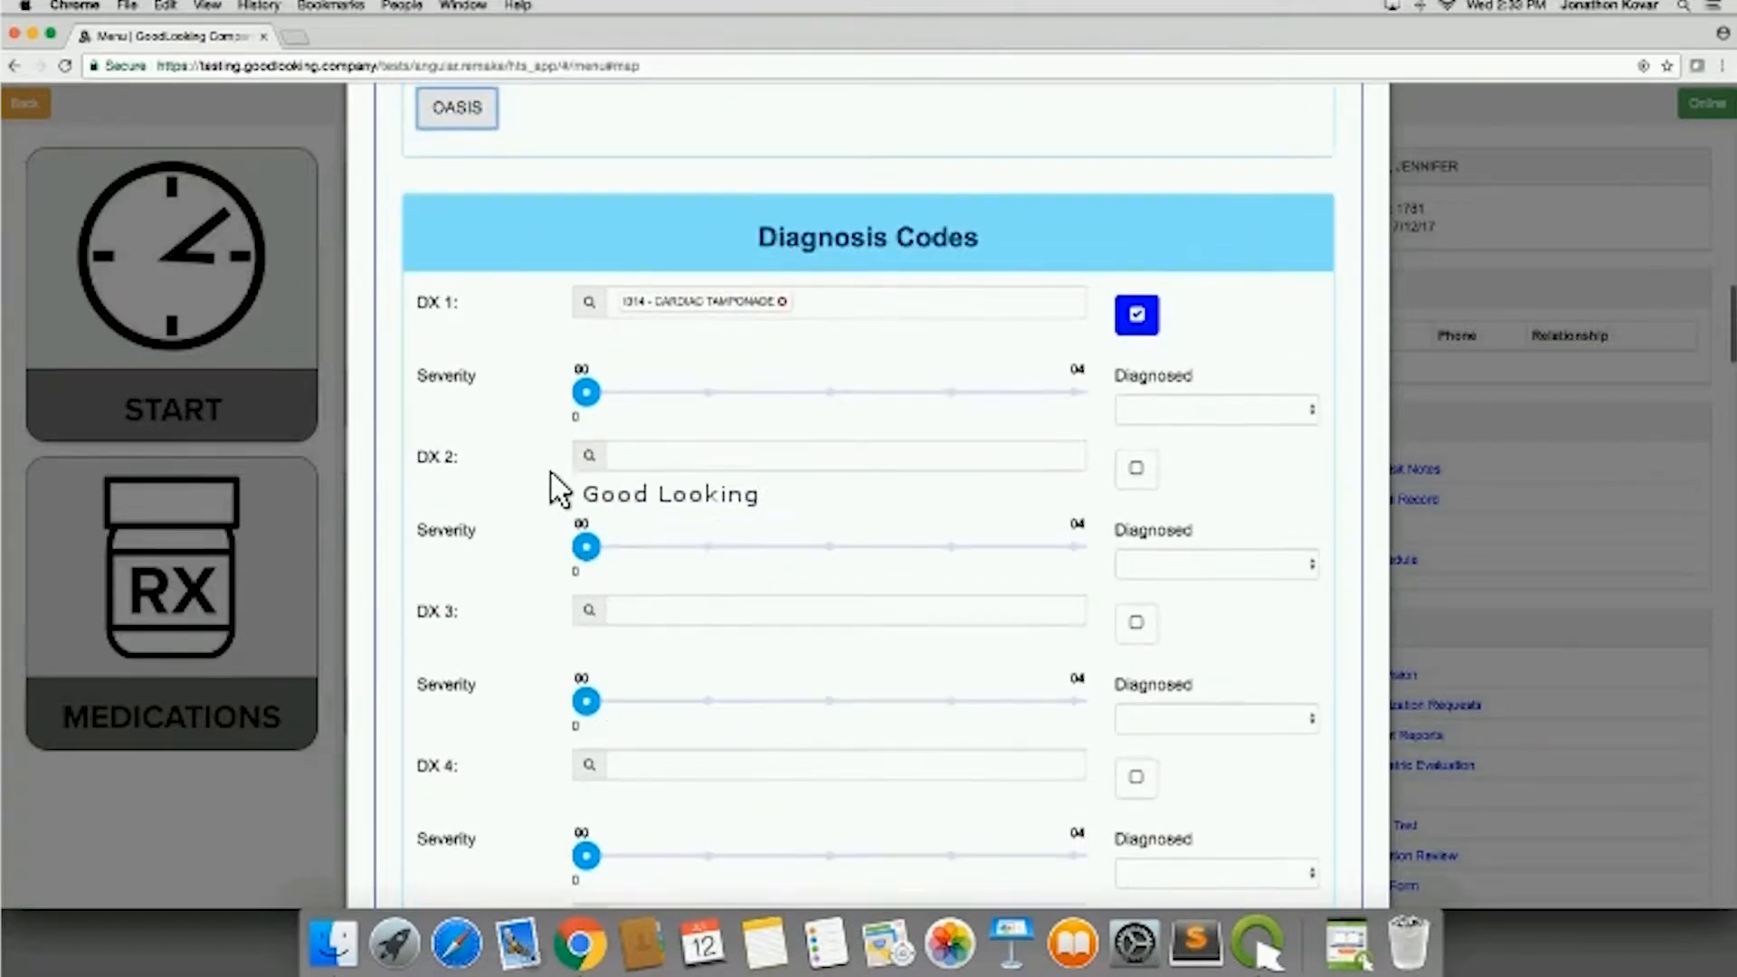
left_click(848, 394)
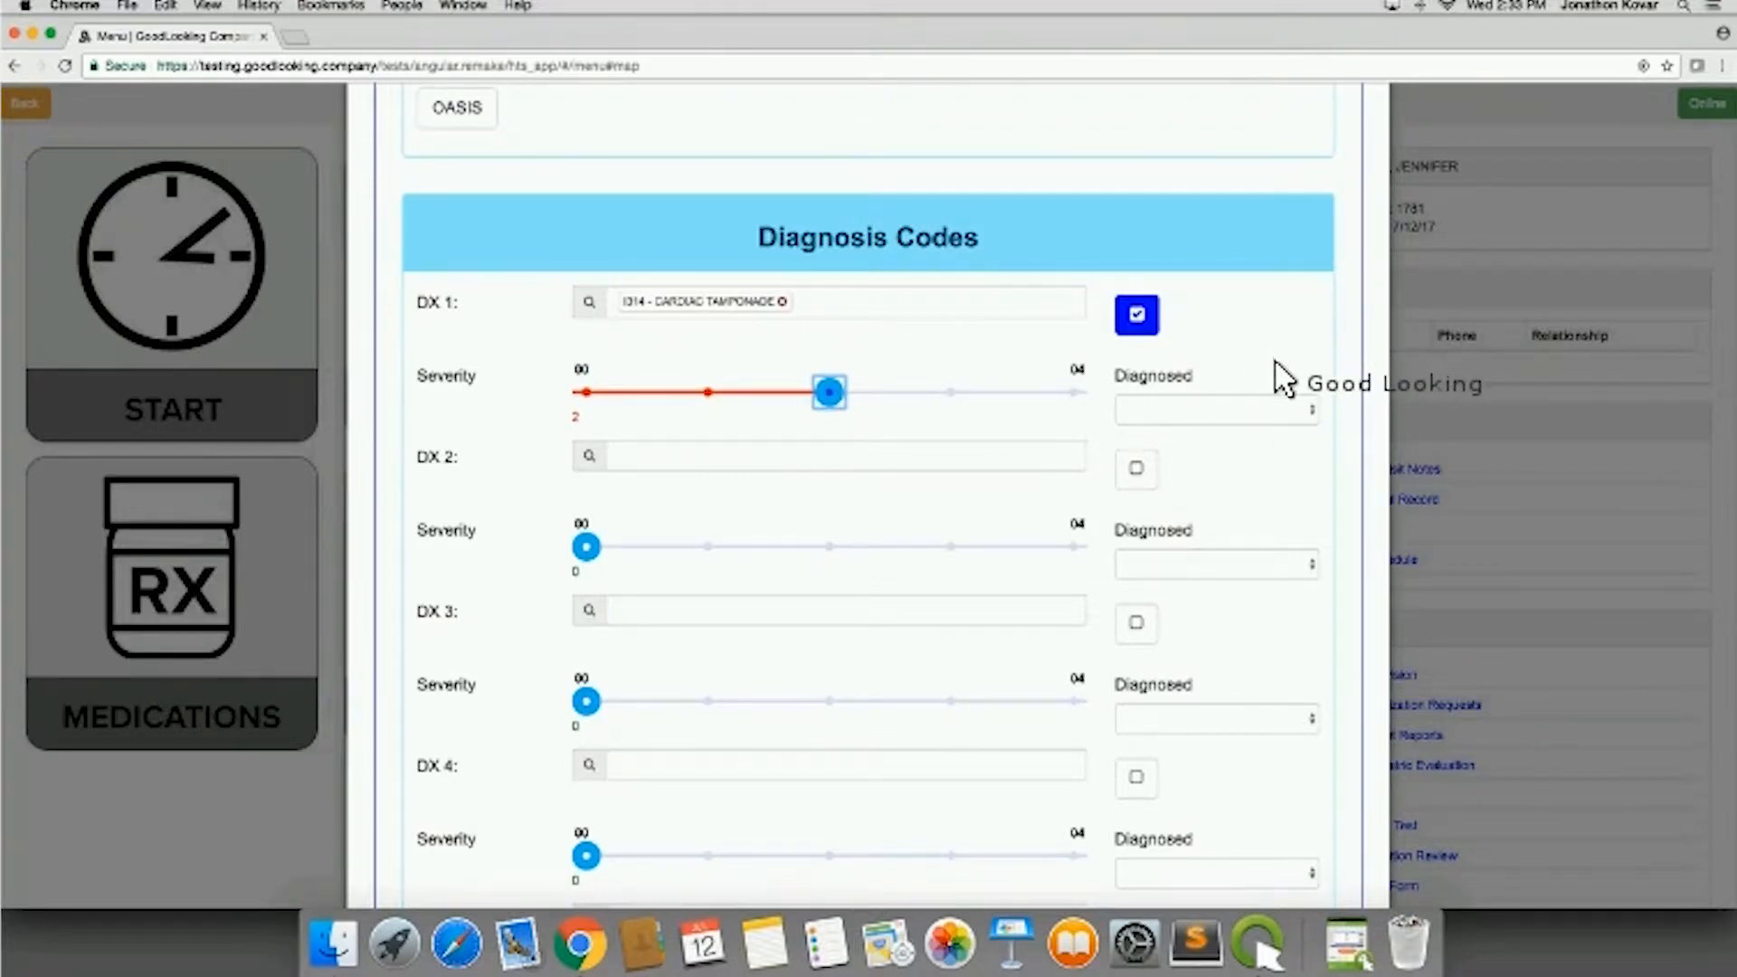
Step: Examine the available Diagnosed time frames for DX 1 without choosing one
left_click(1301, 410)
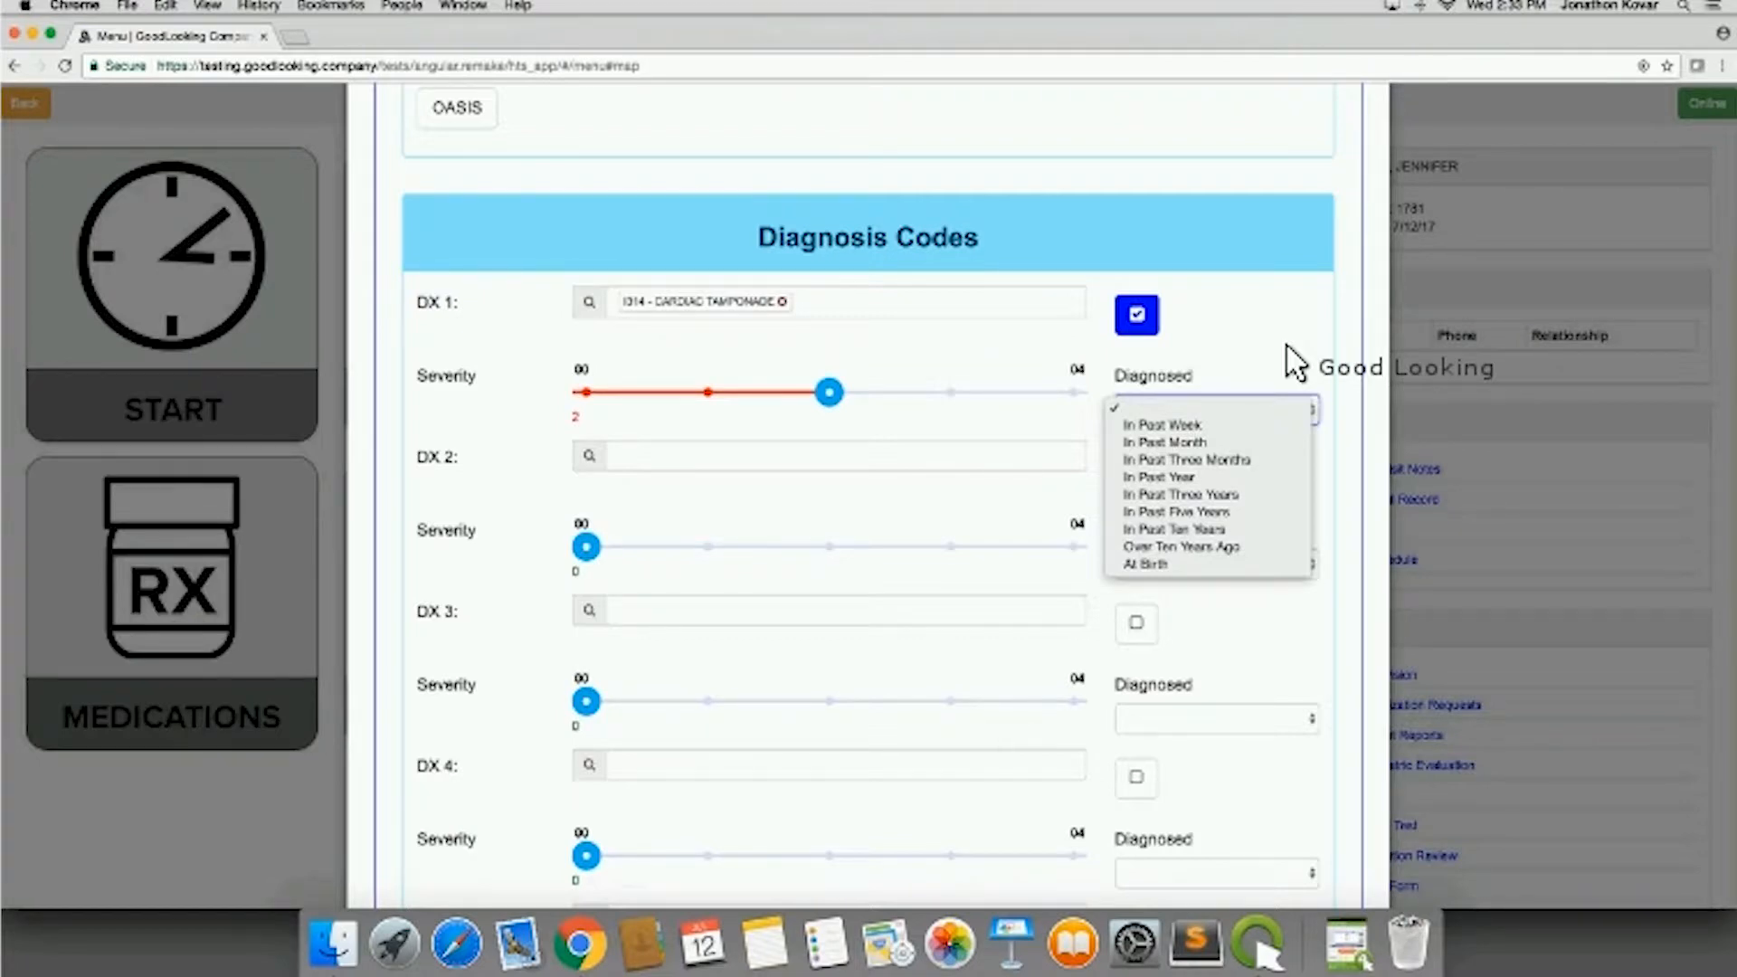
left_click(1286, 346)
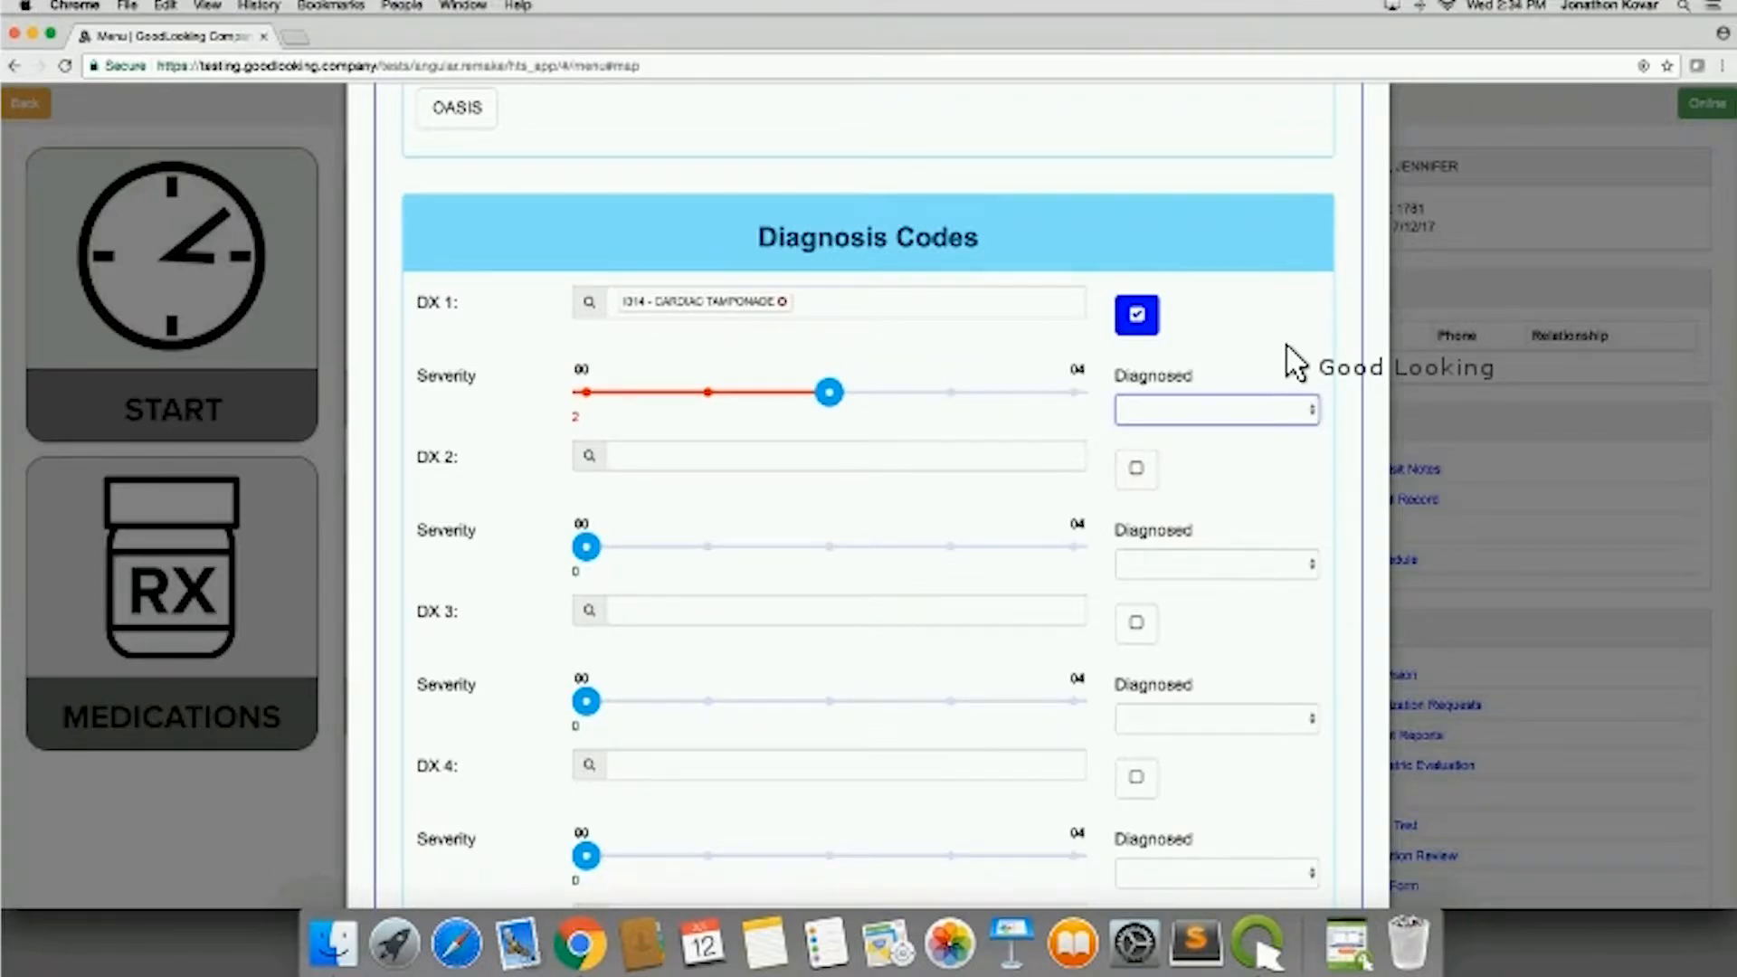
left_click(1309, 412)
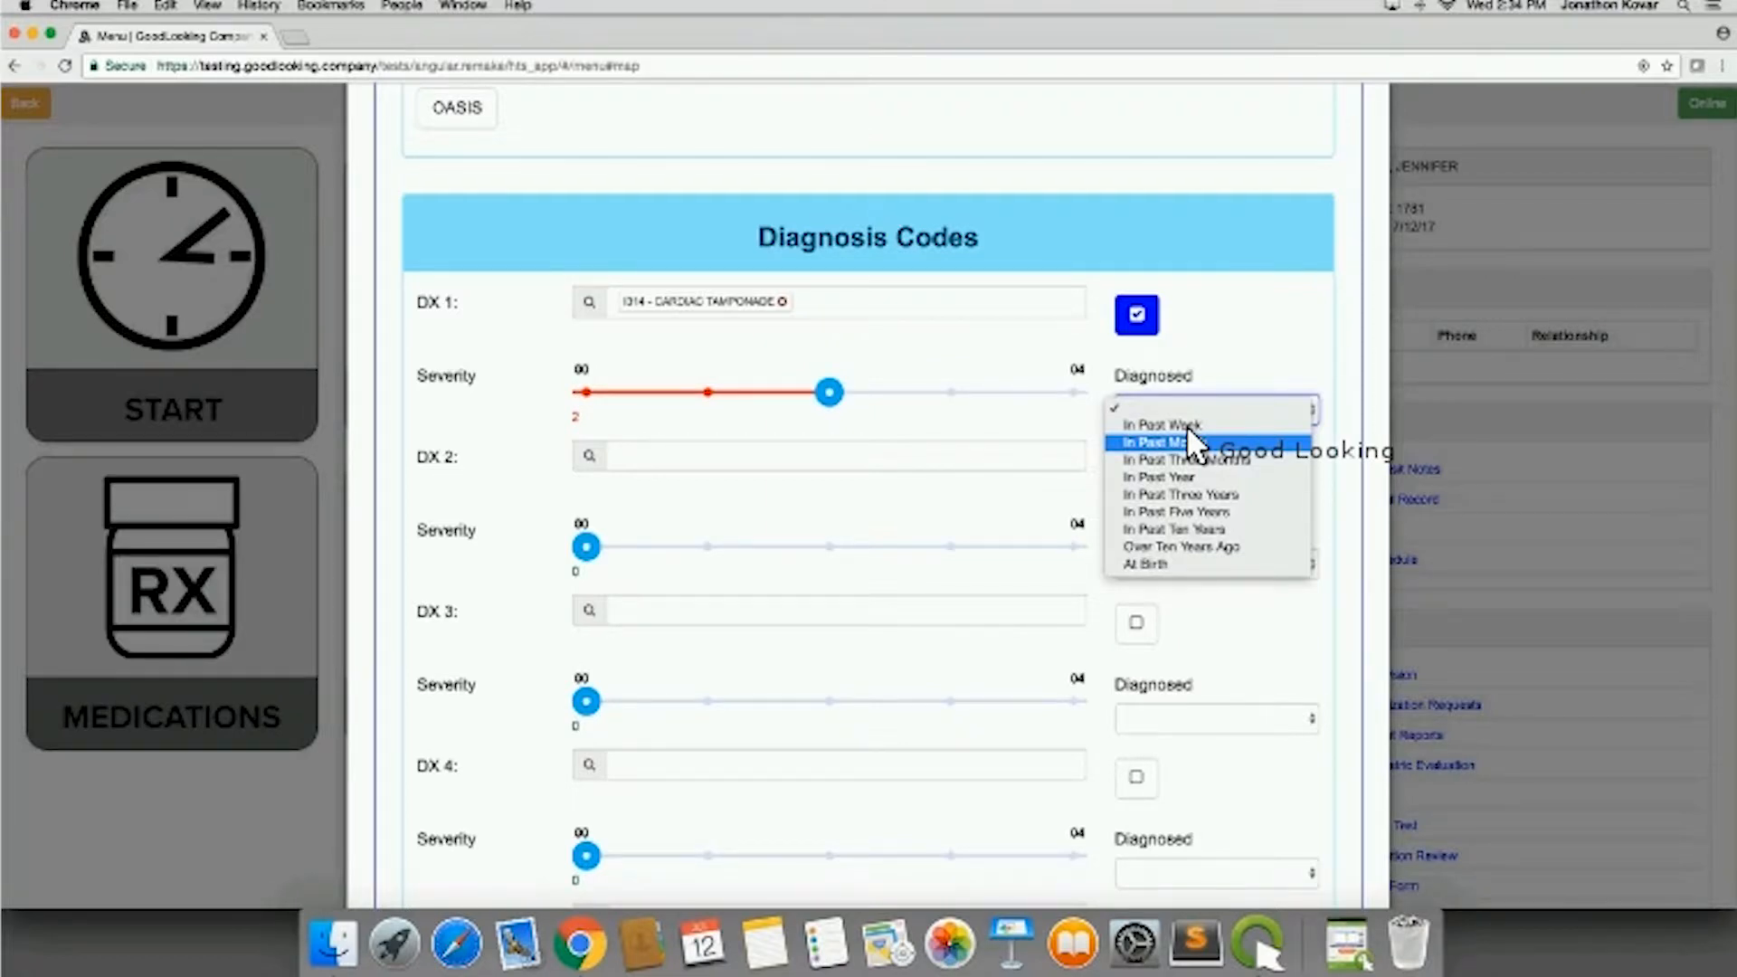
key("Up")
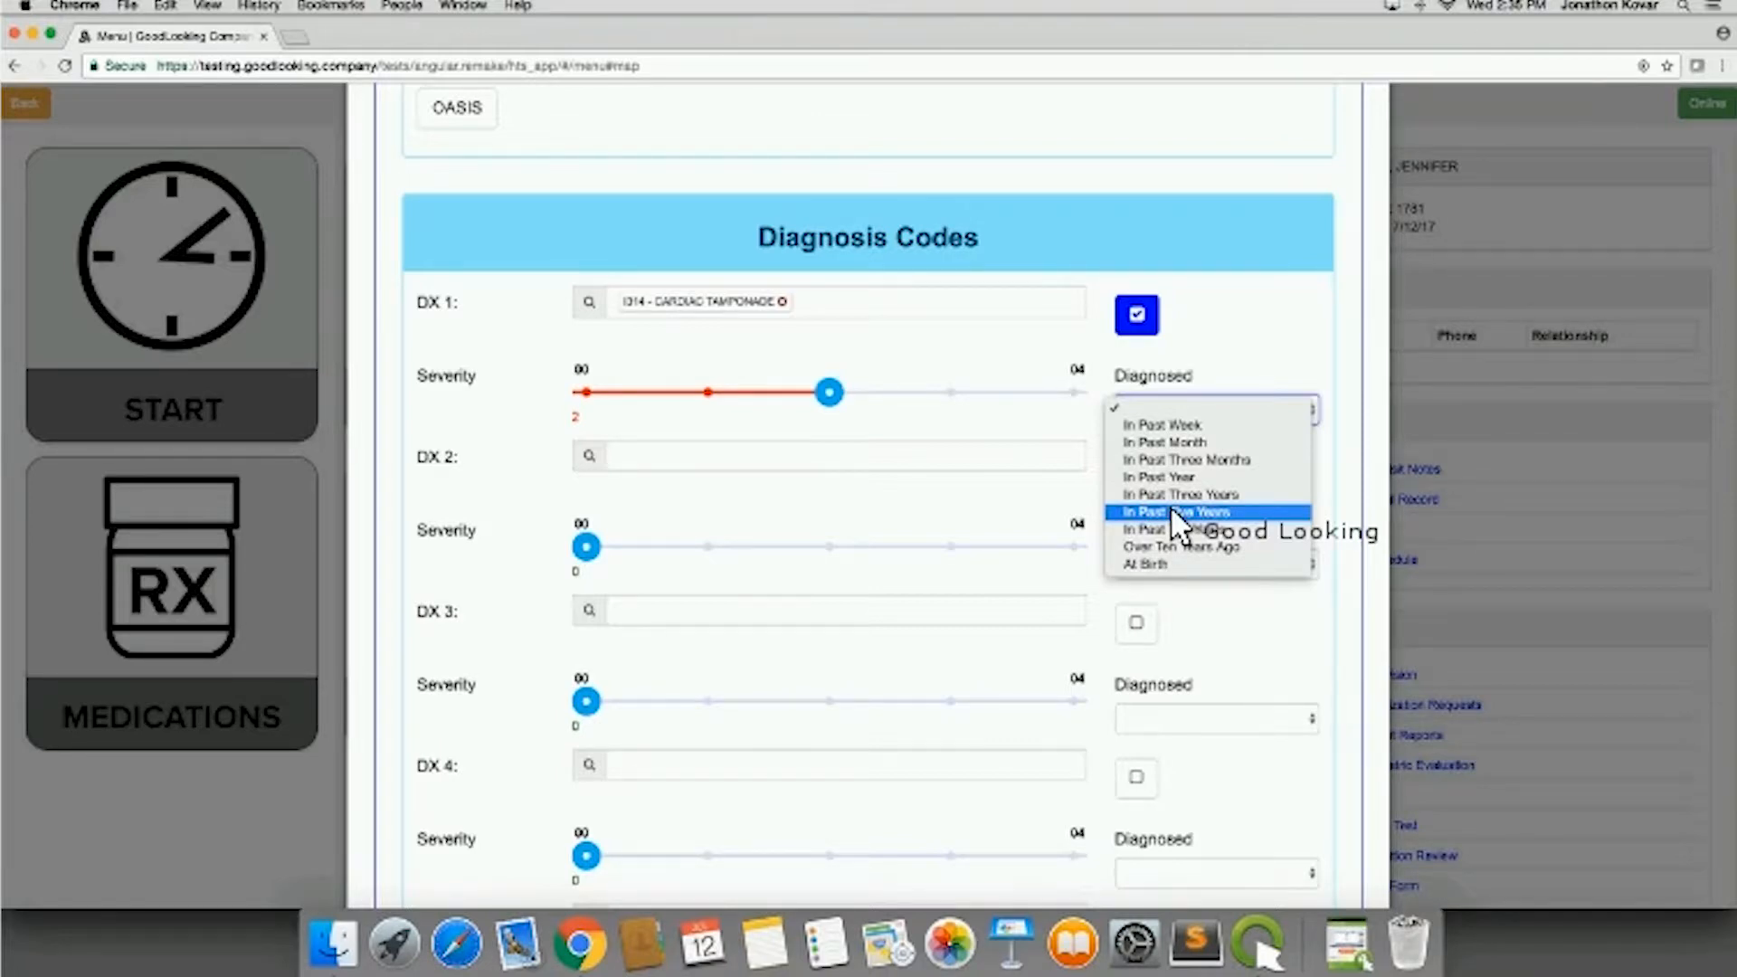
left_click(1332, 513)
Step: Examine the DX 1 through DX 6 rows under Diagnosis Codes and try the checkbox beside DX 5
scroll(1332, 513, "down", 1)
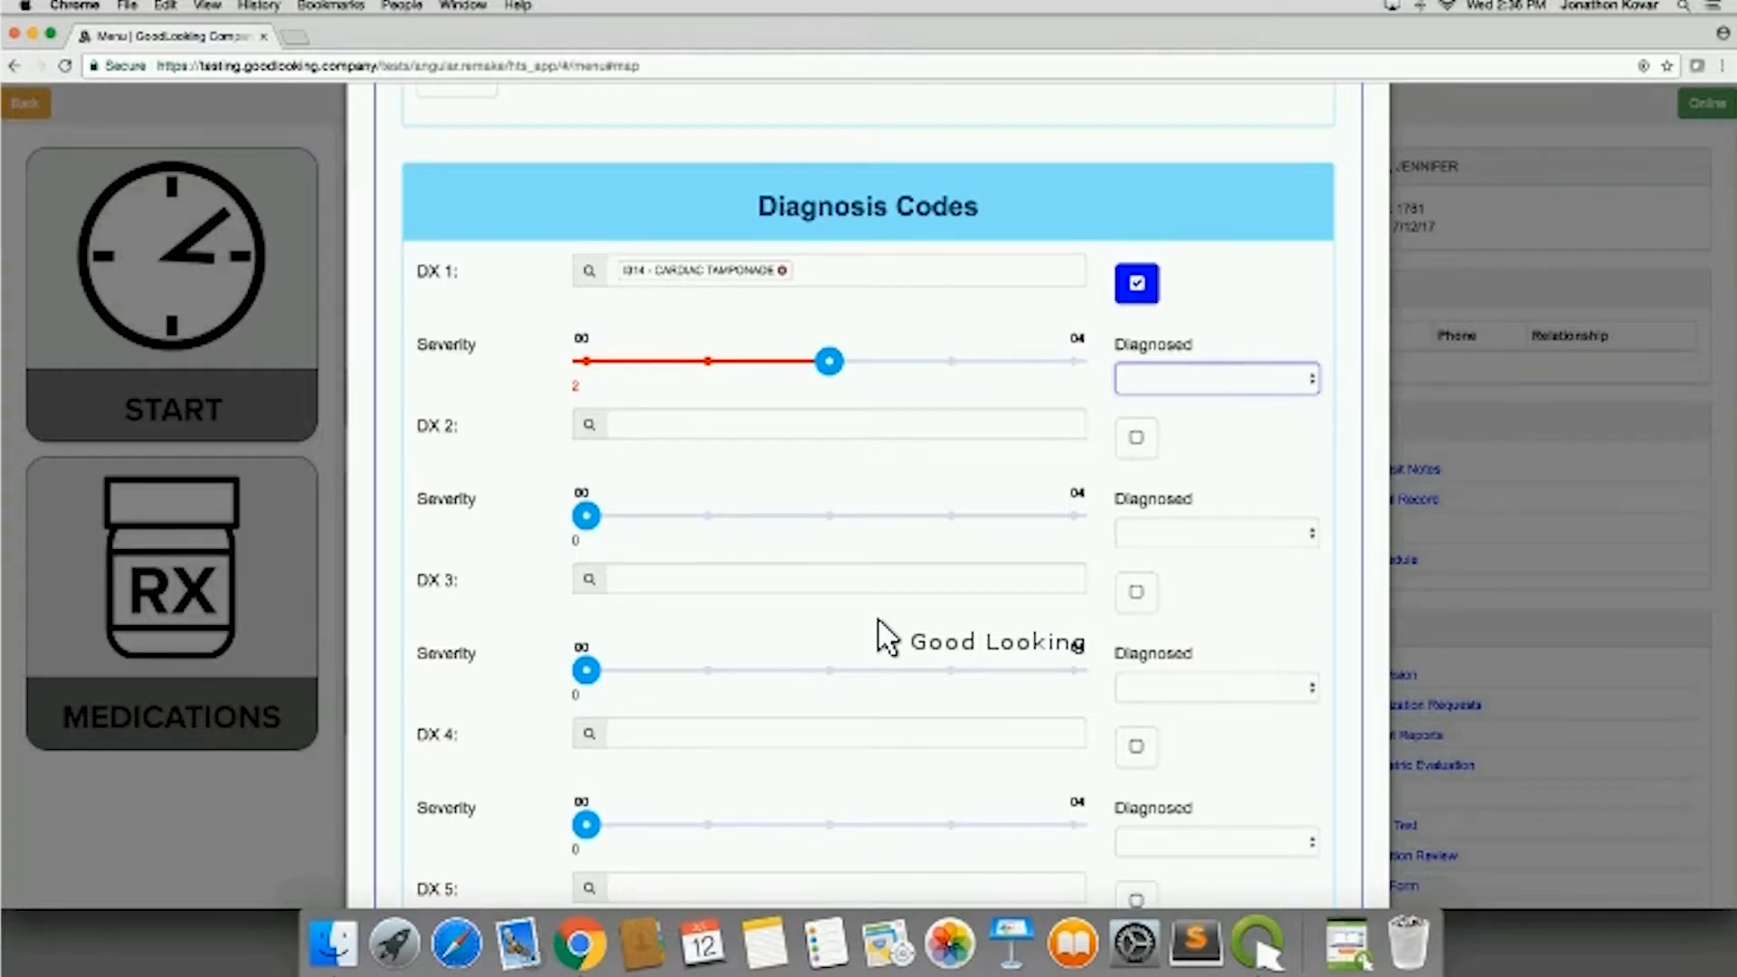
scroll(883, 633, "down", 5)
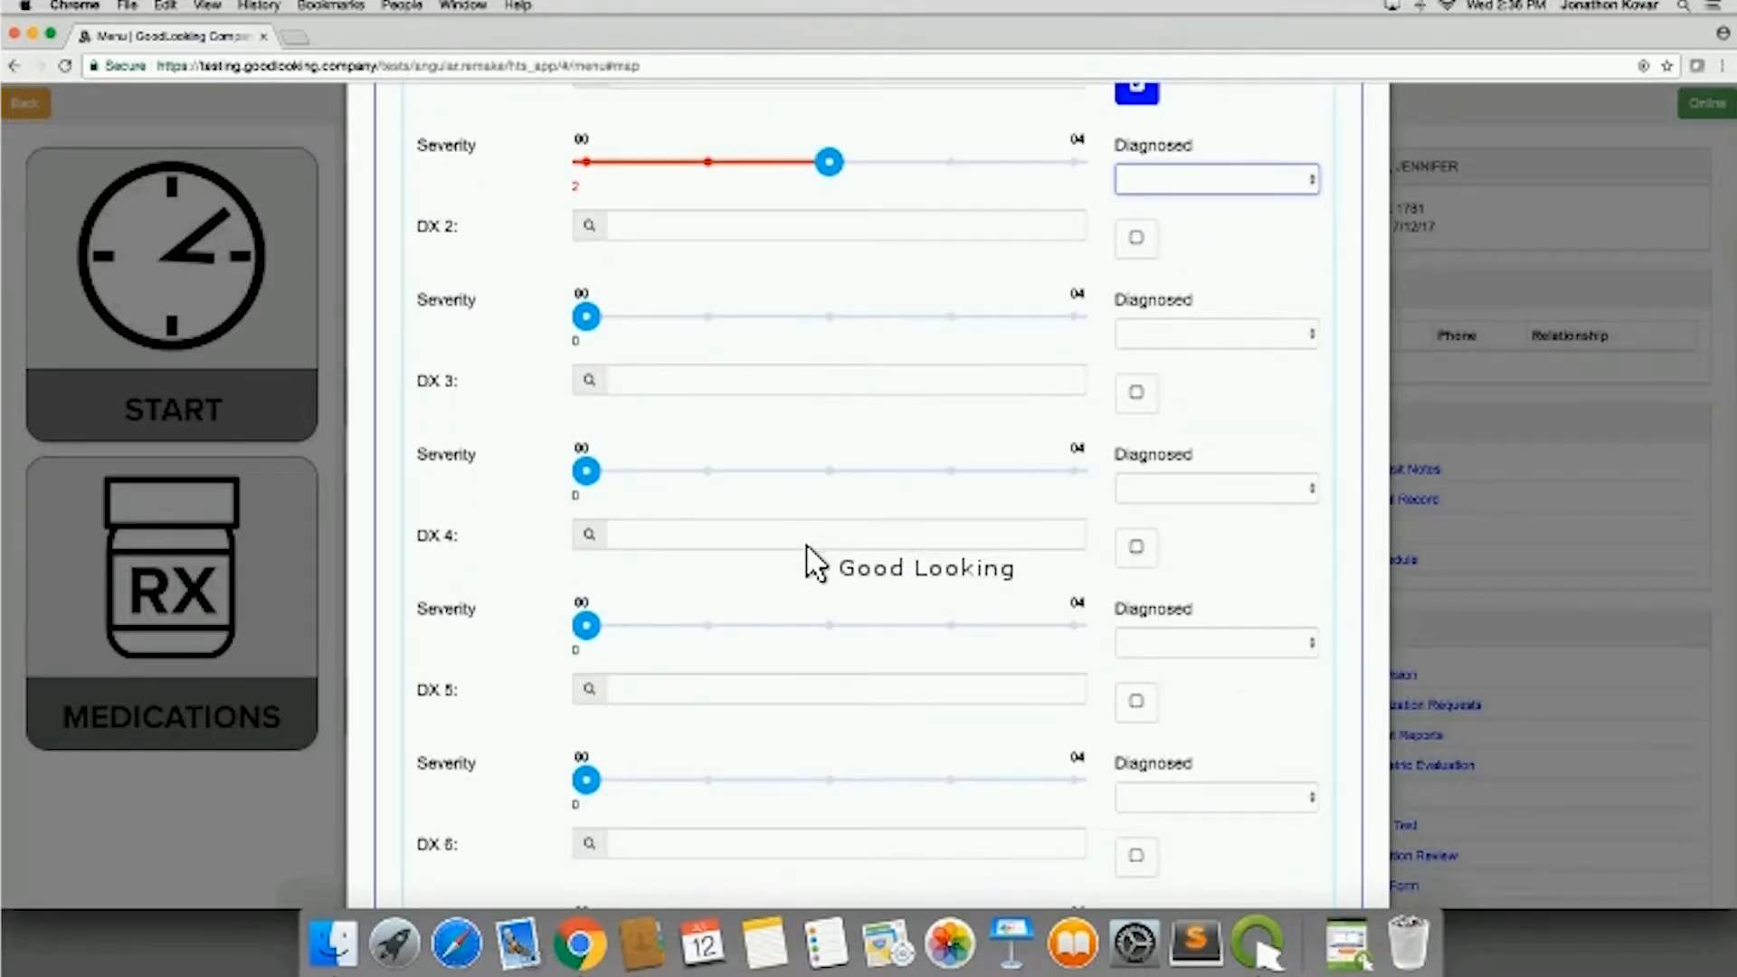
scroll(806, 554, "down", 3)
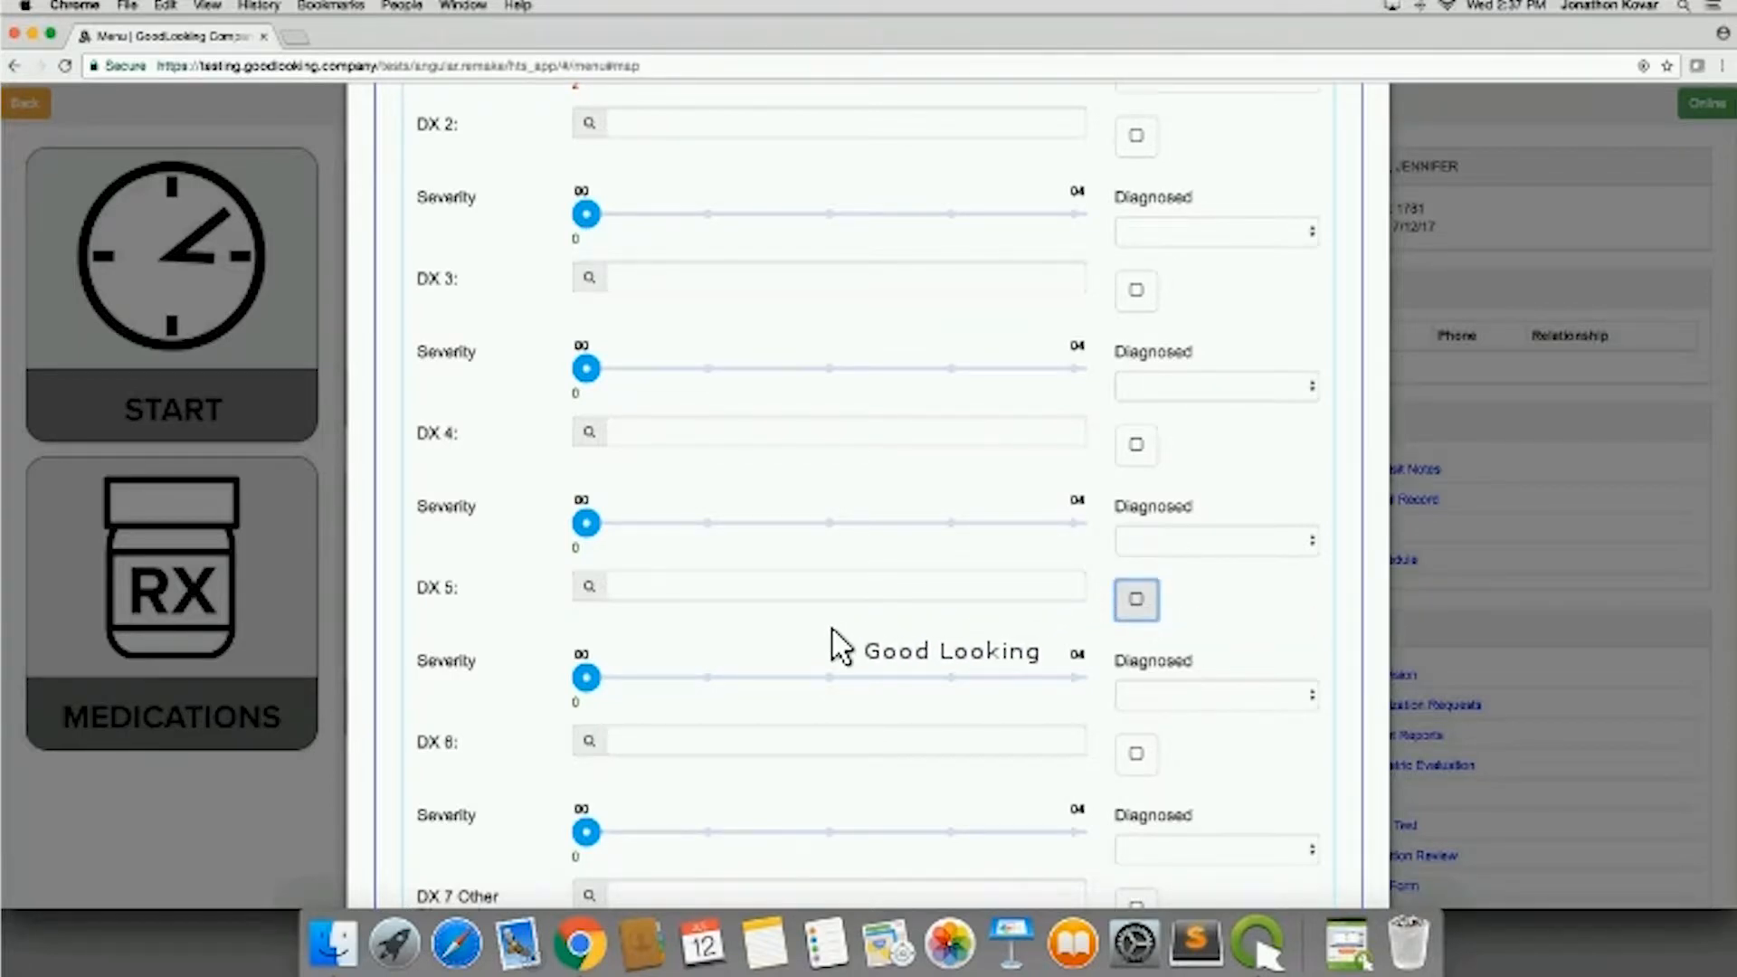
scroll(834, 630, "up", 3)
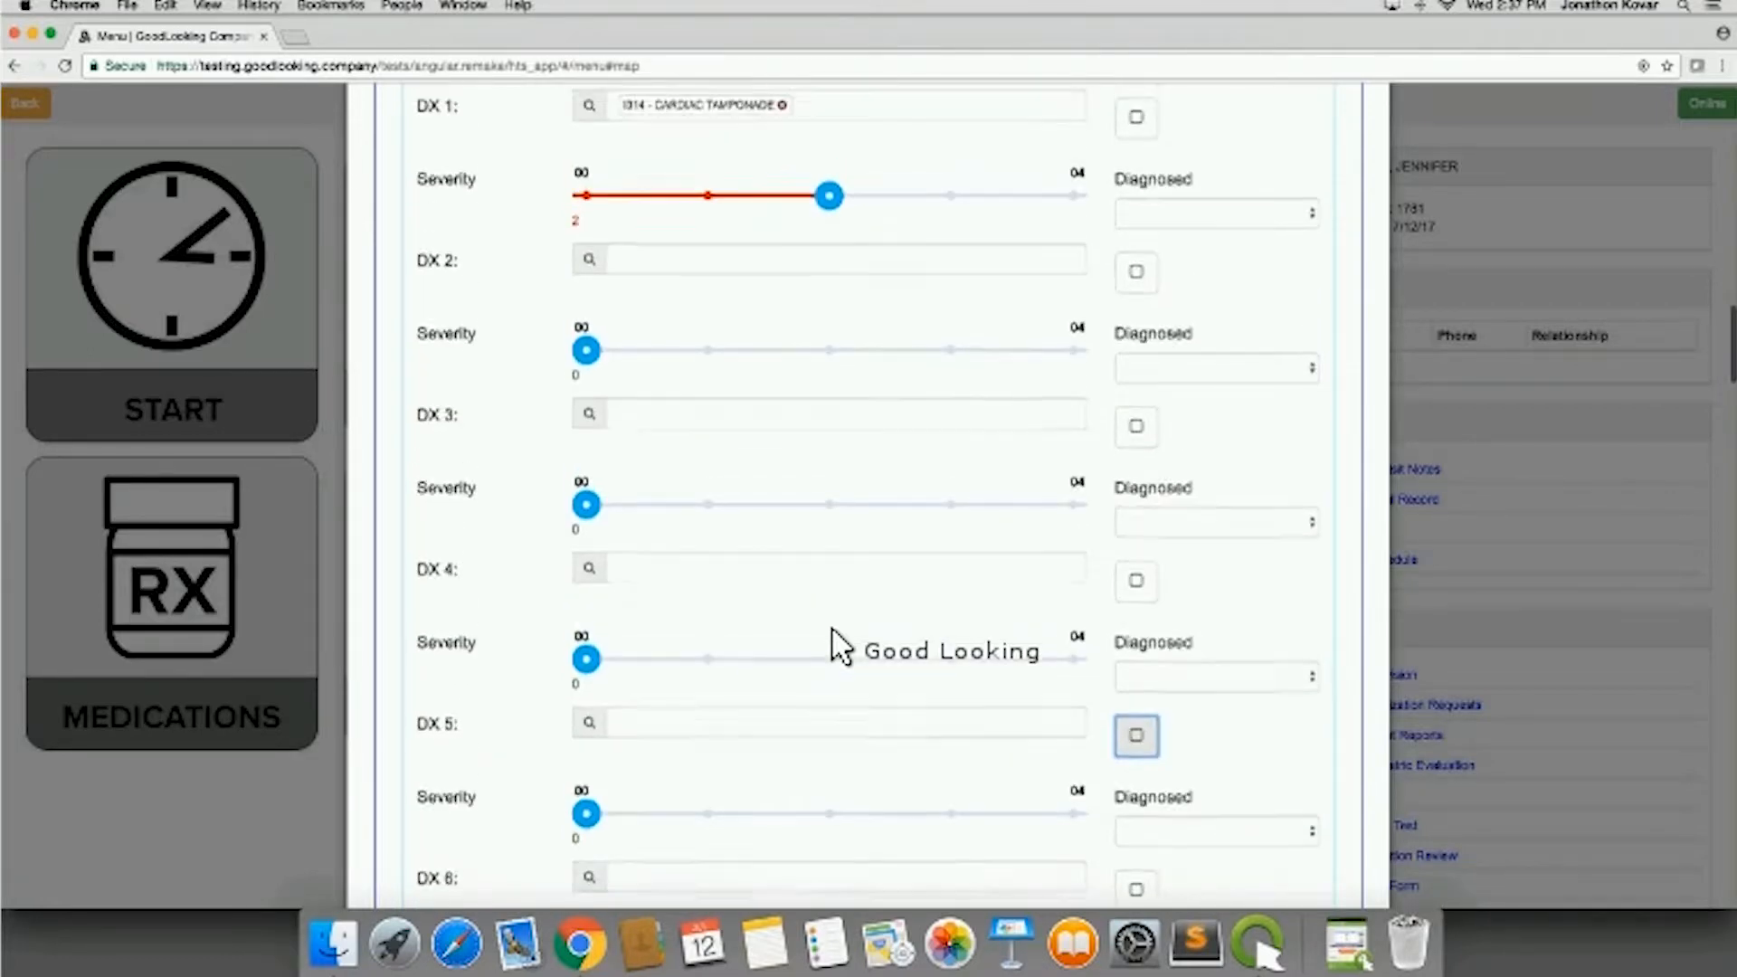
scroll(841, 644, "up", 3)
scroll(837, 637, "down", 5)
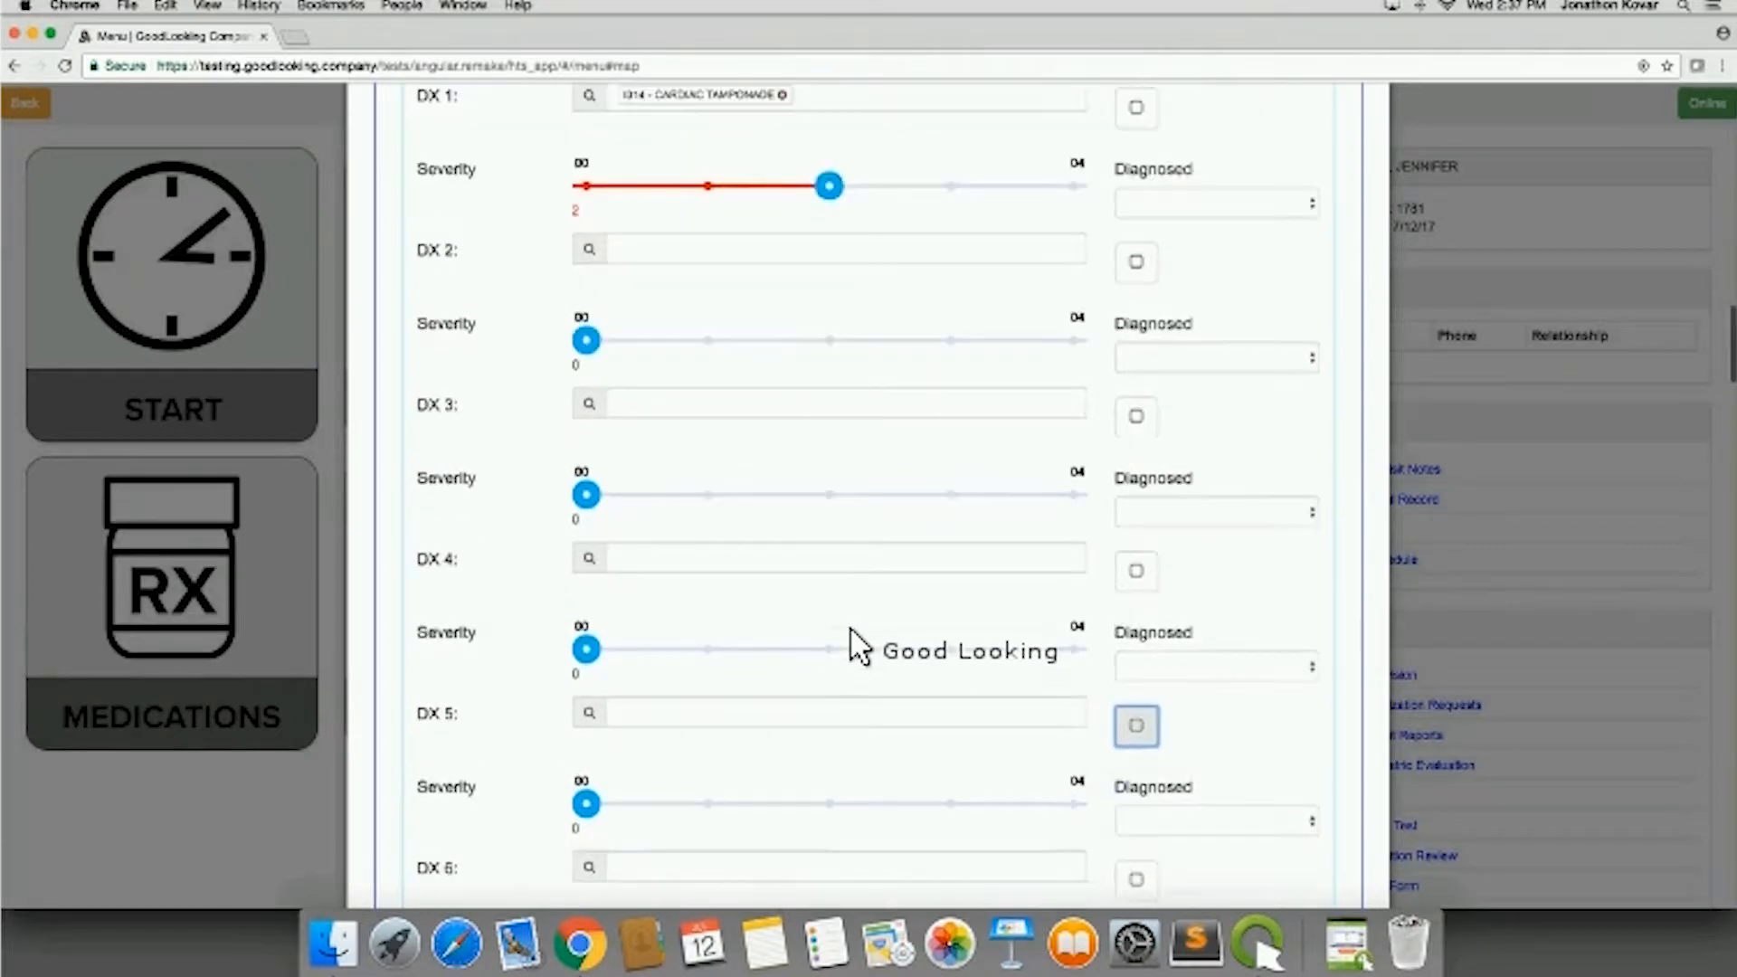
left_click(1137, 630)
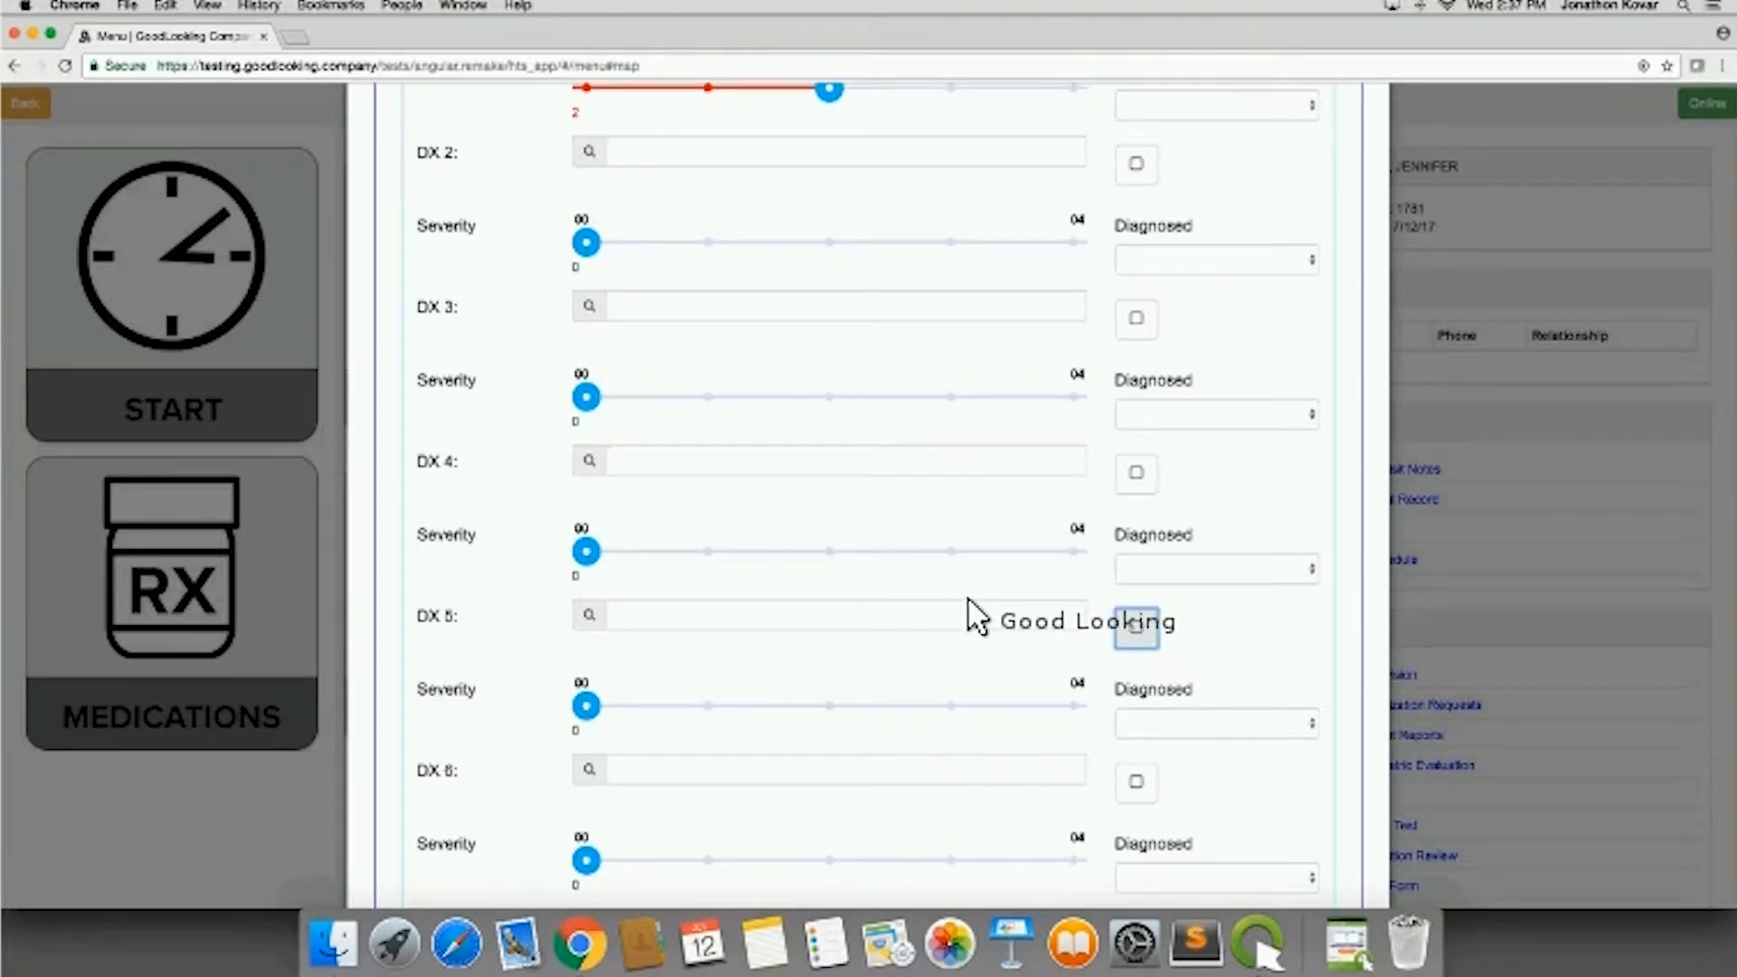
scroll(973, 609, "up", 5)
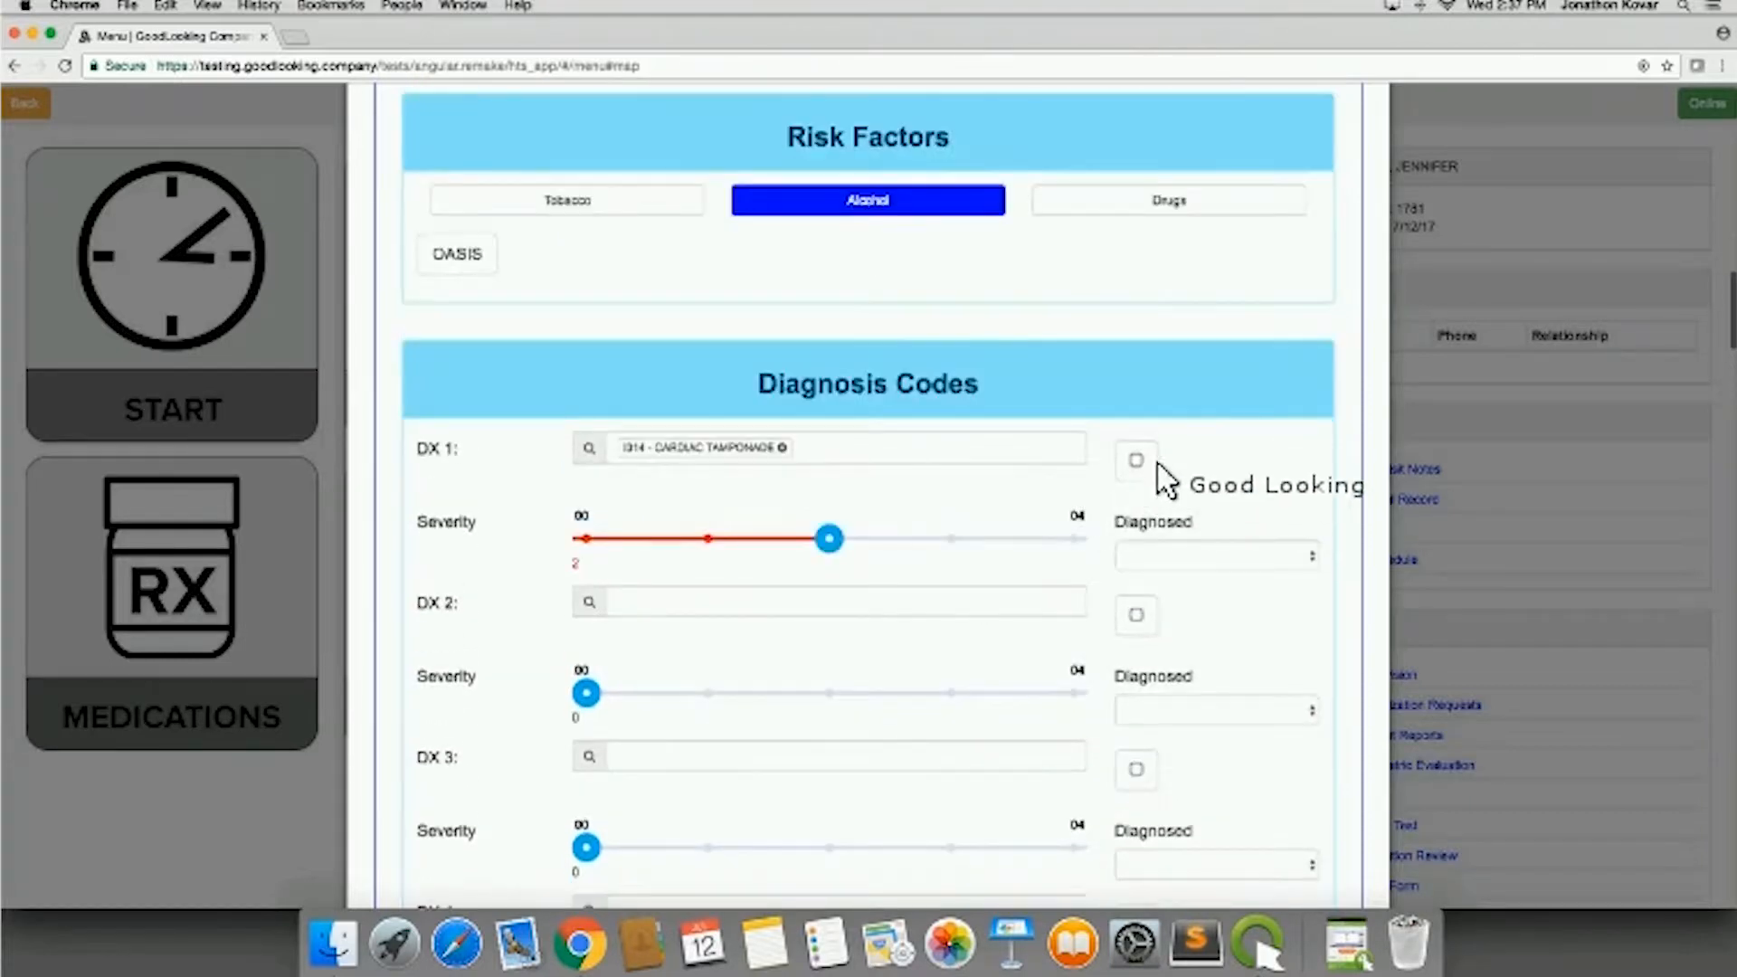
Step: Tick the checkbox beside DX 1 and look over the remaining diagnosis, procedure and comorbidity fields under Diagnosis Codes
left_click(1143, 458)
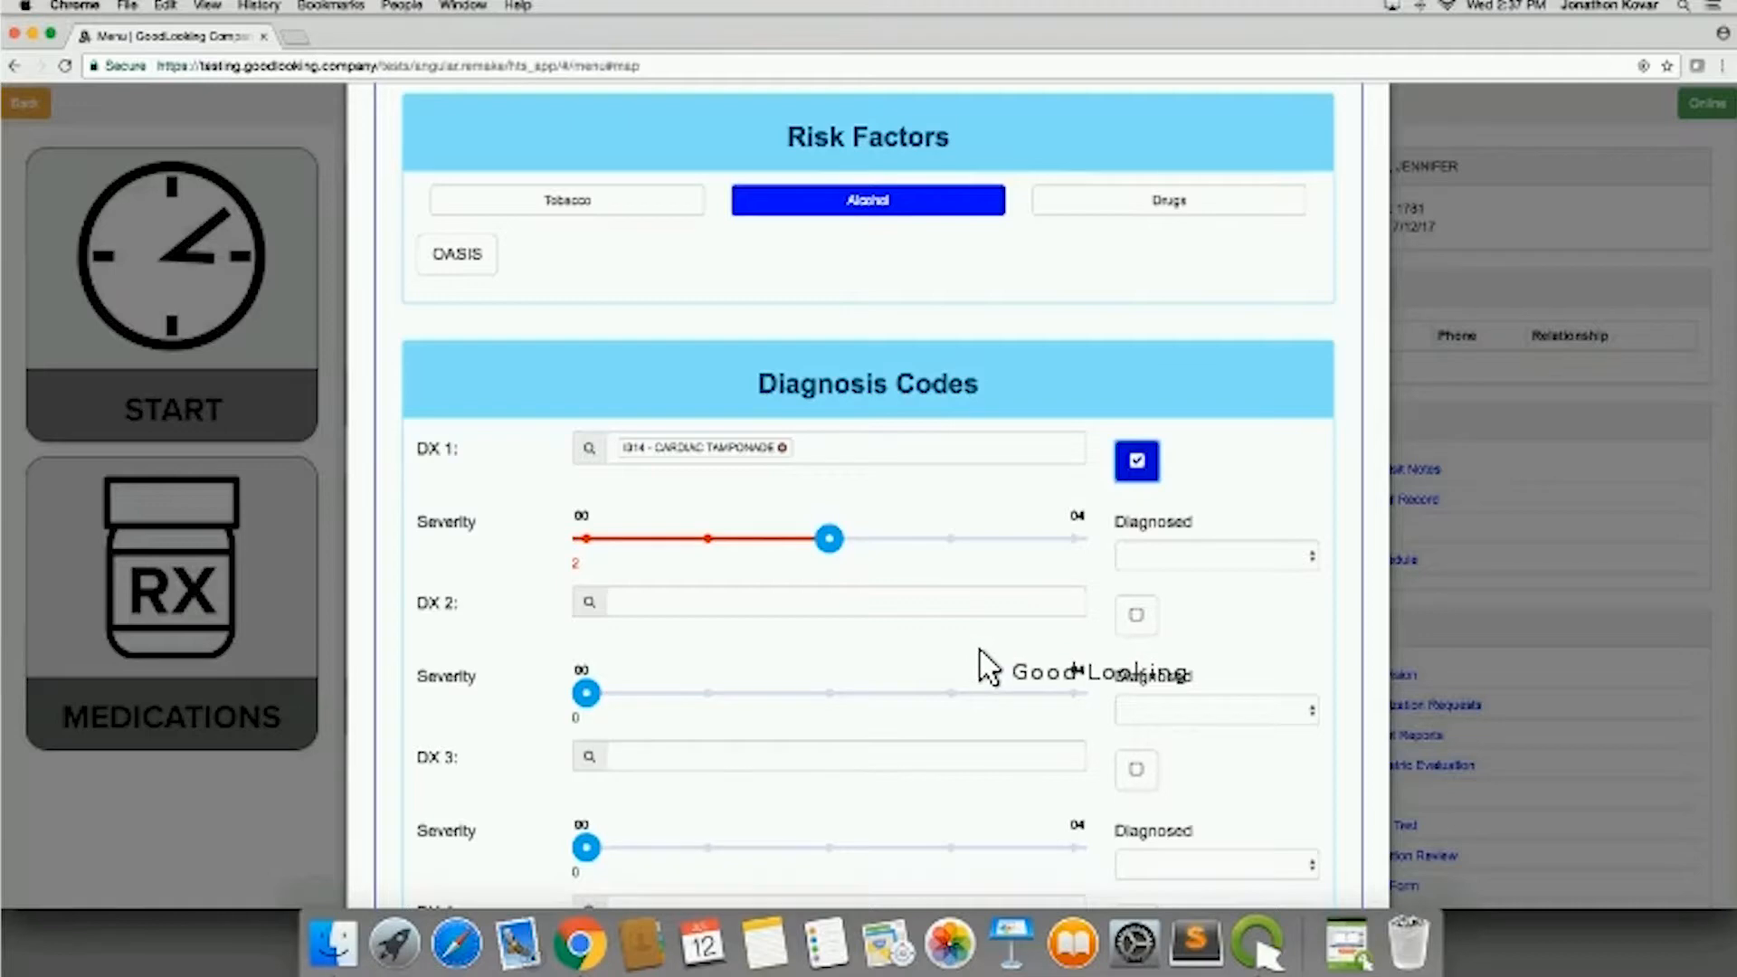
scroll(981, 651, "down", 6)
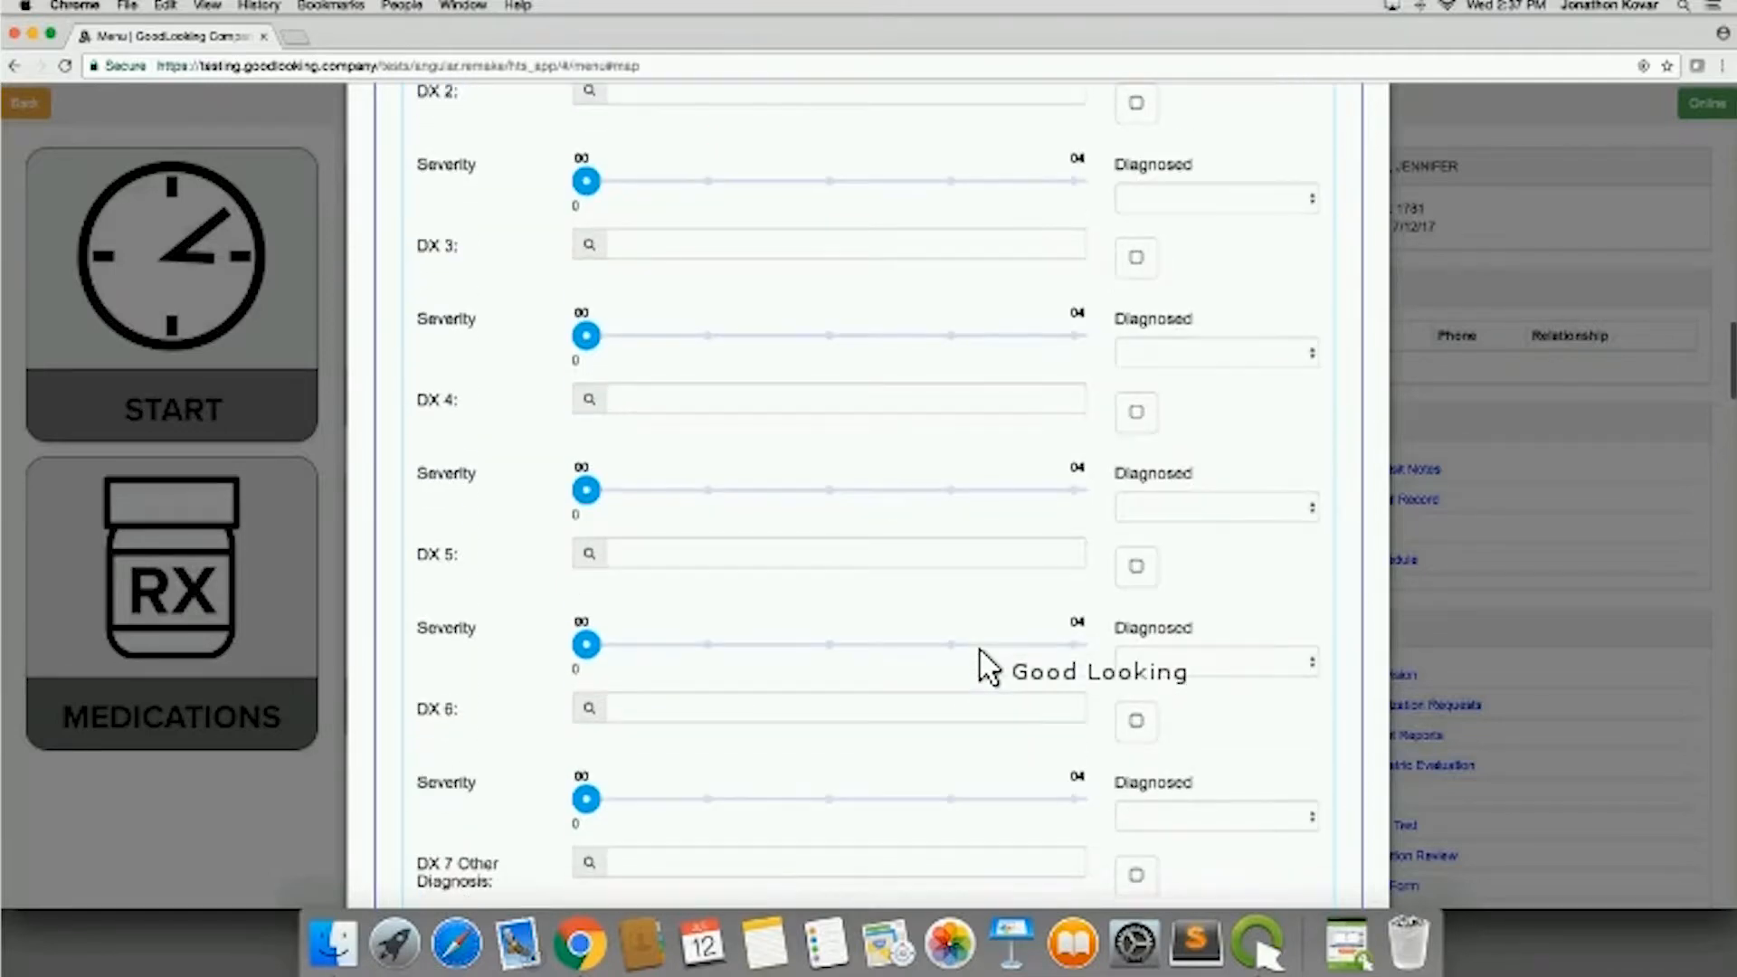
scroll(980, 652, "down", 7)
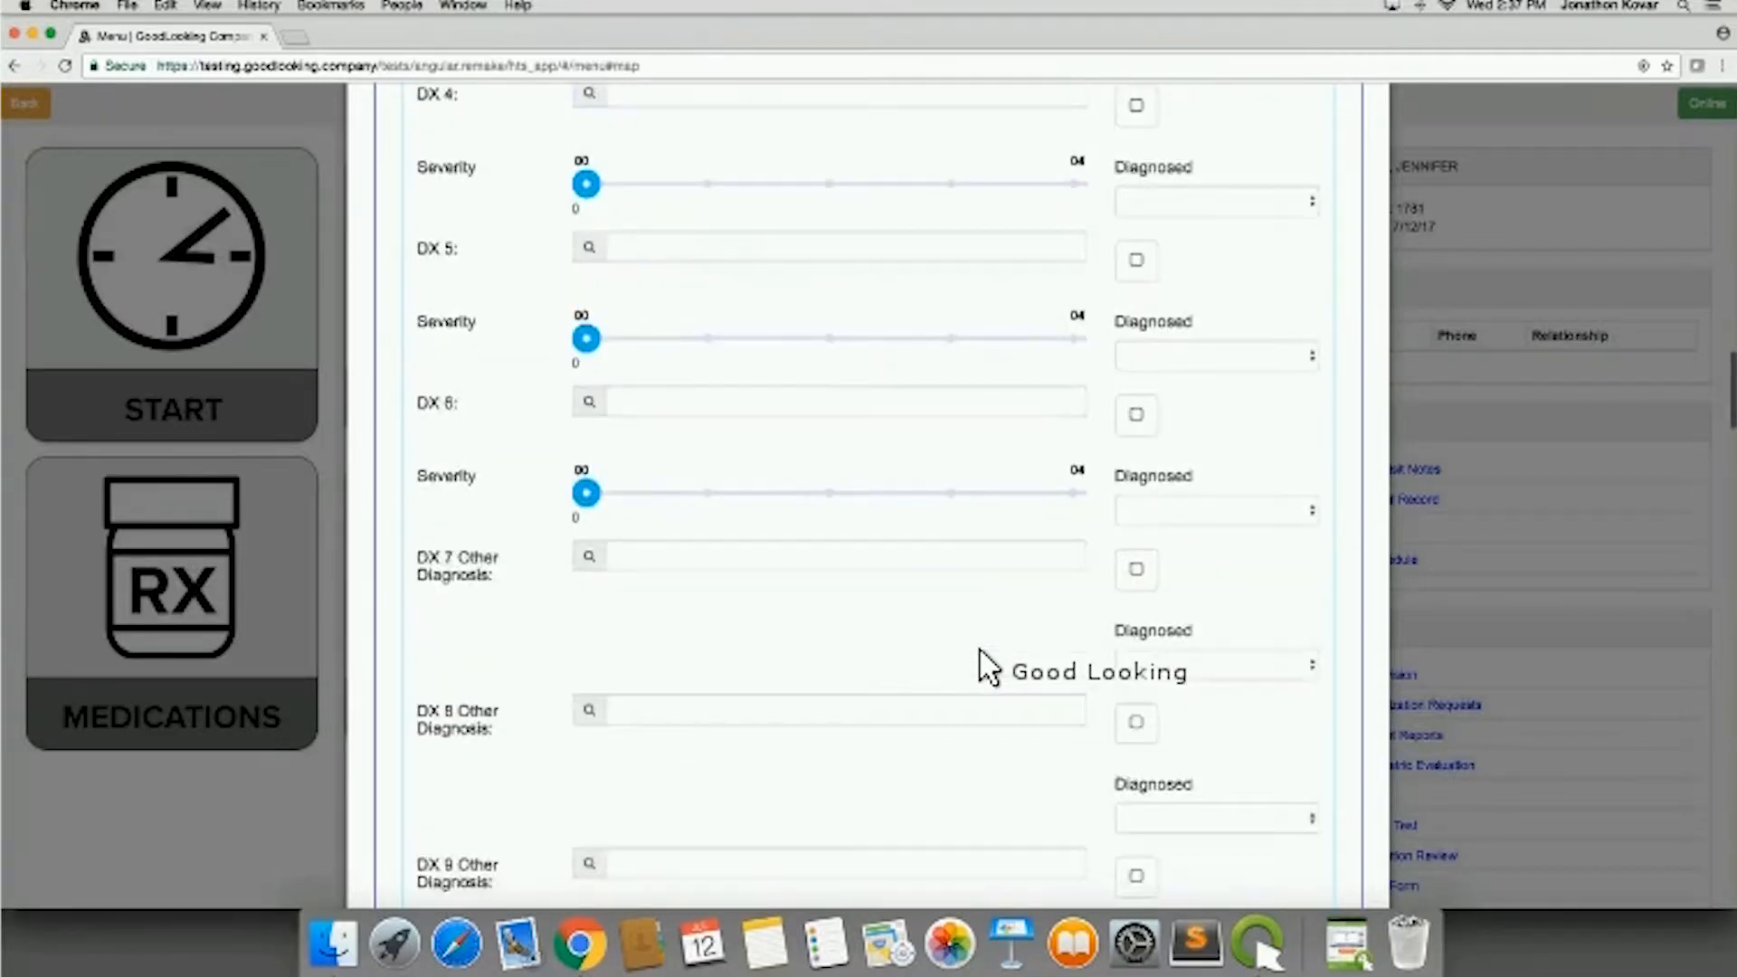
scroll(981, 651, "down", 5)
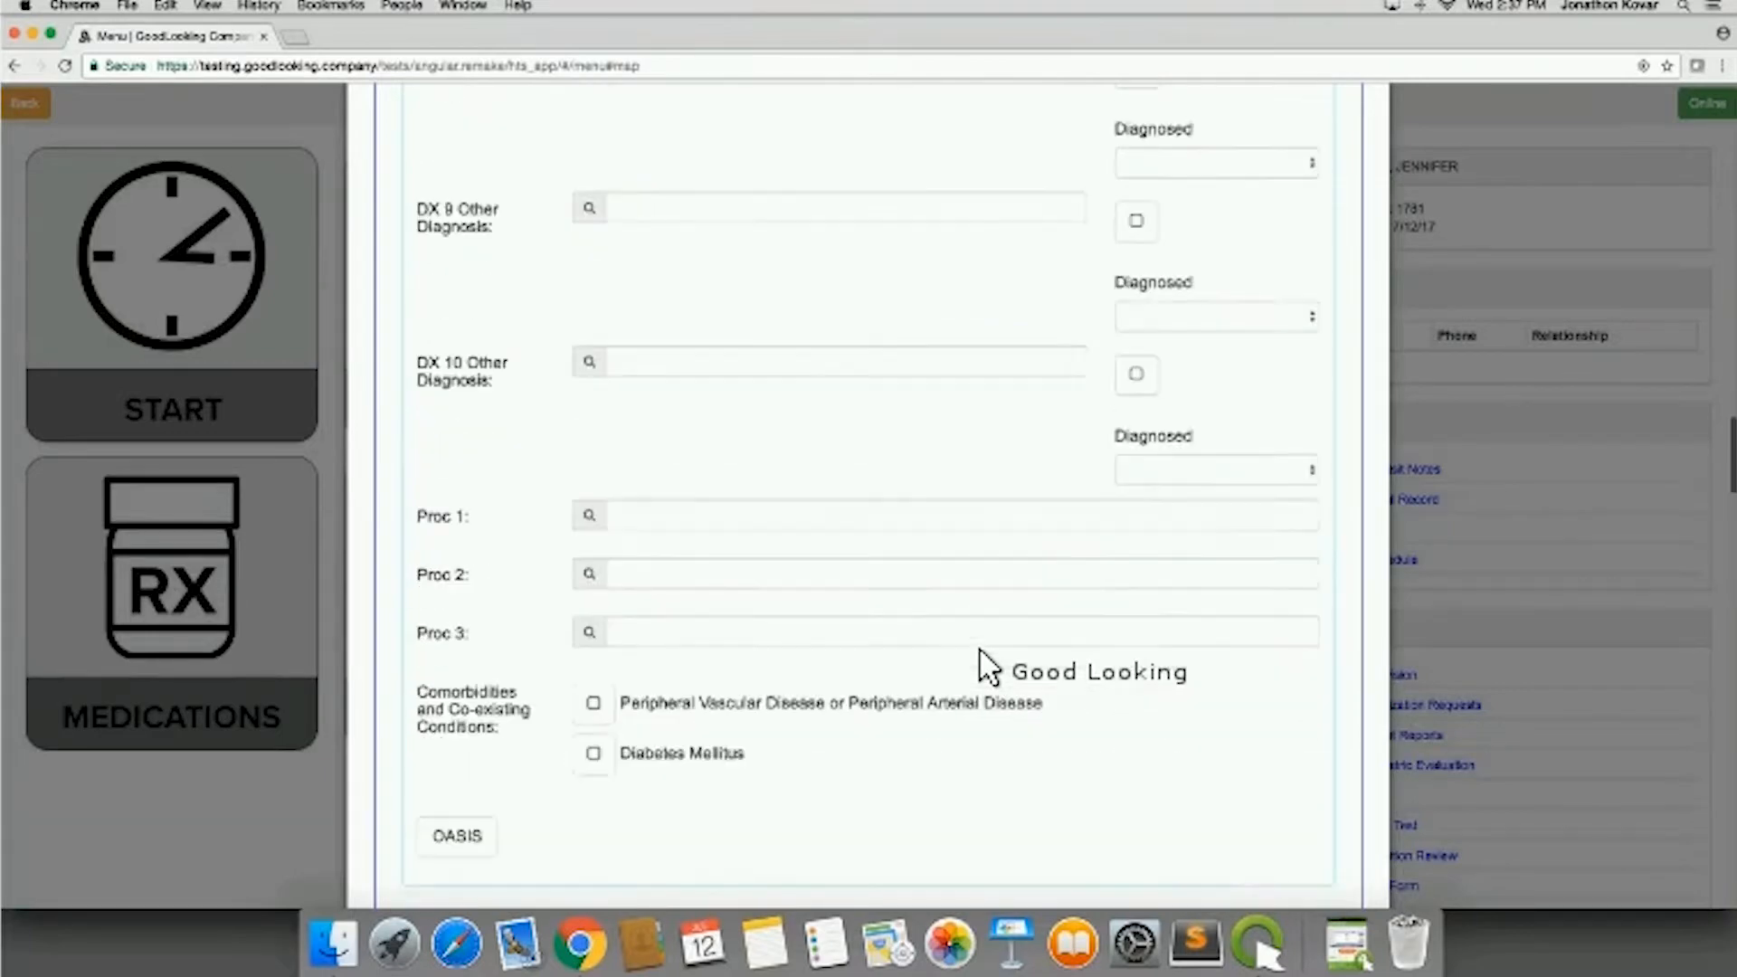
scroll(986, 665, "down", 4)
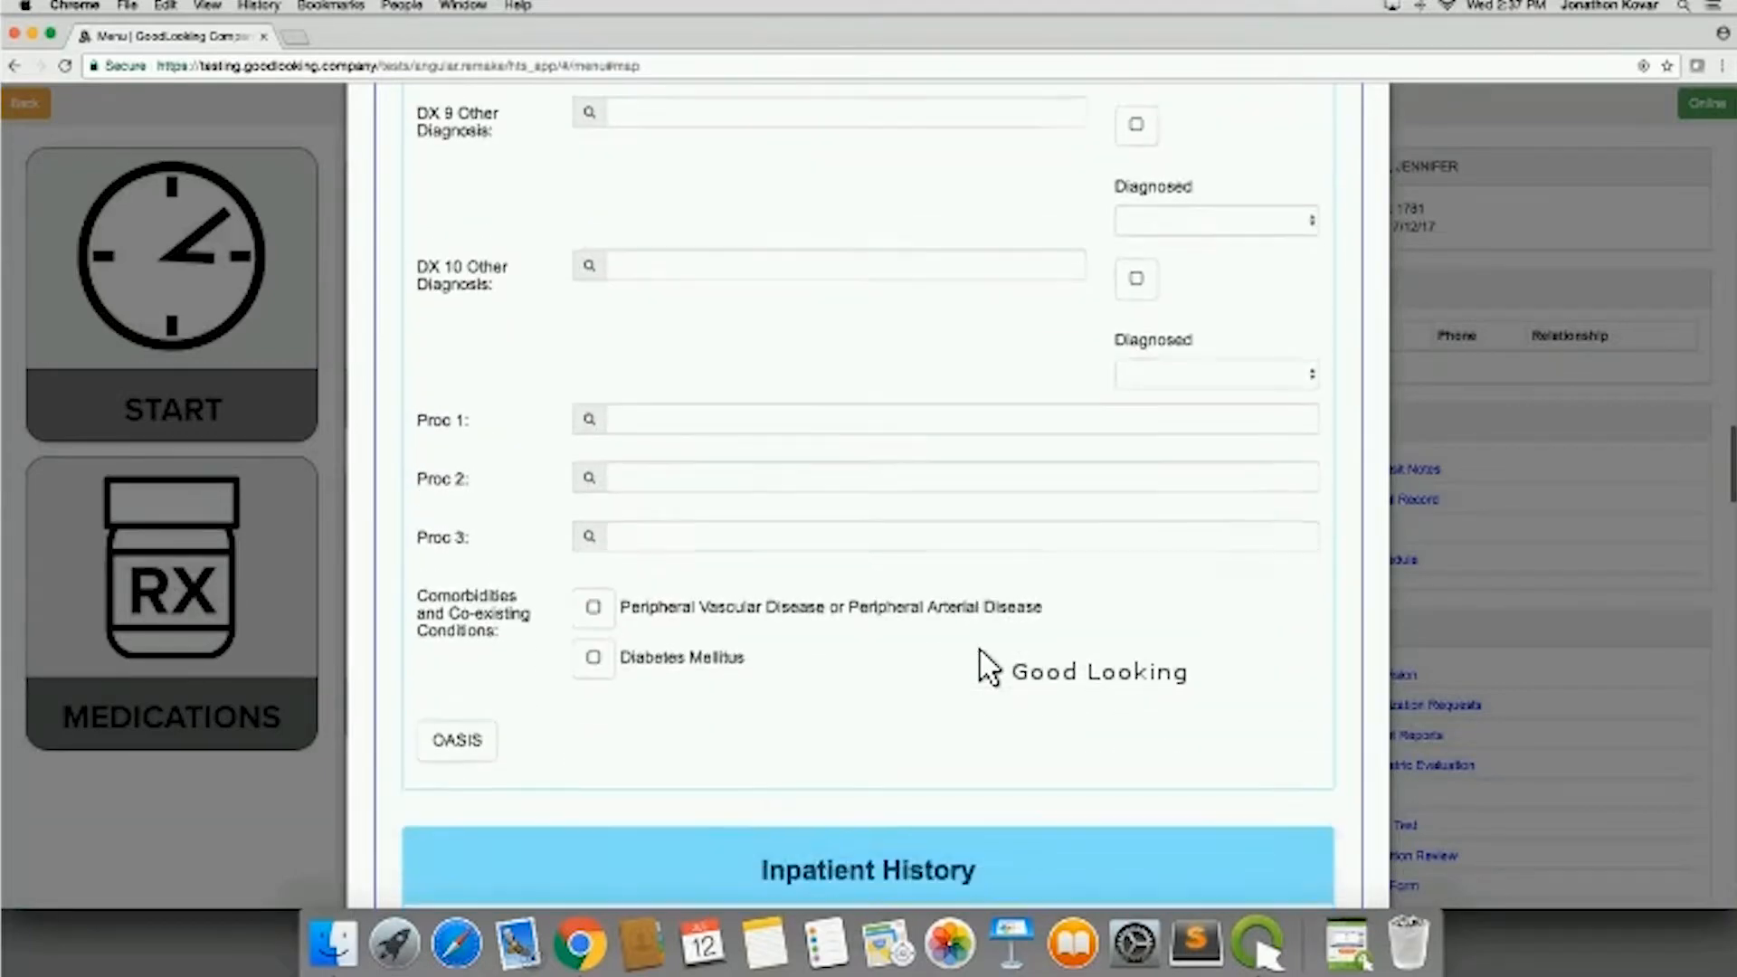
Step: Examine the rest of Health History, from Inpatient History and Prior Conditions to Inpatient Diagnosis and Prior Functioning ADL/IADL
scroll(986, 668, "down", 4)
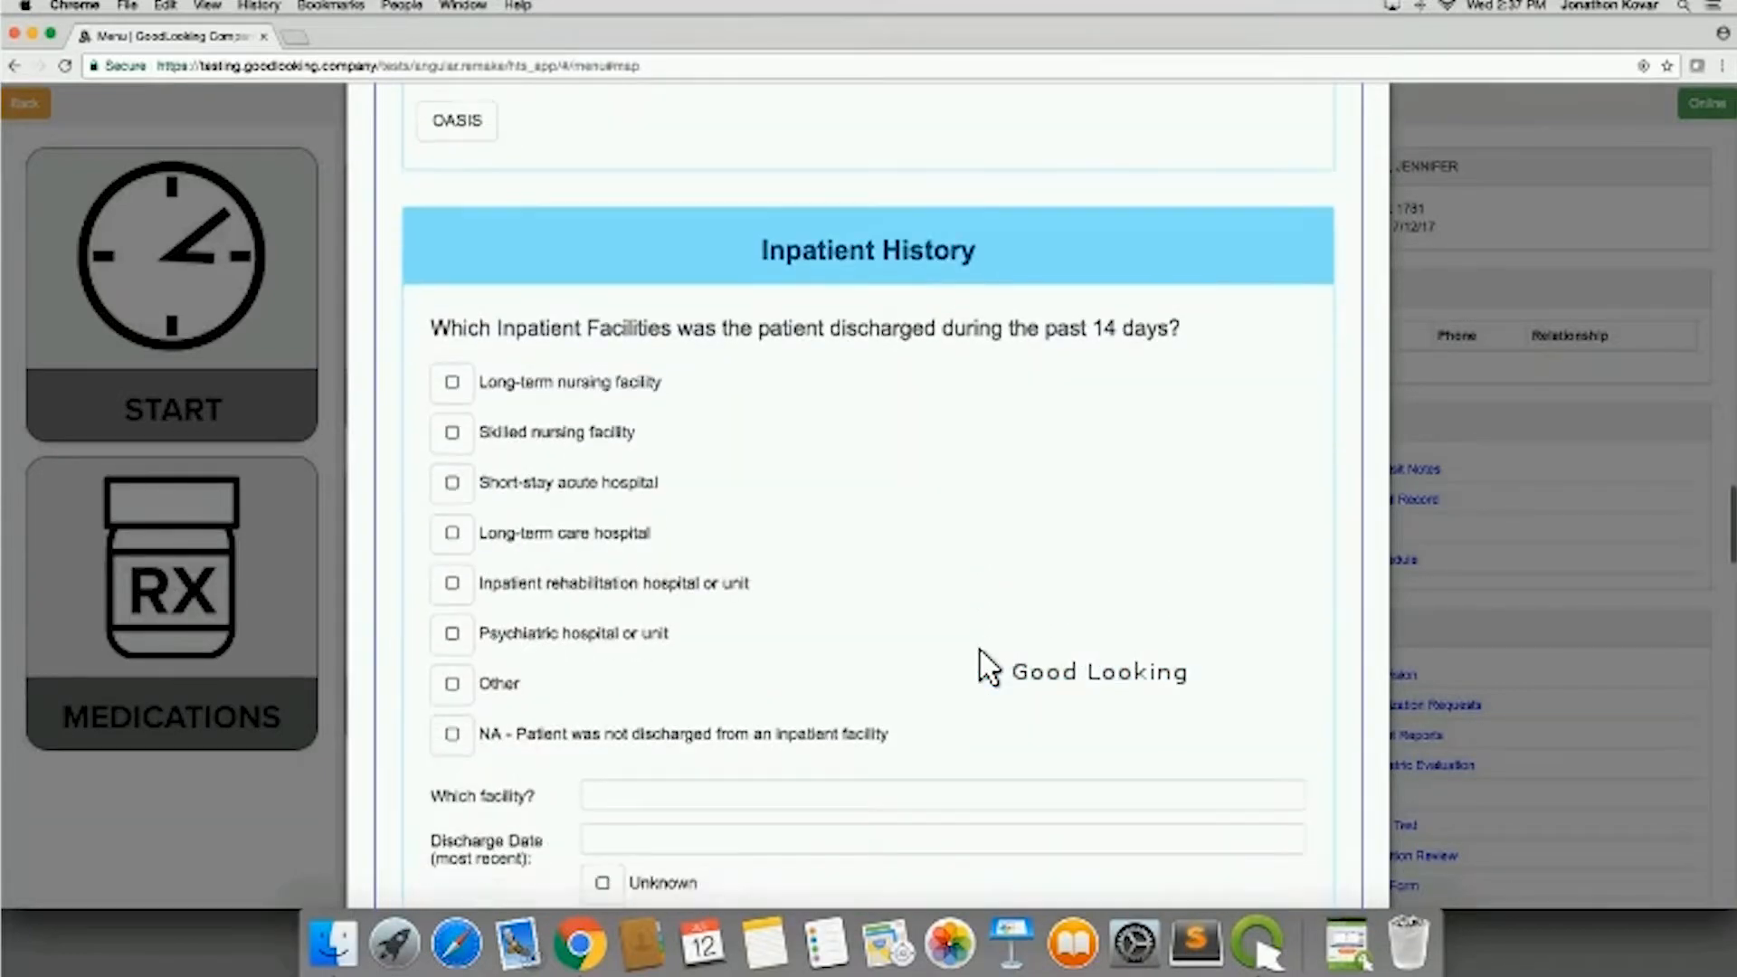
scroll(990, 668, "down", 3)
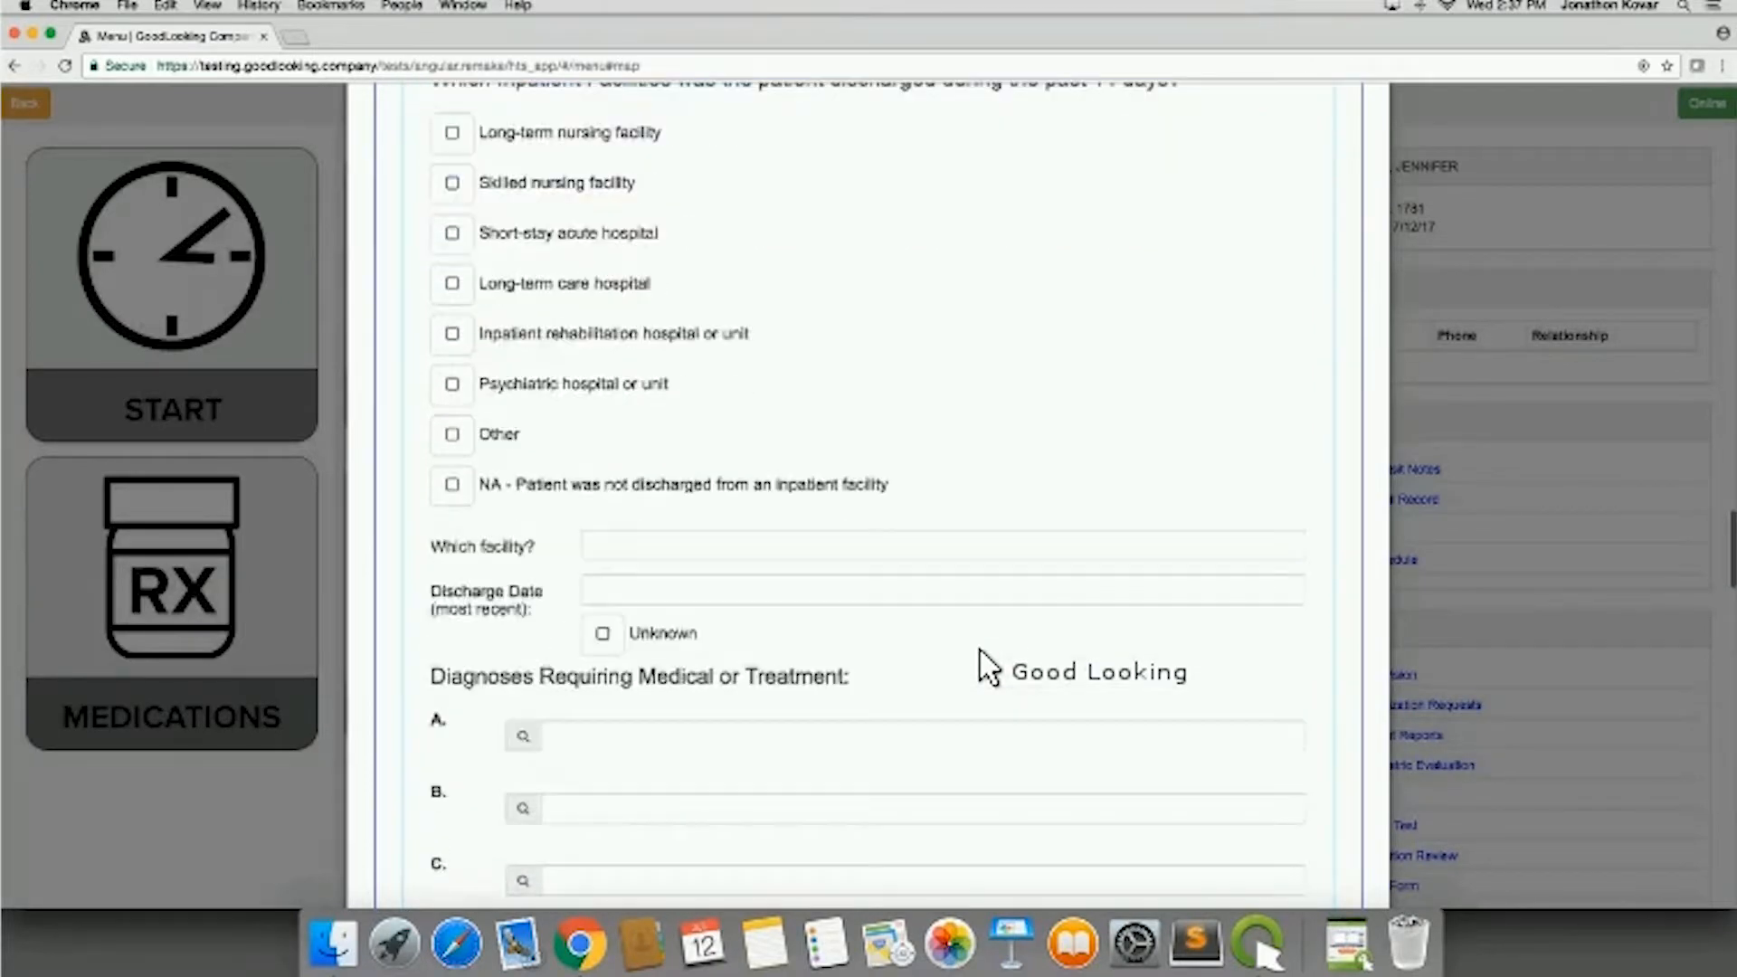
scroll(986, 668, "down", 10)
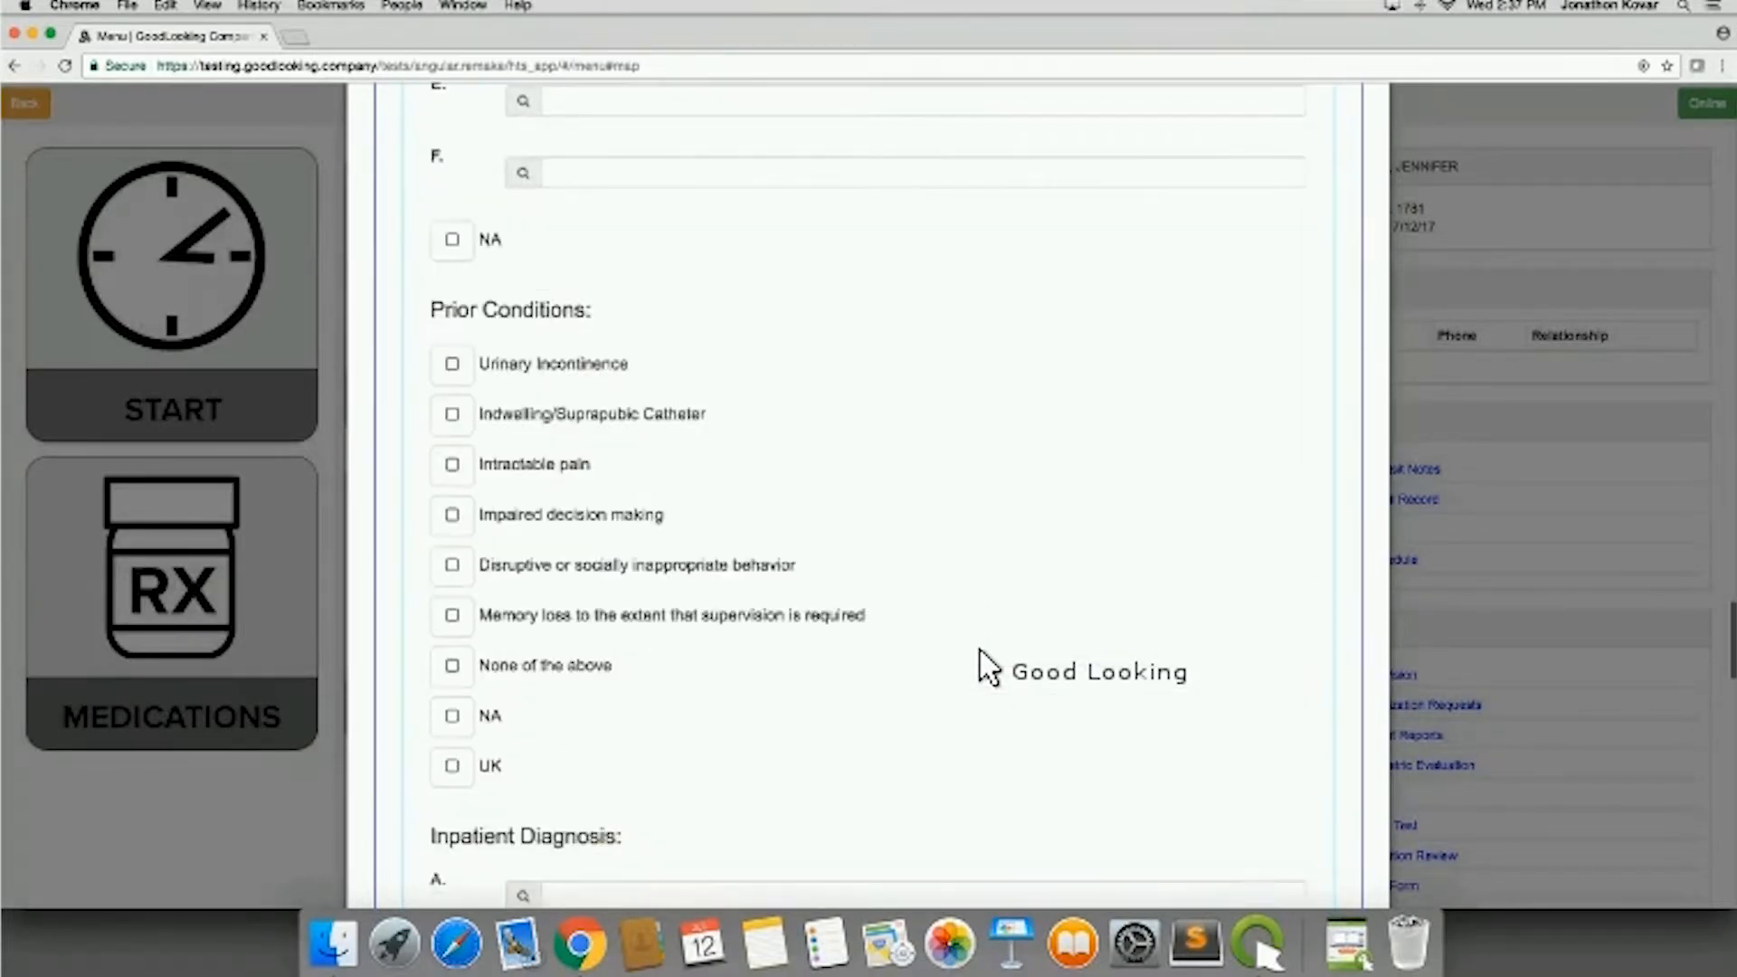
scroll(986, 668, "down", 10)
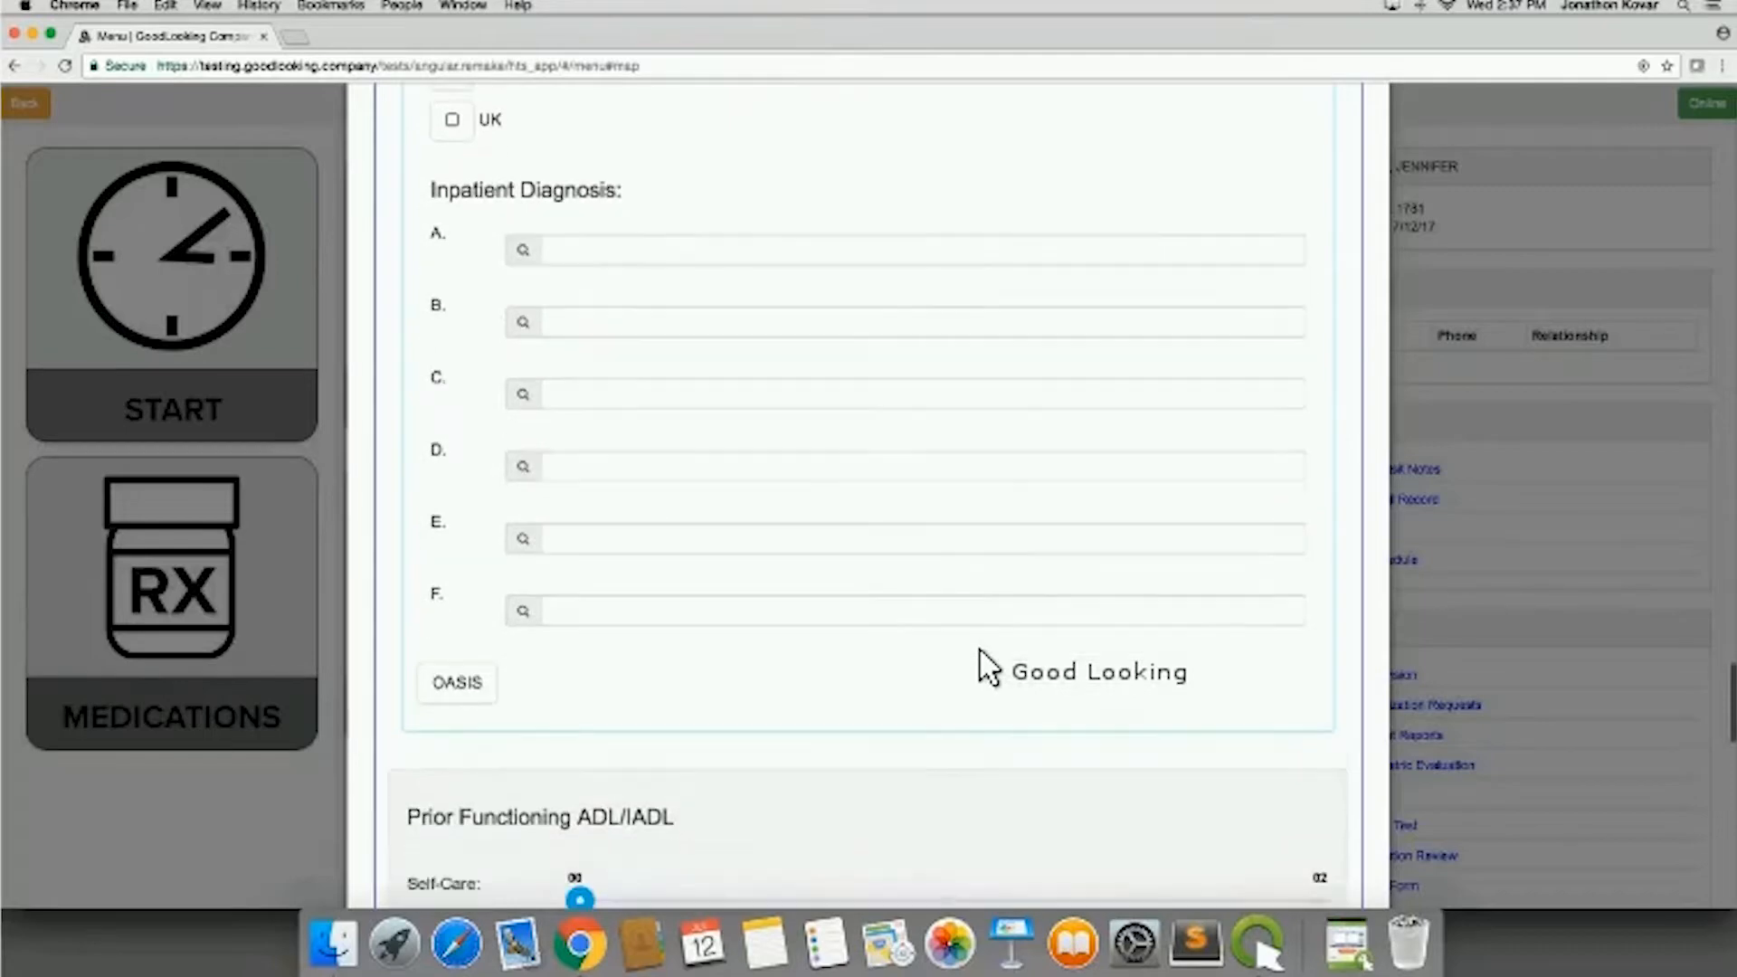
scroll(989, 668, "down", 2)
scroll(989, 668, "down", 5)
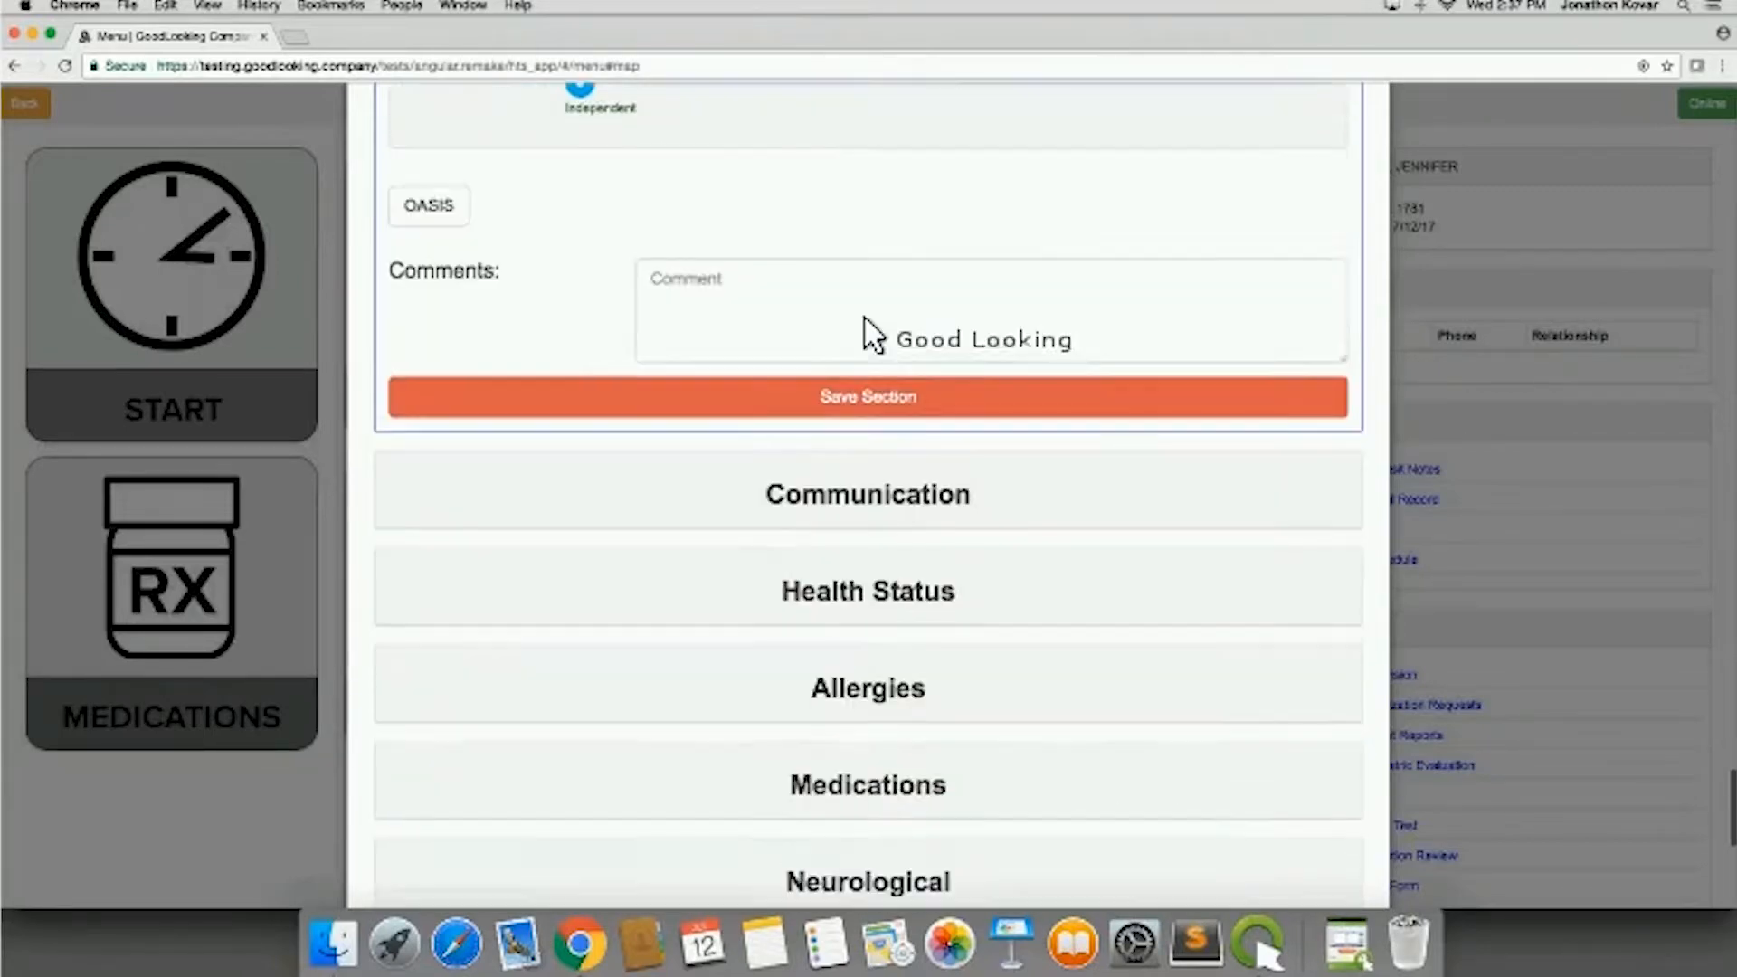
scroll(939, 473, "down", 1)
scroll(941, 475, "down", 1)
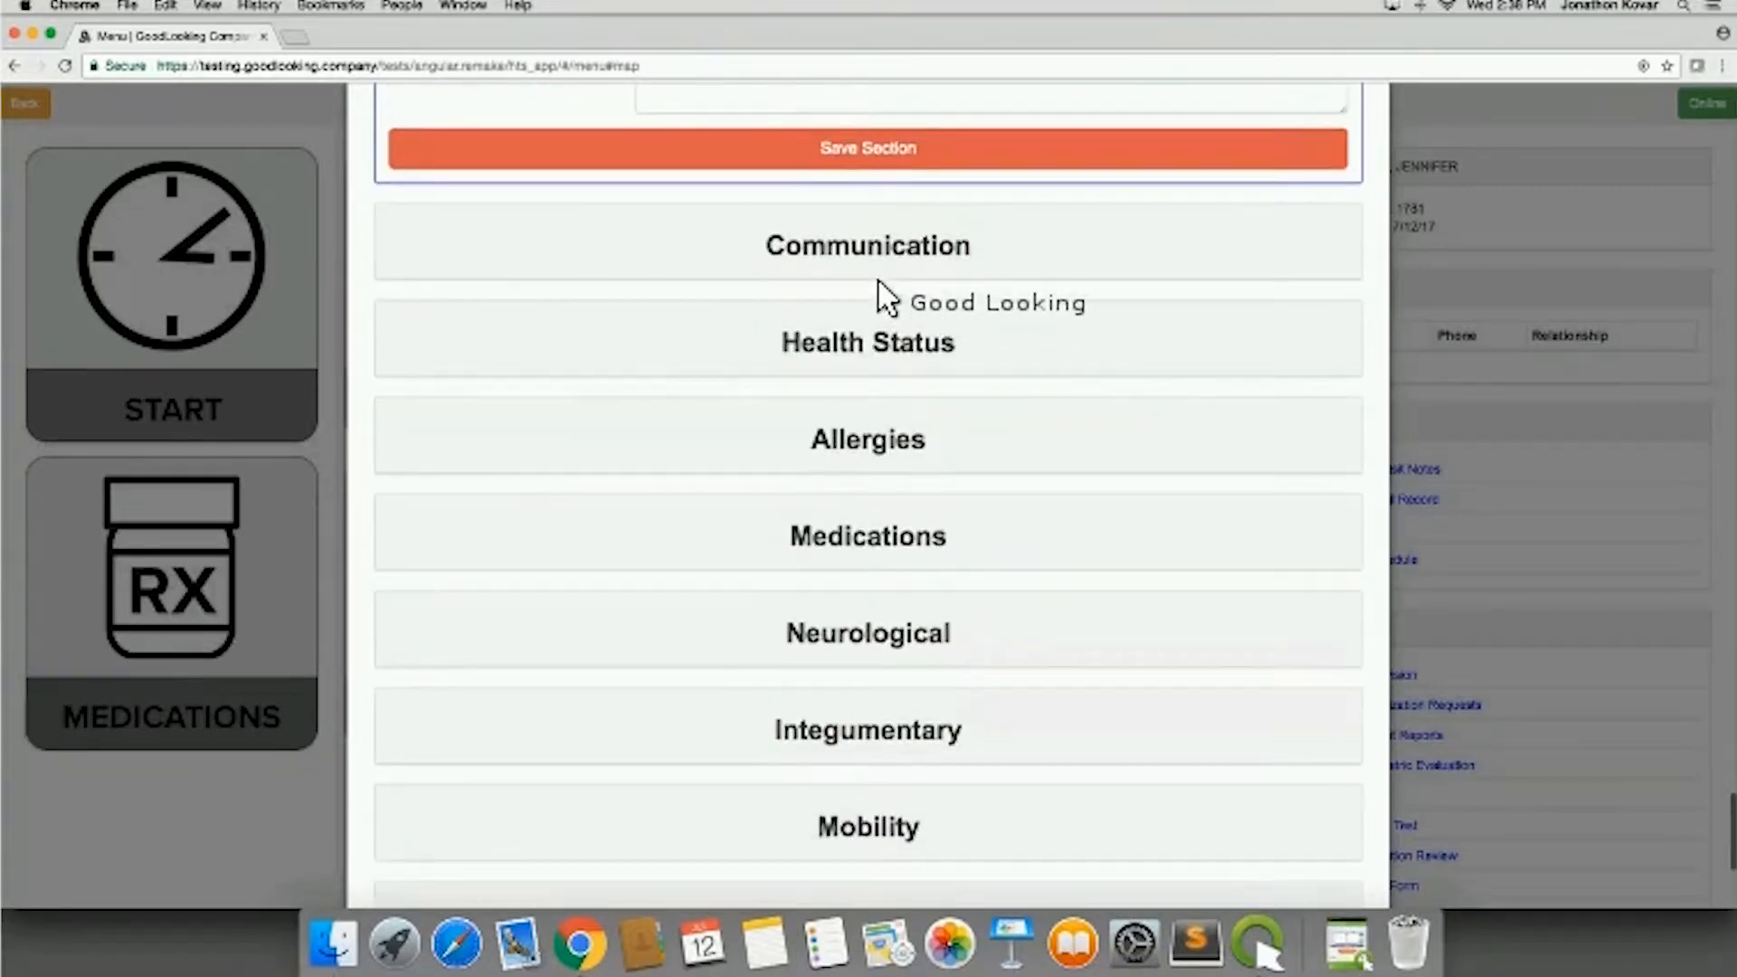
Step: Open the Communication section and review its vision, hearing, verbal understanding, speech and telephone use ratings
left_click(868, 244)
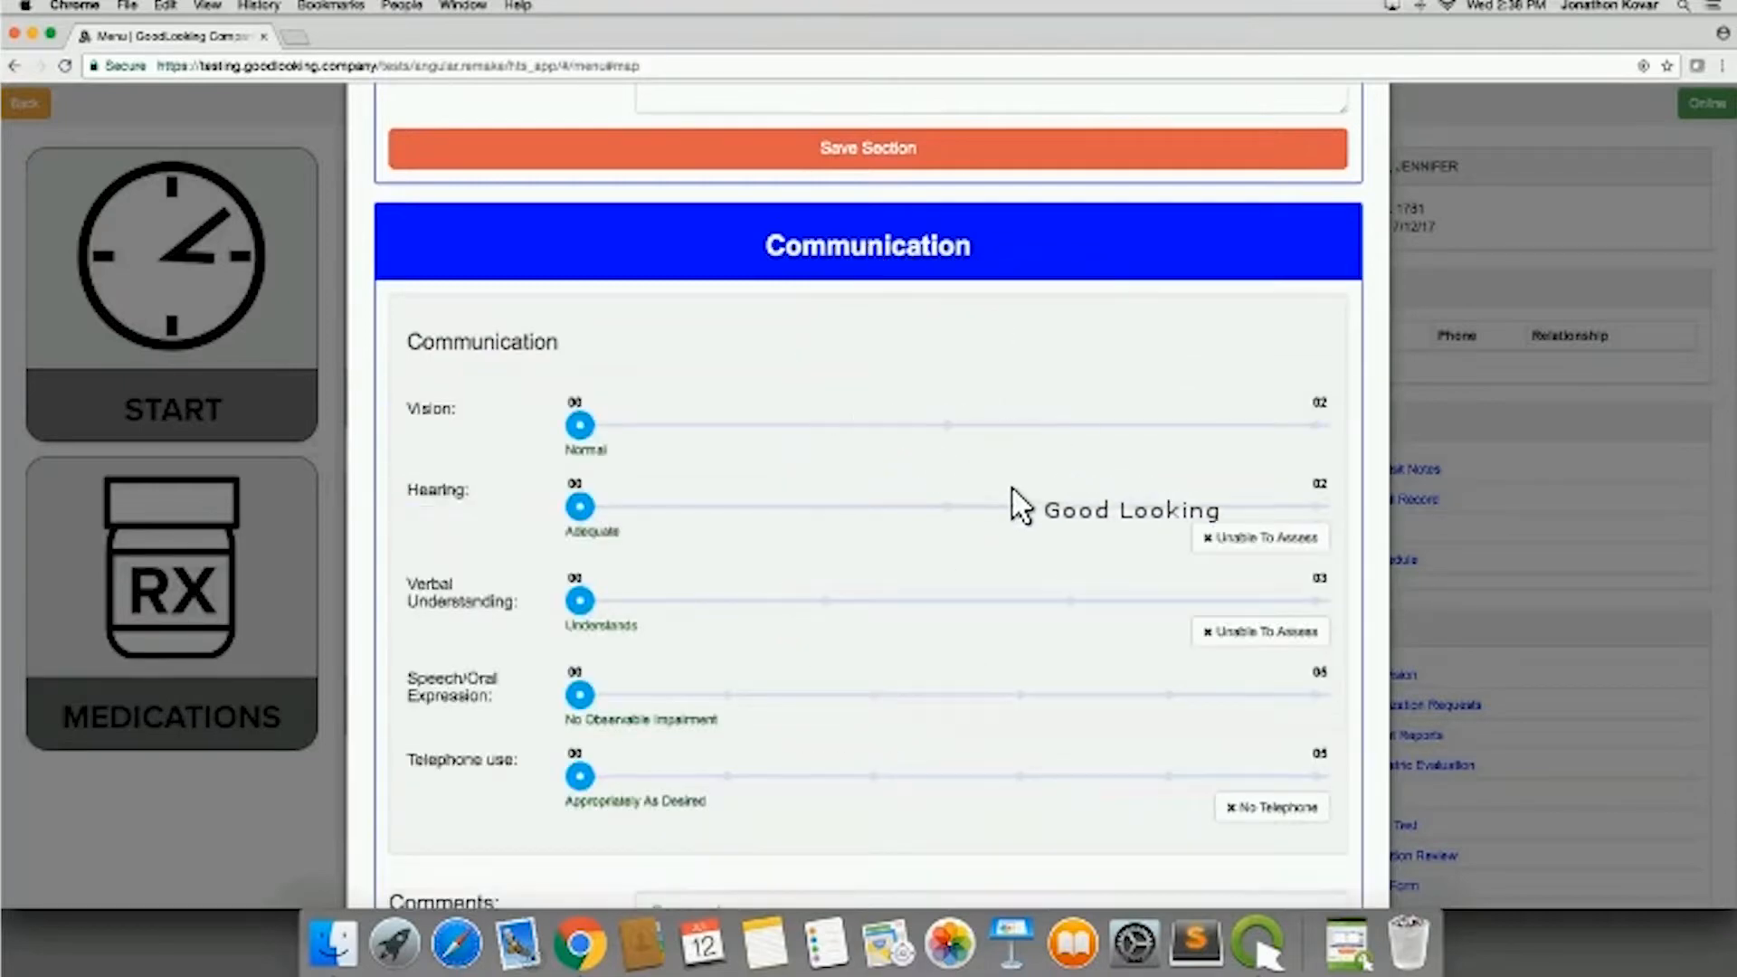
scroll(1040, 516, "down", 4)
scroll(1038, 503, "down", 4)
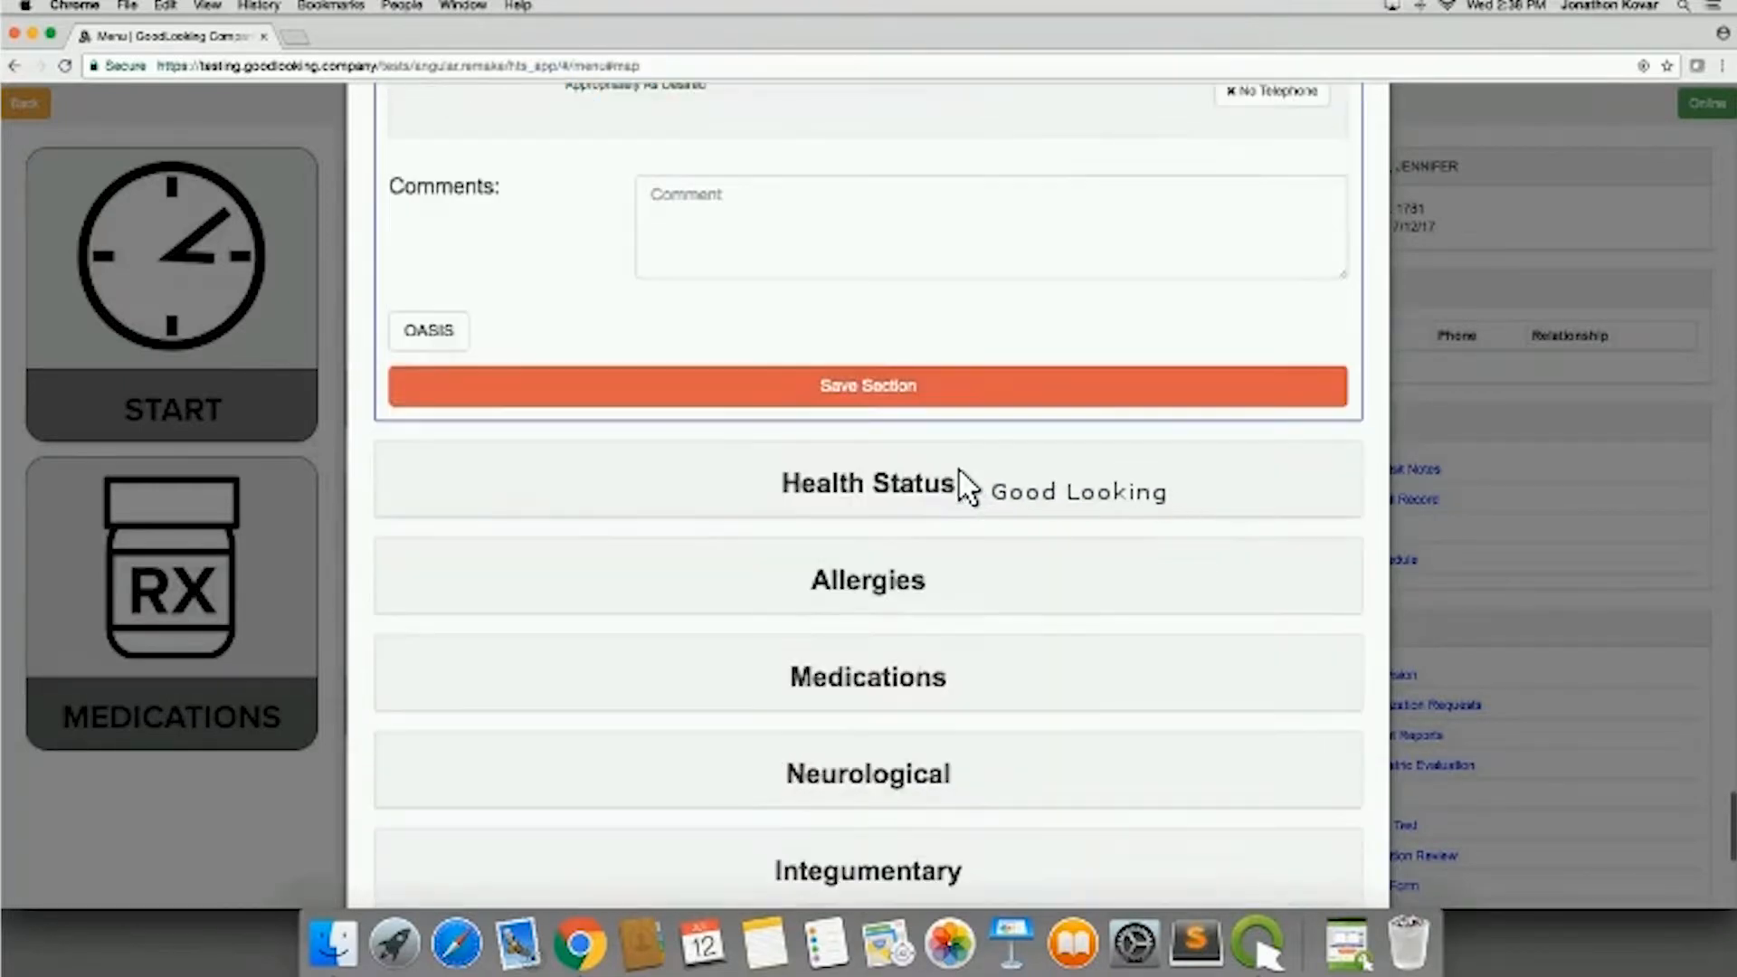
Step: Open the Health Status section, view the blood pressure entry form, and close it without entering readings
left_click(941, 462)
scroll(989, 731, "down", 2)
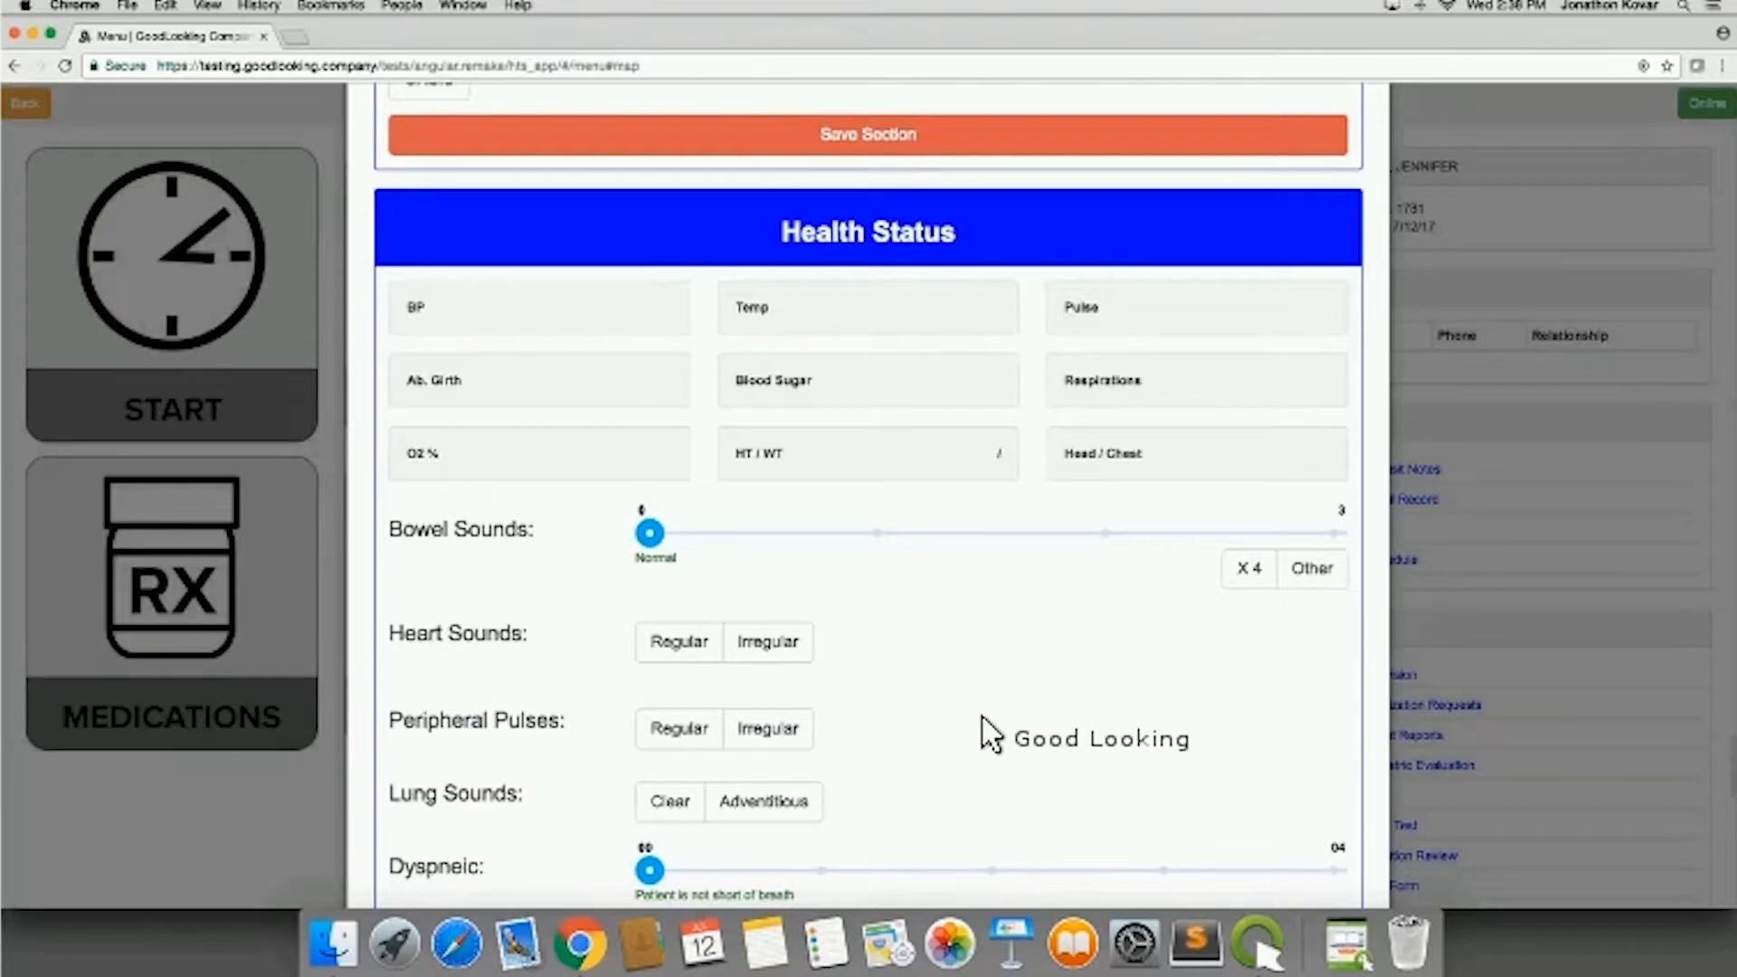
scroll(993, 731, "down", 1)
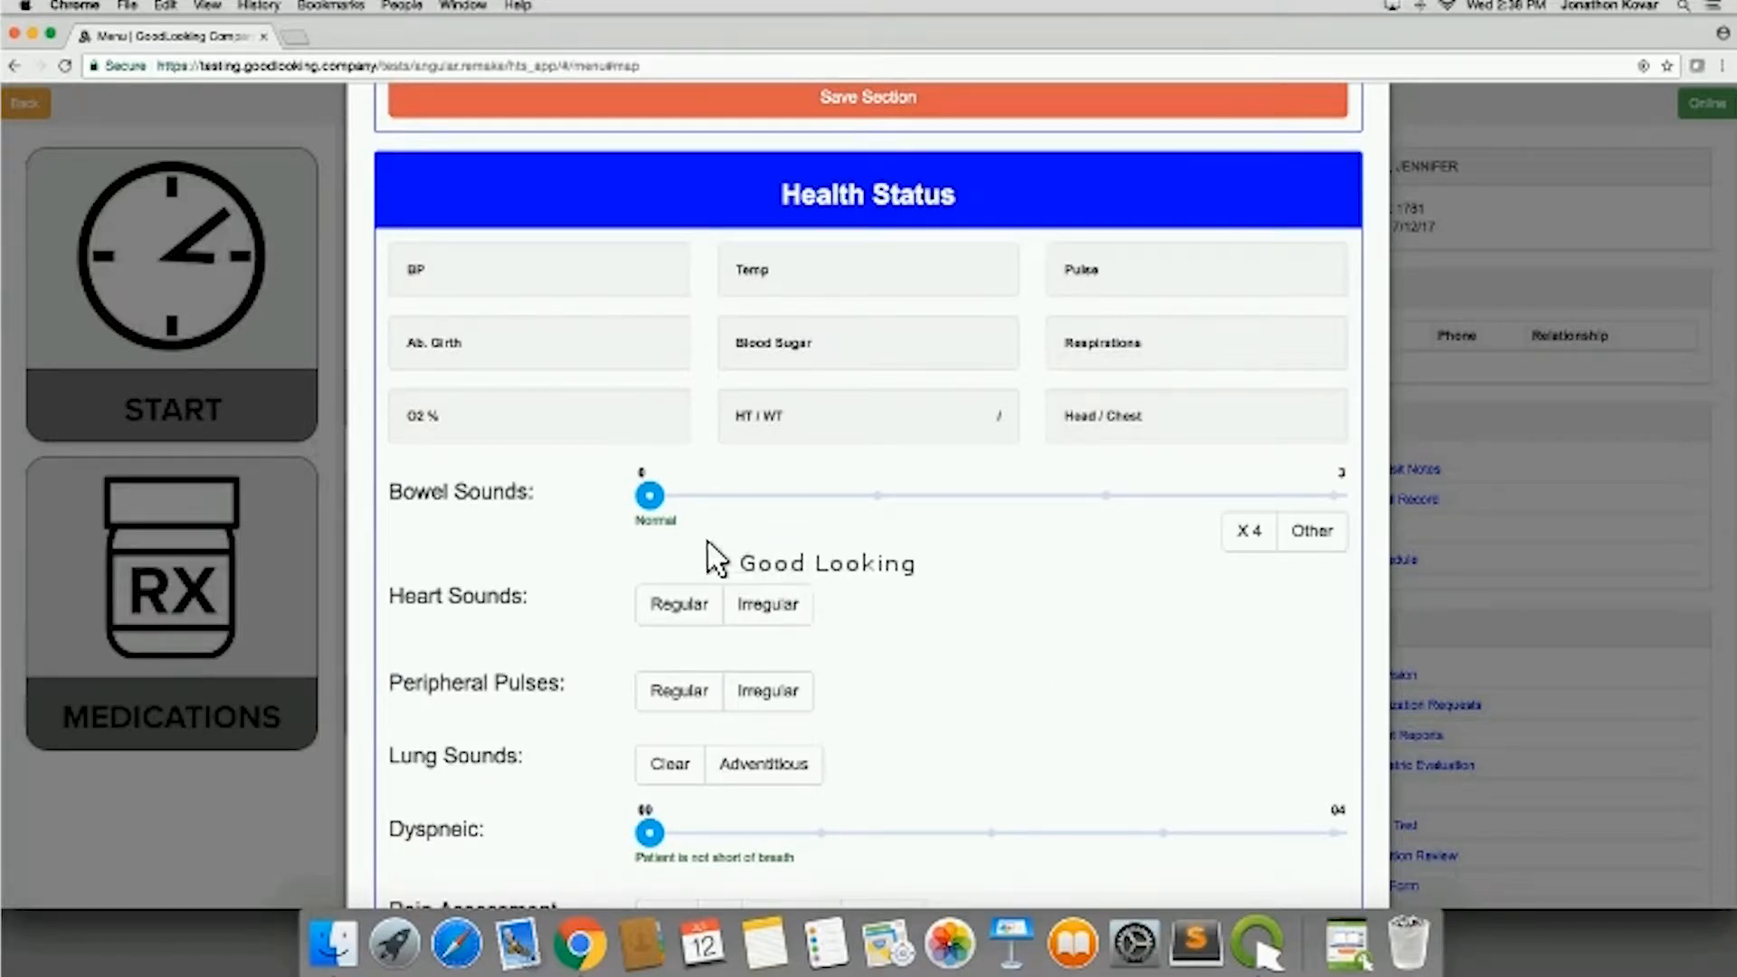
left_click(528, 268)
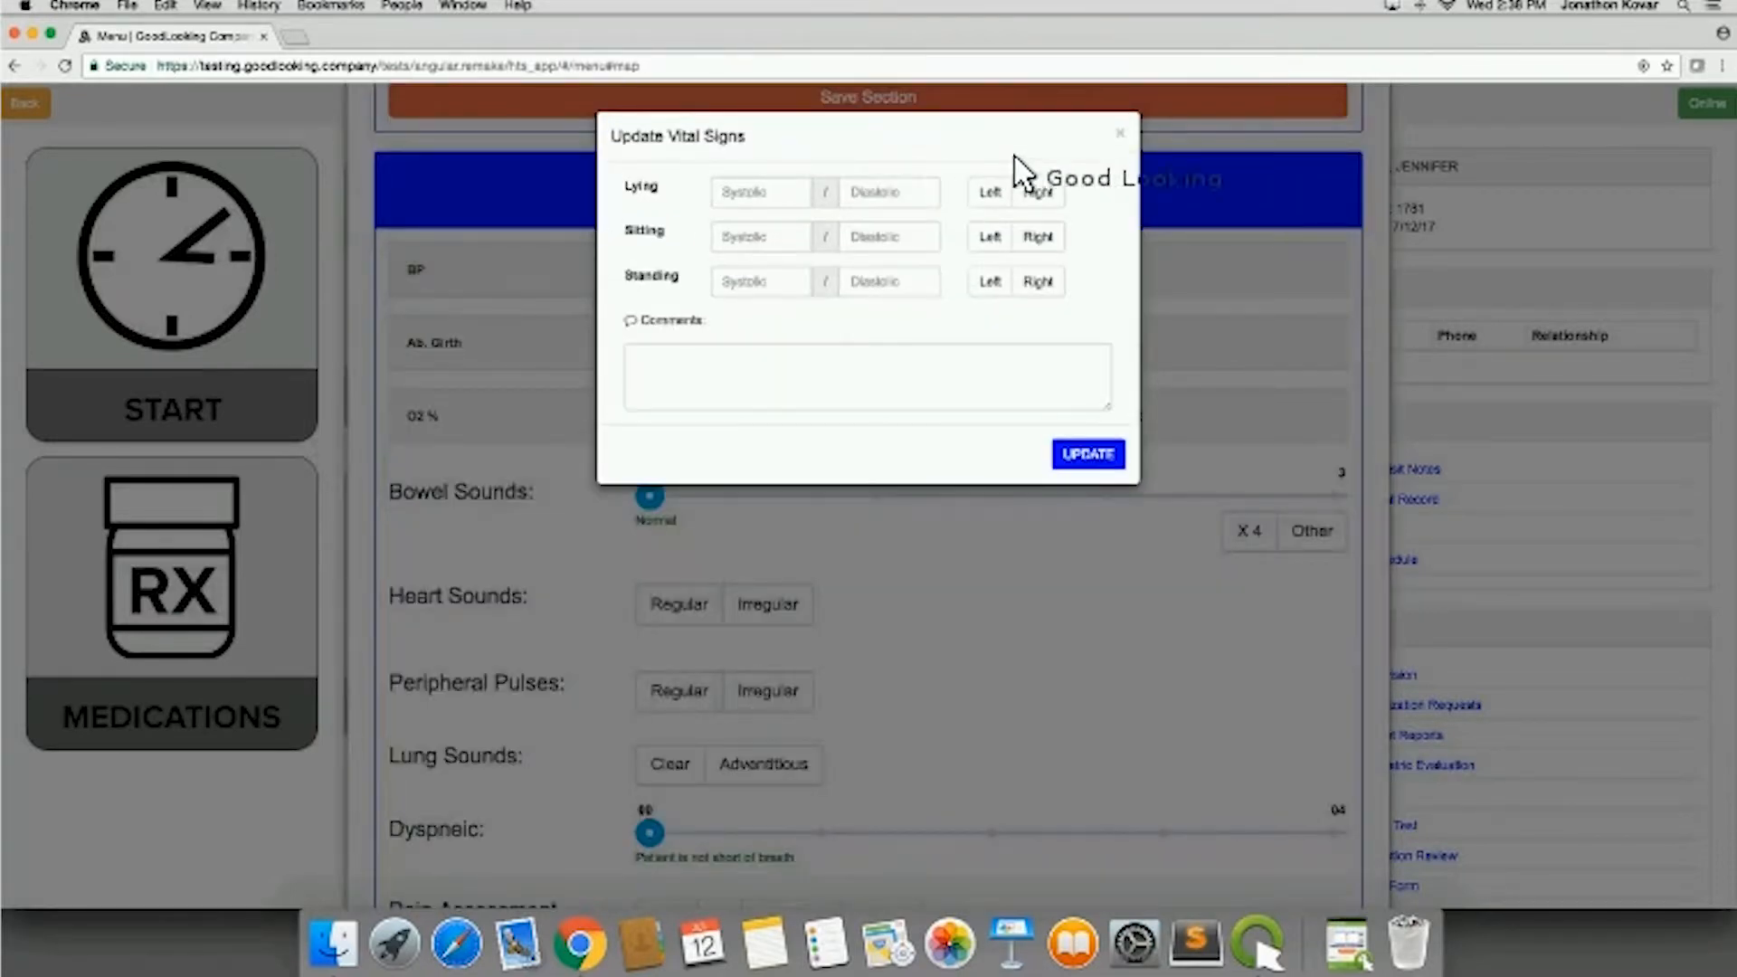
left_click(1119, 130)
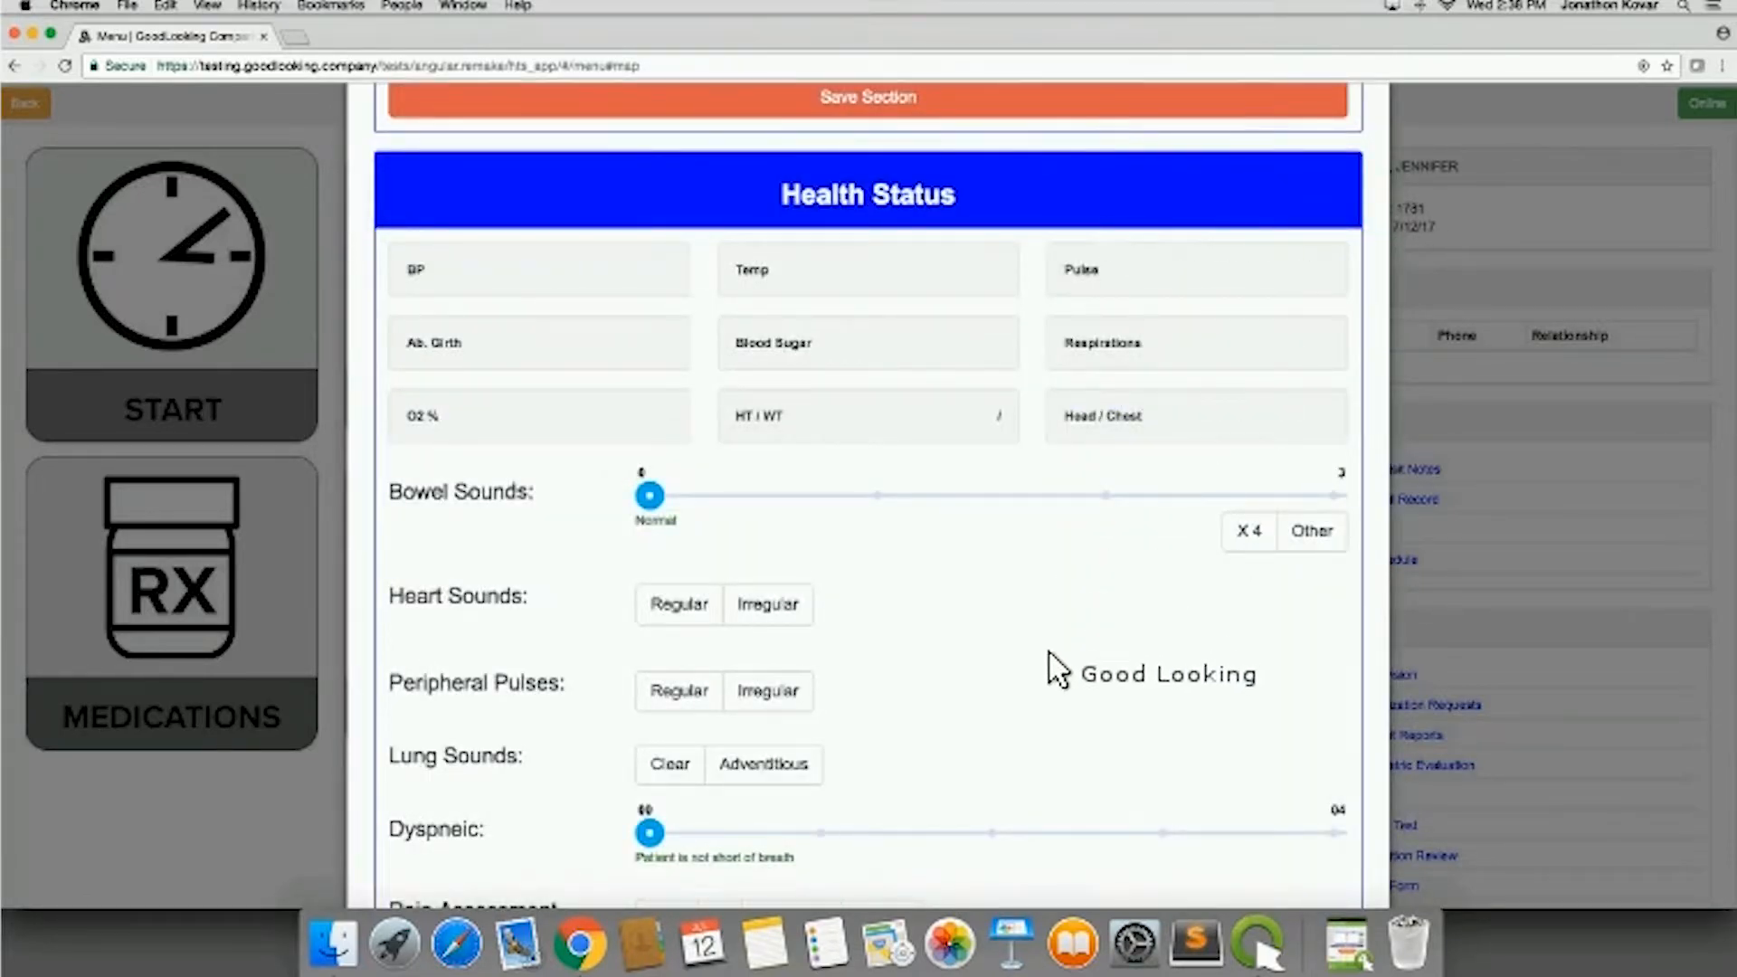
Step: Set Bowel Sounds to HyperActive under Health Status and mark Other for it
scroll(1052, 670, "down", 1)
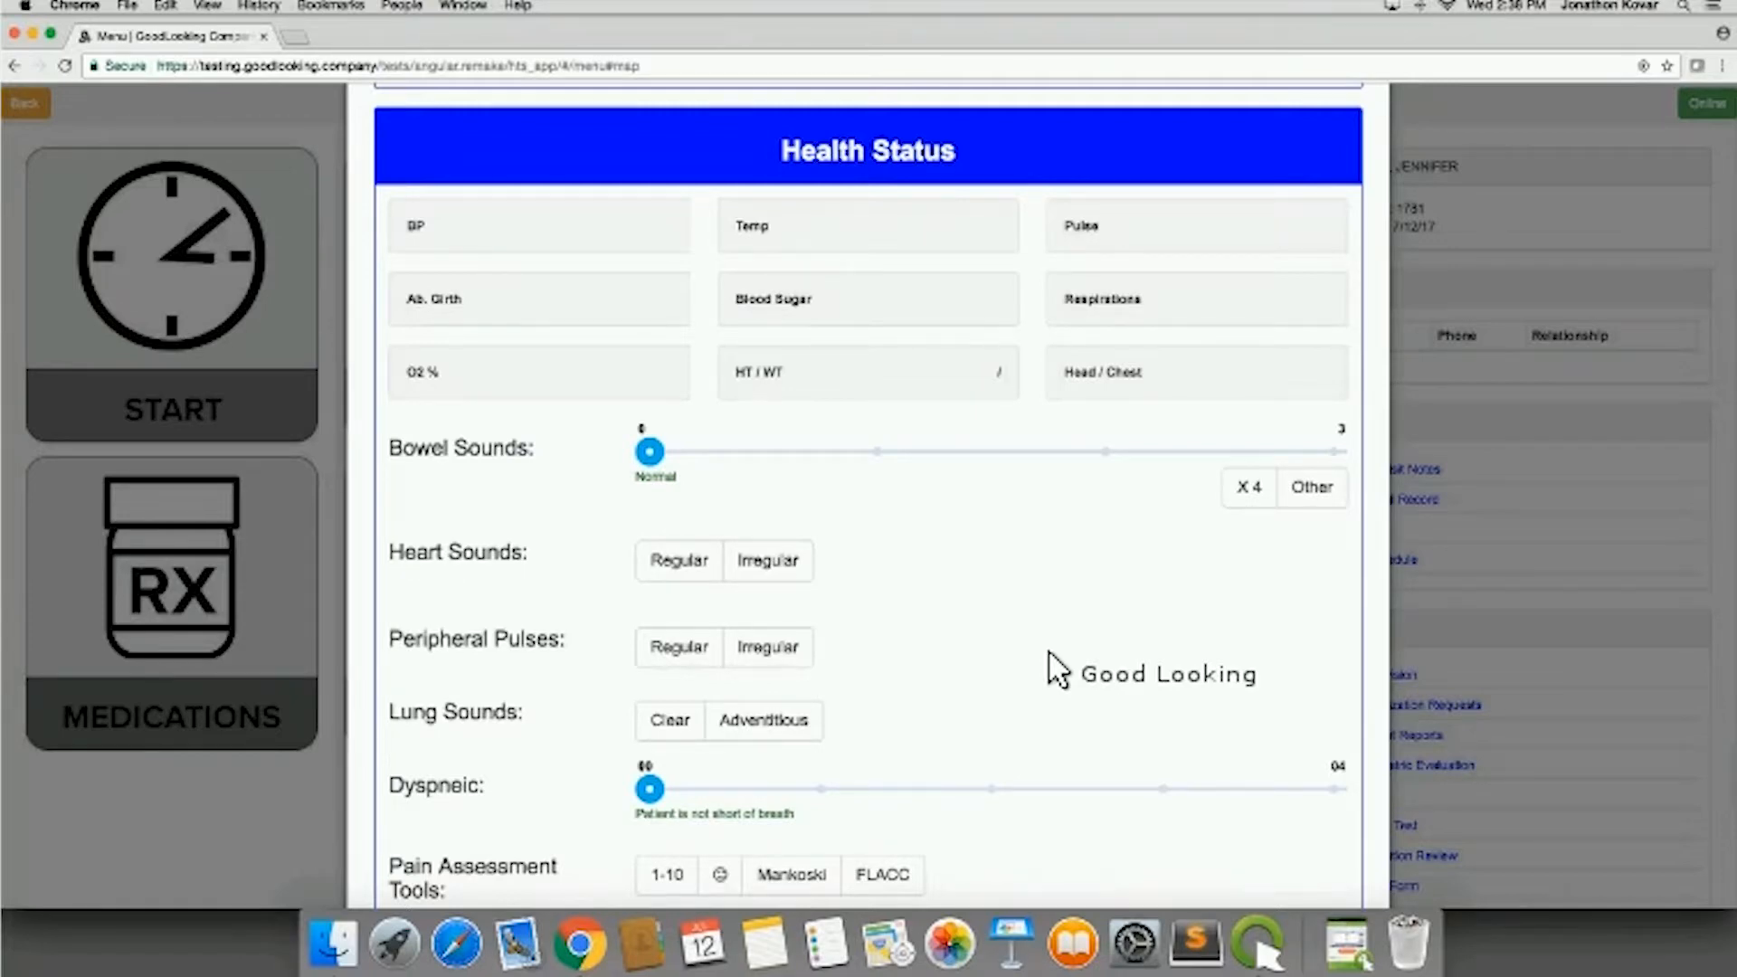
scroll(1052, 670, "down", 1)
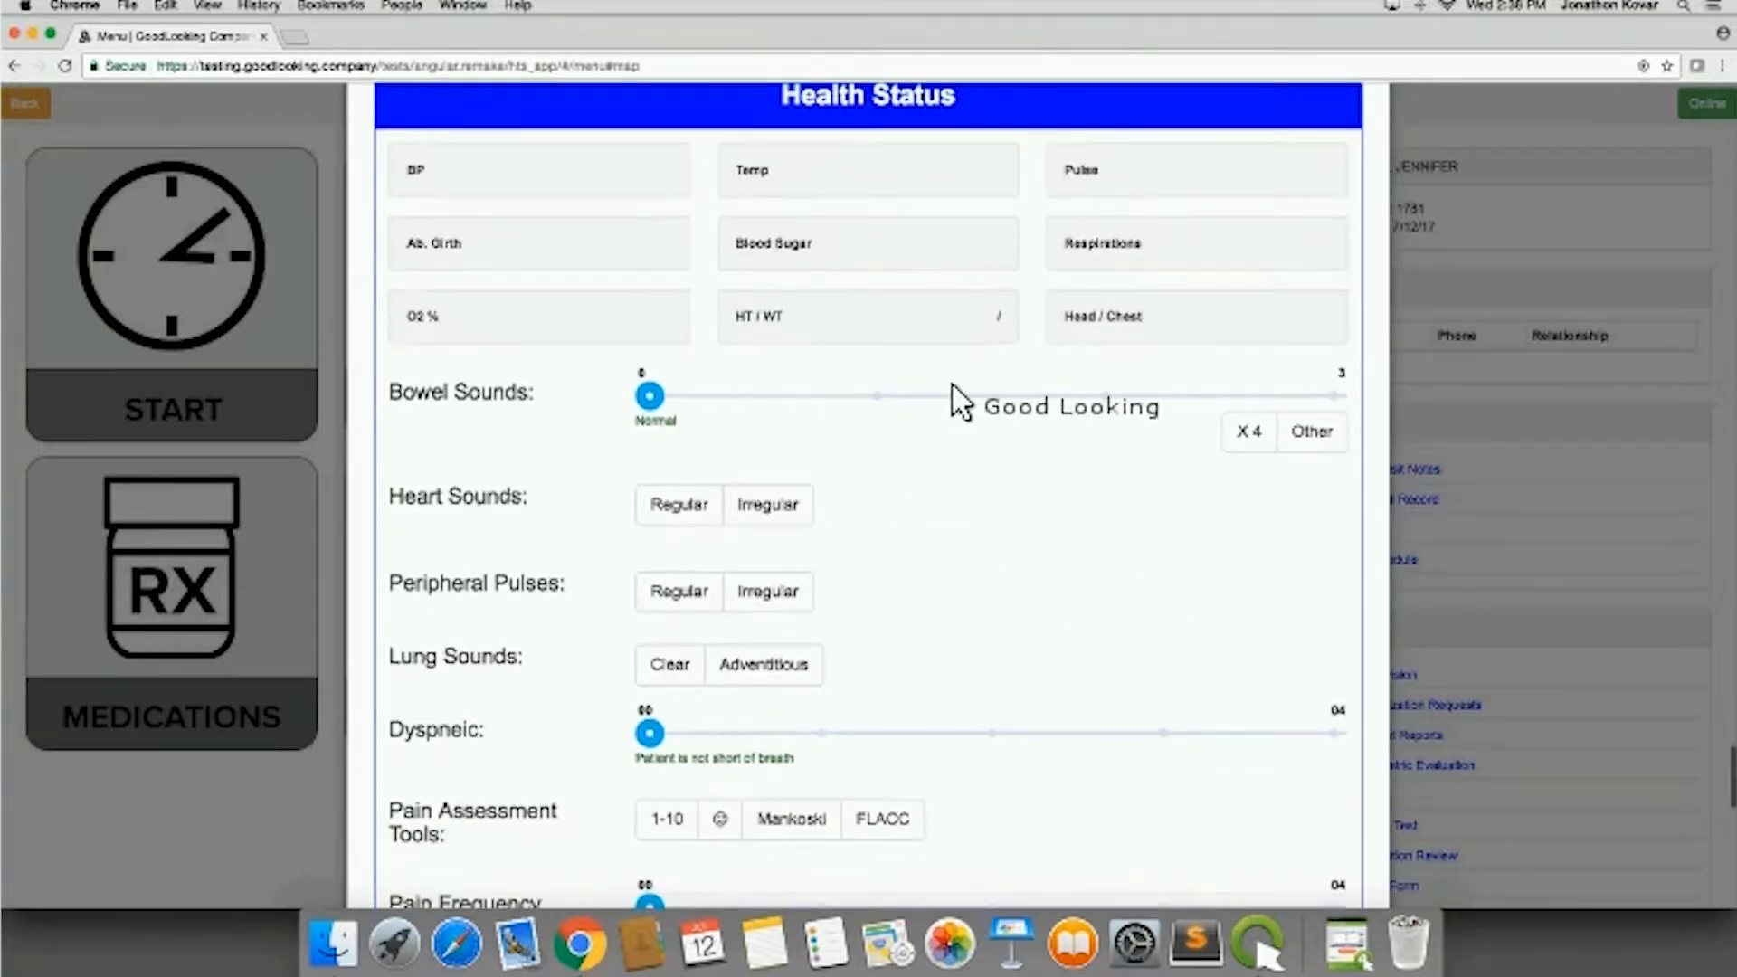
left_click(1102, 397)
left_click(1312, 430)
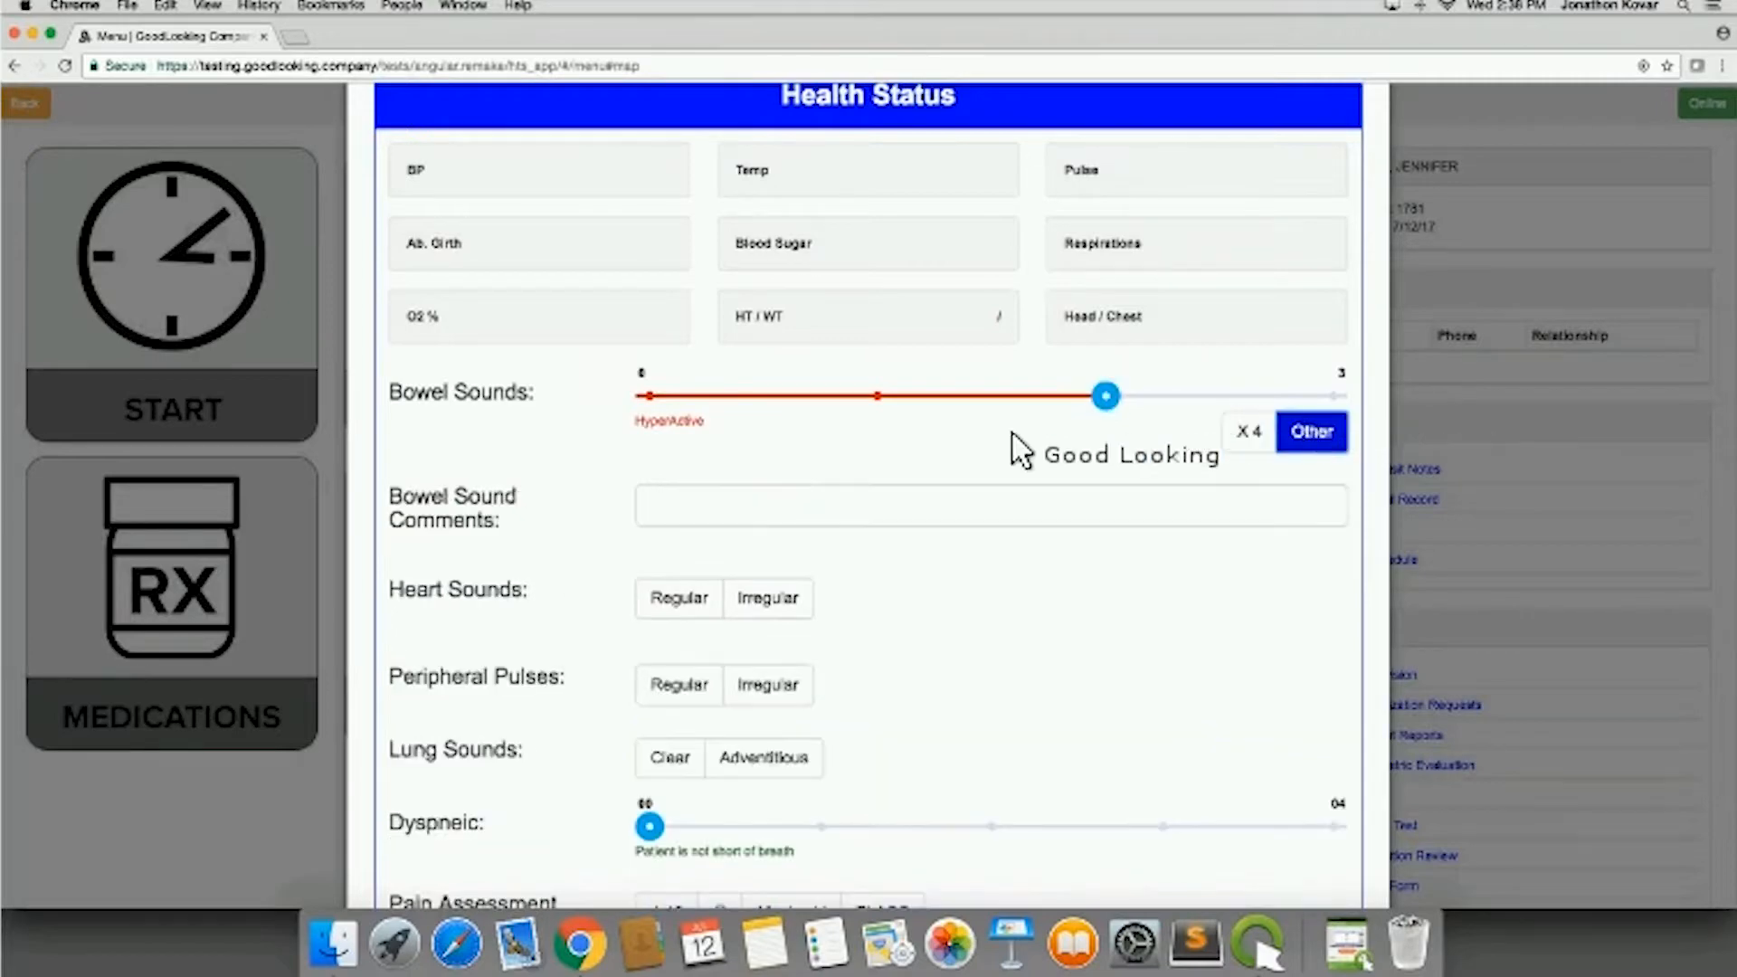
Step: Mark Heart Sounds as Irregular under Health Status
scroll(831, 583, "down", 2)
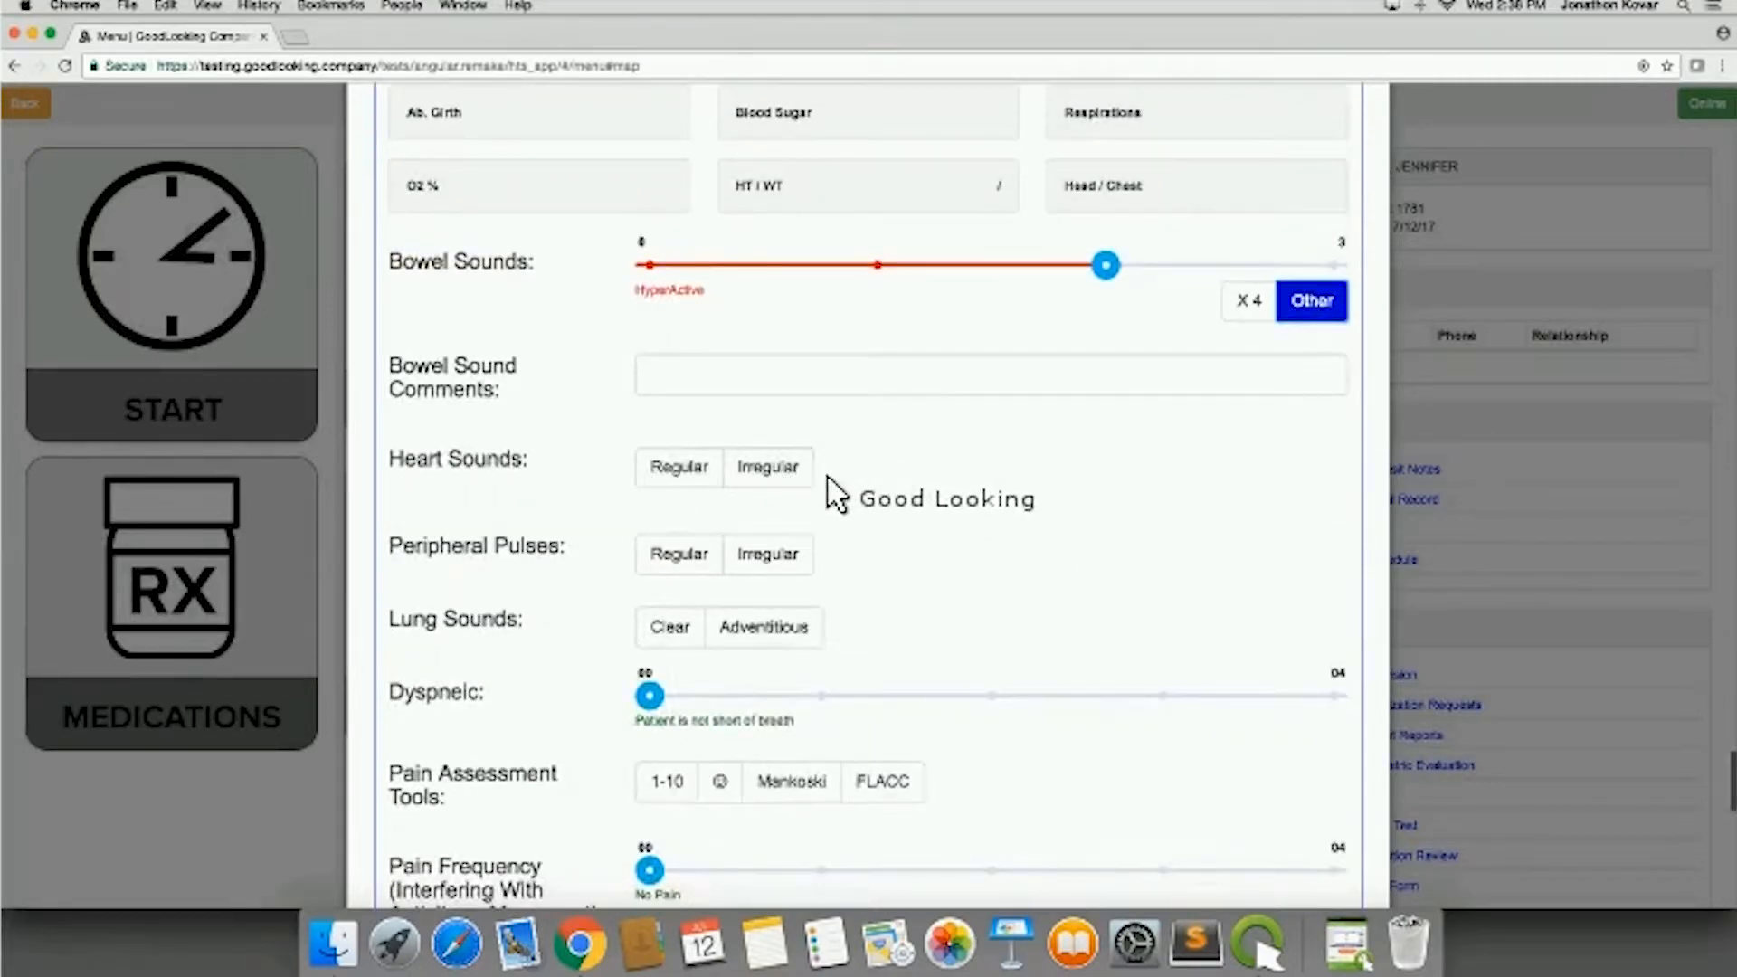
scroll(961, 550, "down", 2)
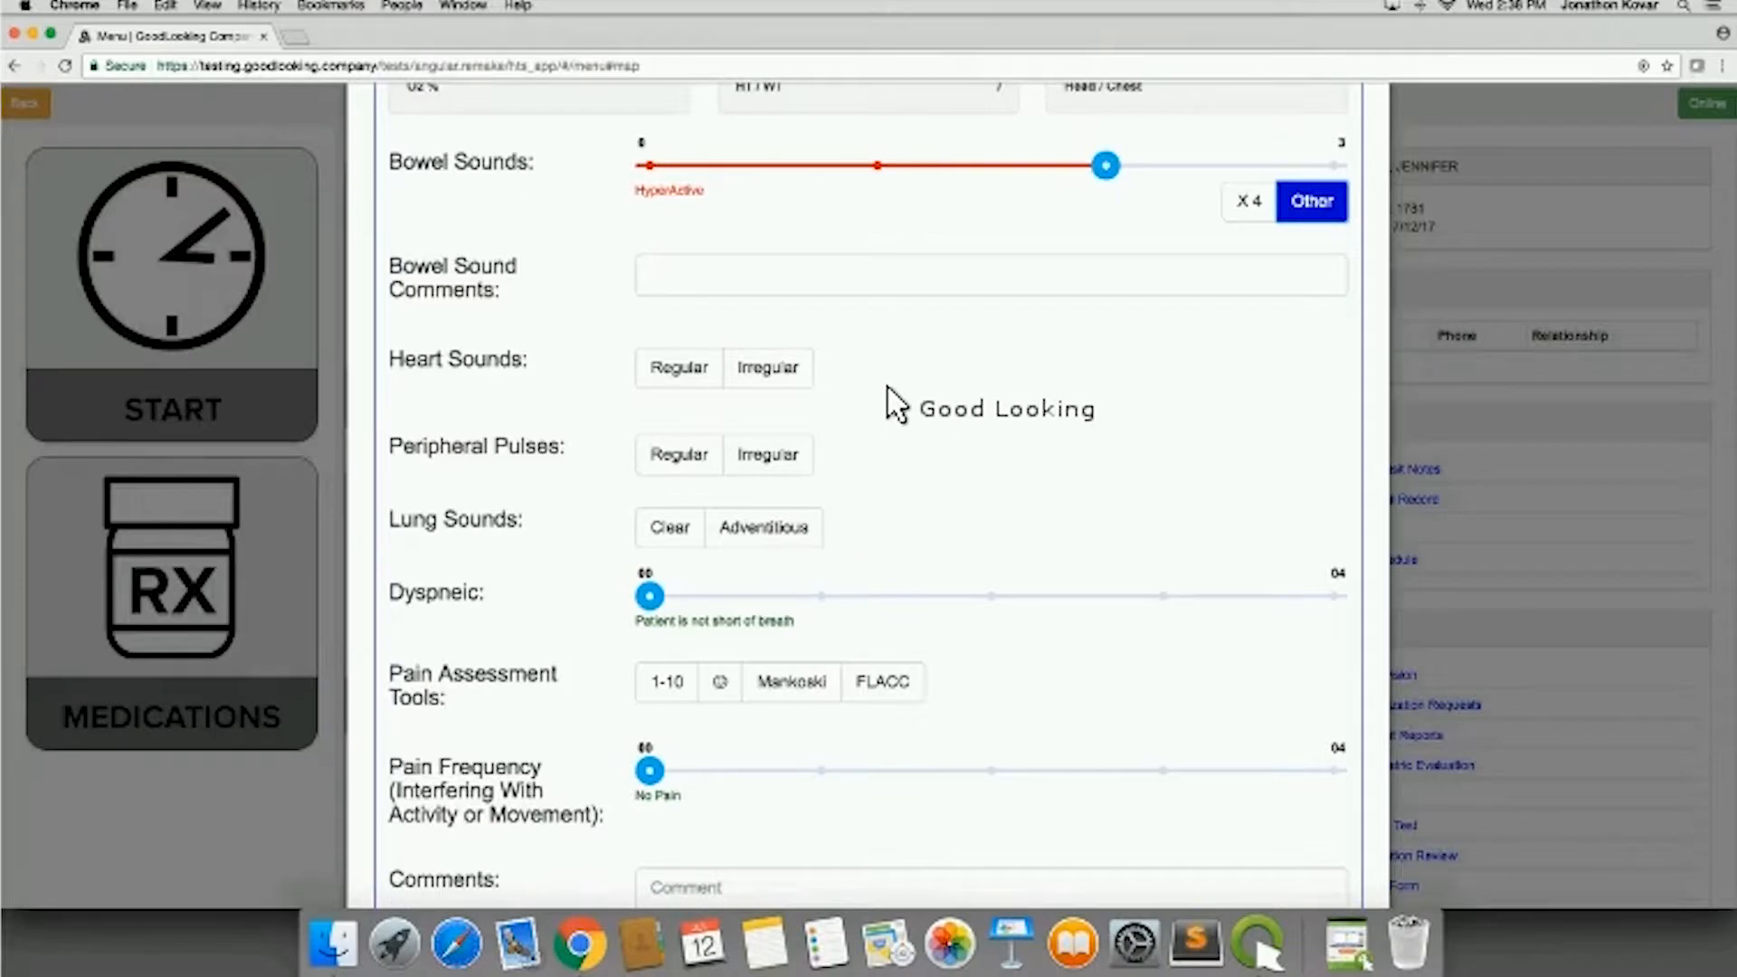
left_click(653, 363)
left_click(757, 364)
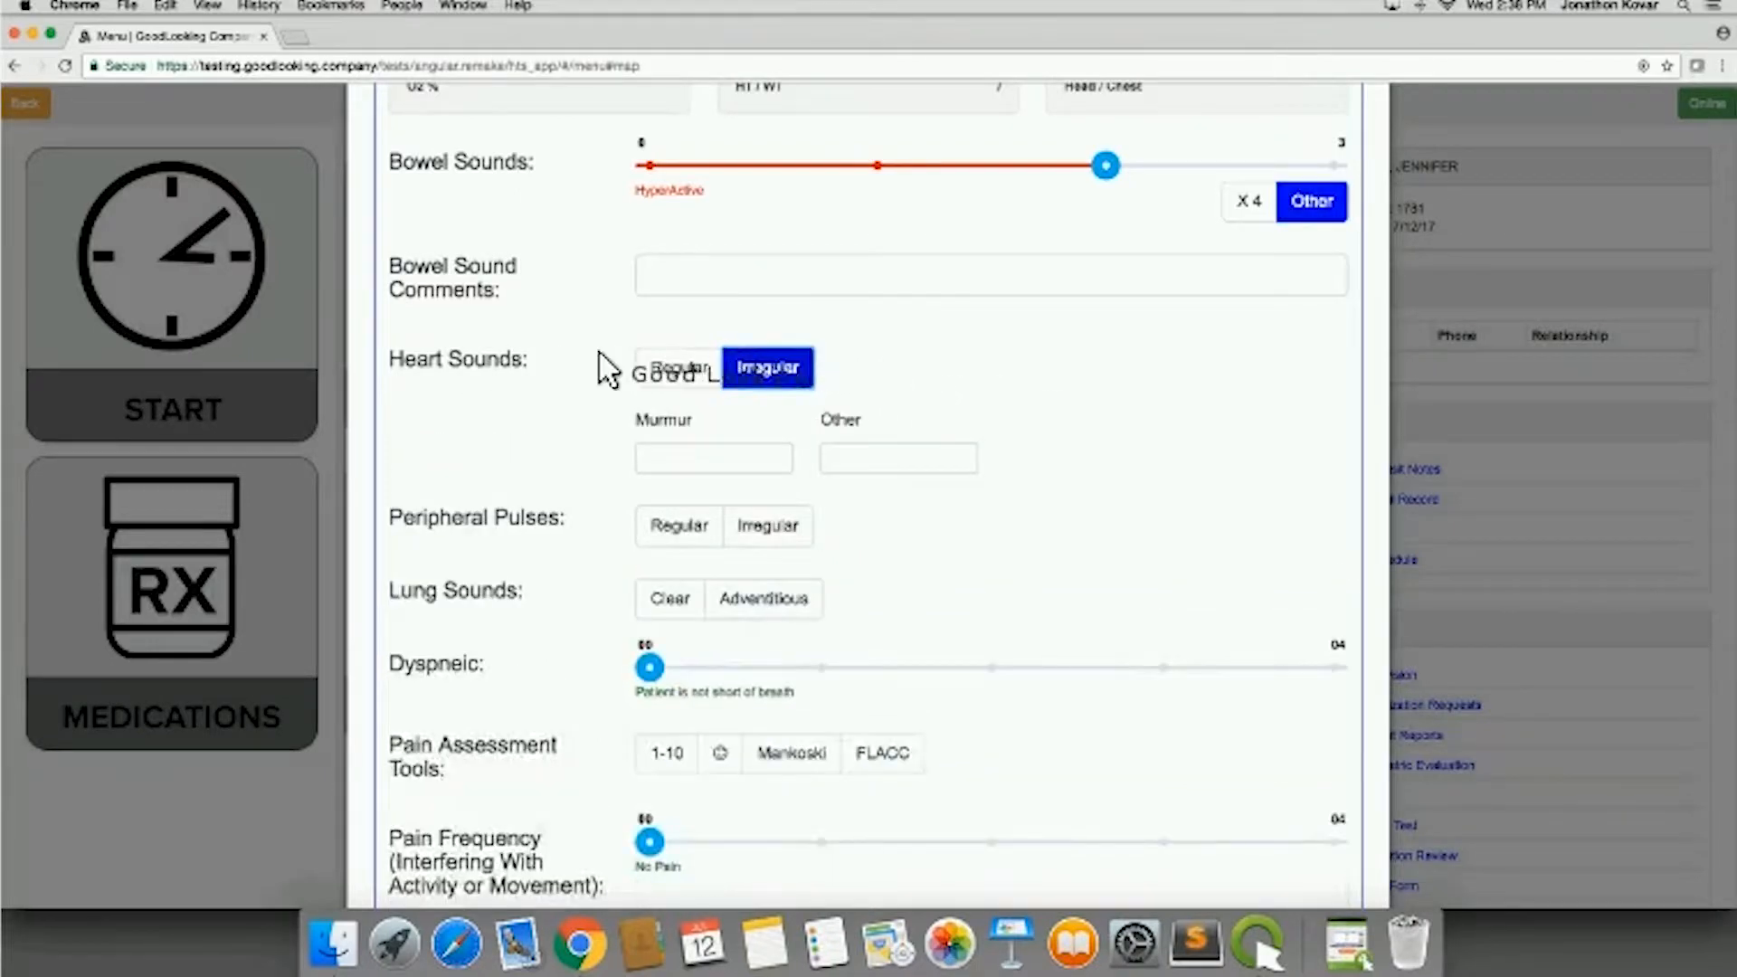
Step: Set the Dyspneic rating to With moderate exertion
scroll(941, 561, "down", 3)
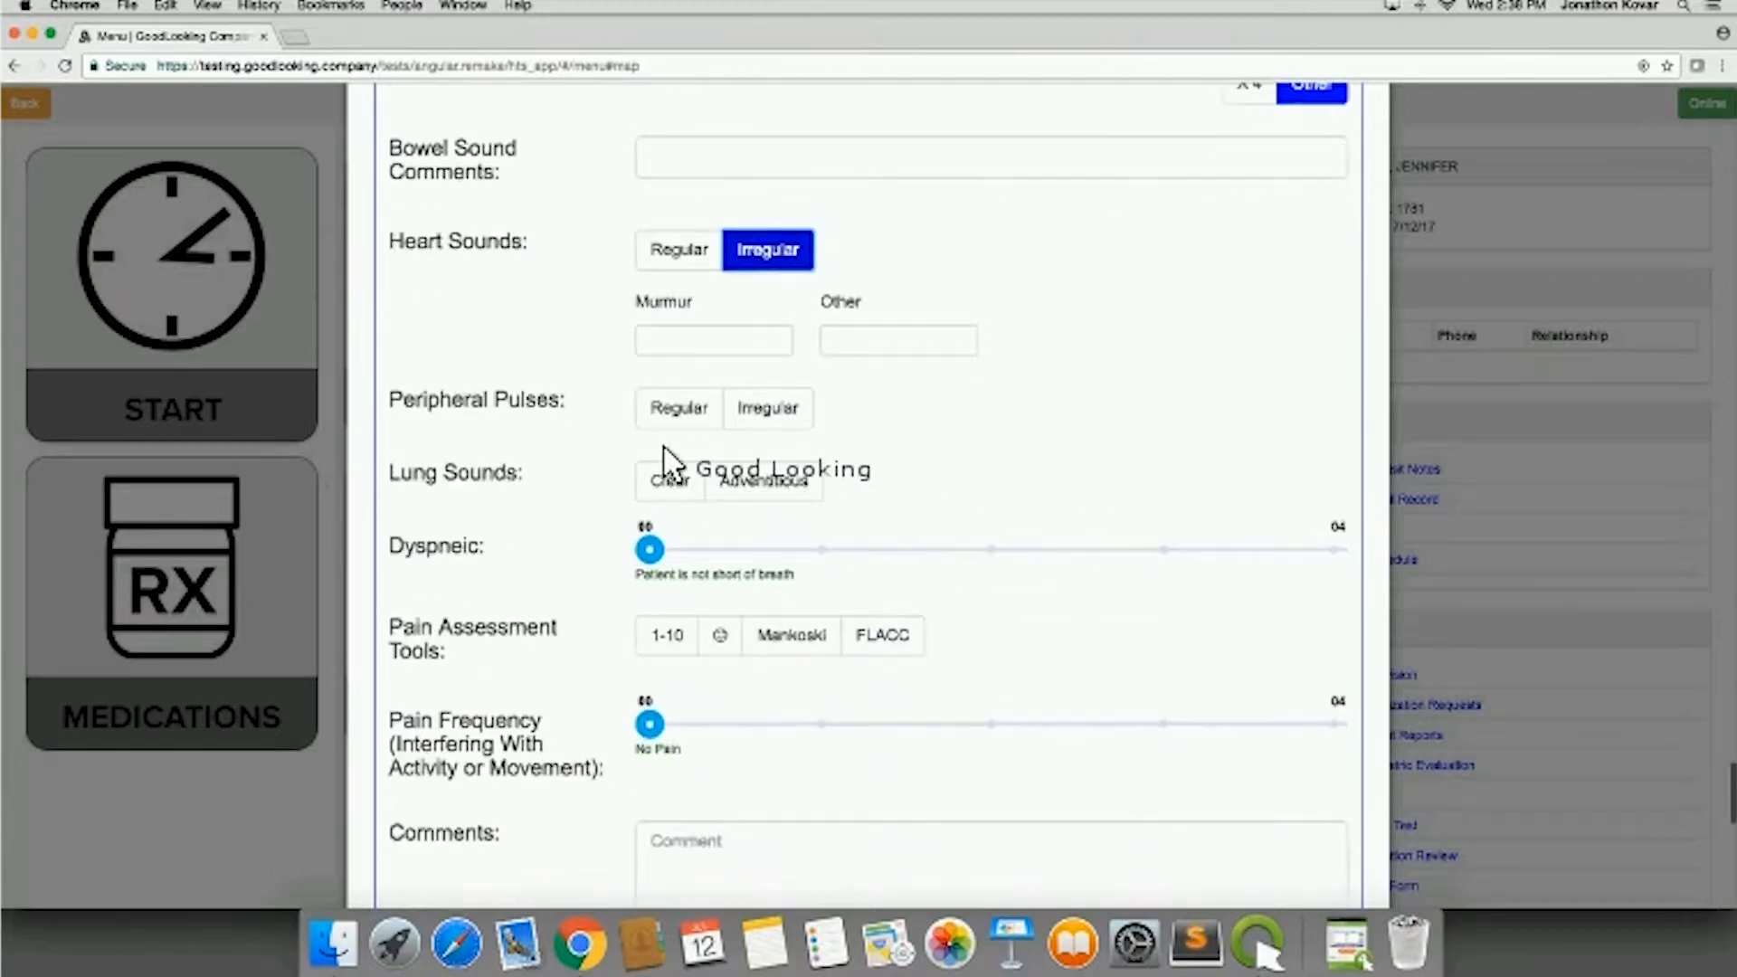
scroll(1038, 611, "down", 5)
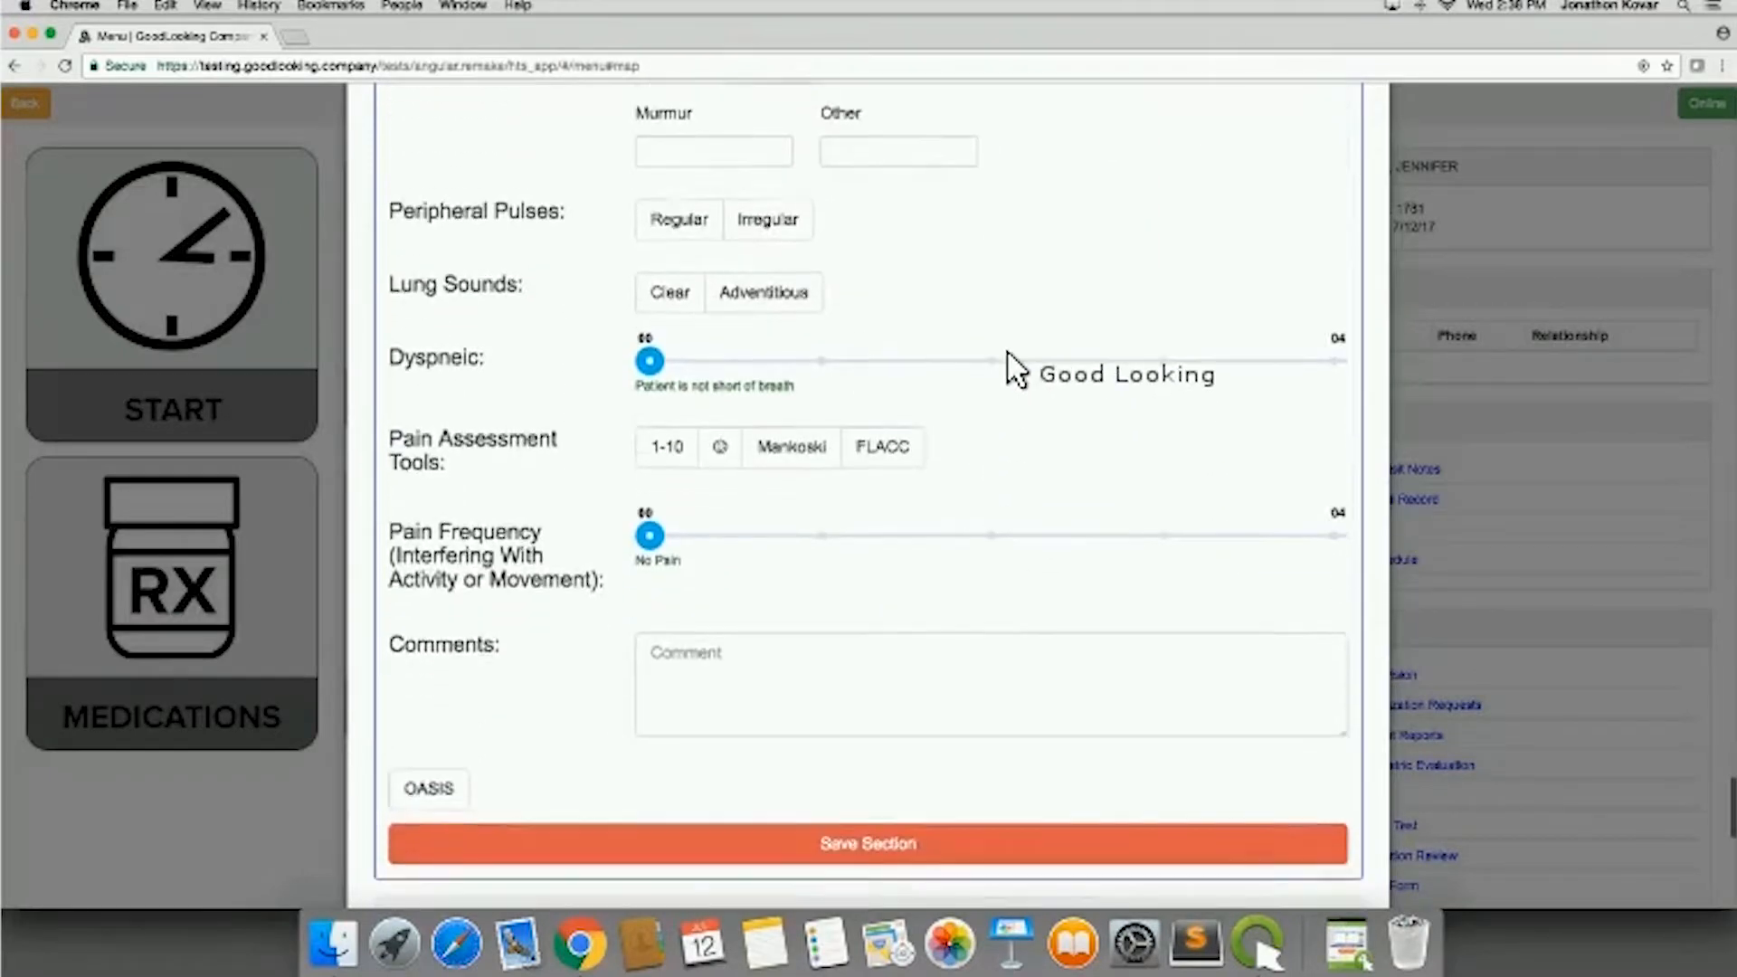
left_click(992, 266)
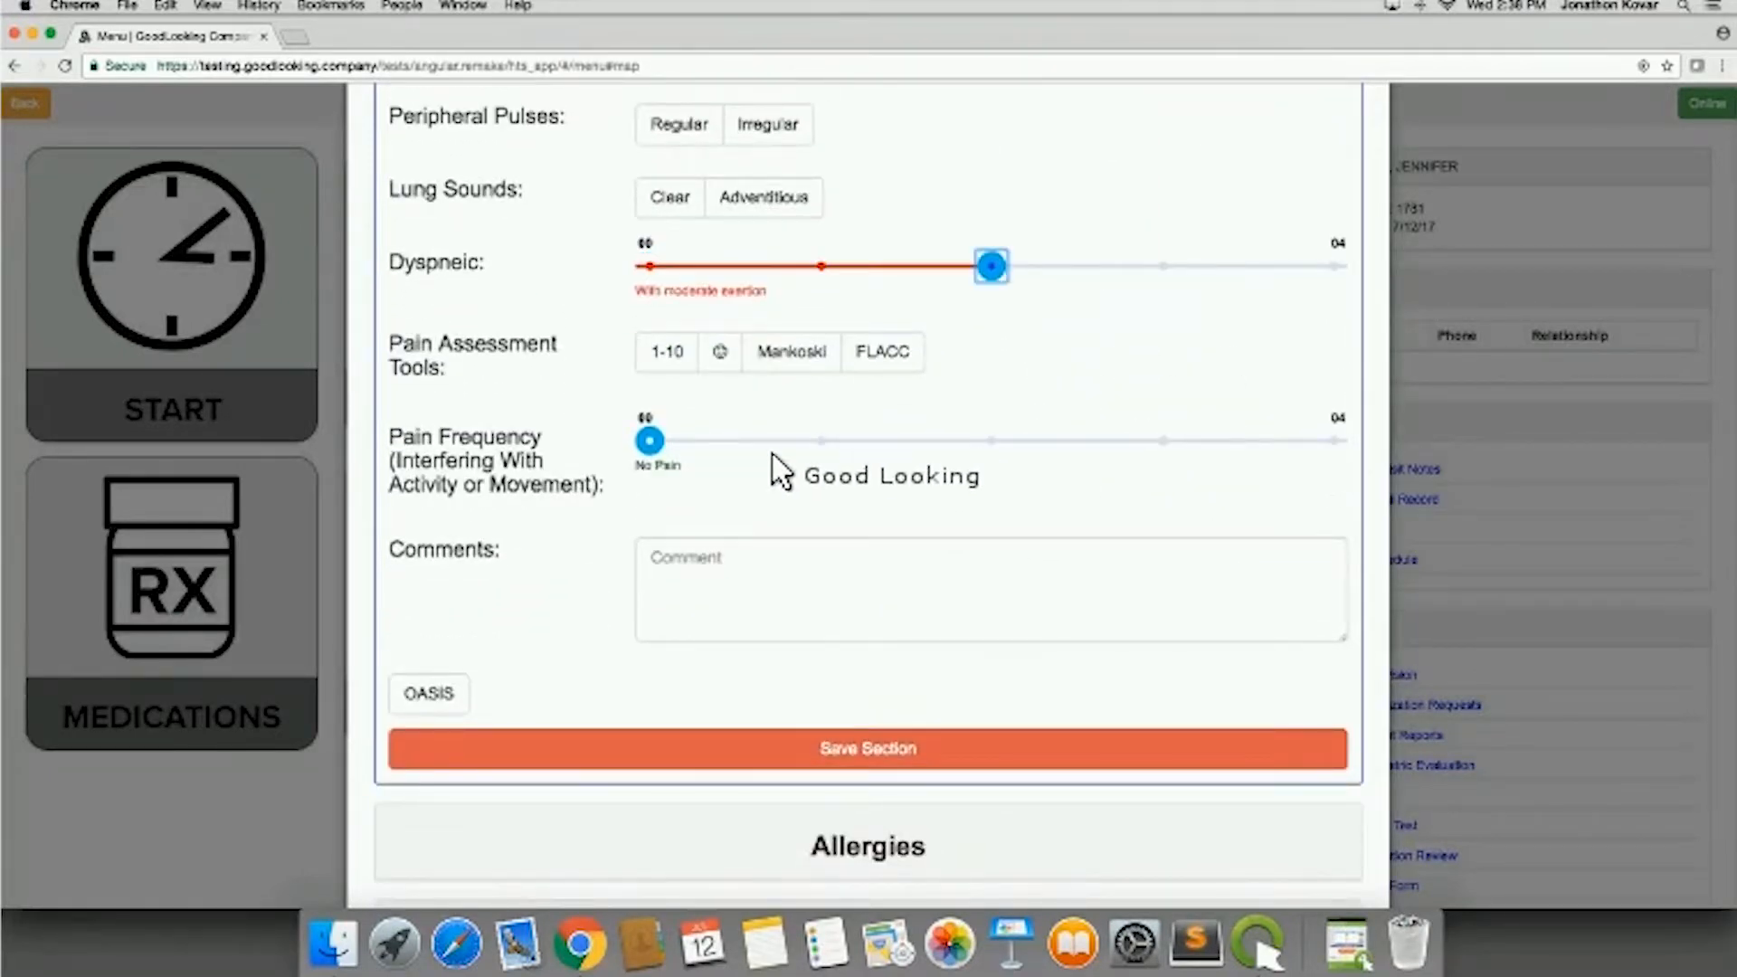
Step: Rate the pain as 6 with the 1-10 tool, set Pain Frequency to Daily Not Constantly, and look over the Pain Indicators
left_click(666, 353)
left_click(1056, 441)
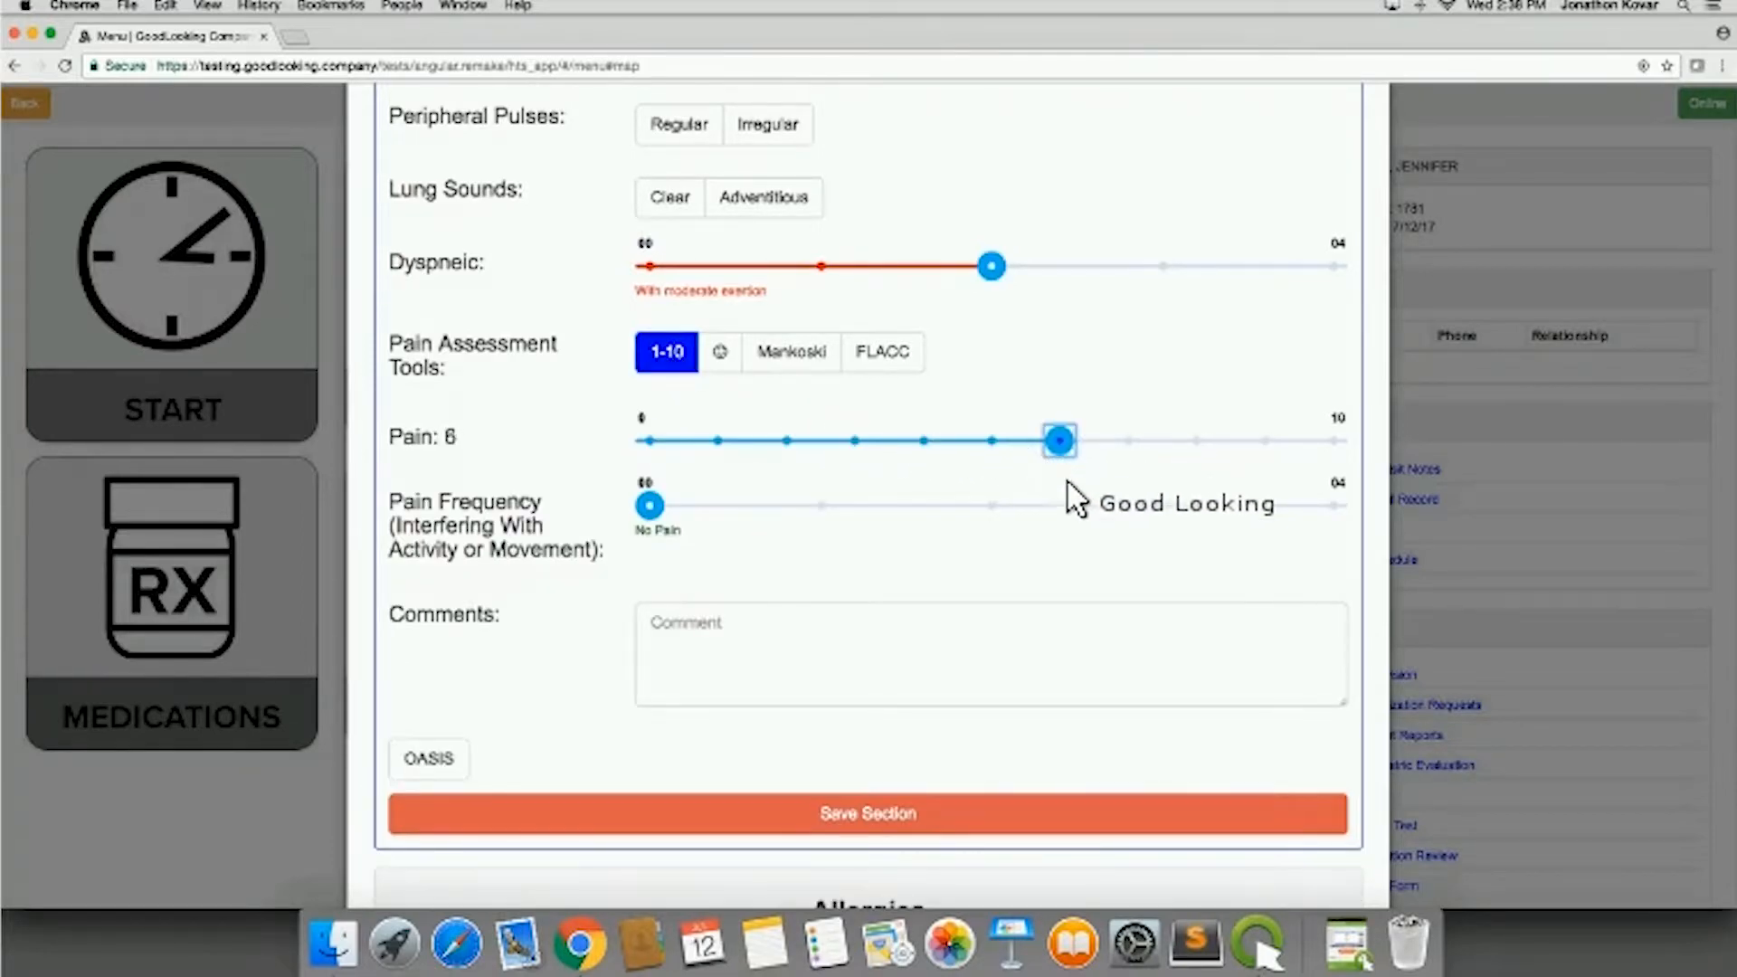
left_click(1100, 505)
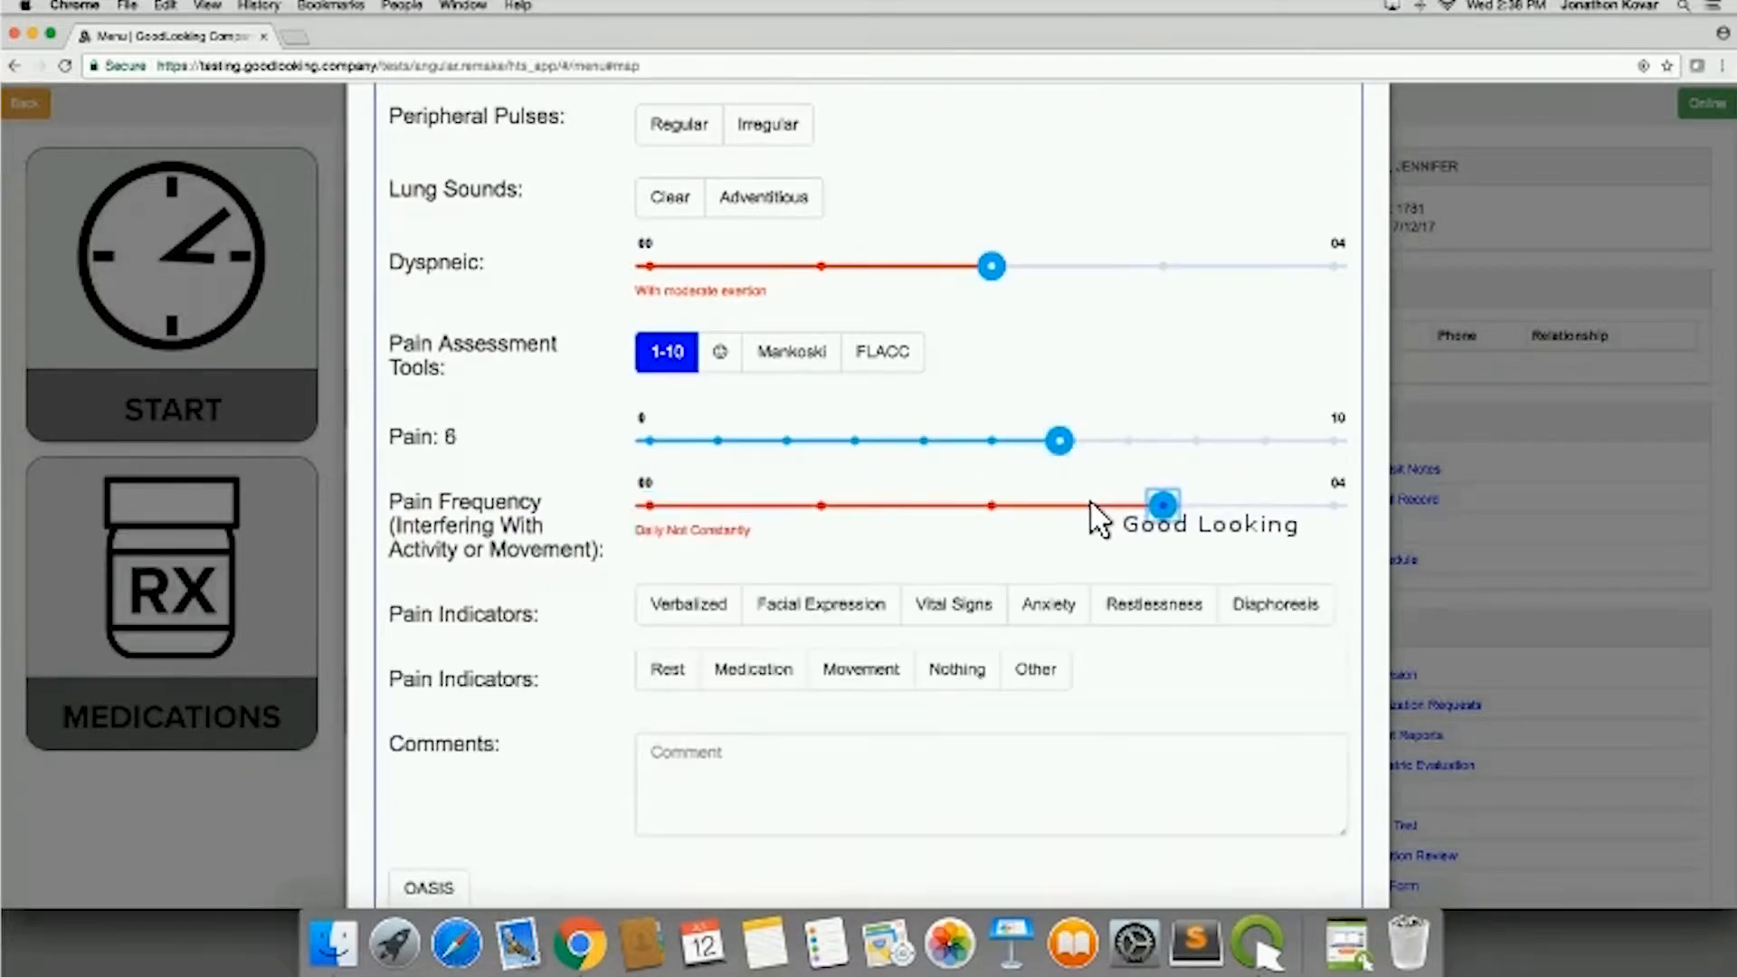
left_click(756, 677)
scroll(724, 593, "down", 3)
left_click(819, 469)
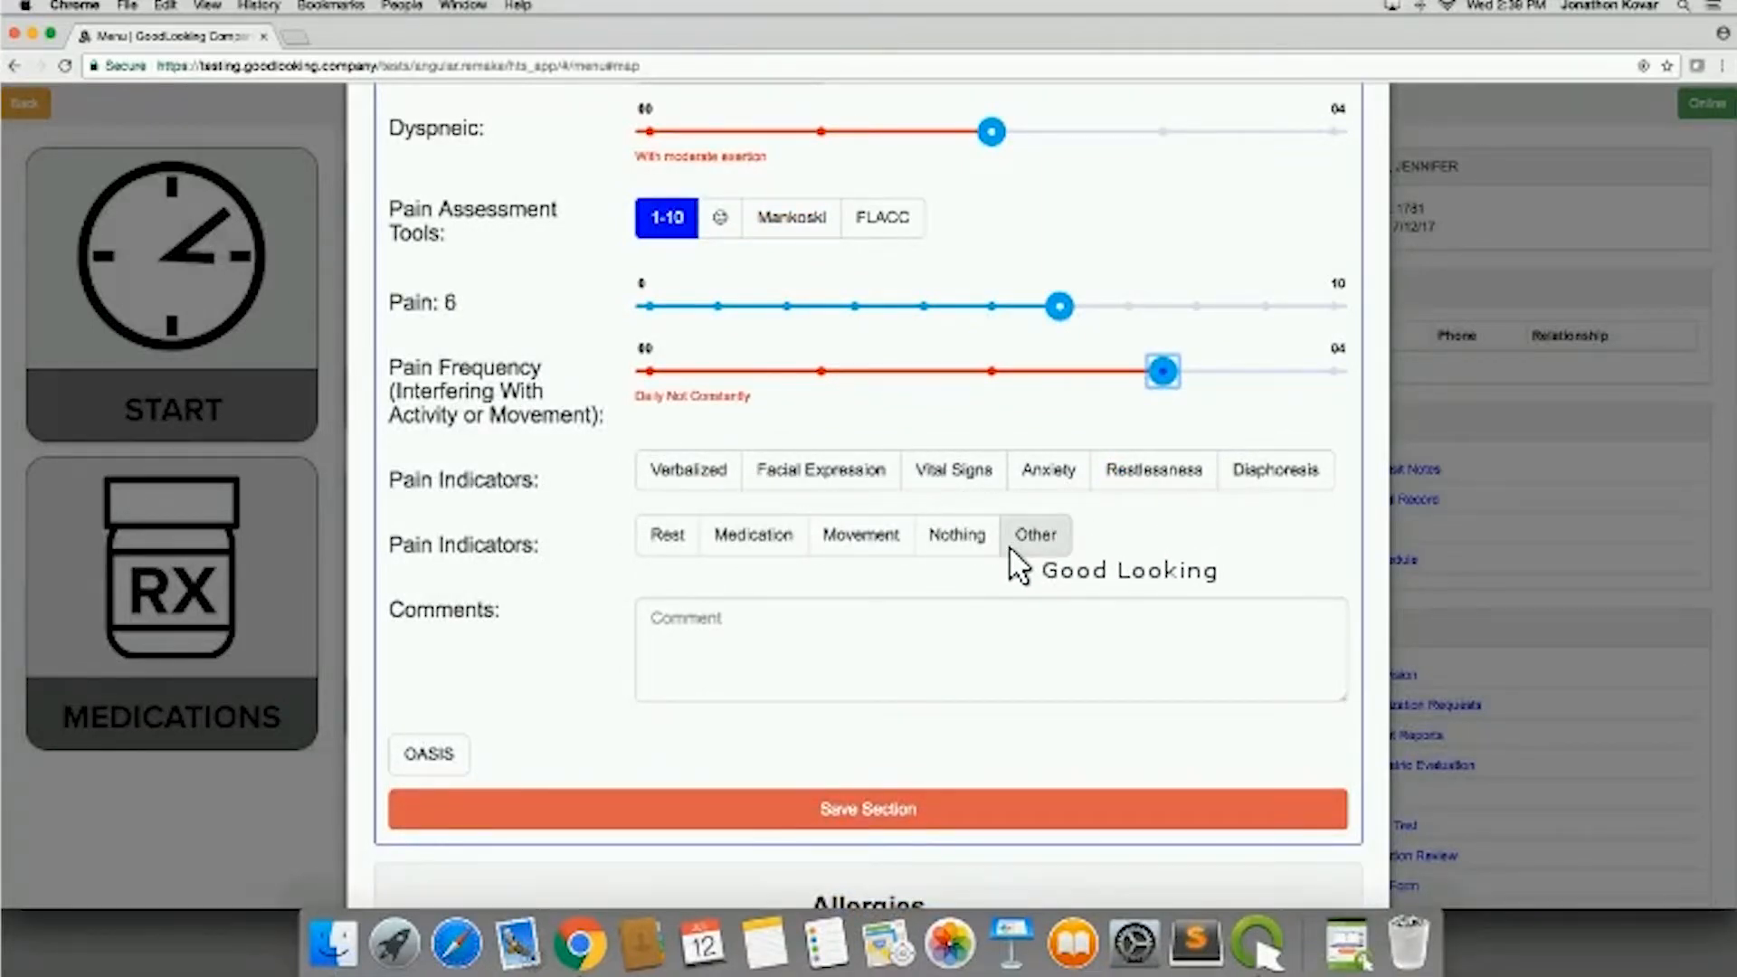
Step: Open the Allergies section and review its general and medication allergy options
scroll(1004, 543, "down", 10)
left_click(931, 436)
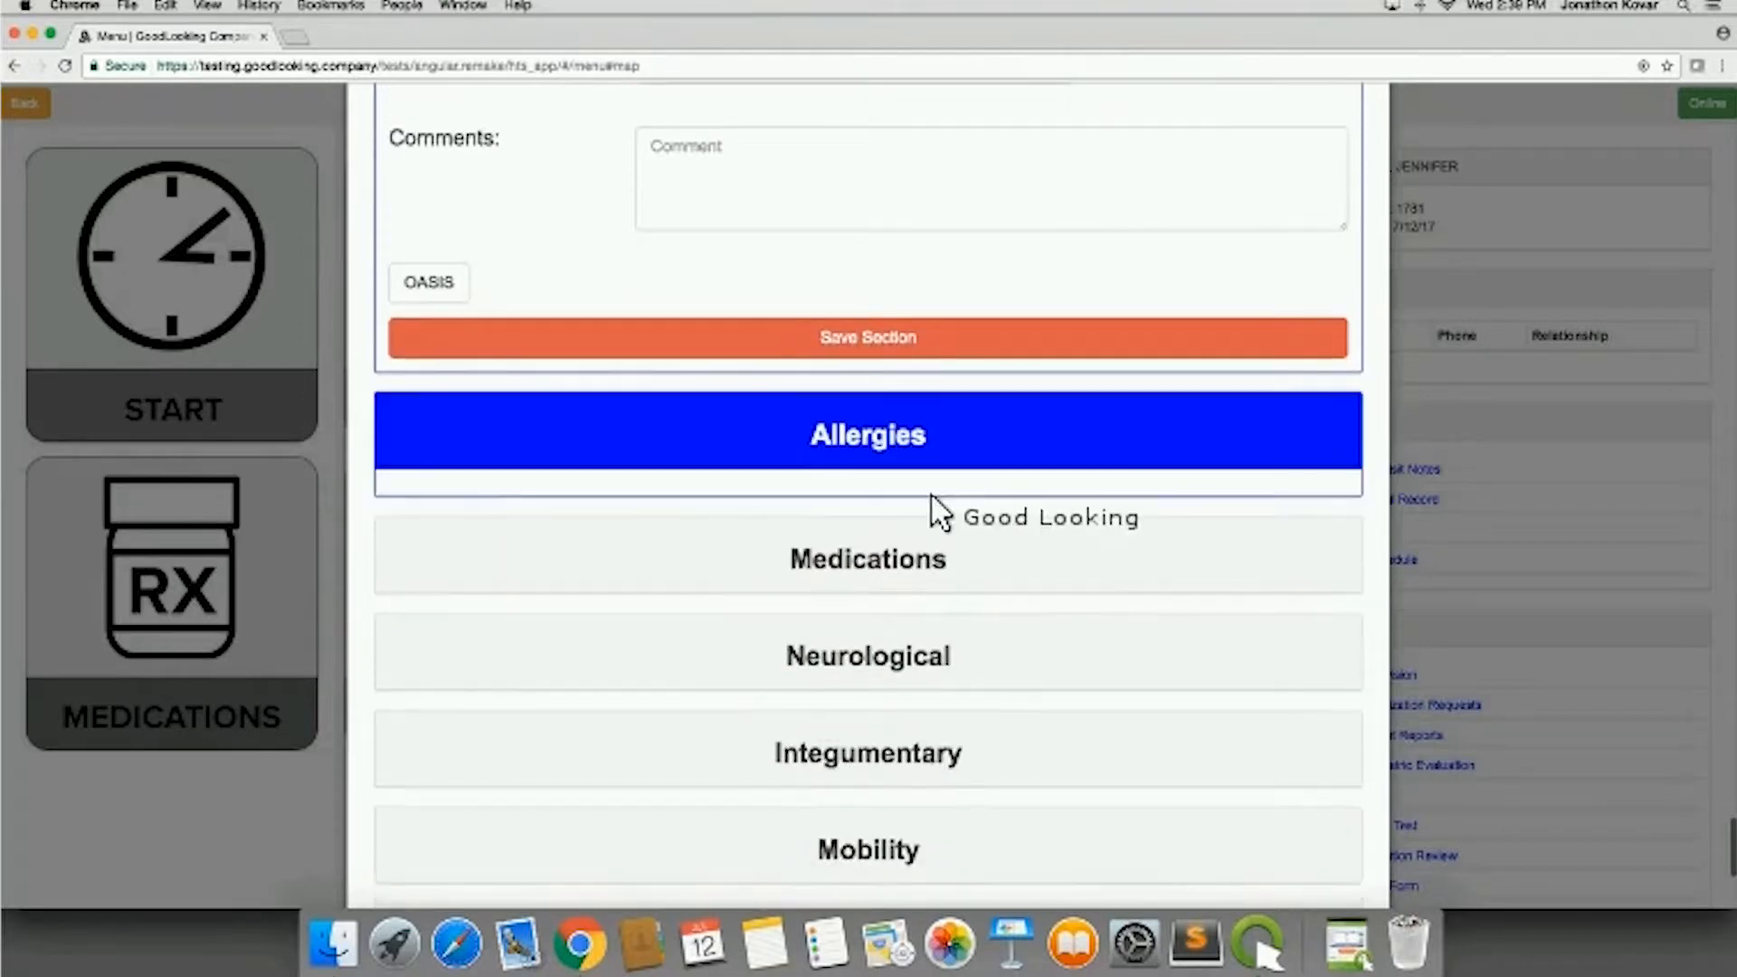
scroll(954, 602, "down", 5)
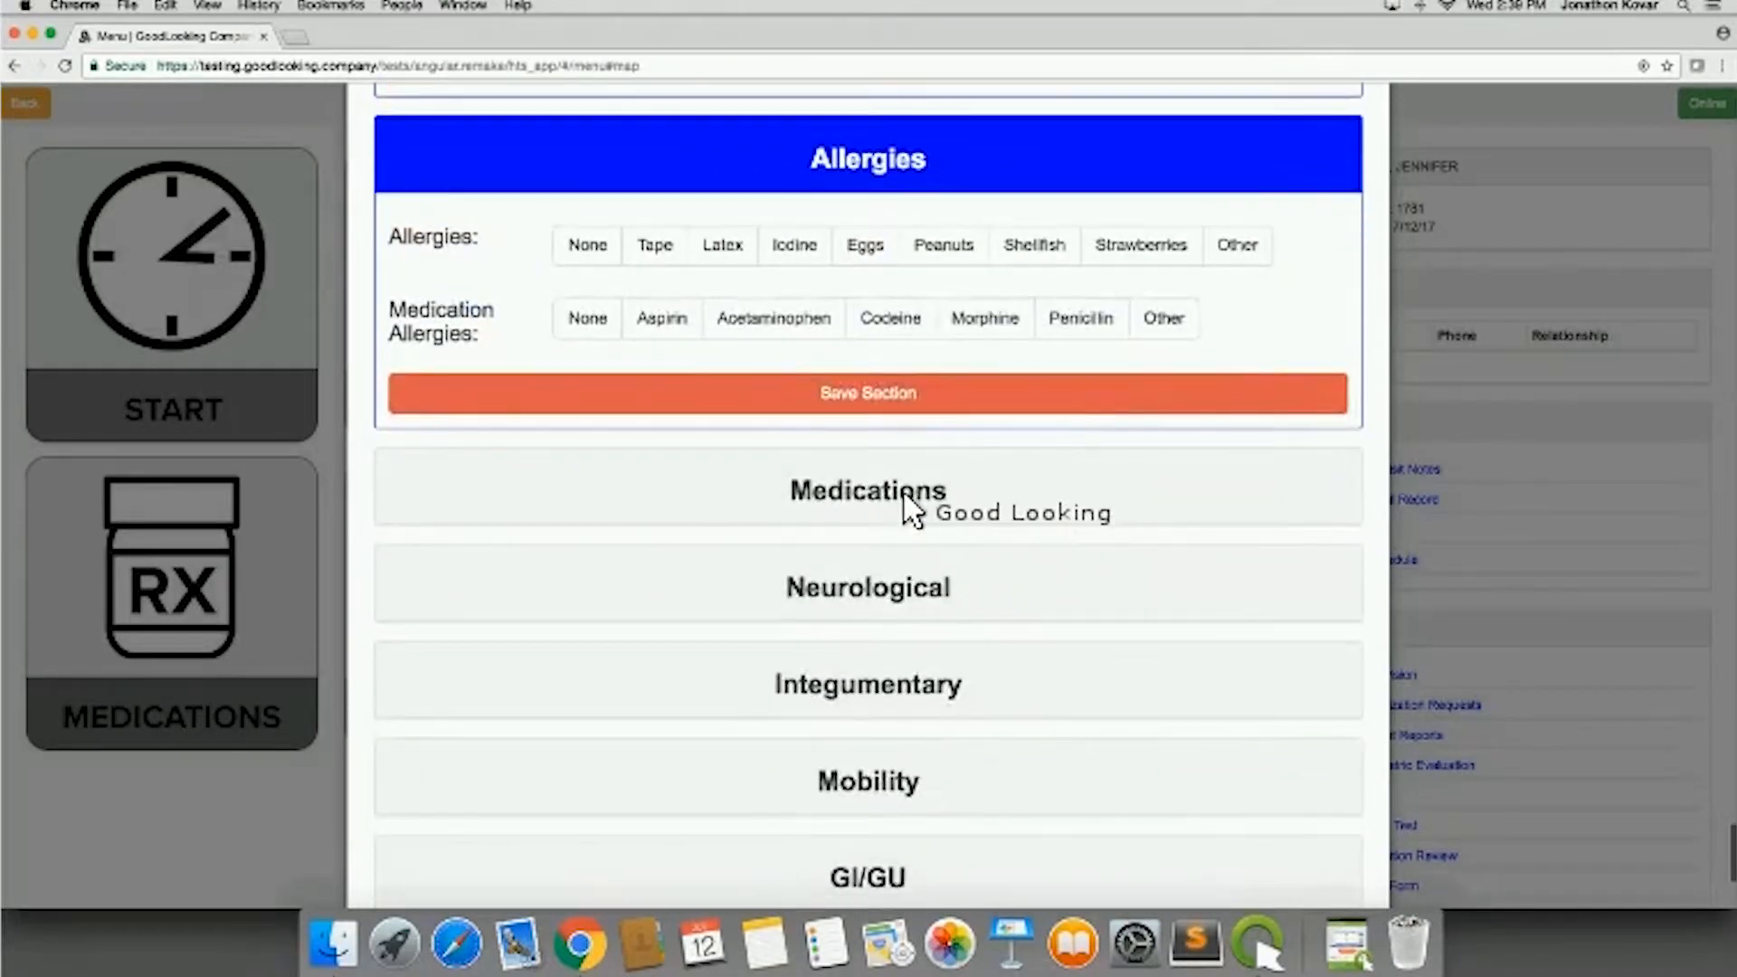
Step: Open the Medications section, view the medication profile with its drug interaction review, and close the profile
left_click(914, 507)
scroll(965, 729, "down", 3)
scroll(966, 733, "down", 2)
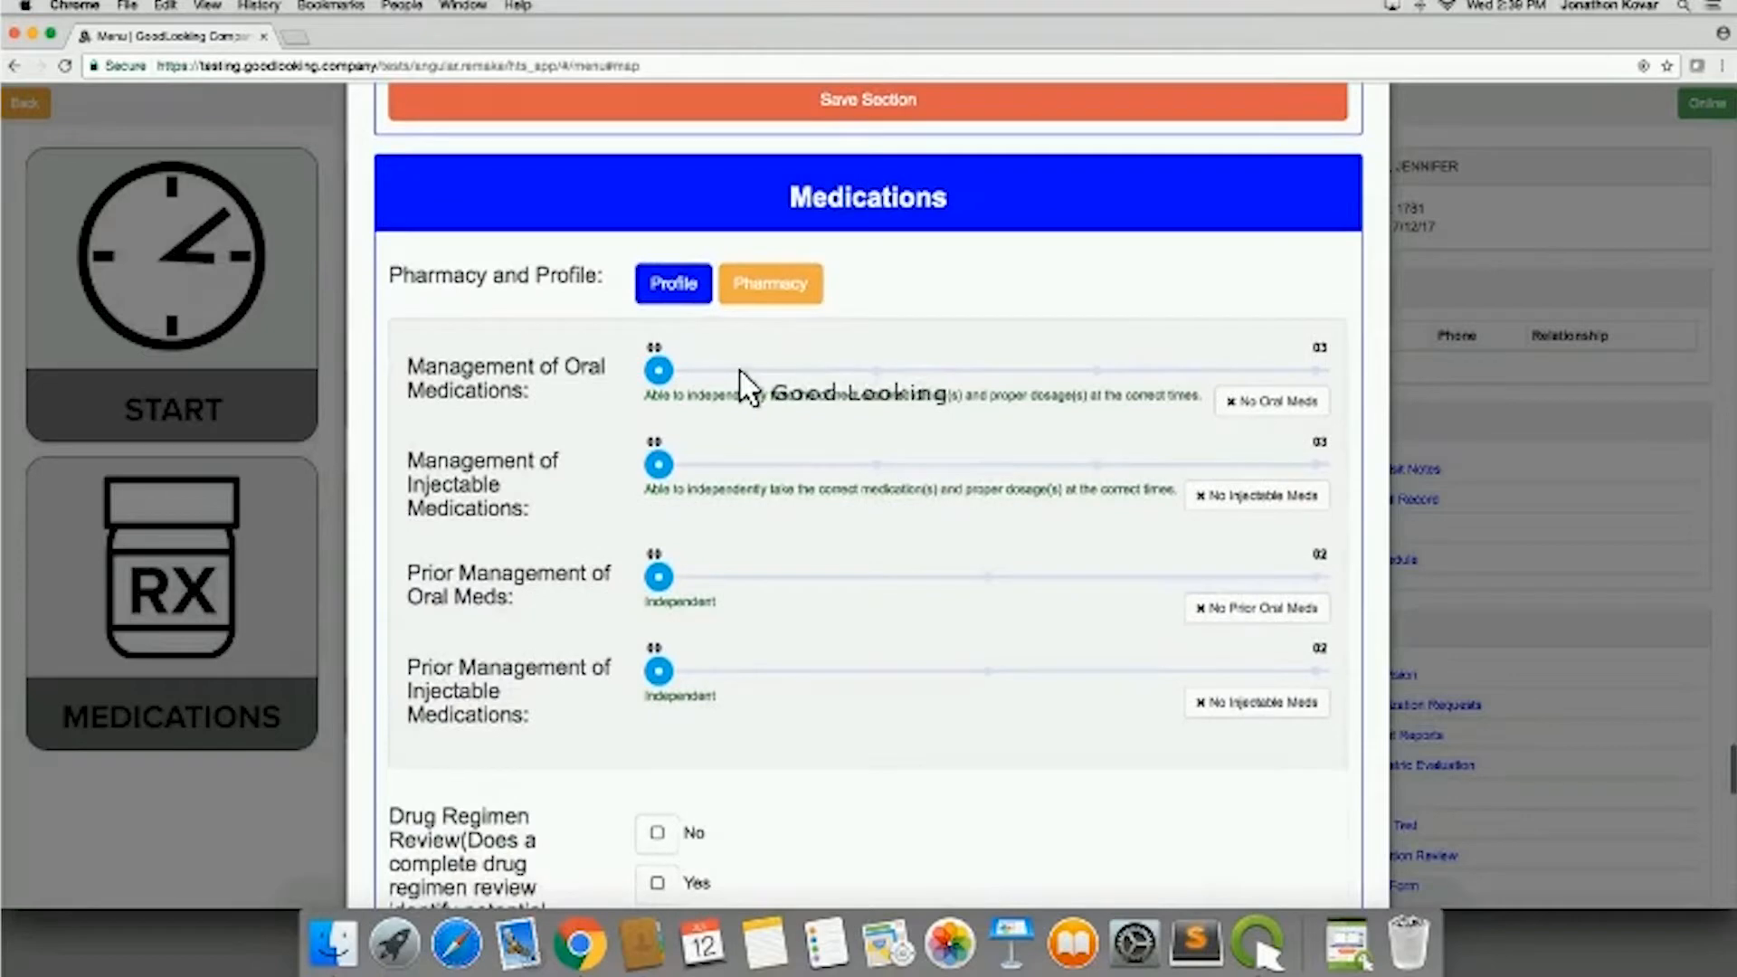
left_click(674, 281)
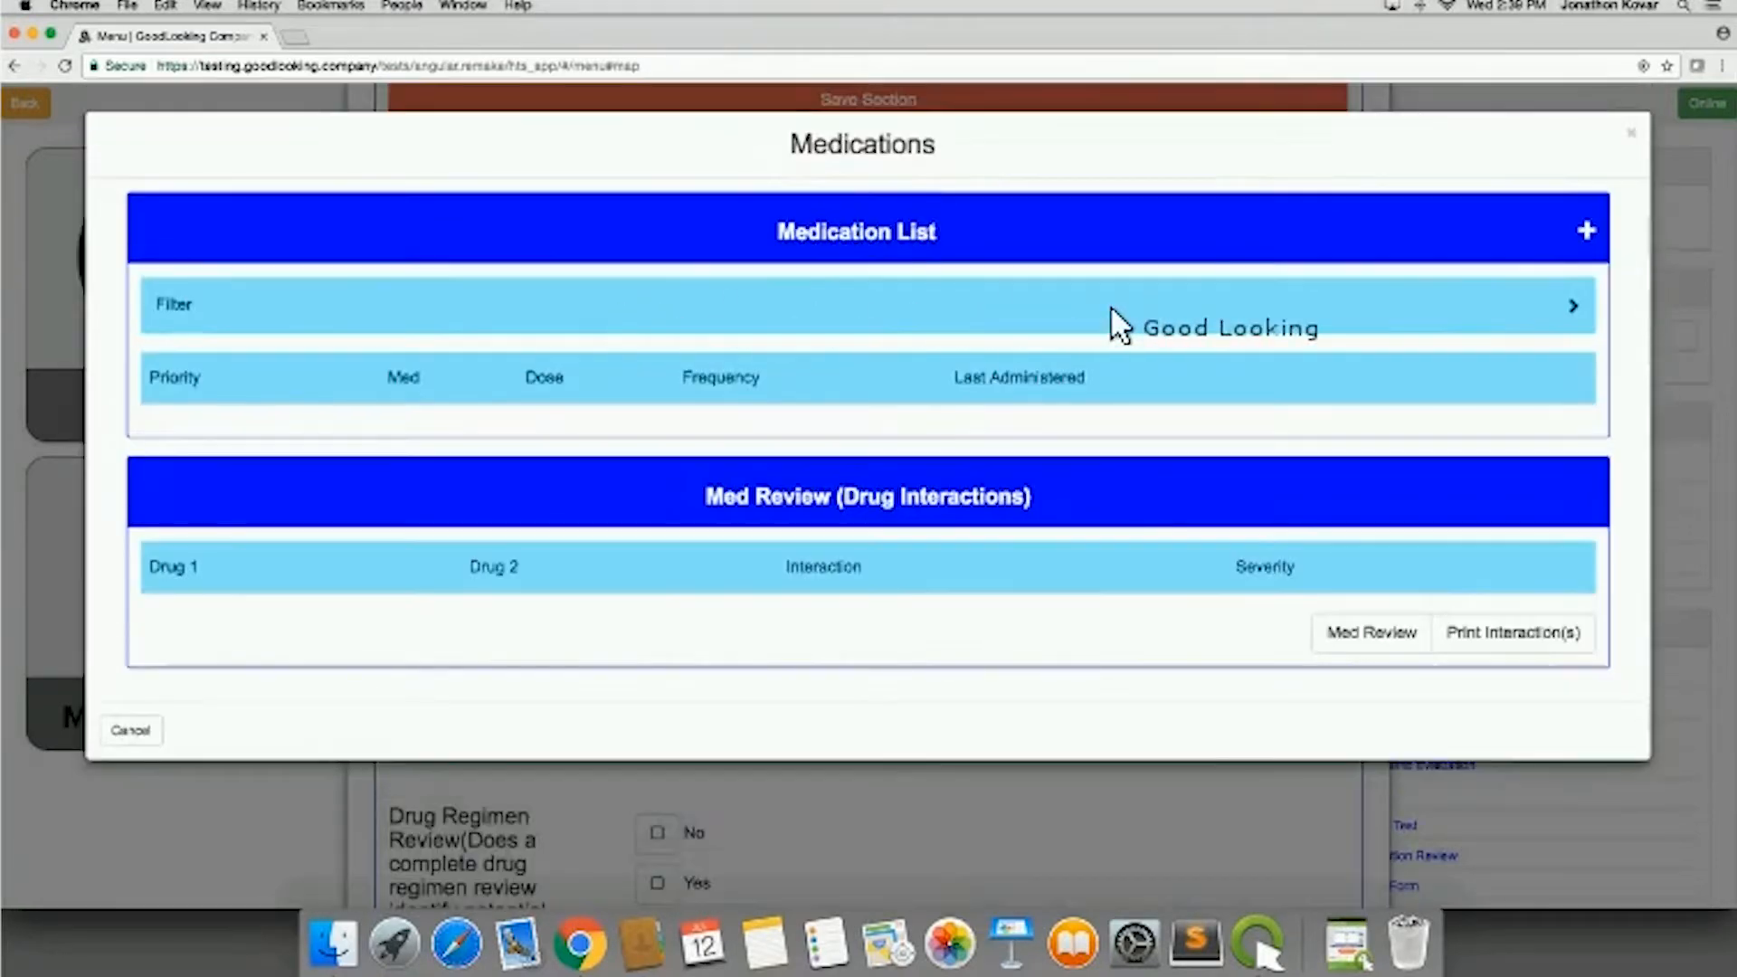
left_click(1628, 136)
Step: Set the Depression Screening in the Neurological section to PHQ-2
scroll(1163, 748, "down", 10)
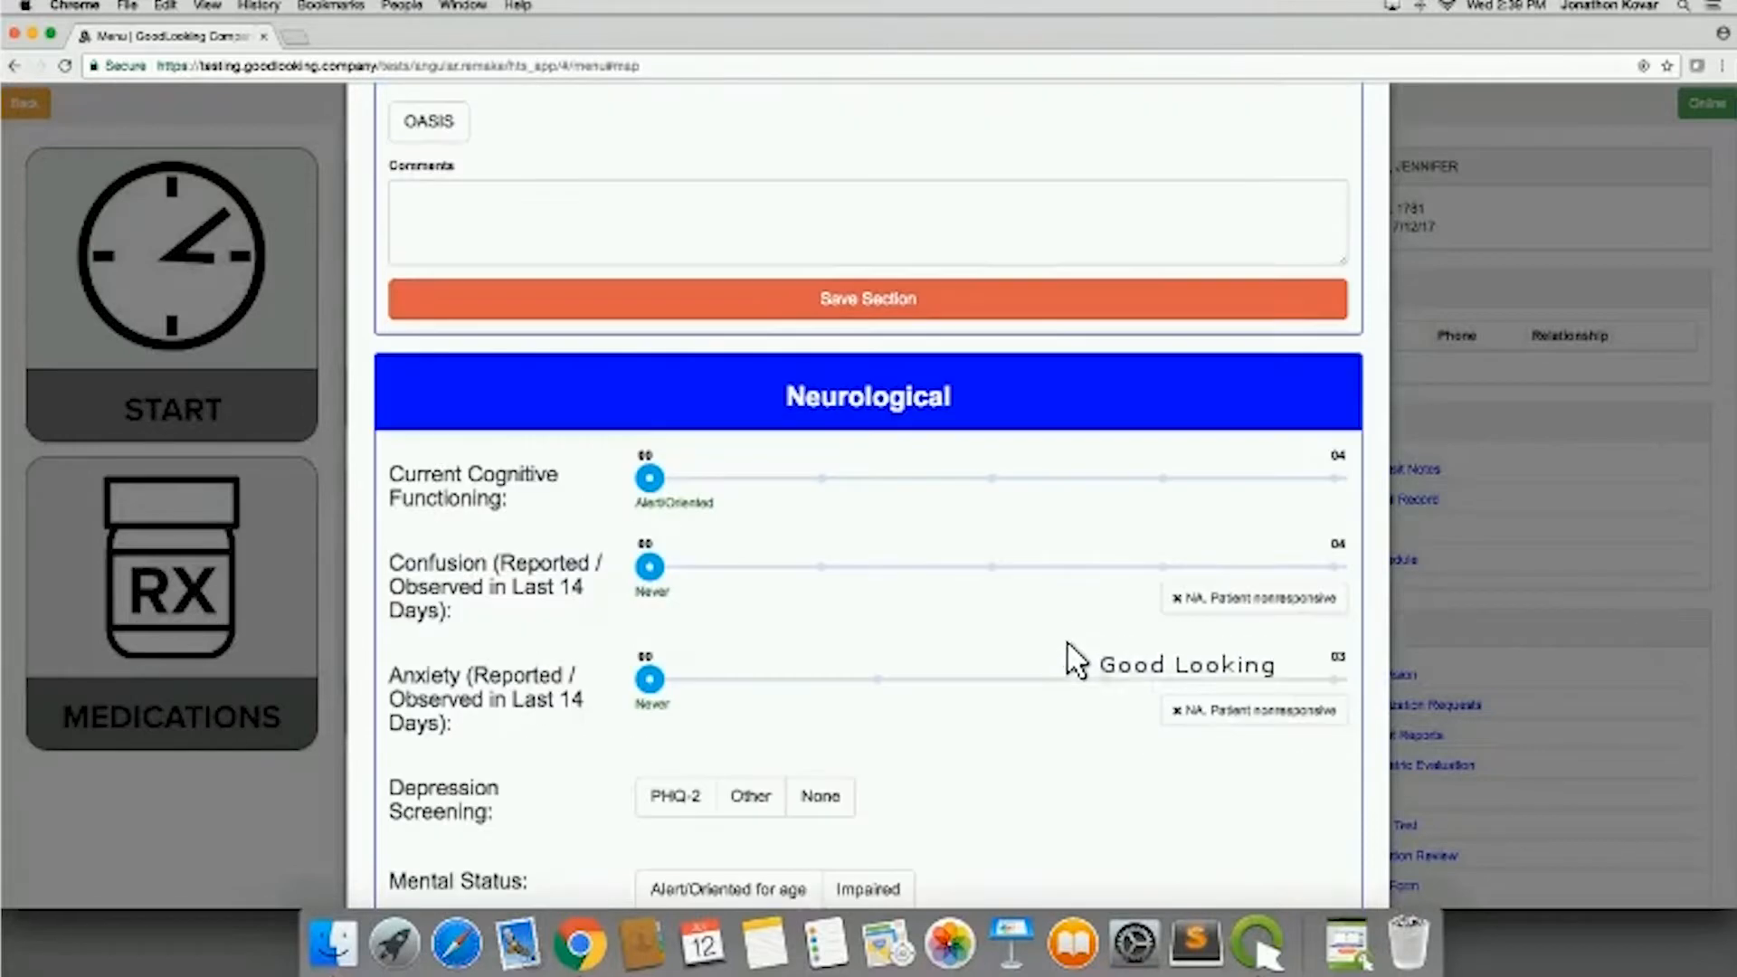
scroll(1073, 675, "down", 5)
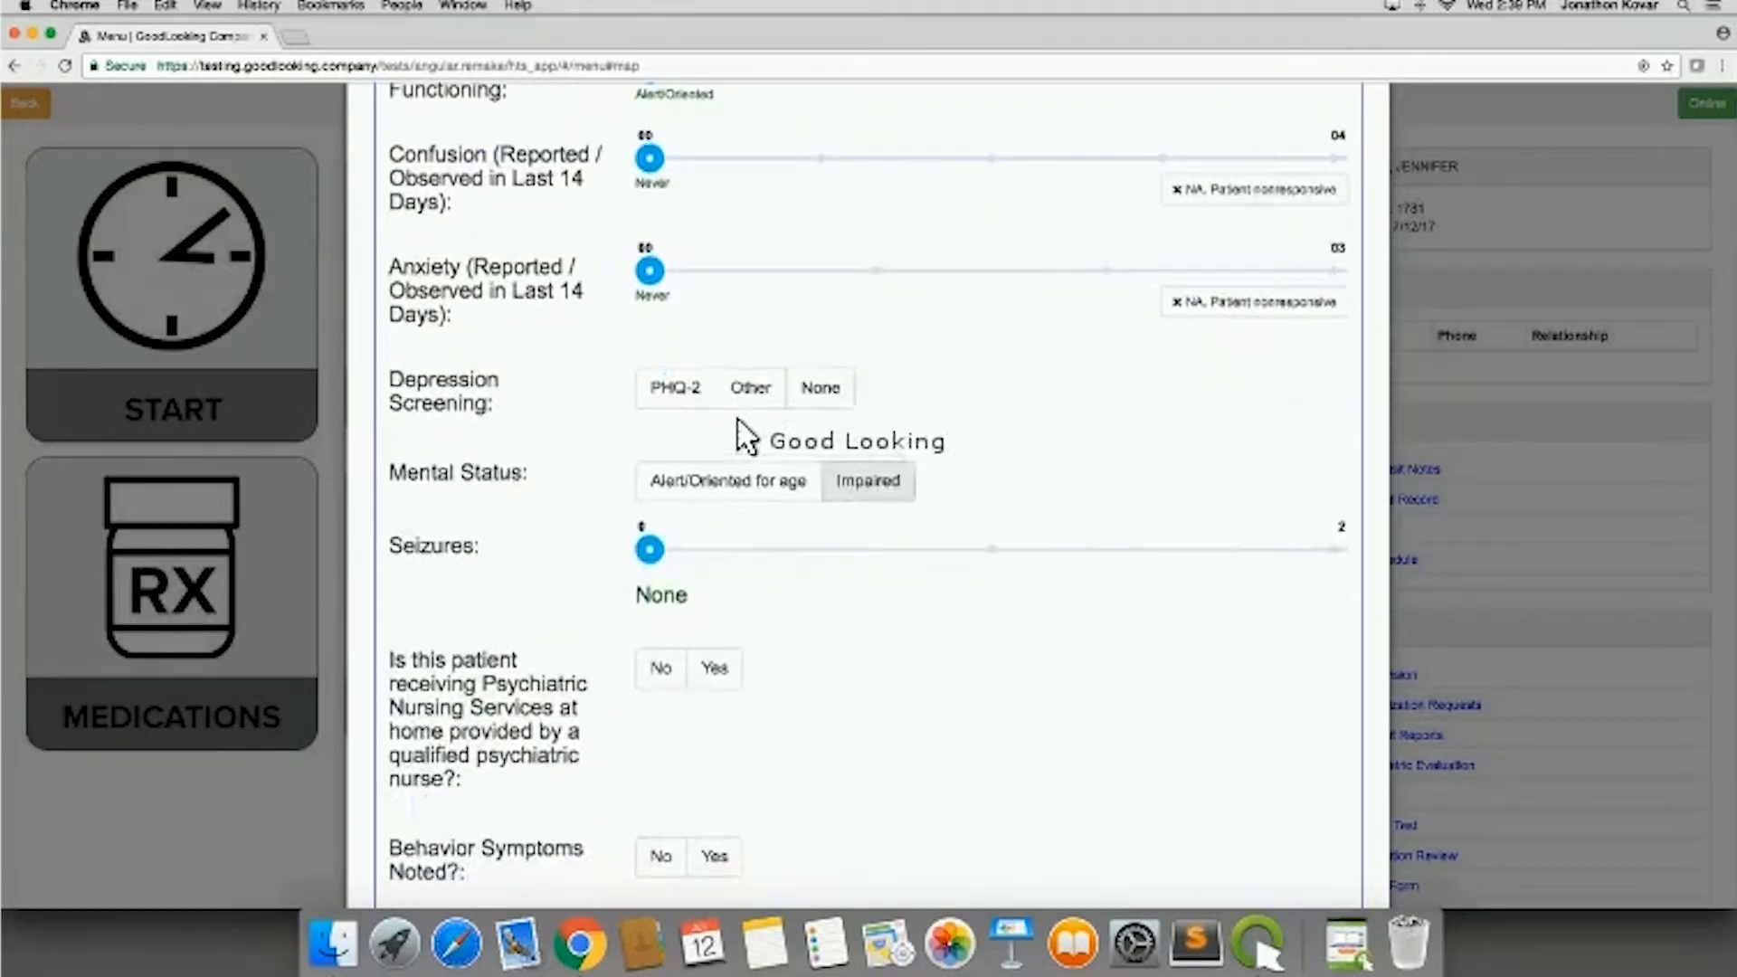
left_click(749, 389)
left_click(677, 389)
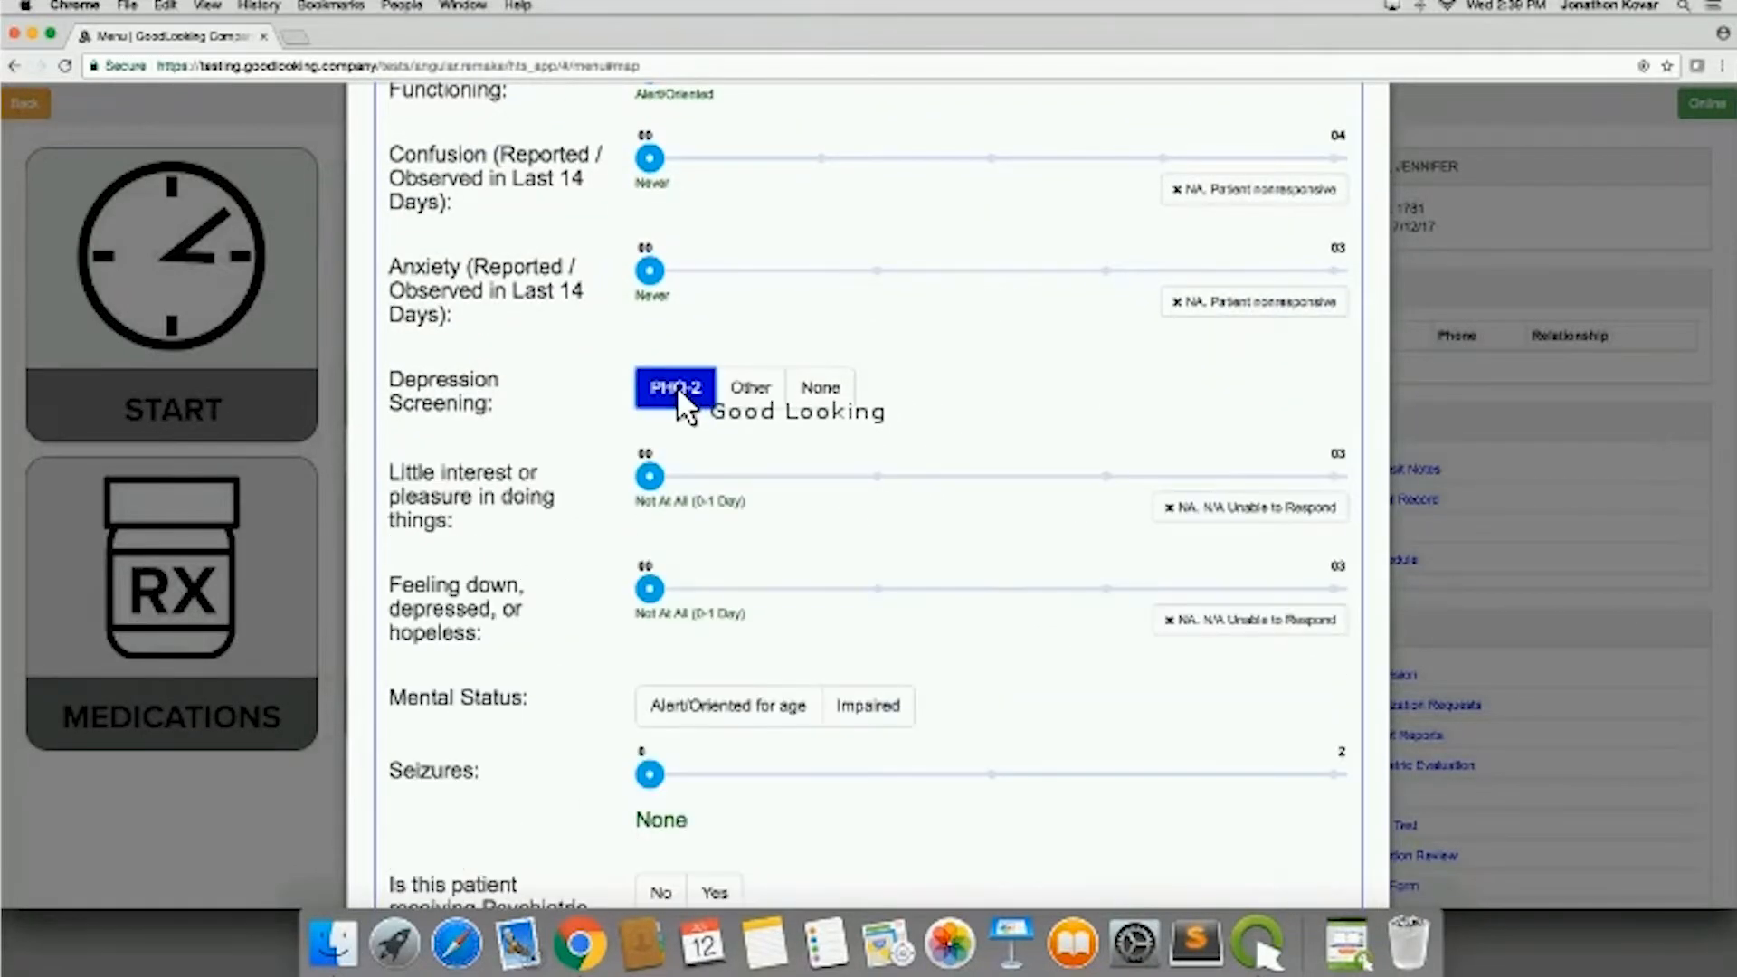
Step: Set Mental Status to Impaired with Unresponsive, and set Seizures to Less than Daily
scroll(832, 697, "down", 2)
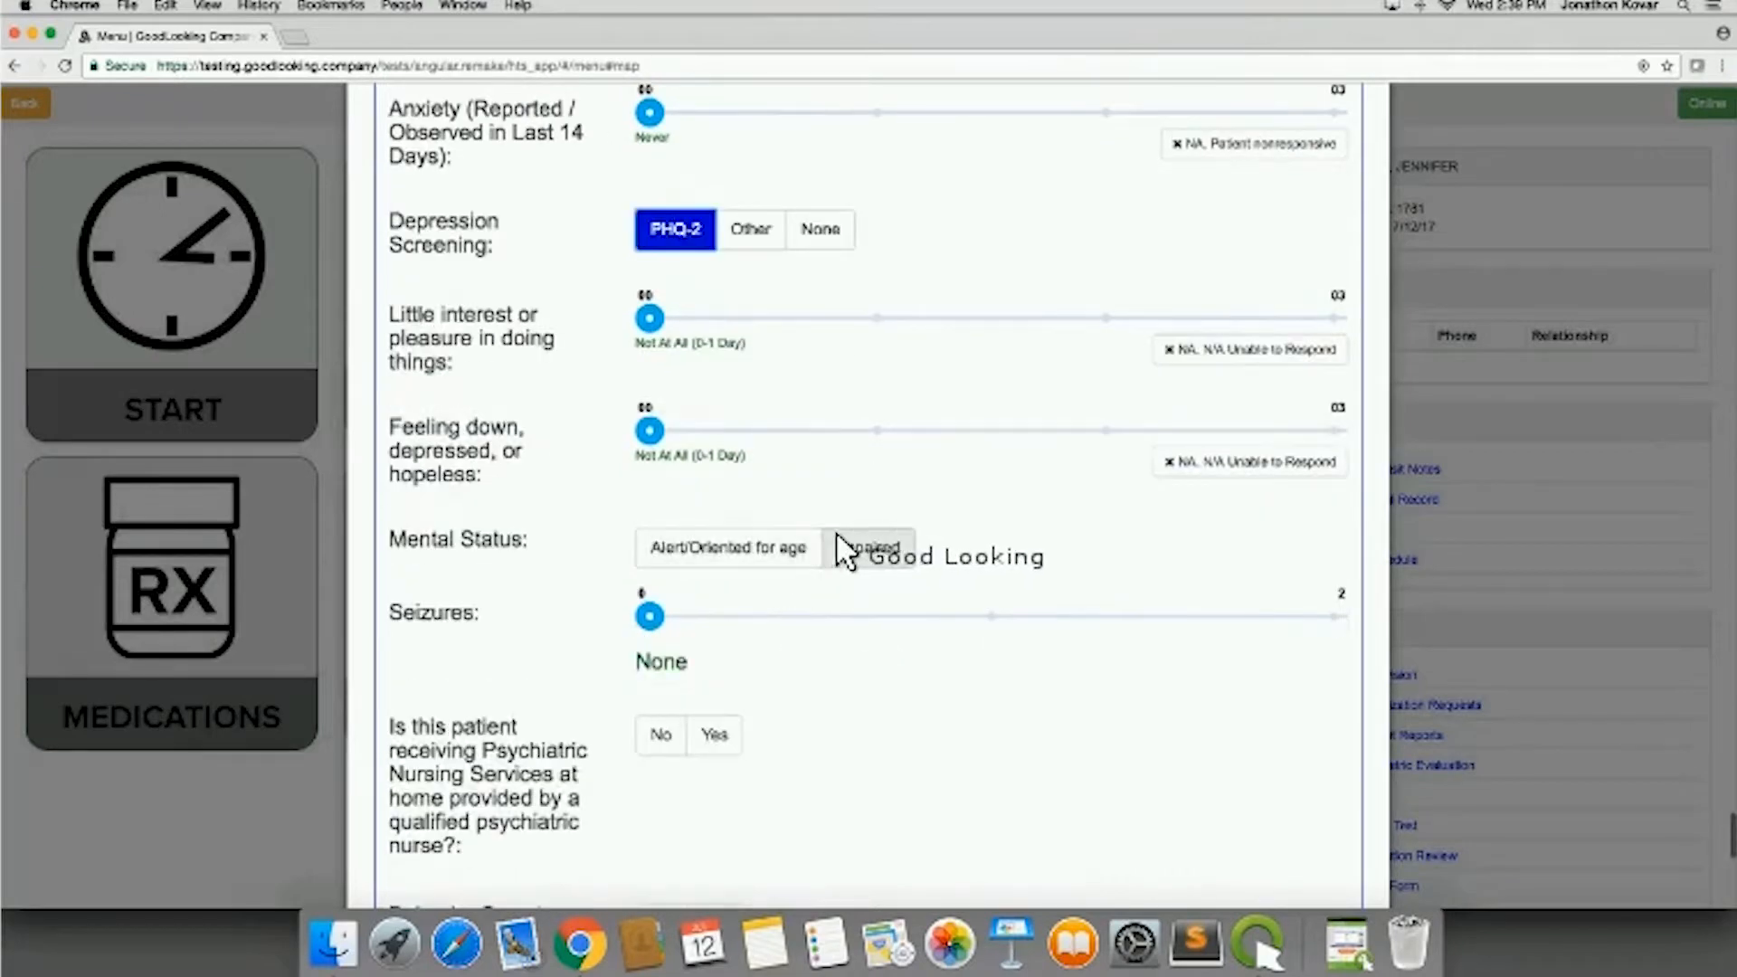
left_click(864, 548)
left_click(820, 628)
scroll(820, 634, "down", 4)
left_click(992, 422)
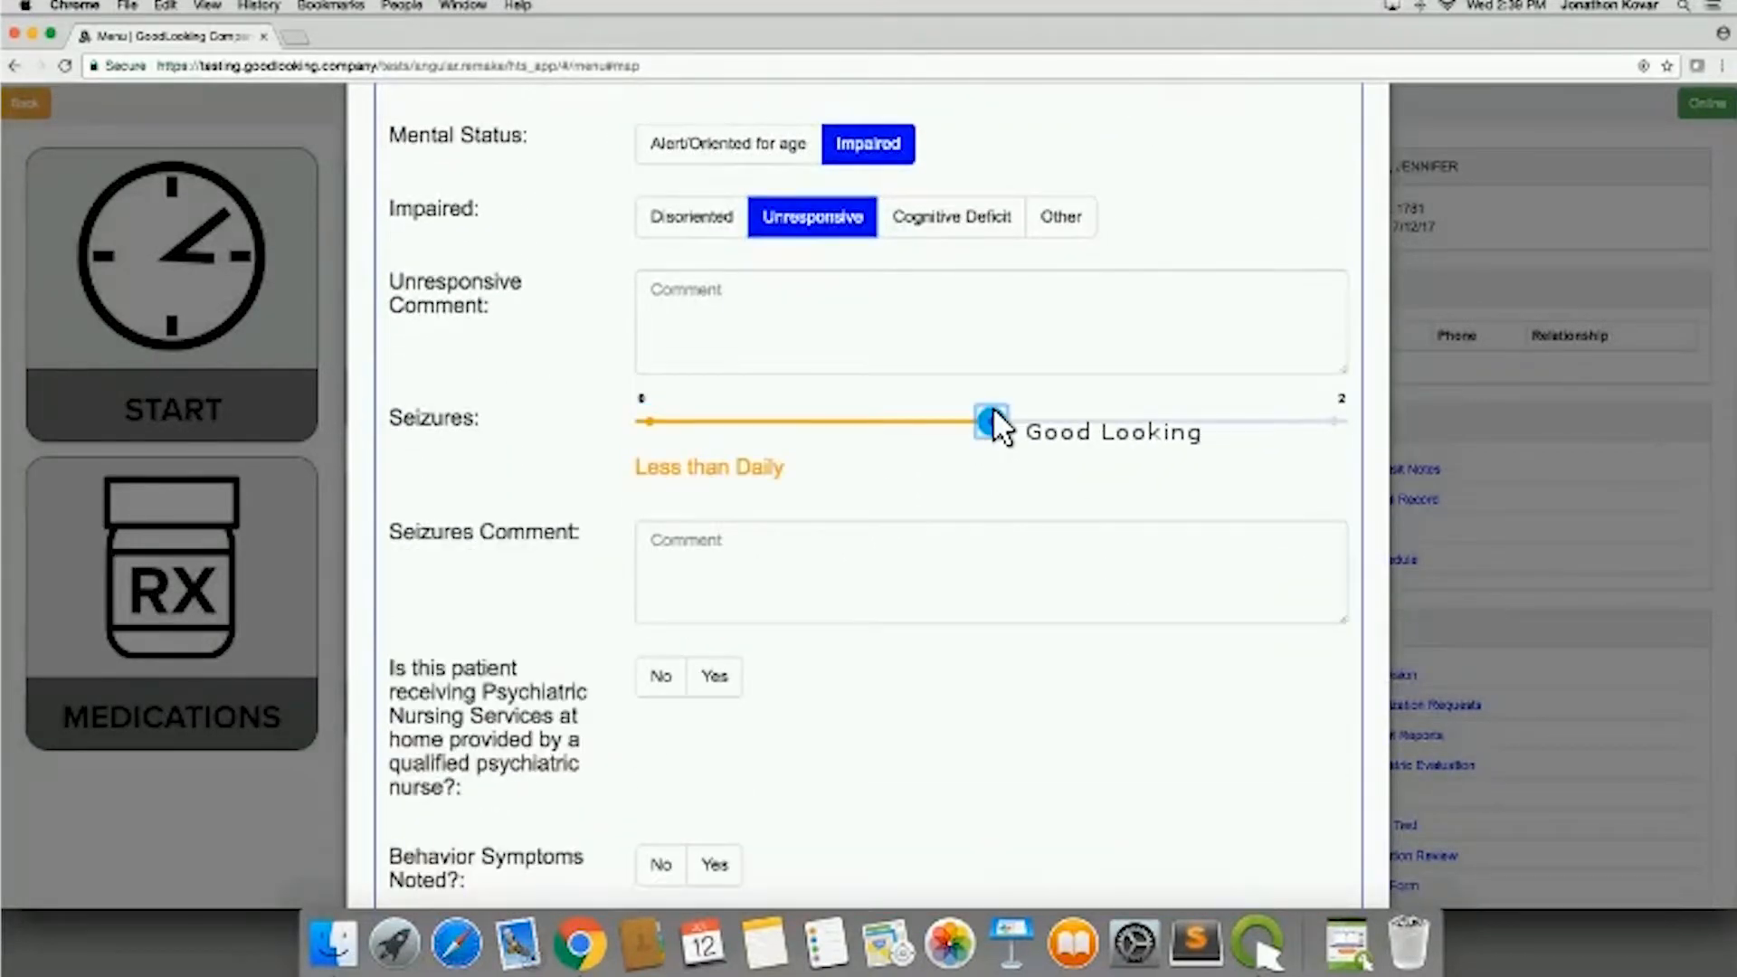
Step: Open the Integumentary section, view the Wound Care form for the upper right back on the body diagram, and close the form
scroll(850, 777, "down", 5)
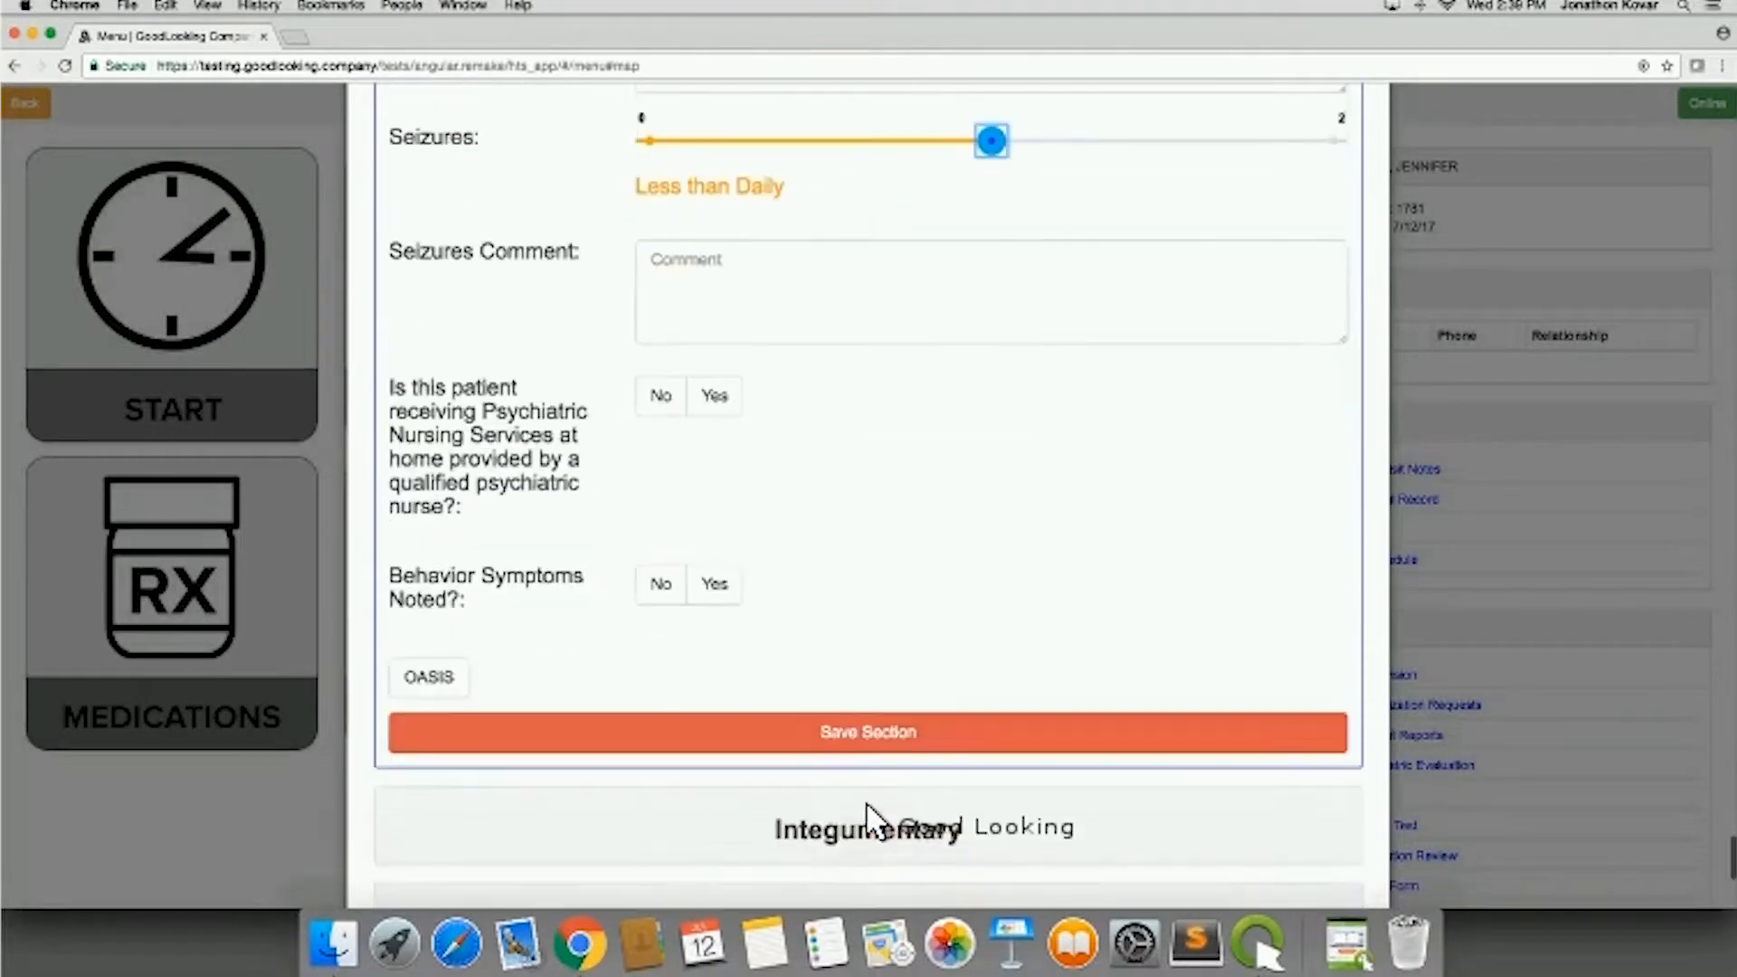
scroll(834, 674, "down", 5)
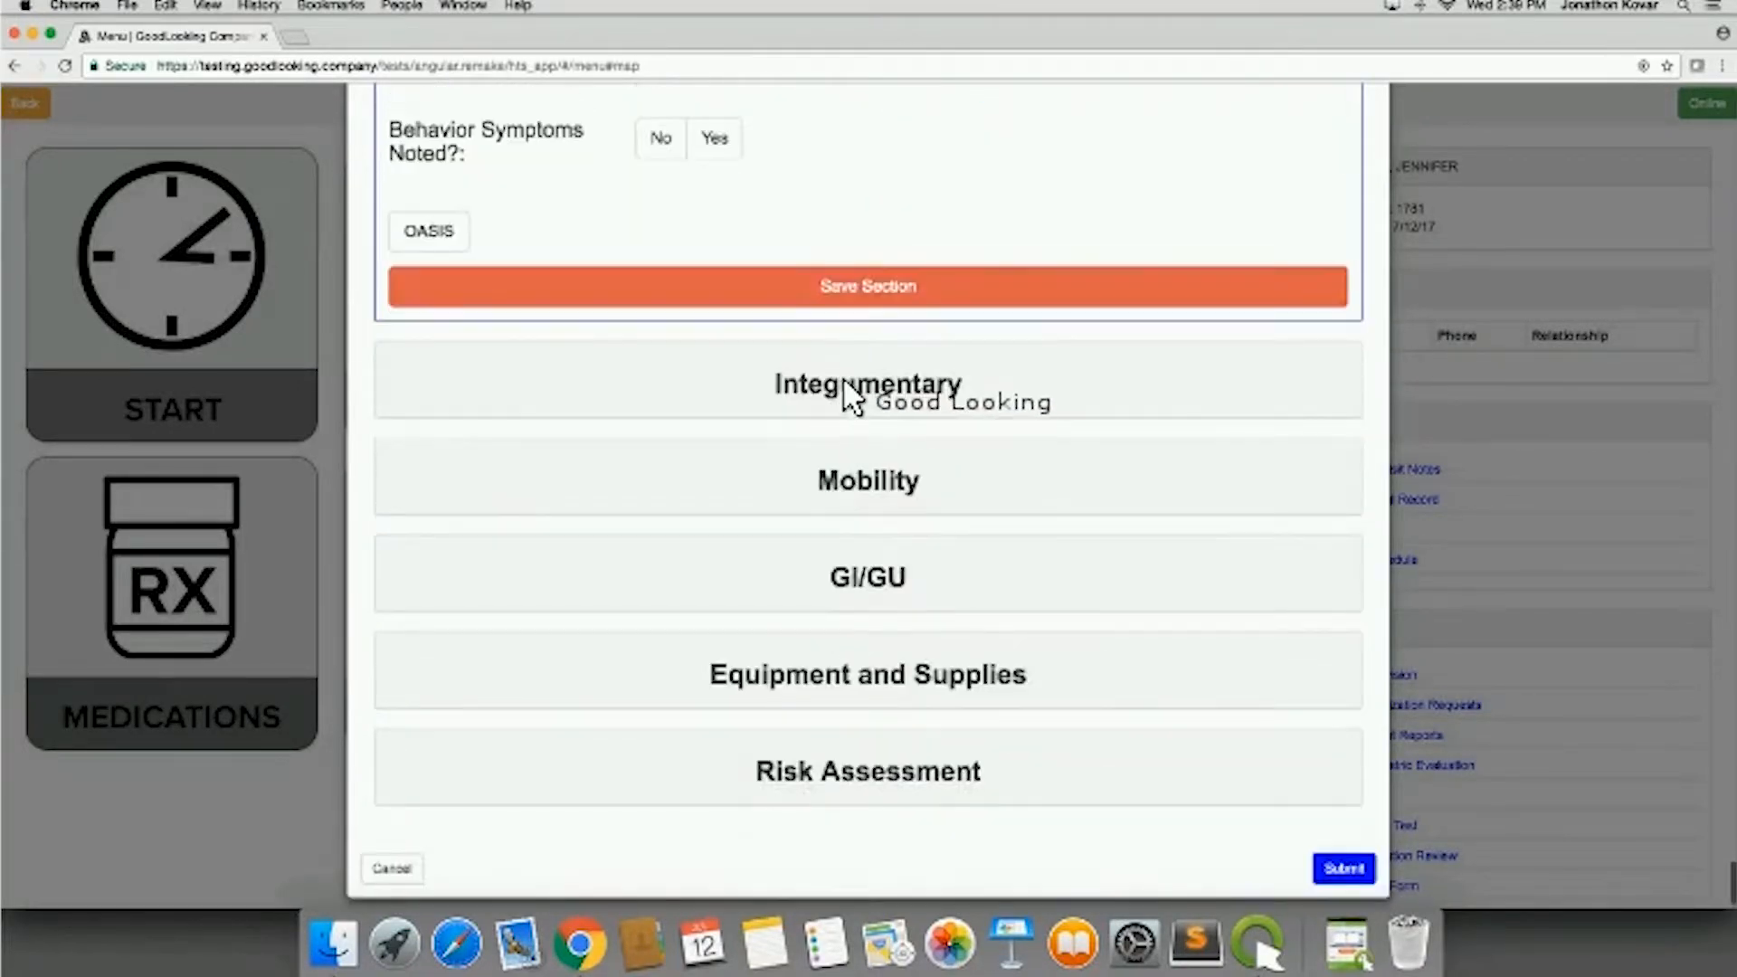
left_click(847, 386)
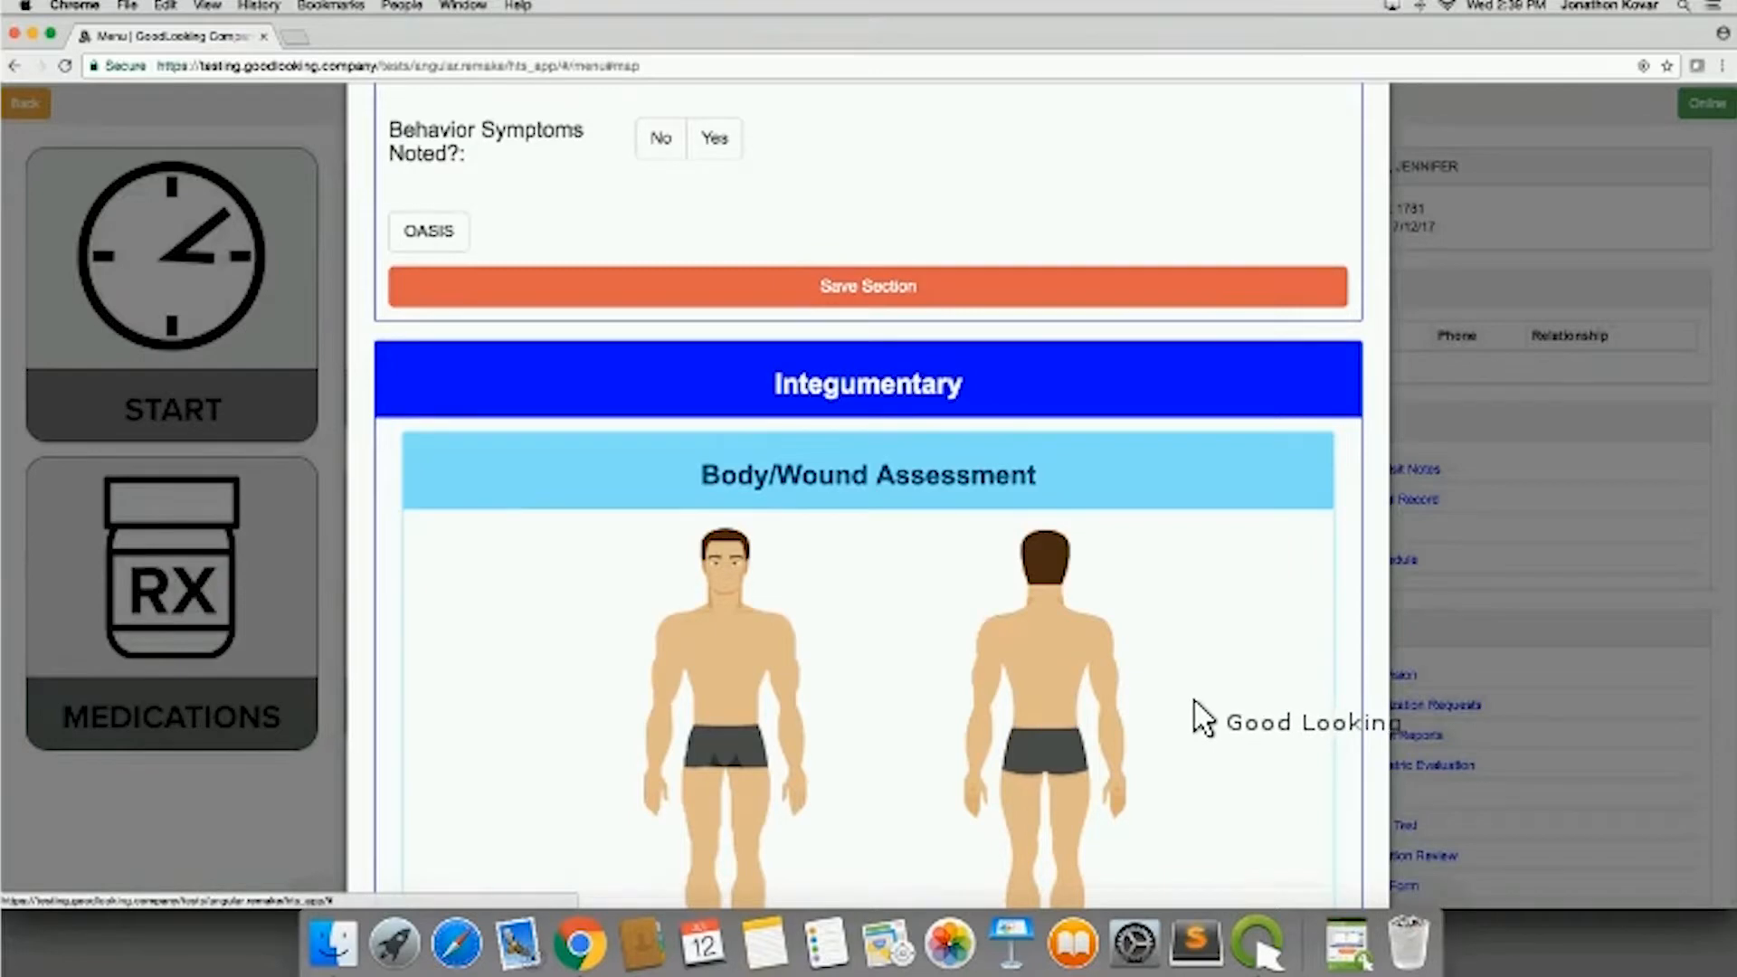
scroll(1198, 717, "down", 3)
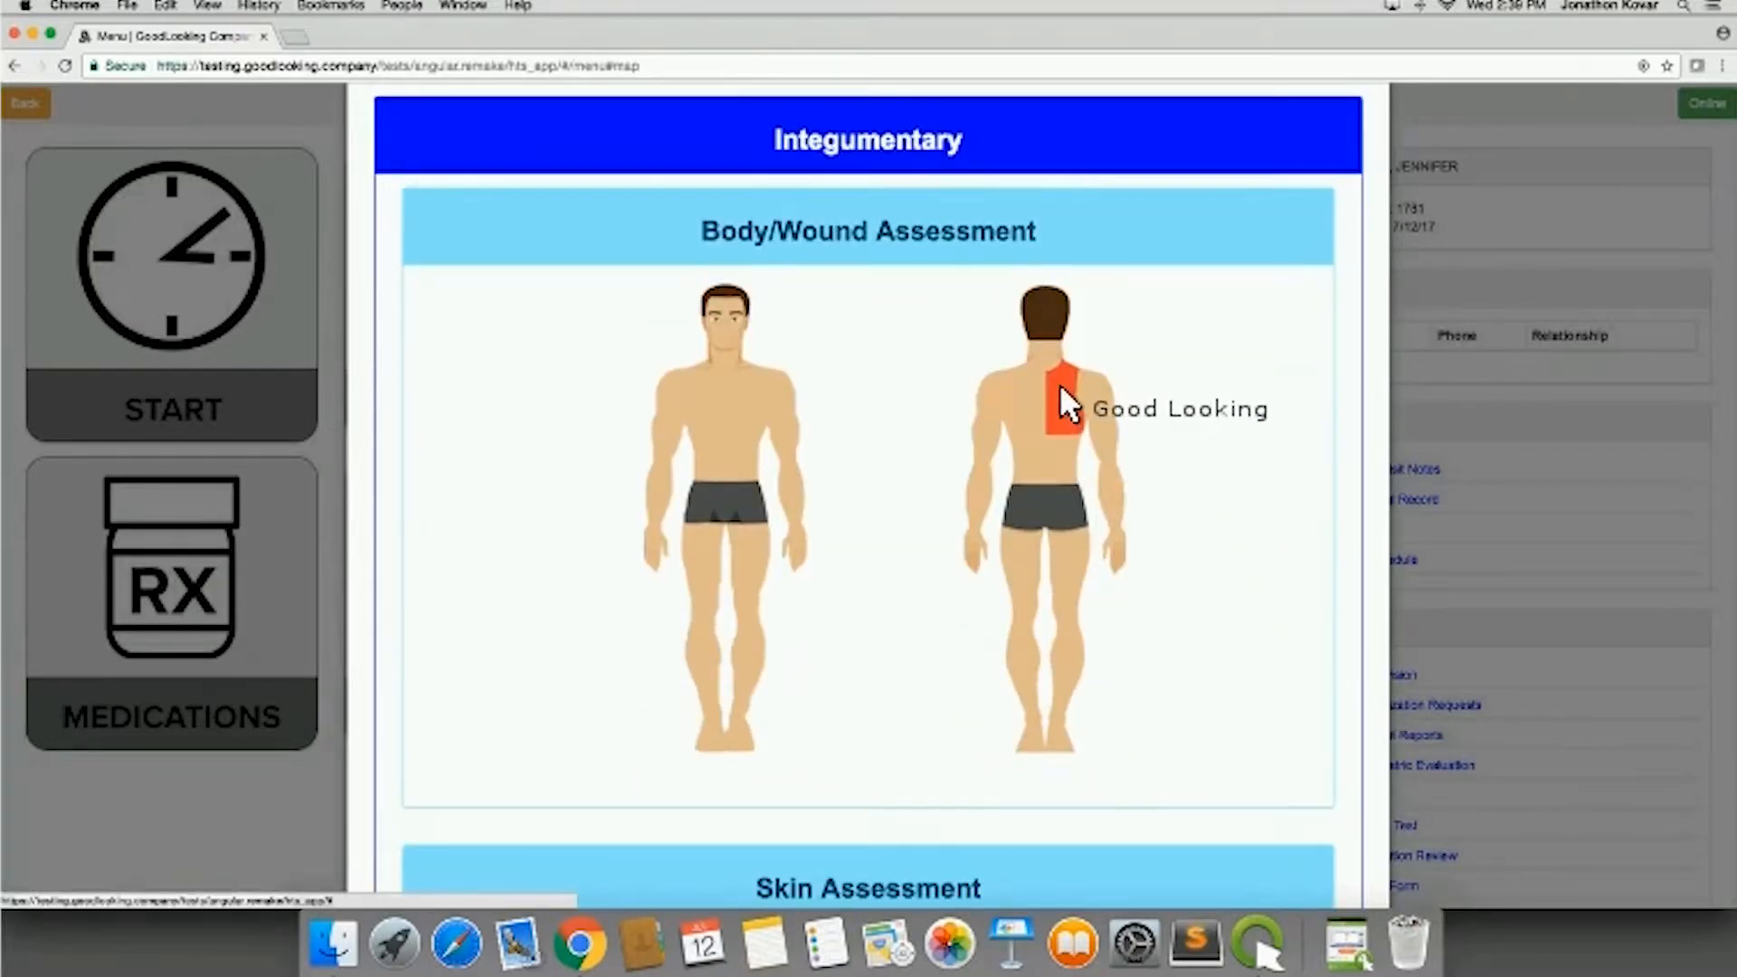
left_click(1061, 386)
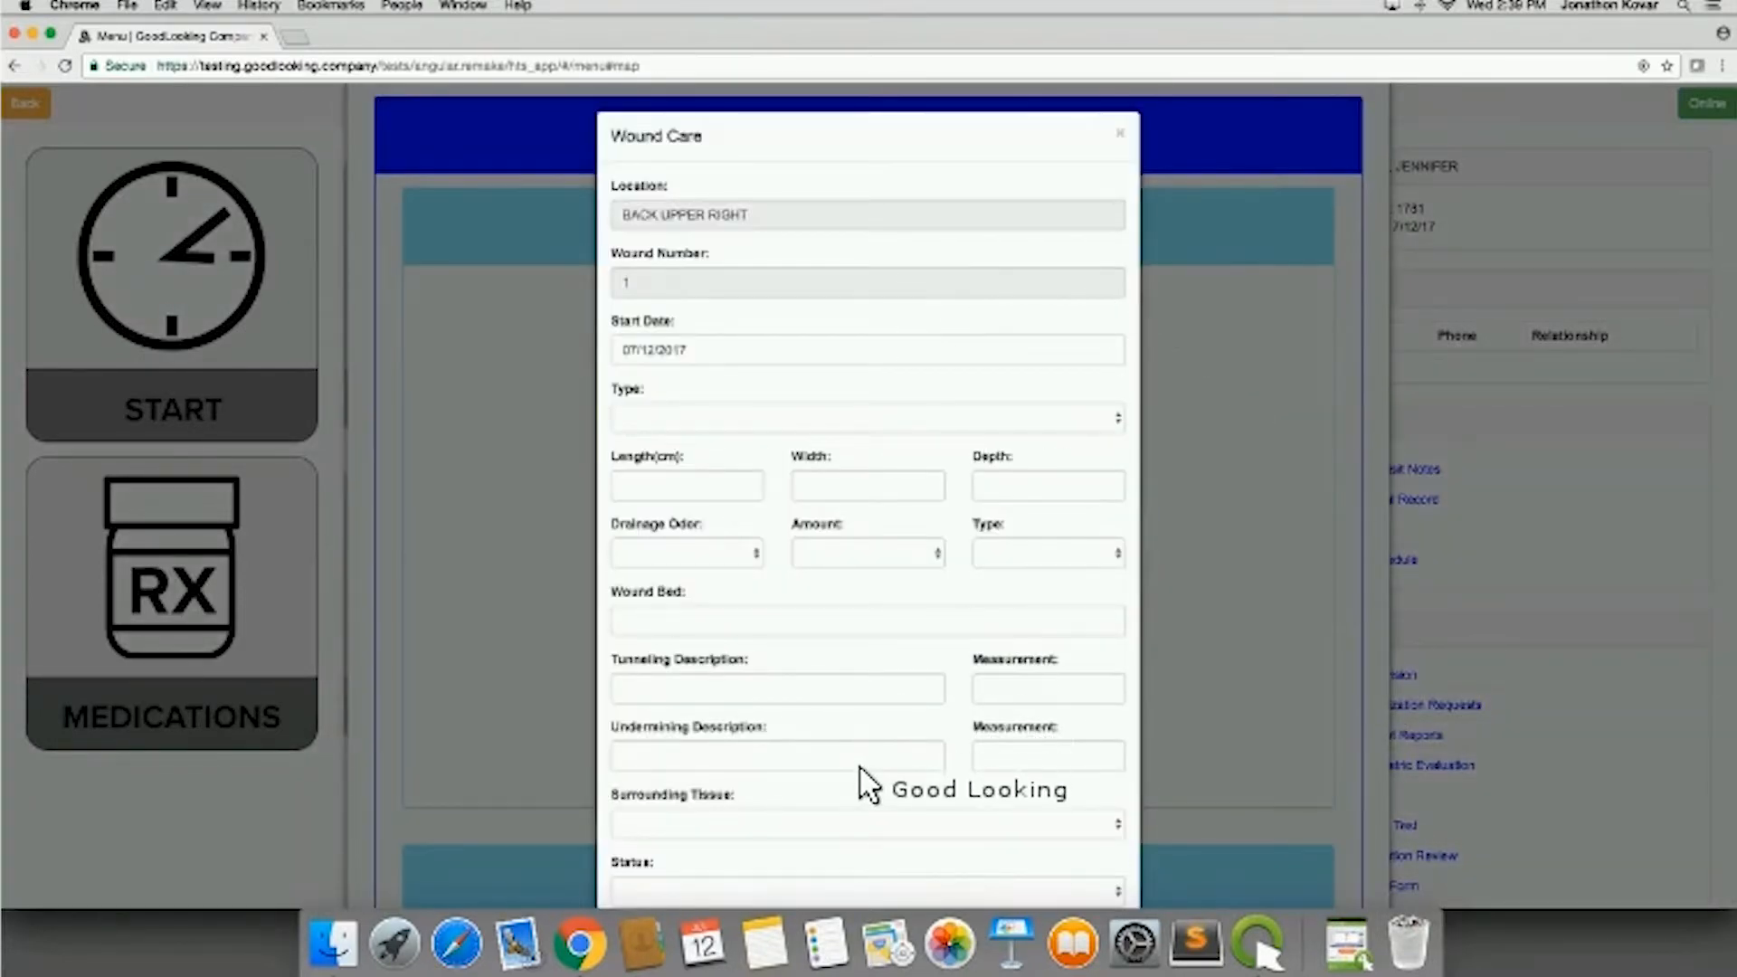
scroll(859, 783, "down", 2)
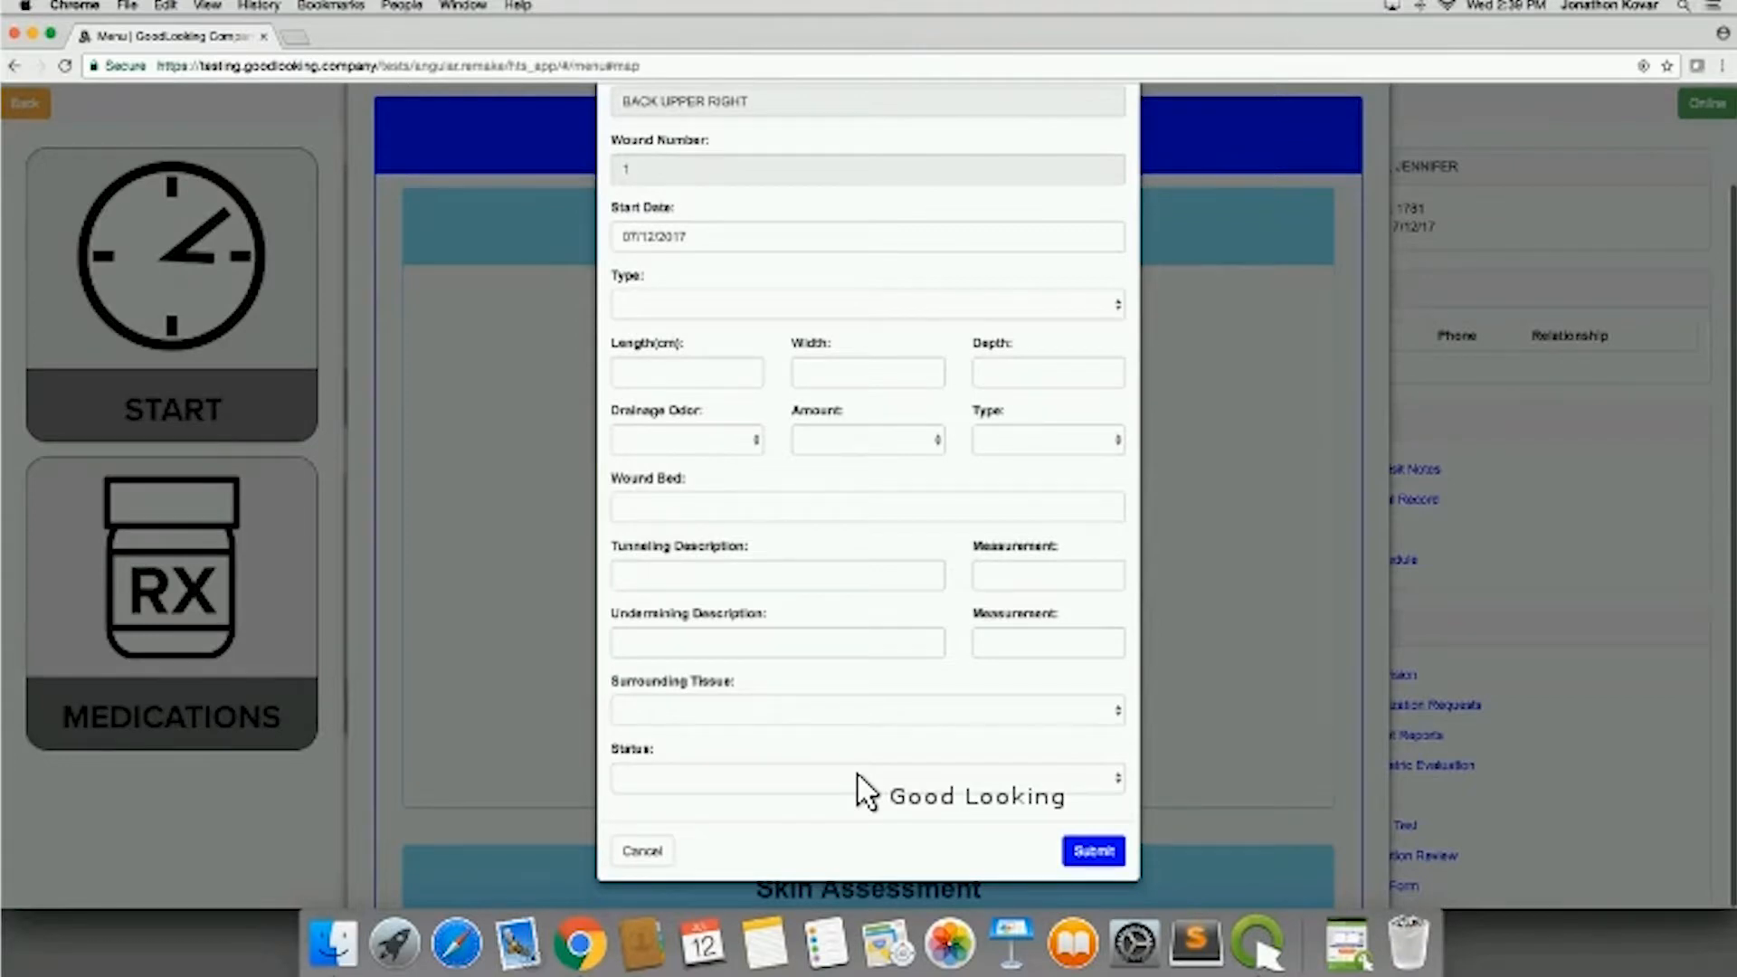
scroll(859, 785, "up", 2)
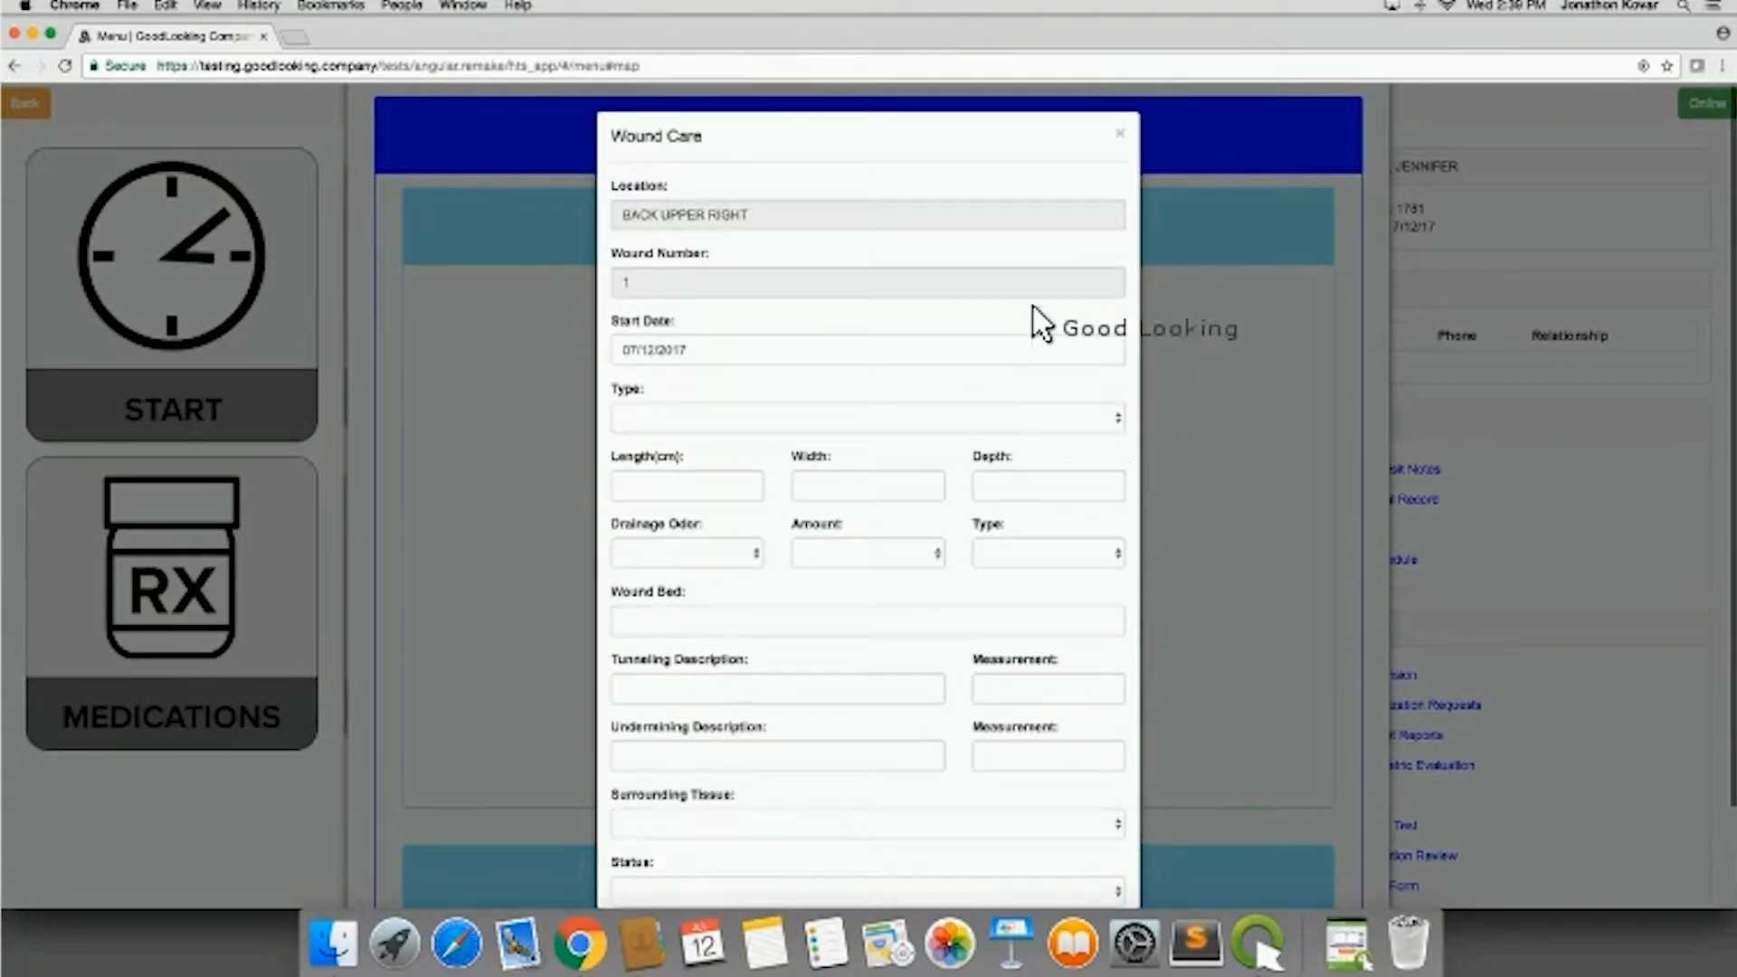
left_click(1122, 137)
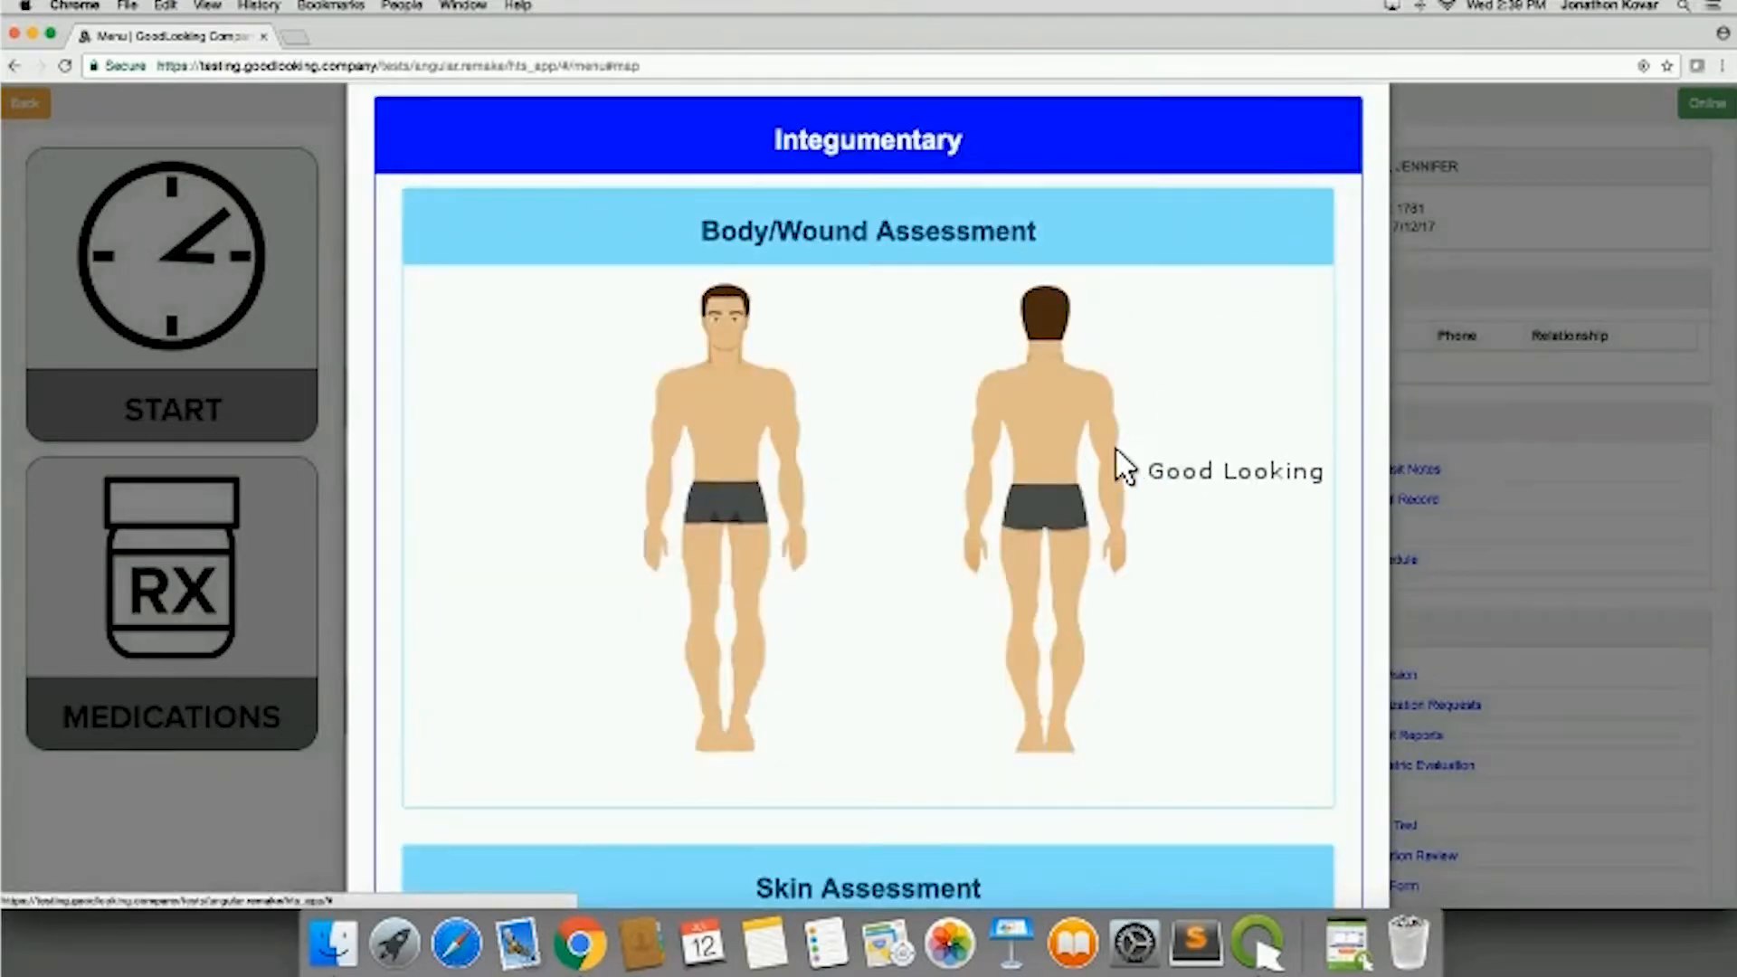
Step: Compare the Adult Braden, Pedi Braden and Norton scales for the Pressure Ulcer Assessment under Skin Assessment
scroll(1244, 534, "down", 2)
scroll(1246, 522, "down", 10)
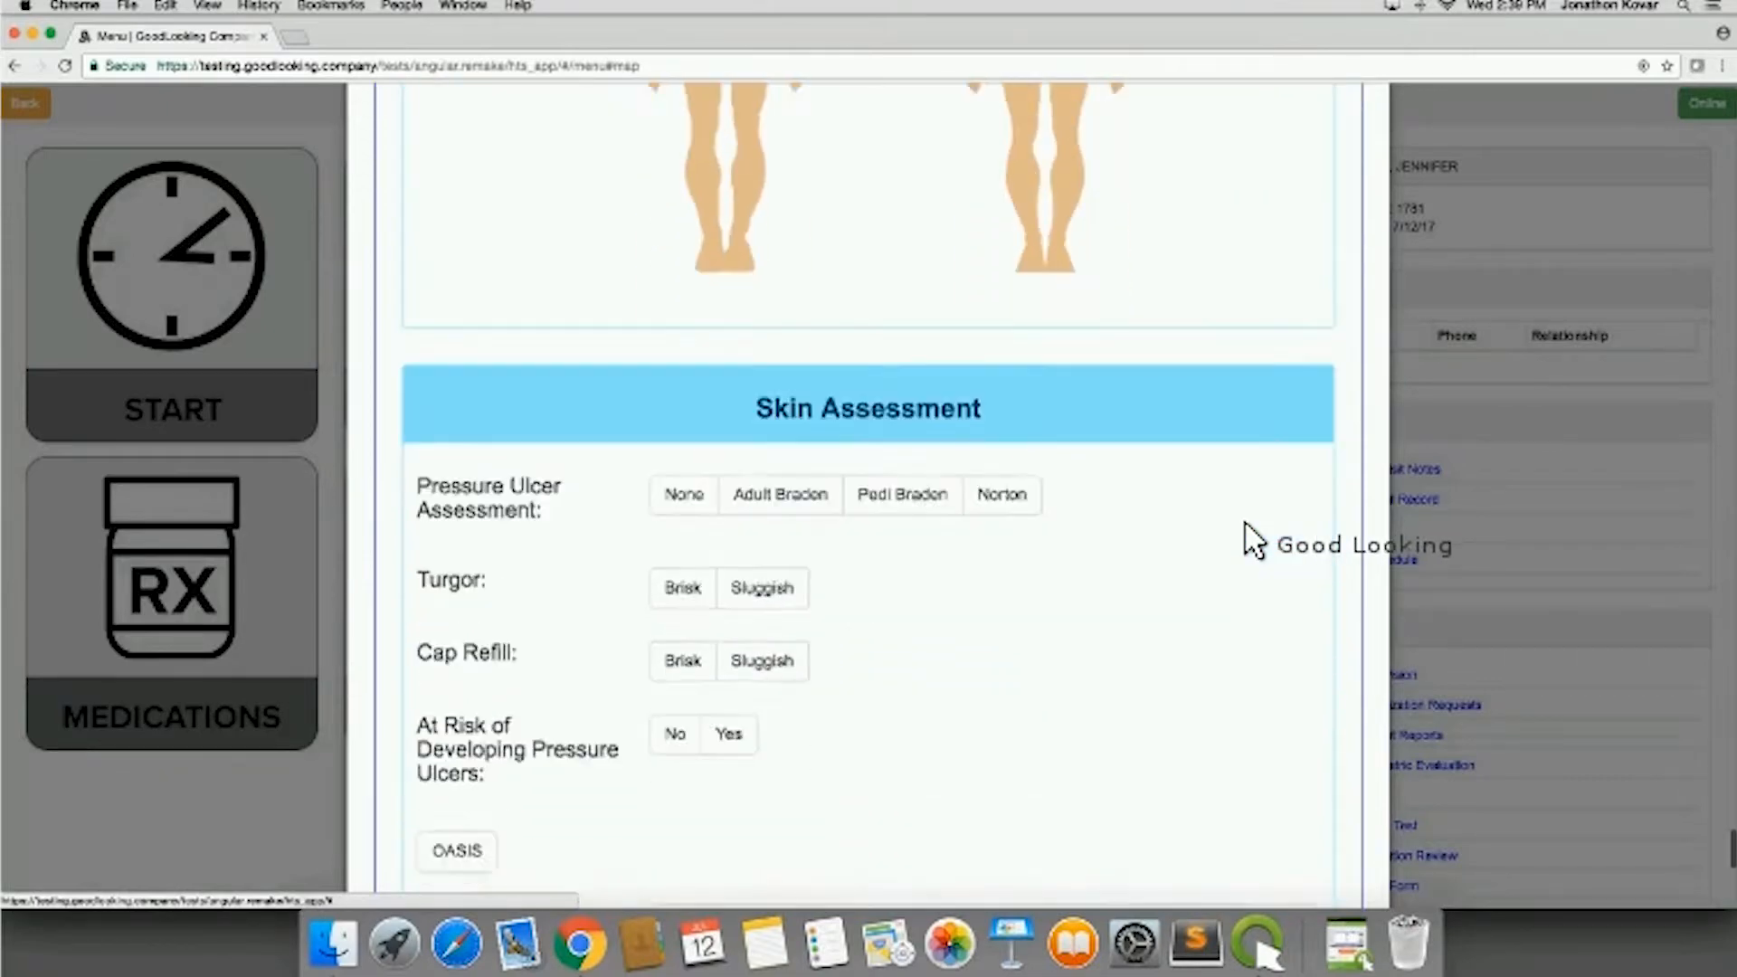
left_click(771, 350)
left_click(892, 351)
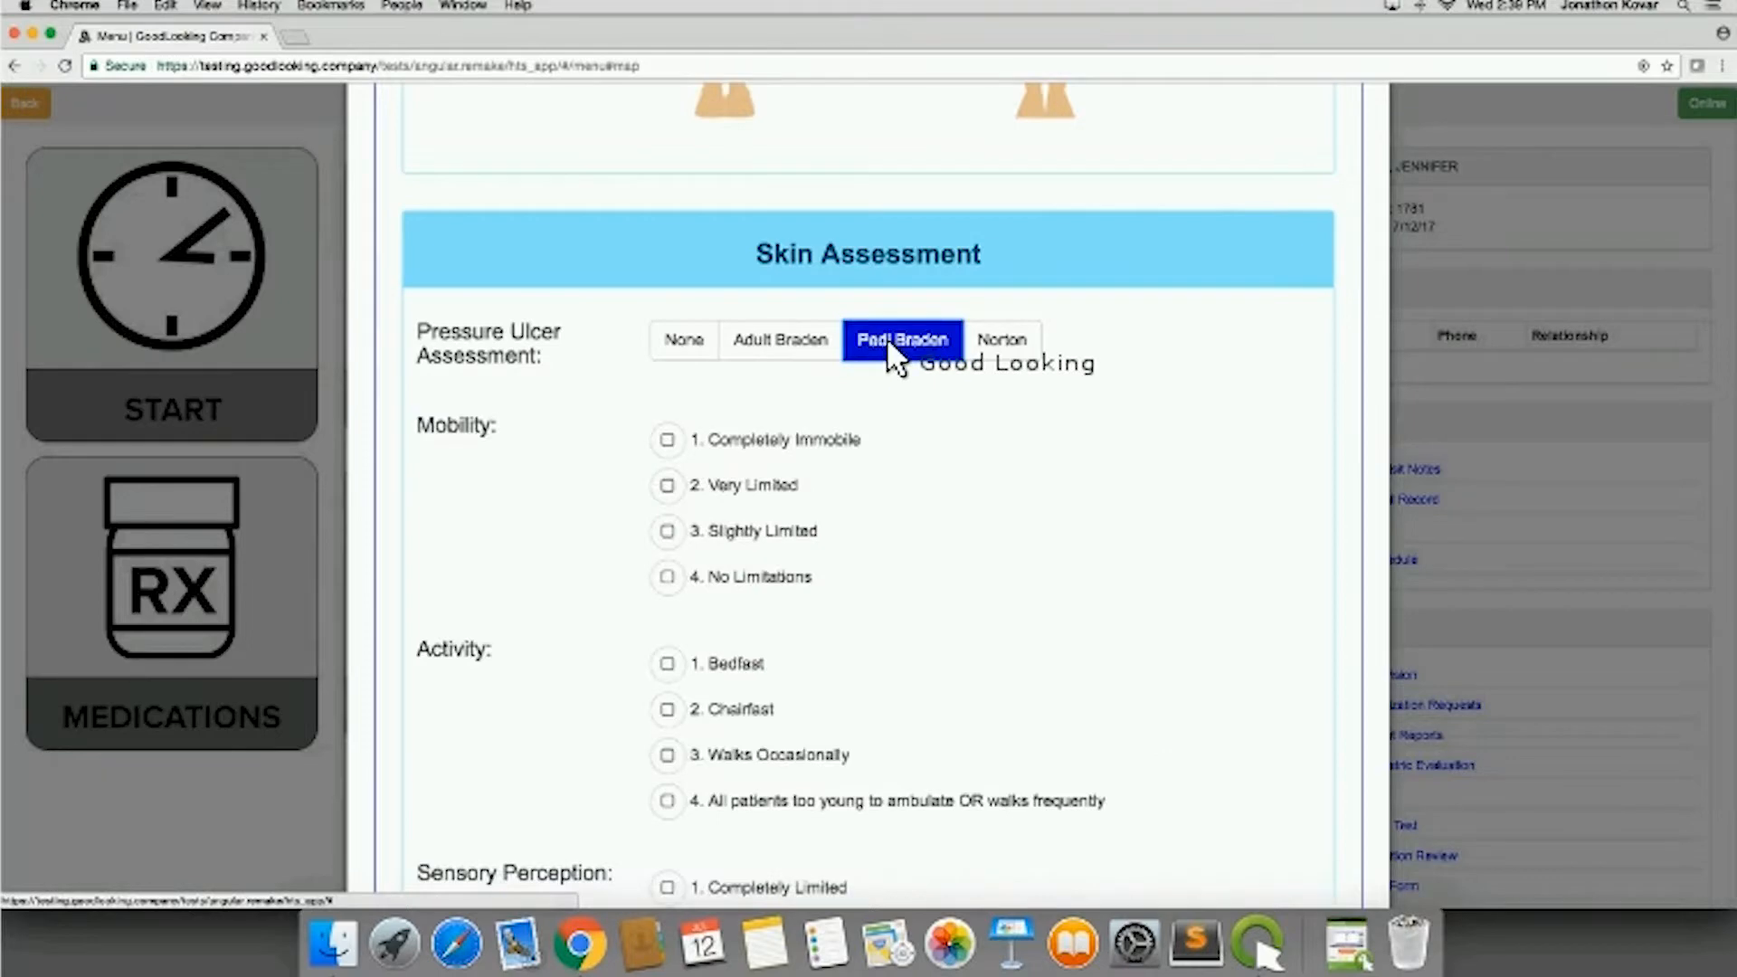
left_click(1000, 349)
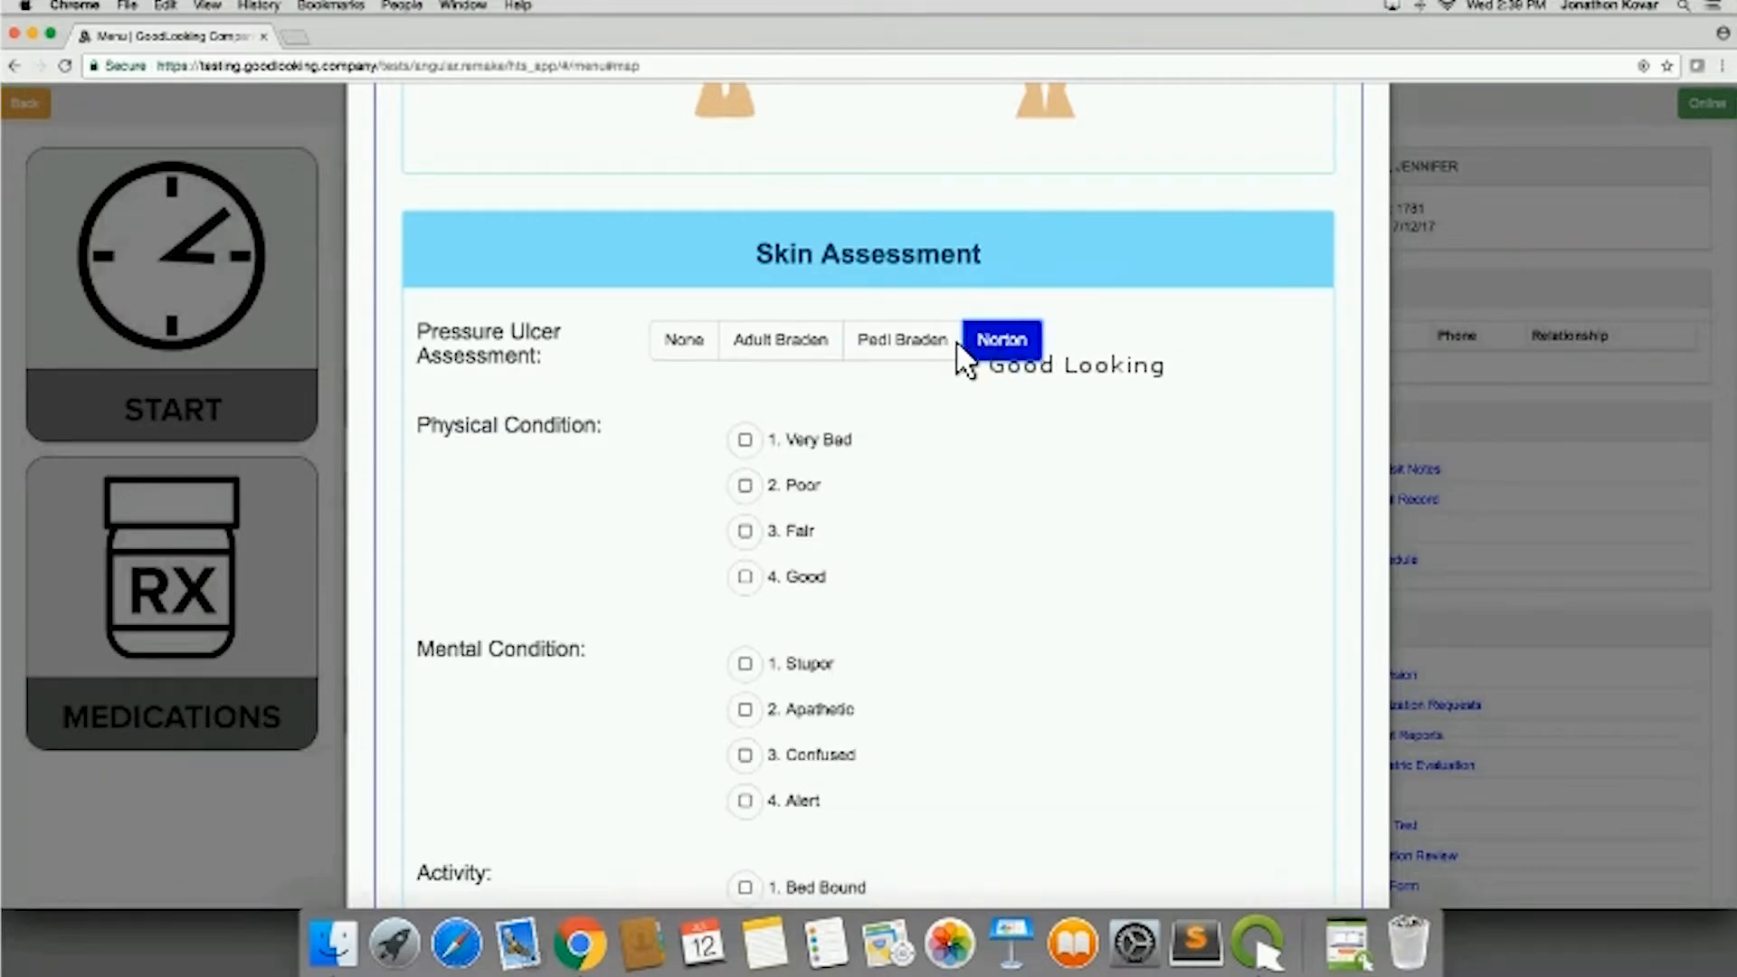
Step: Complete part of the Pedi Braden assessment with Mobility as Very Limited and Activity as Walks Occasionally, and review the total score
left_click(912, 353)
left_click(667, 485)
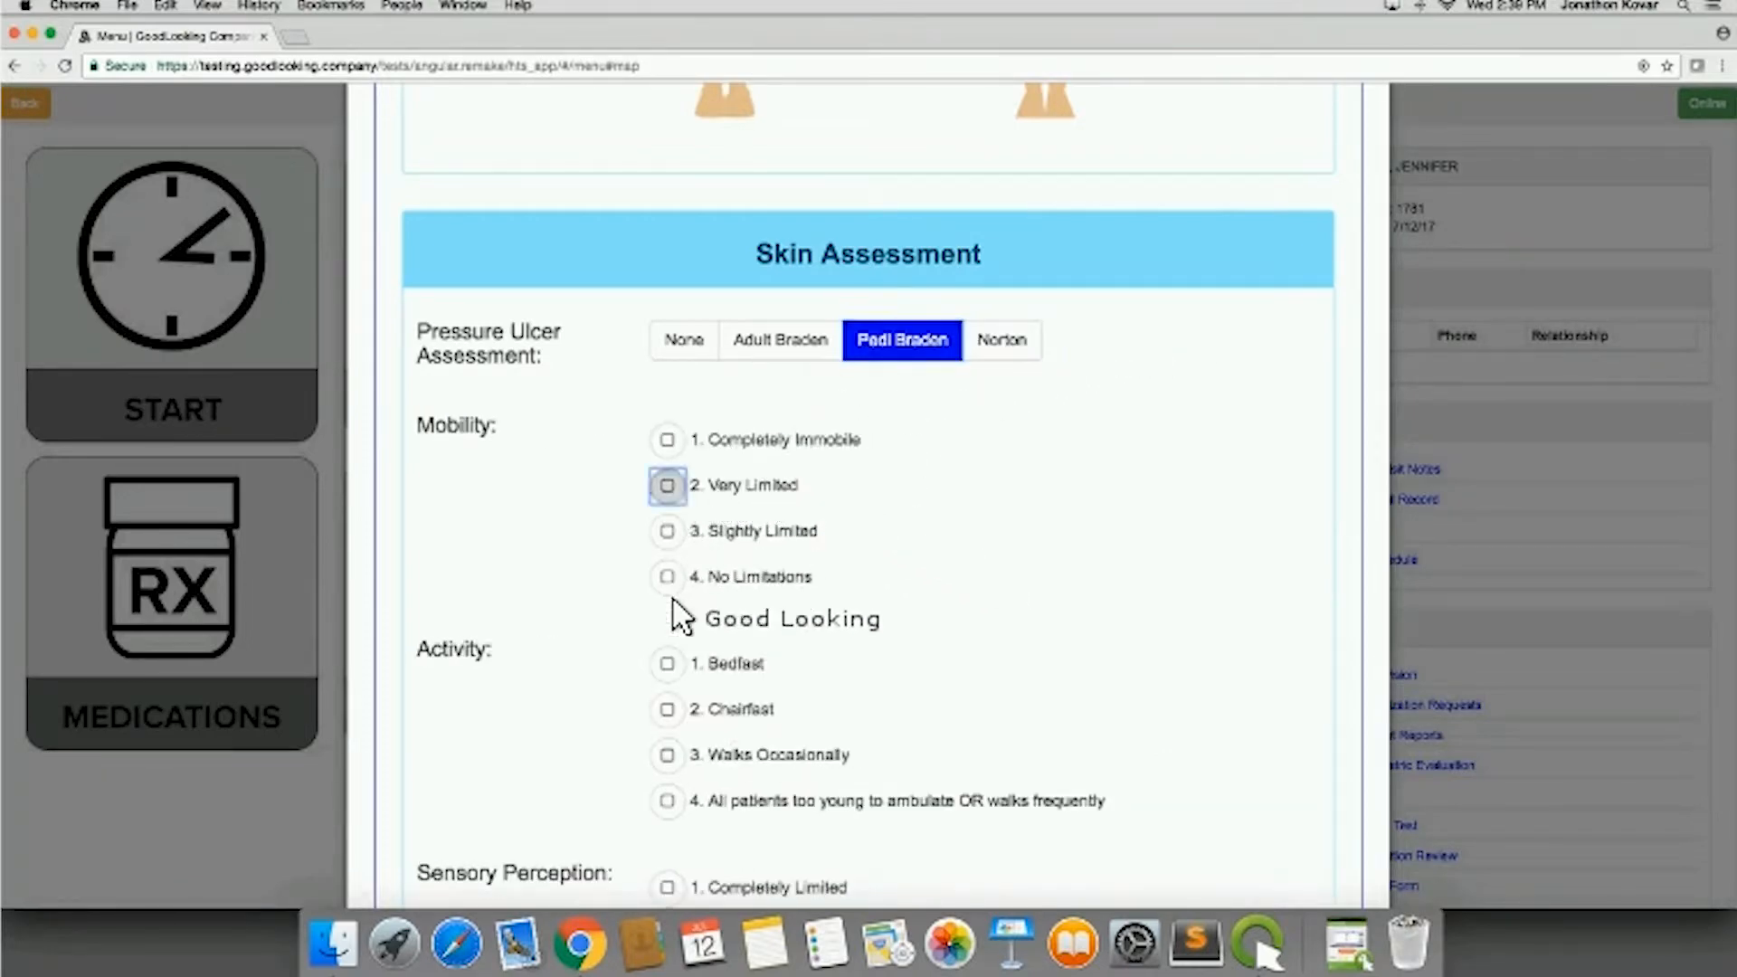
scroll(676, 742, "down", 15)
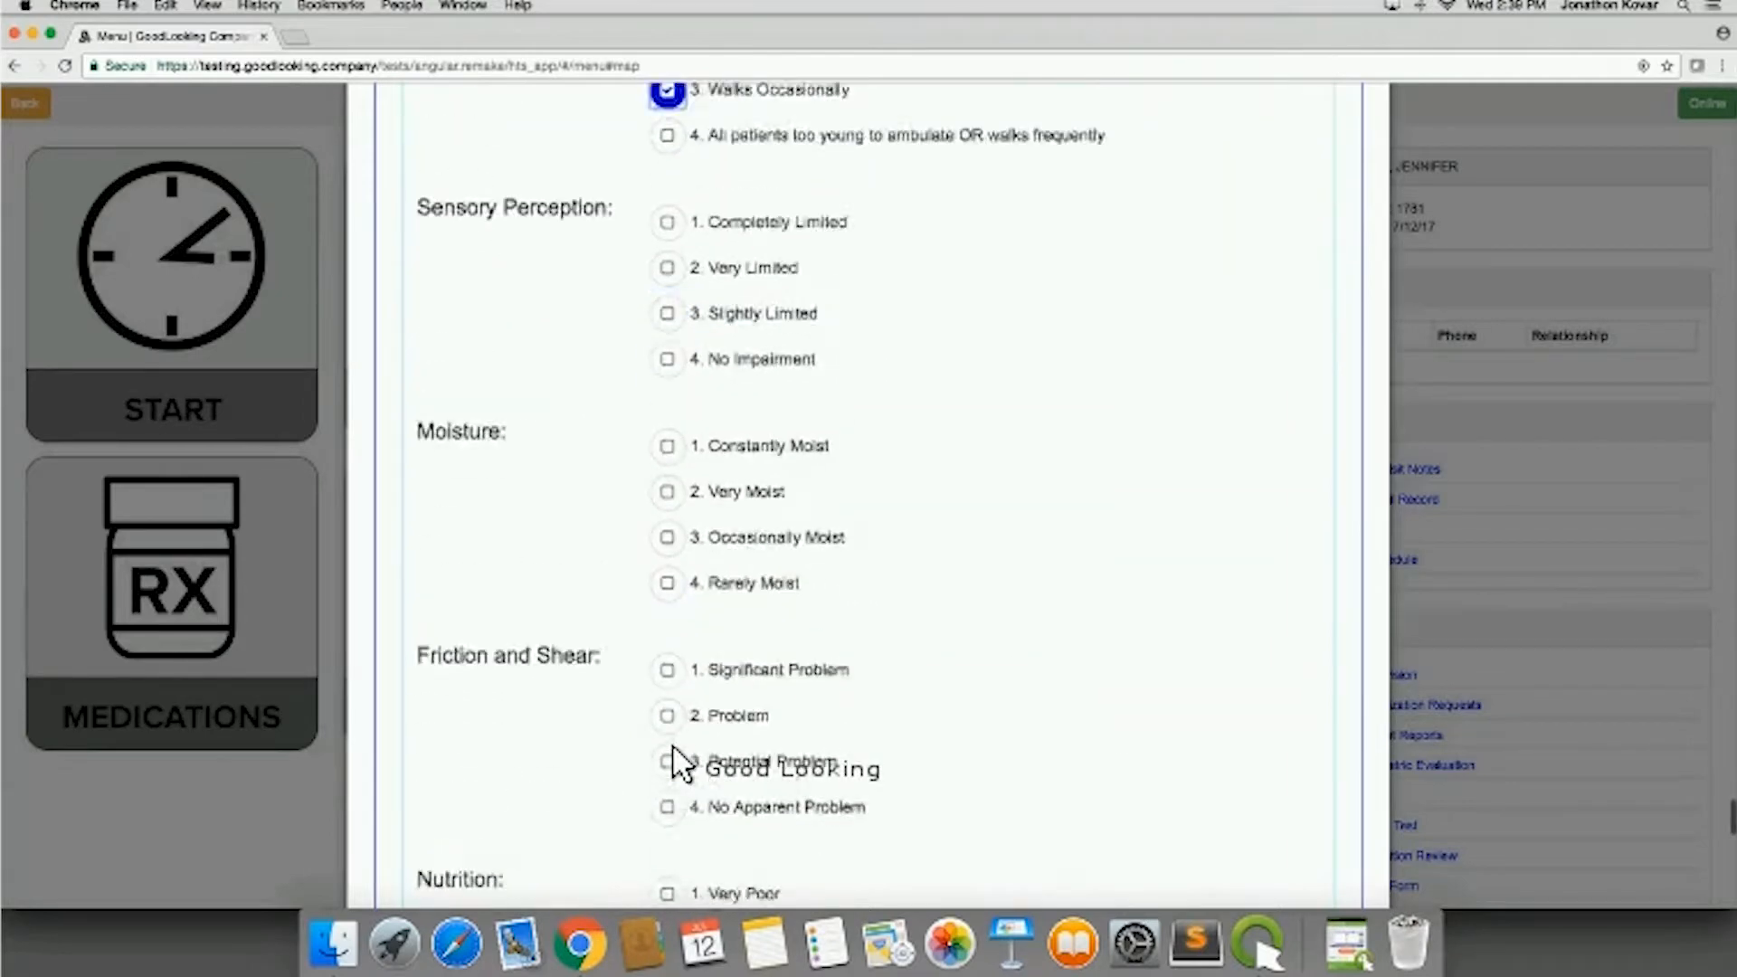
scroll(674, 760, "down", 2)
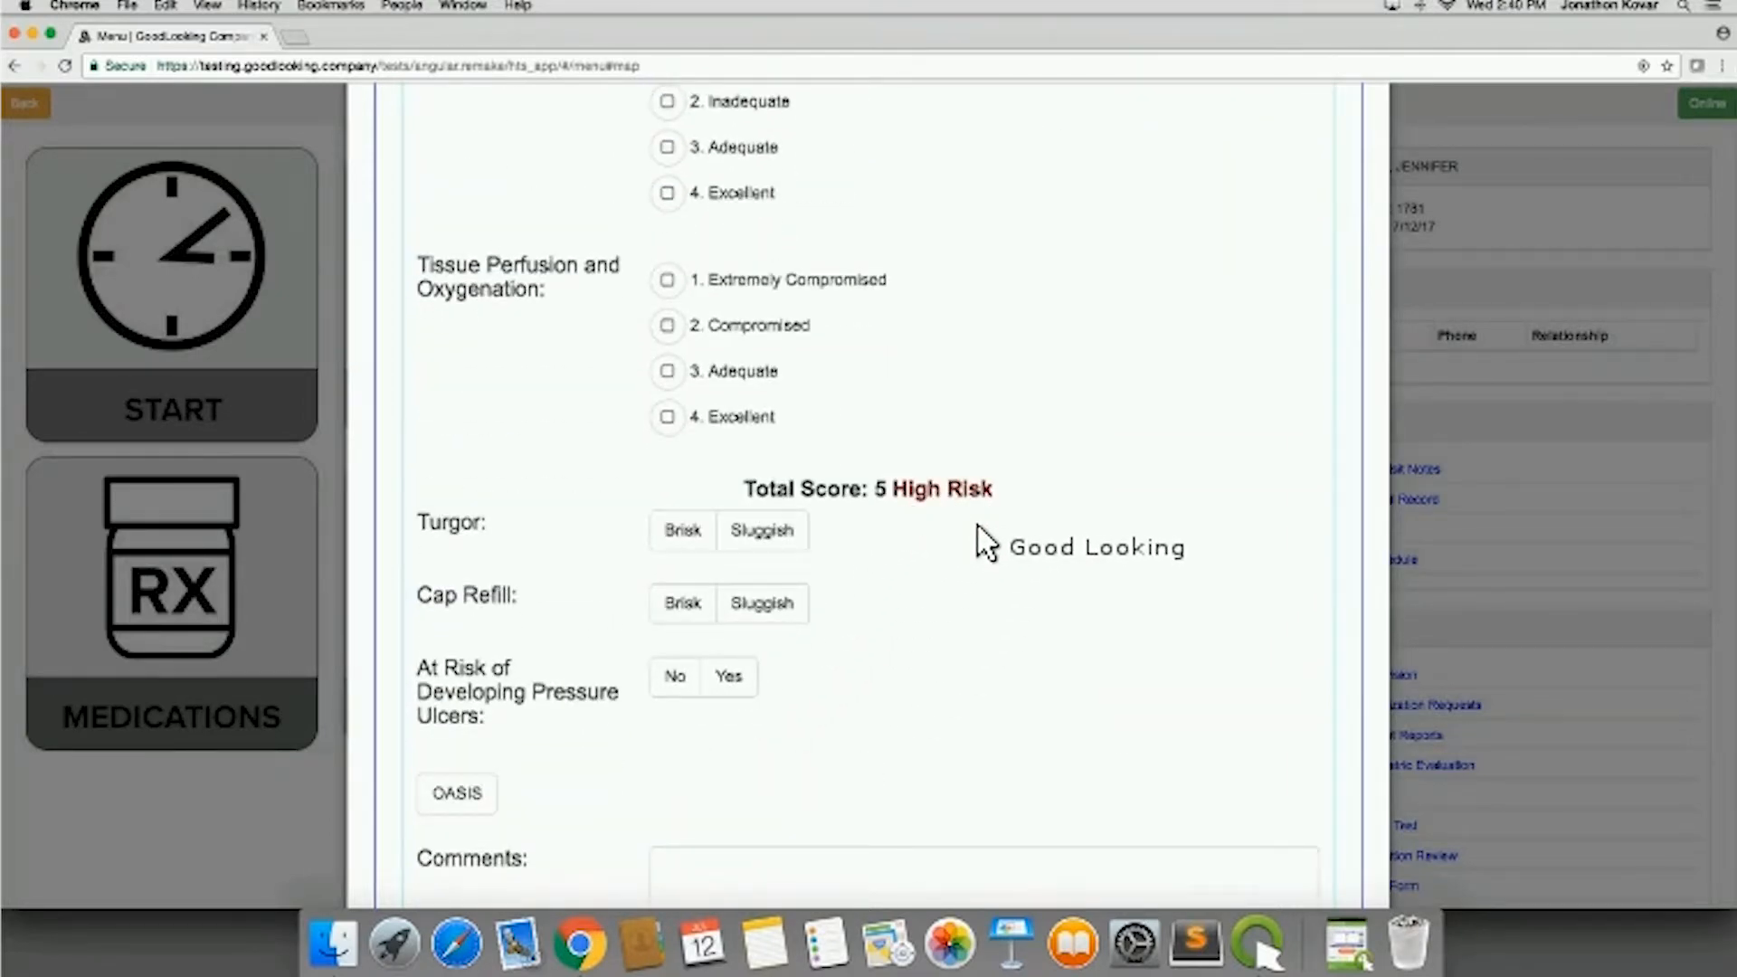
scroll(986, 543, "down", 5)
scroll(984, 543, "down", 8)
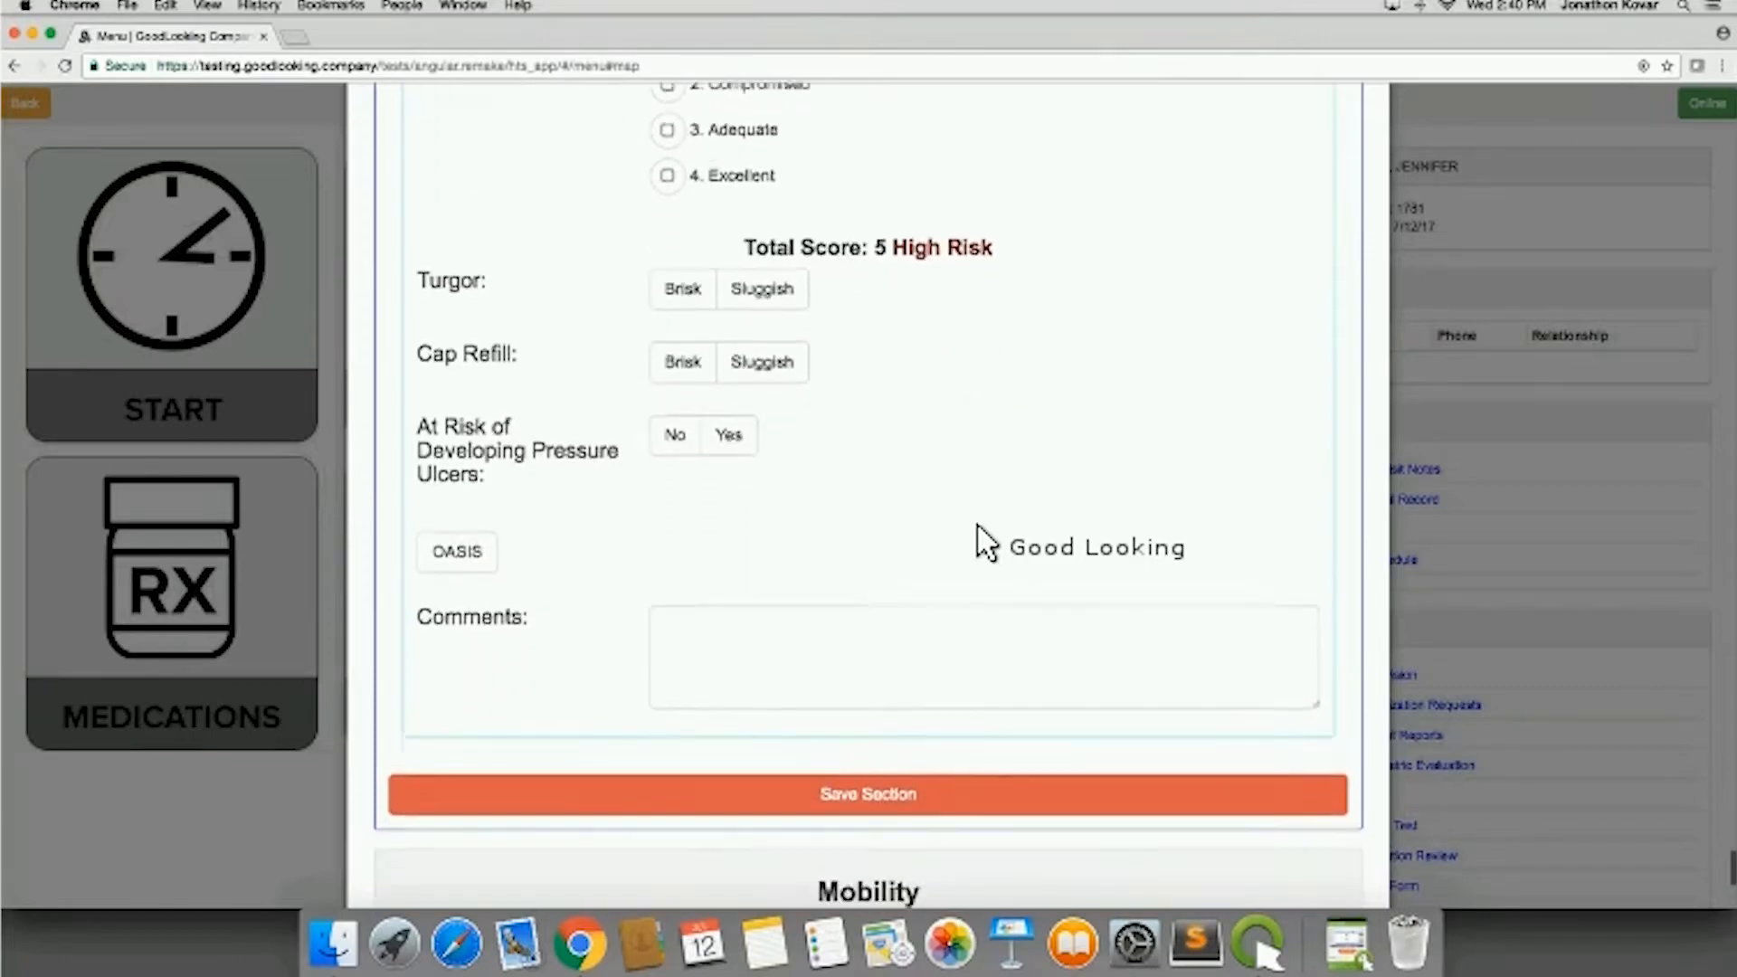
Step: Open the Mobility section and adjust the Grooming rating
scroll(985, 543, "down", 6)
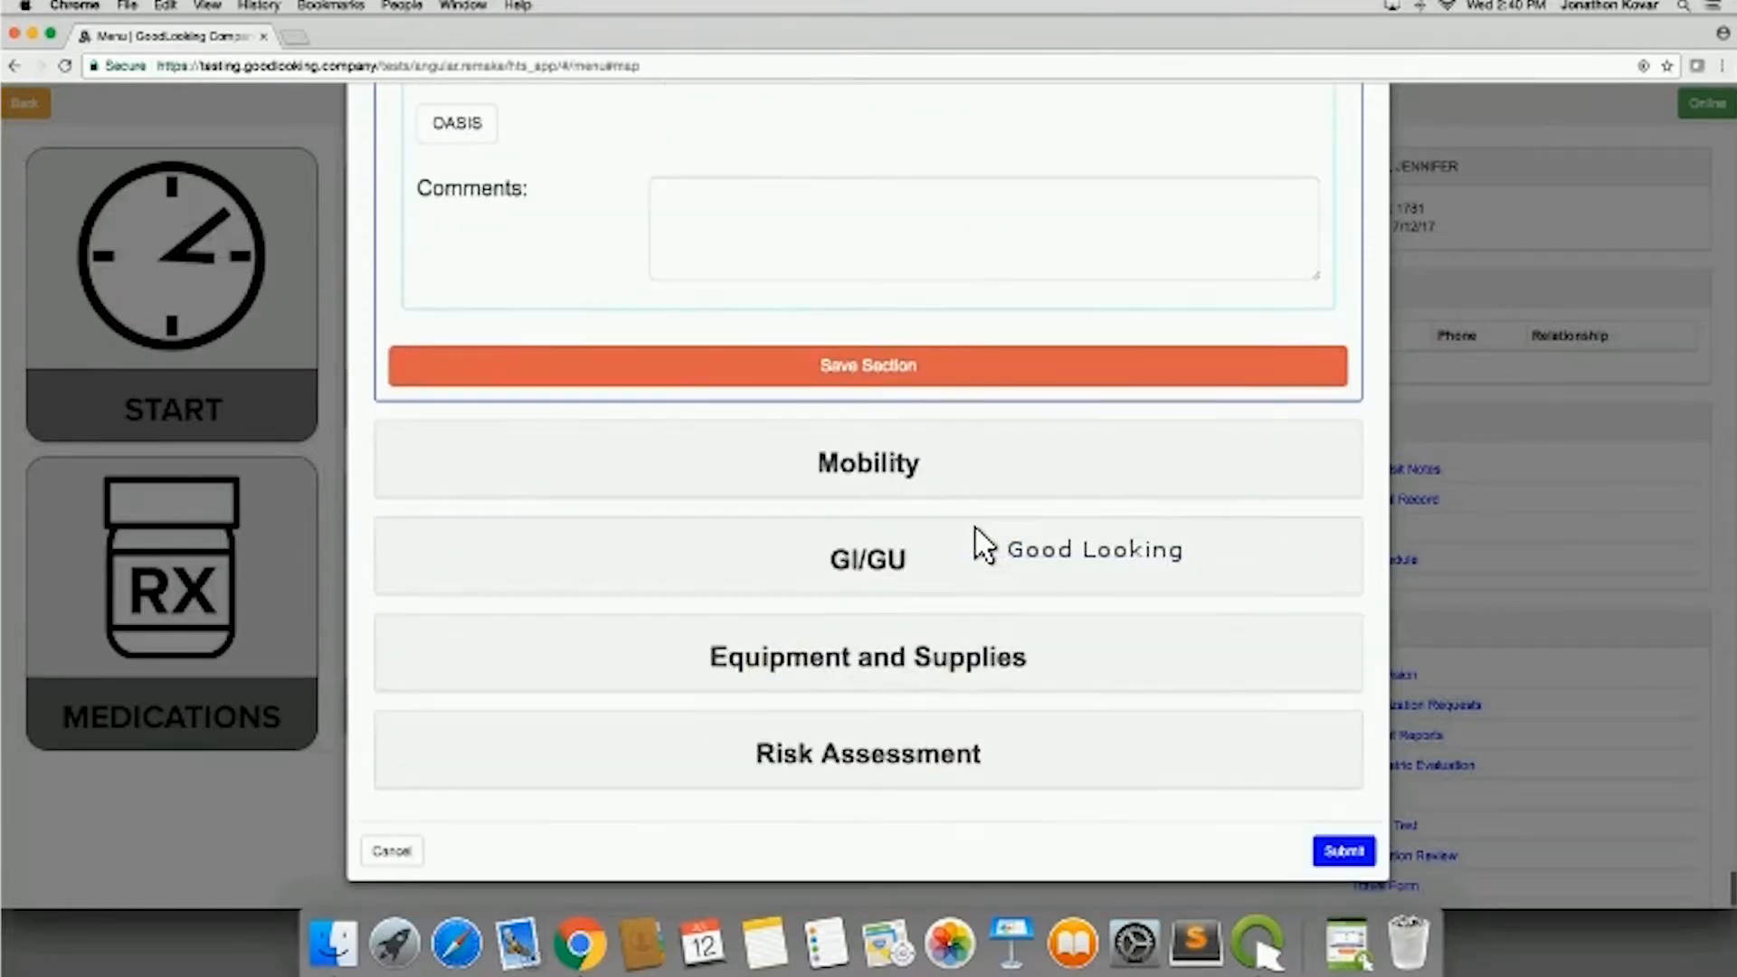
left_click(919, 457)
scroll(920, 452, "down", 6)
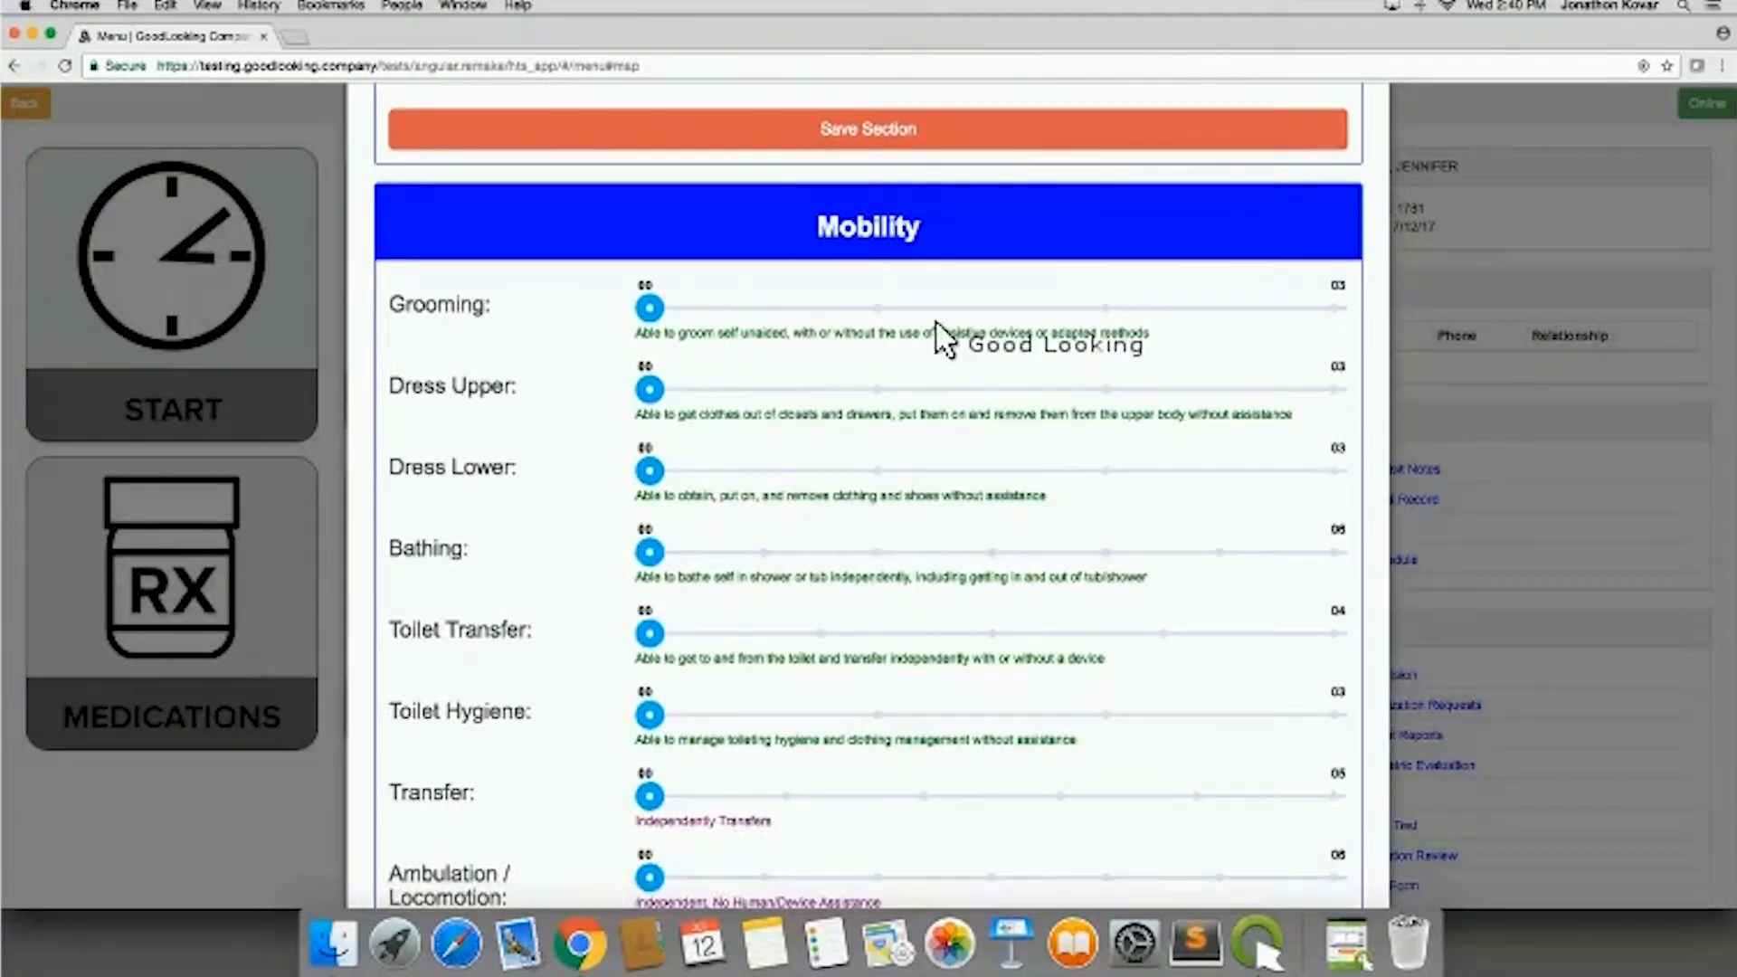
left_click(941, 312)
Step: Set the Strength rating in the Mobility section to Strong/Unequal
scroll(826, 589, "down", 3)
scroll(826, 597, "down", 5)
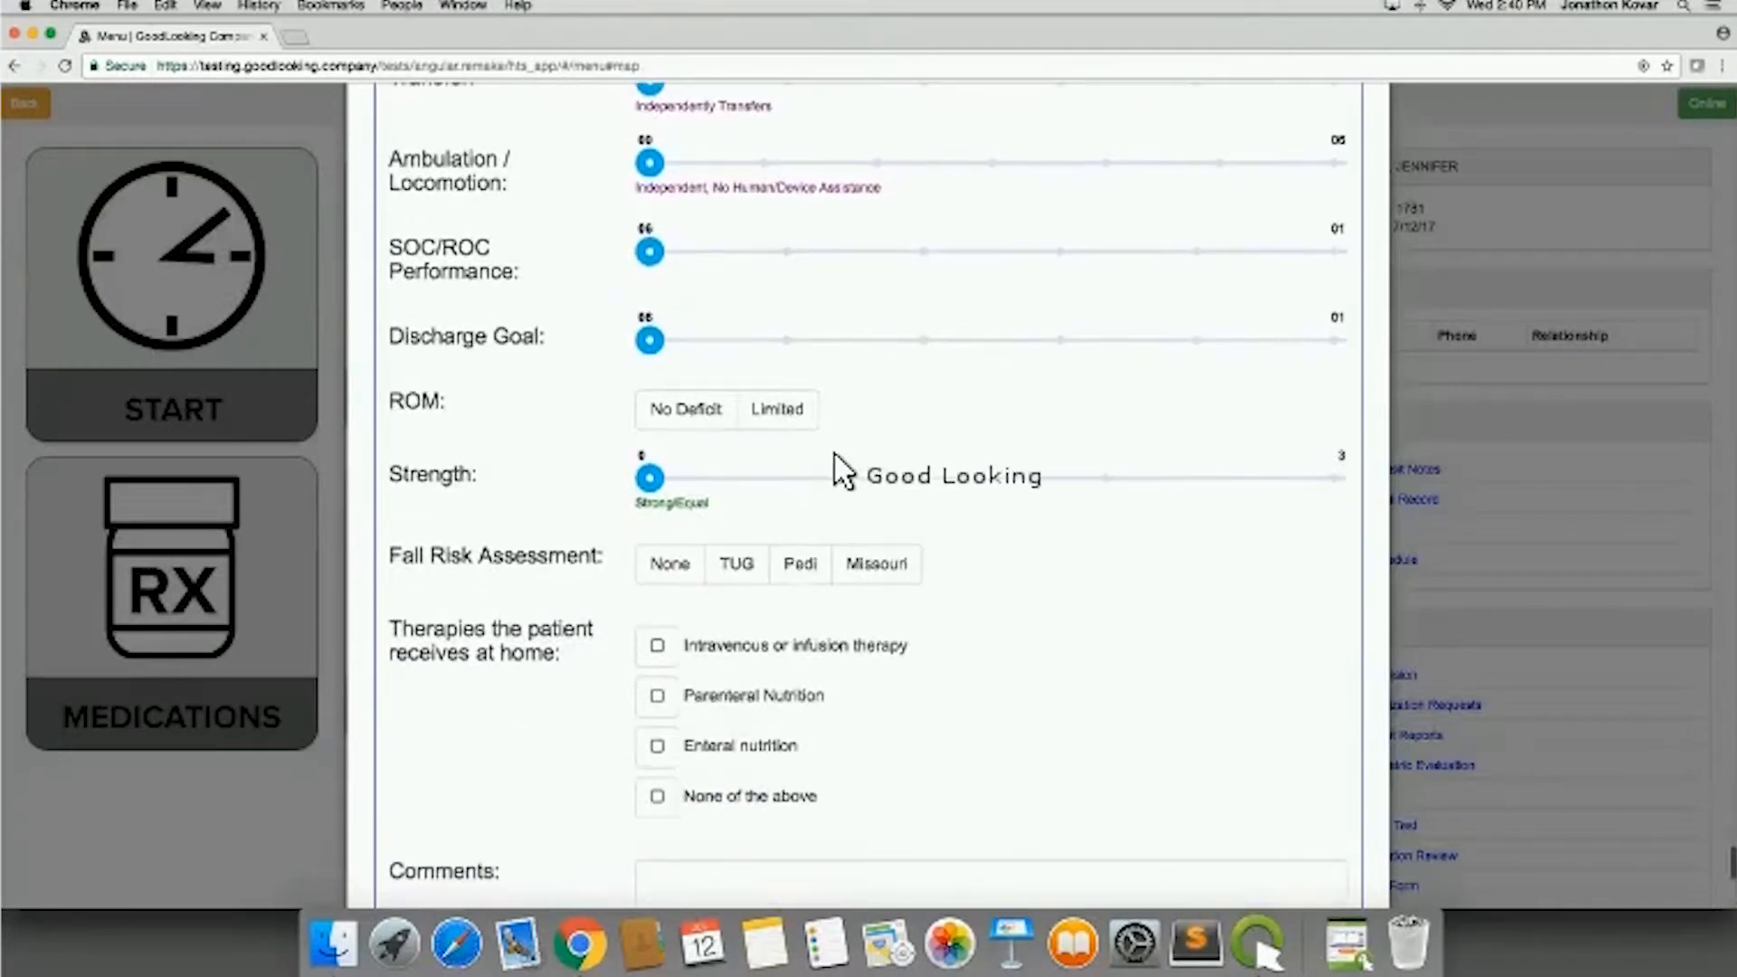
left_click(894, 429)
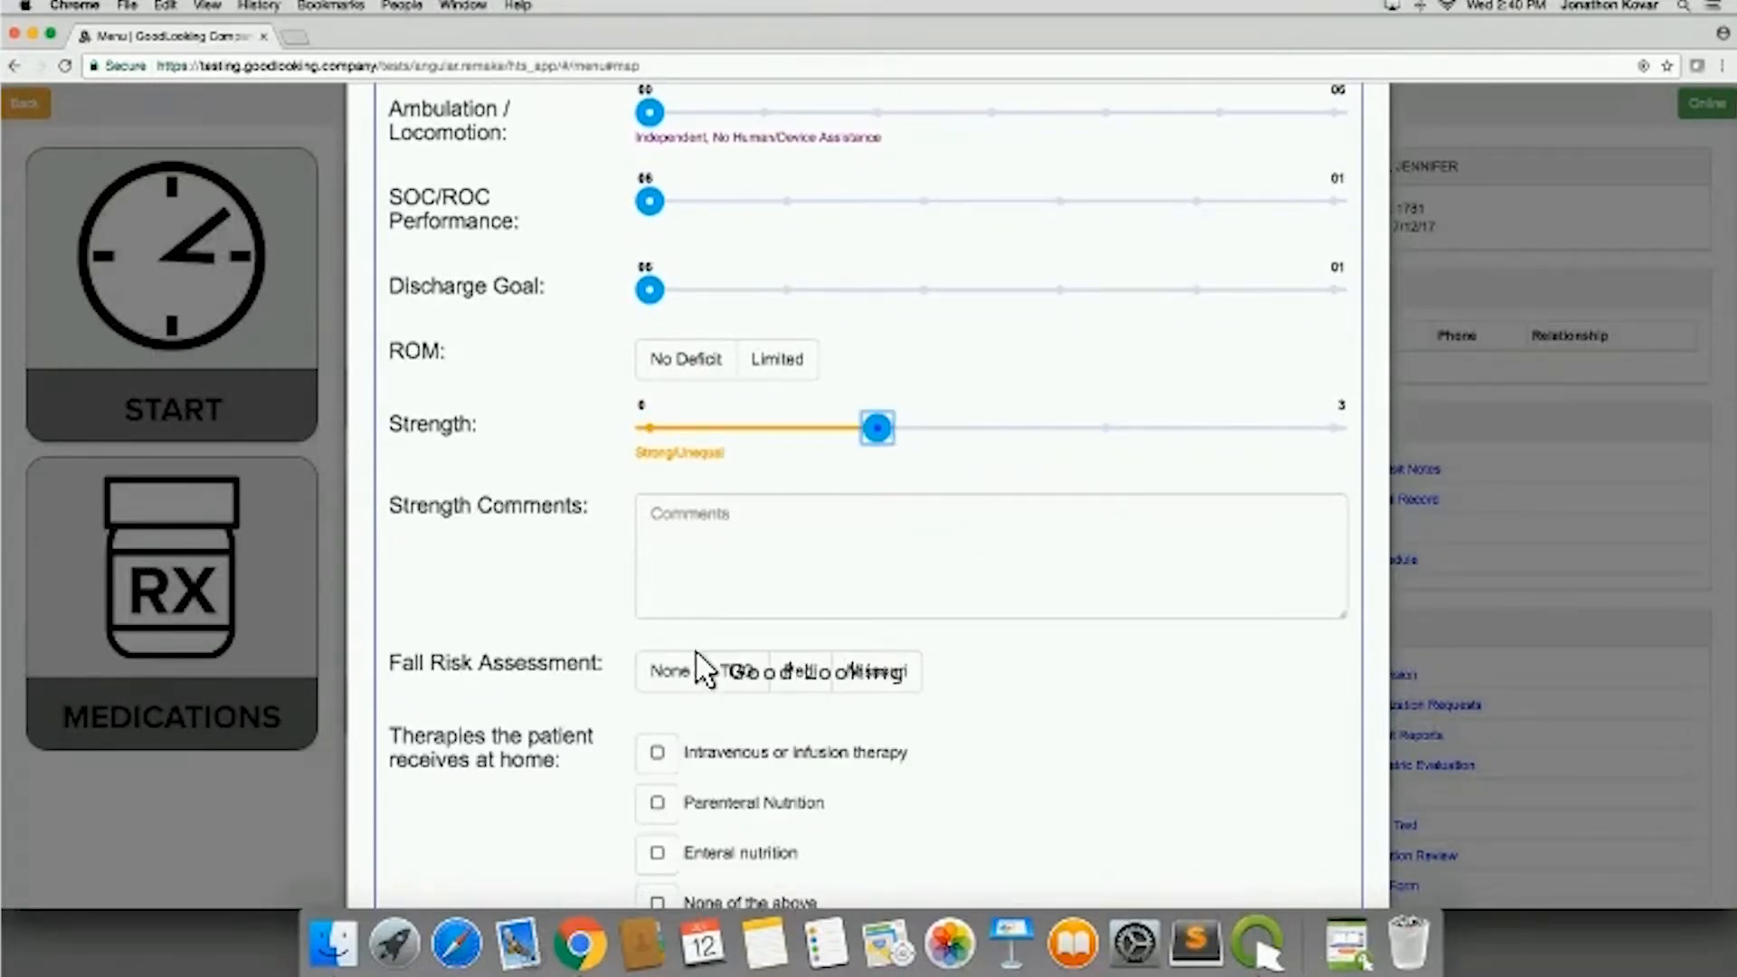
Step: Compare the TUG, Pedi and Missouri options for the Fall Risk Assessment and select TUG
left_click(737, 669)
scroll(900, 648, "down", 3)
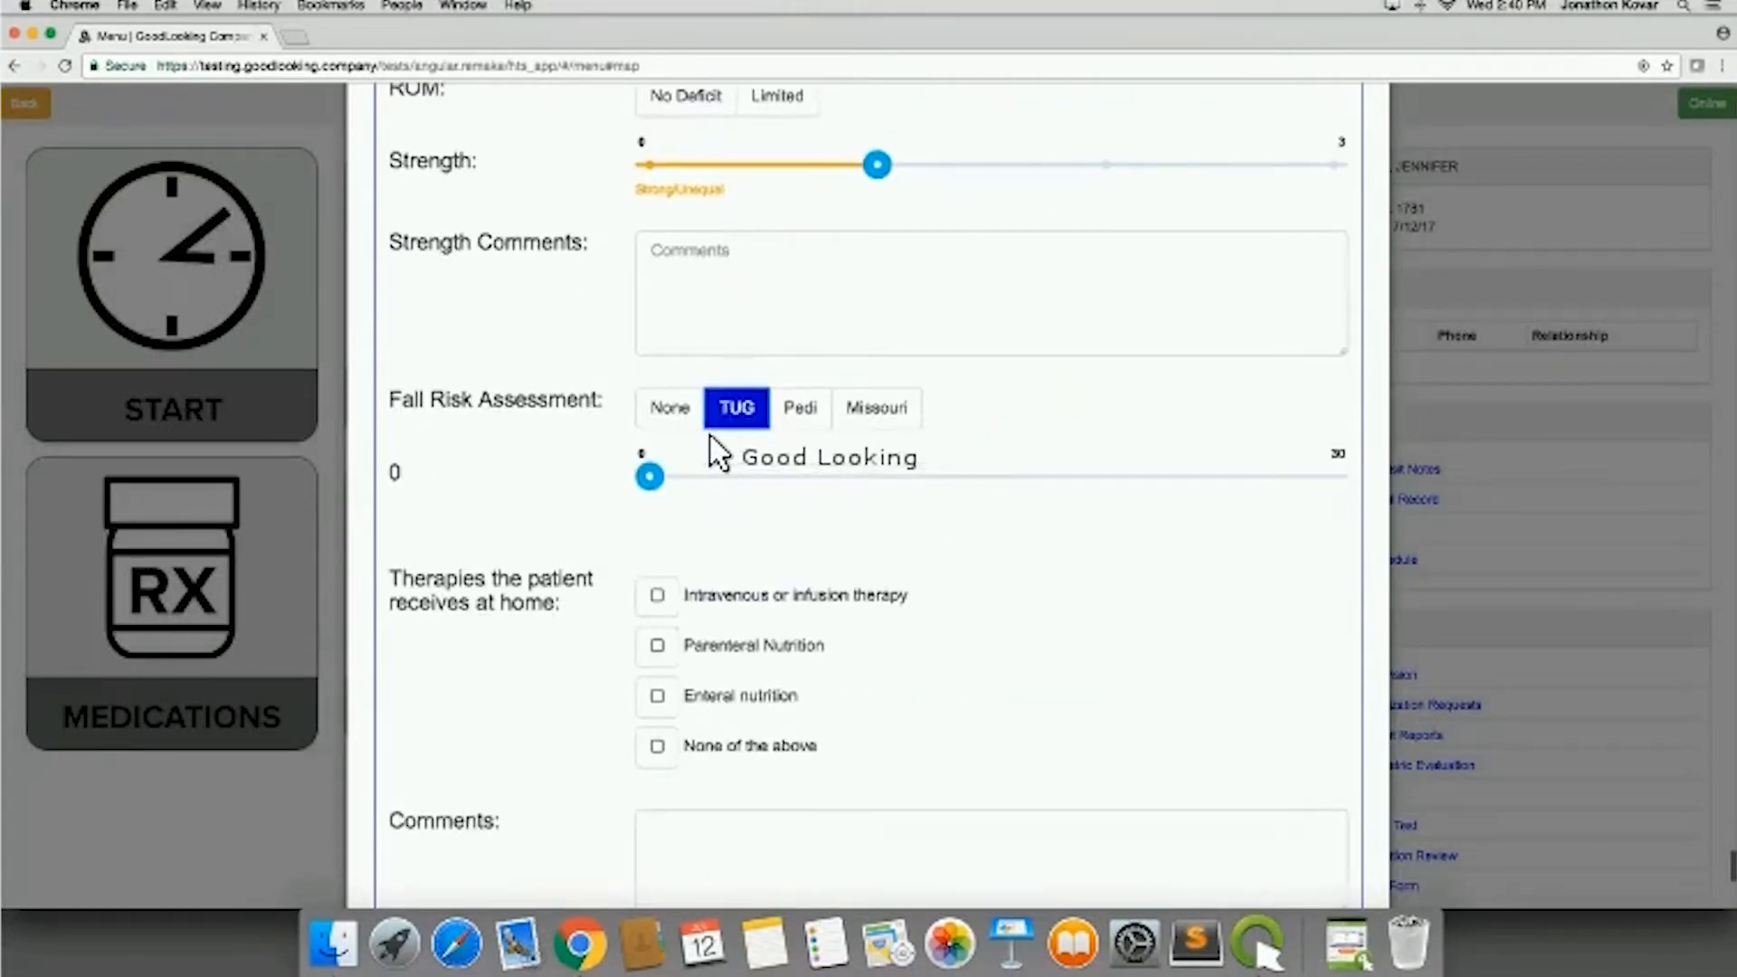
left_click(795, 407)
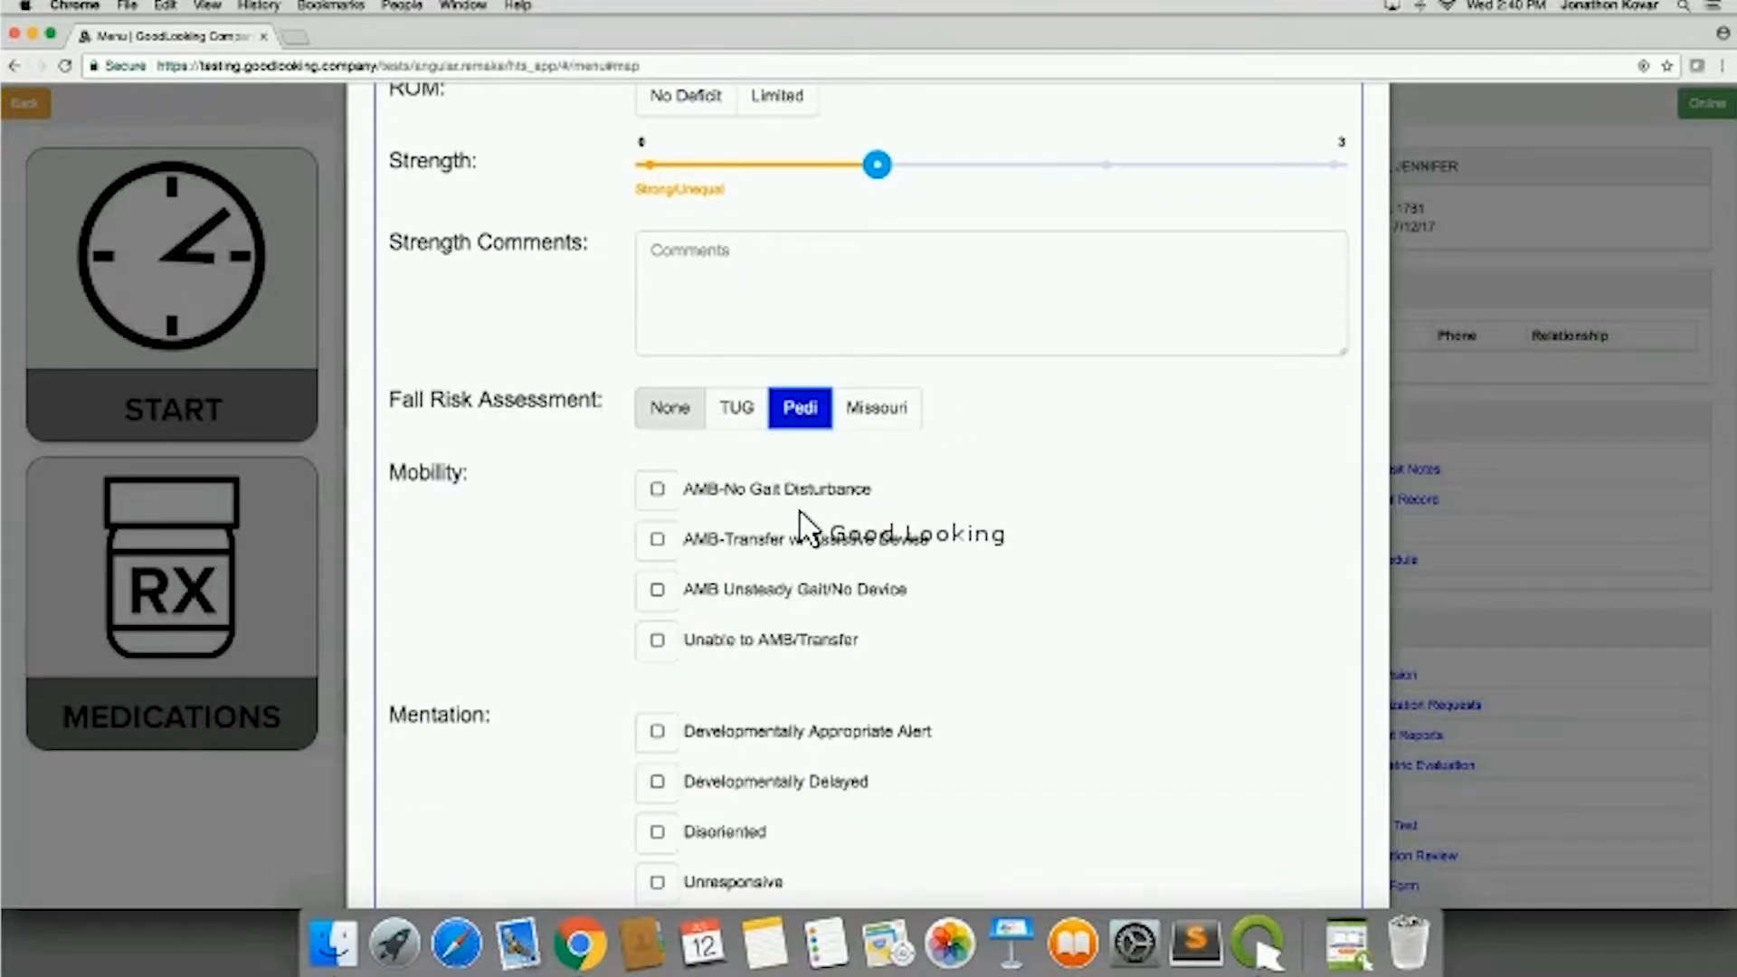
left_click(858, 414)
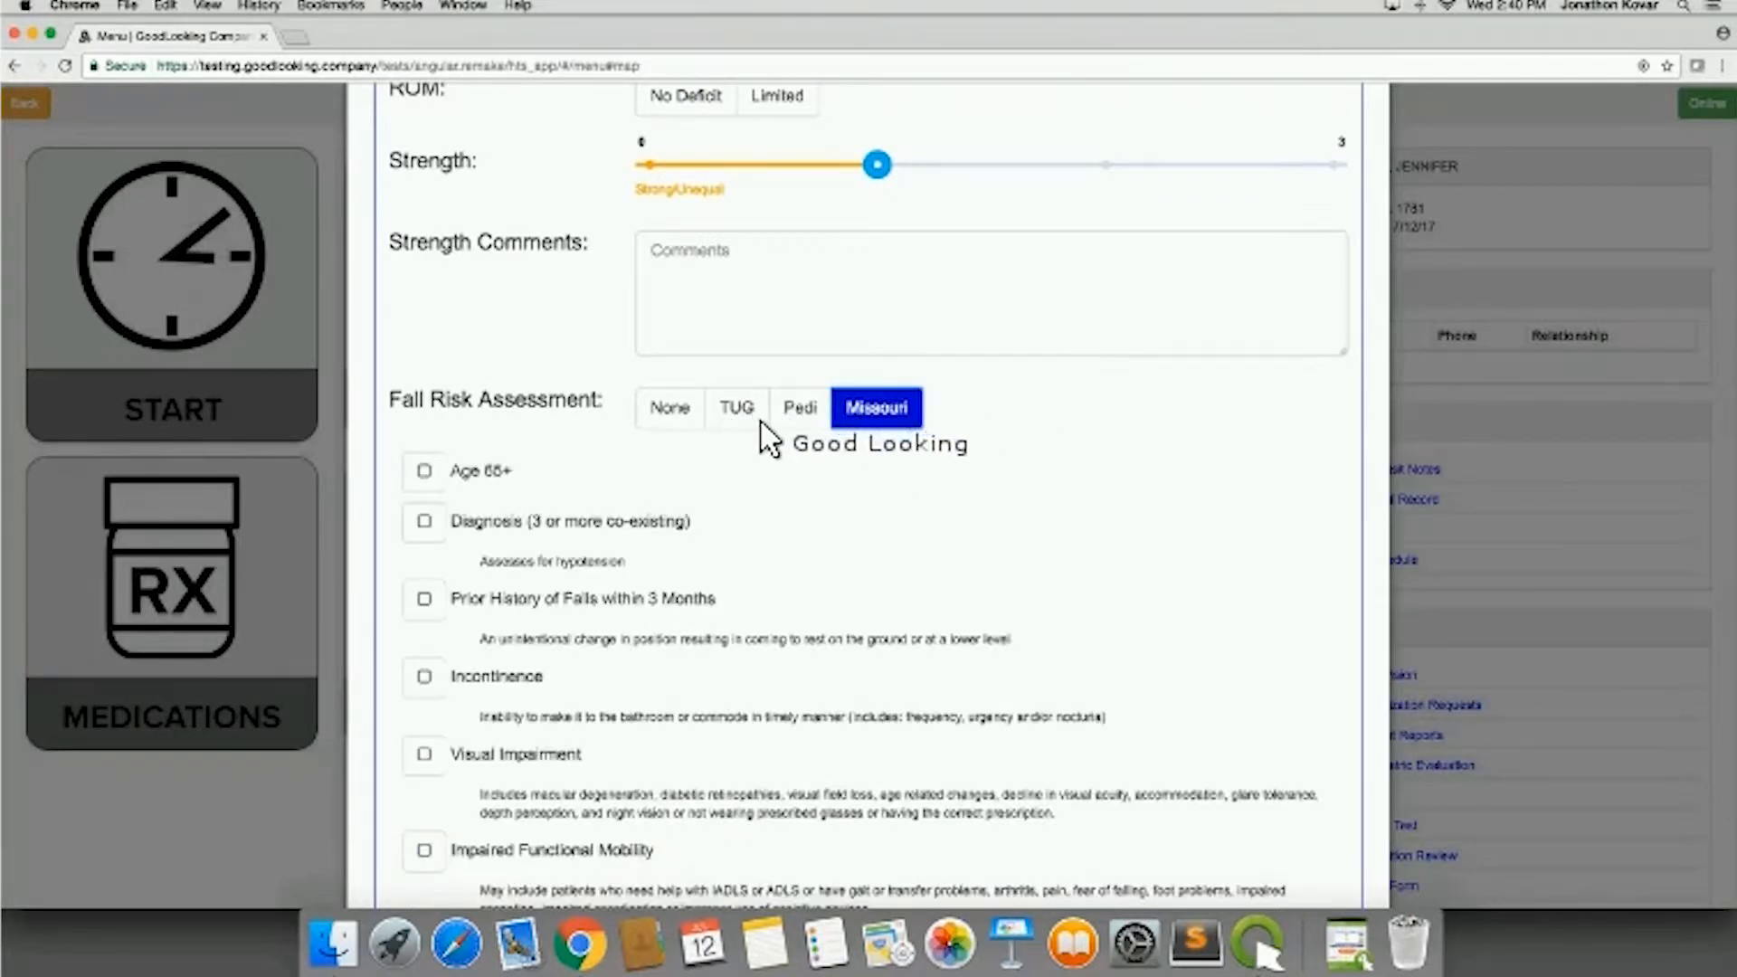
left_click(755, 414)
Step: Open the GI/GU section and look over its Nutrition fields
scroll(919, 592, "down", 5)
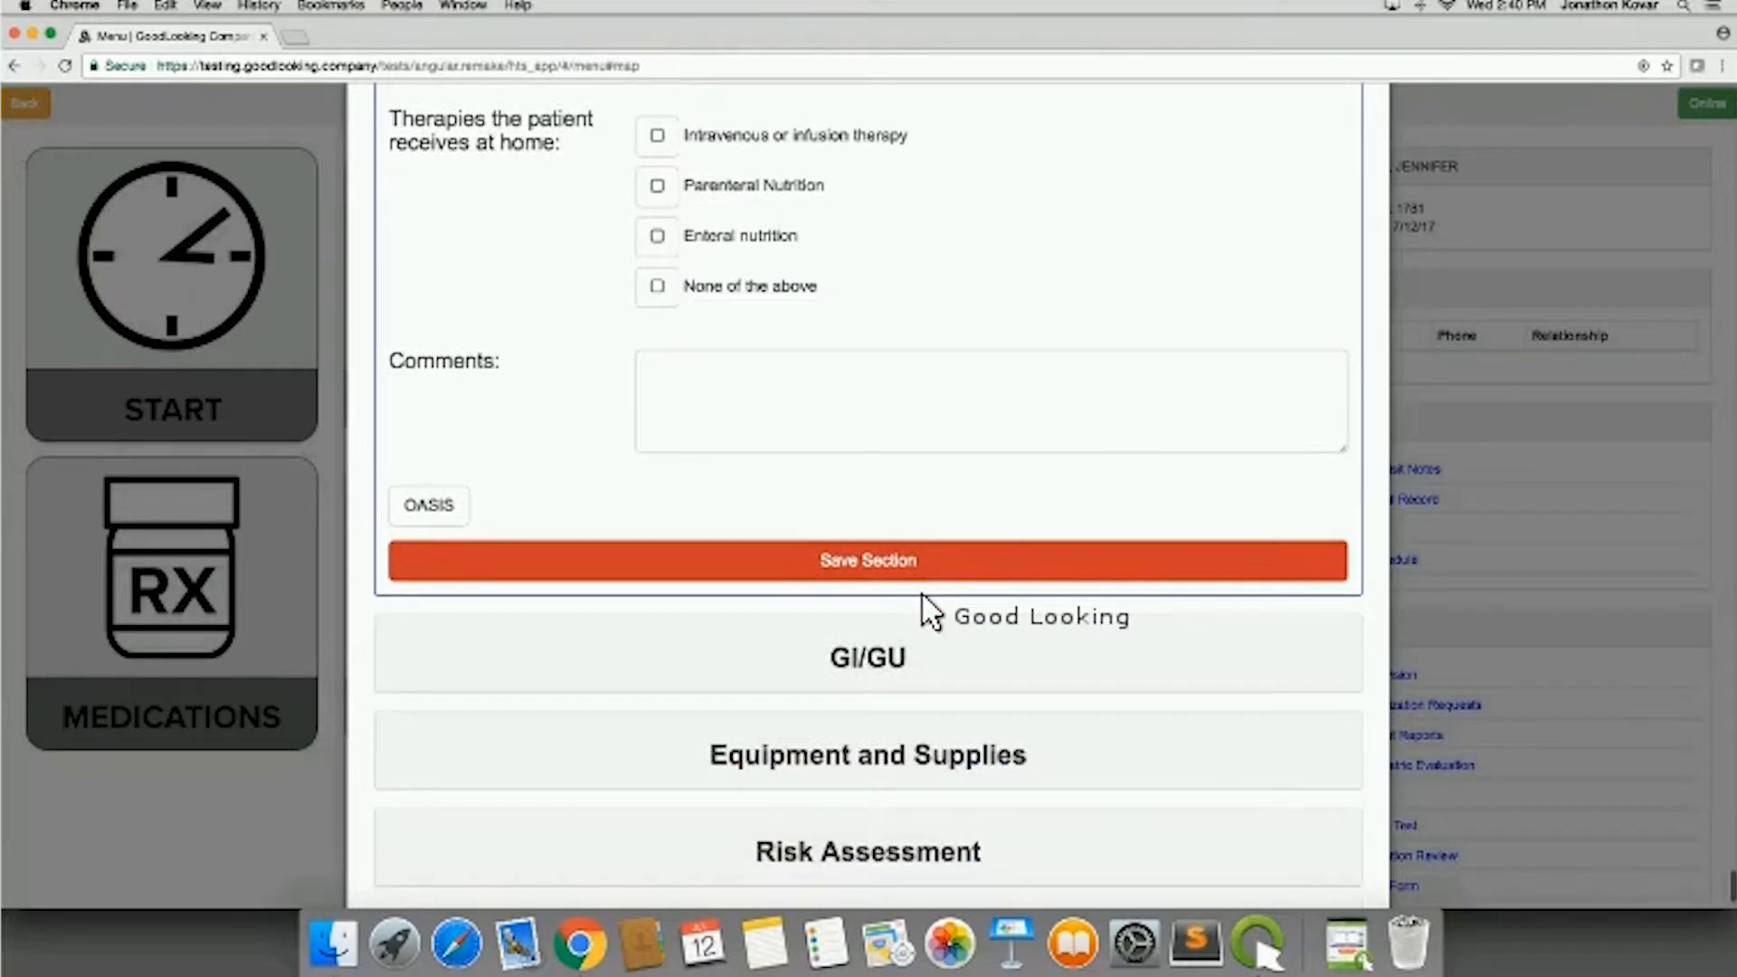
scroll(923, 597, "down", 2)
left_click(901, 568)
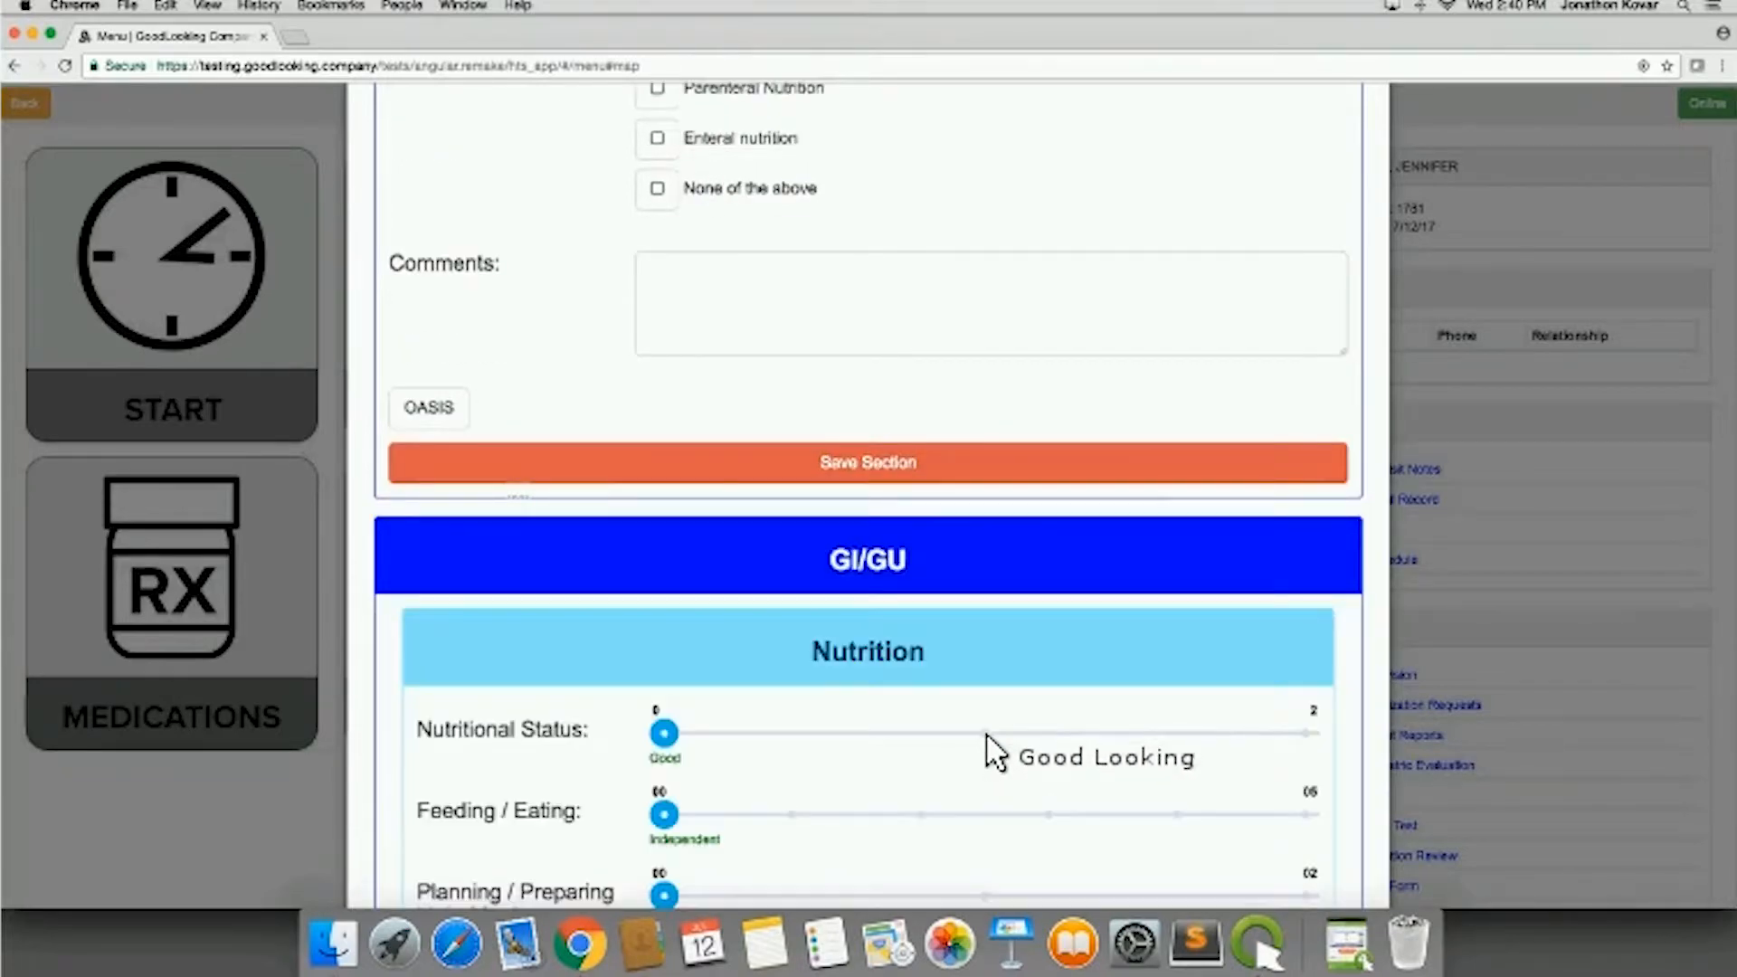
scroll(992, 749, "down", 3)
scroll(993, 748, "down", 3)
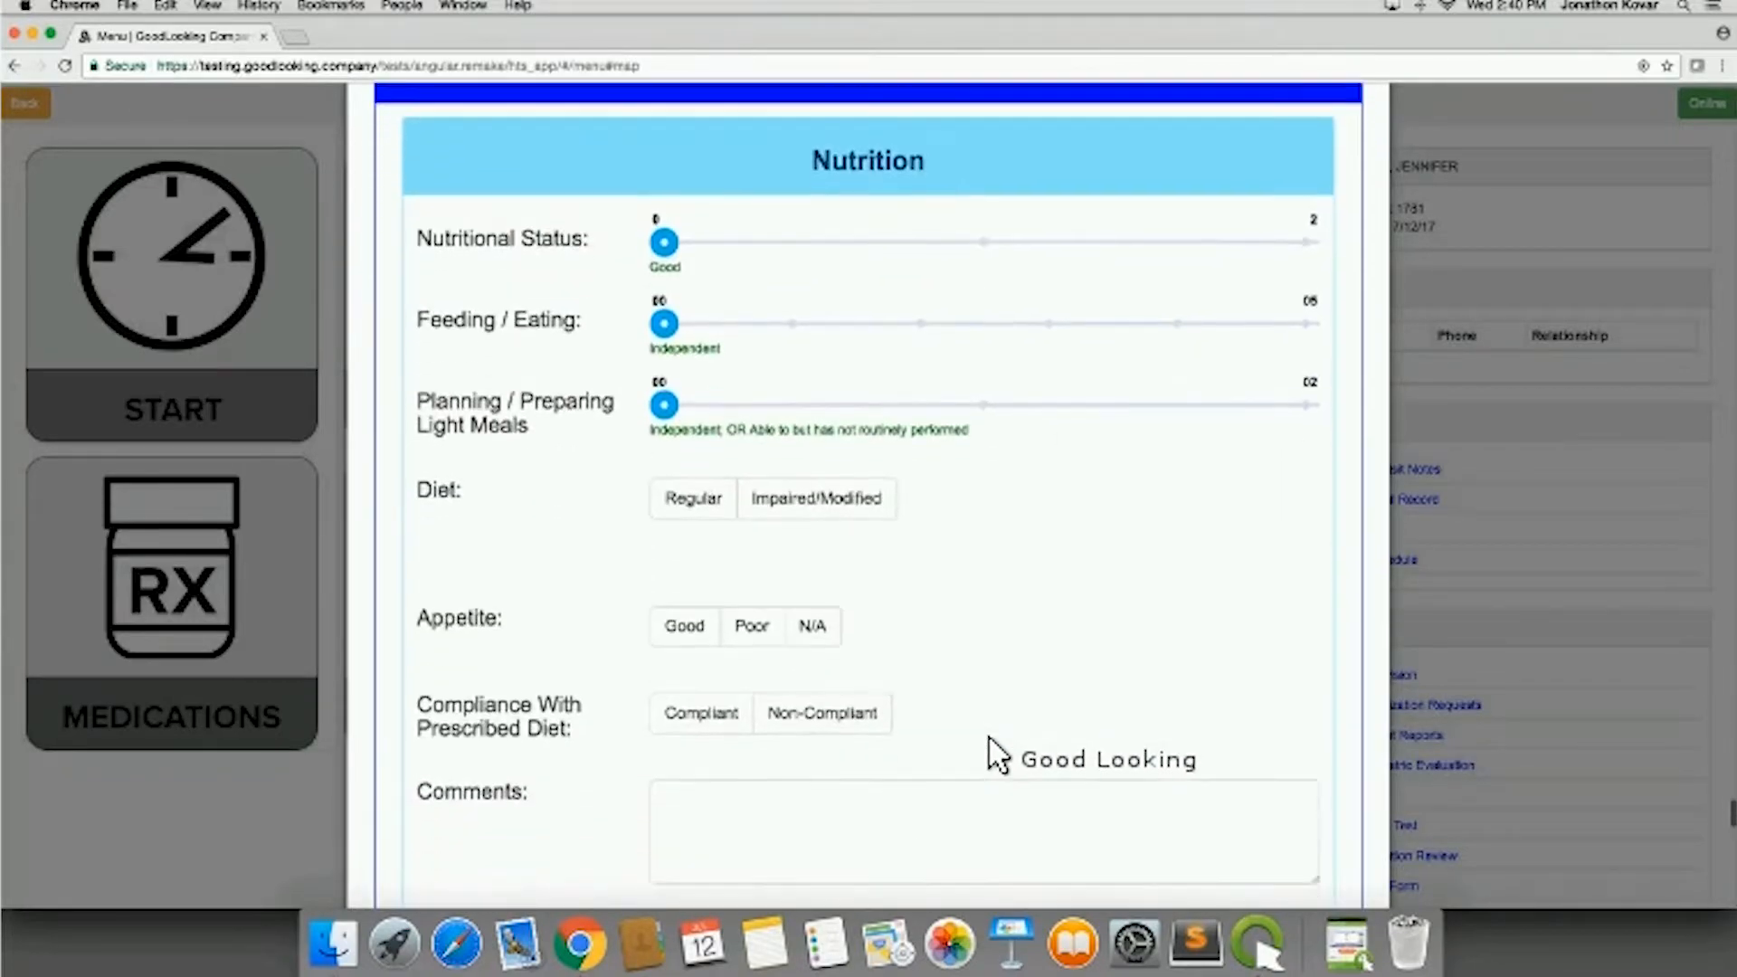
Step: Try Nutritional Status at Moderate Risk to view the Nutritional Calculation checklist, and return the status to Good
left_click(984, 215)
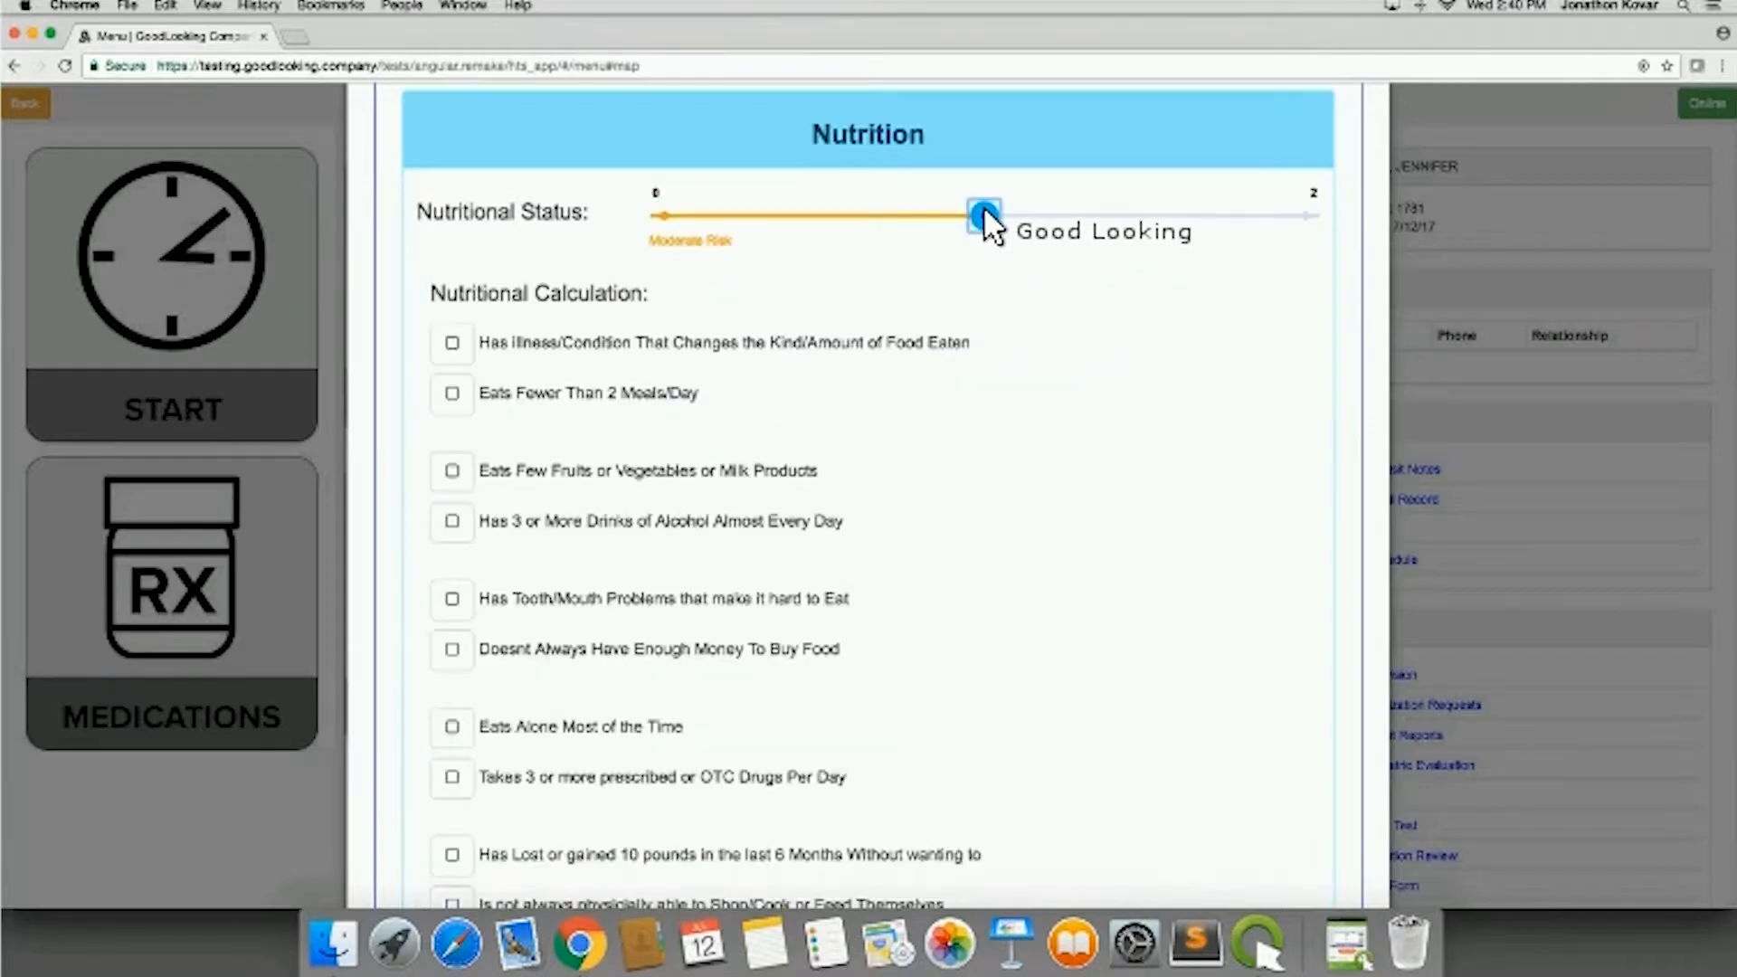
left_click(666, 216)
scroll(995, 751, "down", 1)
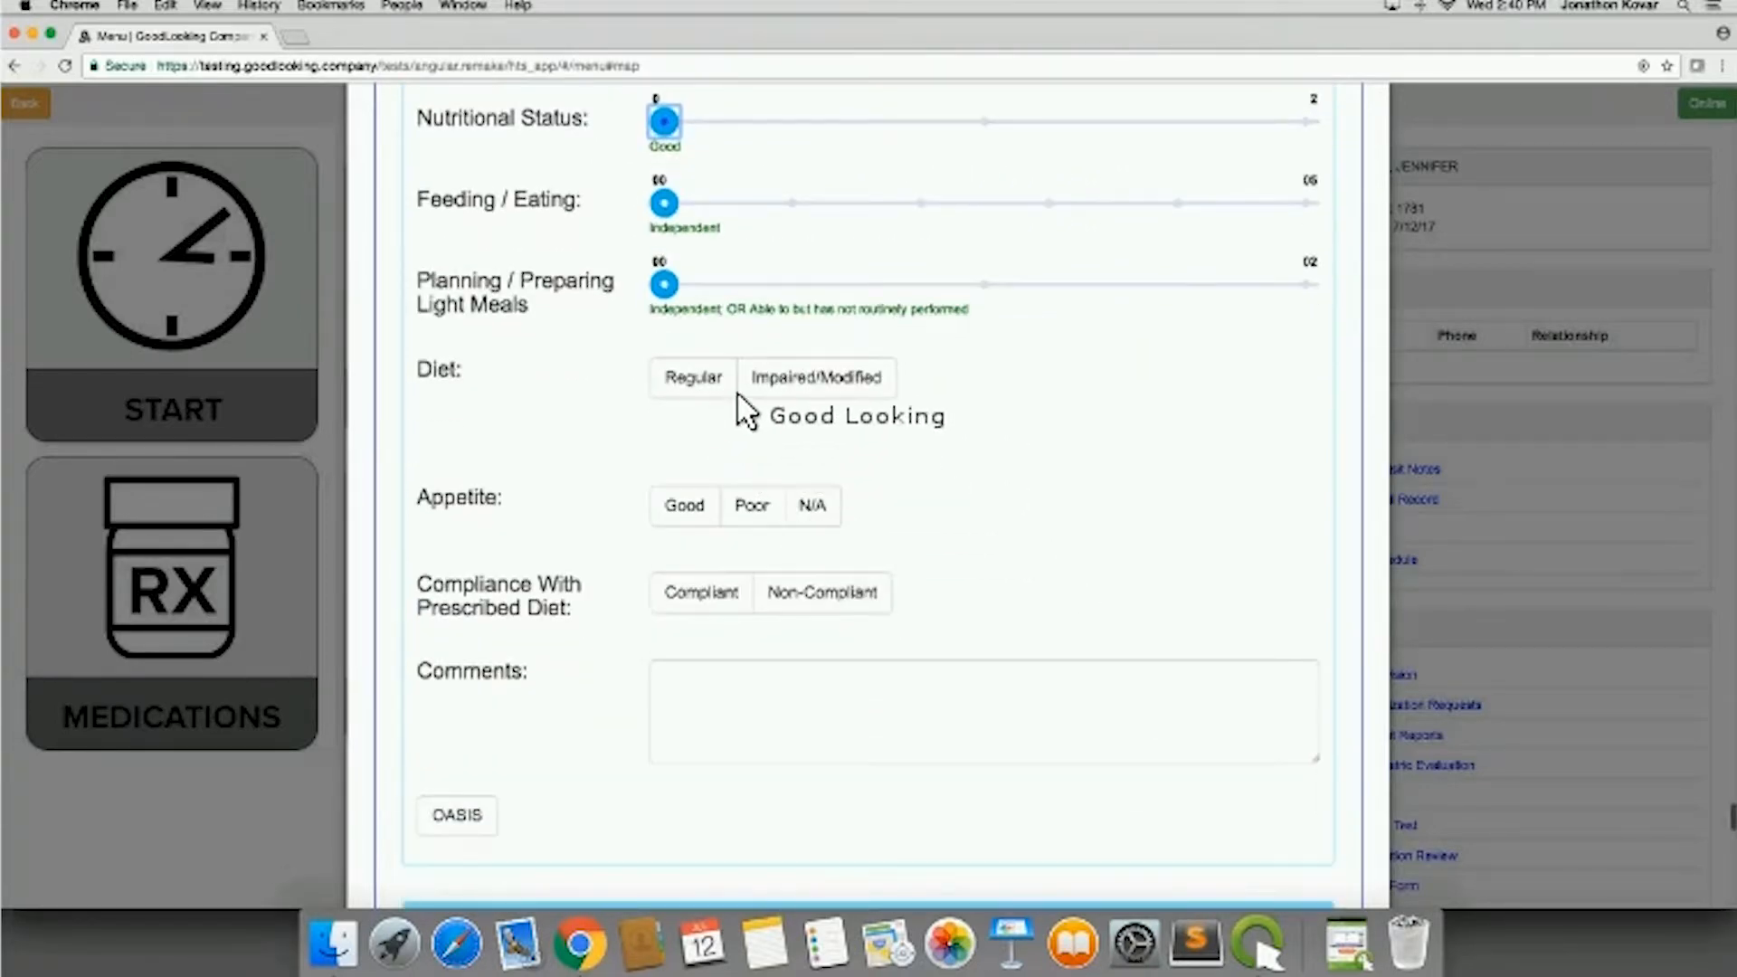
Step: Set the Diet to Impaired/Modified with Enteral feeding, and look over the type and instructions fields
left_click(793, 380)
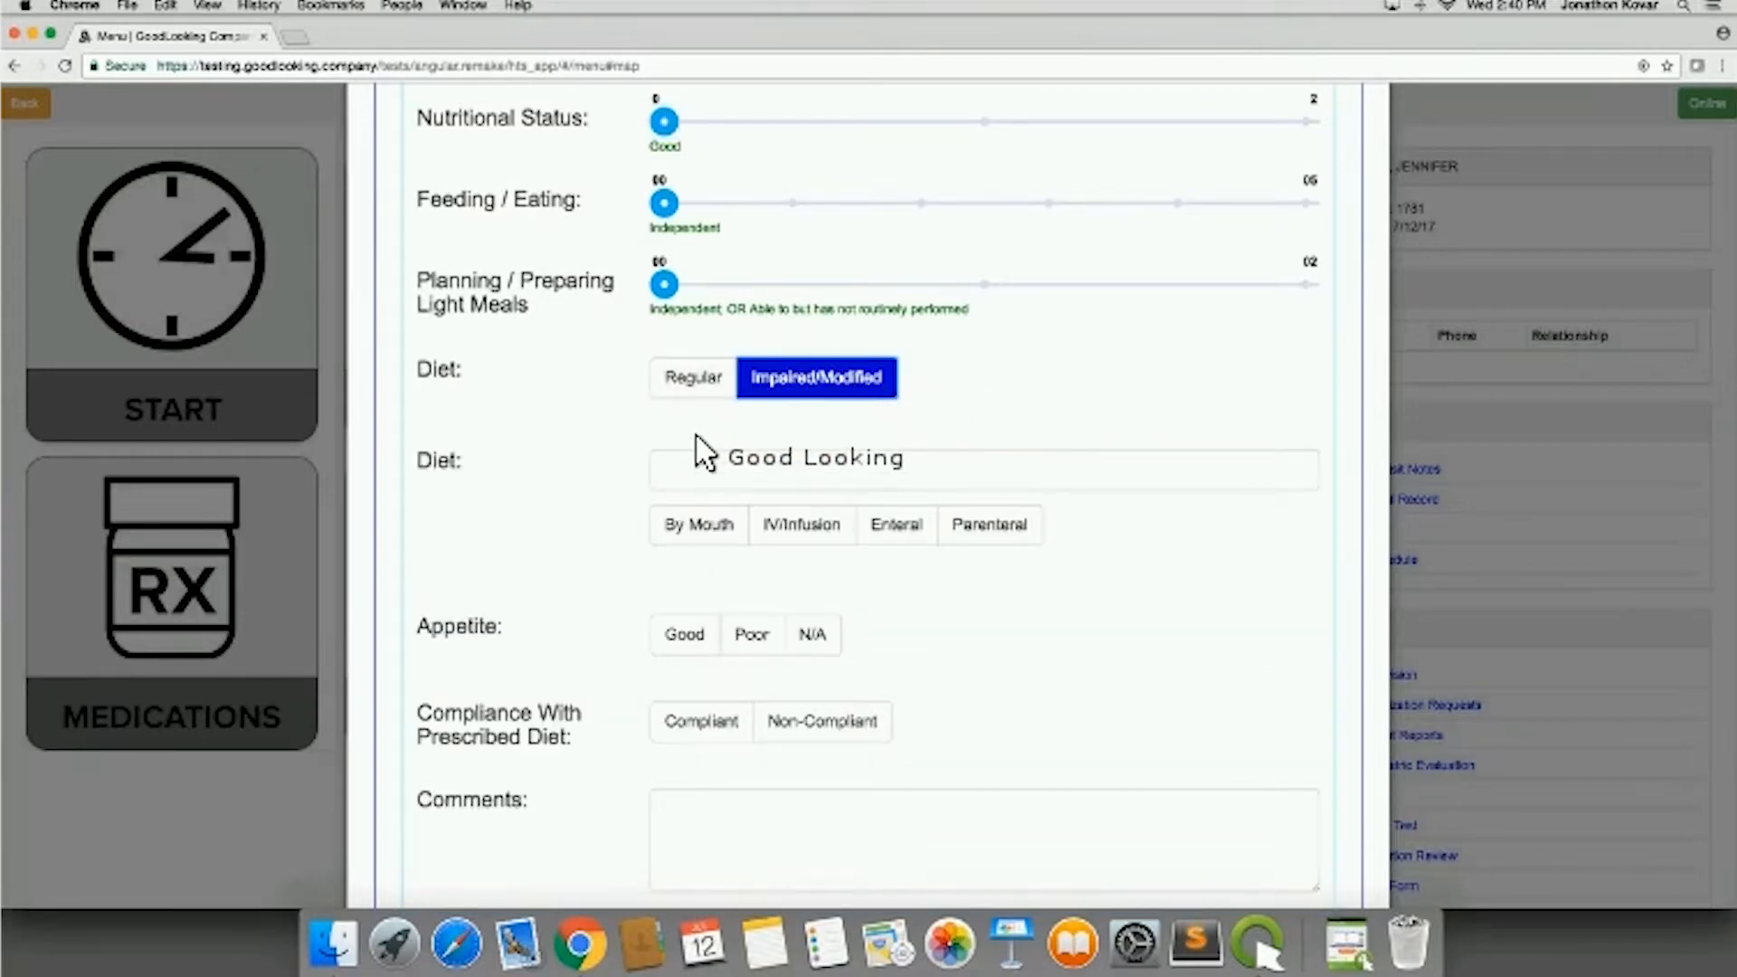
left_click(798, 514)
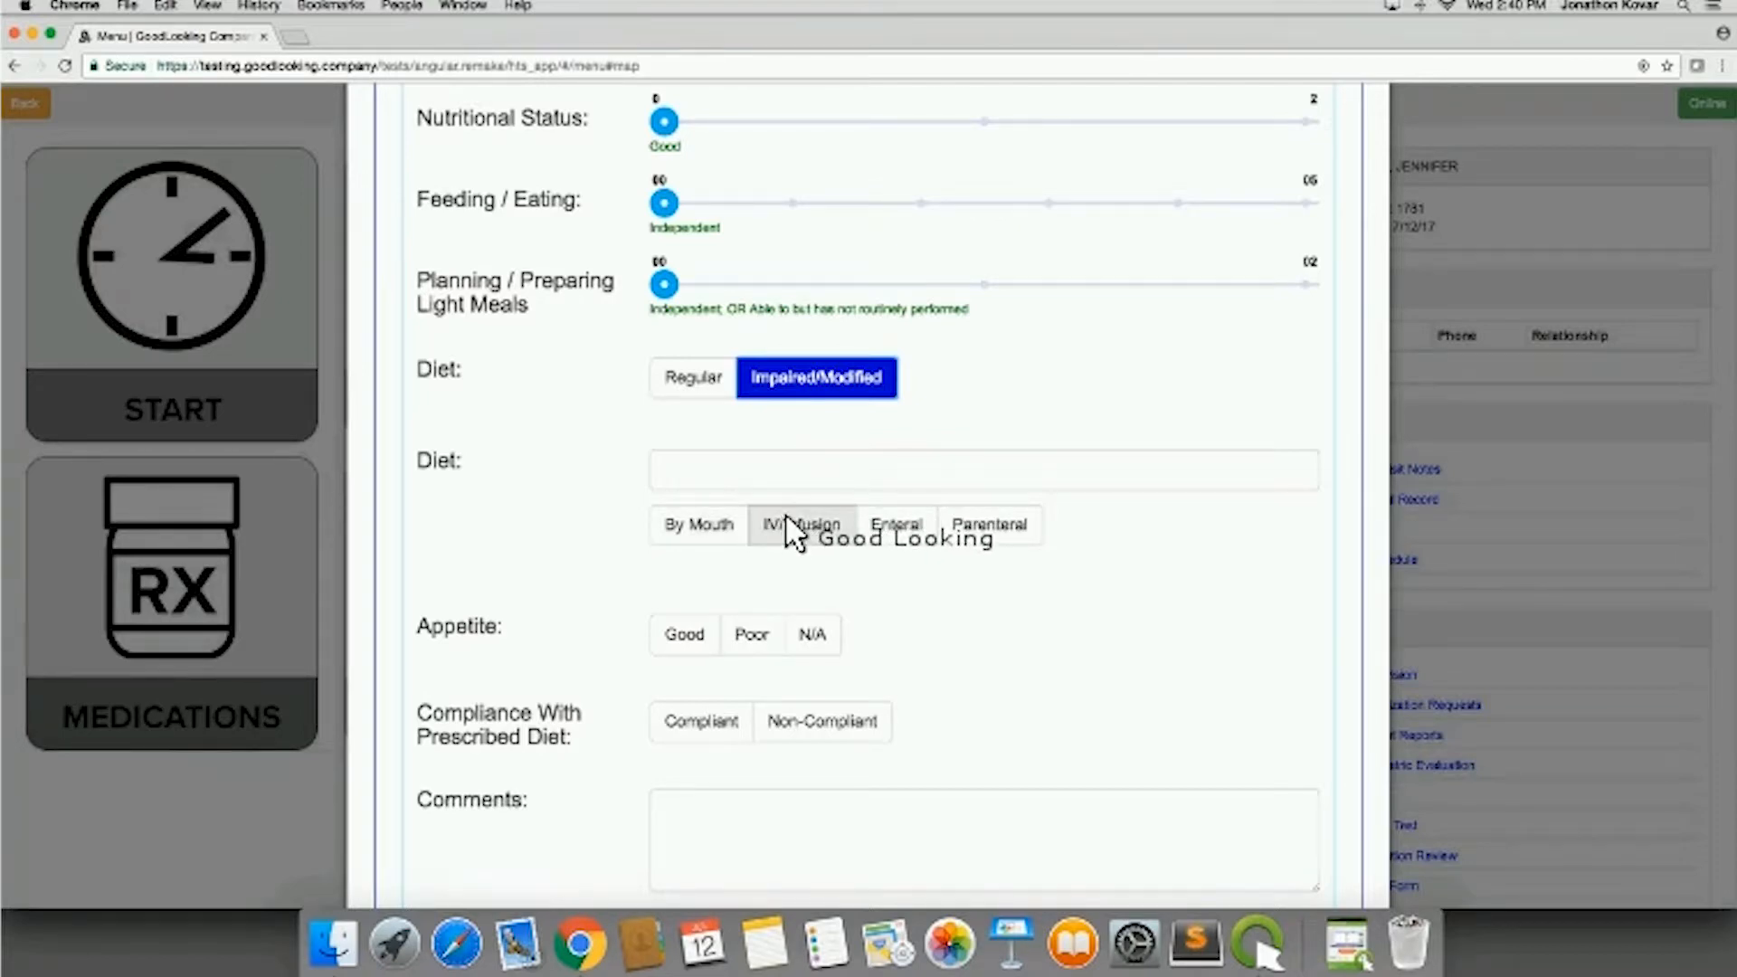
left_click(787, 525)
left_click(923, 532)
scroll(1077, 638, "down", 3)
scroll(1076, 638, "down", 3)
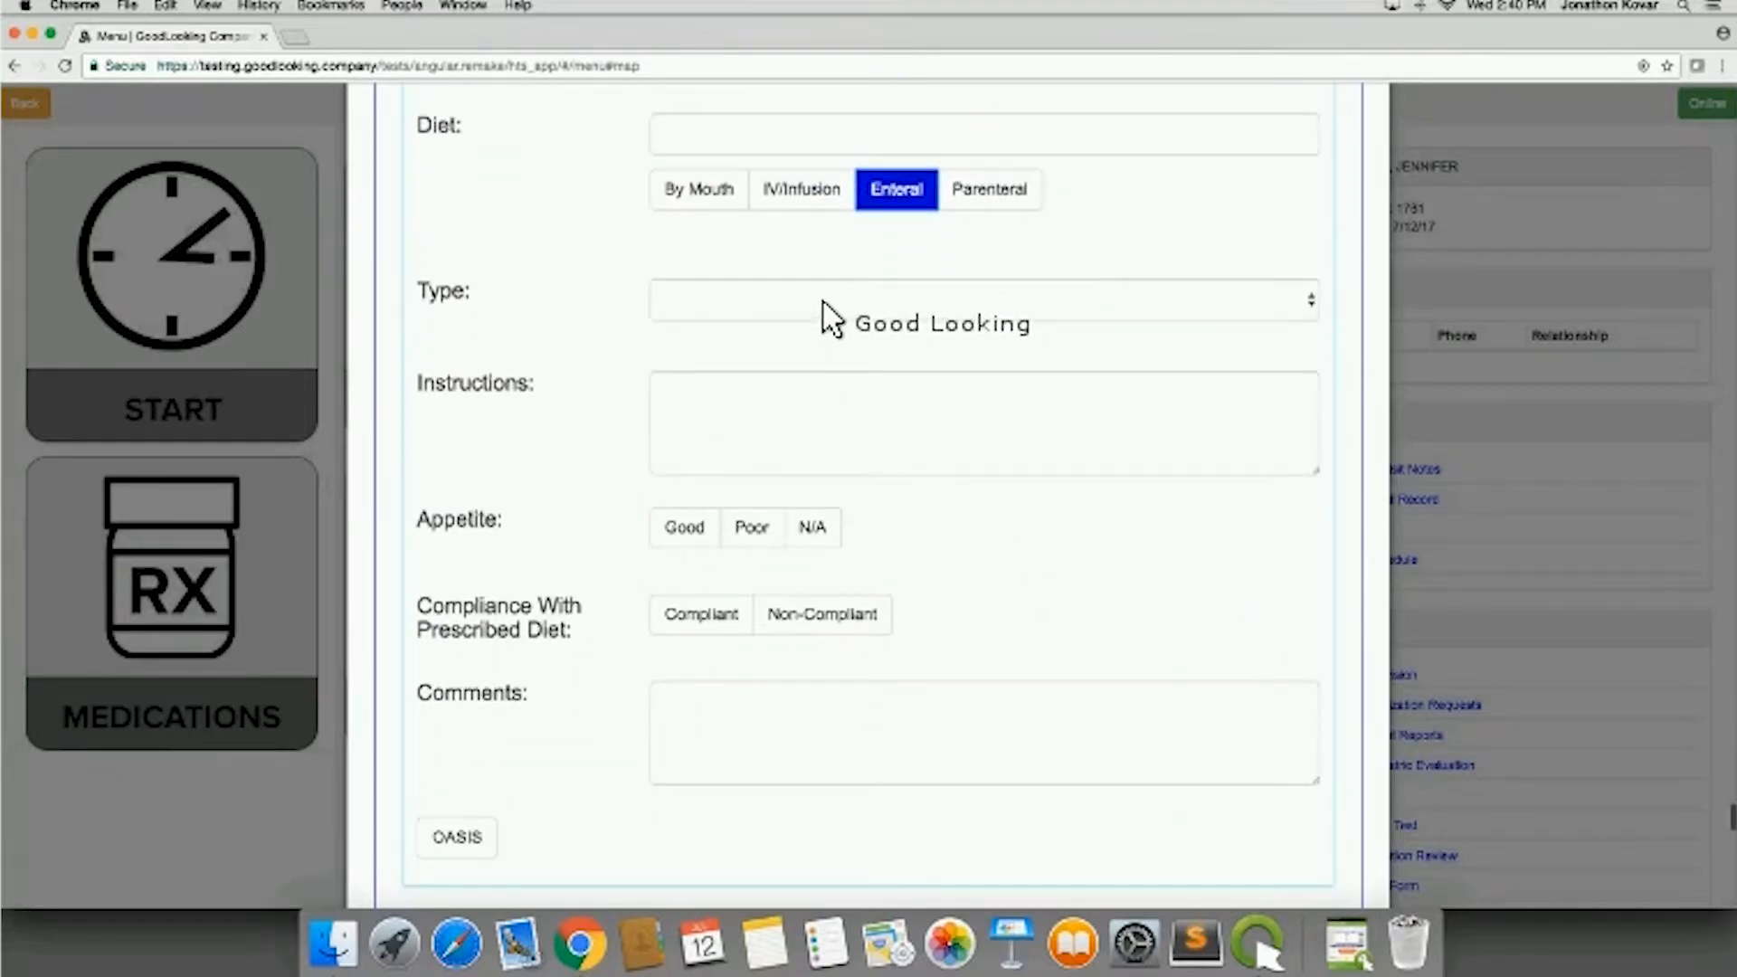
Step: Set the Enteral diet's Type to GJ Button and move on to the Instructions field
left_click(828, 307)
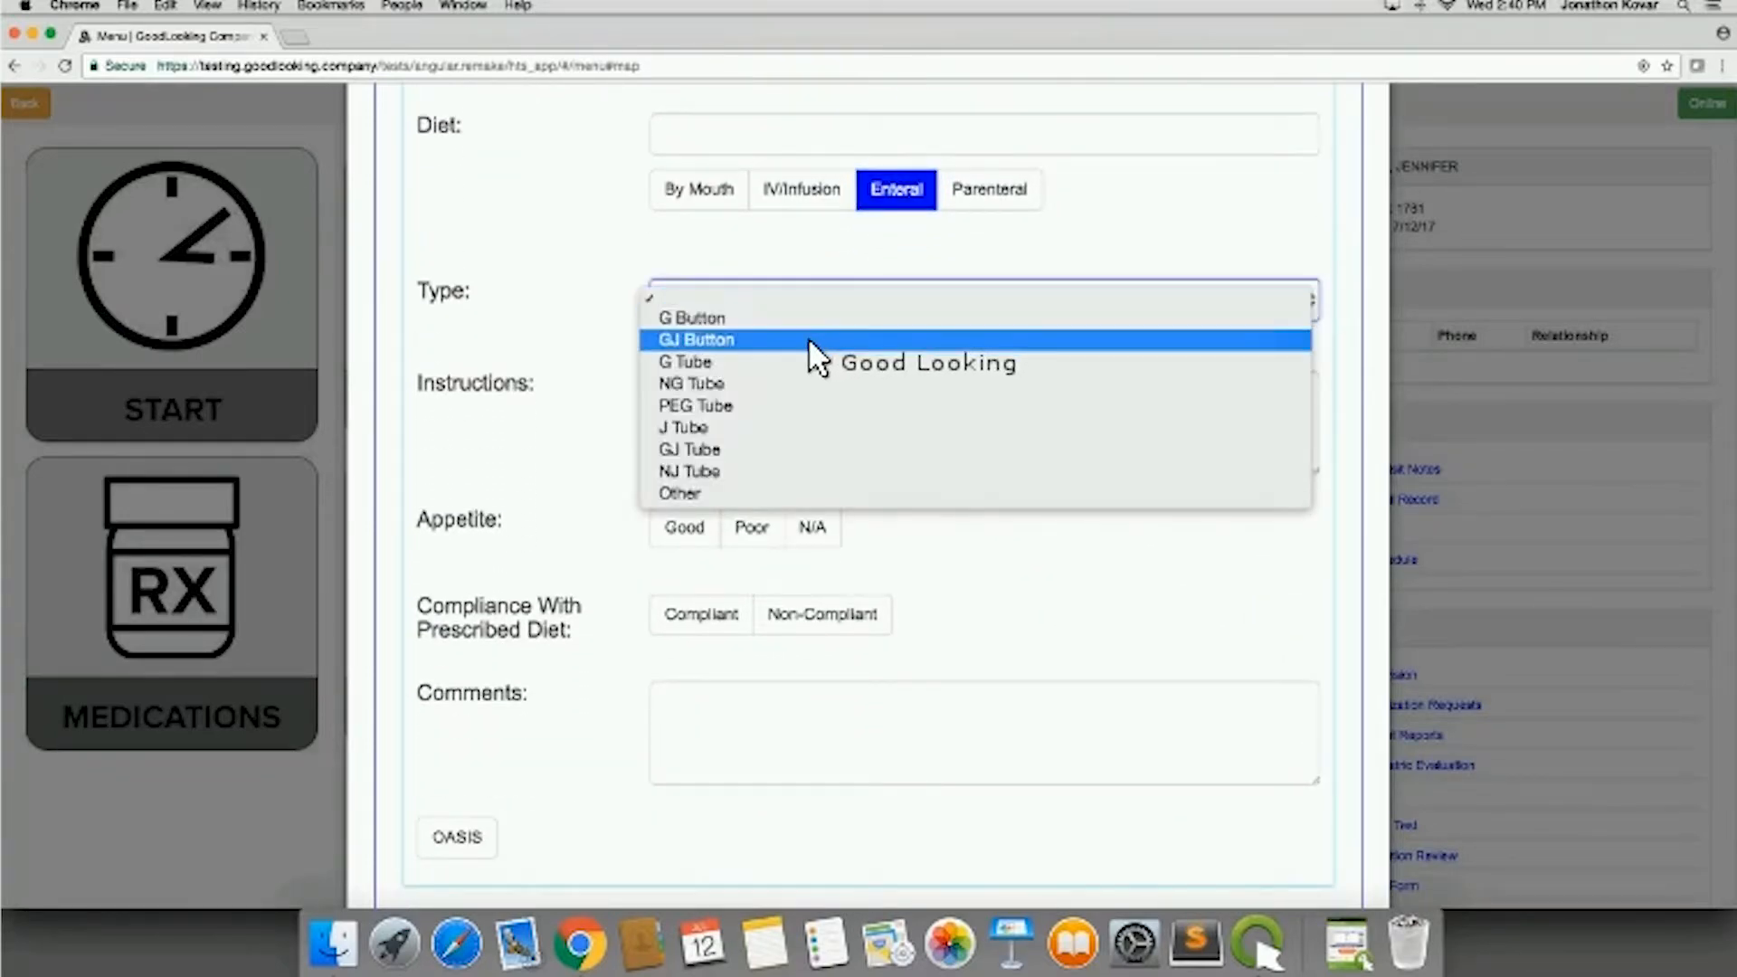
left_click(808, 339)
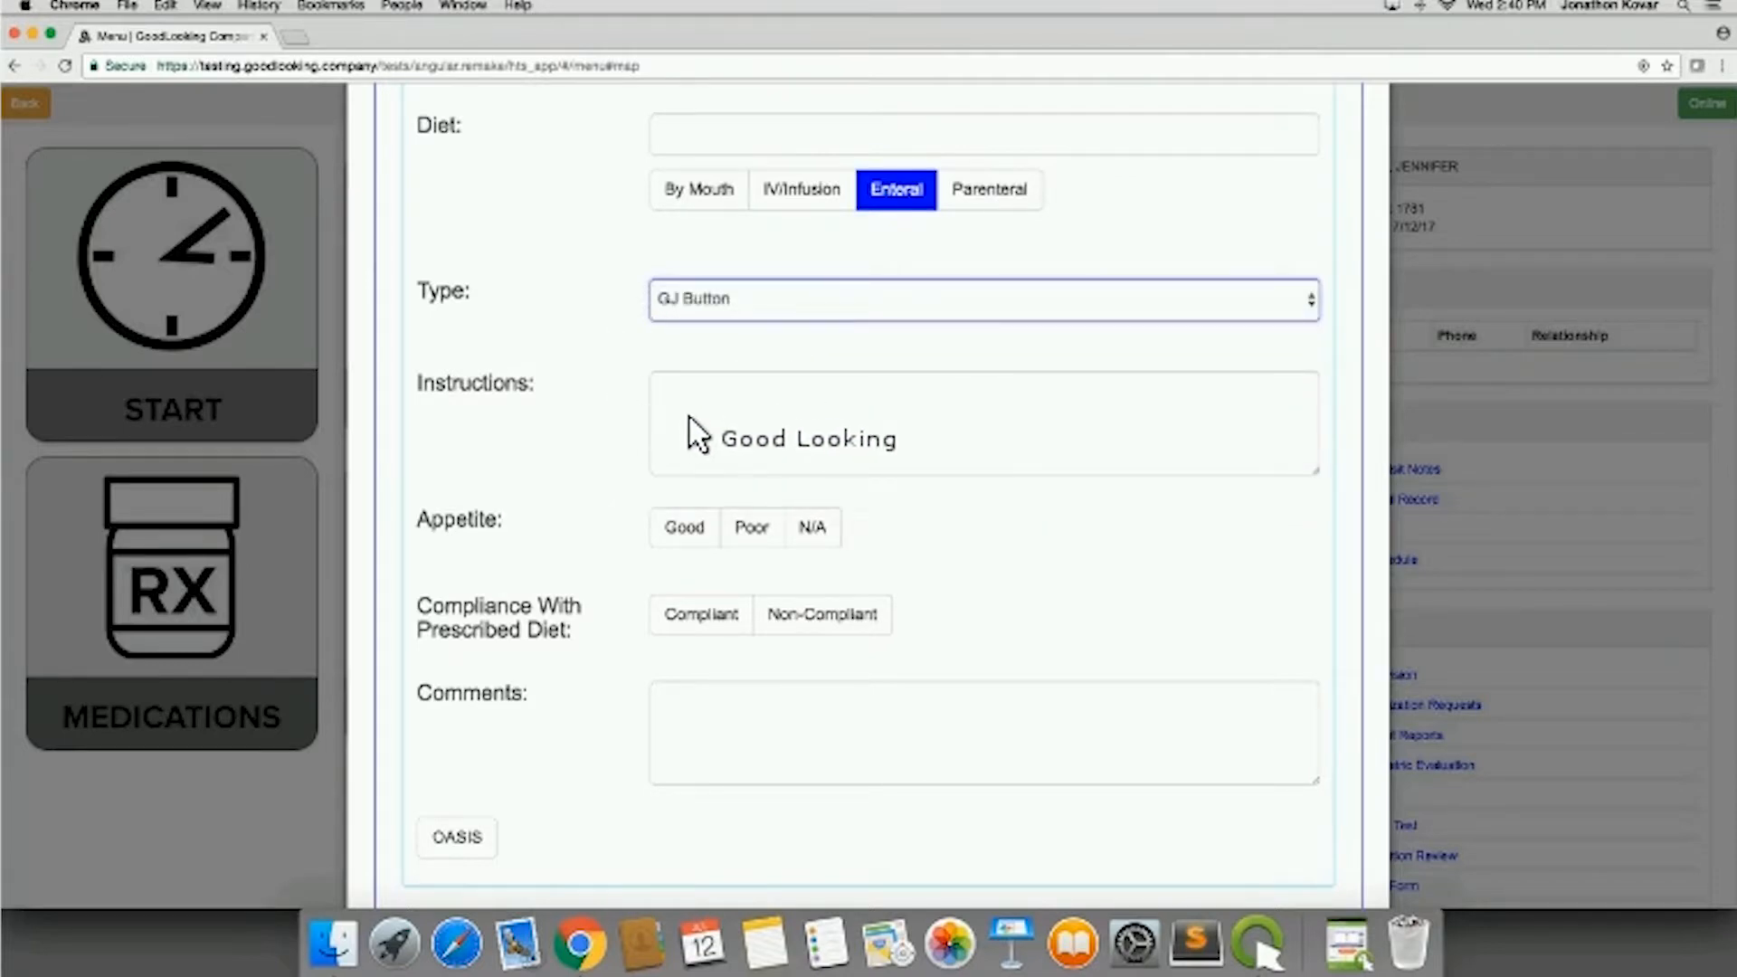
key("Tab")
scroll(615, 532, "down", 5)
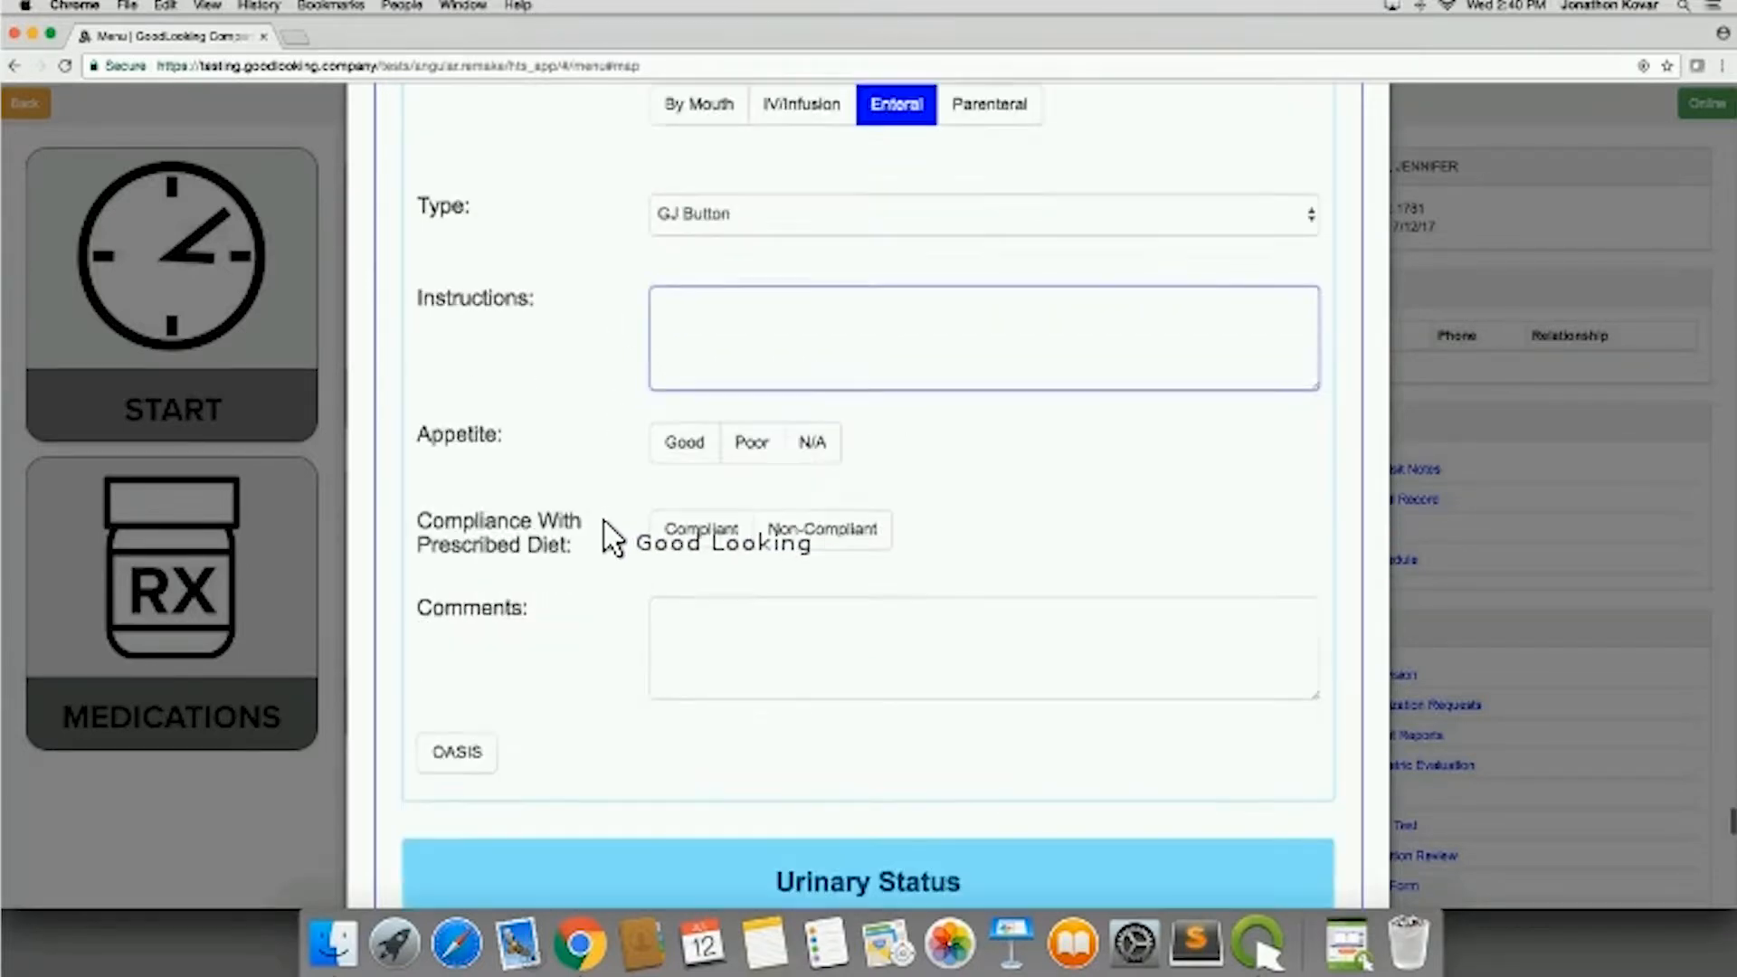
Step: Compare the Regular and Impaired choices for Urinary Status, ending on Impaired to look over its symptom options
scroll(613, 538, "down", 7)
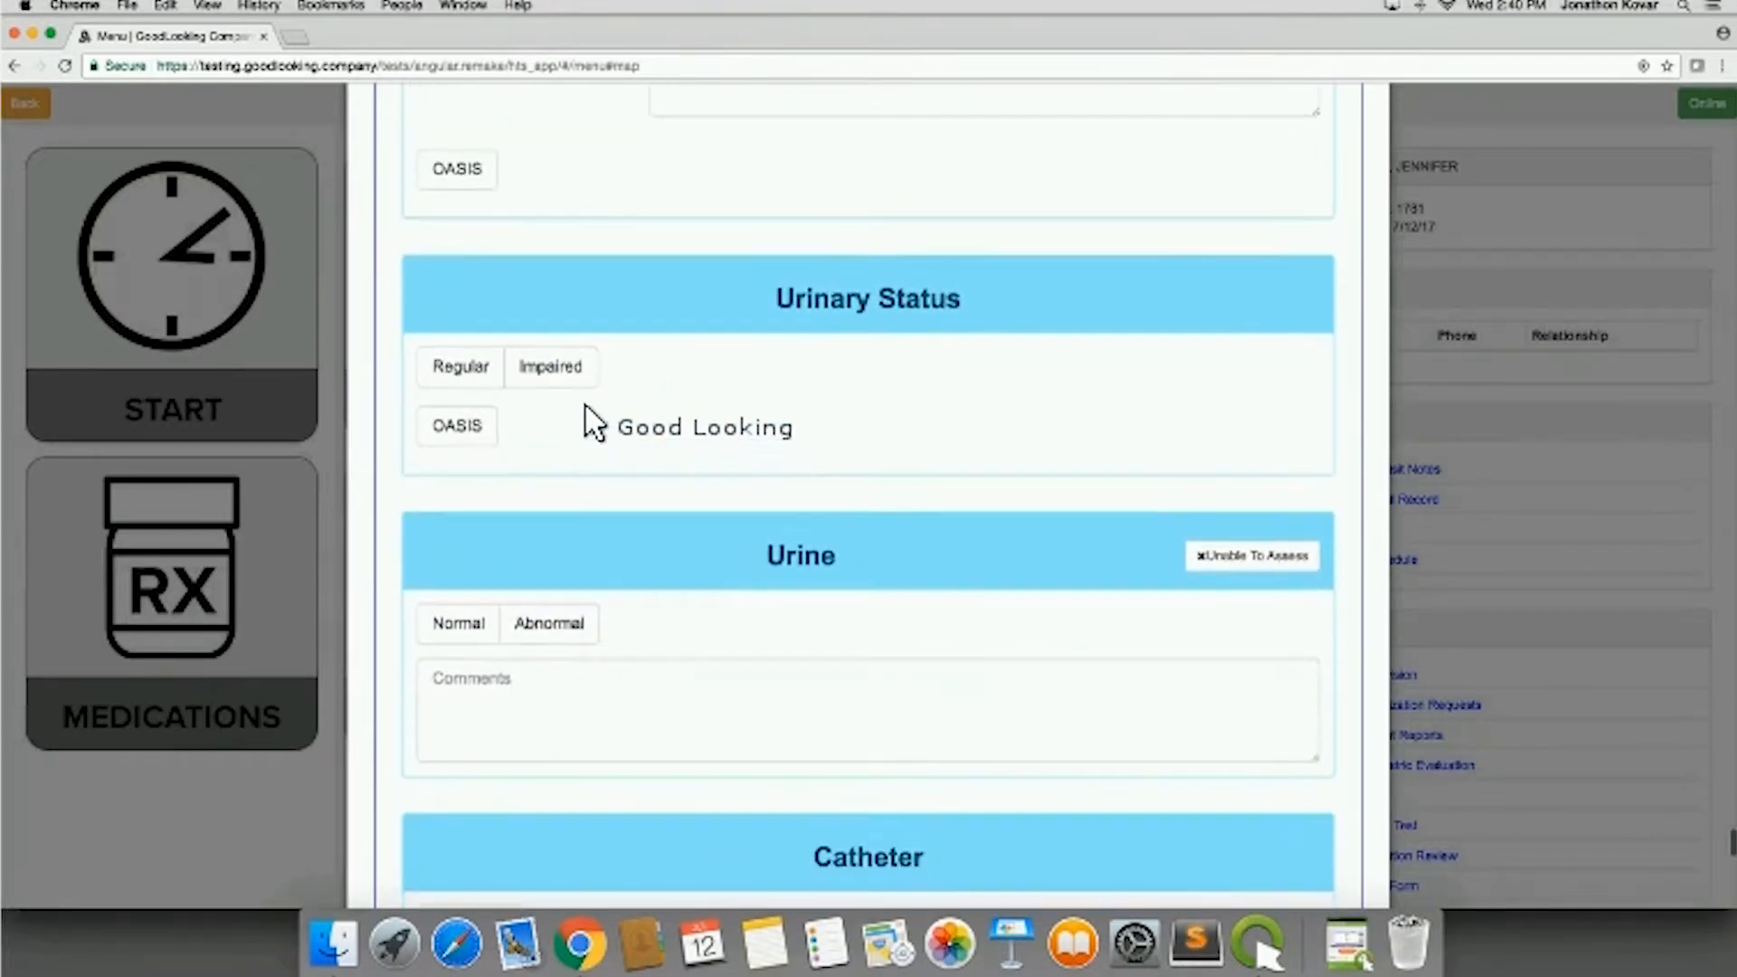
left_click(566, 375)
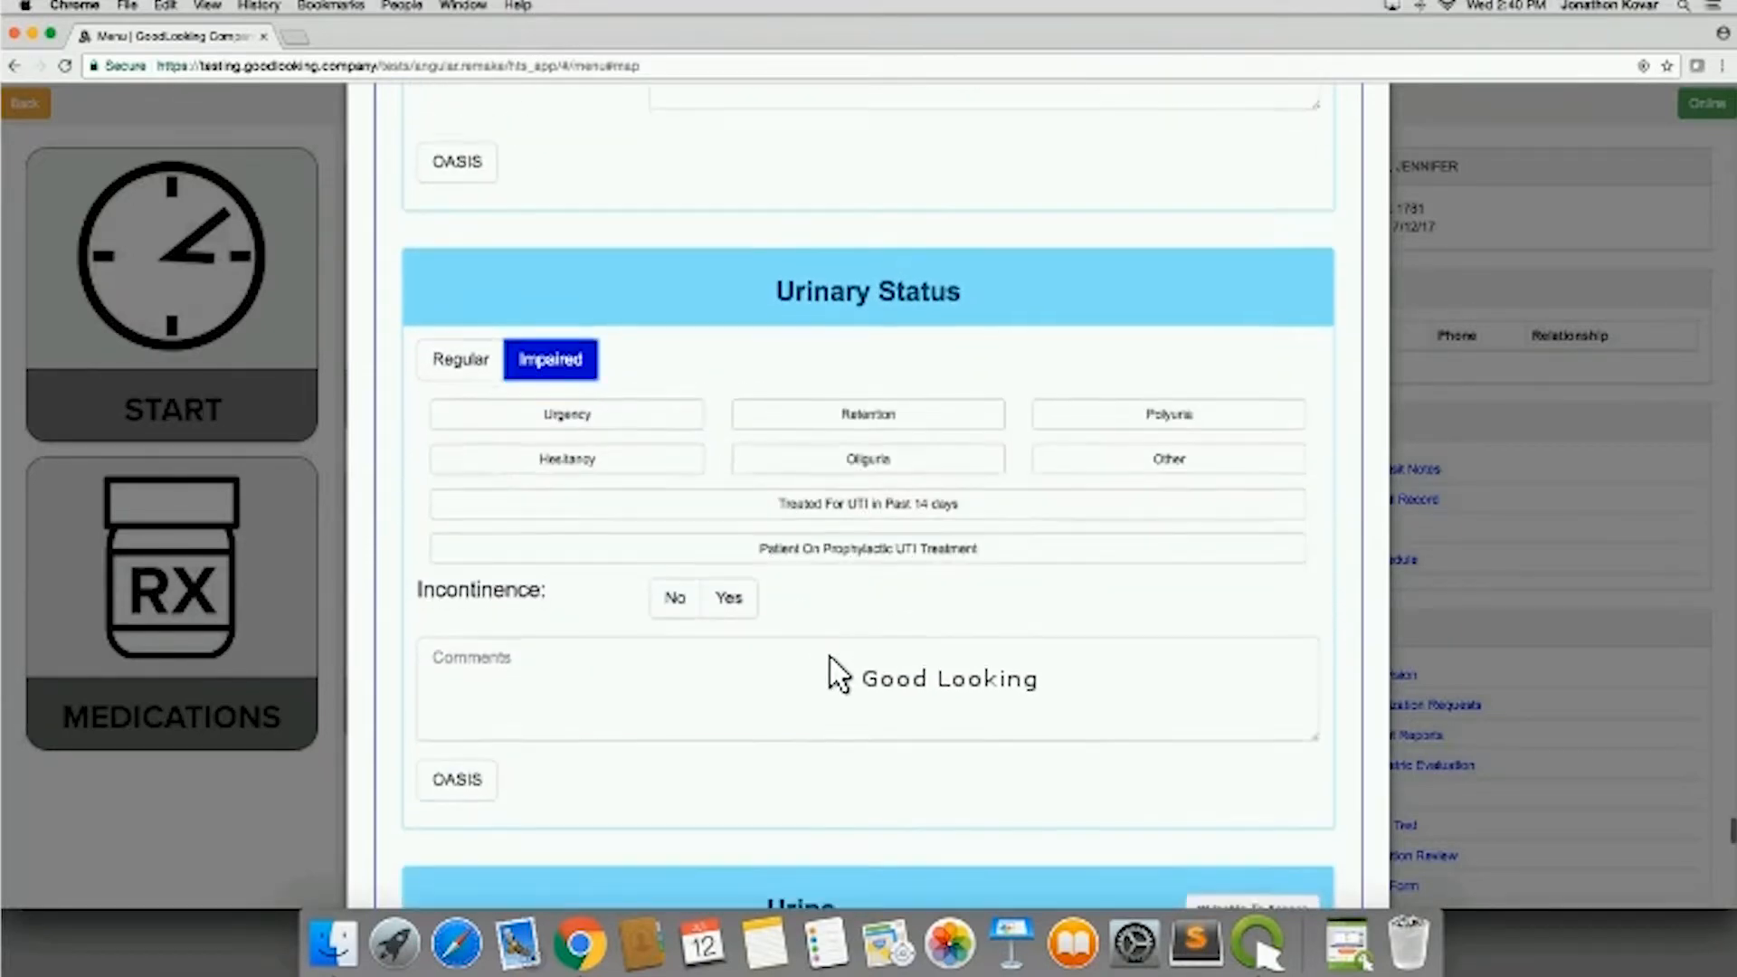
scroll(778, 543, "down", 2)
left_click(466, 237)
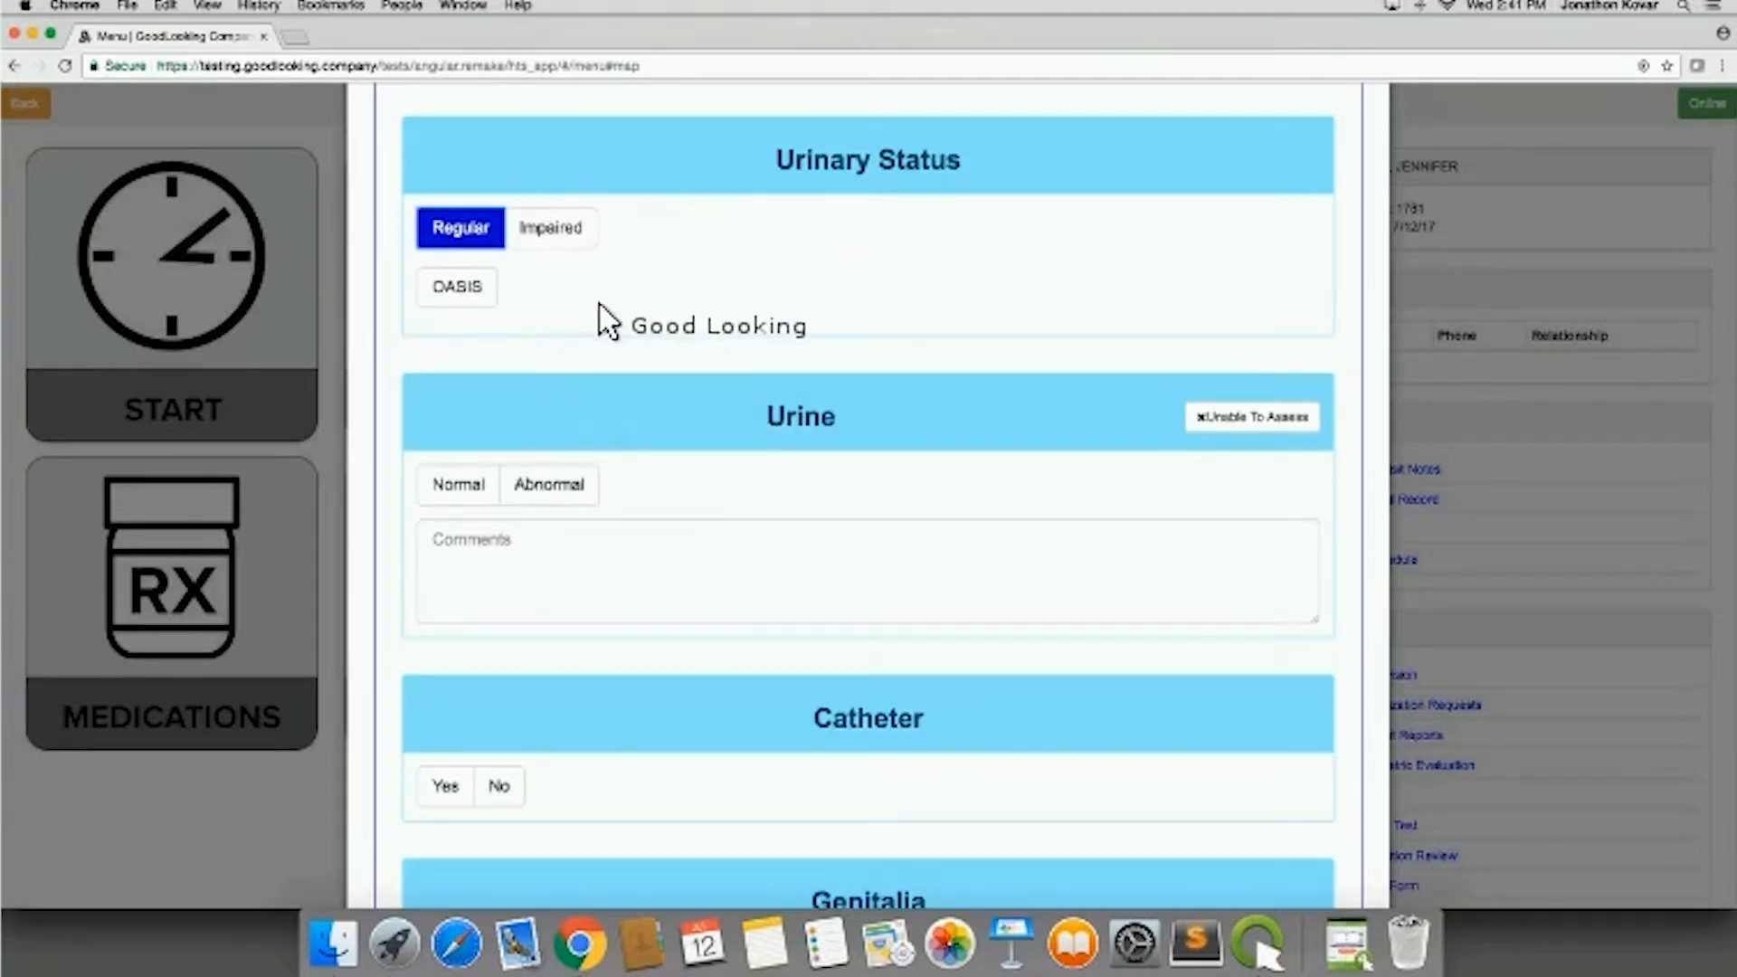
left_click(551, 237)
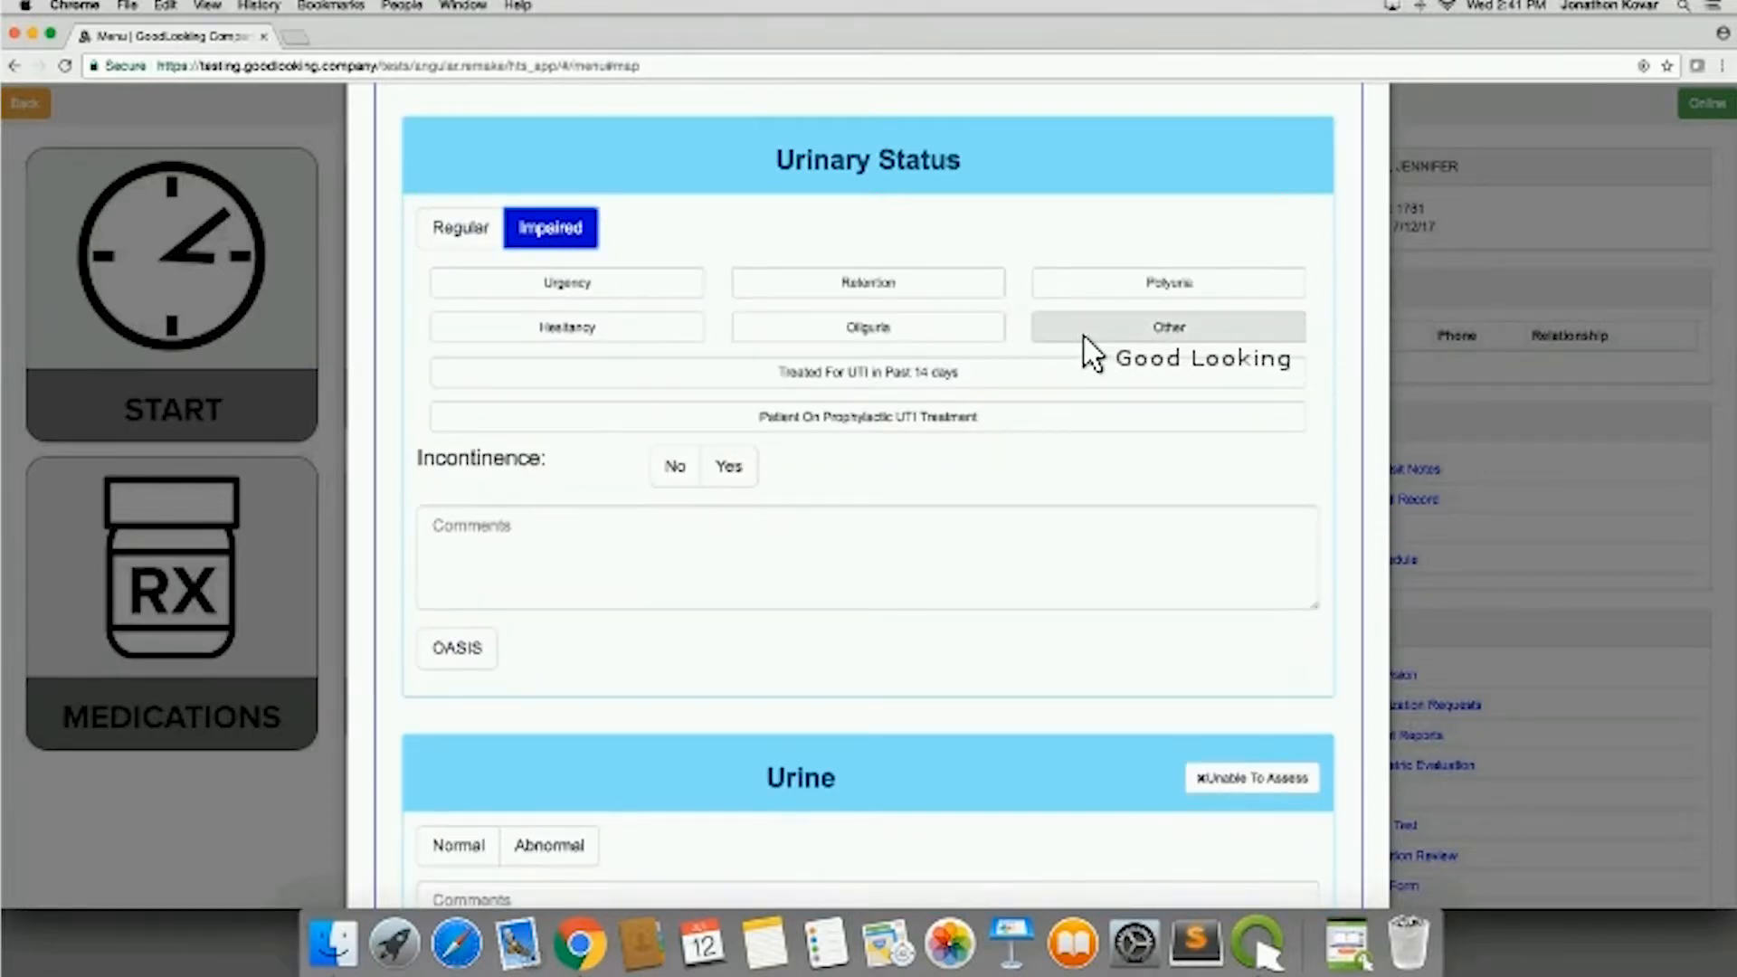
scroll(915, 256, "down", 1)
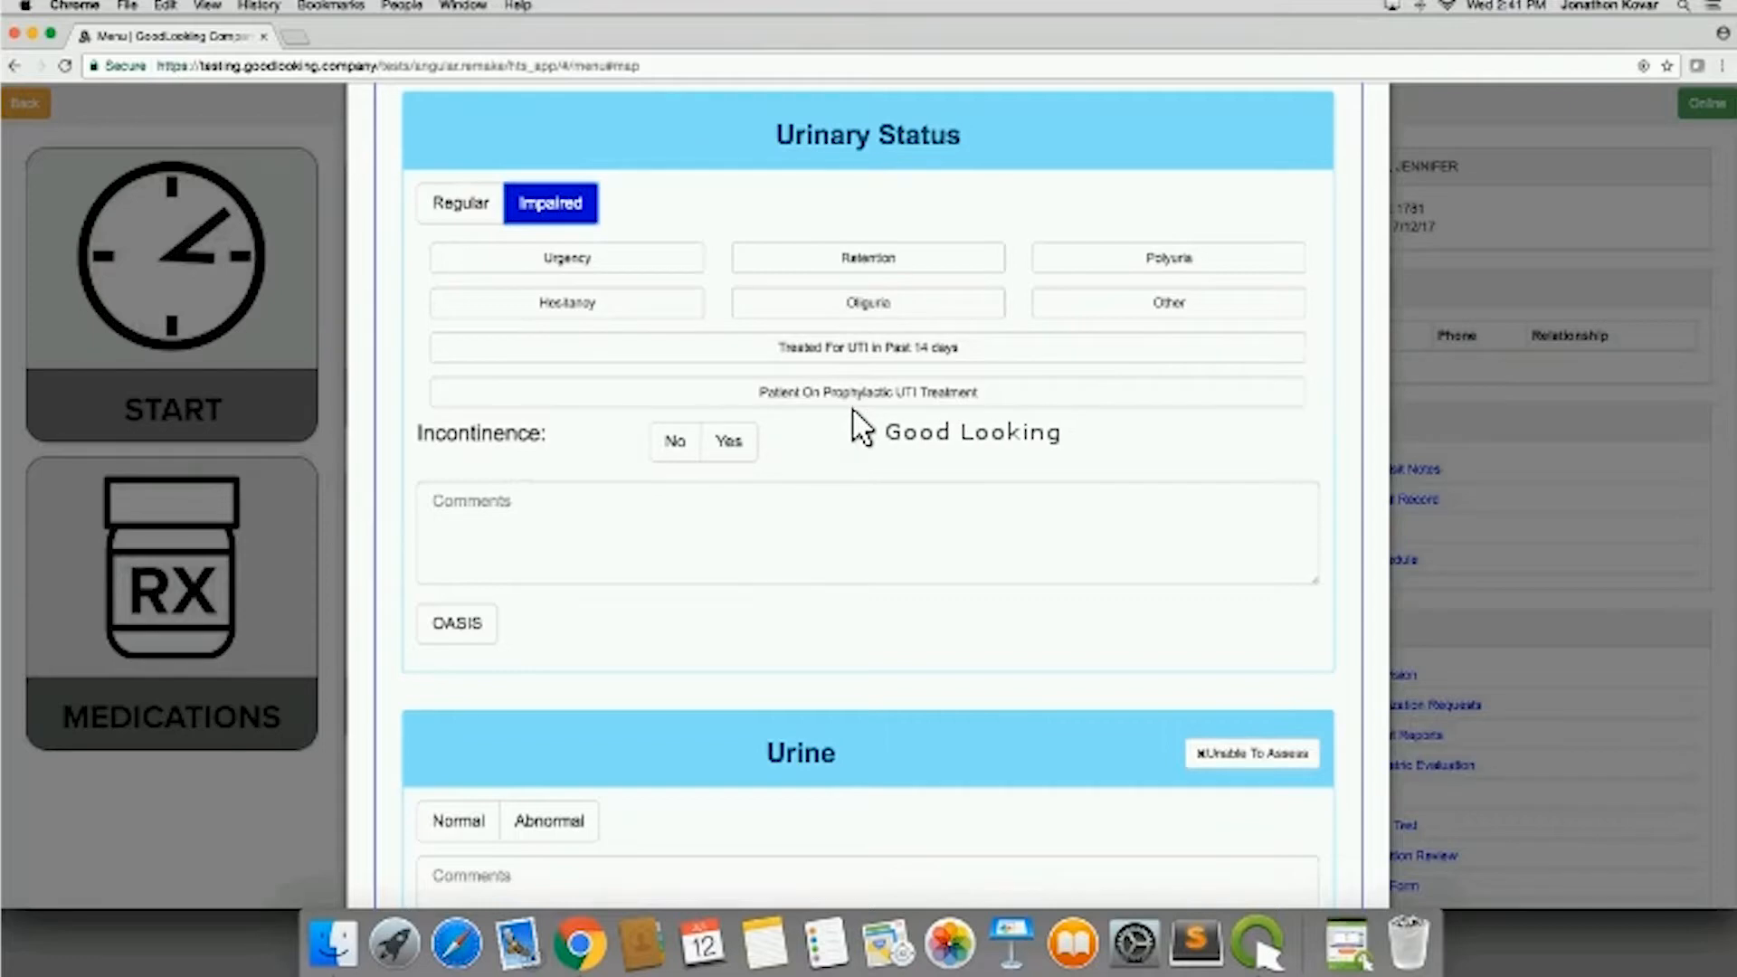
scroll(907, 371, "down", 3)
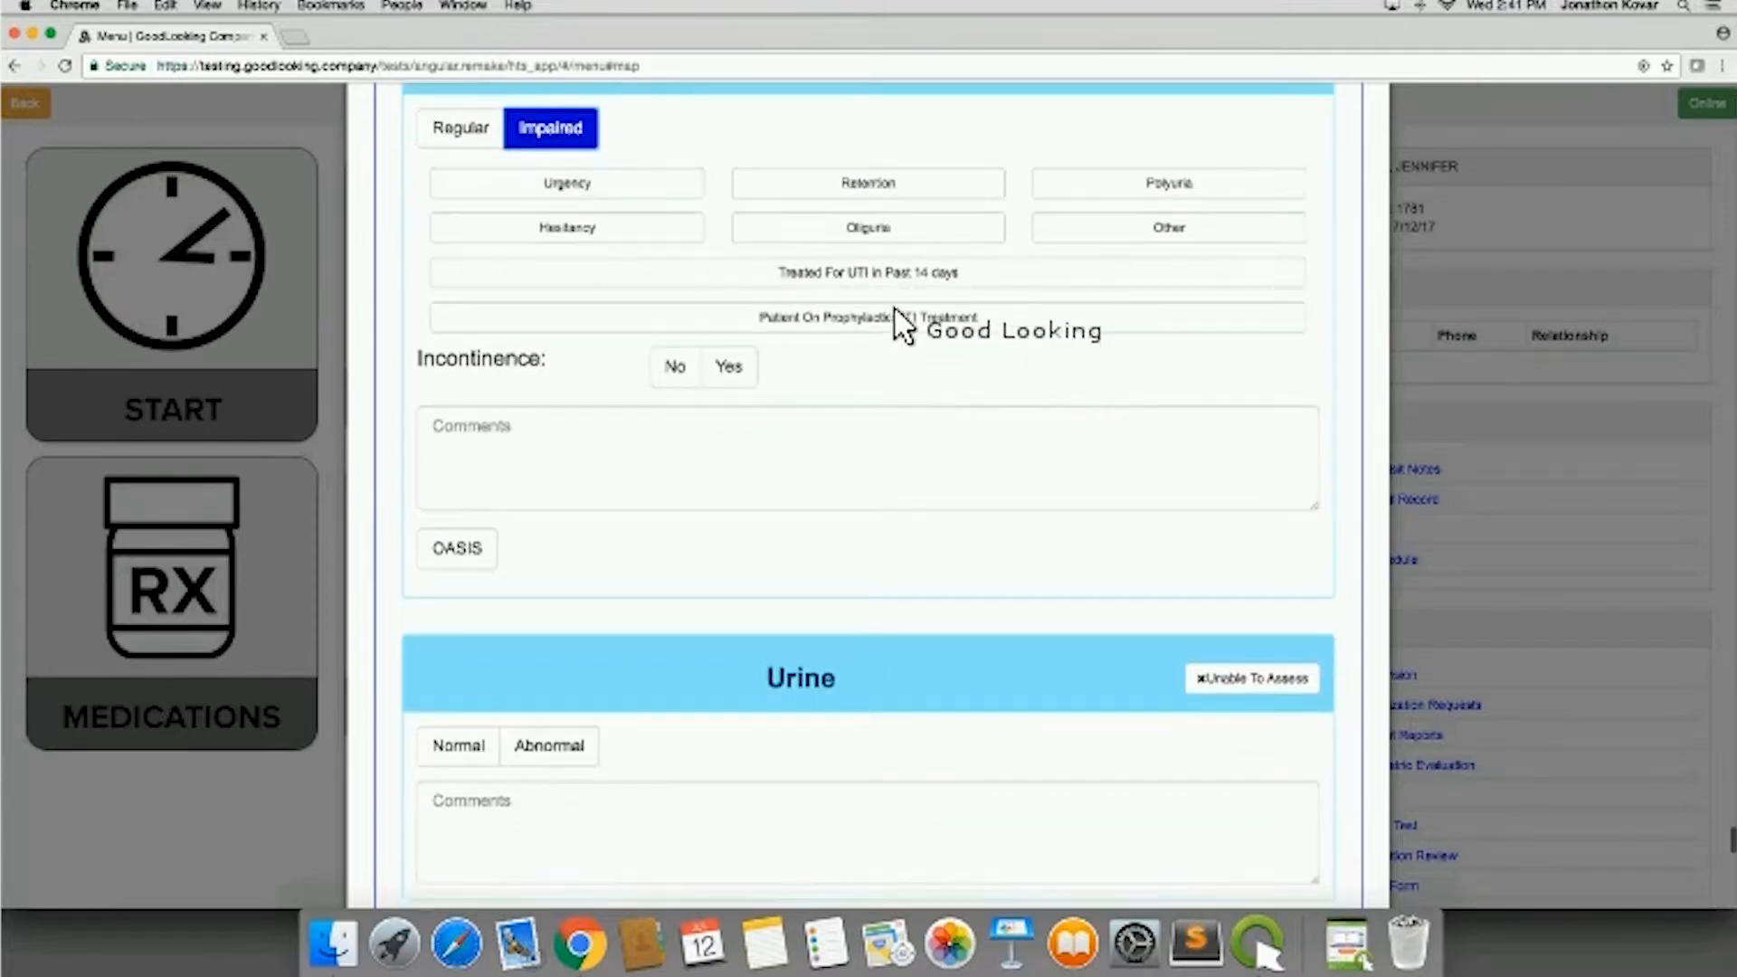
Step: Mark Treated For UTI in Past 14 days and Patient On Prophylactic UTI Treatment, and set Incontinence to Yes at During The Night Only
left_click(890, 285)
left_click(893, 316)
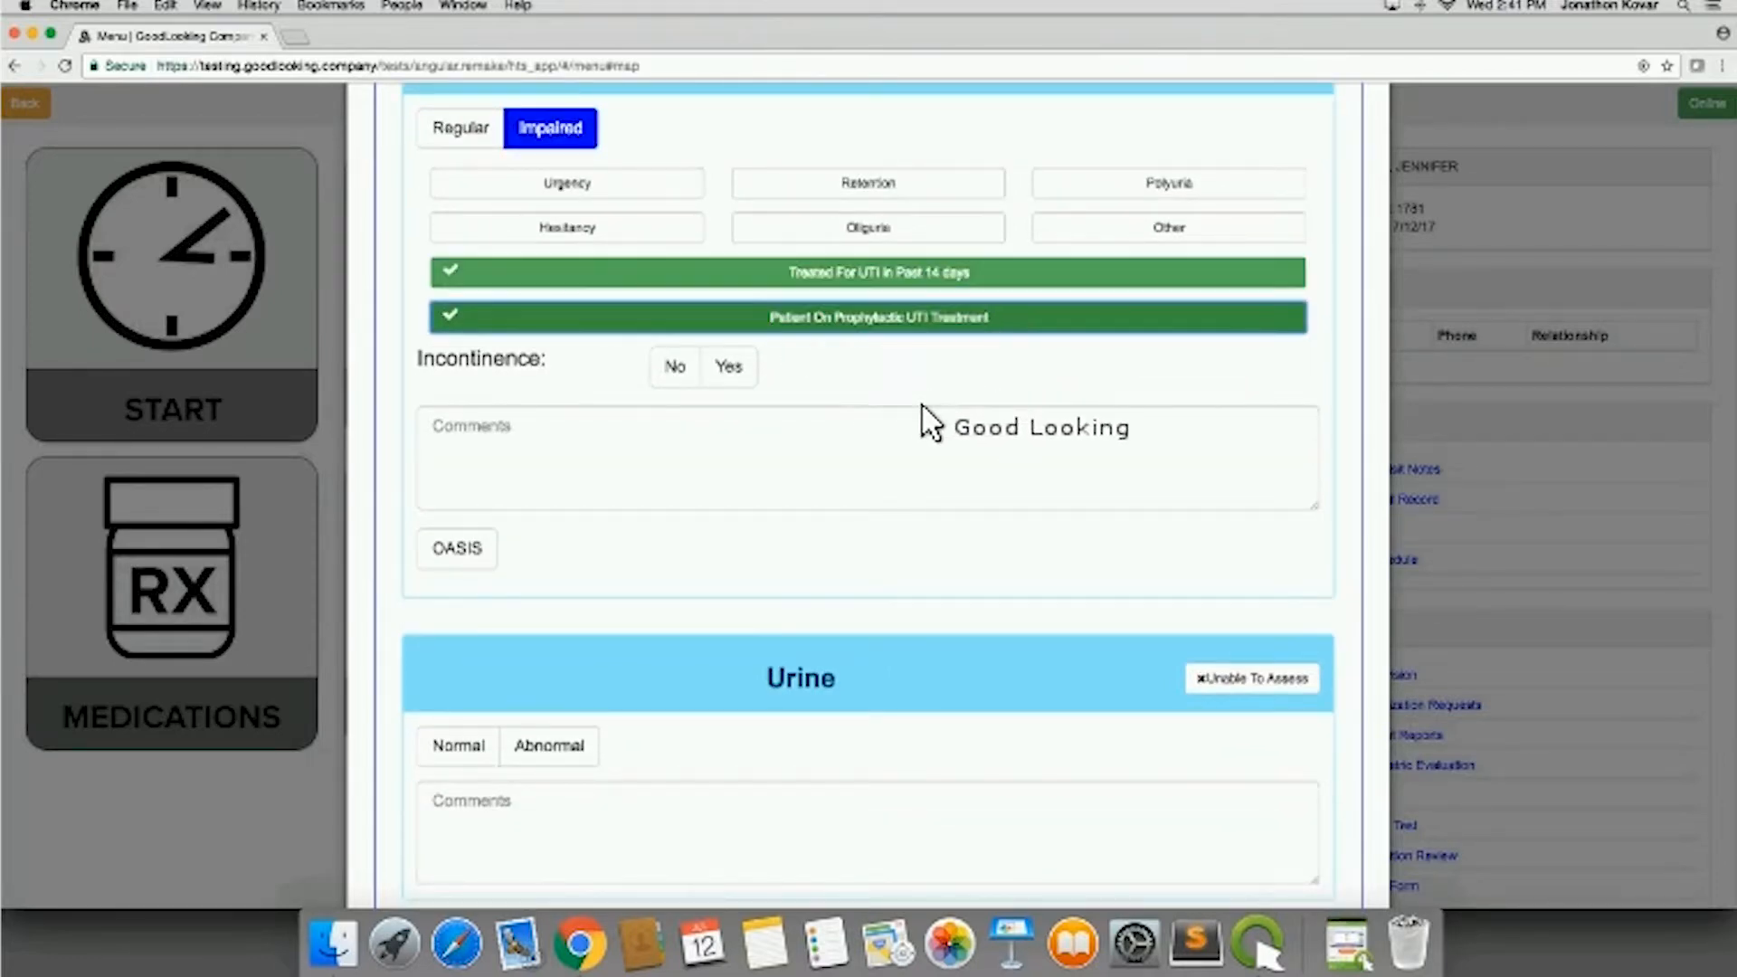
left_click(728, 367)
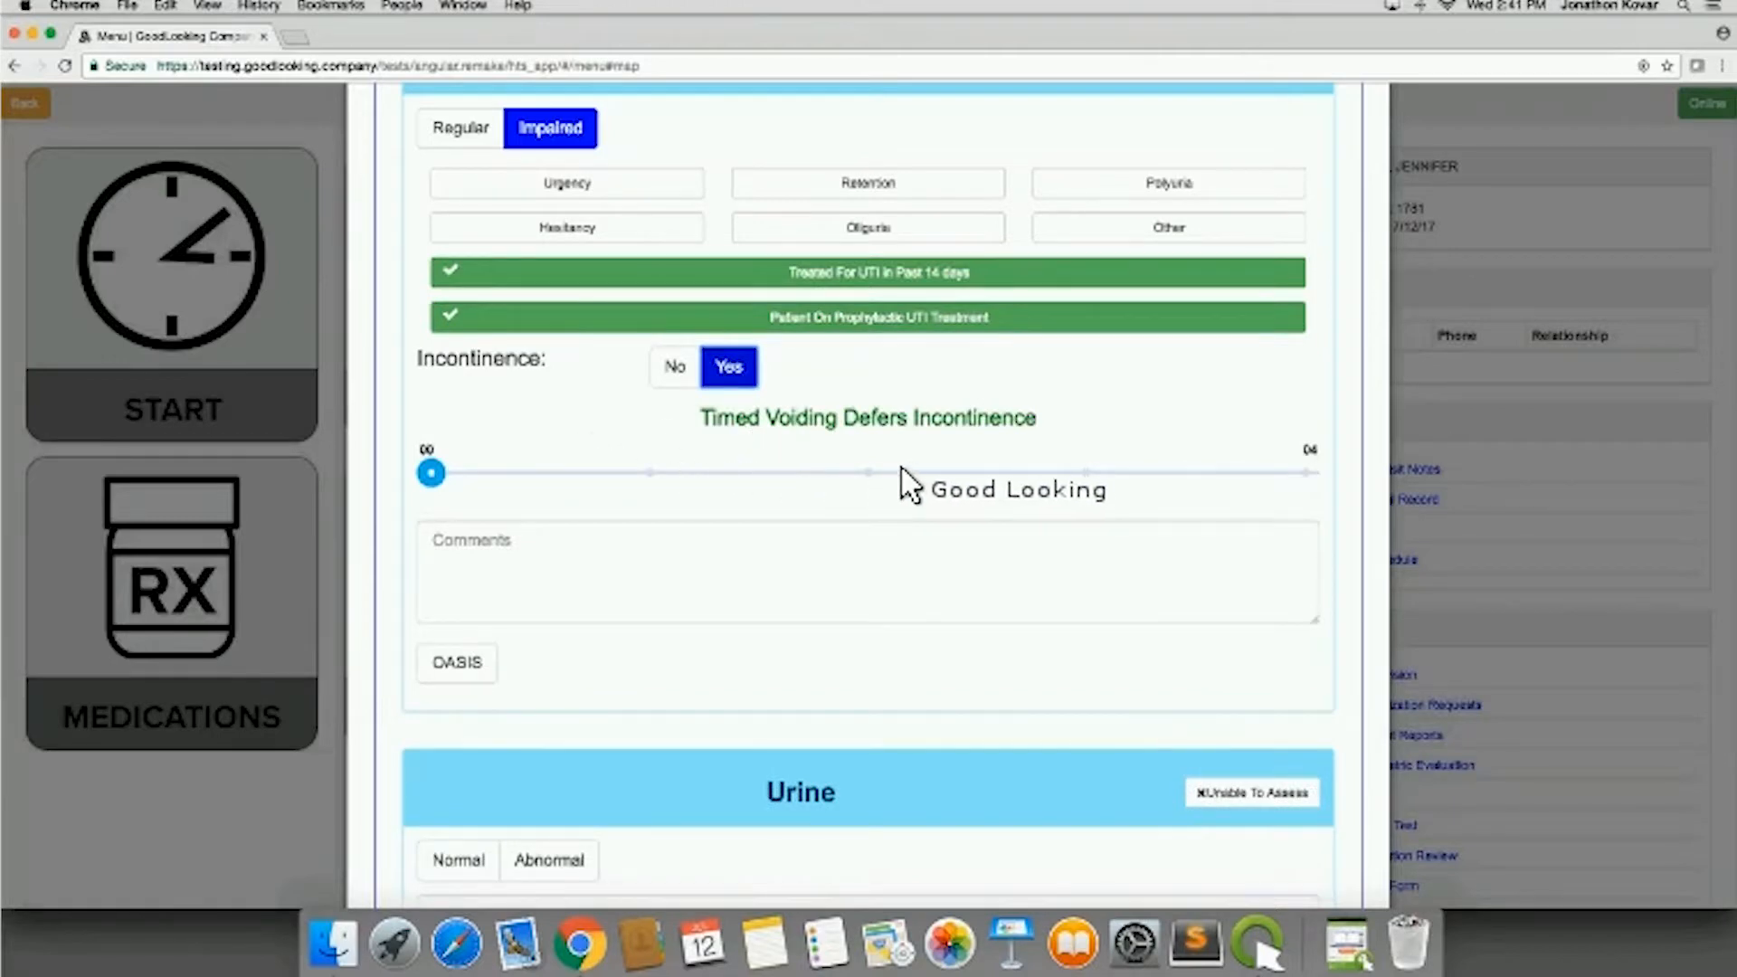
left_click(917, 469)
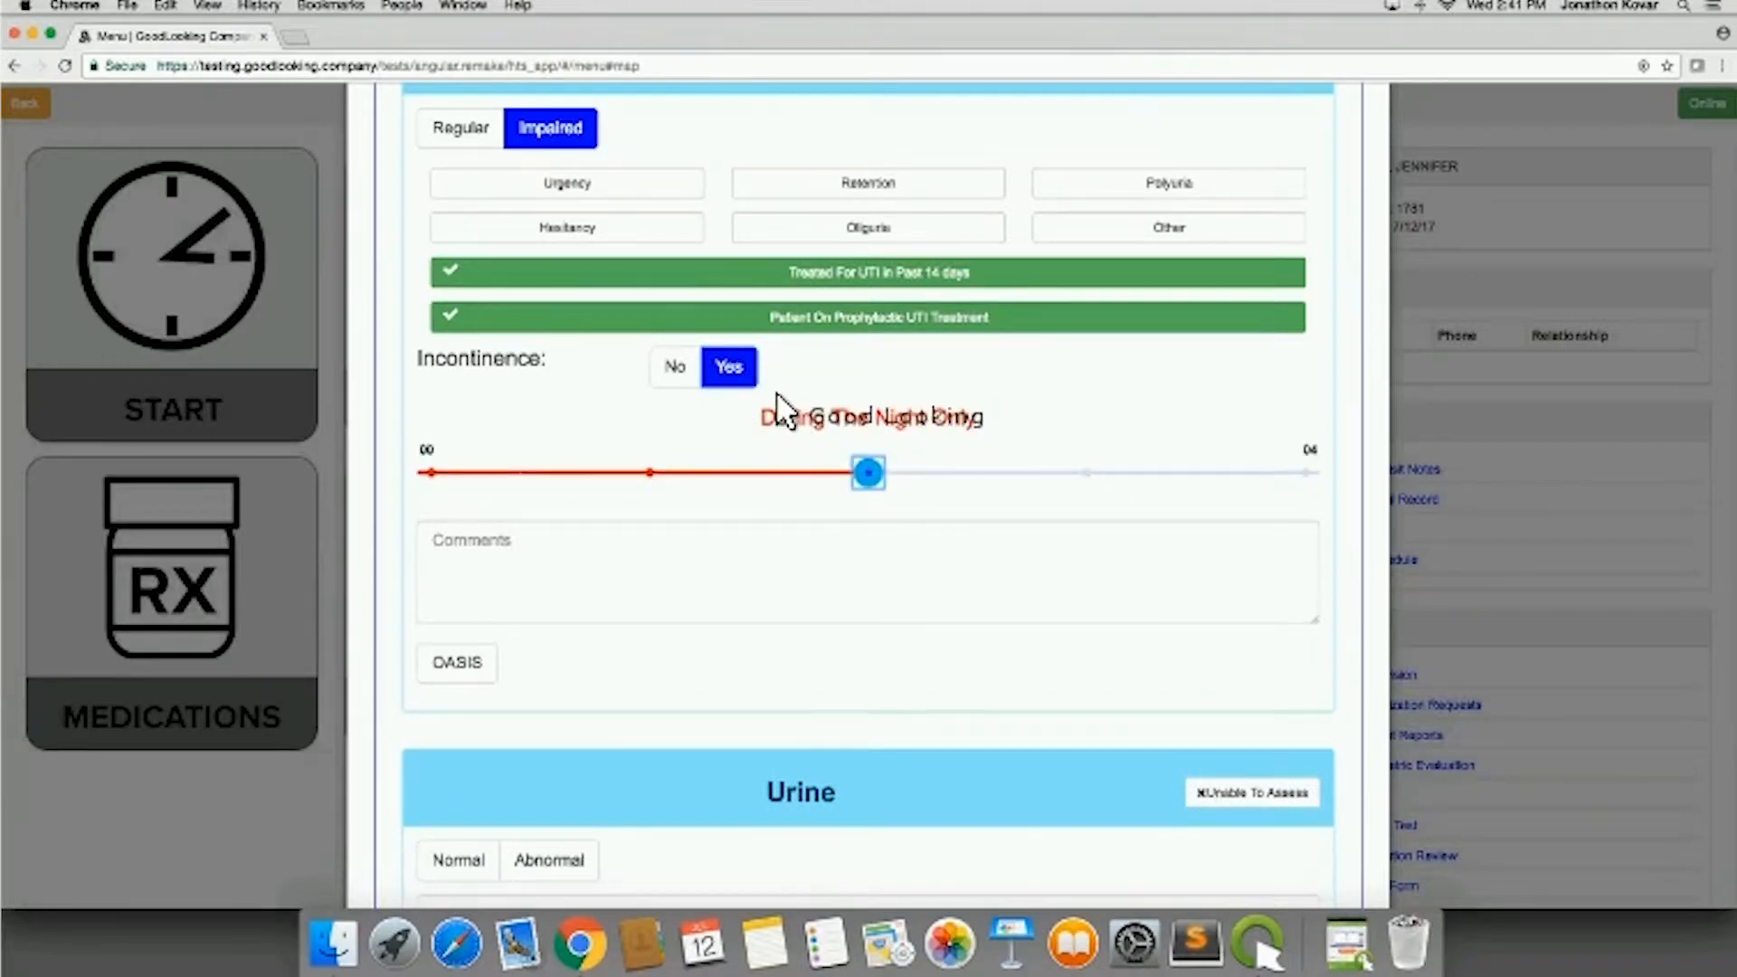
Step: Set Incontinence to No, clear both UTI treatment options, and return the Urinary Status to Regular
left_click(679, 369)
left_click(695, 317)
left_click(692, 271)
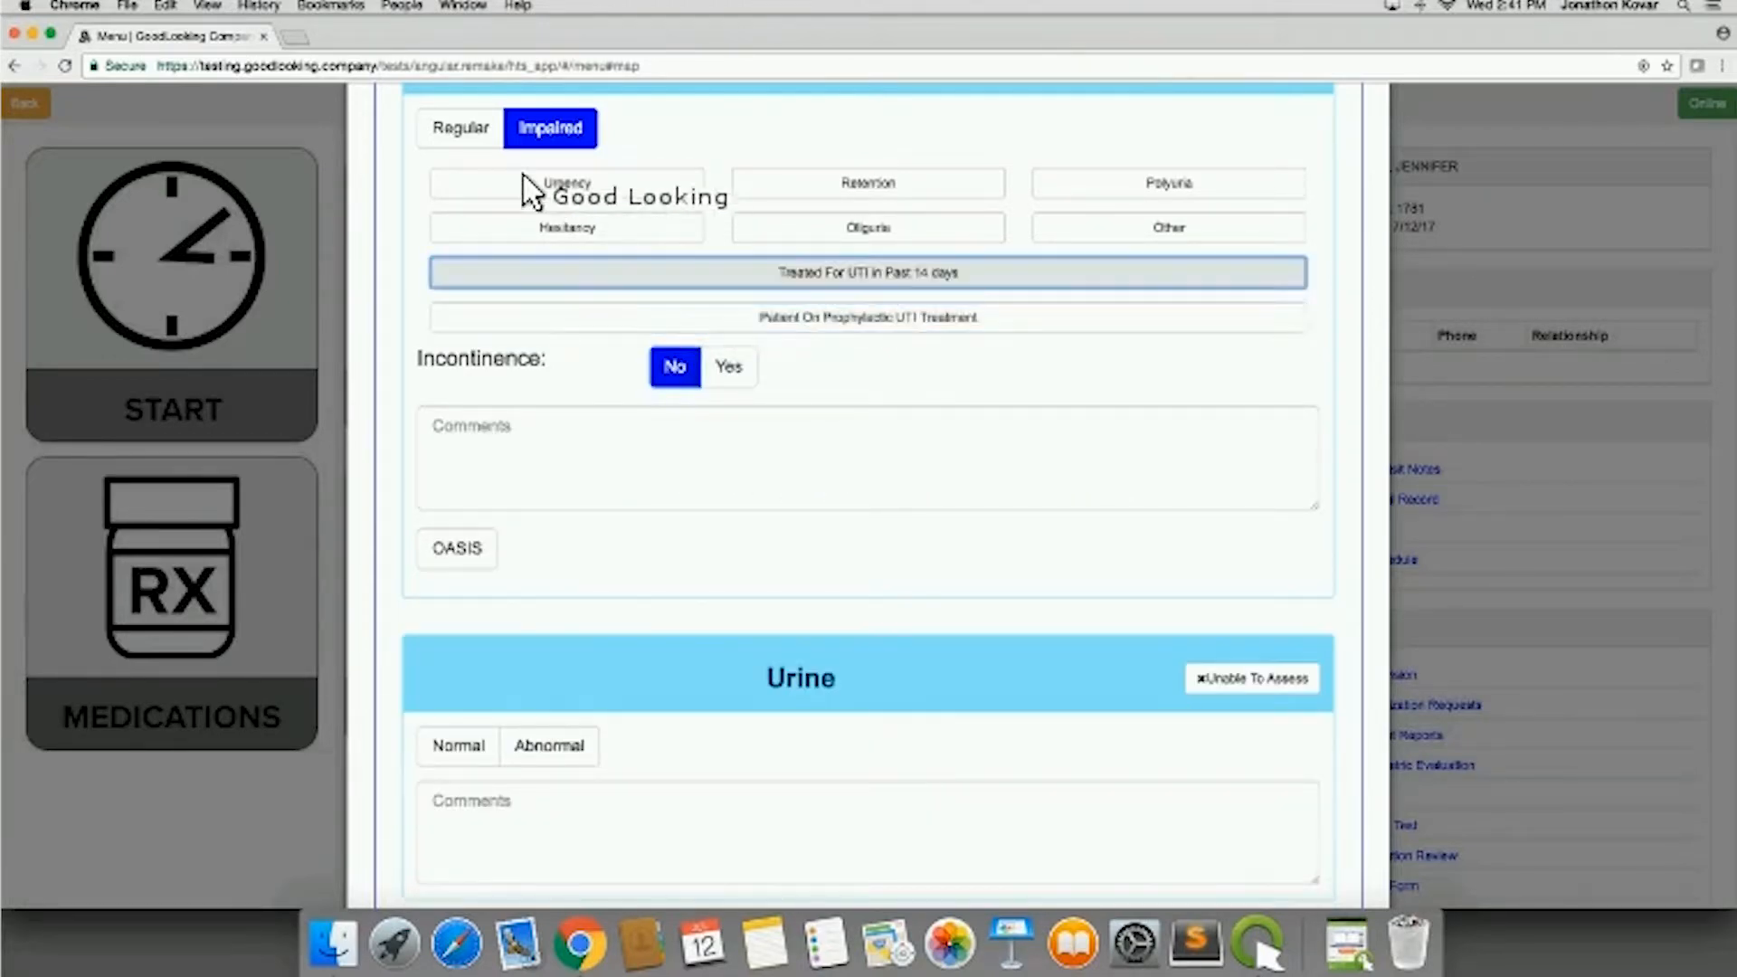
left_click(472, 138)
Step: Set Catheter to Yes and look over its type, size, balloon, irrigation and frequency of change fields
scroll(778, 534, "down", 2)
scroll(789, 542, "down", 4)
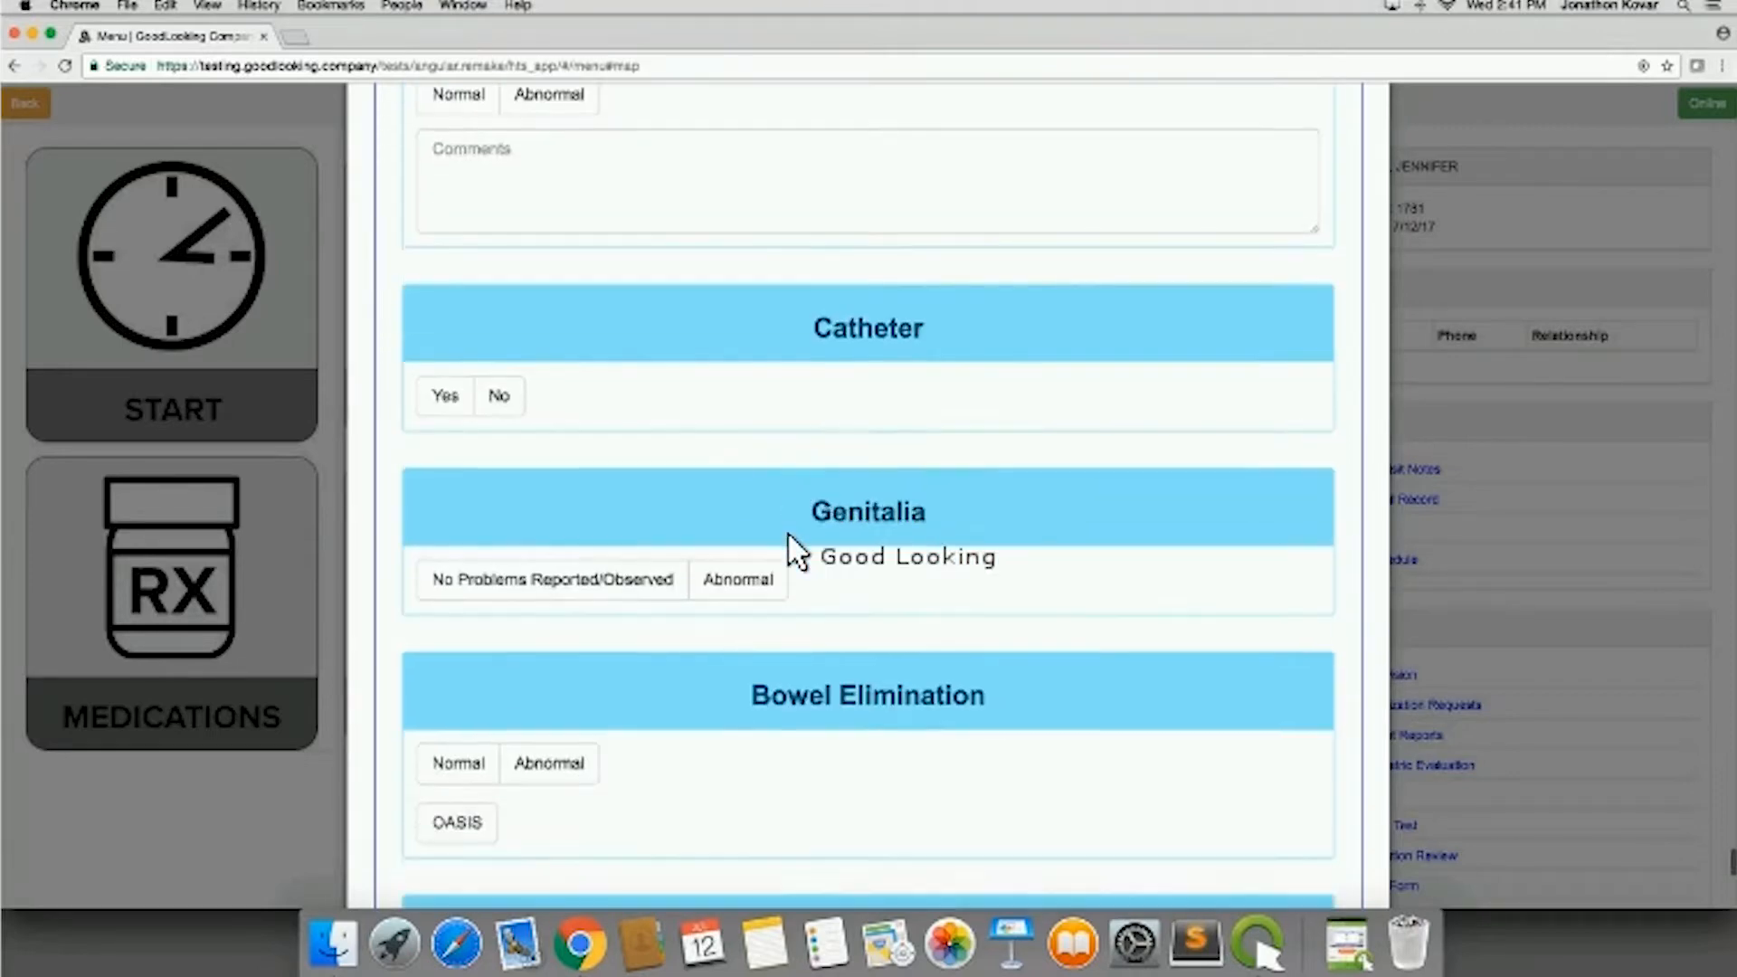
left_click(446, 253)
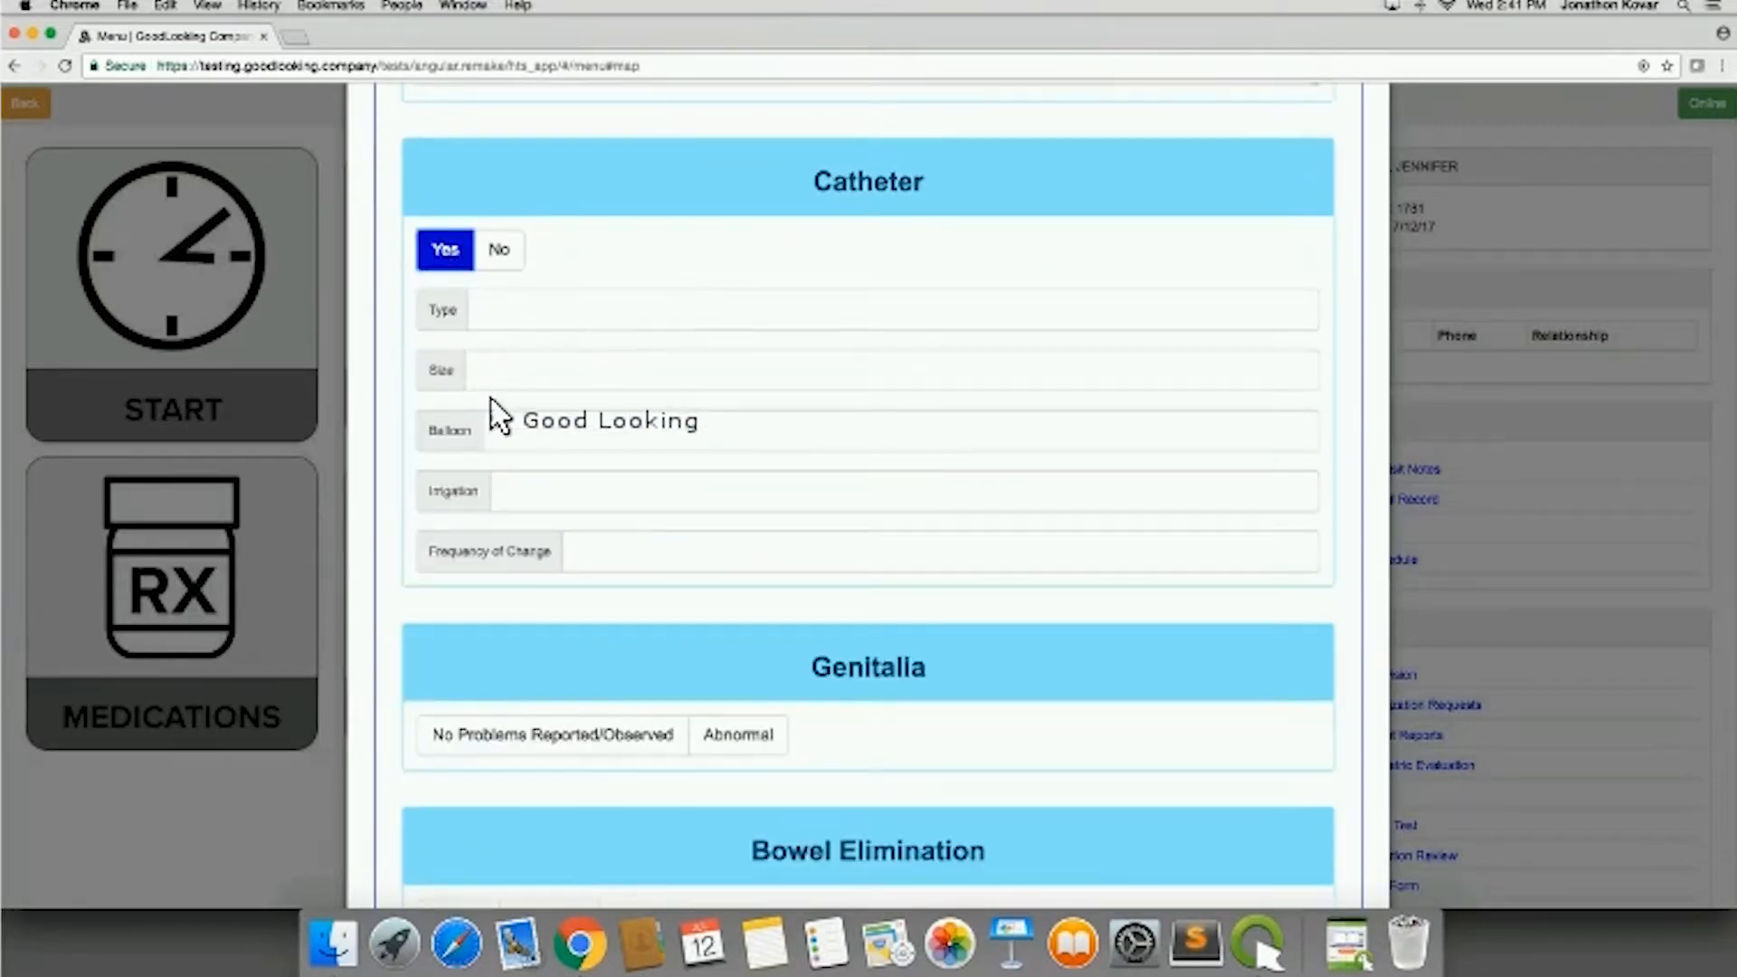
scroll(631, 592, "down", 3)
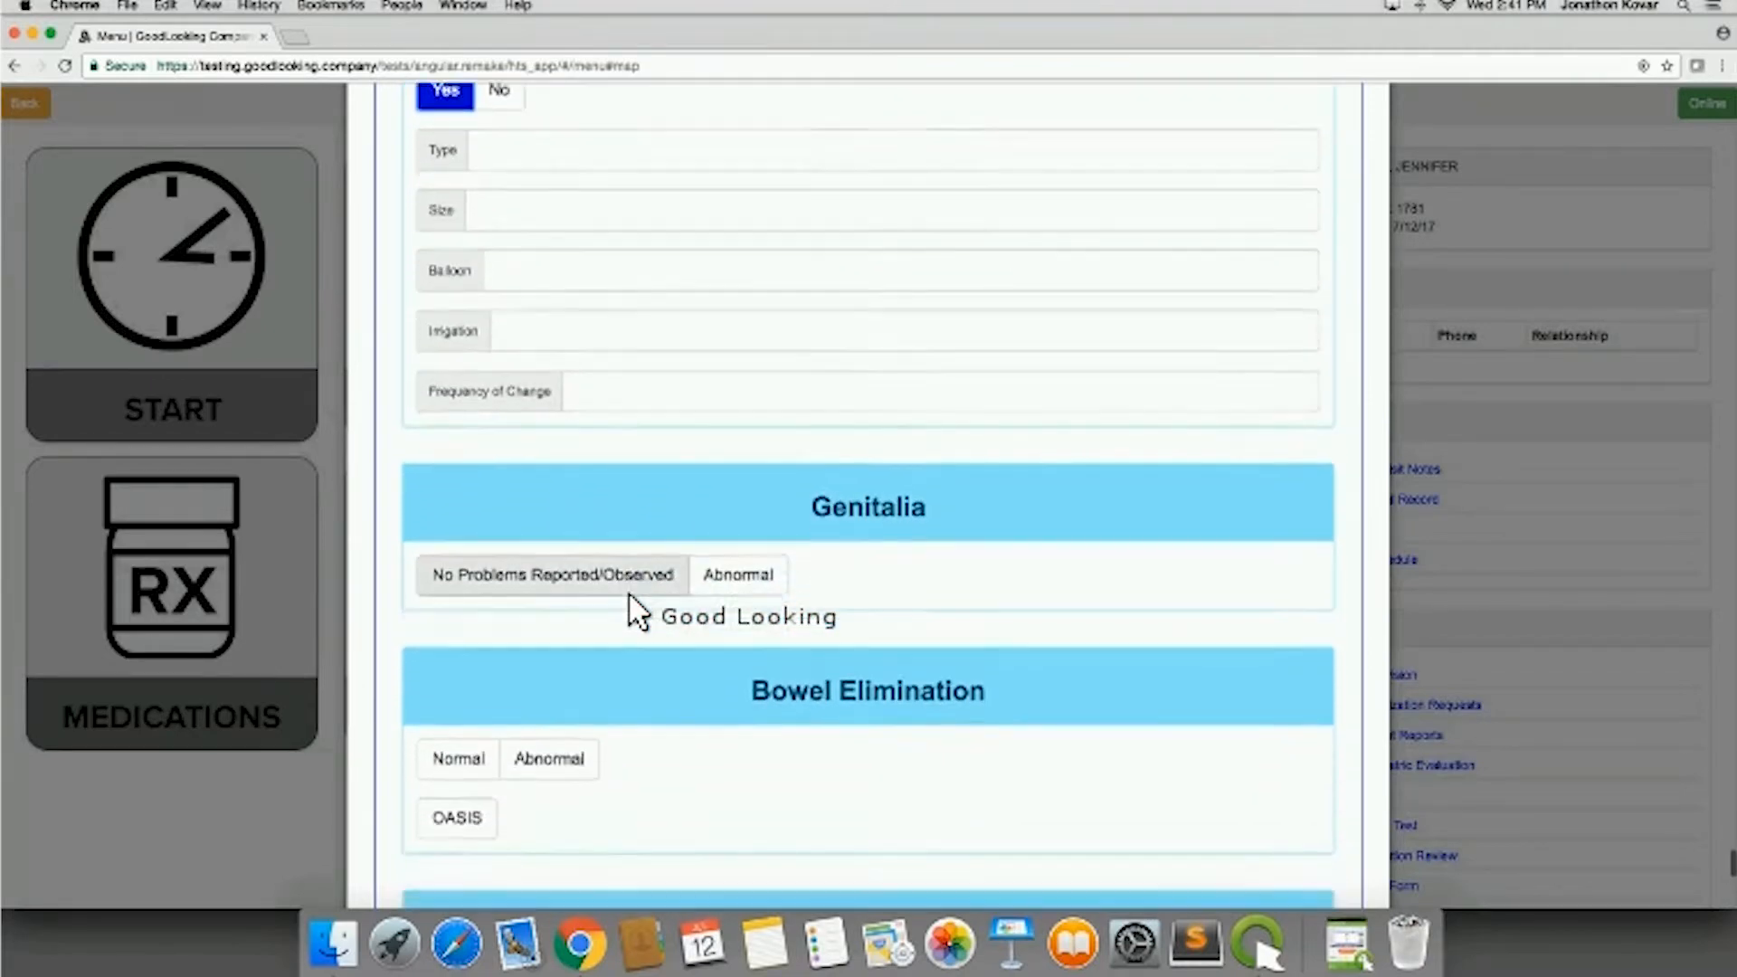
Step: Try Bowel Elimination at Abnormal with bowel incontinence to view the severity scale, and set Bowel Elimination to Normal
scroll(638, 611, "down", 5)
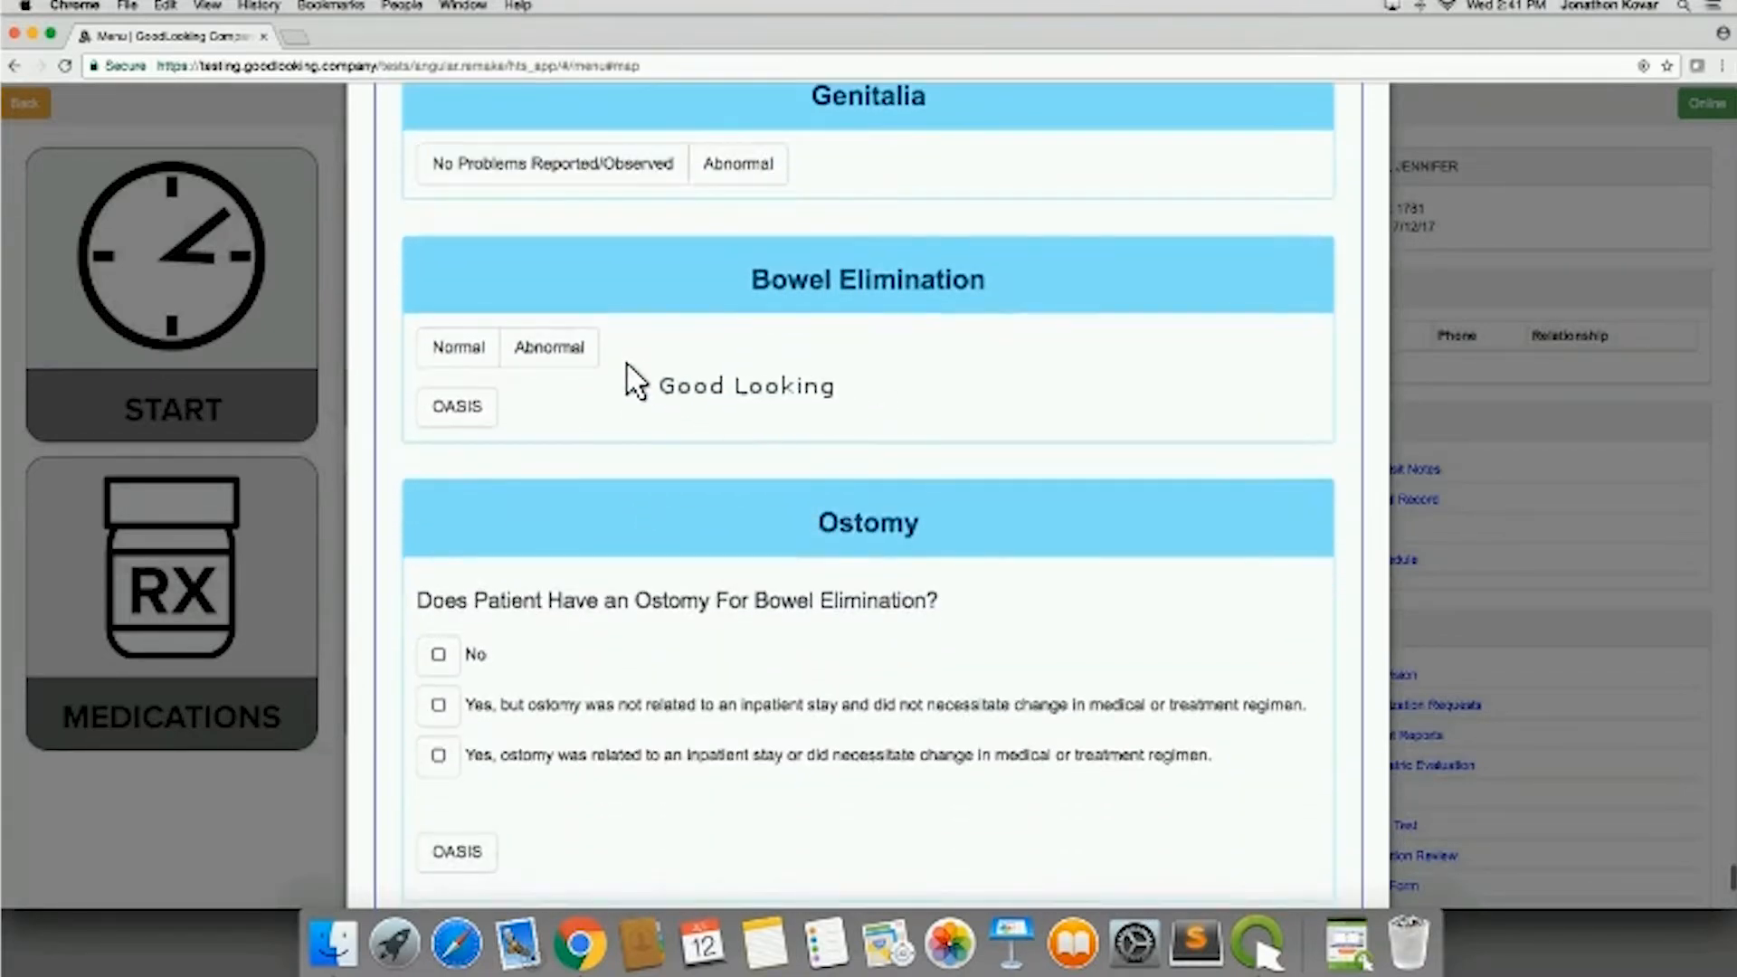
left_click(583, 357)
left_click(687, 389)
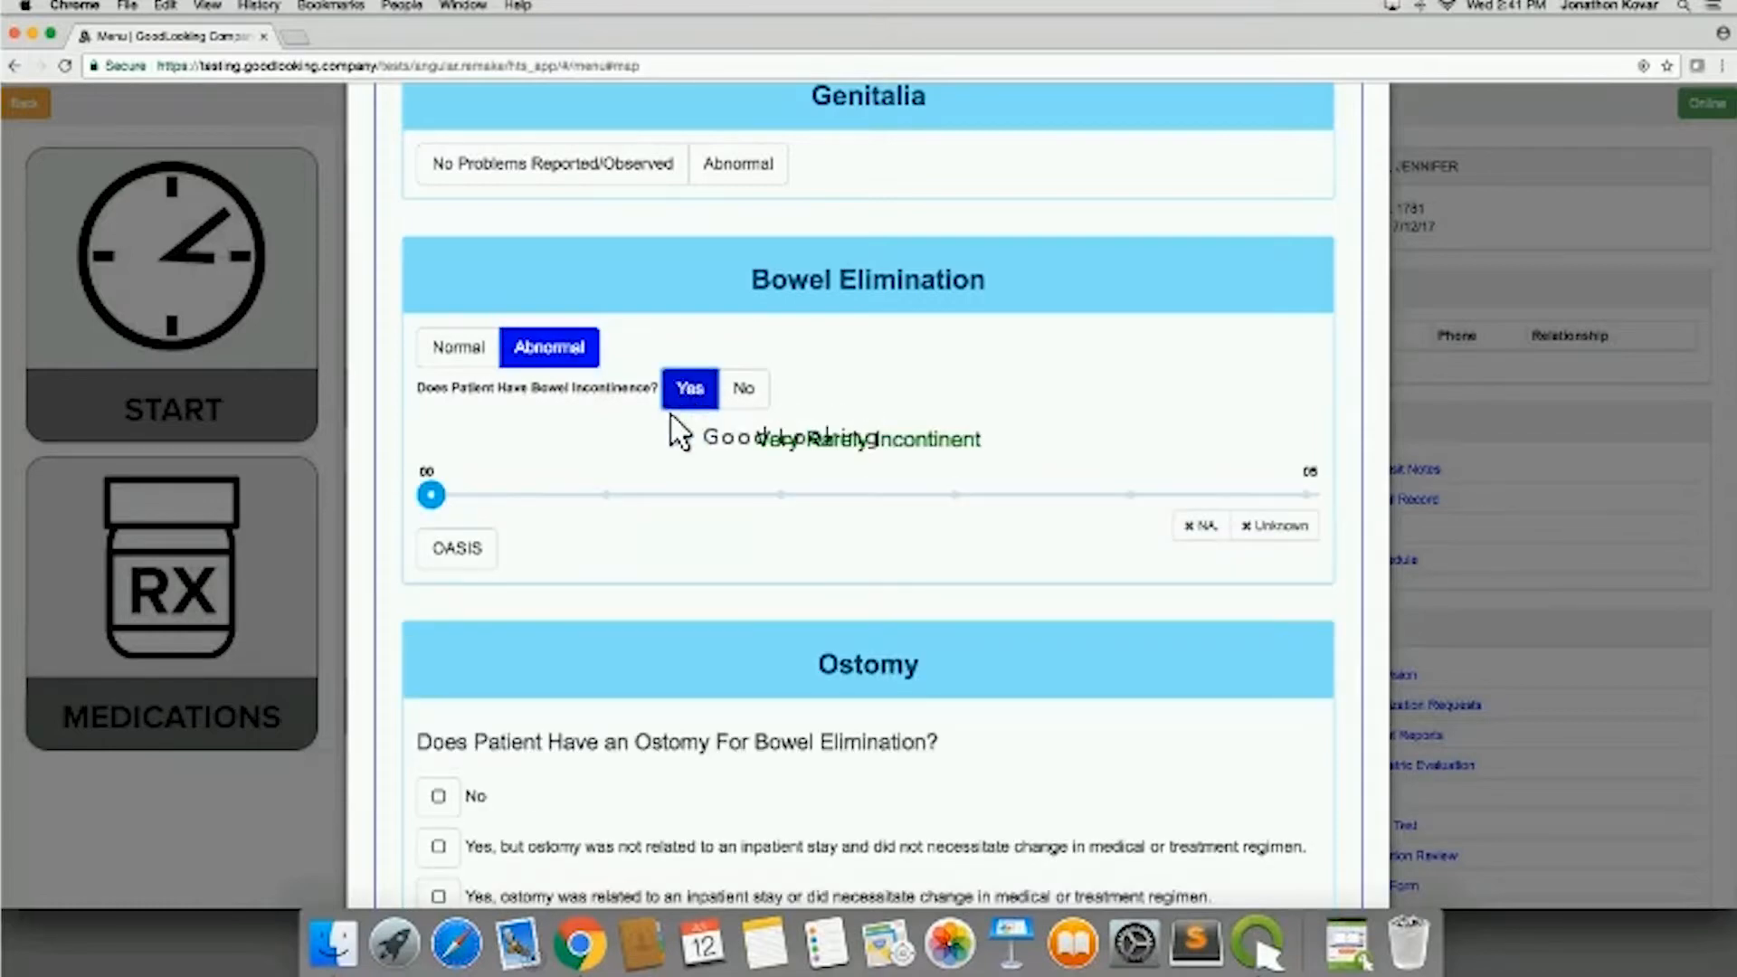
scroll(958, 599, "down", 1)
left_click(737, 294)
left_click(458, 258)
Step: Open the Equipment and Supplies section, mark Ventilator as equipment, and activate its detail field
scroll(881, 588, "down", 1)
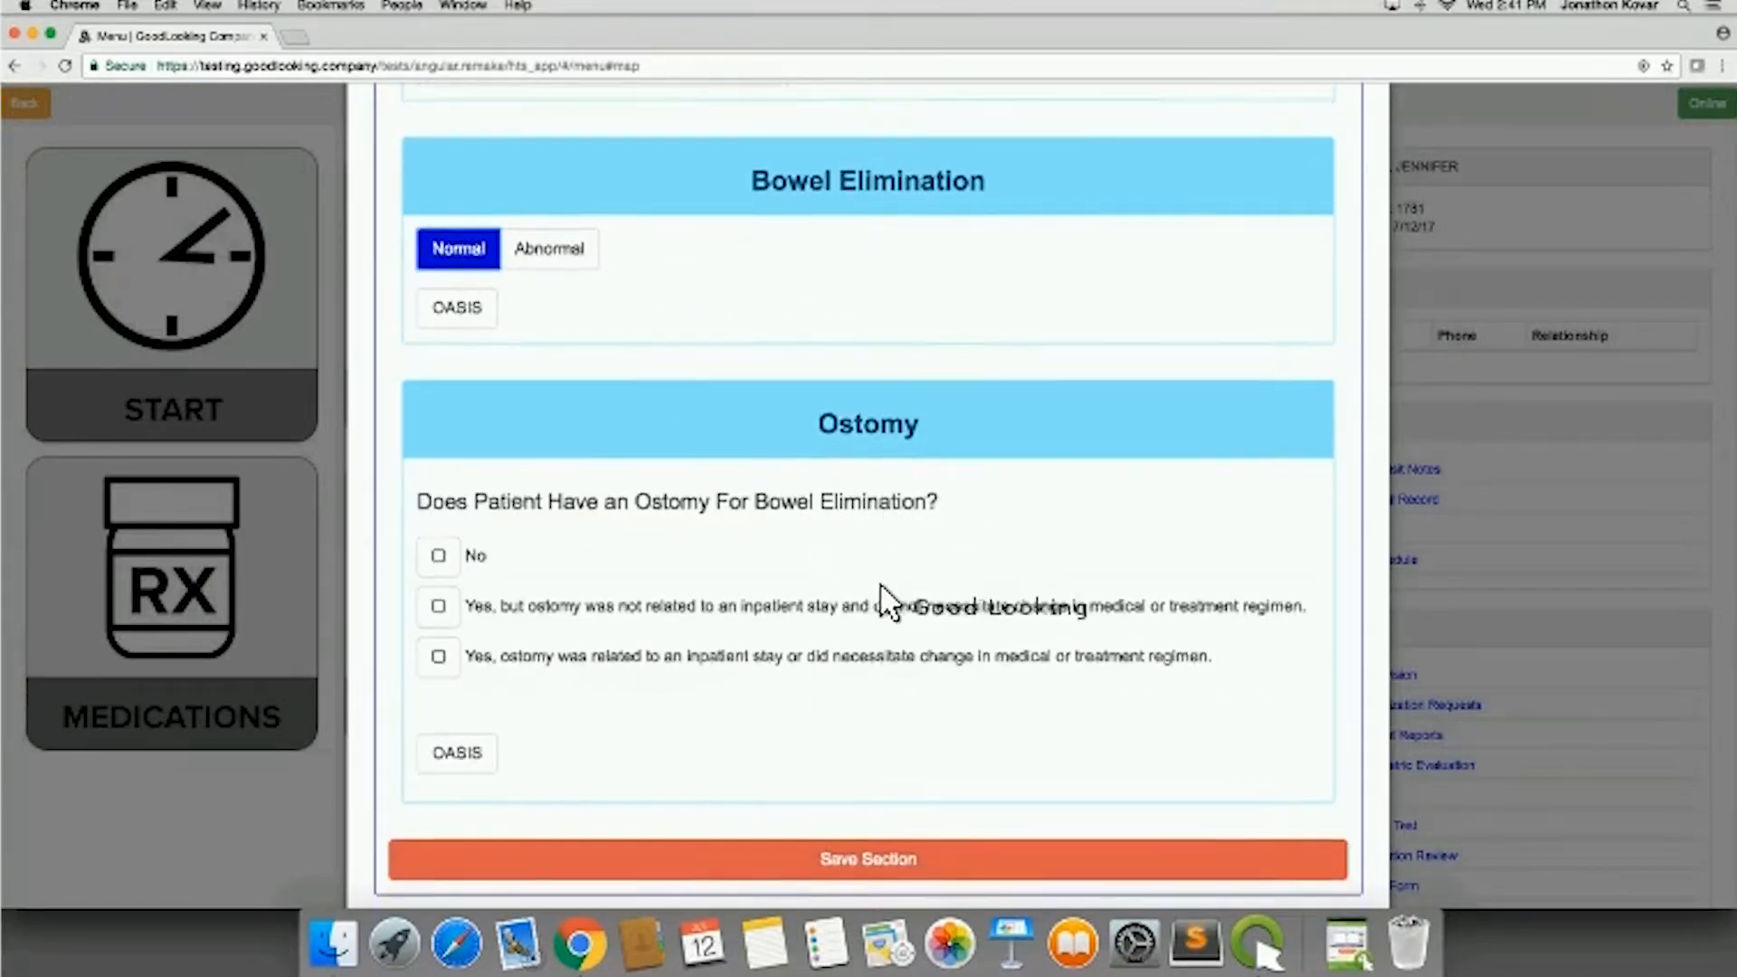
scroll(883, 597, "down", 3)
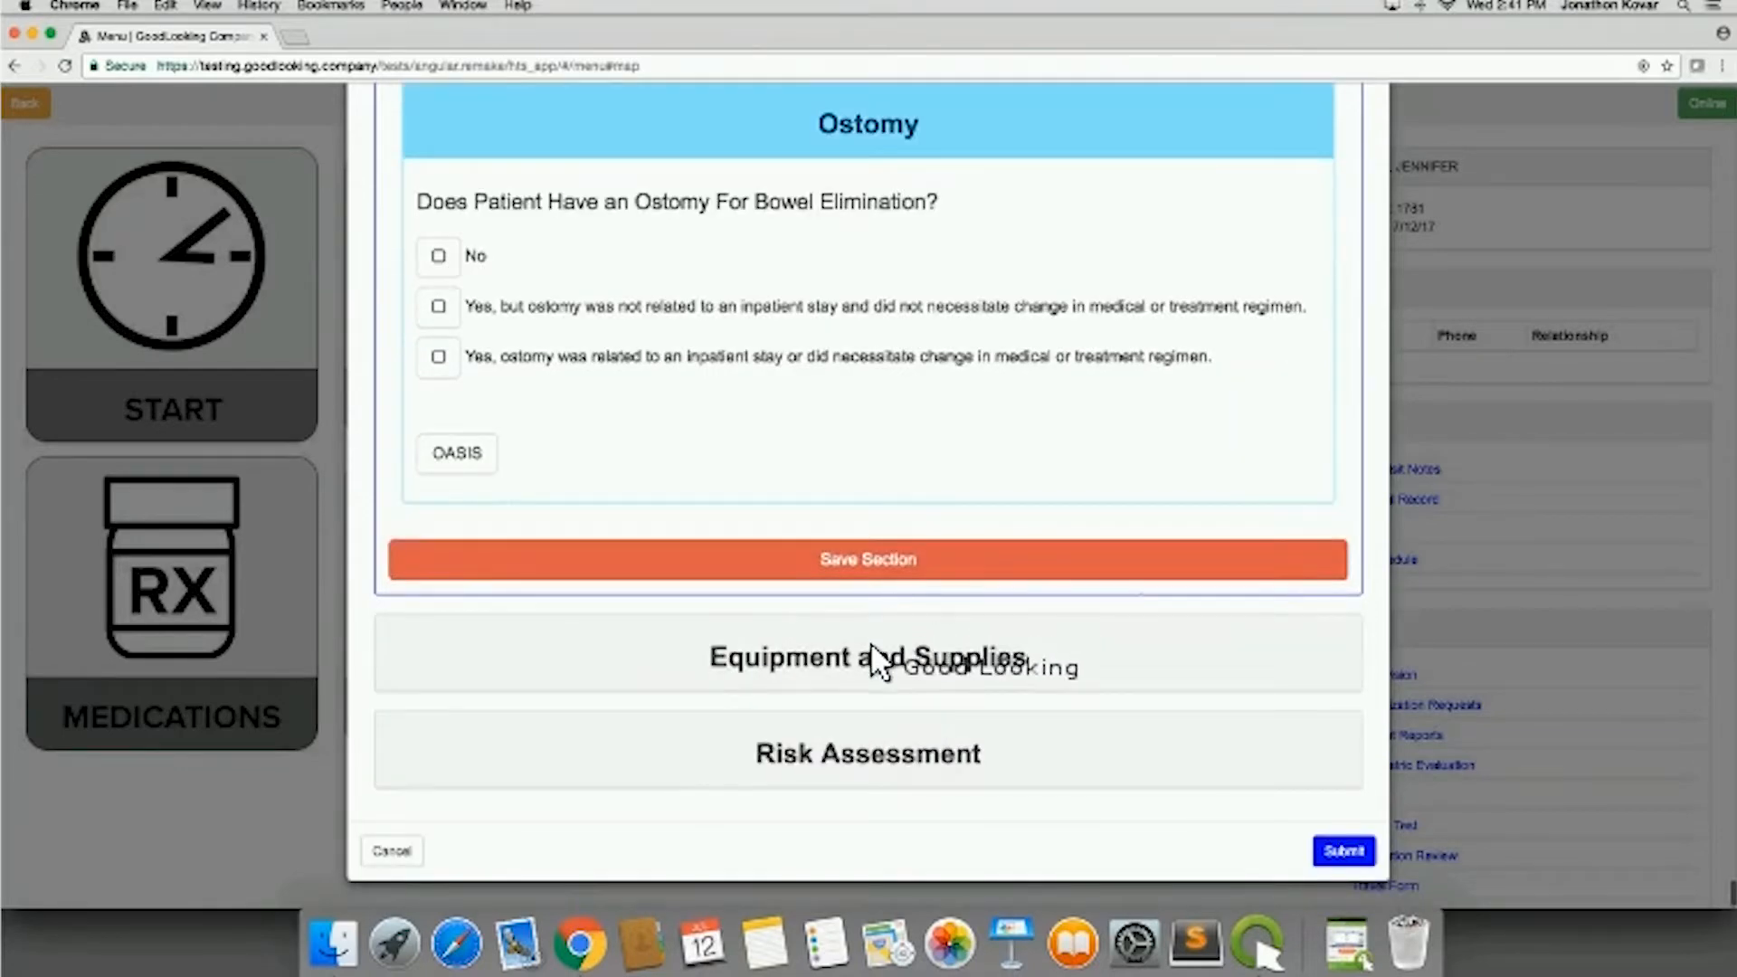
left_click(872, 647)
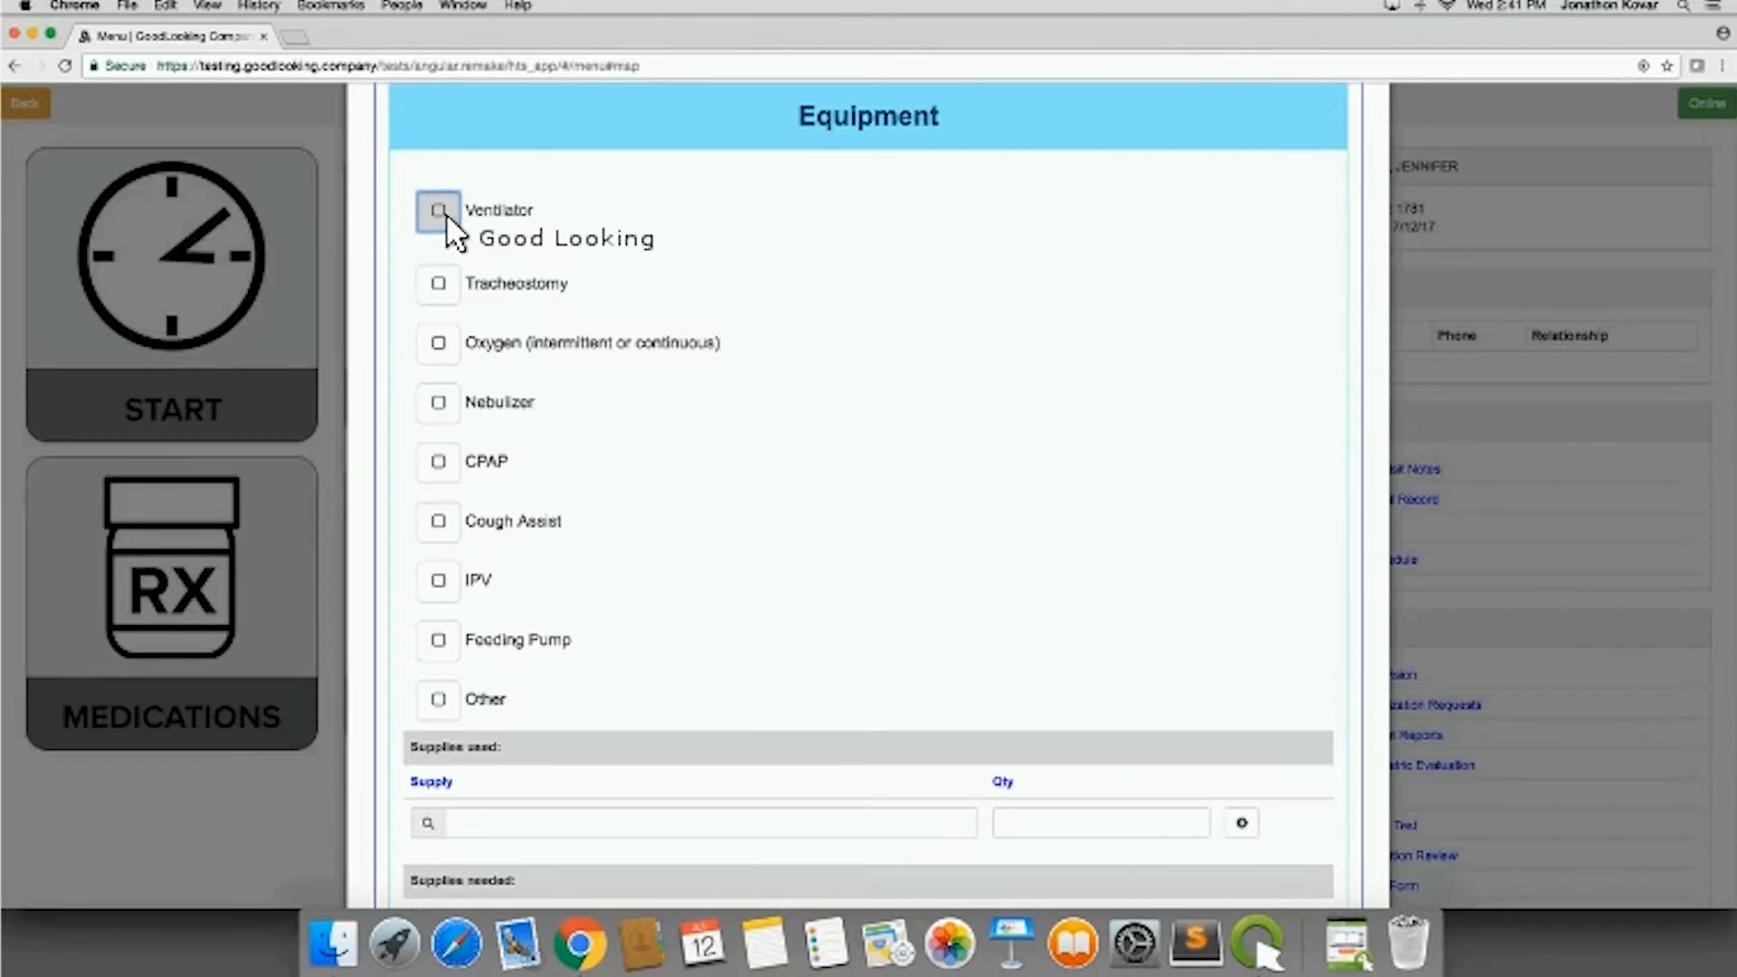
left_click(438, 211)
left_click(937, 218)
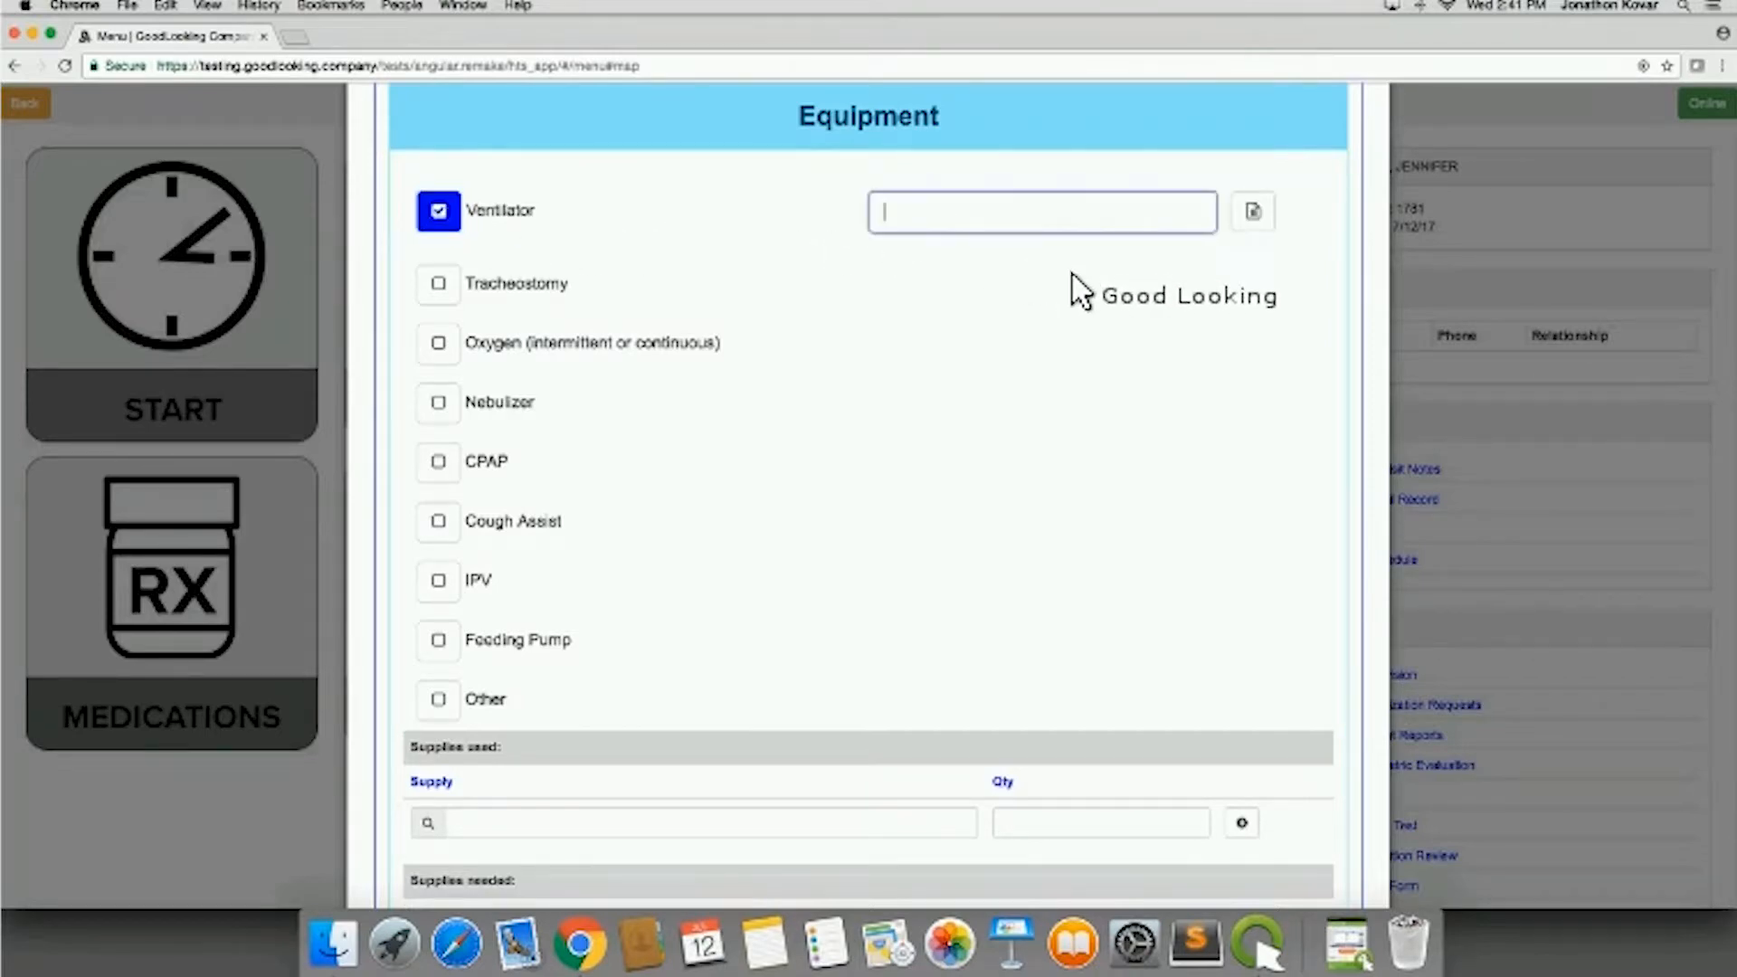
Step: Open the Ventilator Flow Sheet and look over its patient, time, date and ventilator setting fields
scroll(1245, 335, "up", 2)
left_click(1254, 303)
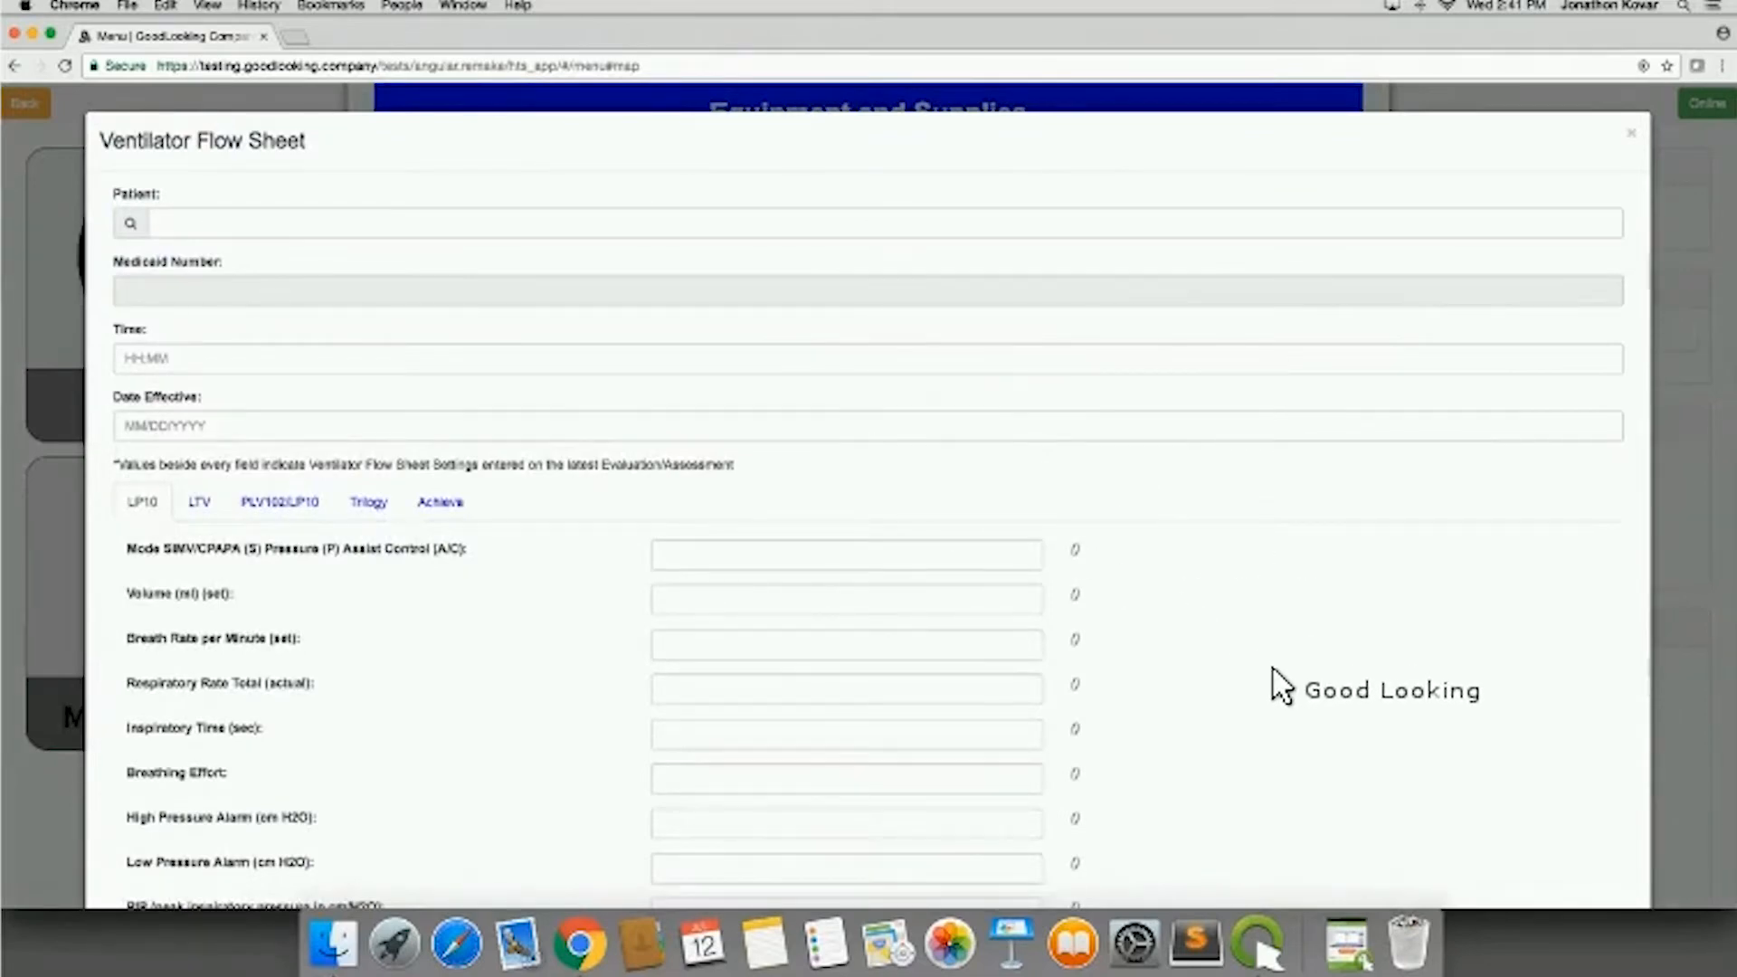
scroll(1294, 694, "down", 3)
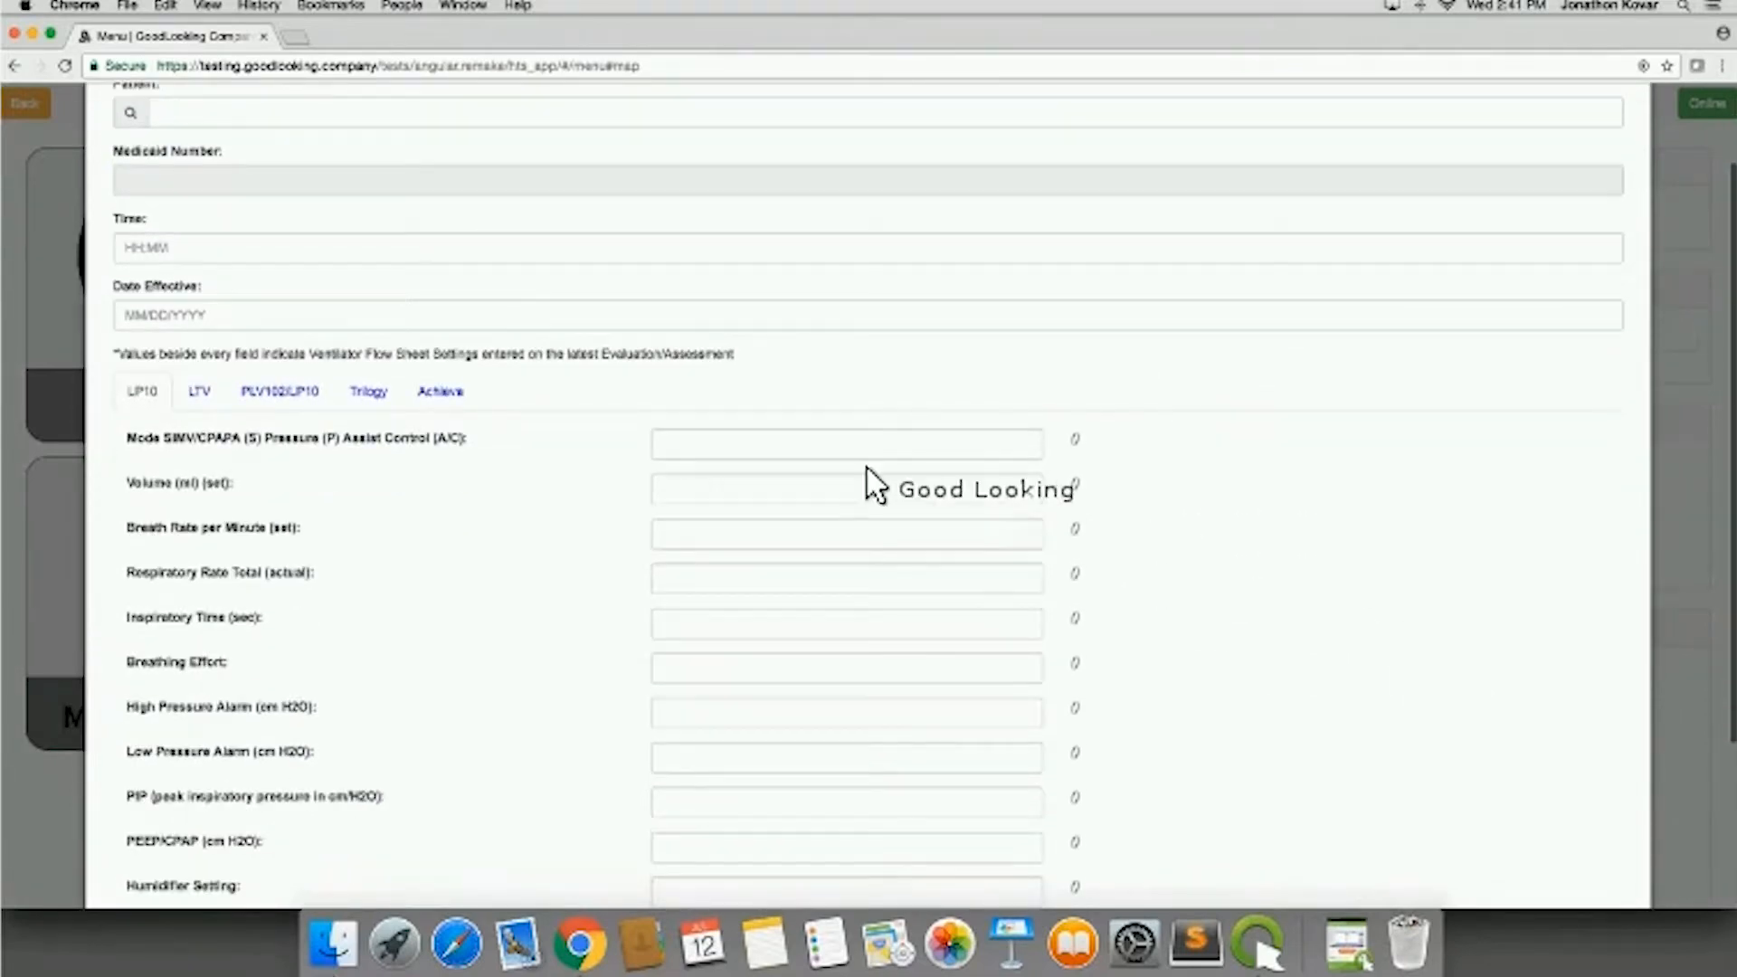
scroll(995, 529, "down", 4)
Step: Compare the flow sheet's settings for the LTV, PLV102/LP10, Achieva and LP10 ventilators, and close the sheet
left_click(201, 241)
left_click(308, 242)
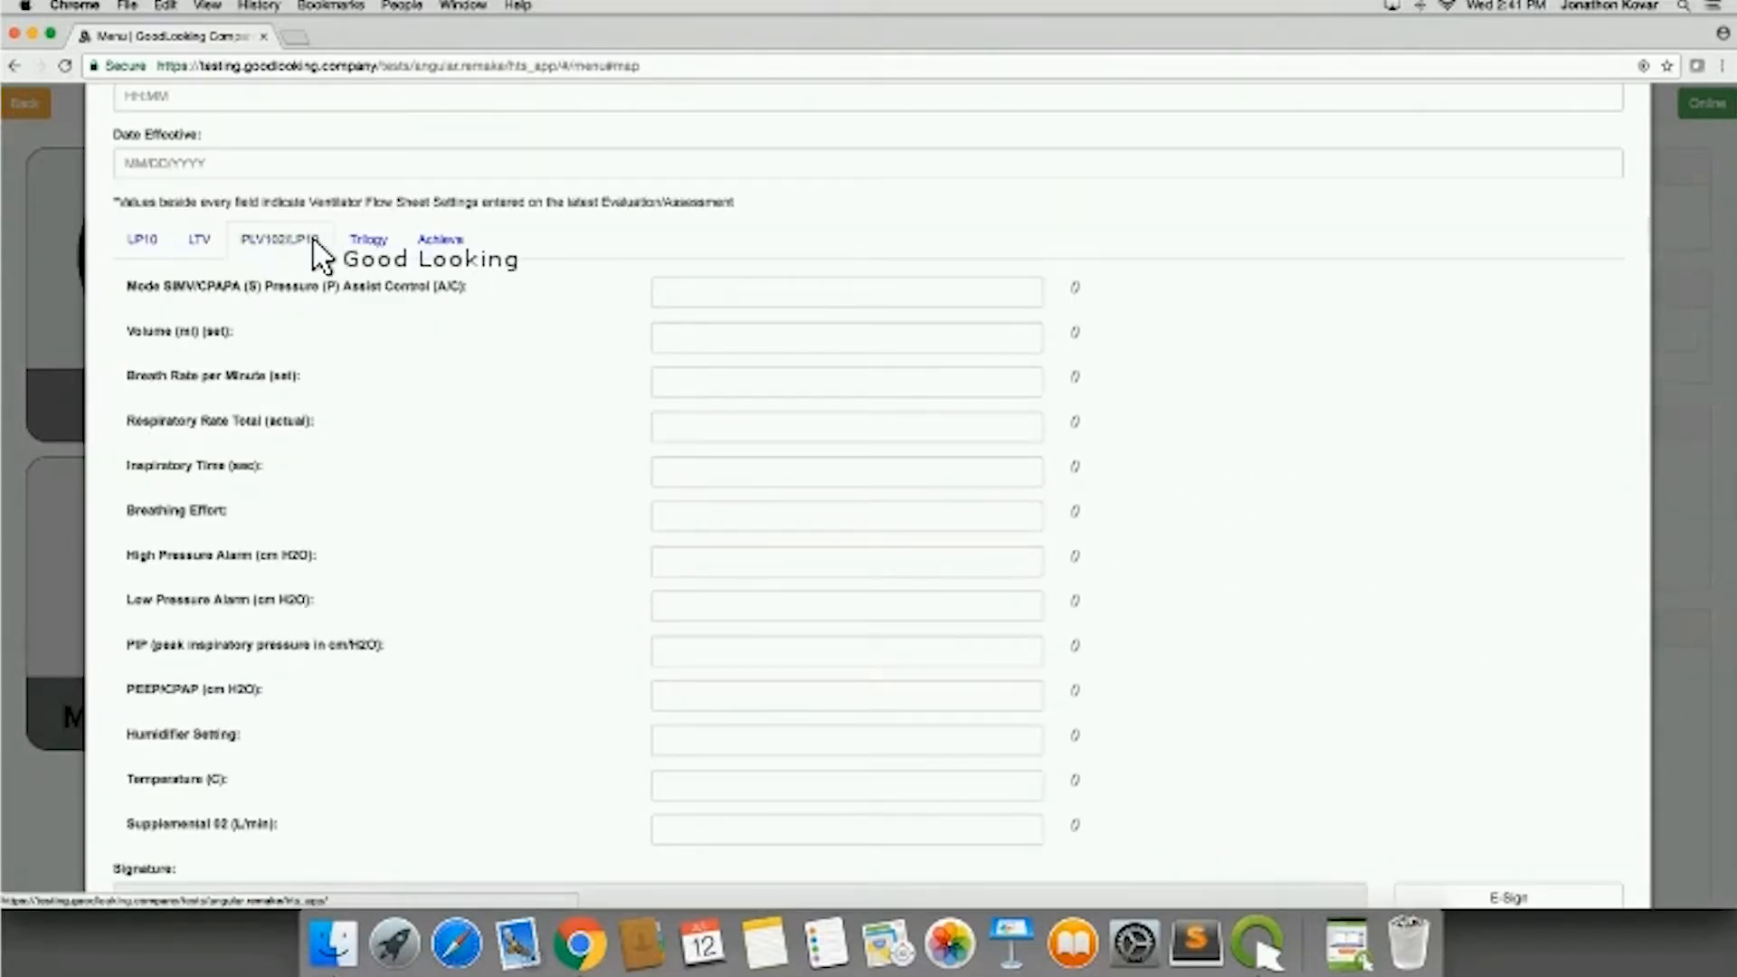
left_click(432, 243)
left_click(194, 241)
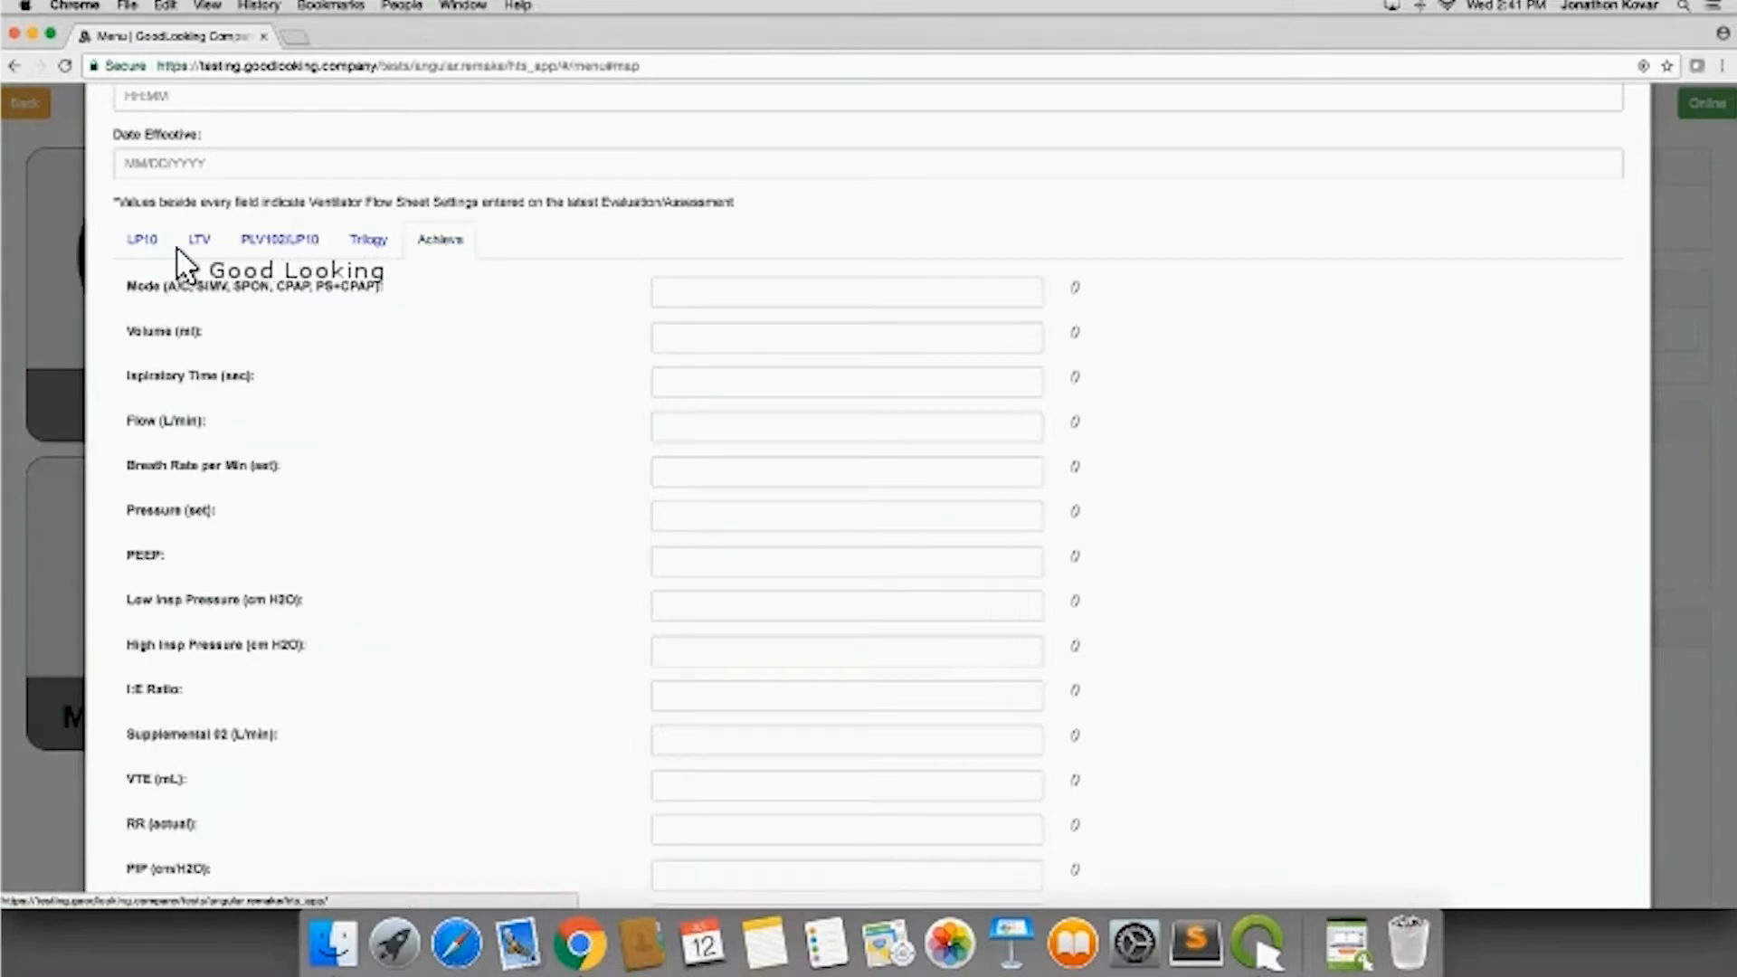
left_click(145, 240)
scroll(445, 500, "down", 2)
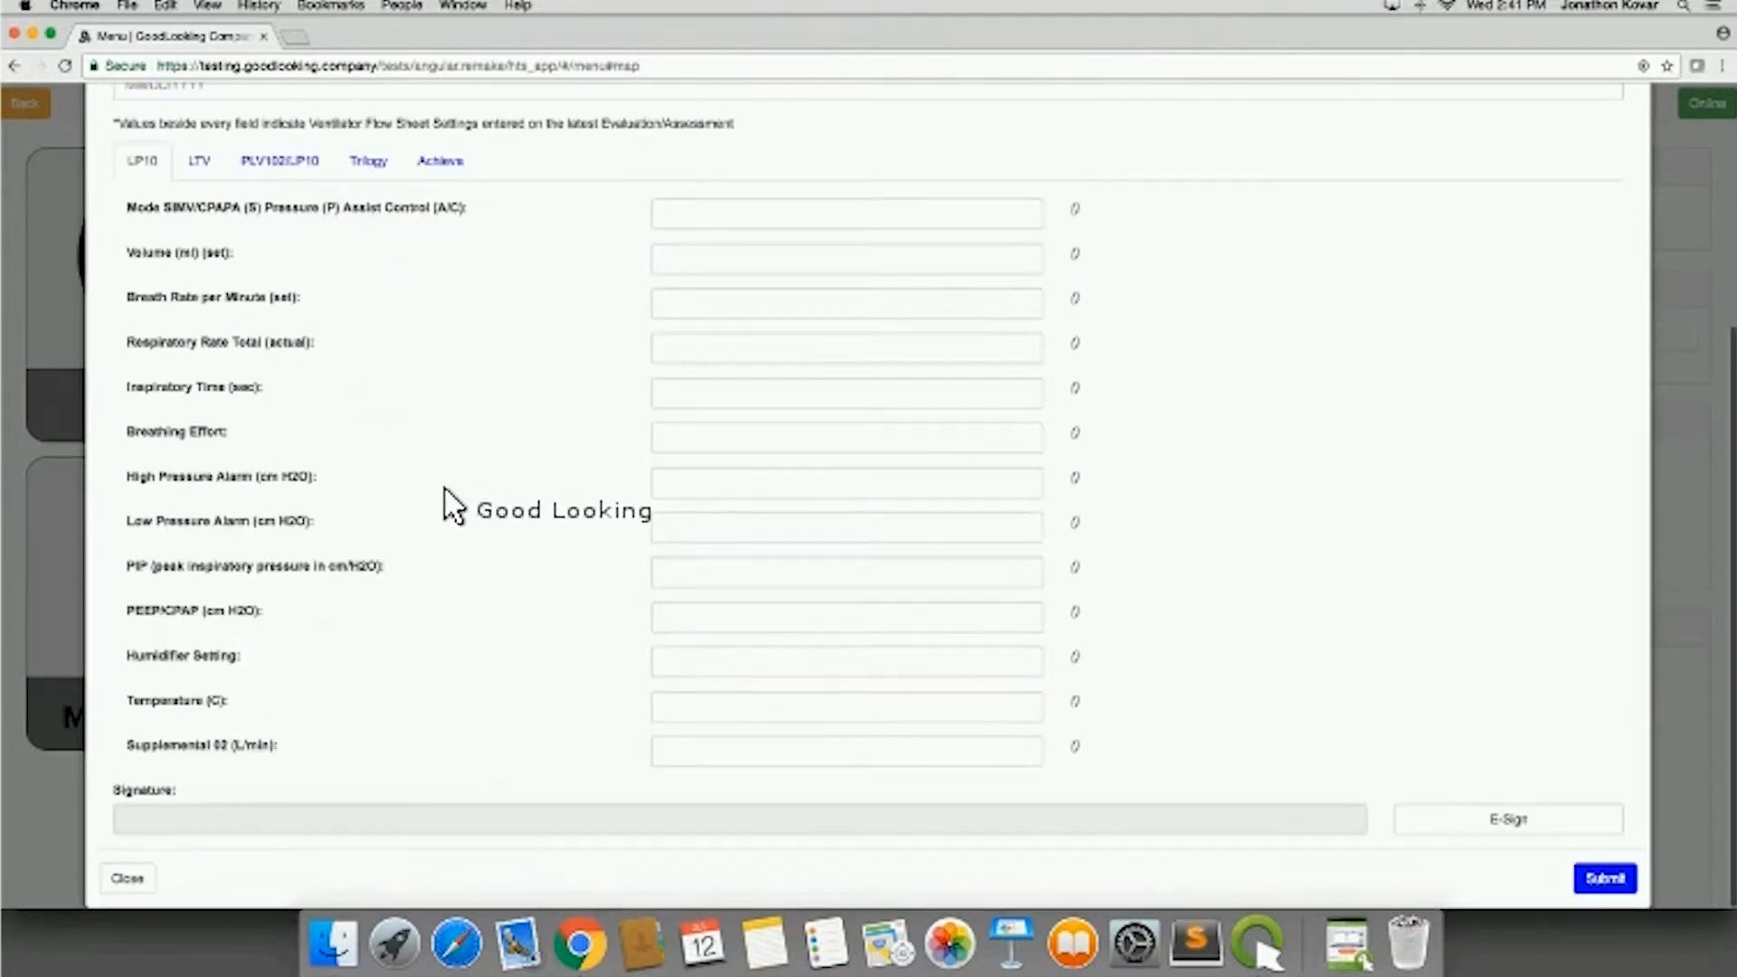
scroll(445, 496, "up", 4)
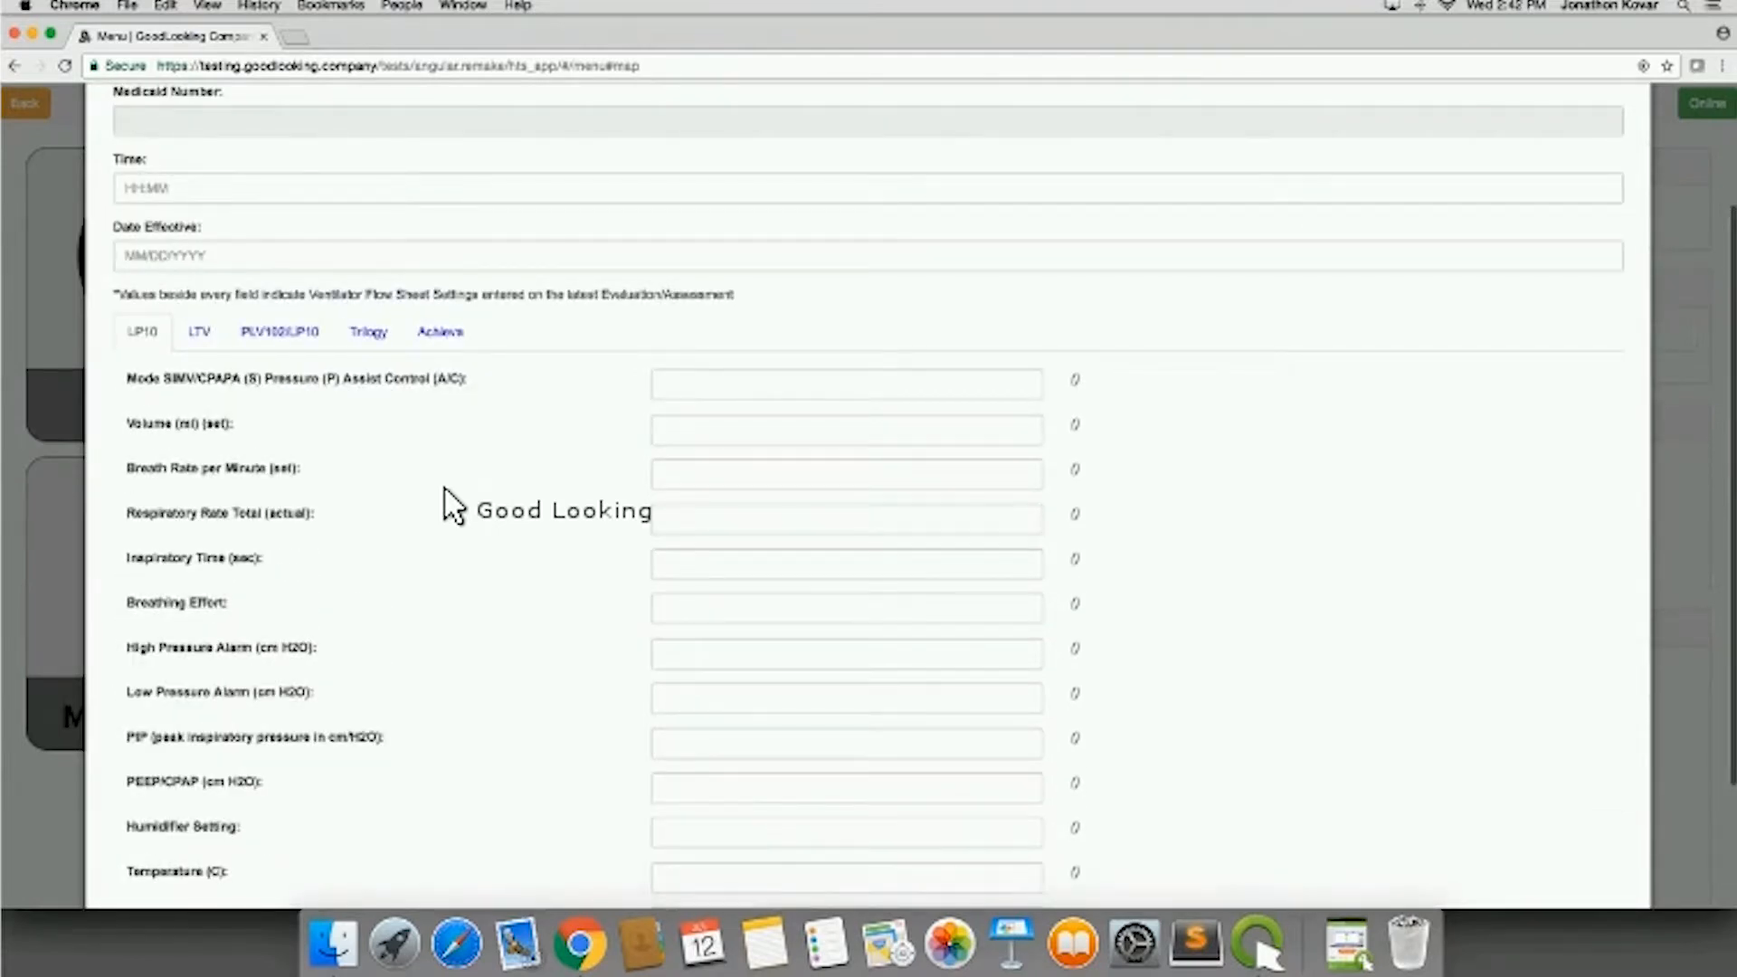
scroll(1307, 442, "up", 4)
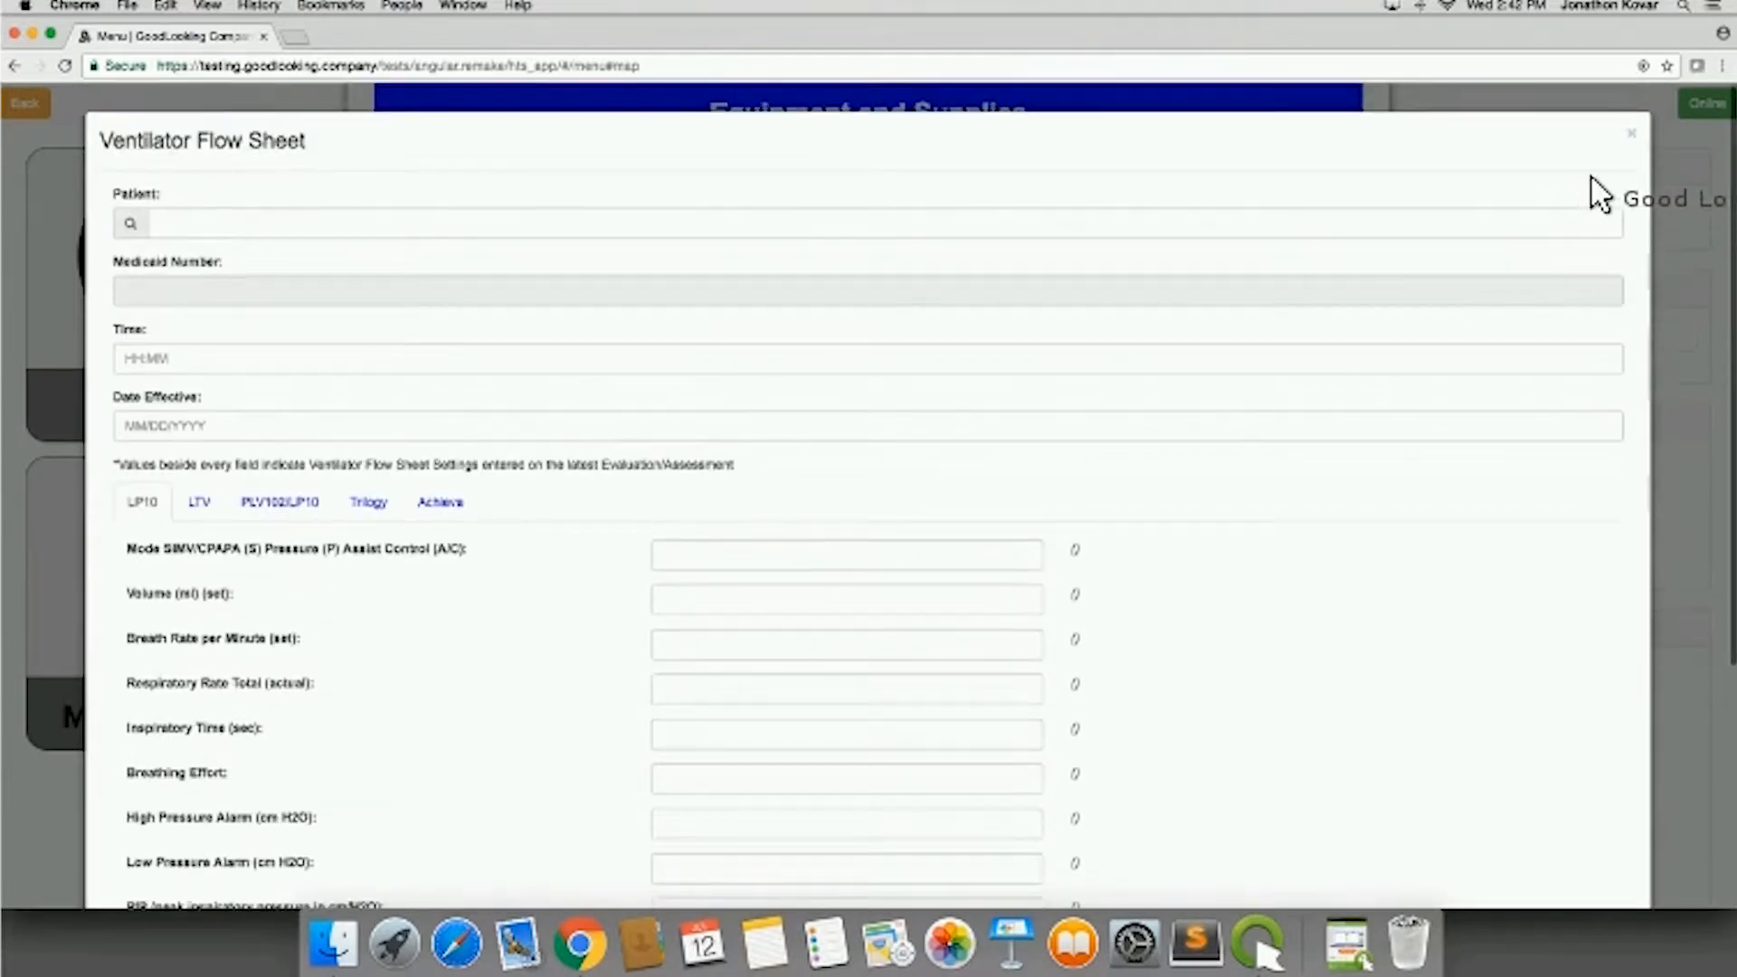
left_click(1631, 133)
Step: Mark Cough Assist in the Equipment list
scroll(1082, 475, "down", 2)
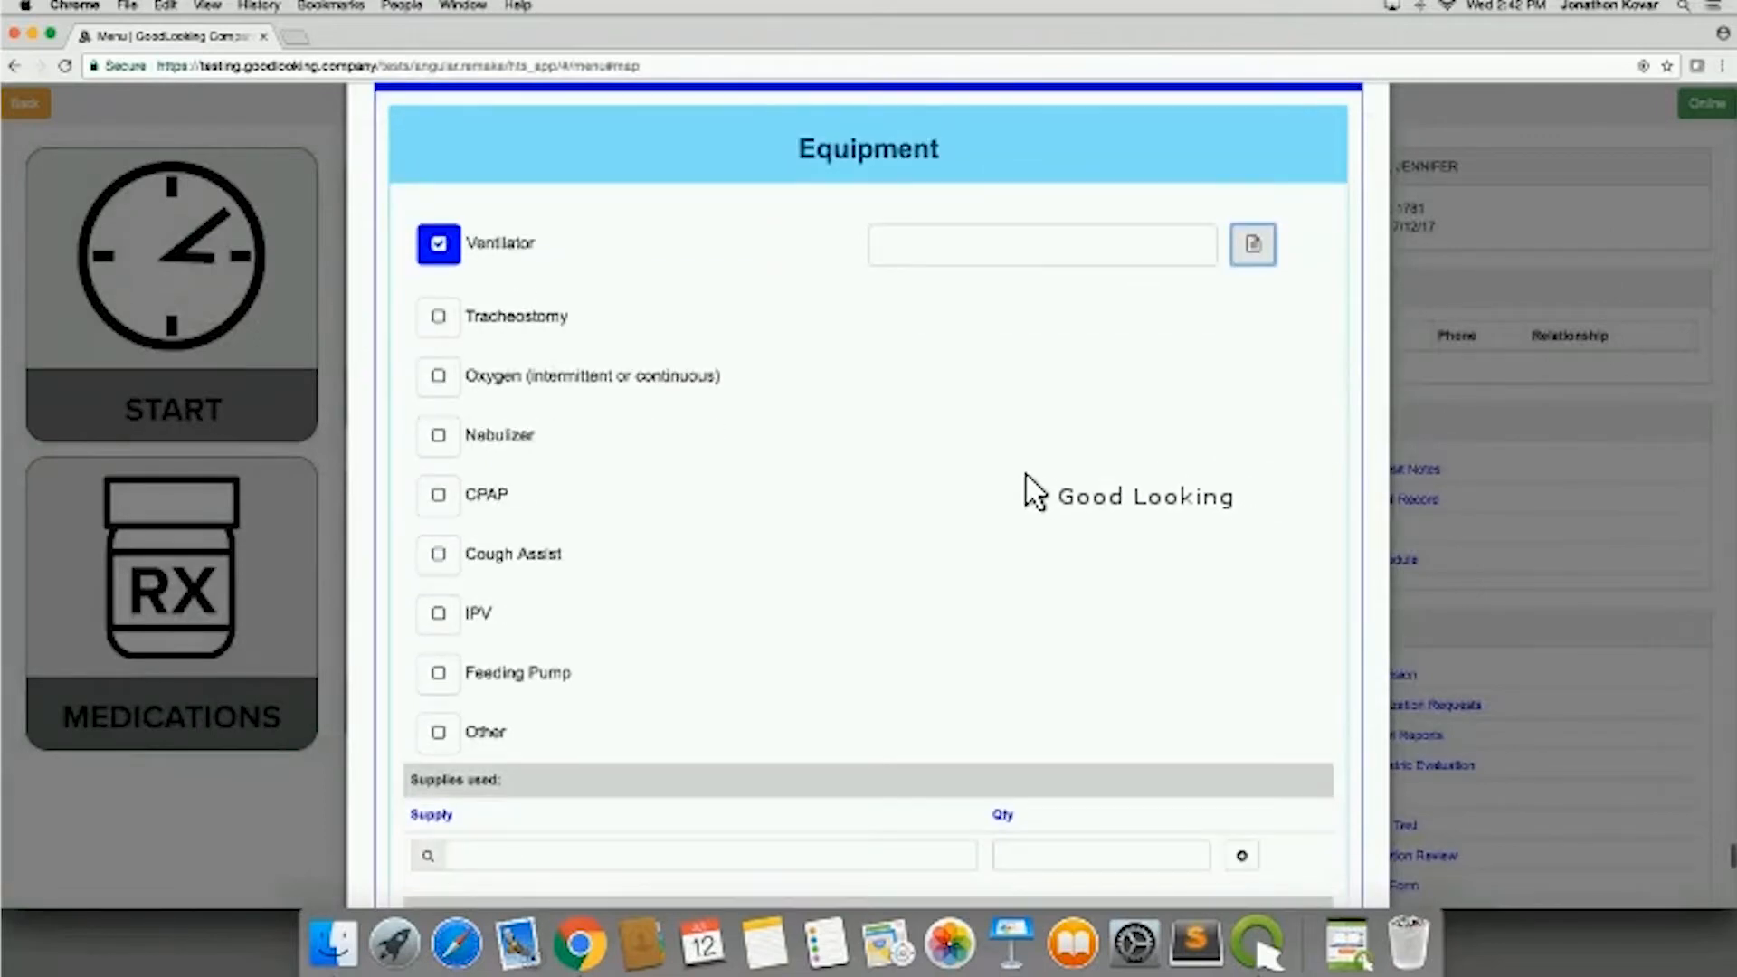
scroll(667, 552, "down", 4)
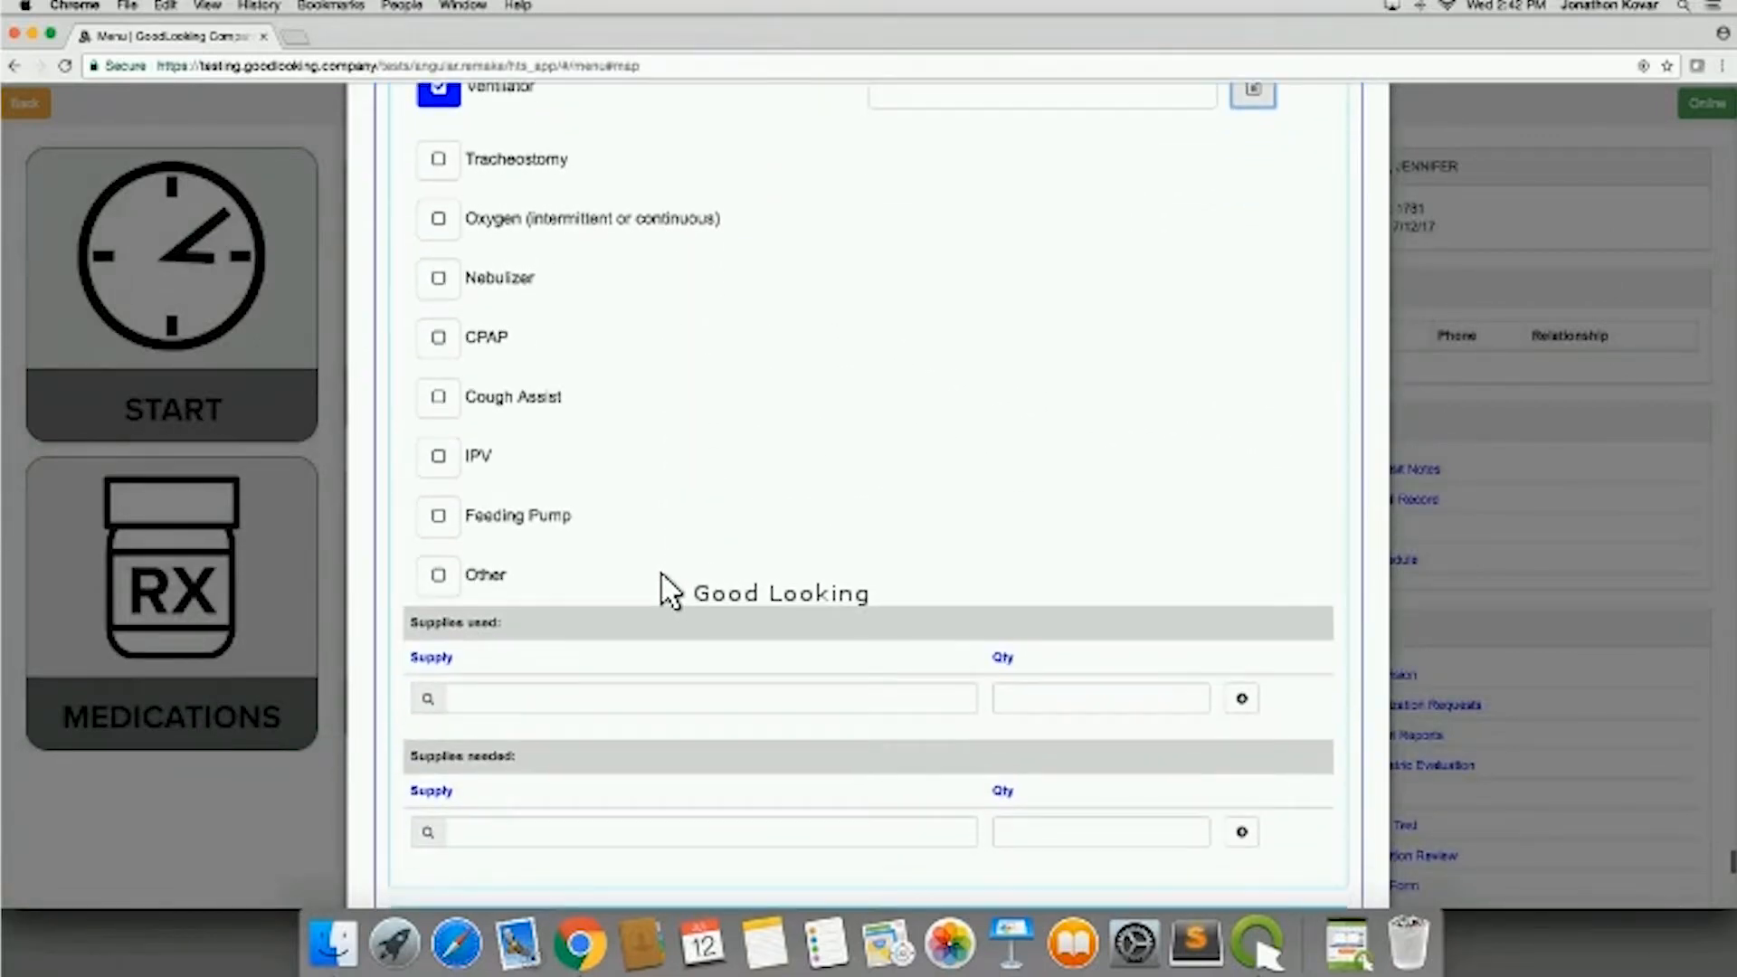
left_click(440, 369)
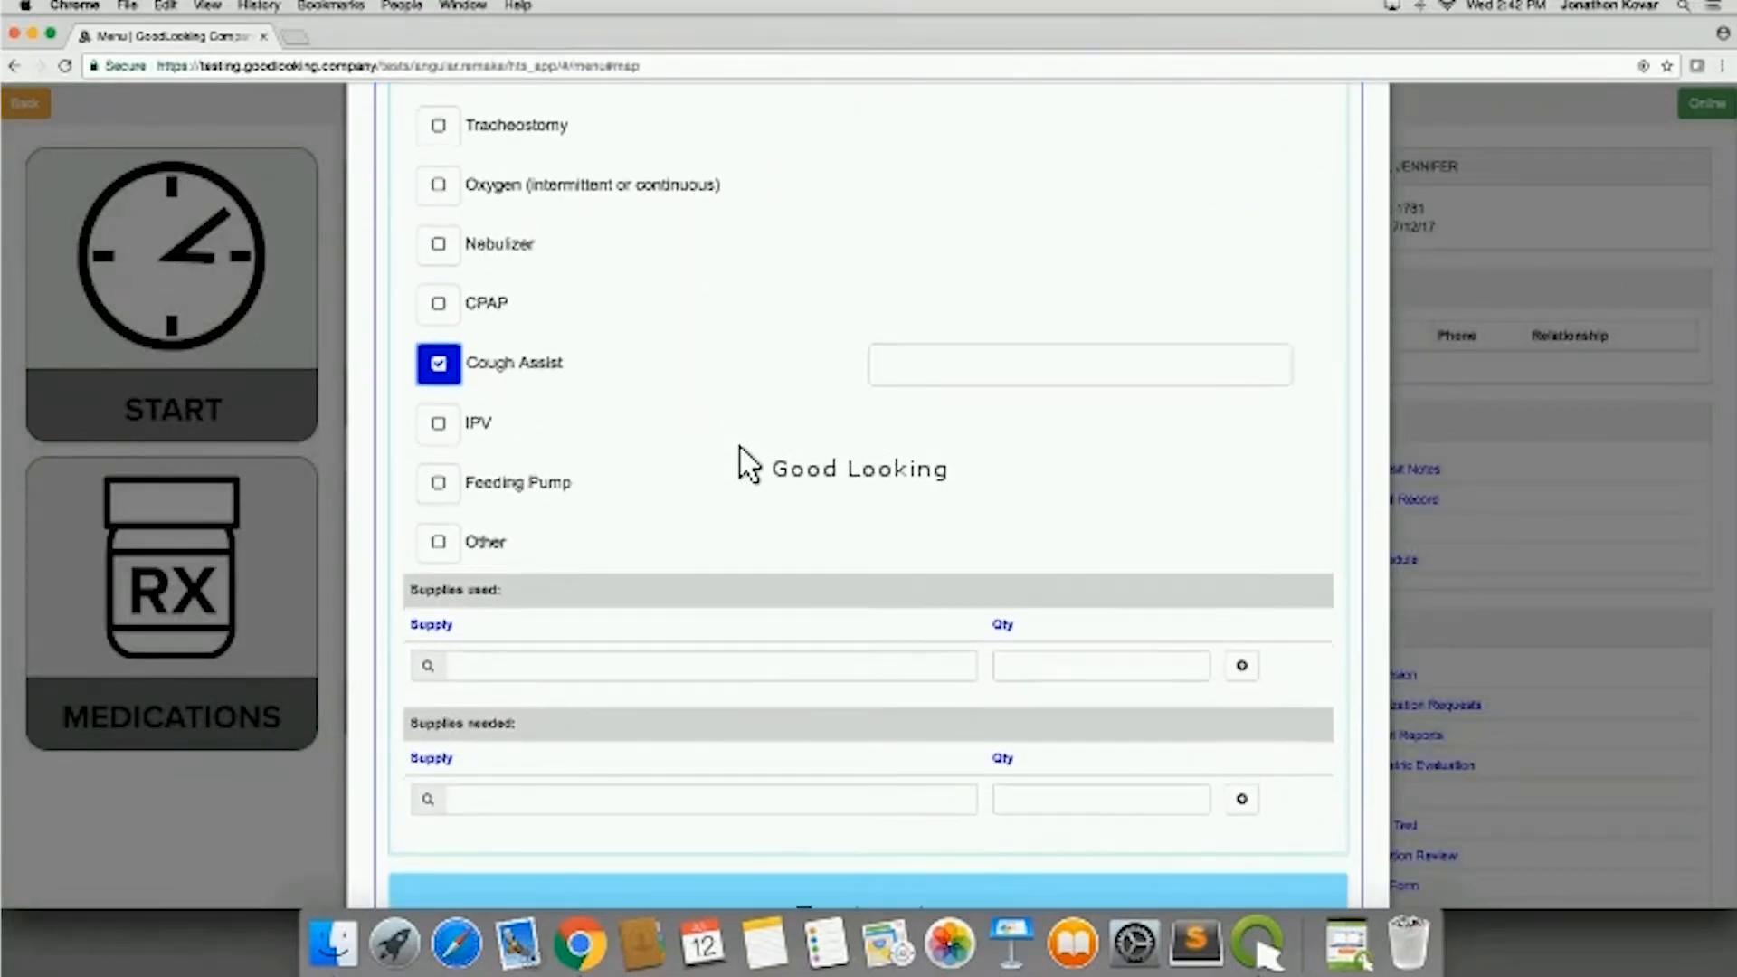
Step: Look over the Supplies used, Supplies needed, Treatments and Comments fields of the Equipment and Supplies section
scroll(737, 458, "down", 4)
scroll(688, 468, "down", 1)
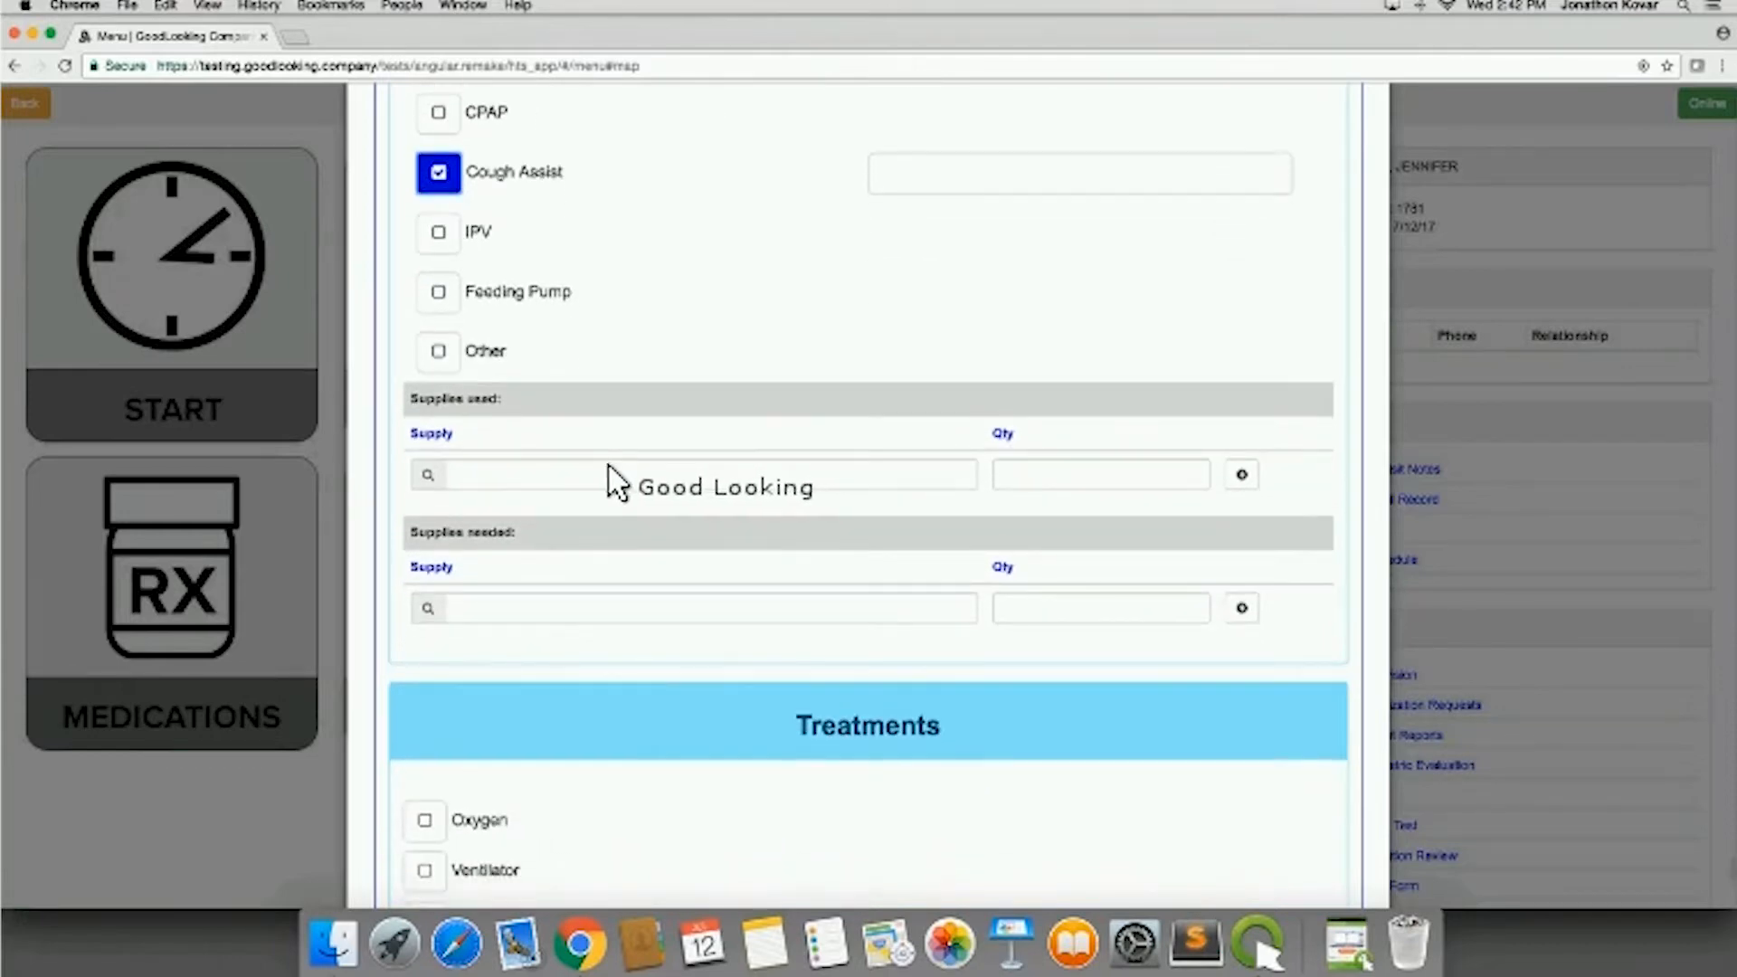
scroll(634, 506, "down", 4)
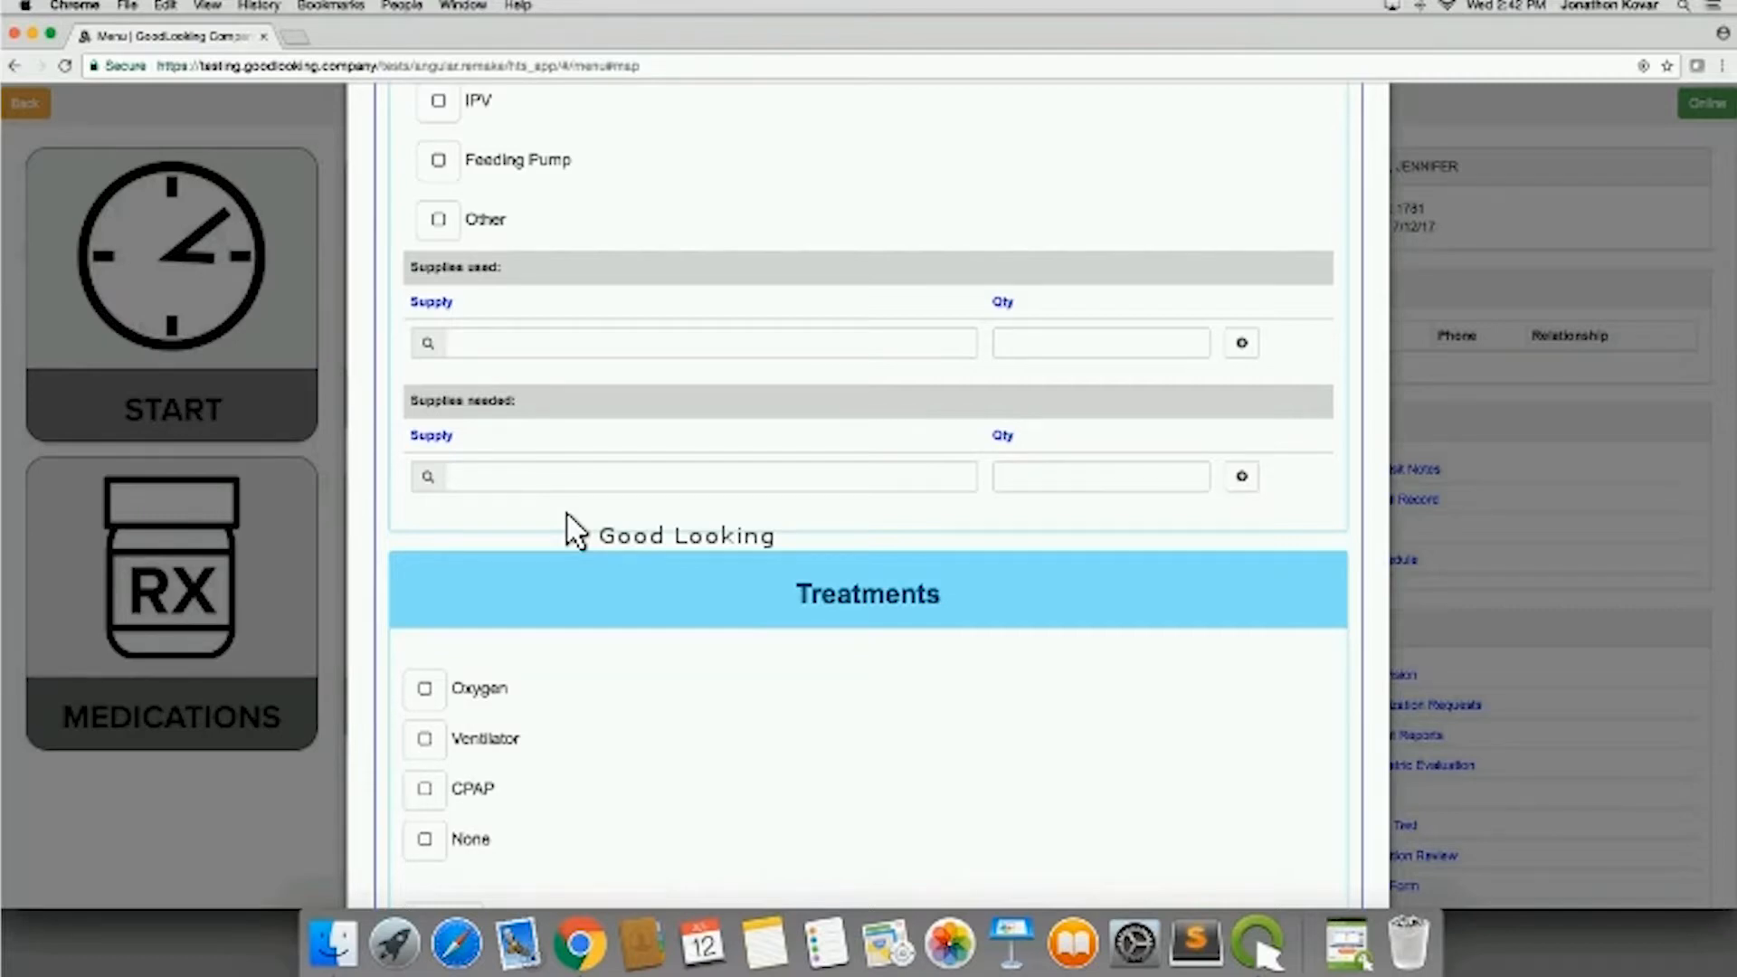
scroll(567, 521, "down", 5)
scroll(567, 521, "down", 1)
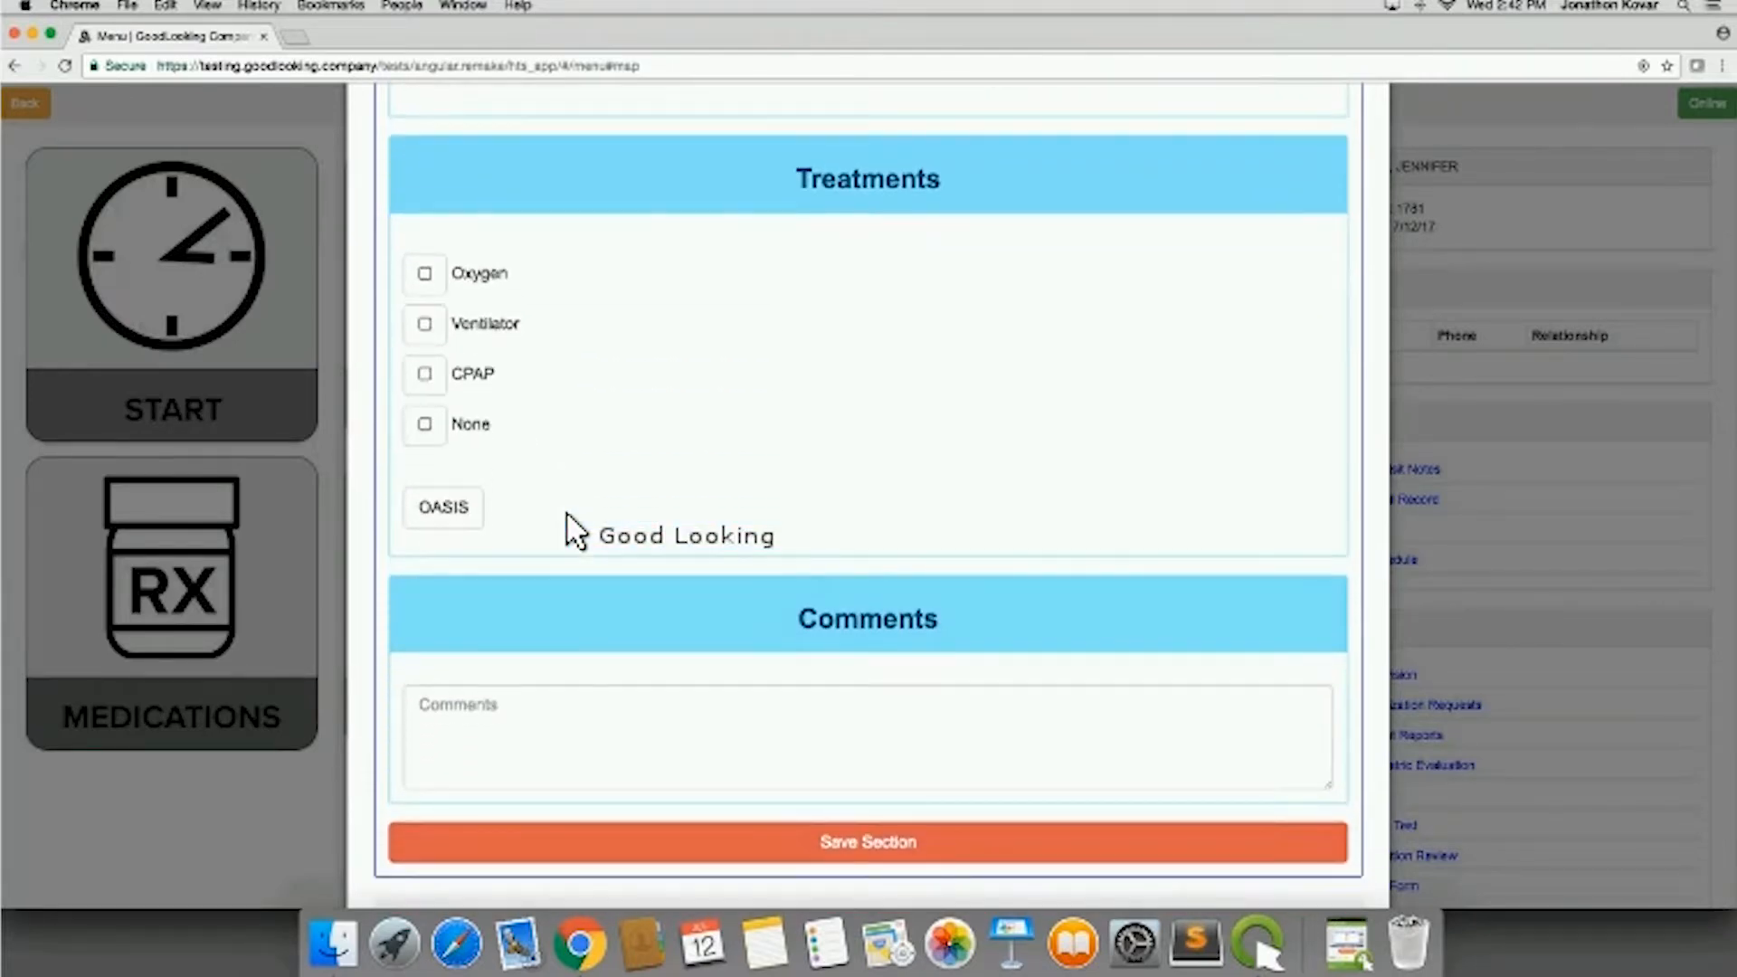
Step: Open the Risk Assessment section, set Prognosis to temporarily facing high health risks but likely to return to stable, and rate Rehab Potential as Poor
scroll(570, 529, "down", 3)
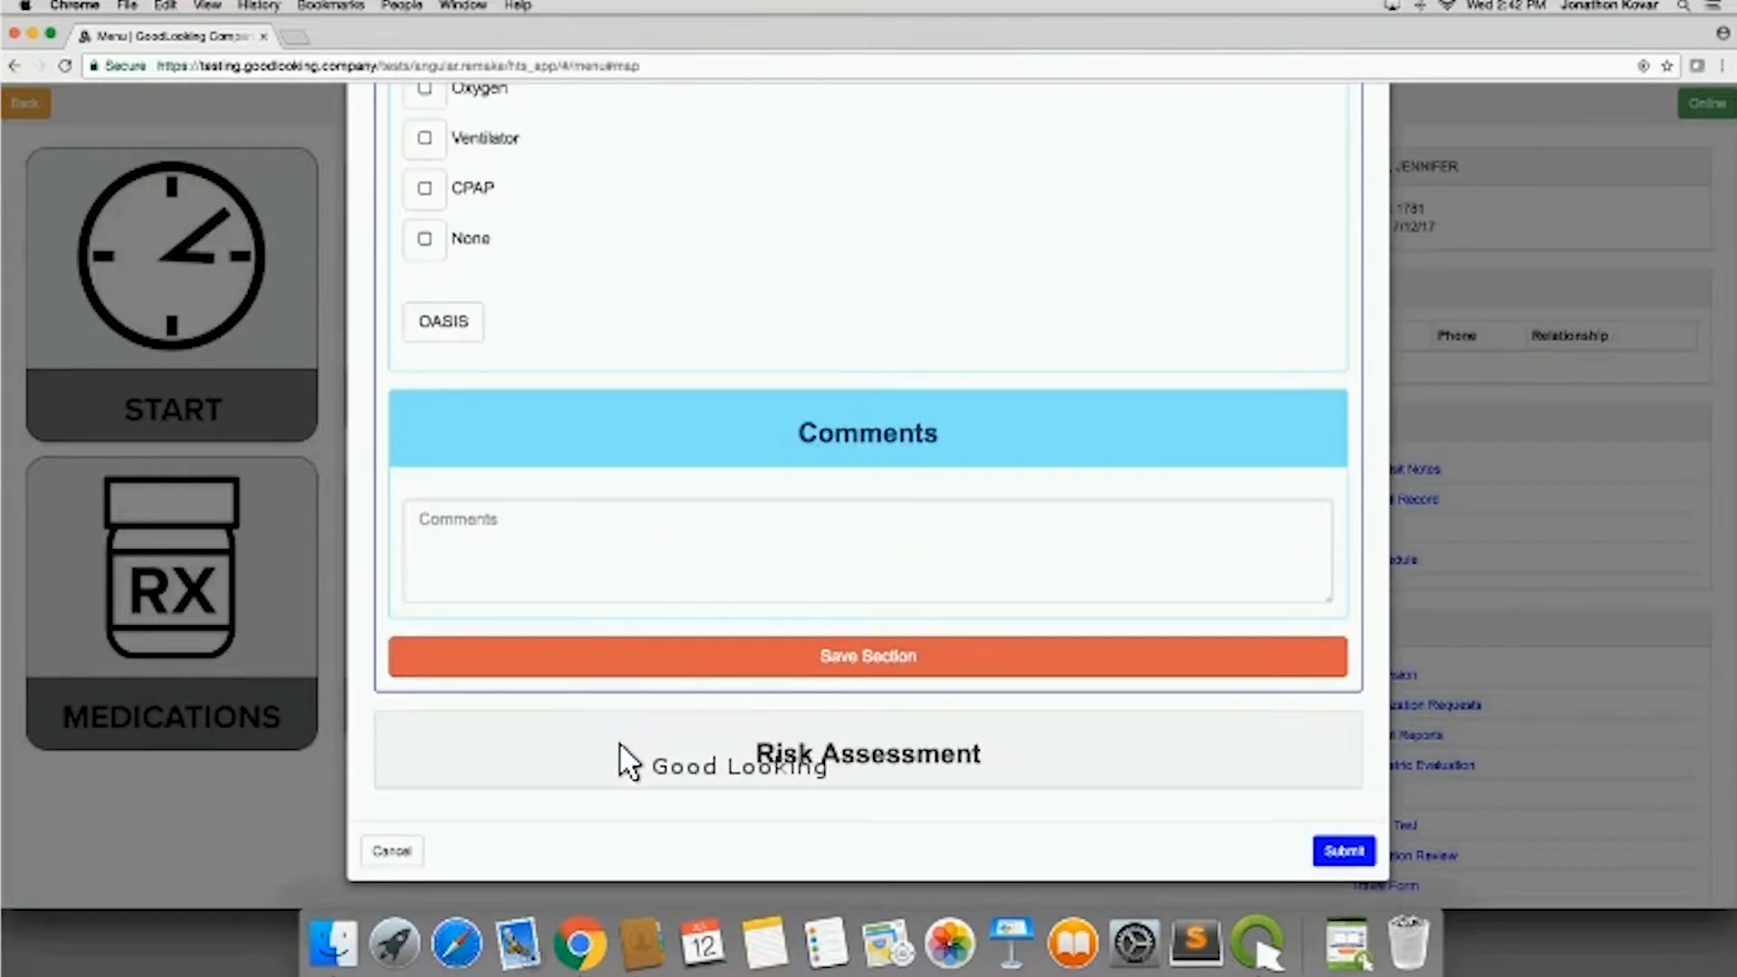
left_click(626, 763)
scroll(626, 763, "down", 5)
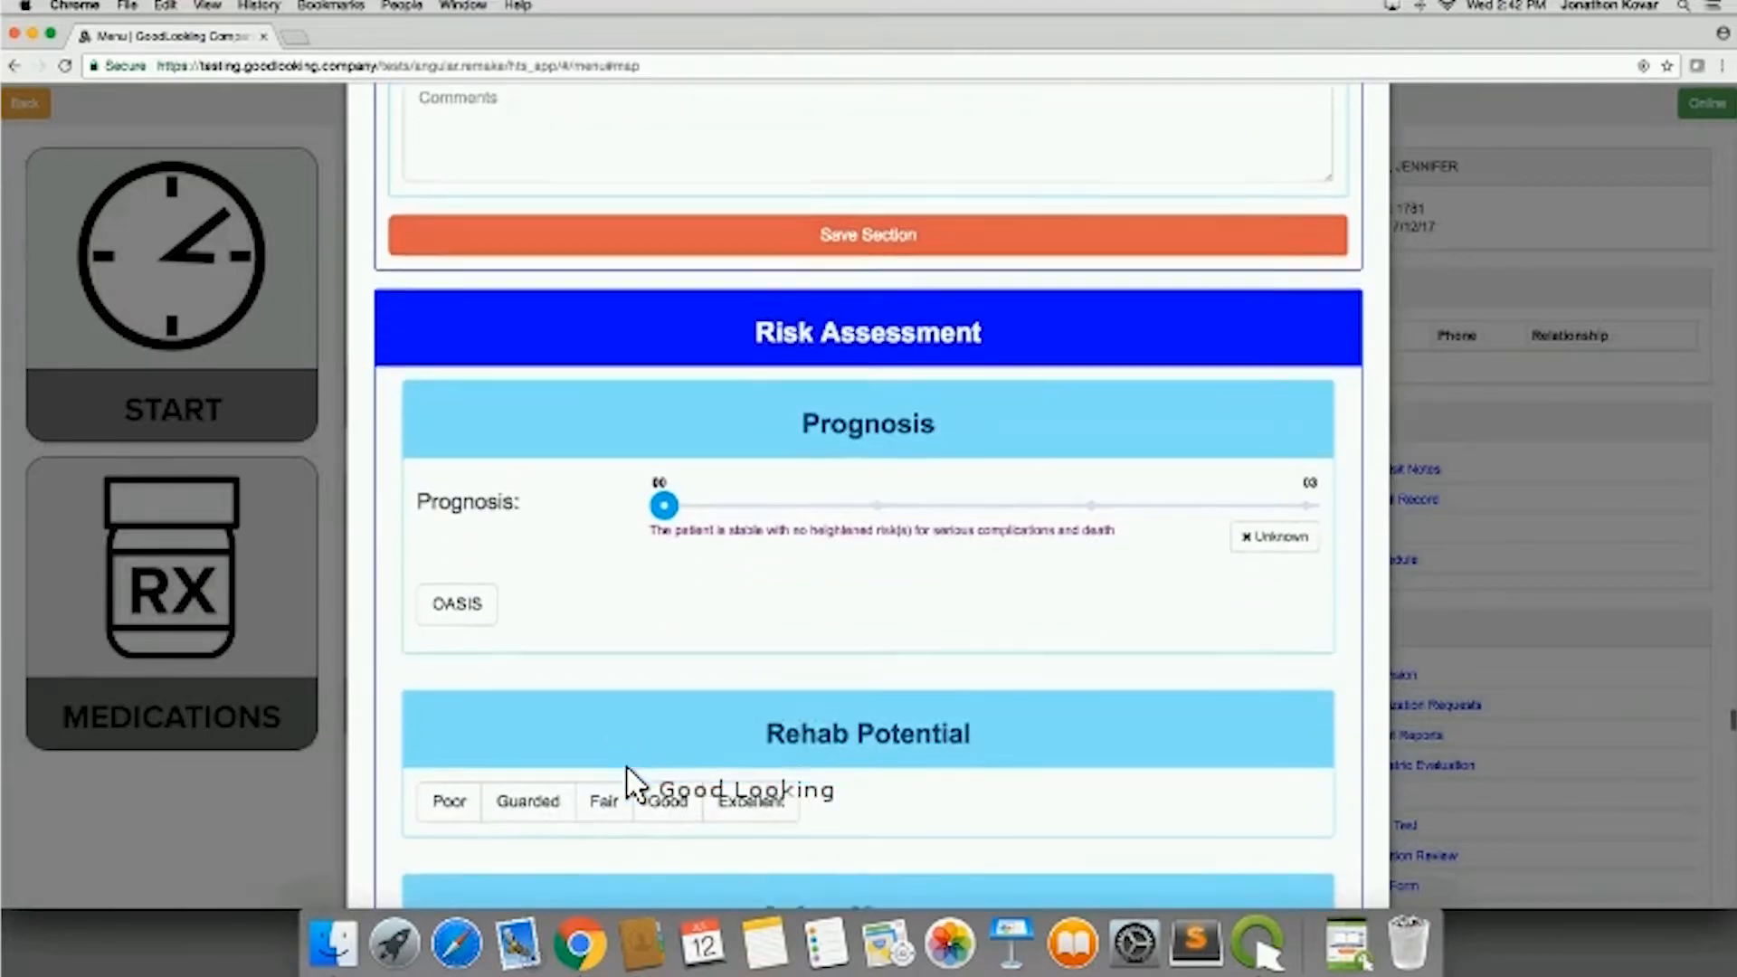
scroll(634, 783, "down", 3)
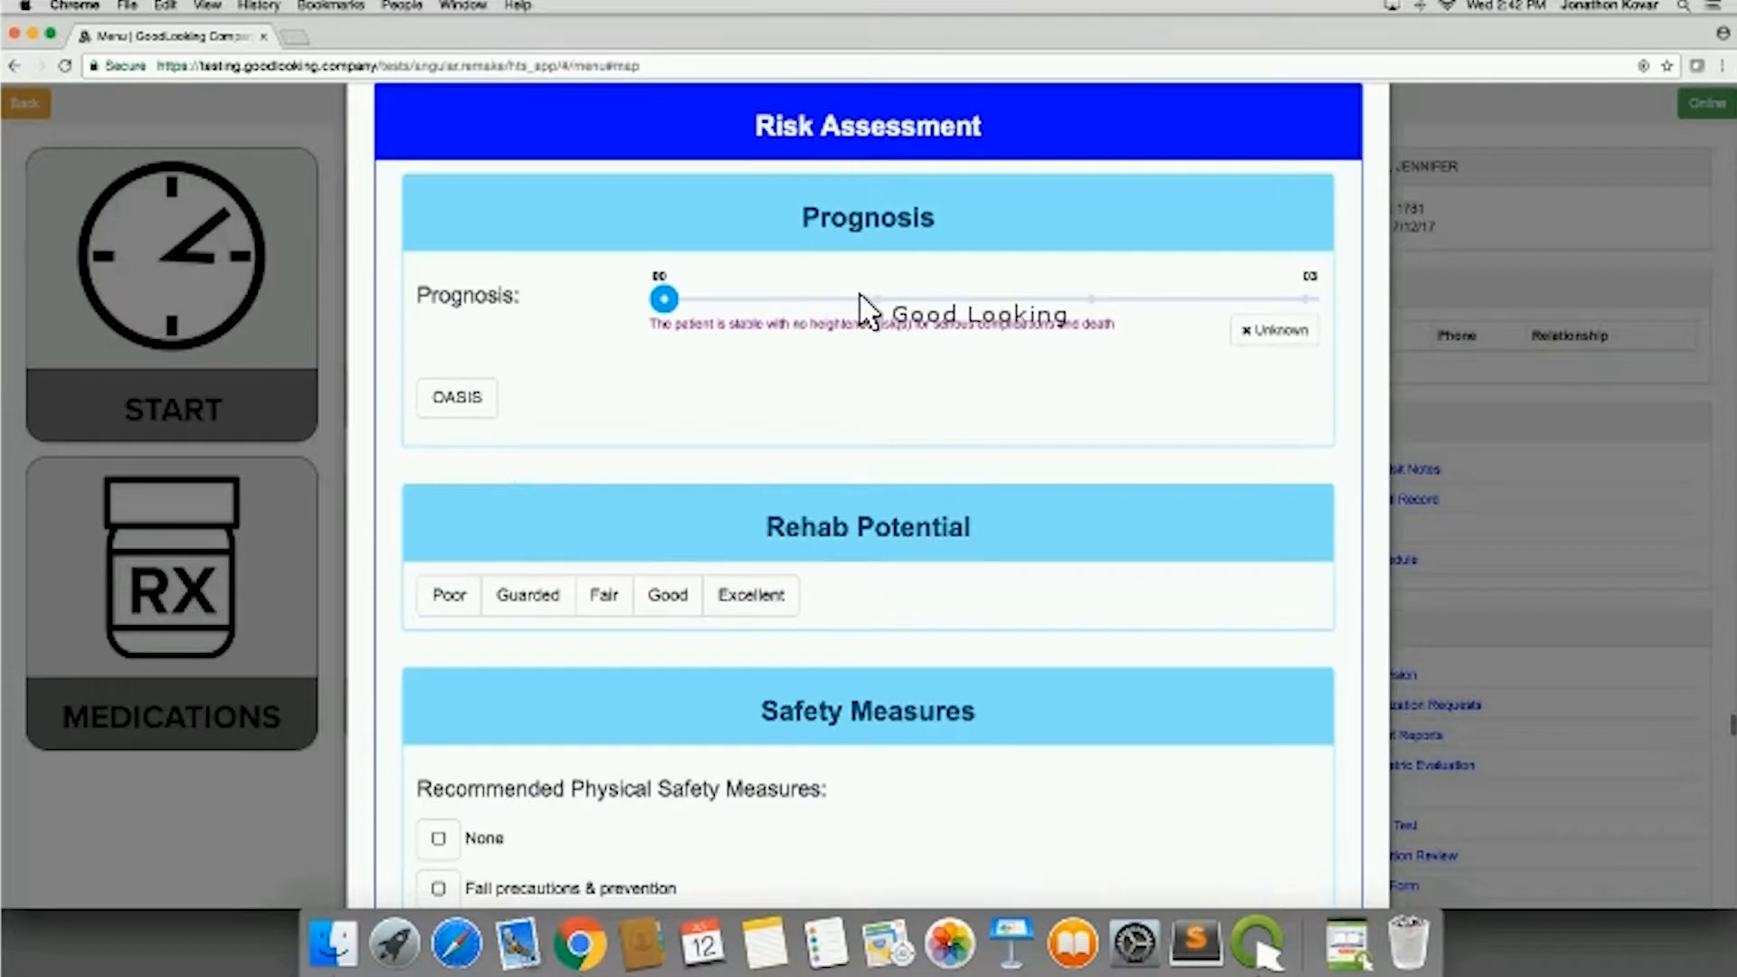
left_click(862, 298)
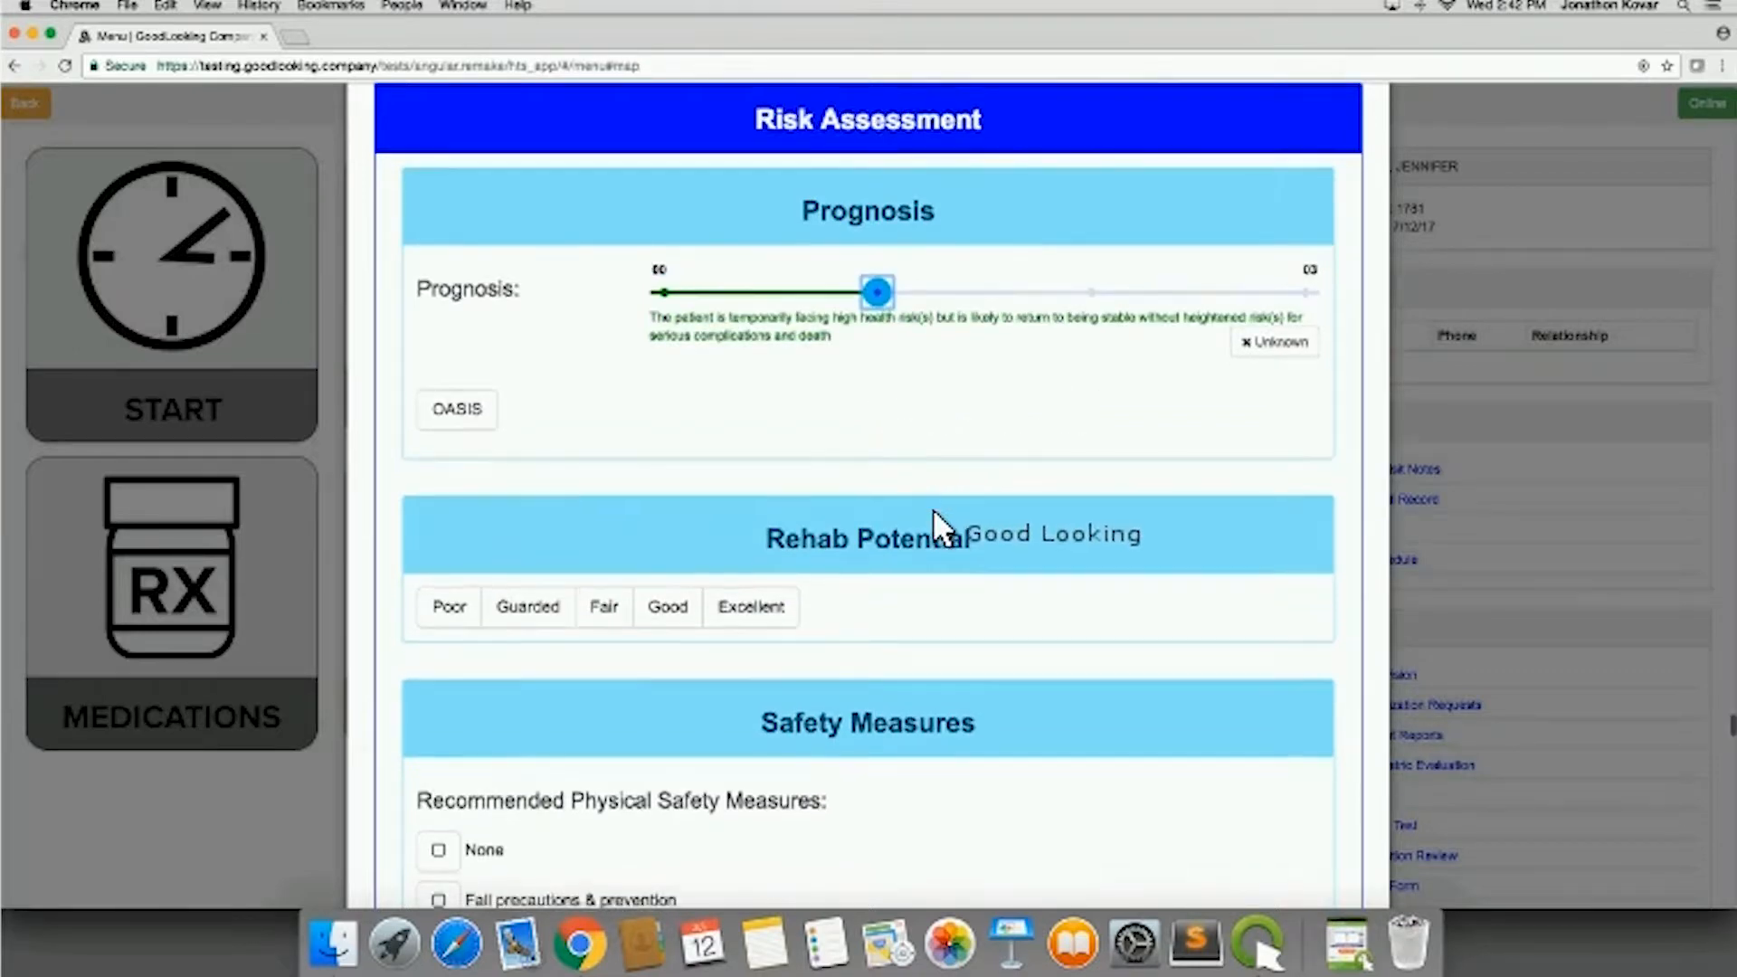
scroll(932, 508, "down", 2)
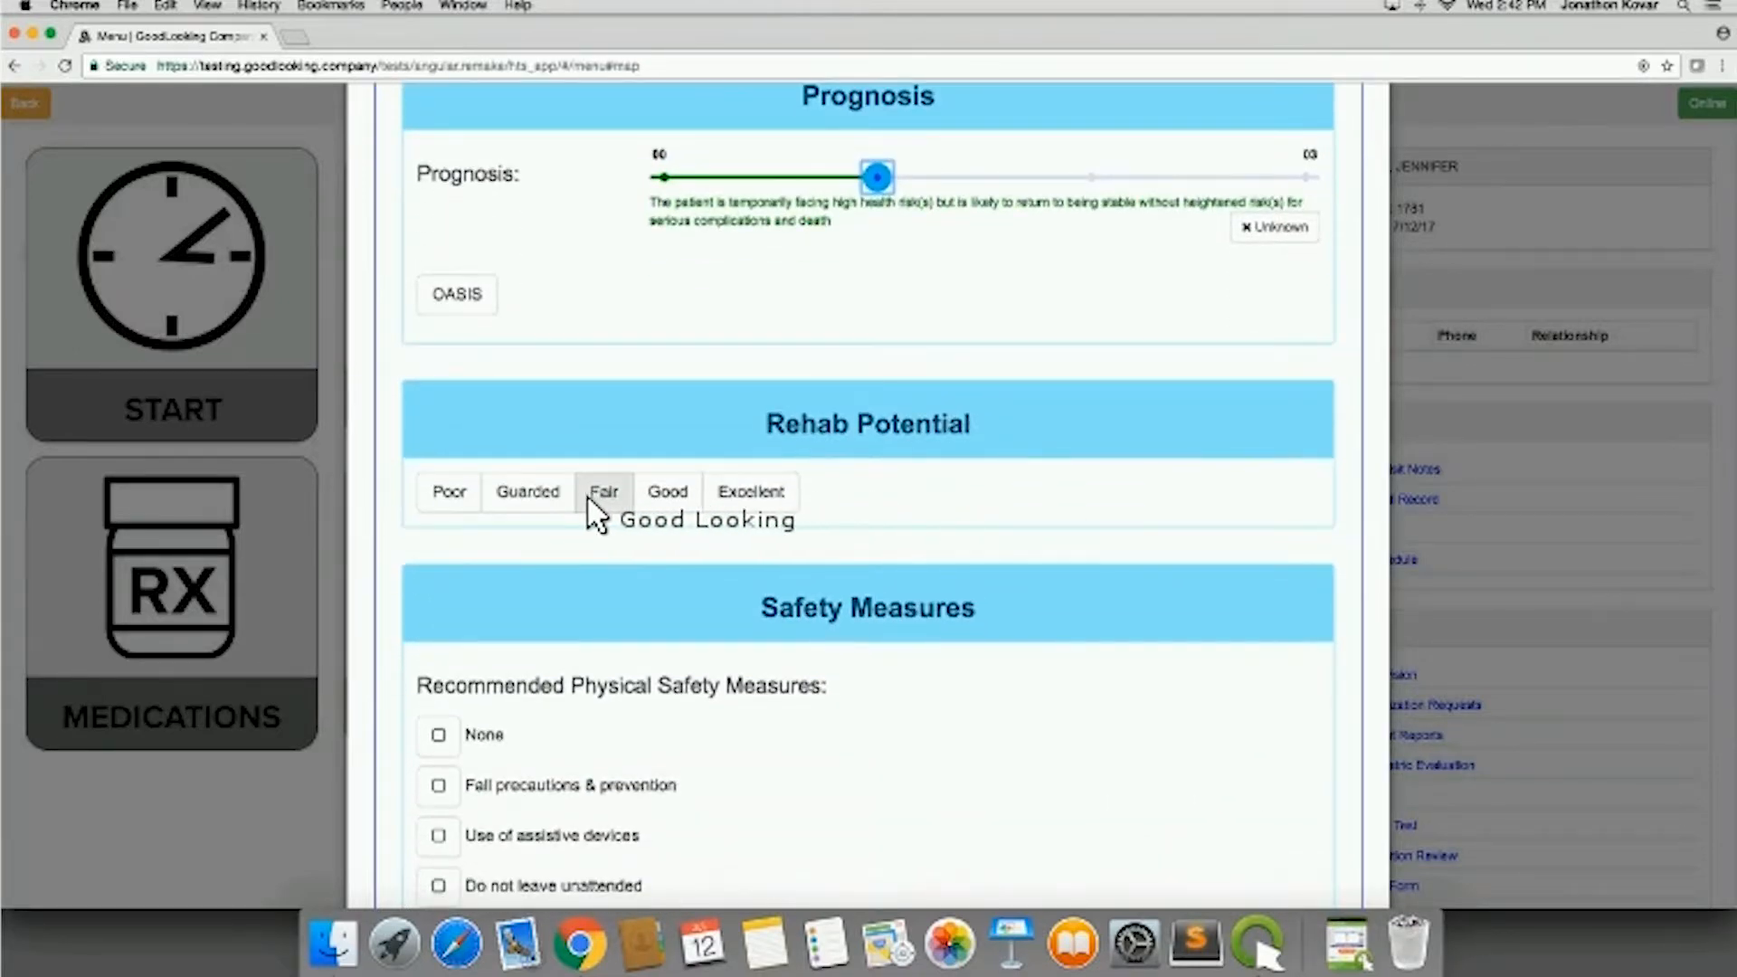
left_click(457, 493)
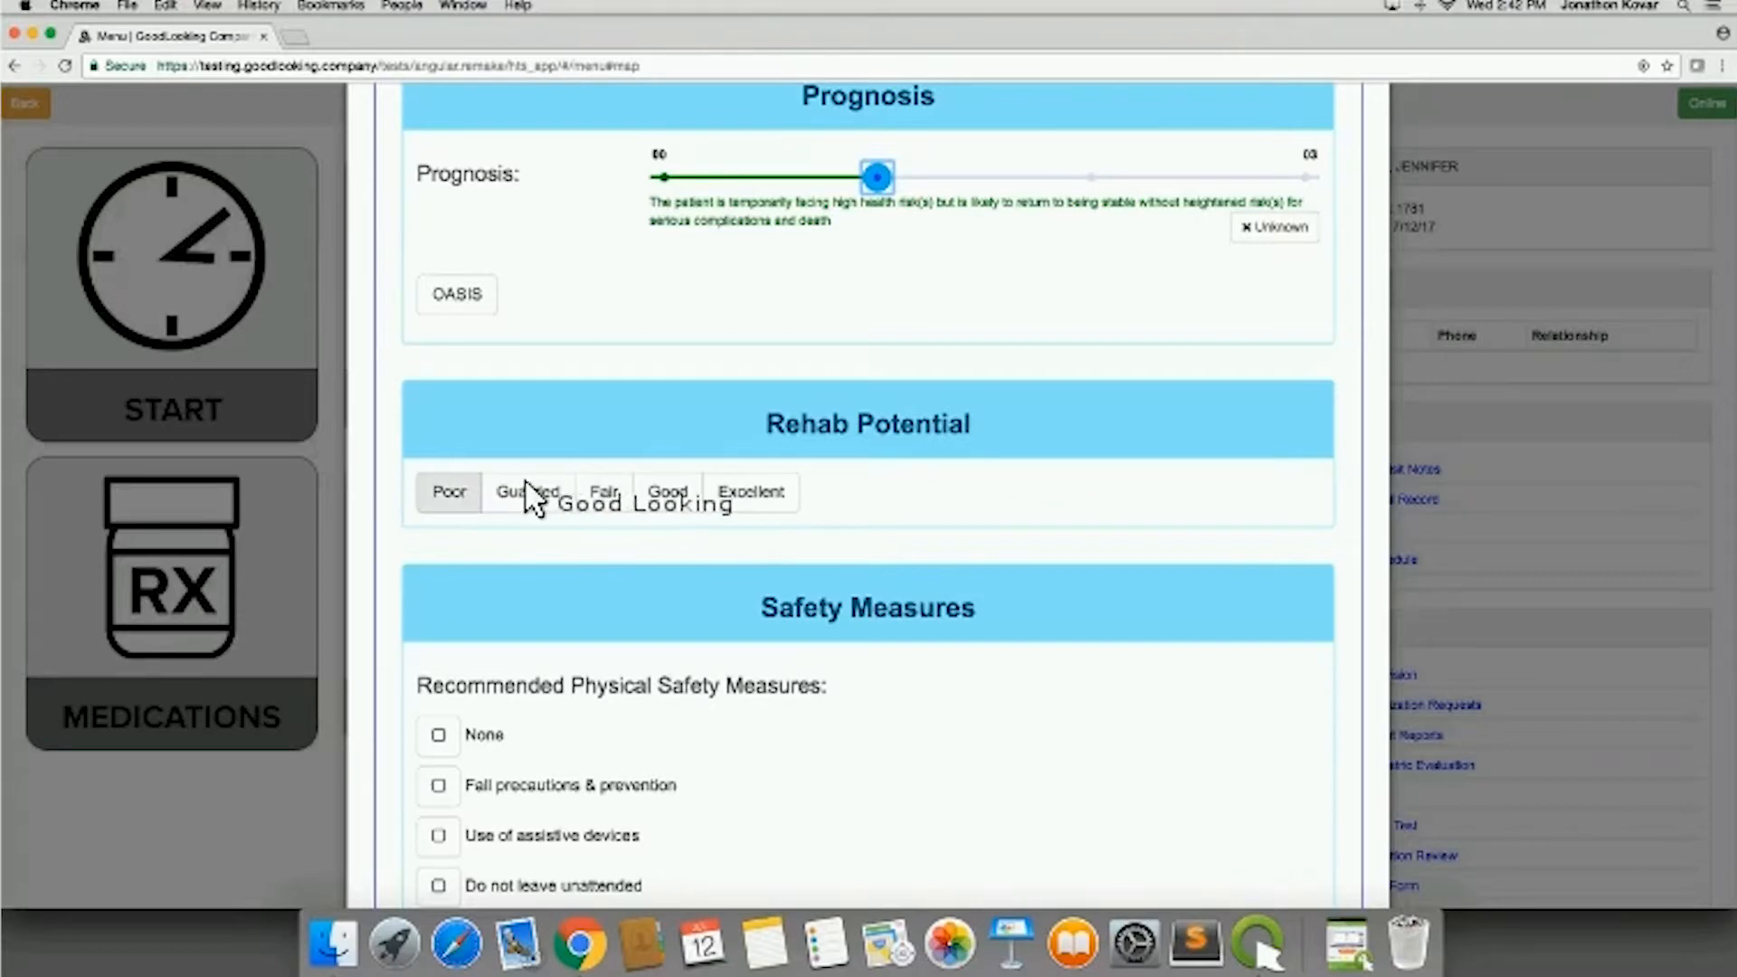
Step: Look over the Safety Measures, Activities Permitted, Functional Limits, Risk for Hospitalization and Abuse / Neglect Indicators options
scroll(1023, 527, "down", 3)
scroll(1032, 531, "down", 10)
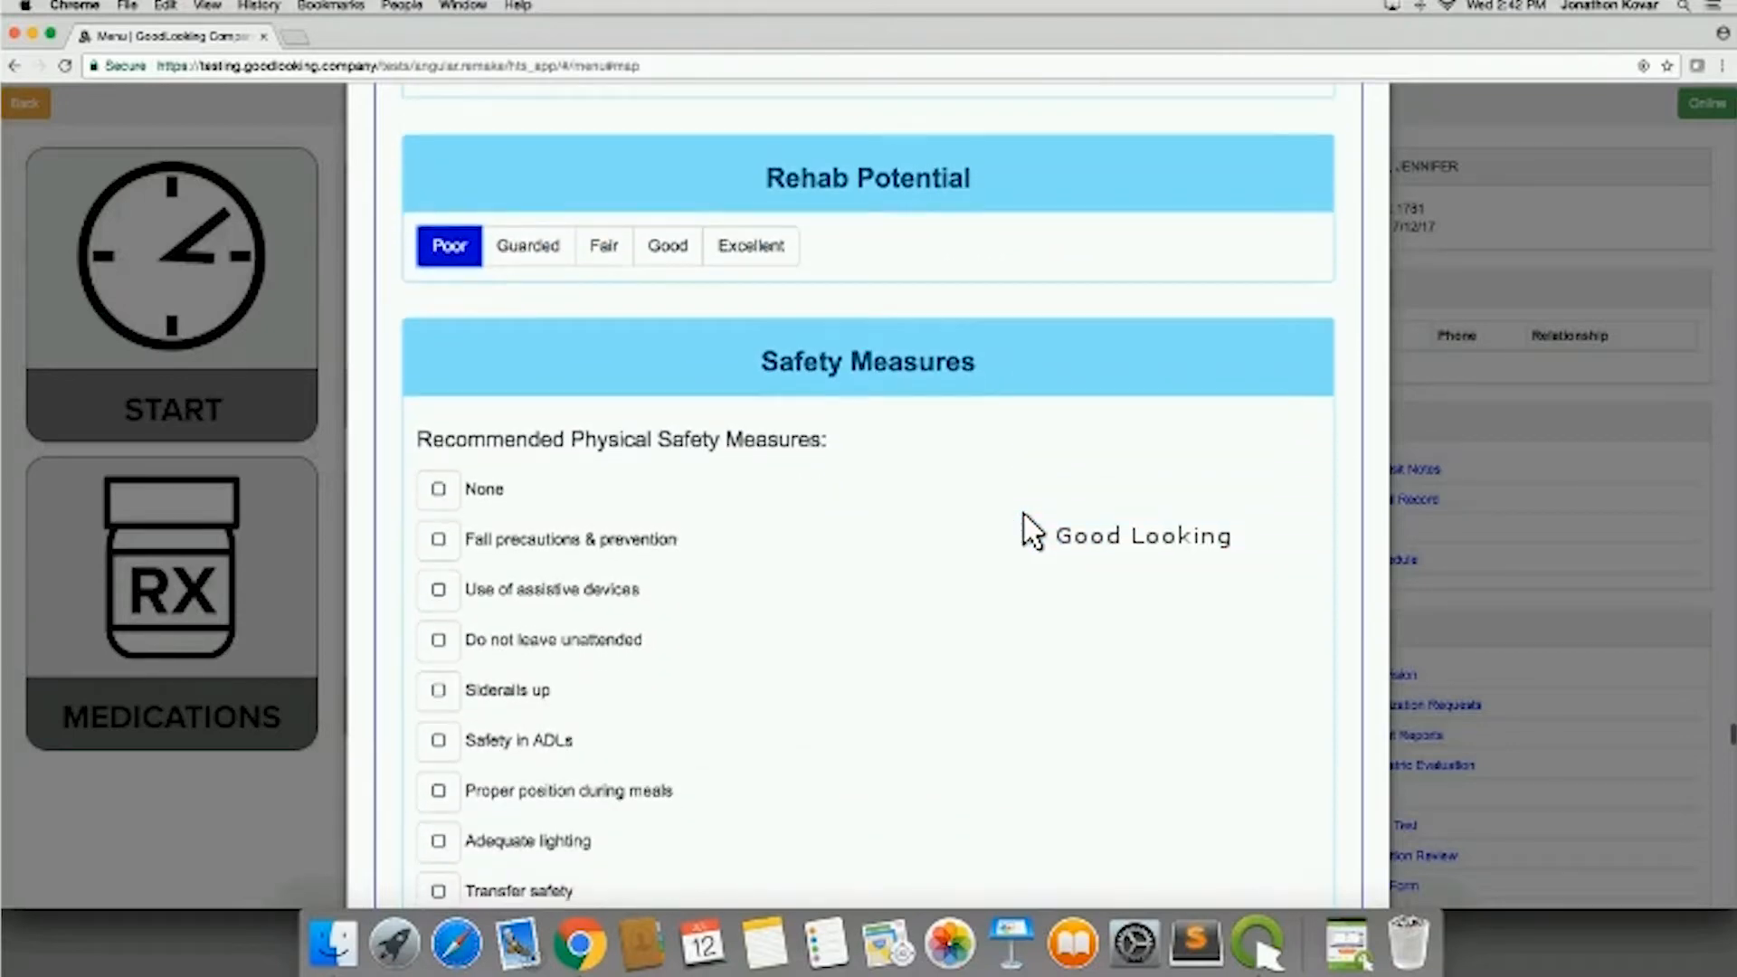
scroll(1032, 531, "down", 14)
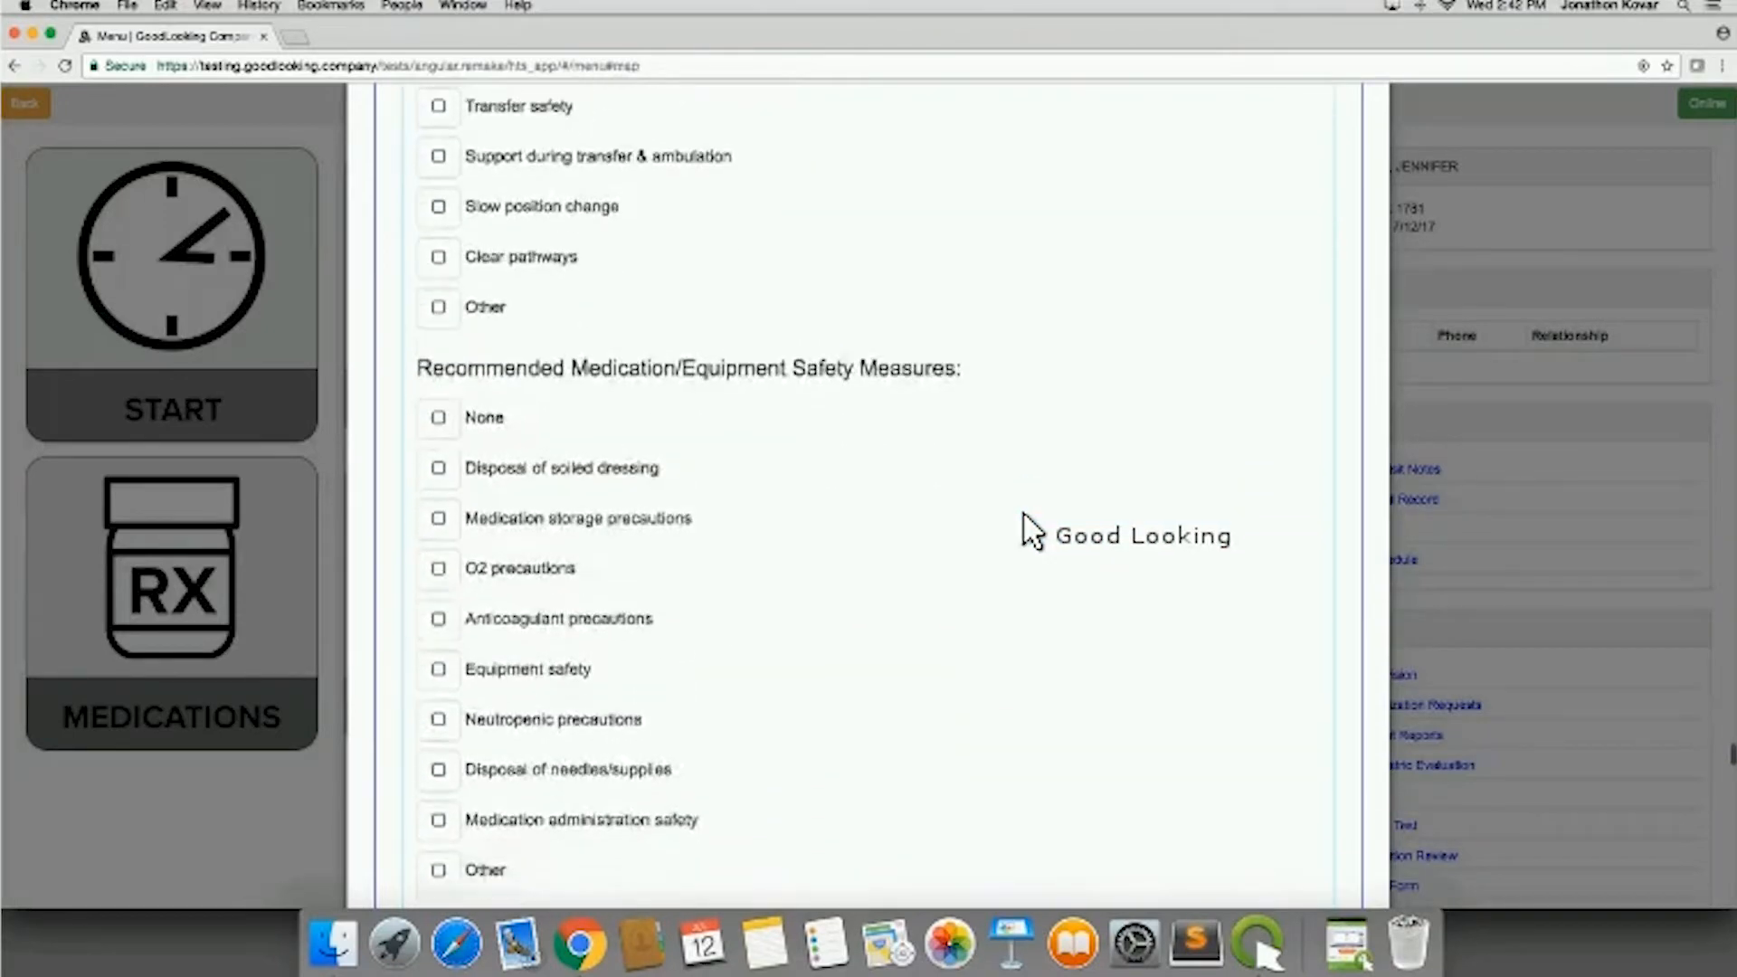
scroll(1024, 514, "down", 15)
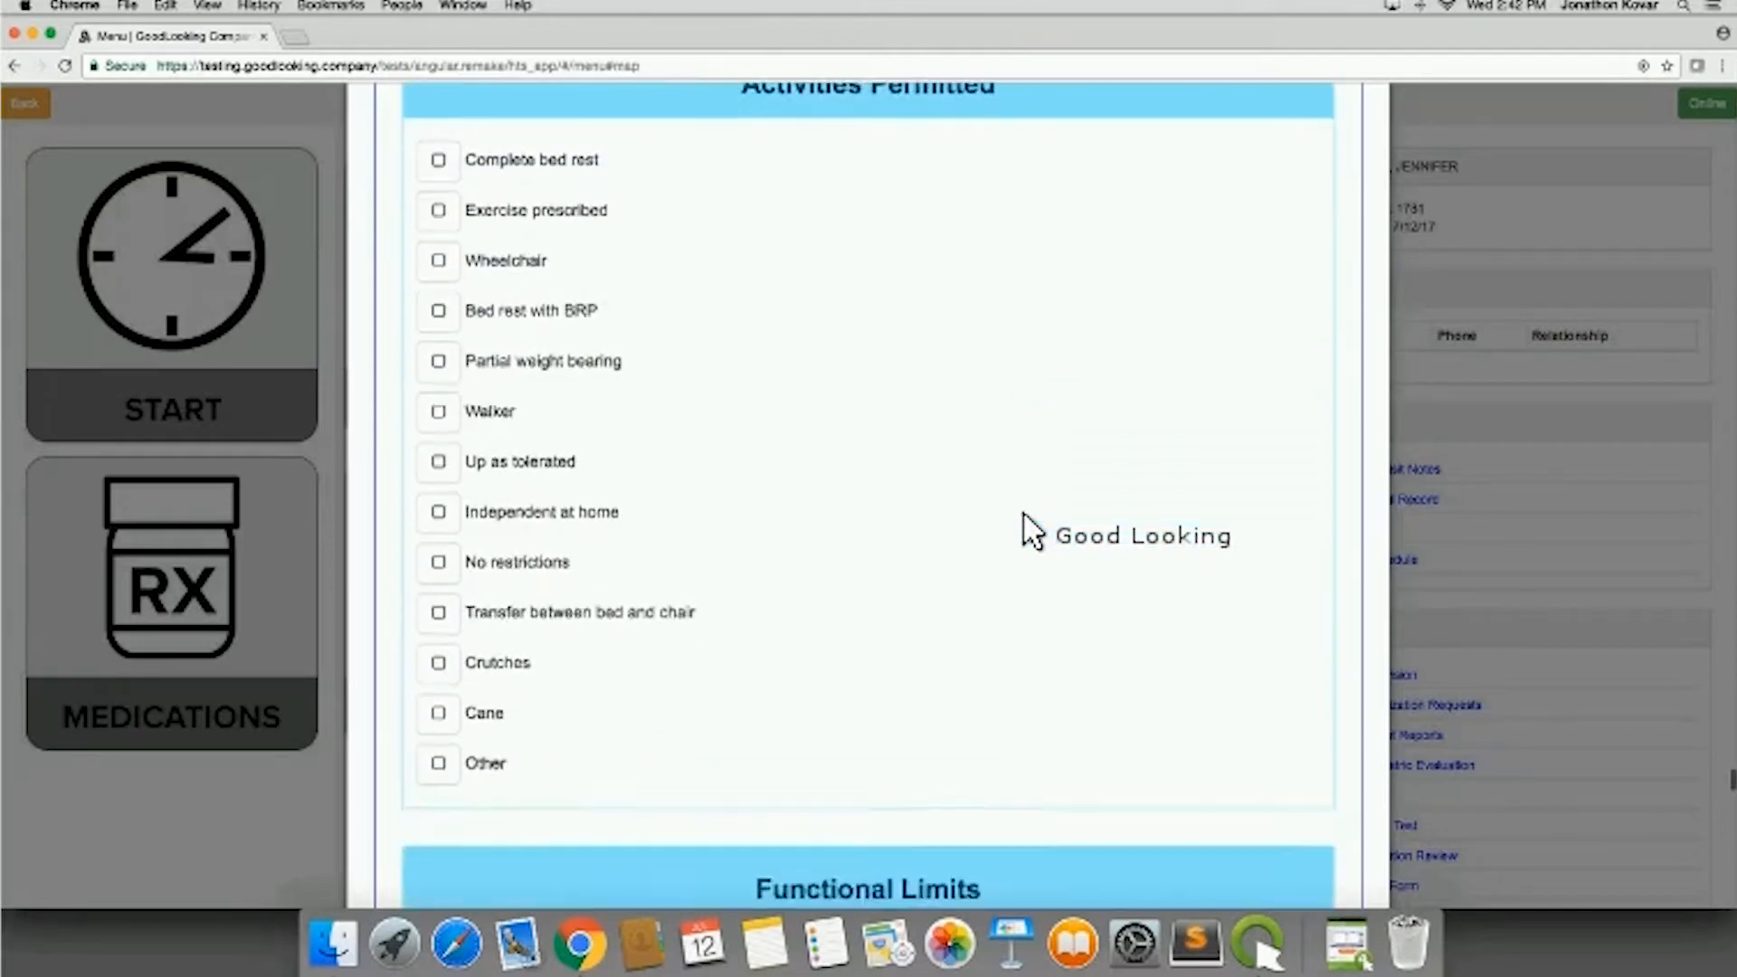
scroll(1024, 514, "down", 10)
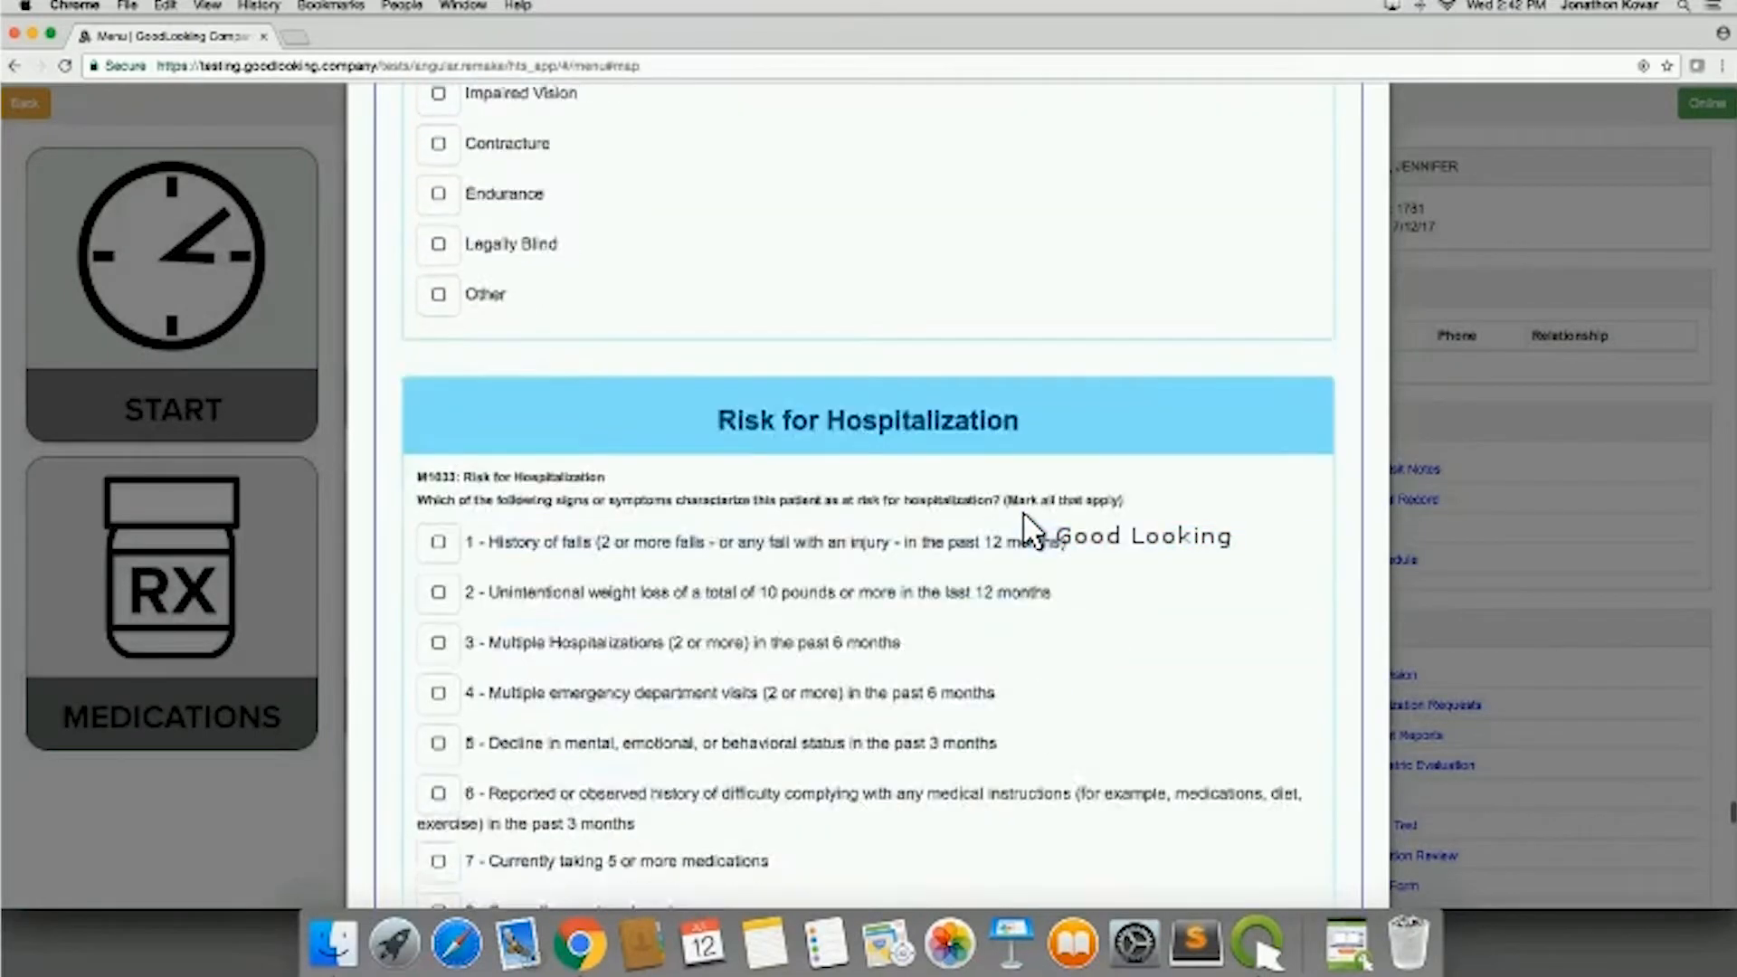
scroll(890, 576, "down", 5)
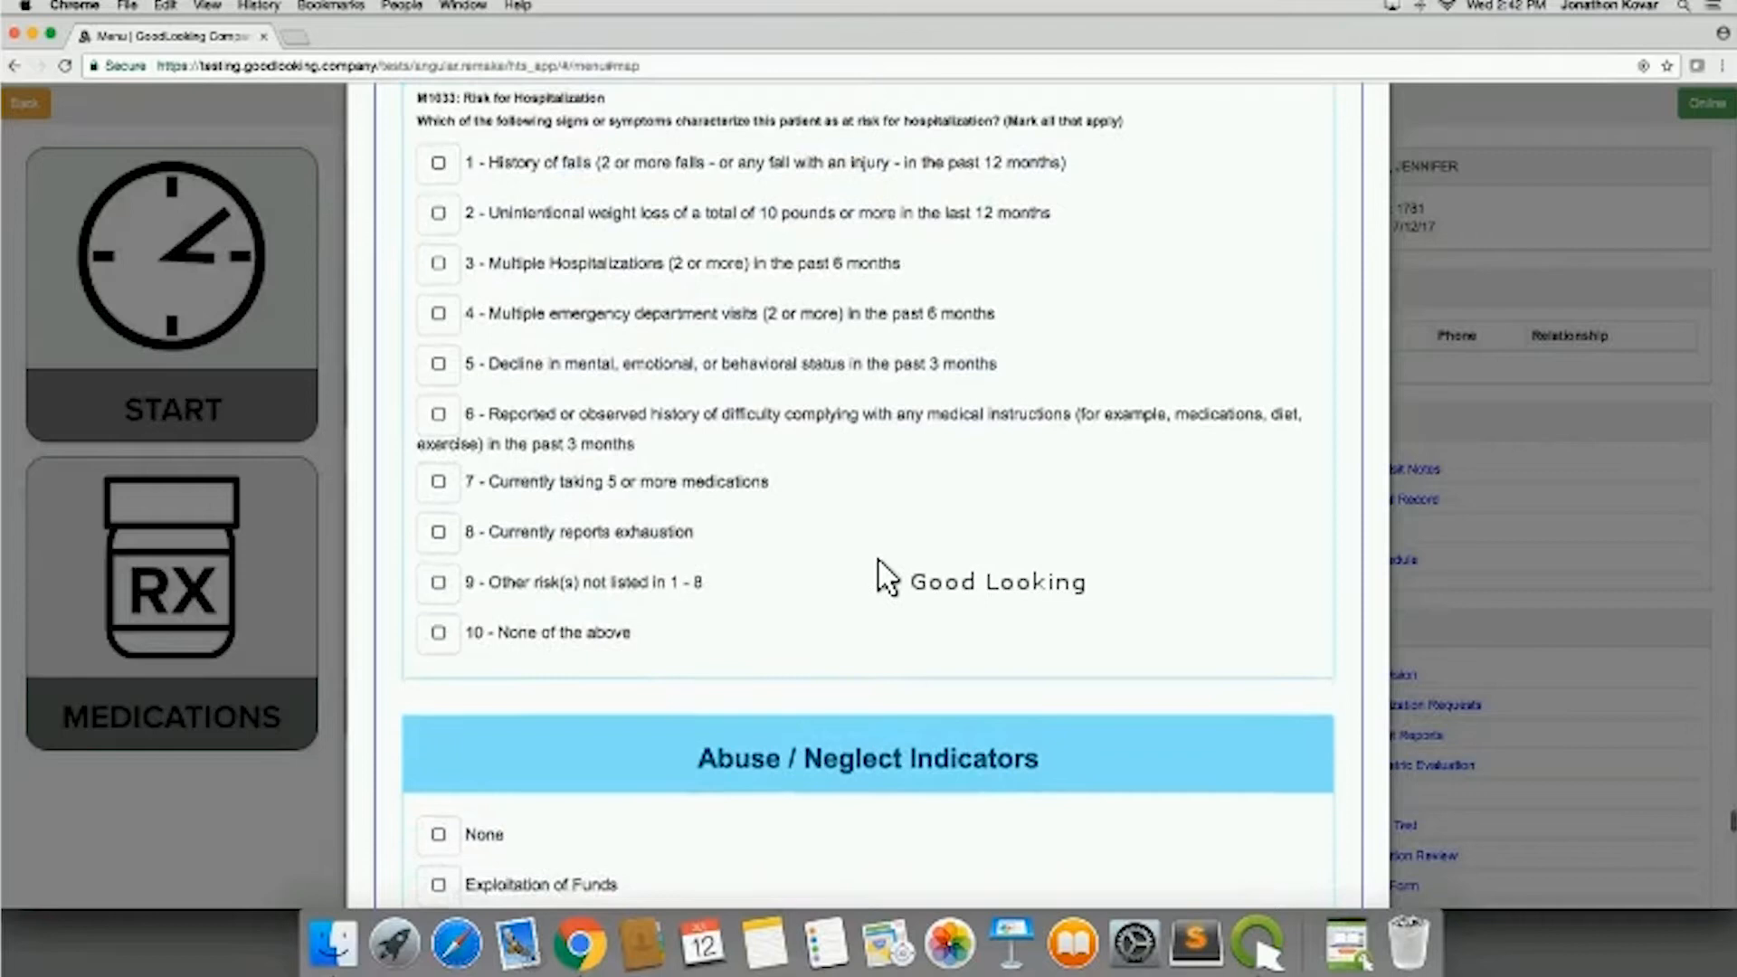
scroll(879, 563, "down", 5)
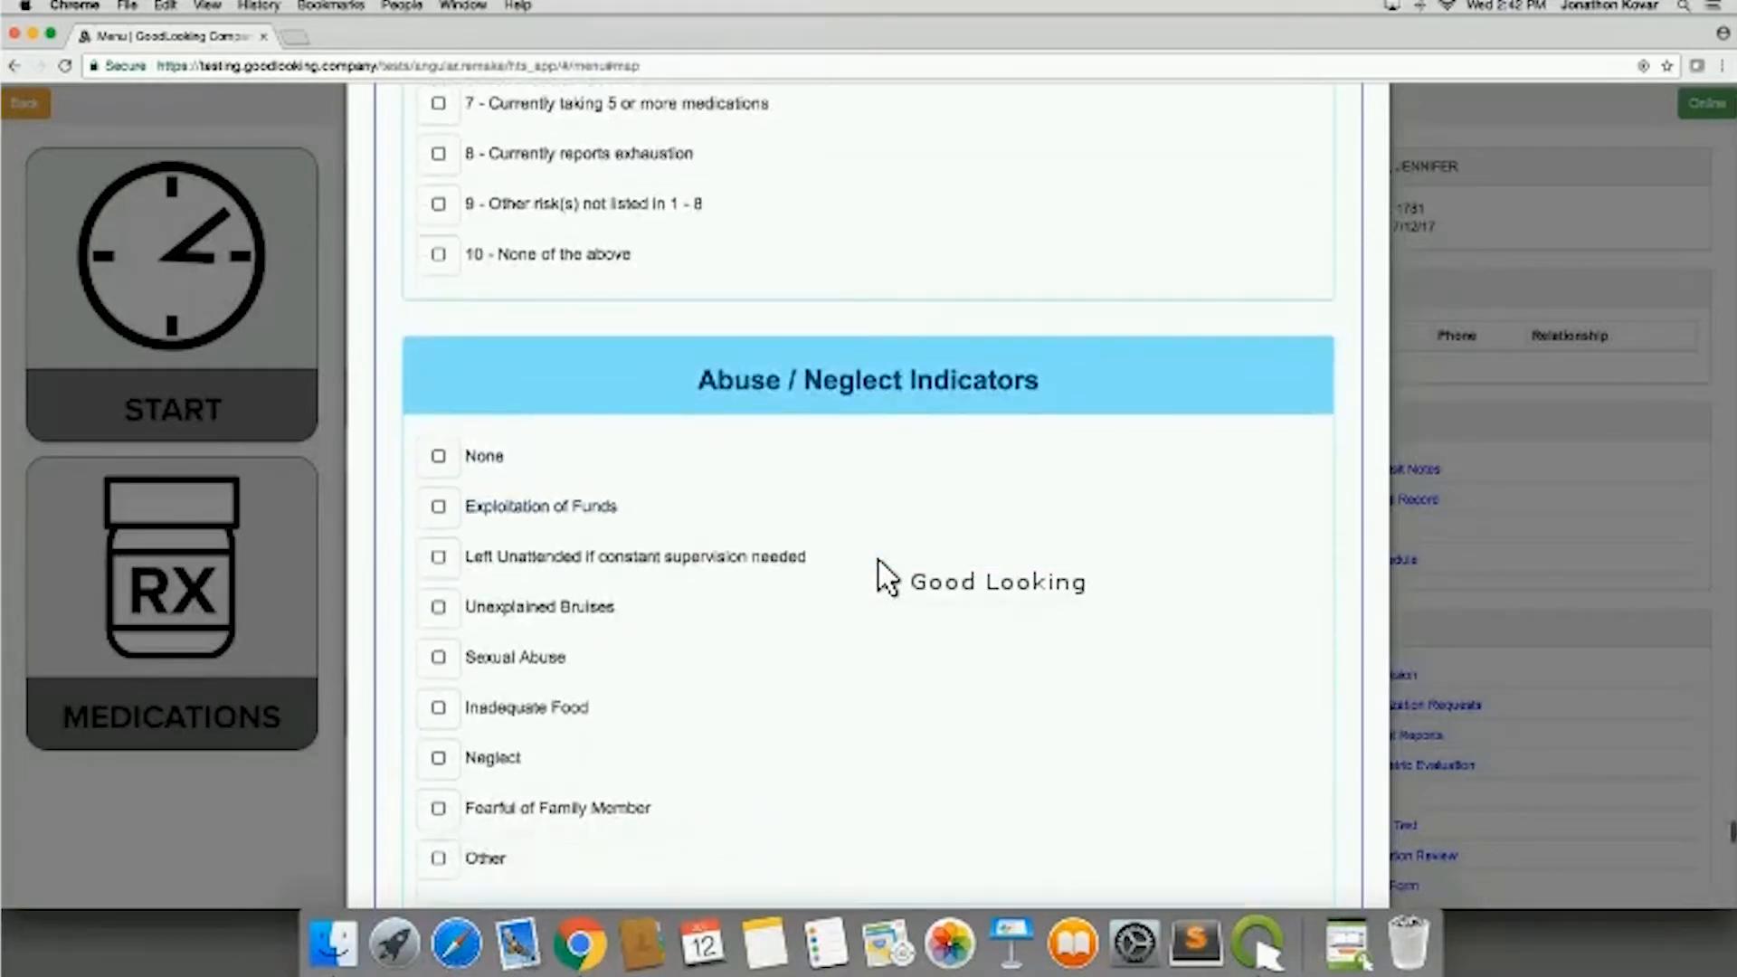
Step: Set the DNR Status in Emergency Preparation to DO NOT RESUSCITATE
scroll(886, 576, "down", 8)
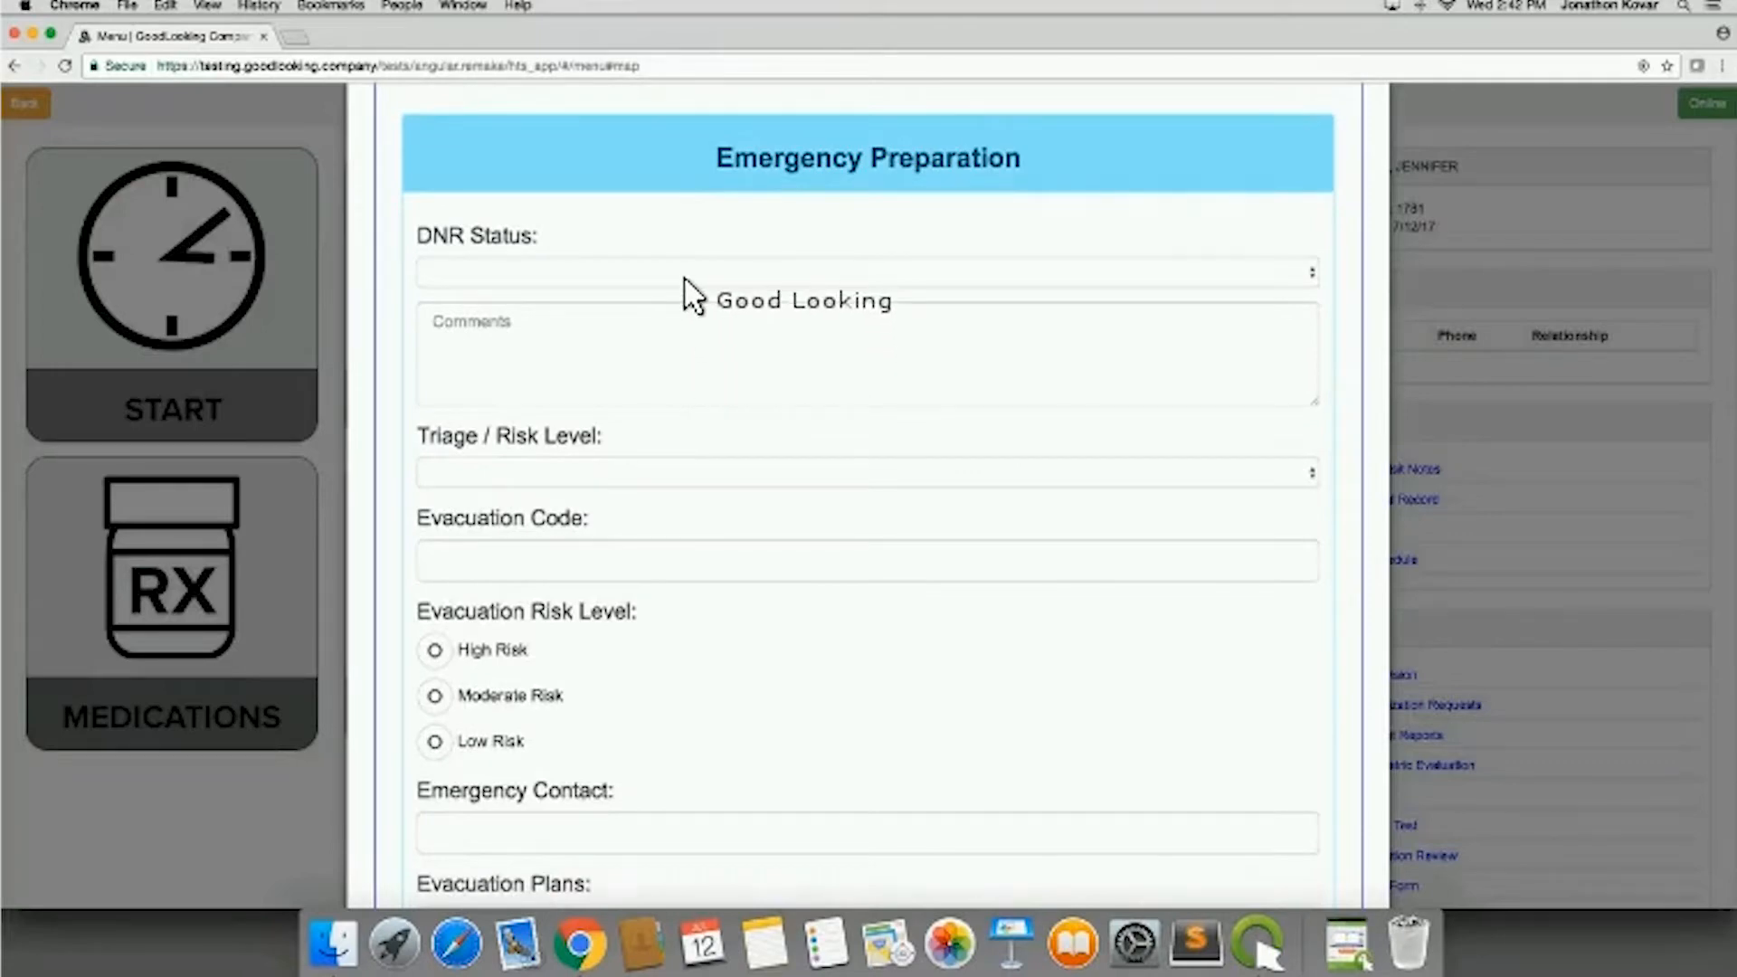
left_click(683, 274)
left_click(685, 278)
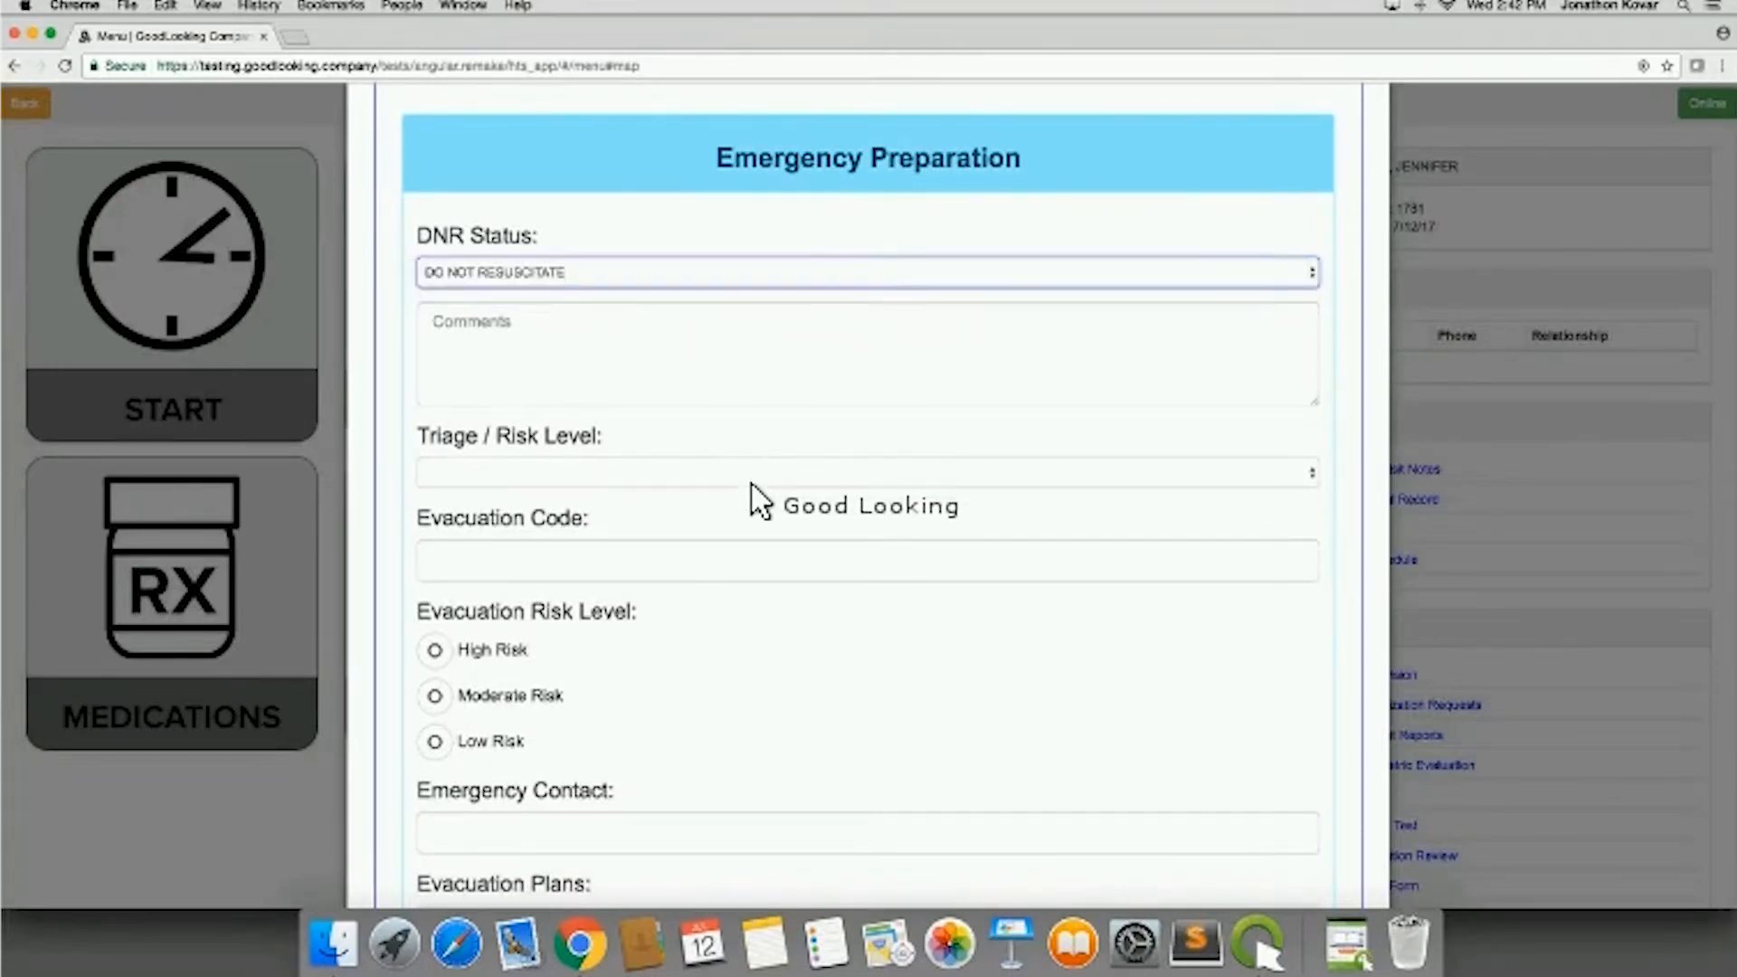
Step: Look over the remaining Emergency Preparation fields and the three Homebound Assessment questions
scroll(766, 523, "down", 6)
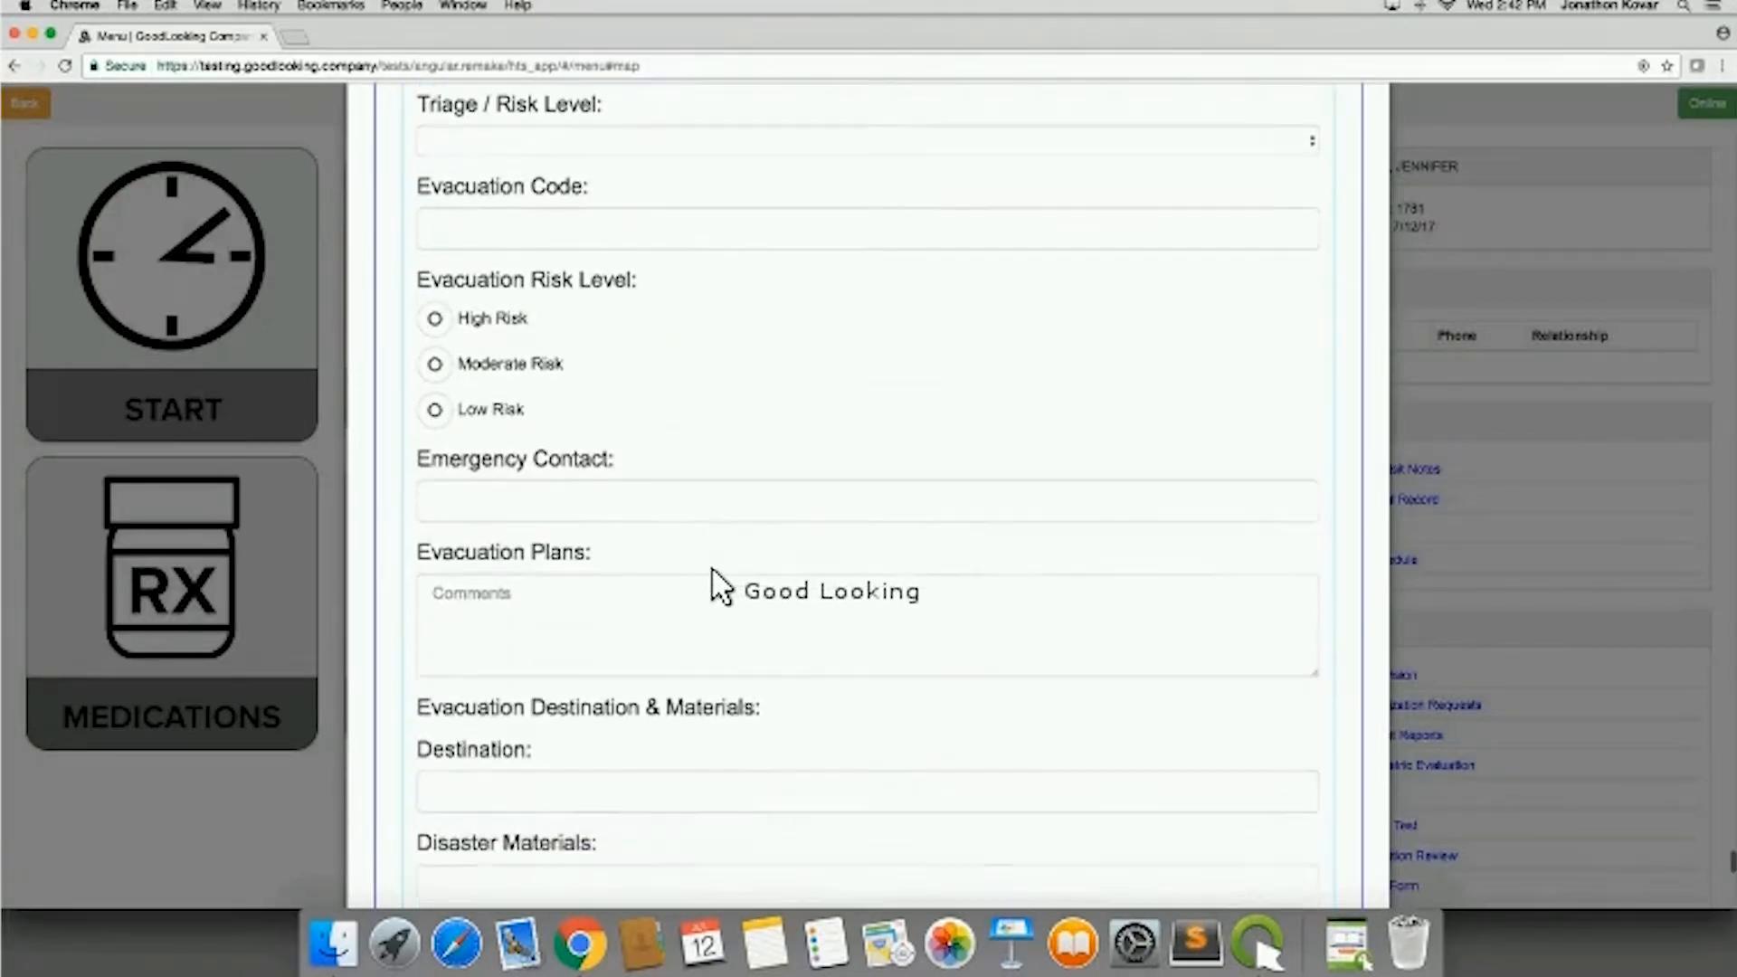
scroll(780, 678, "down", 6)
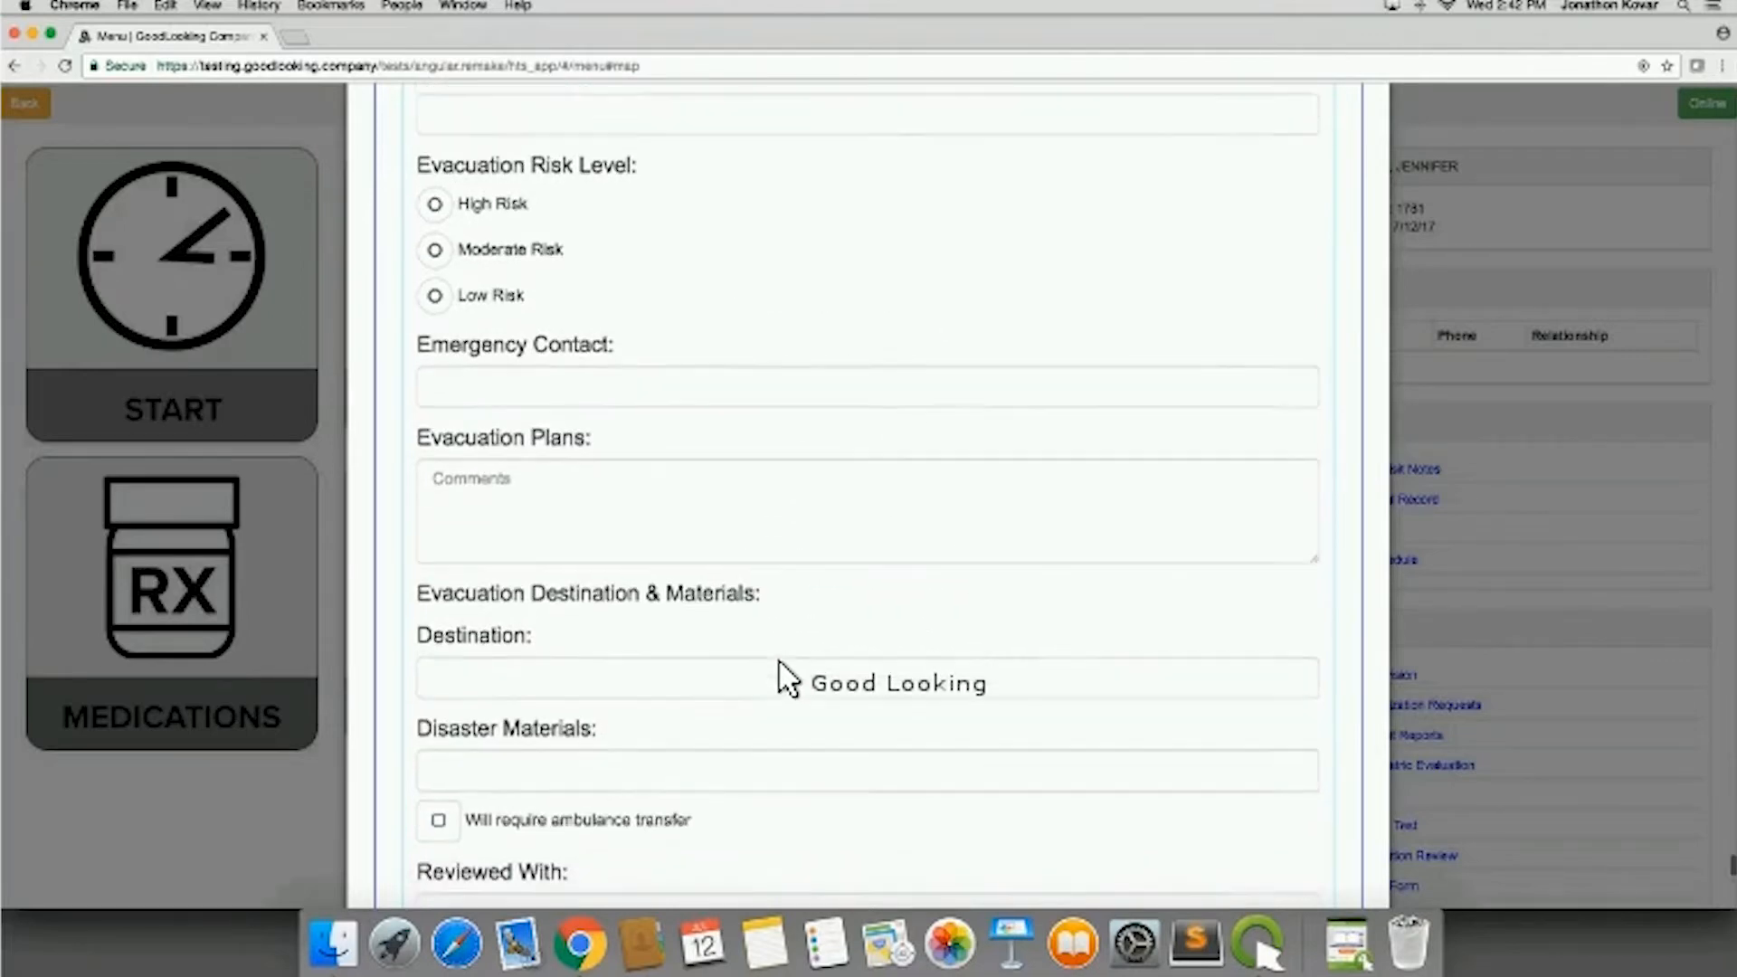
scroll(789, 679, "down", 5)
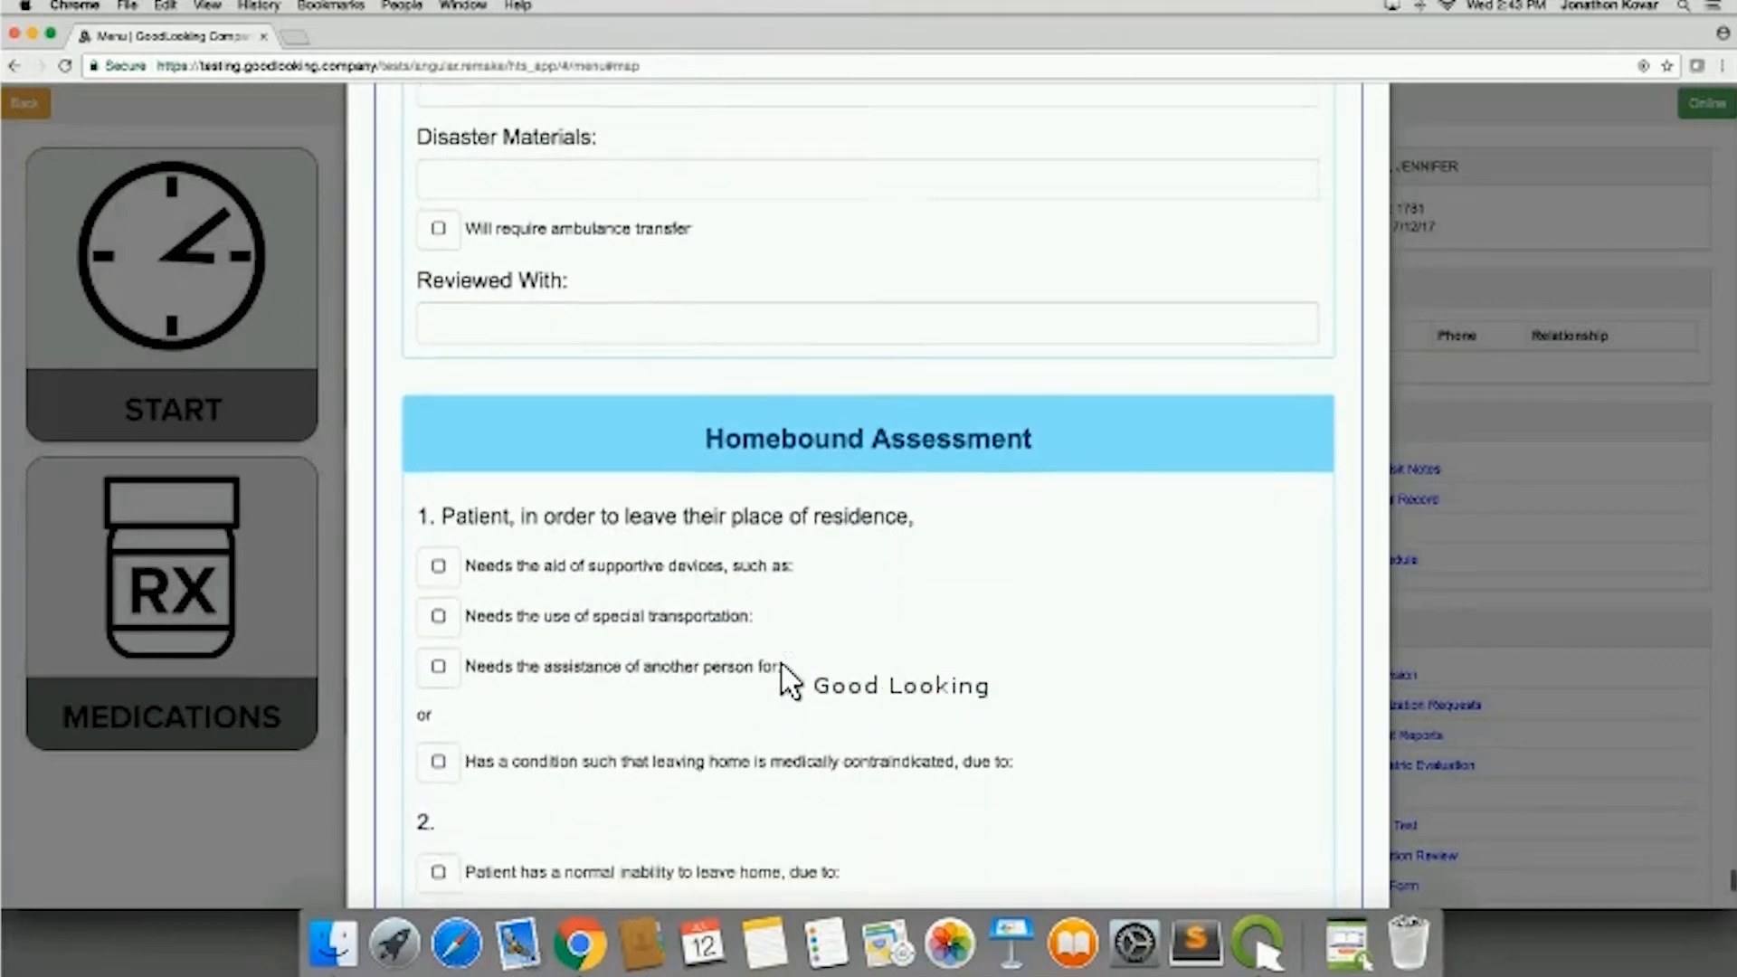
scroll(790, 678, "down", 2)
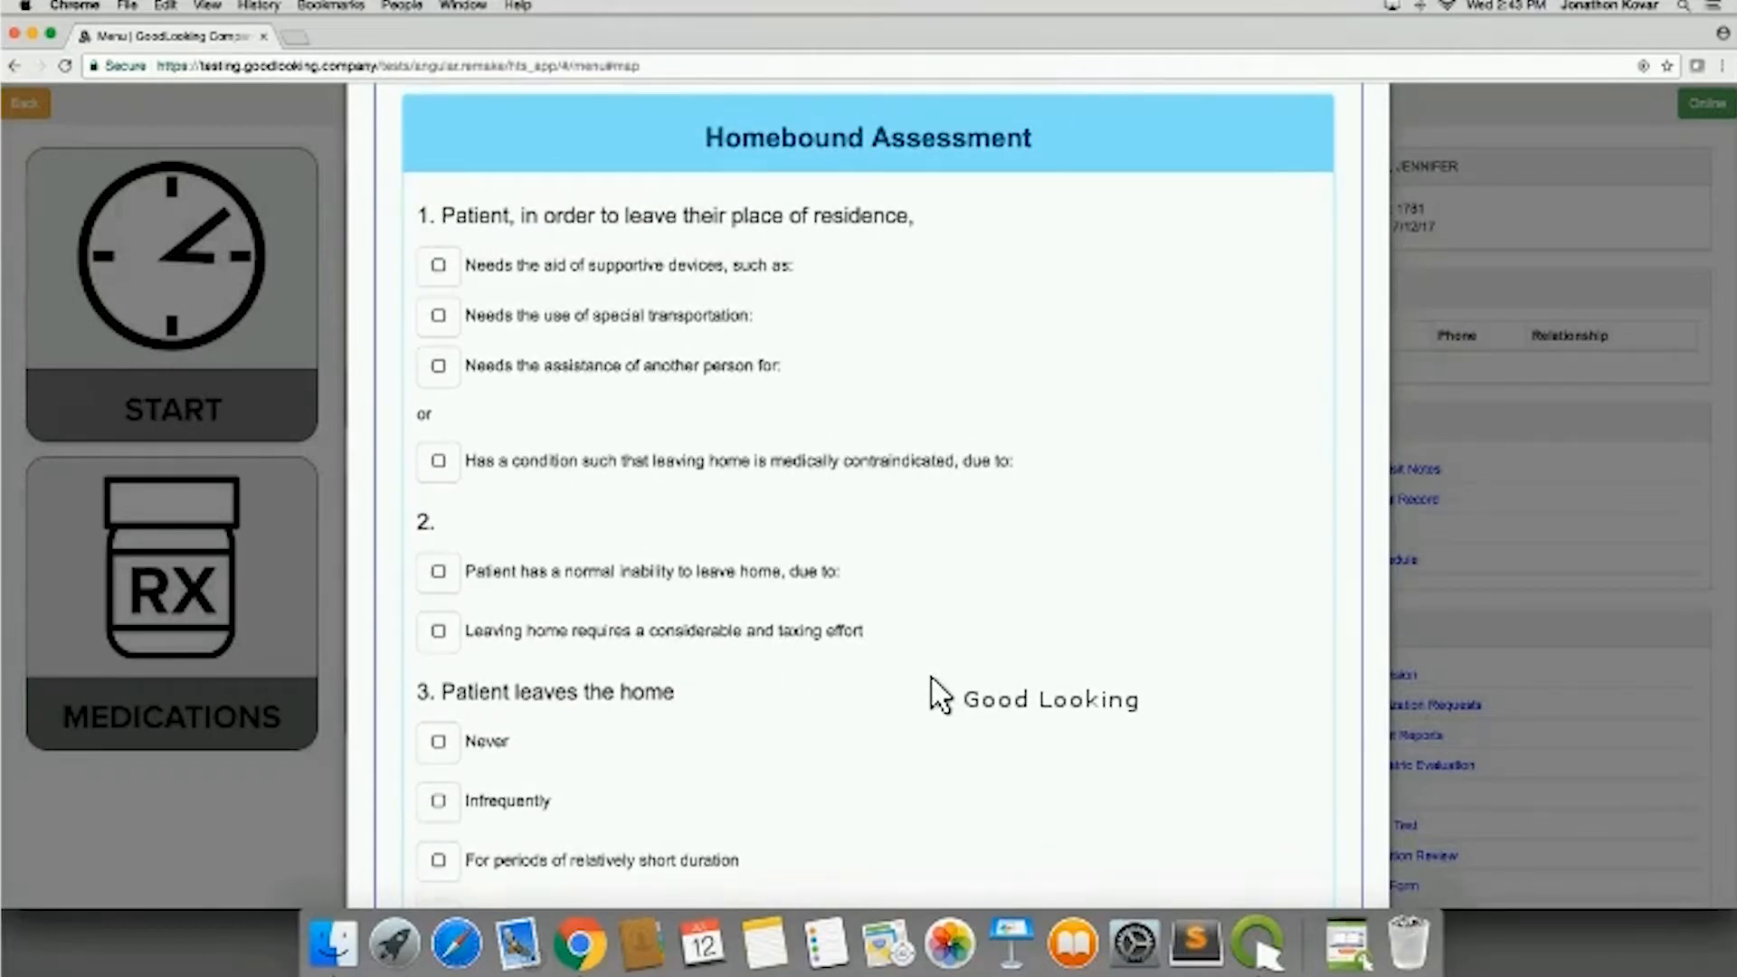
scroll(932, 678, "down", 3)
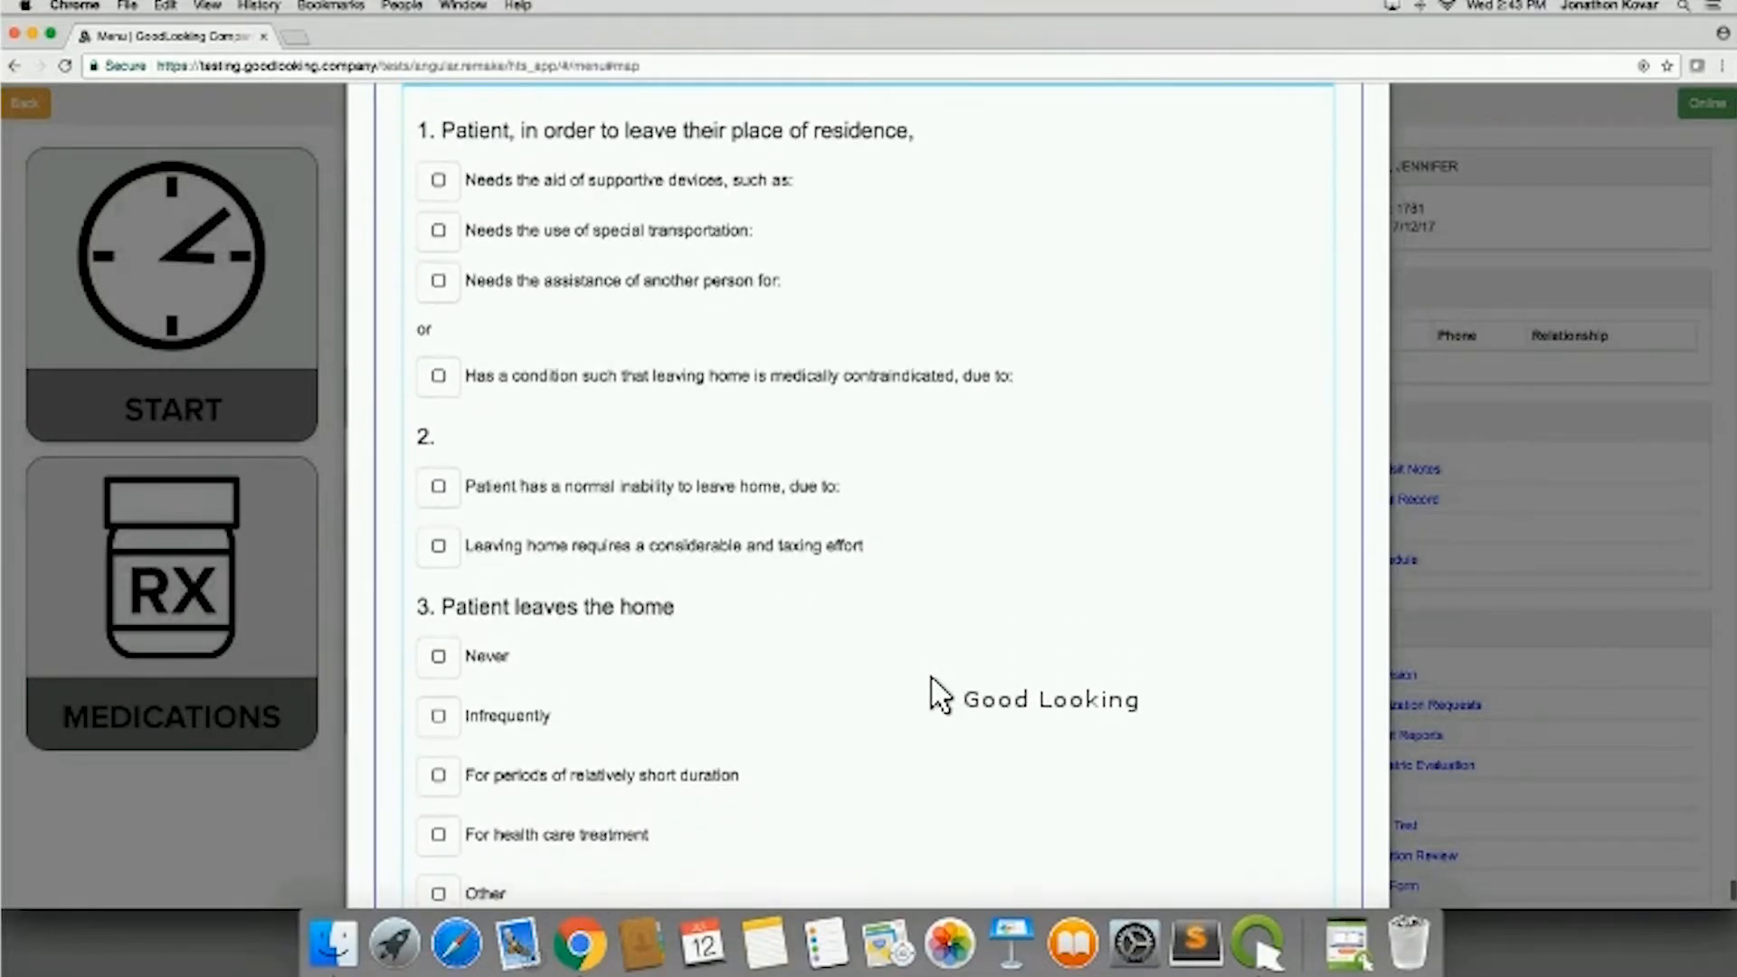
scroll(939, 693, "up", 5)
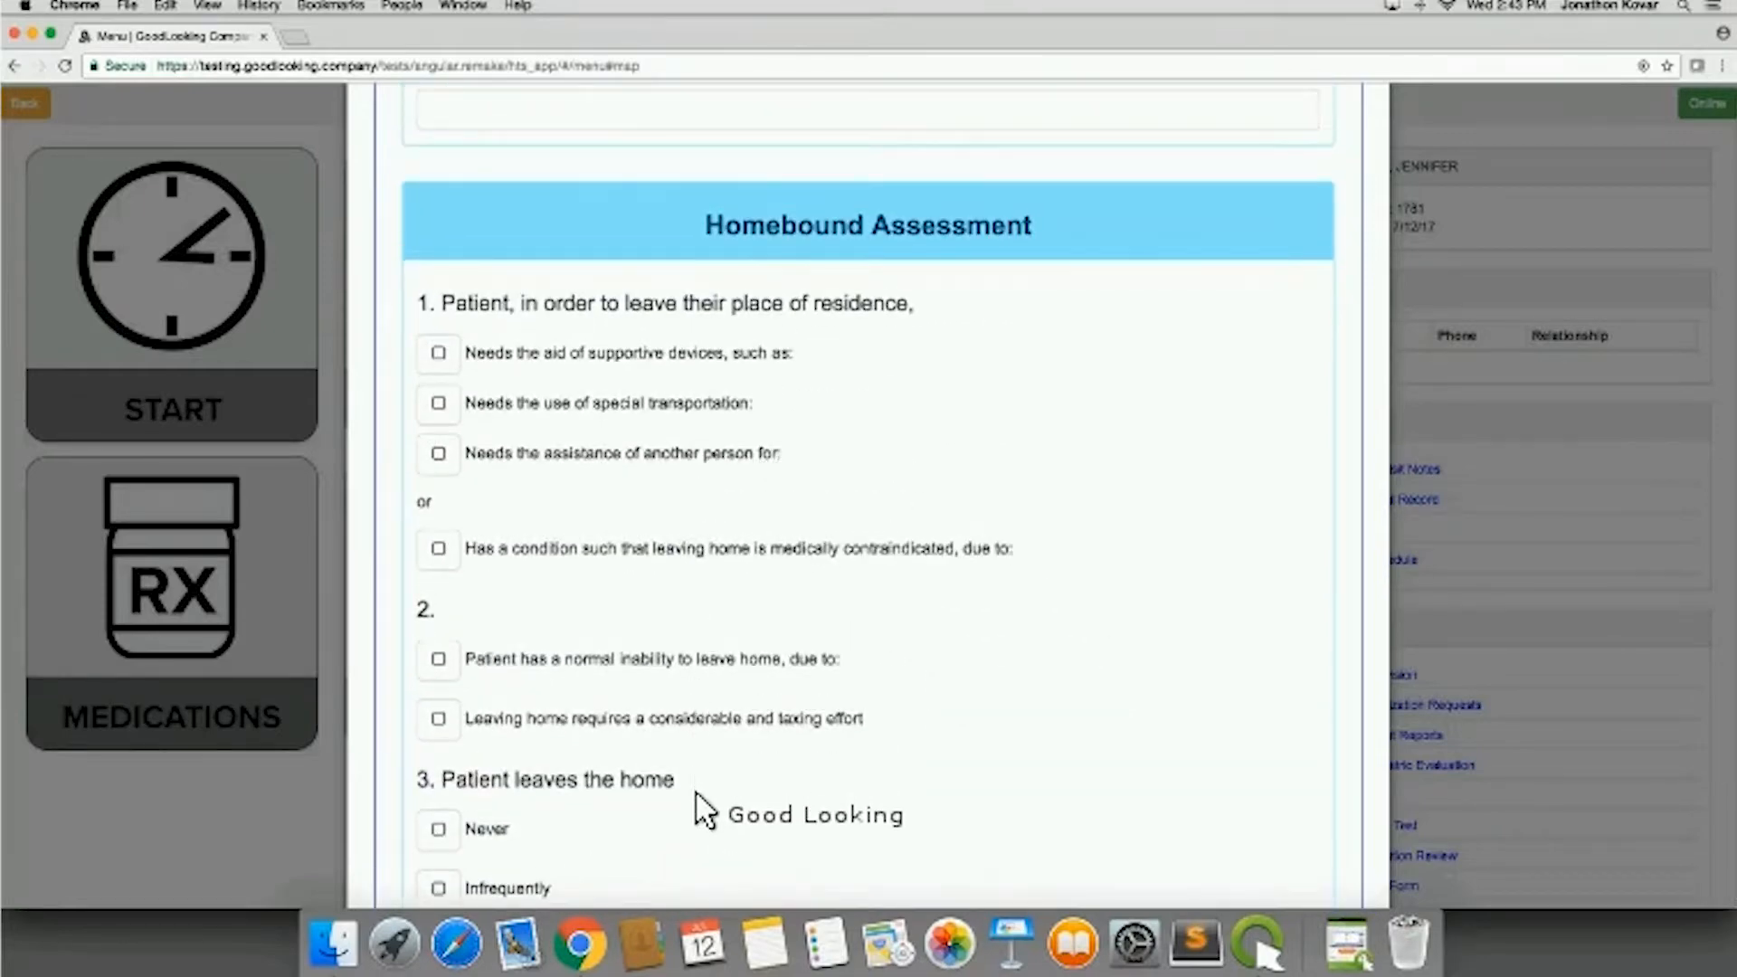
scroll(701, 805, "down", 4)
scroll(894, 624, "up", 2)
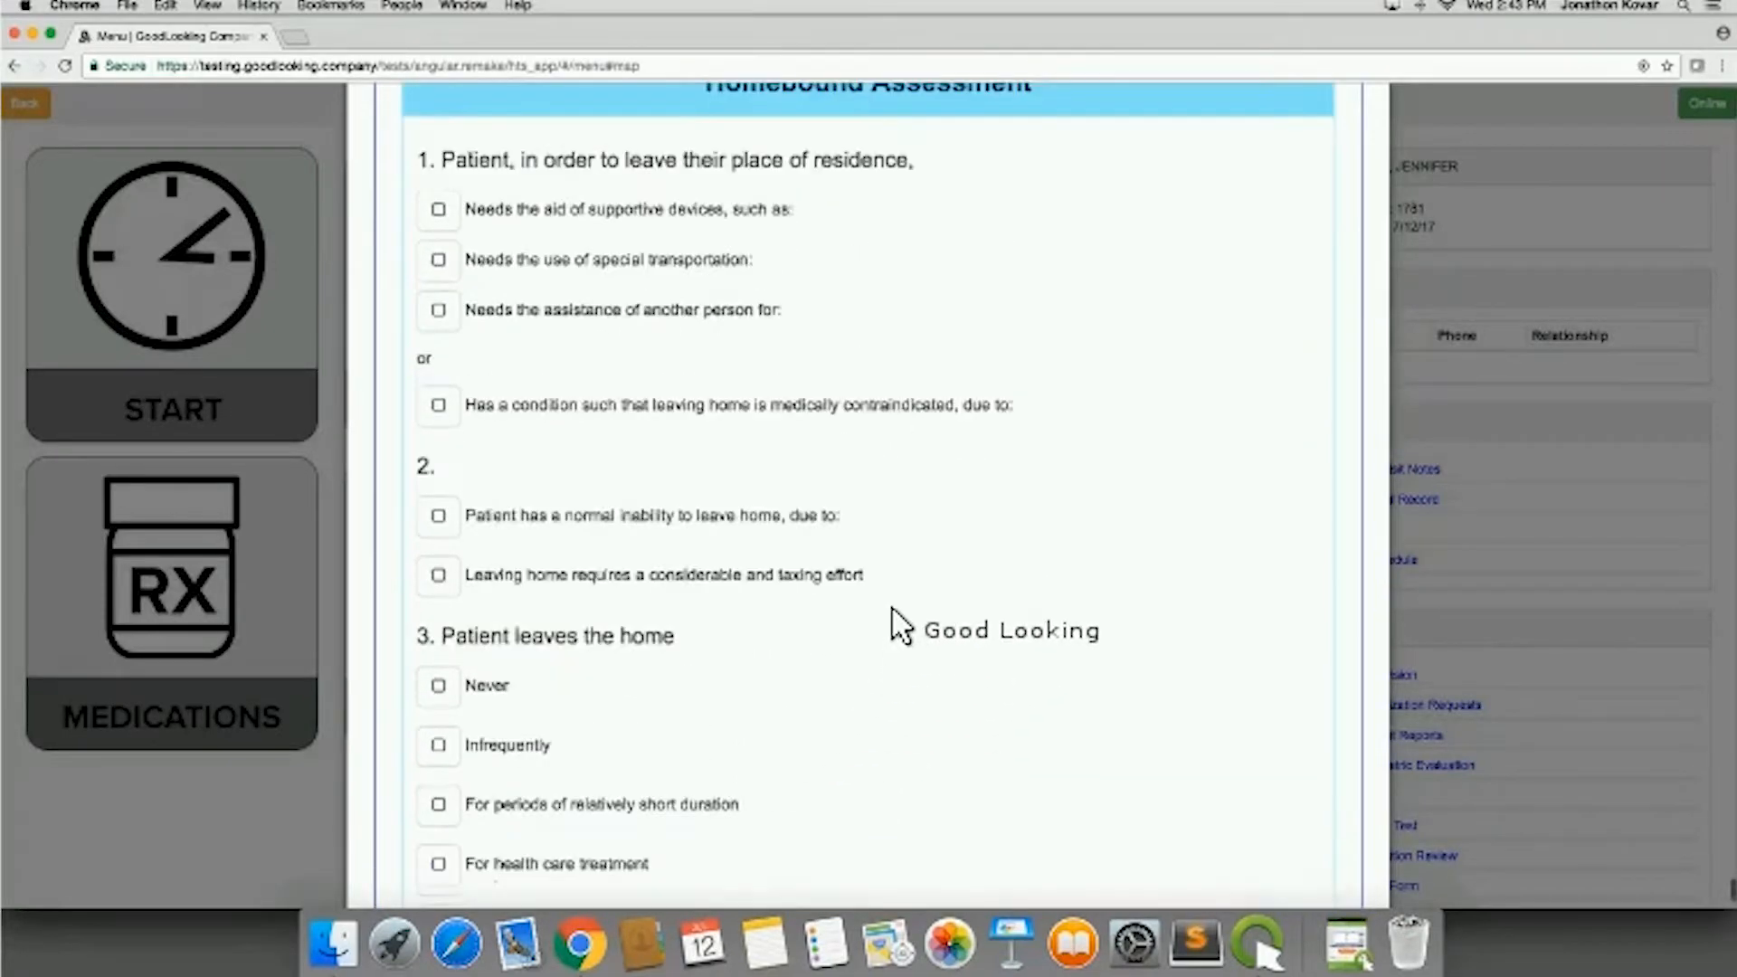
scroll(894, 625, "up", 1)
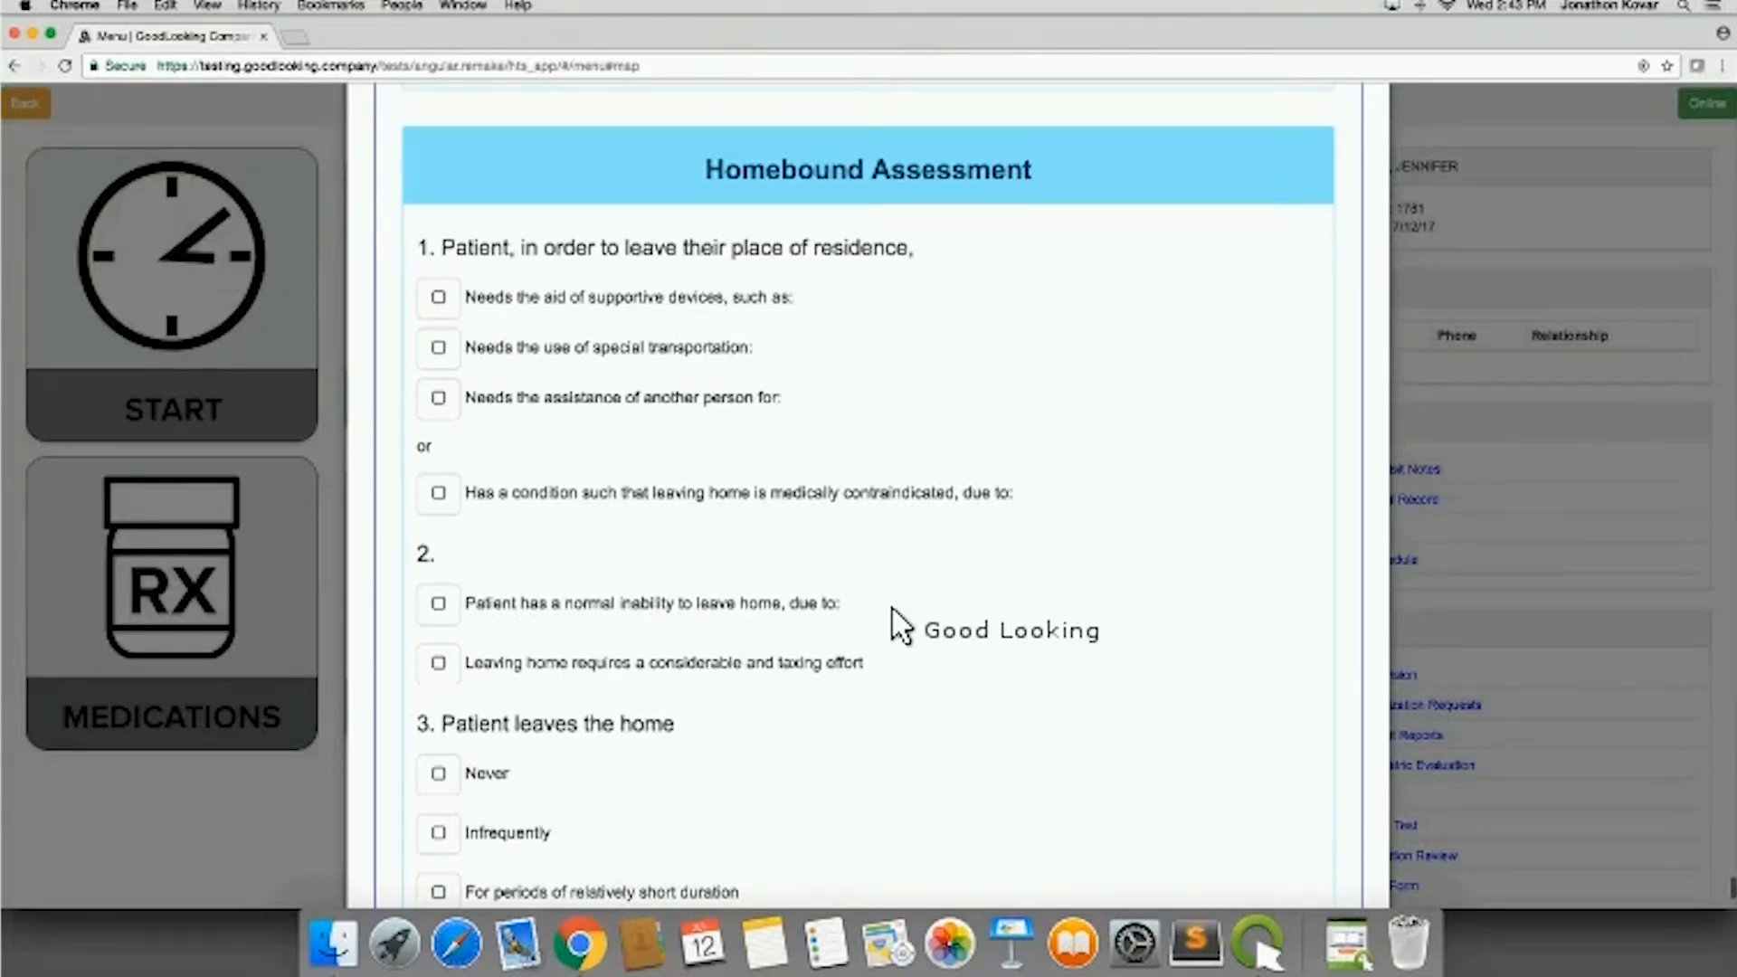
scroll(893, 624, "down", 2)
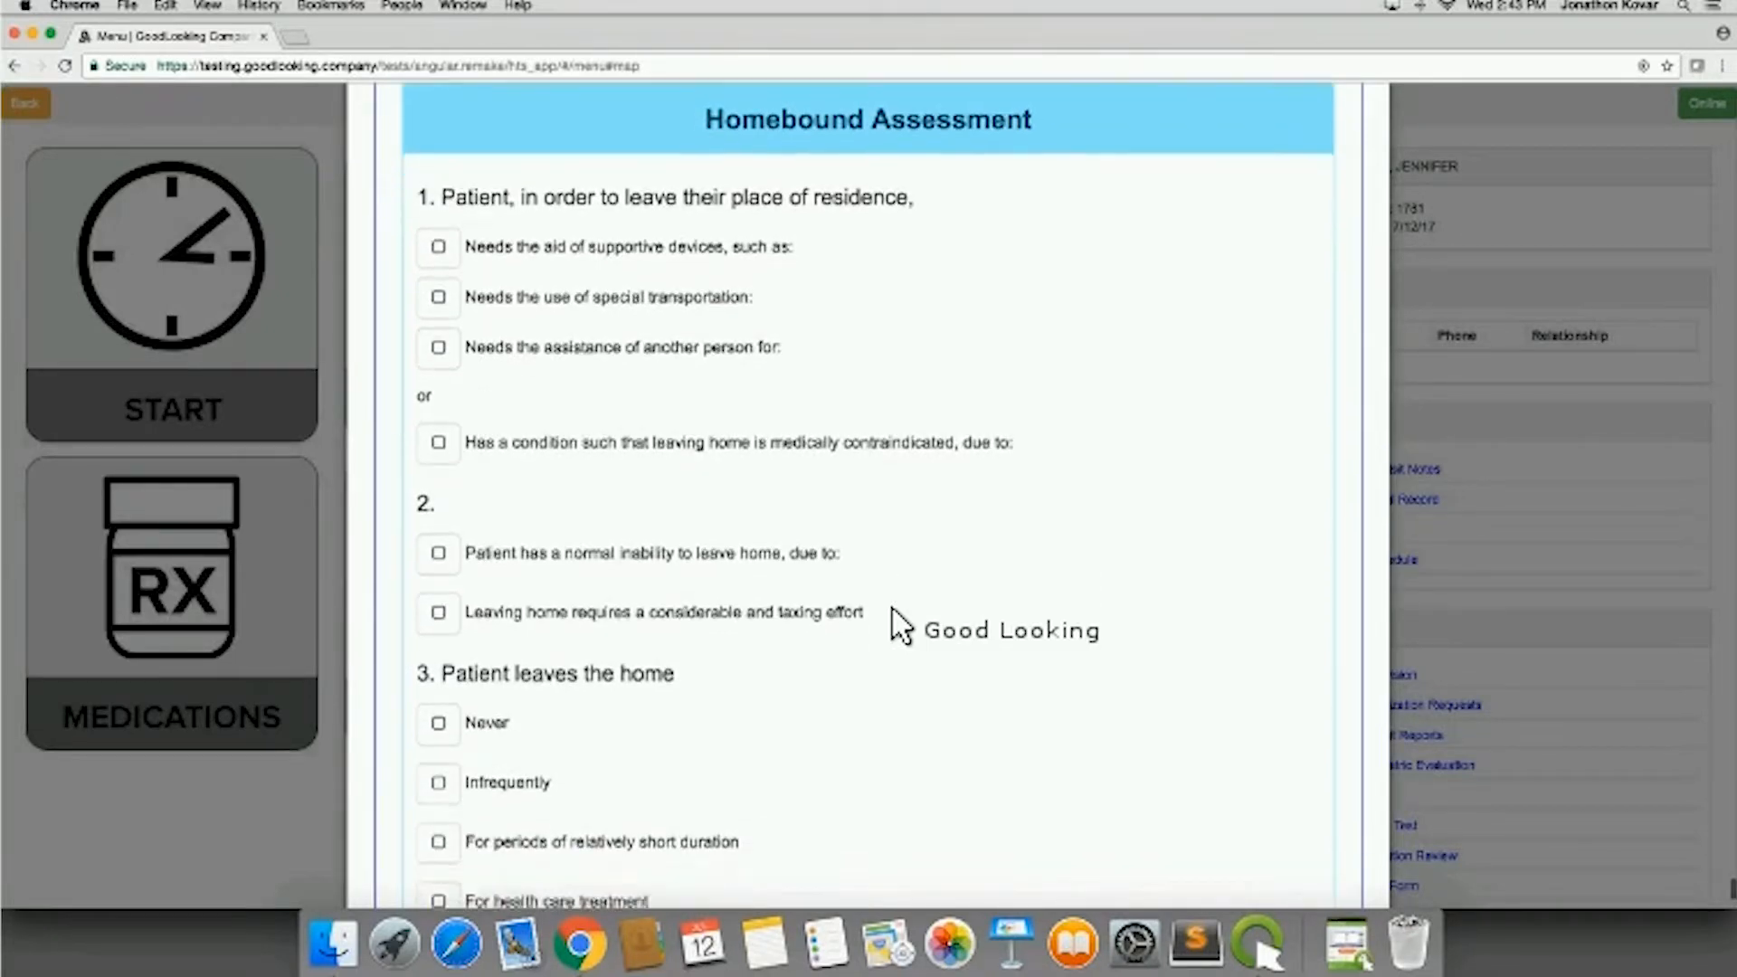
scroll(892, 621, "up", 1)
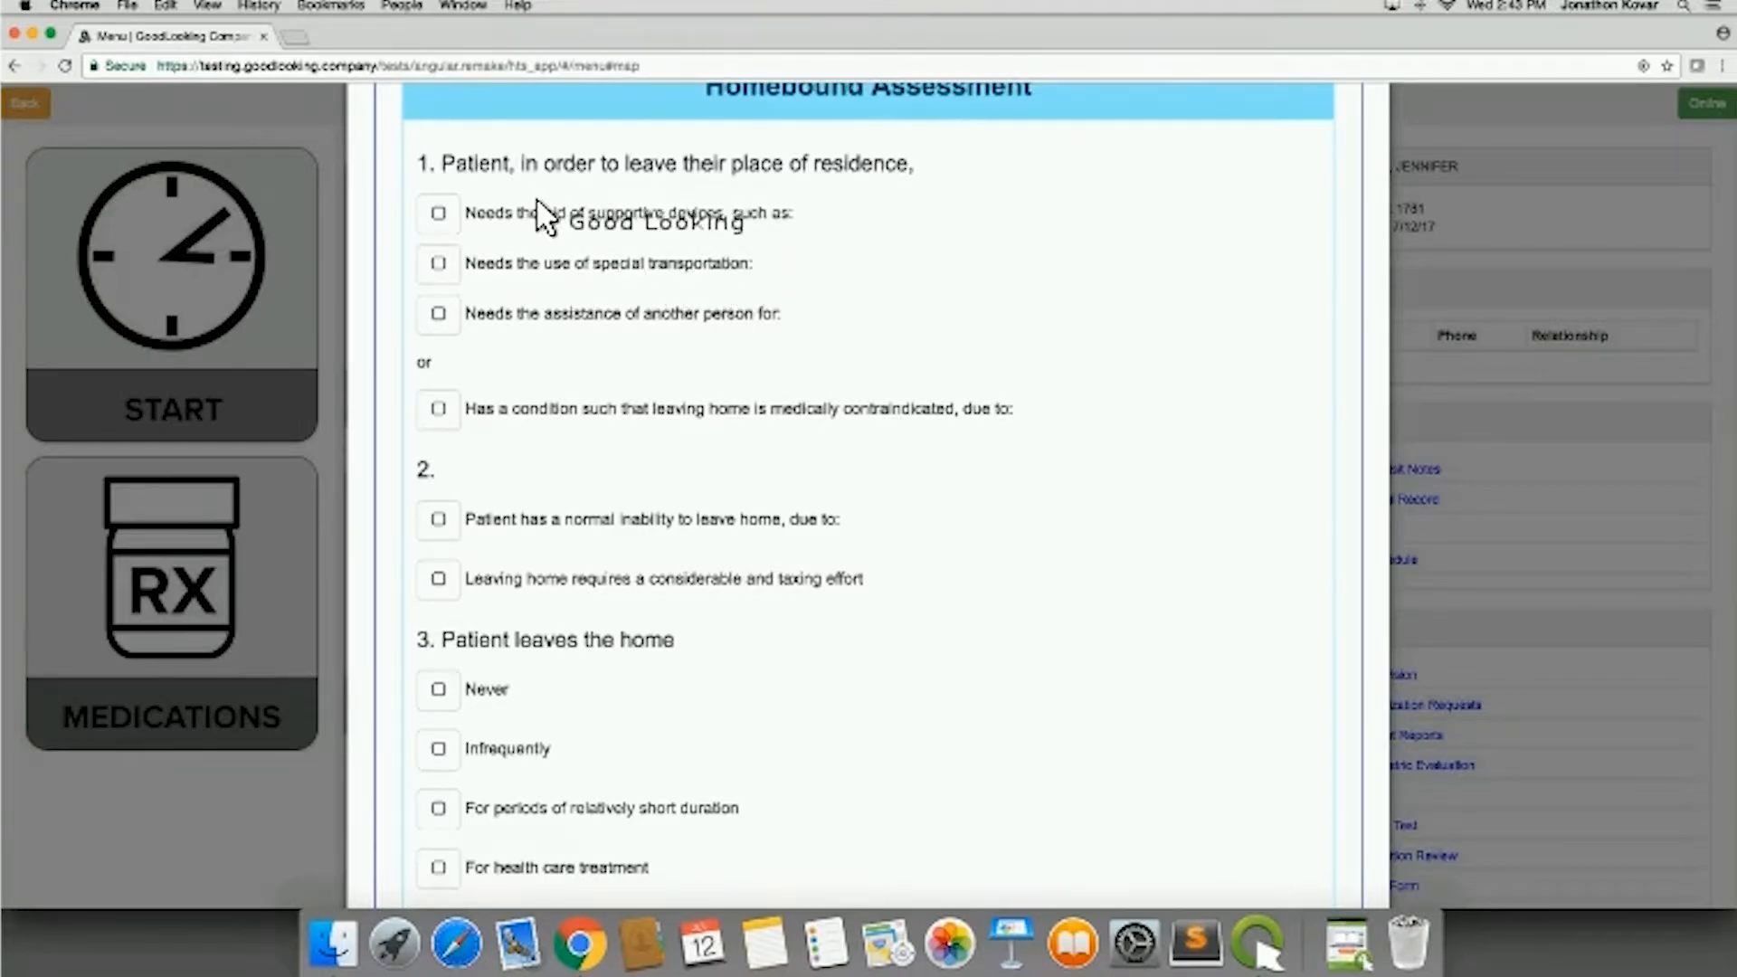
Step: Mark in the Homebound Assessment that the patient needs the aid of supportive devices, choosing Wheelchairs and Other
left_click(447, 226)
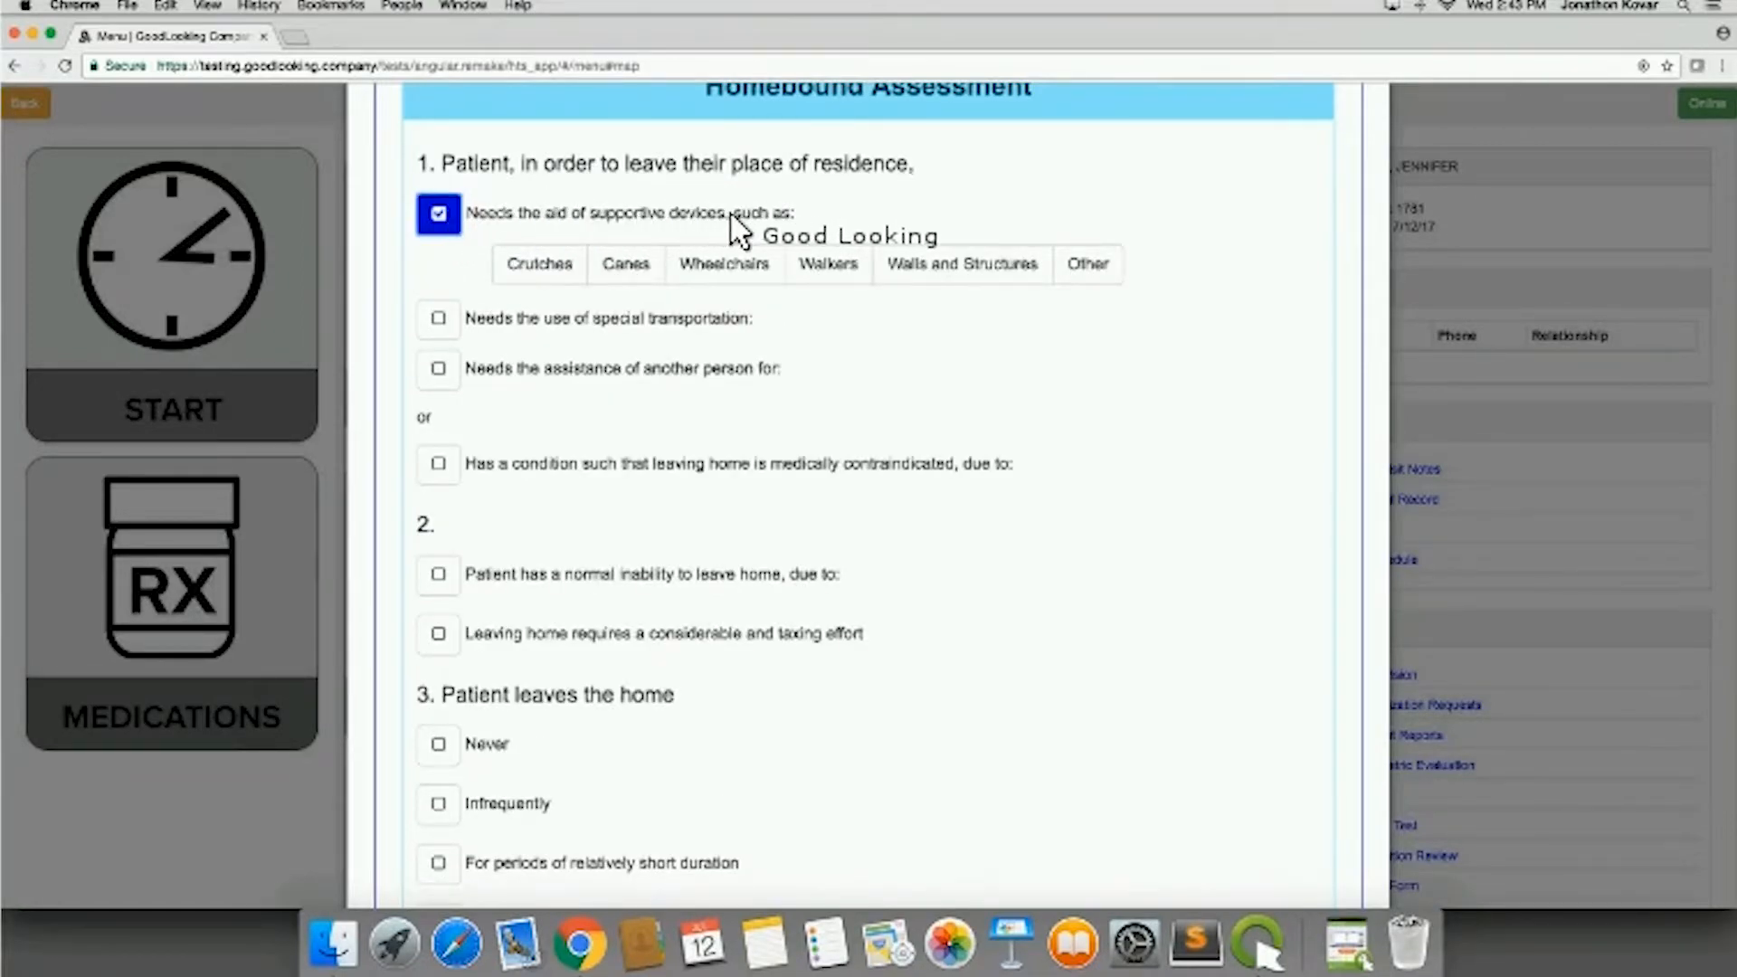
left_click(729, 267)
left_click(1086, 275)
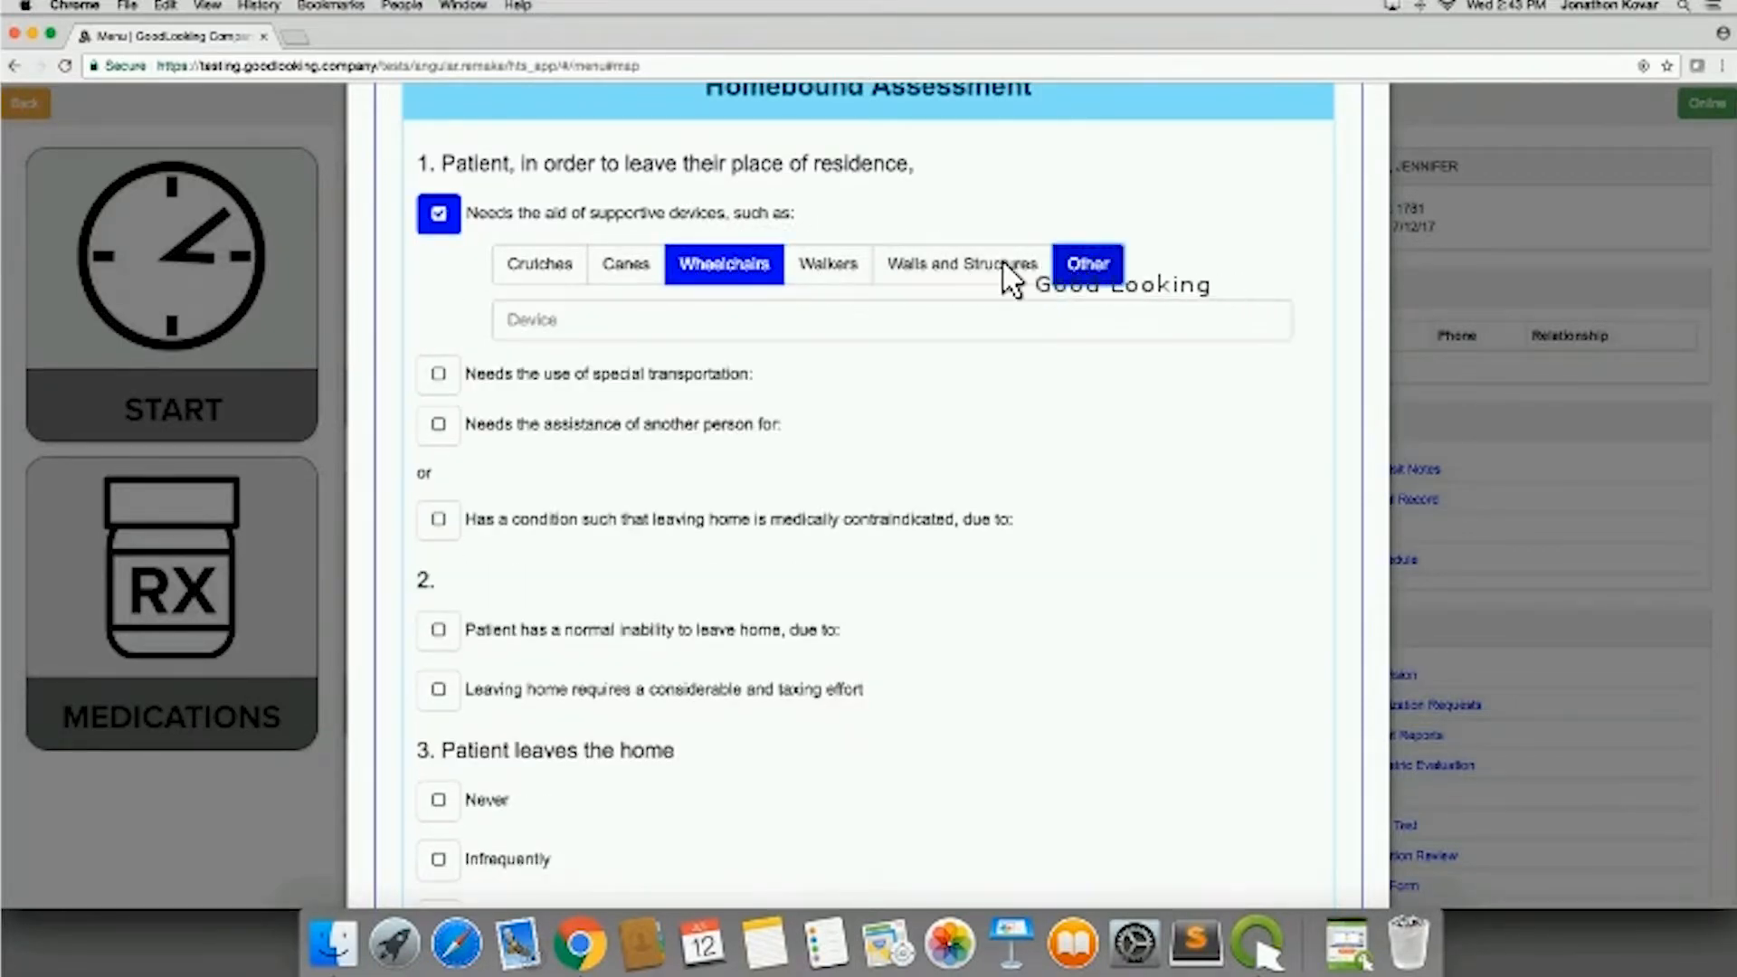
Step: Mark the need for special transportation and for the assistance of another person, choosing Safety and Transportation as the assistance reasons
left_click(438, 374)
left_click(441, 425)
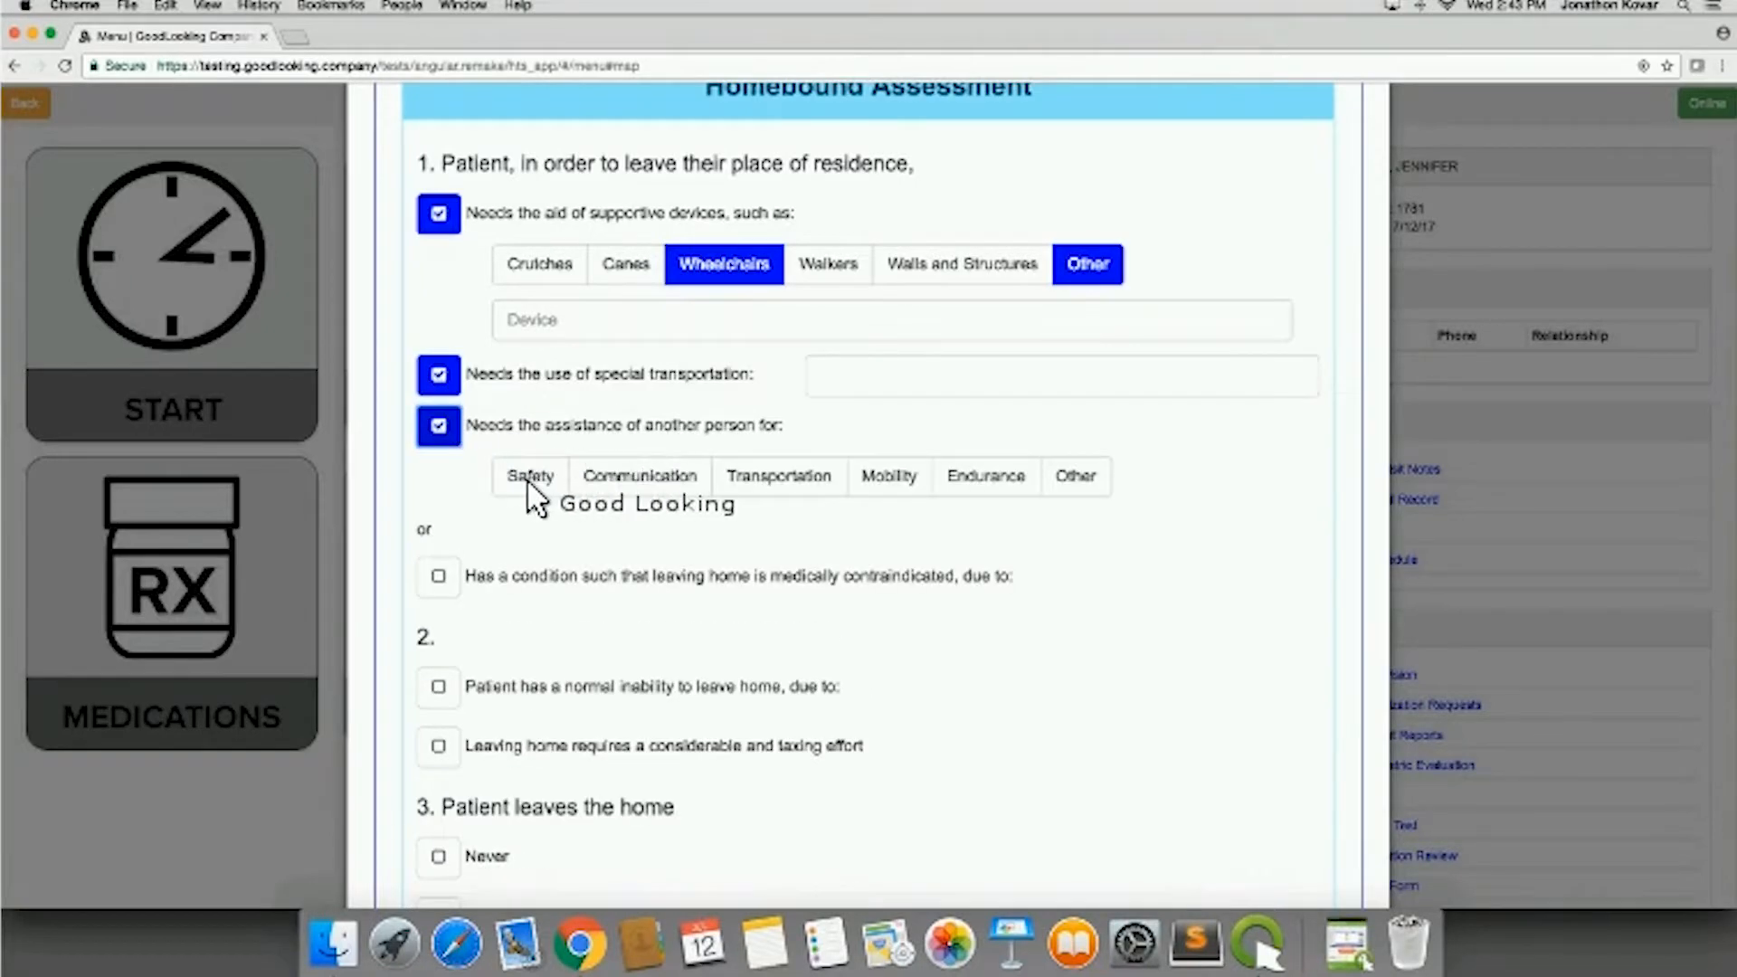
left_click(531, 477)
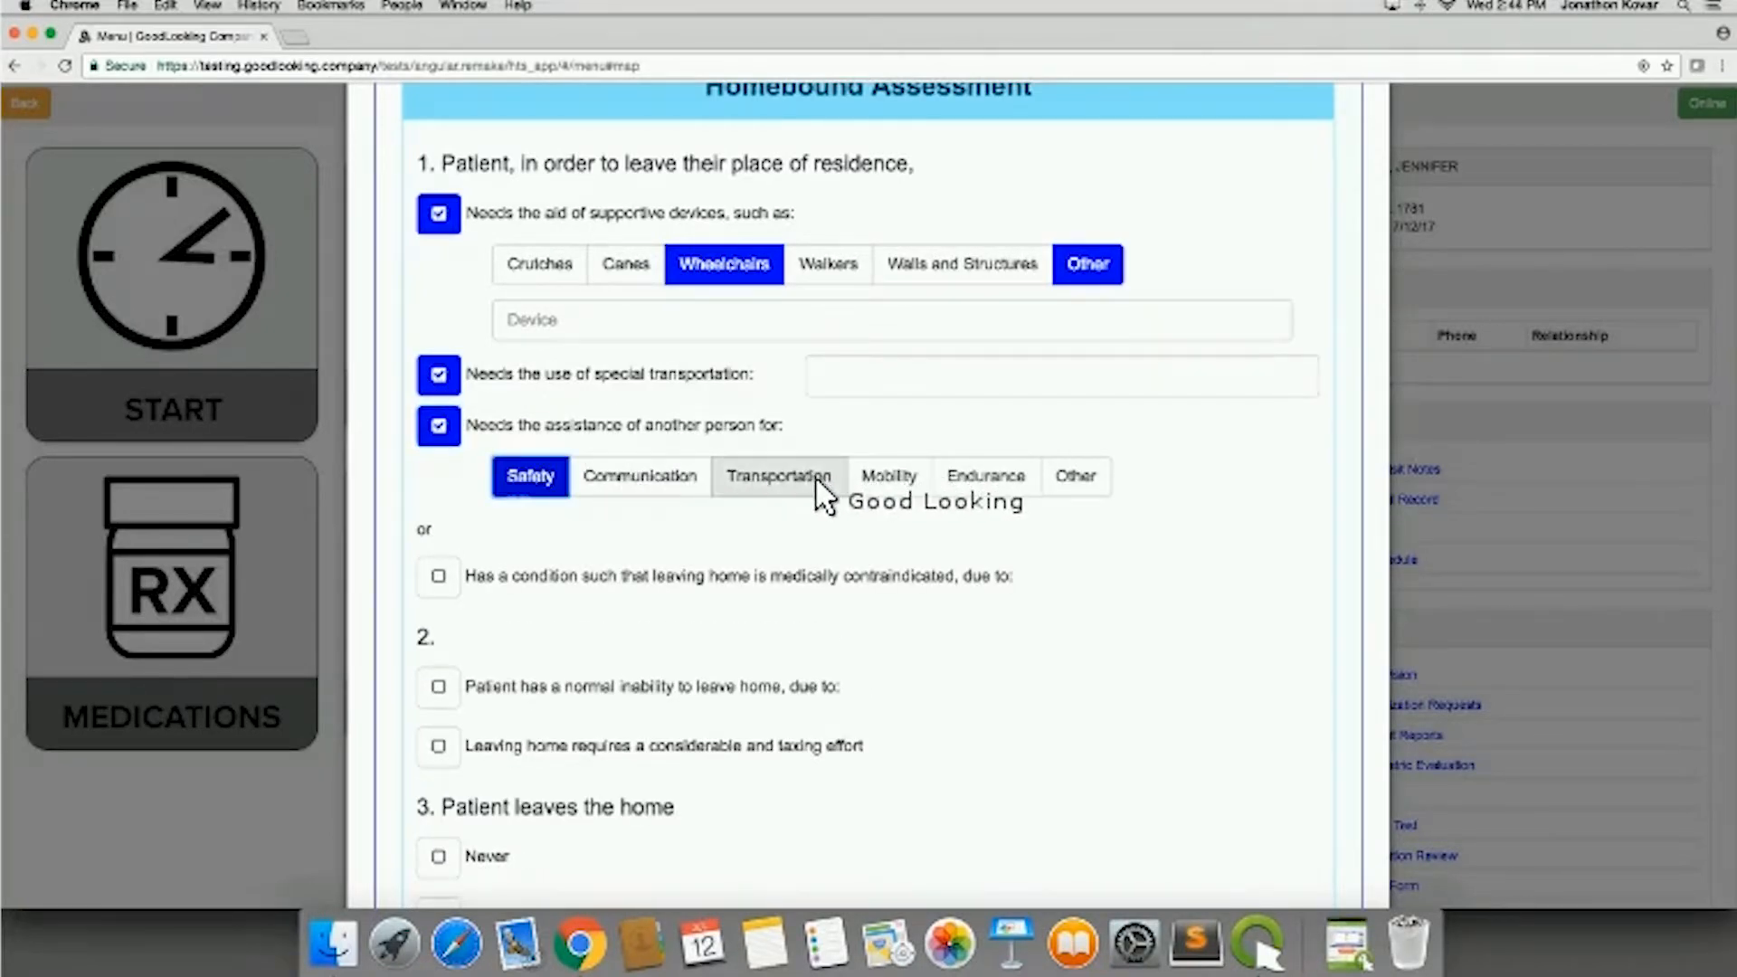
left_click(812, 477)
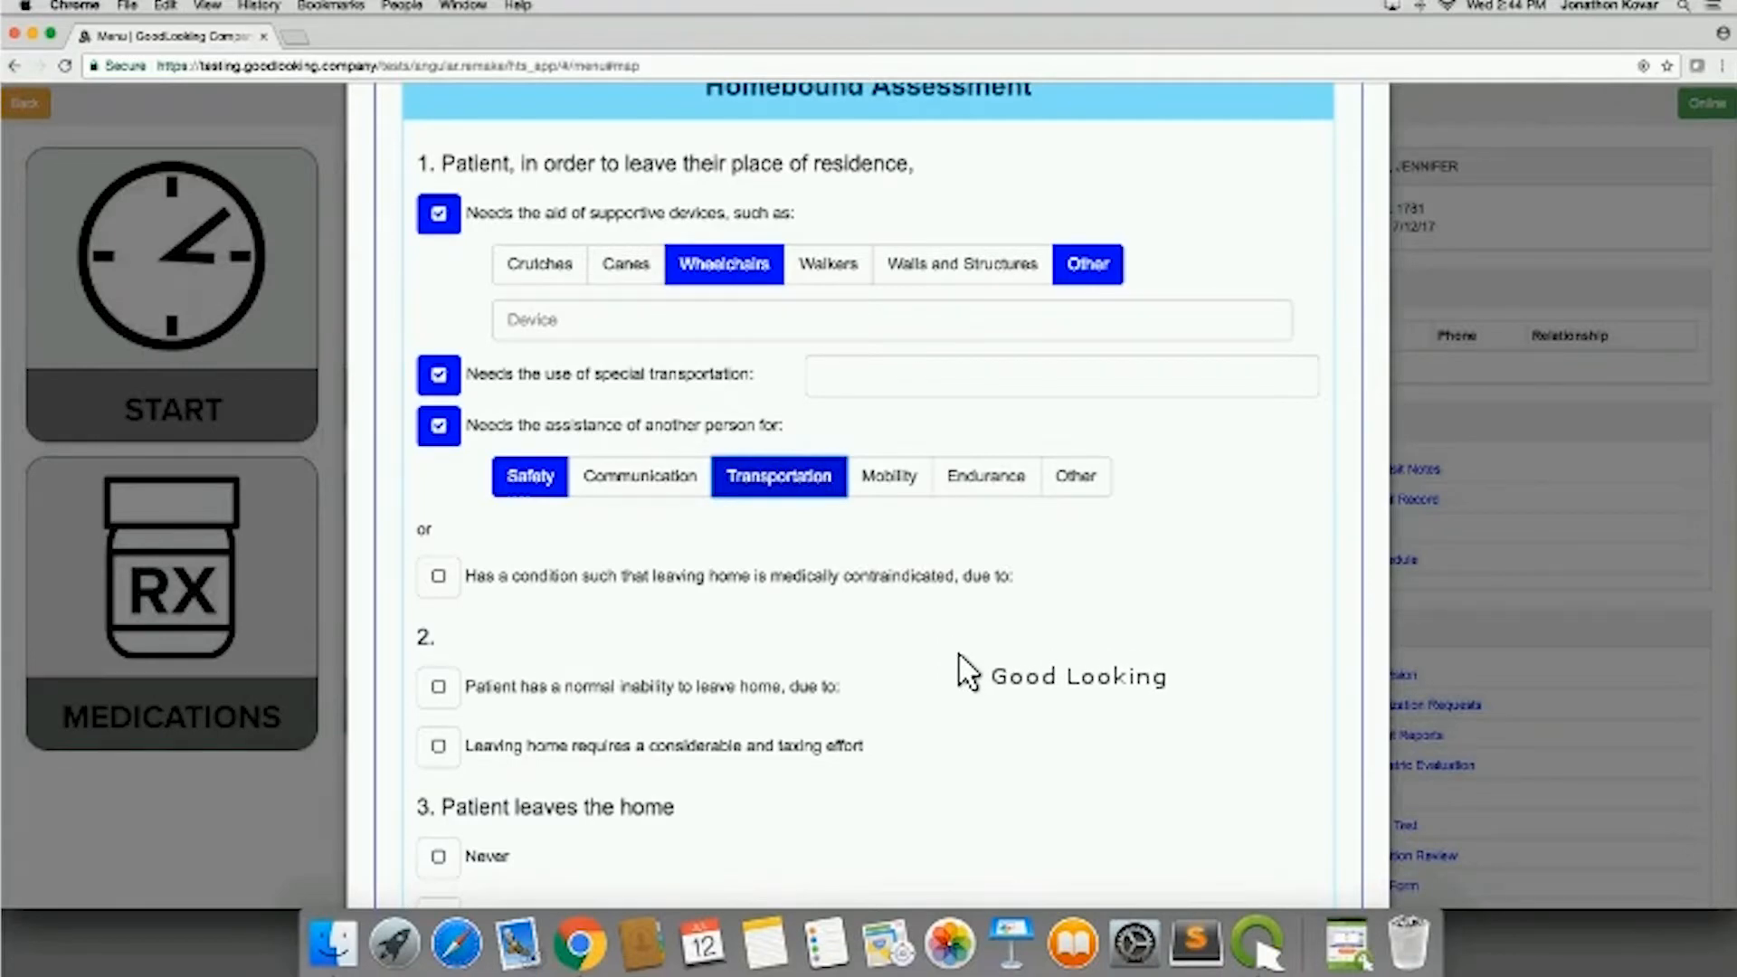
Step: Try the Infrequently and relatively short duration answers for how the patient leaves the home, and clear them again
scroll(966, 669, "down", 5)
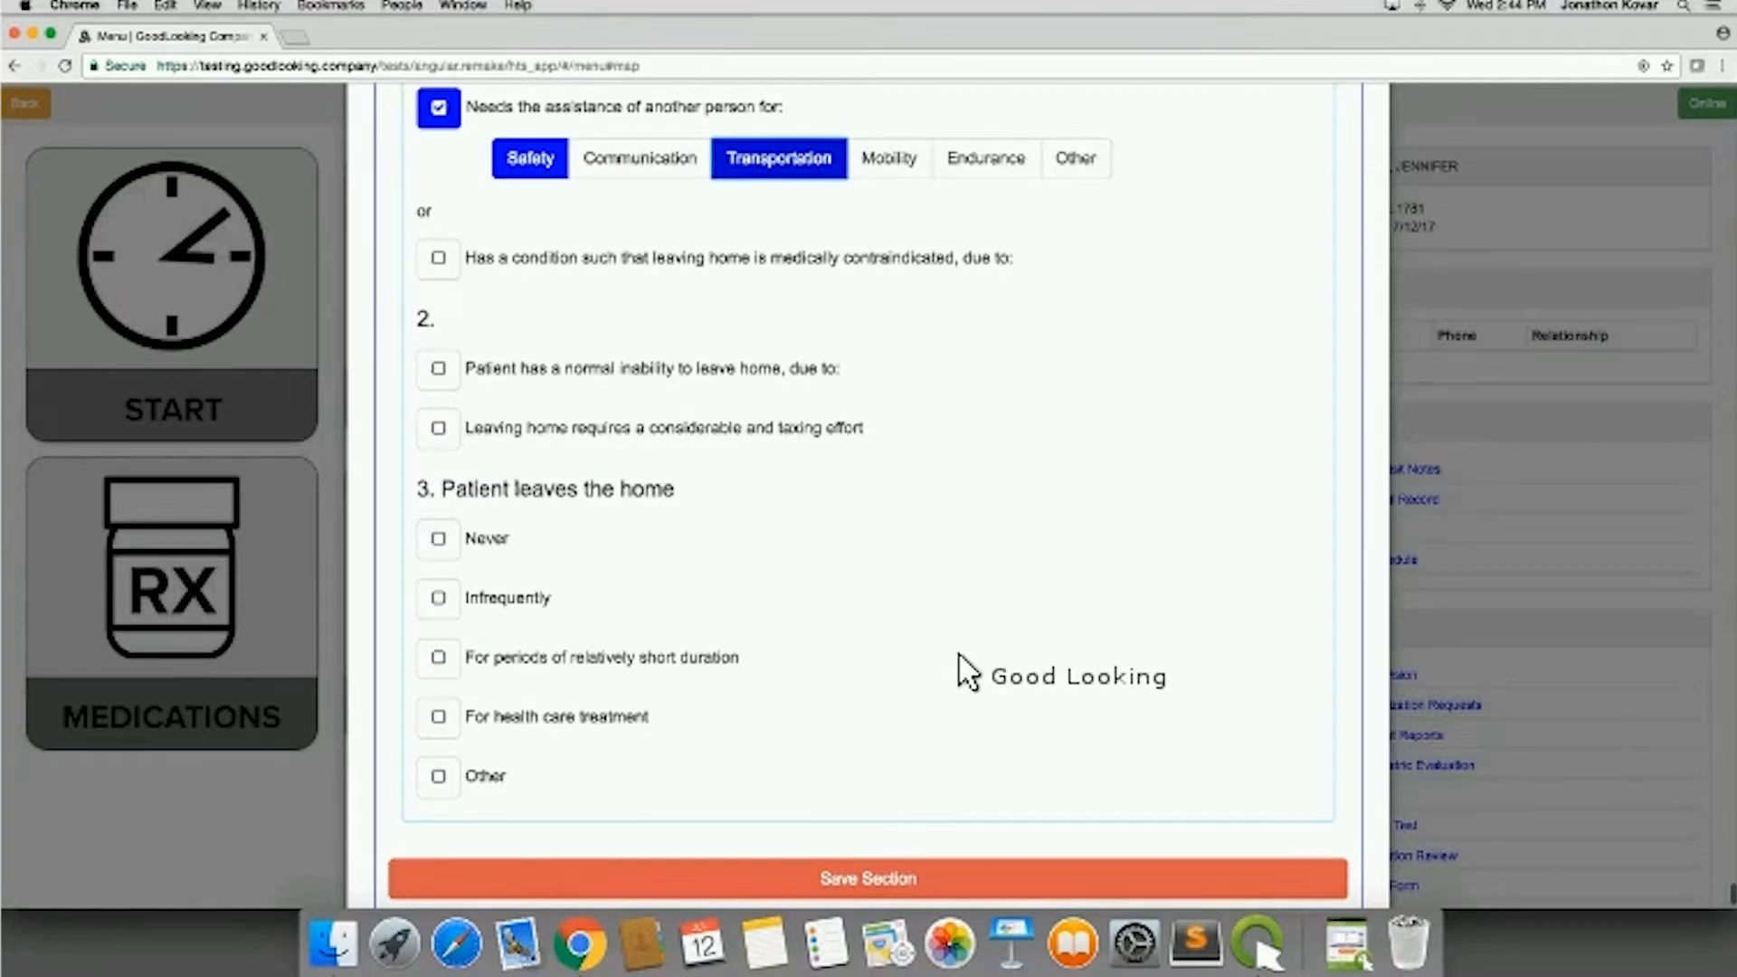
scroll(967, 671, "down", 2)
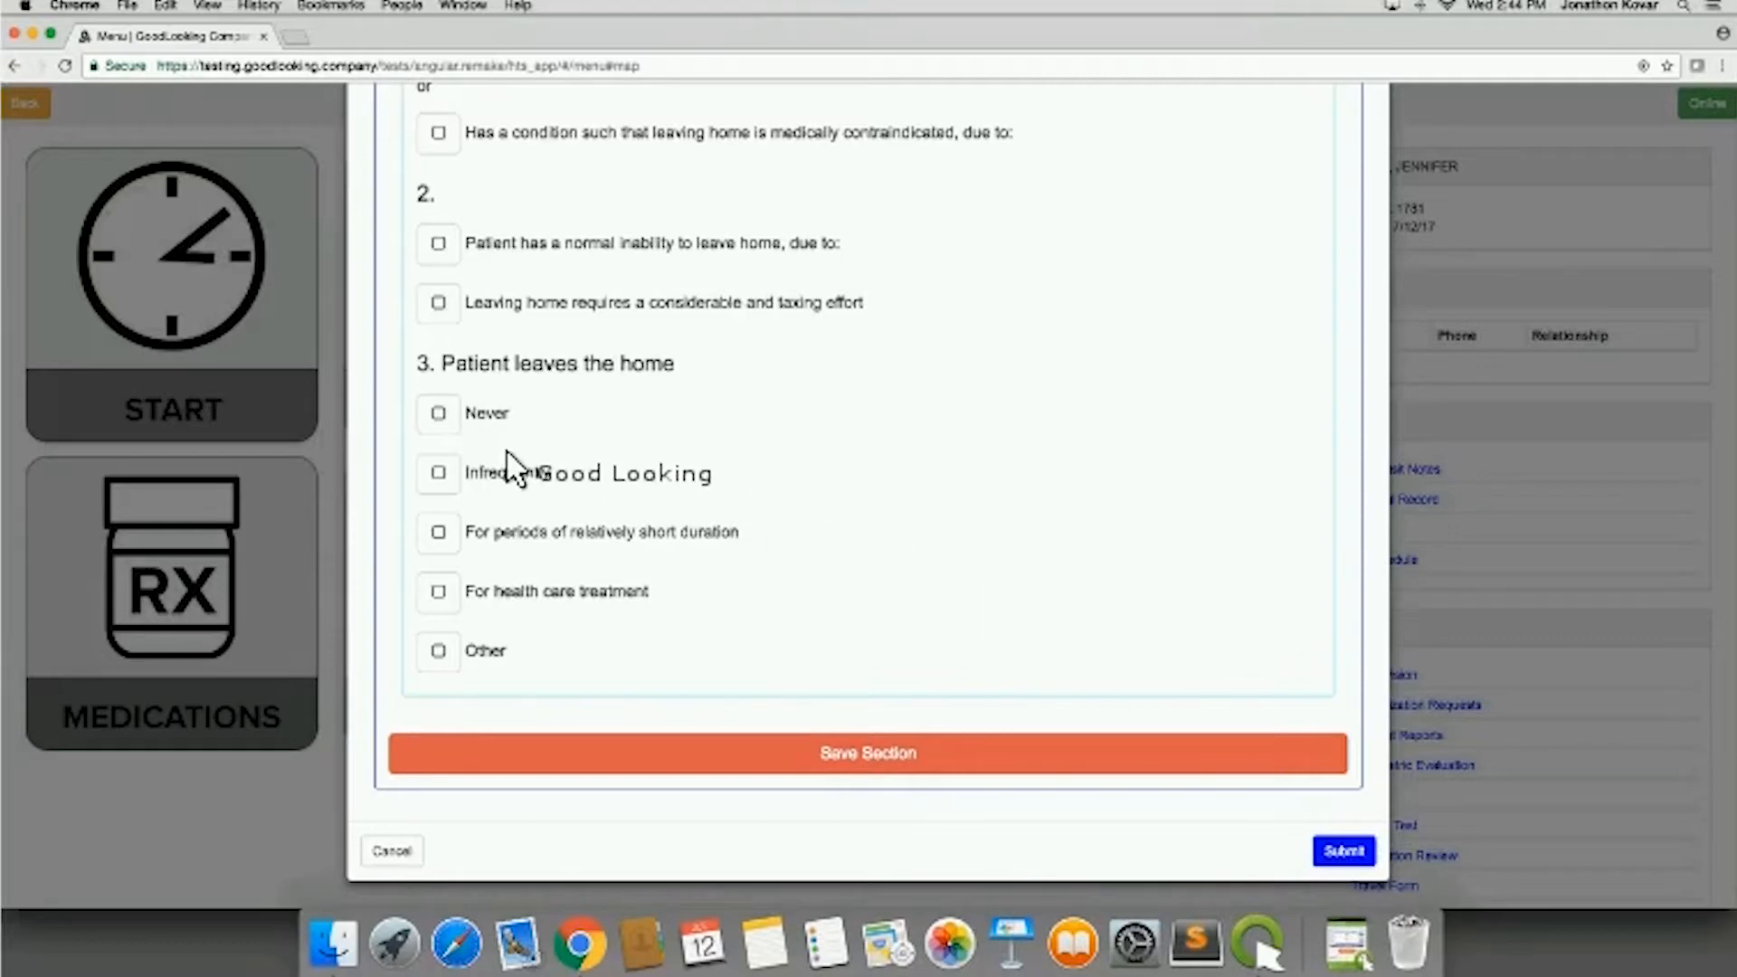
left_click(435, 475)
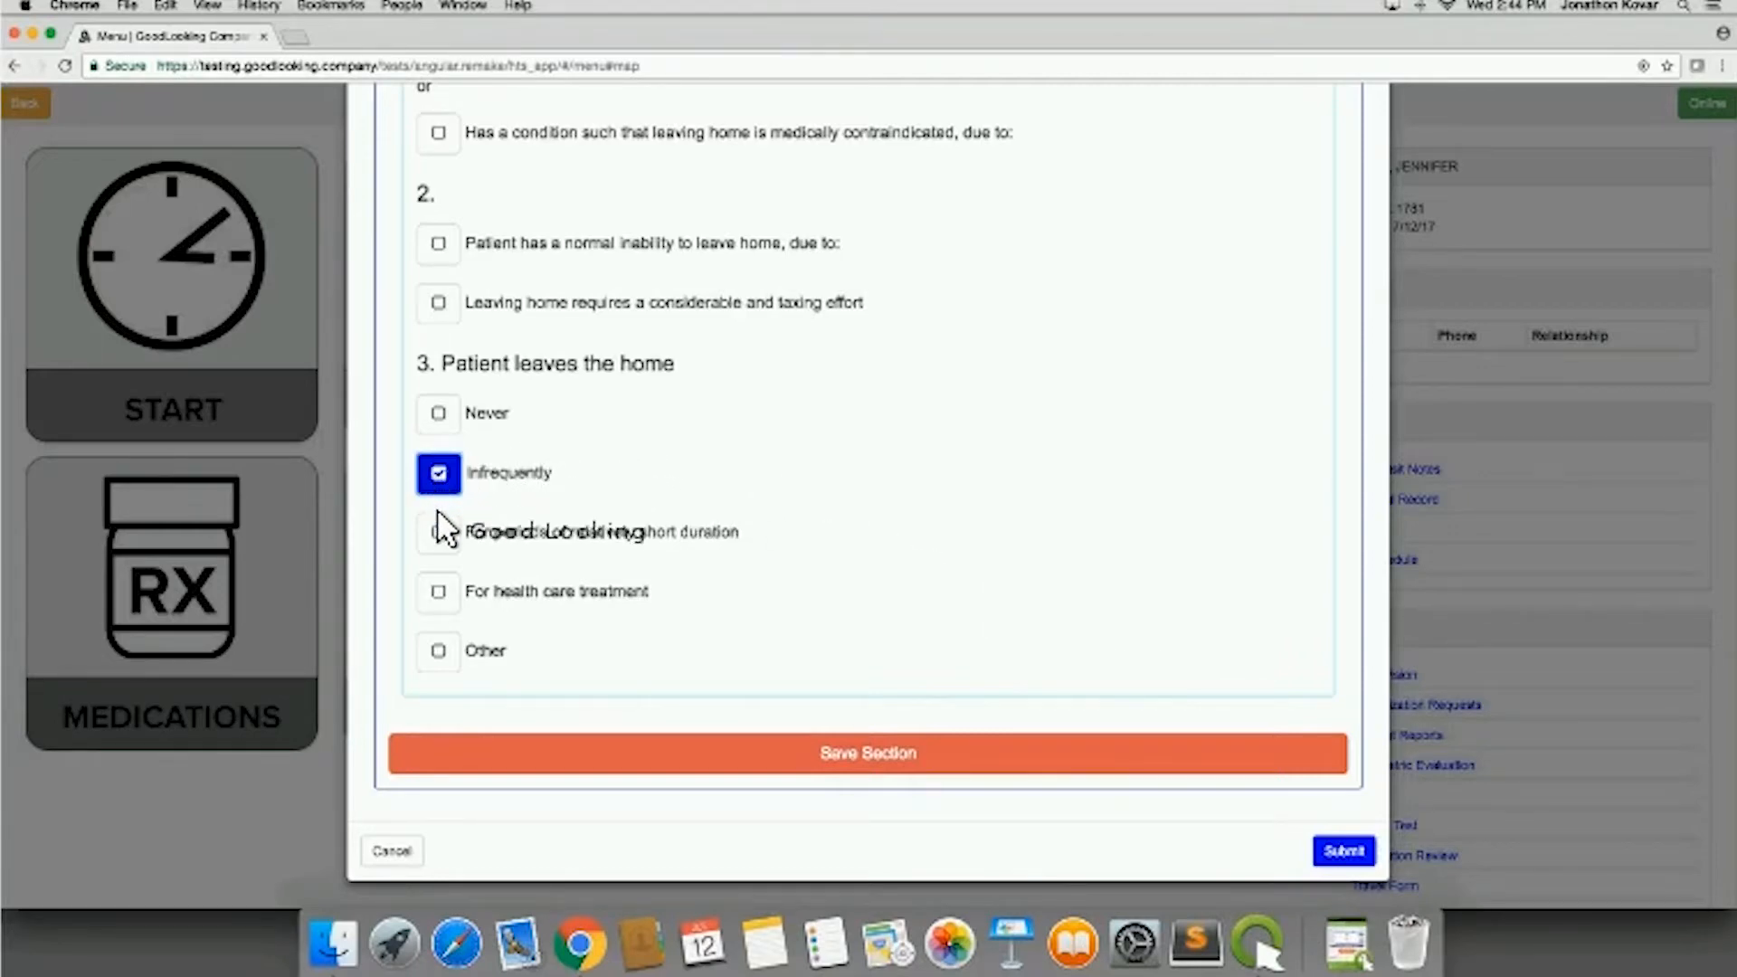
left_click(440, 533)
left_click(439, 533)
left_click(438, 474)
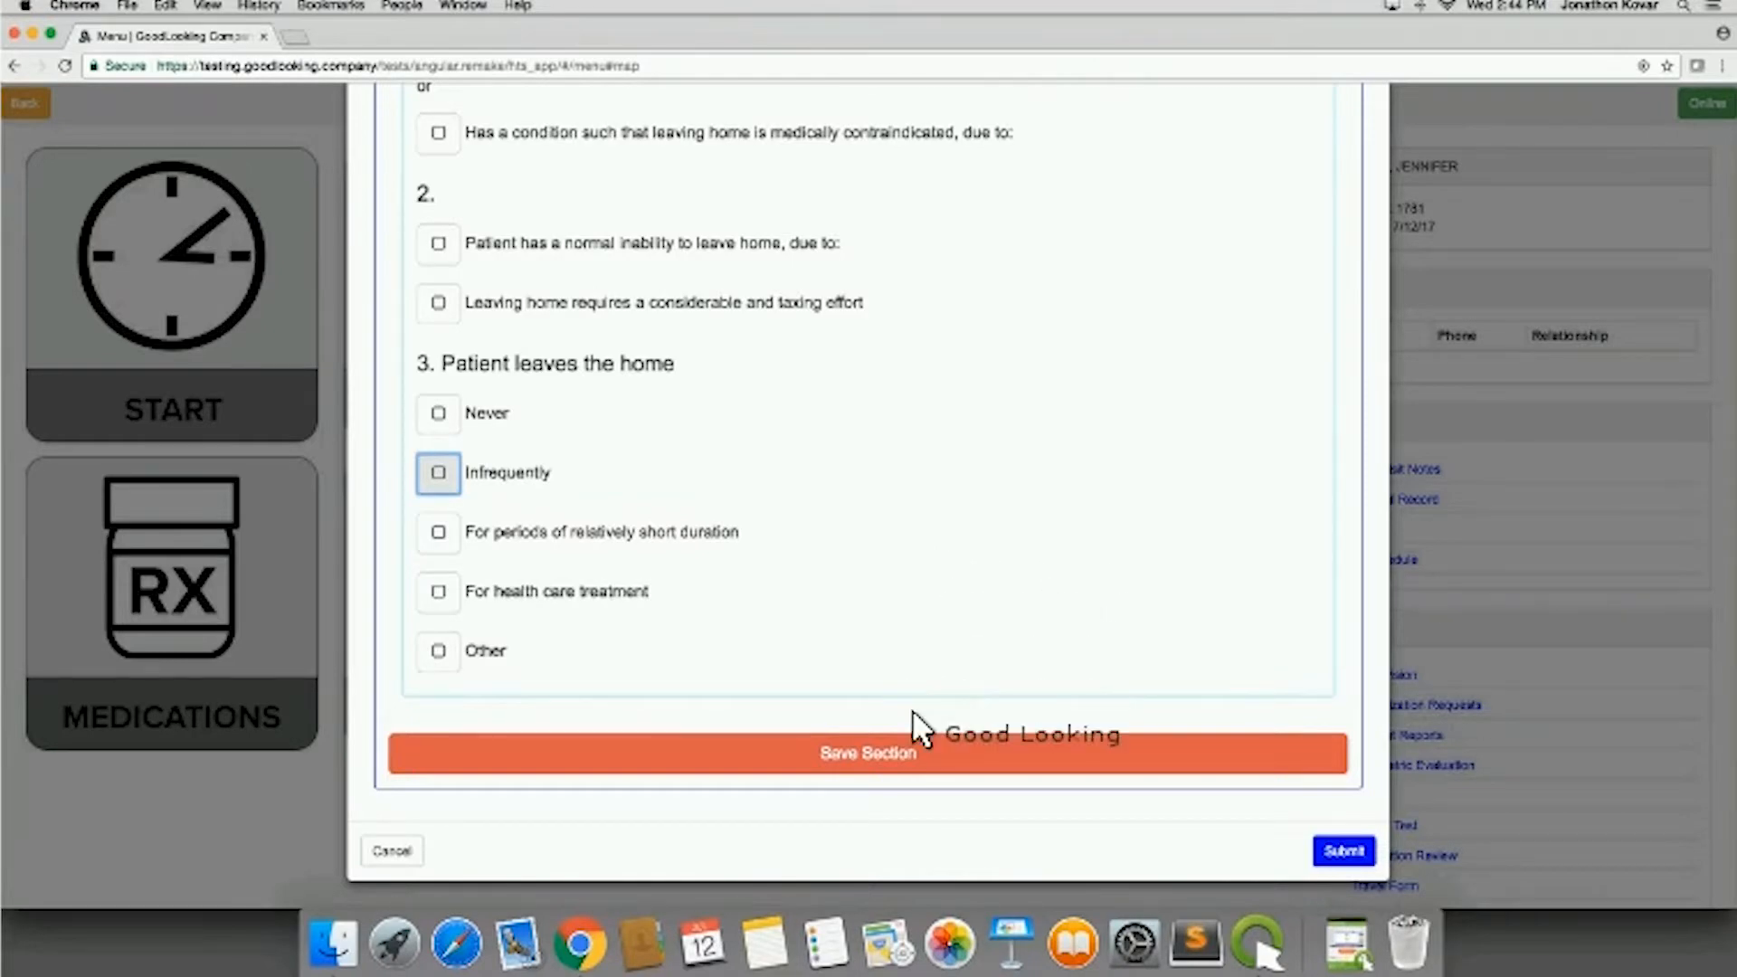
Step: Save the Risk Assessment section and close the assessment form without submitting it
left_click(902, 755)
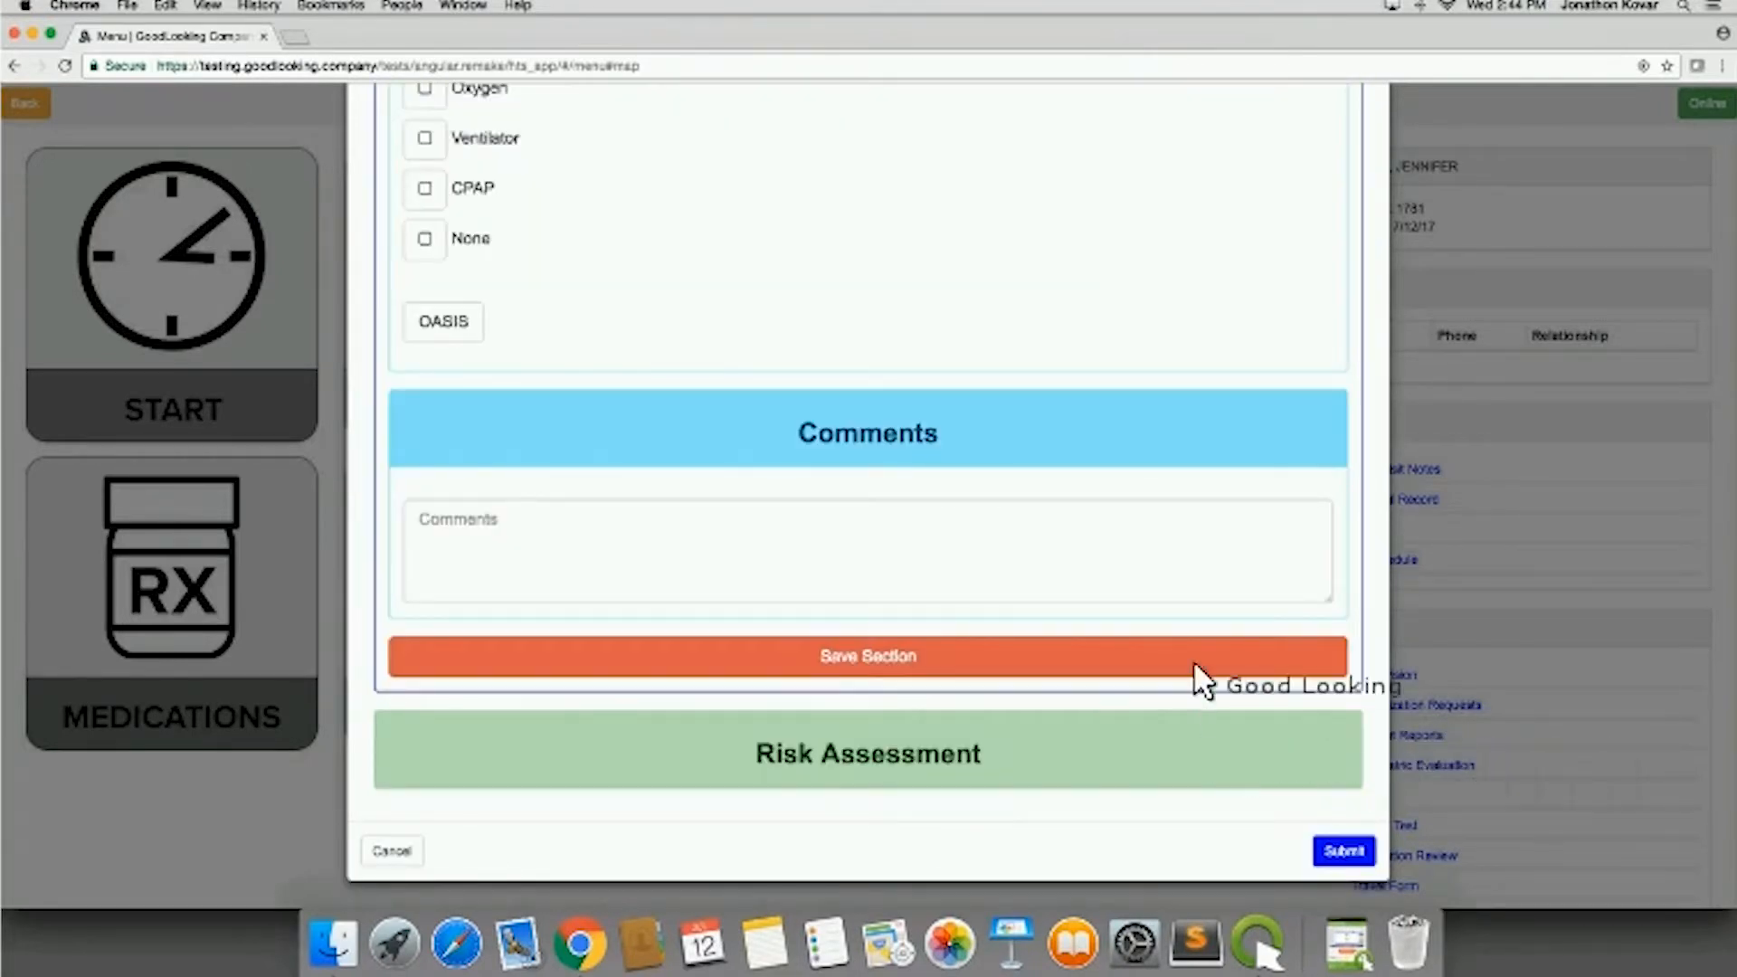
left_click(395, 853)
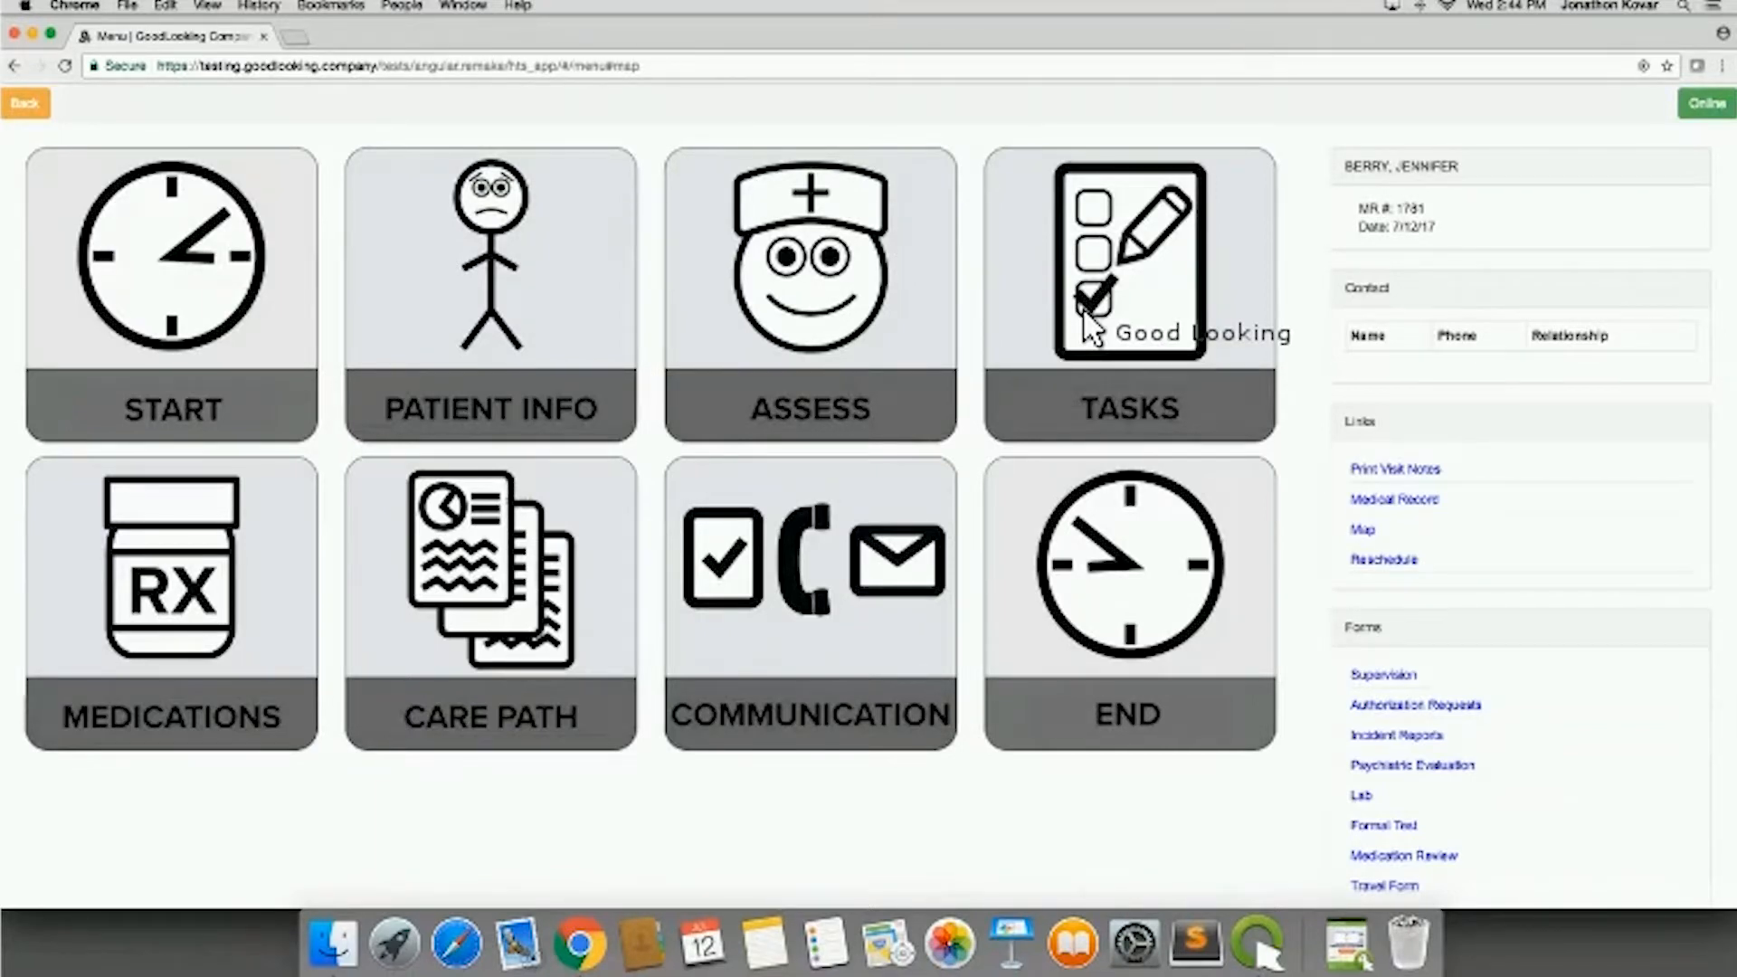
Step: Review the patient's task list for the visit and return to the visit menu
left_click(1091, 328)
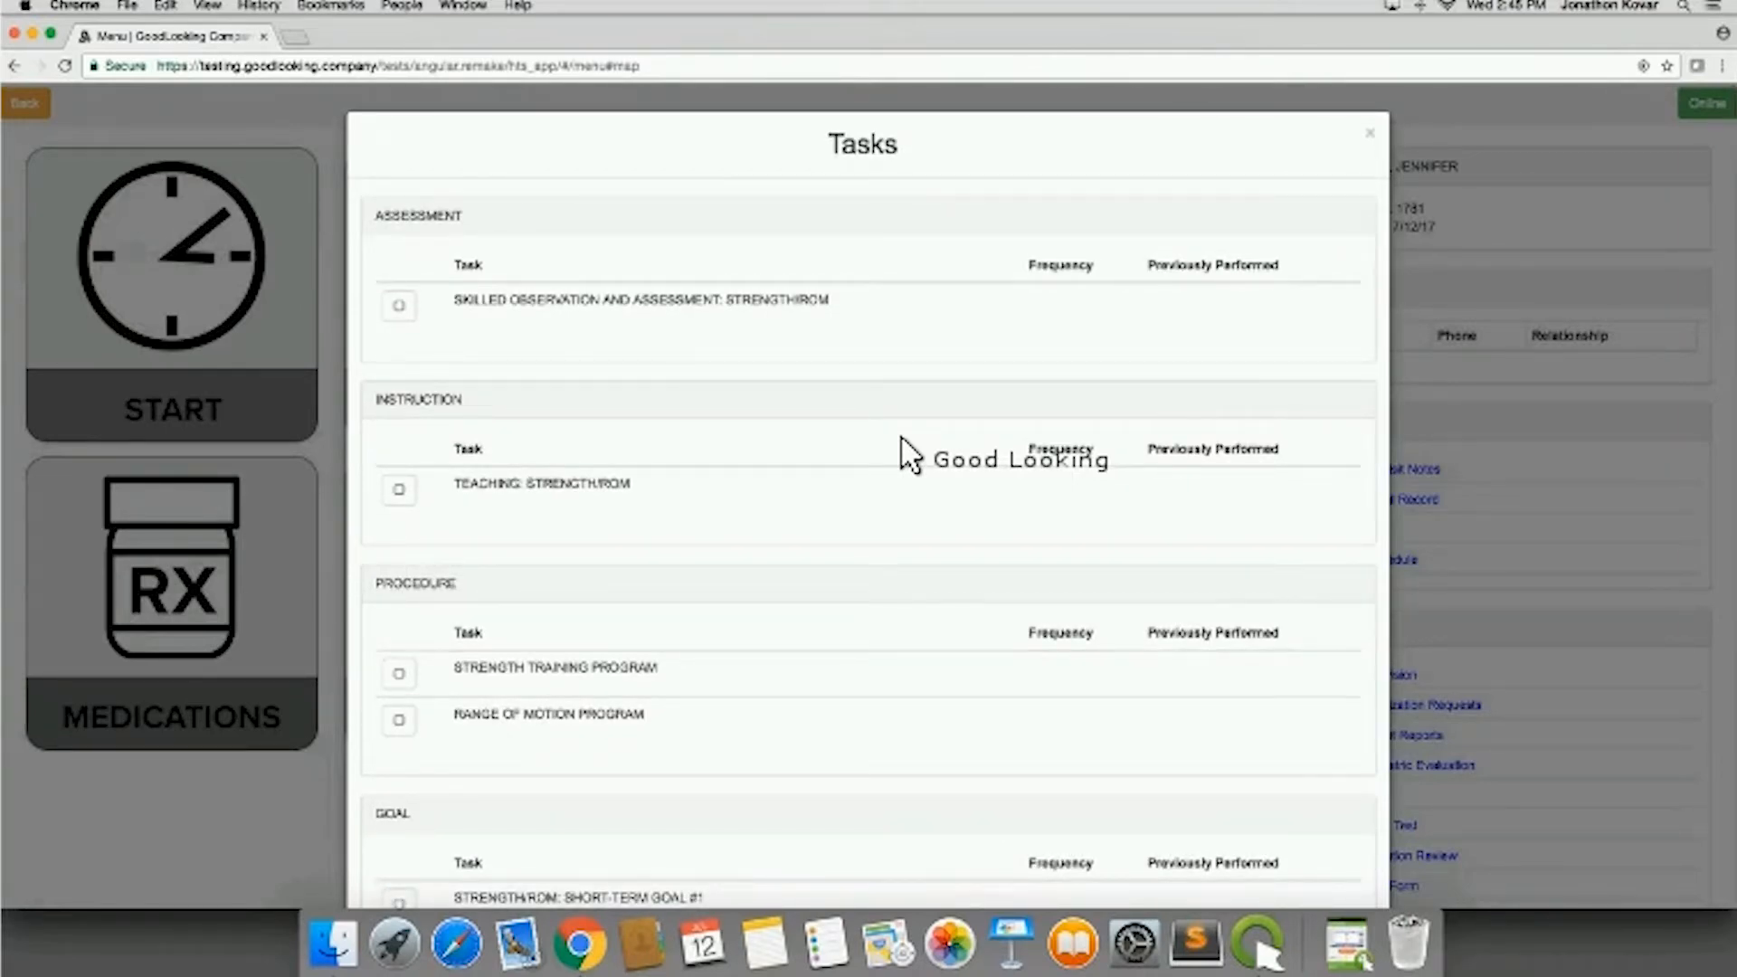
key("Escape")
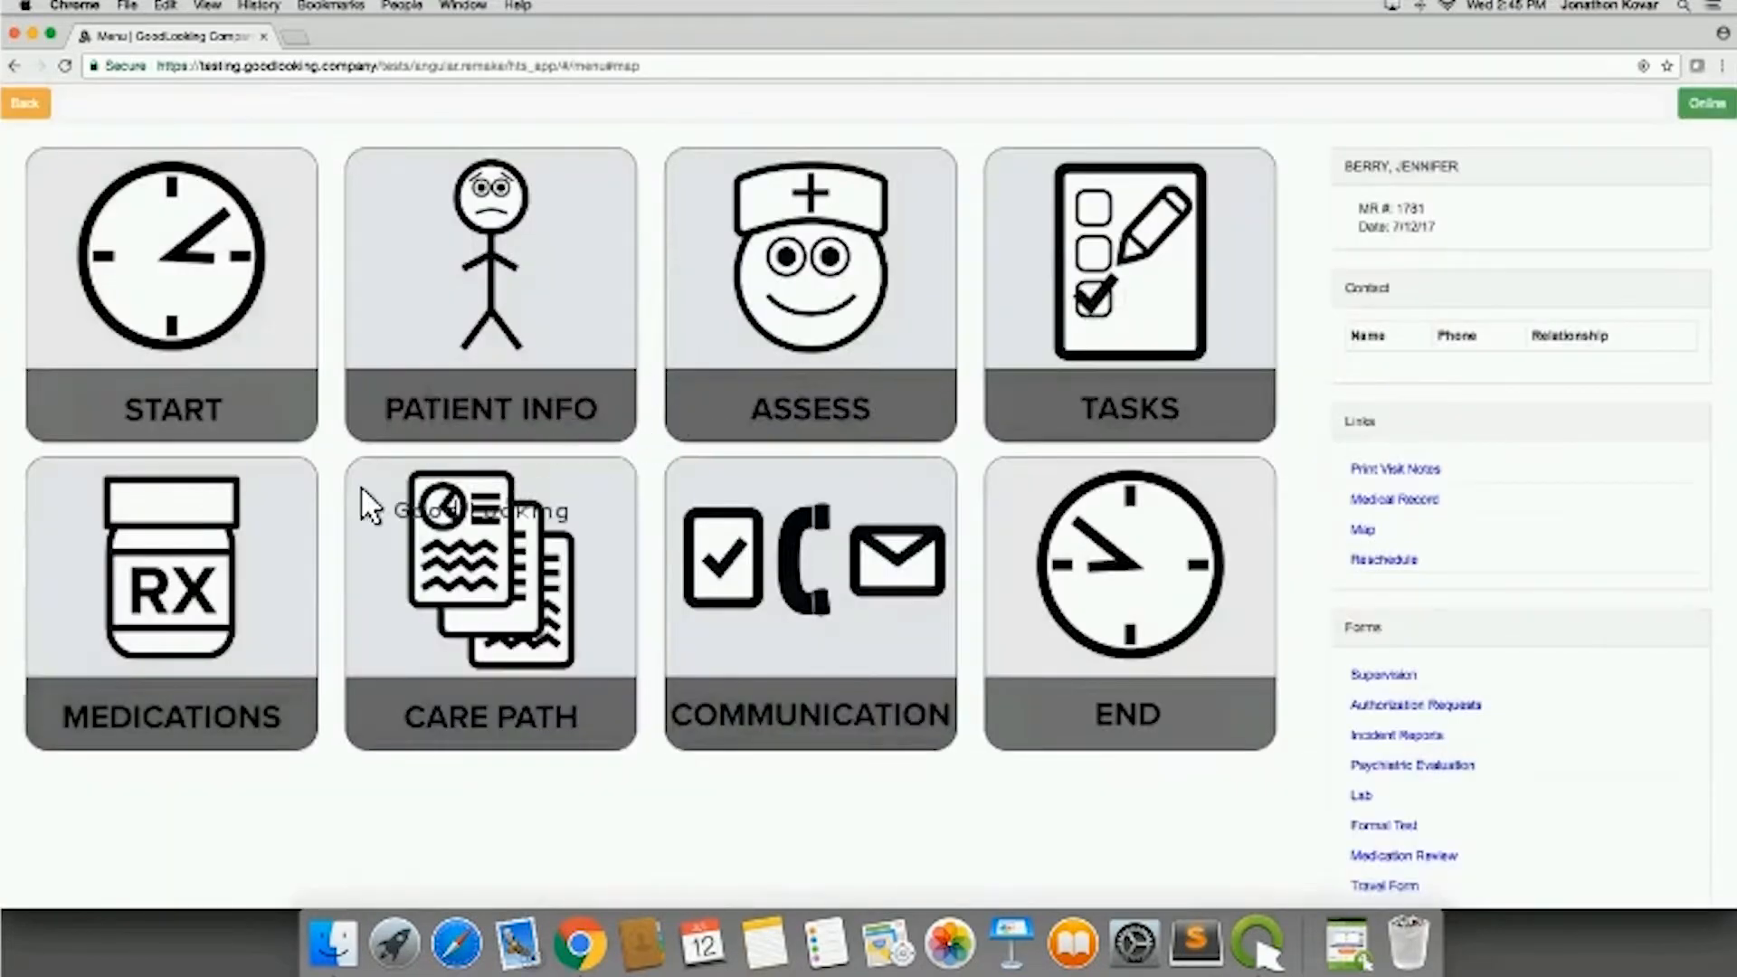
Step: Add aspirin-caffeine as a new entry in the patient's Medication List and set its status to Ongoing
left_click(184, 599)
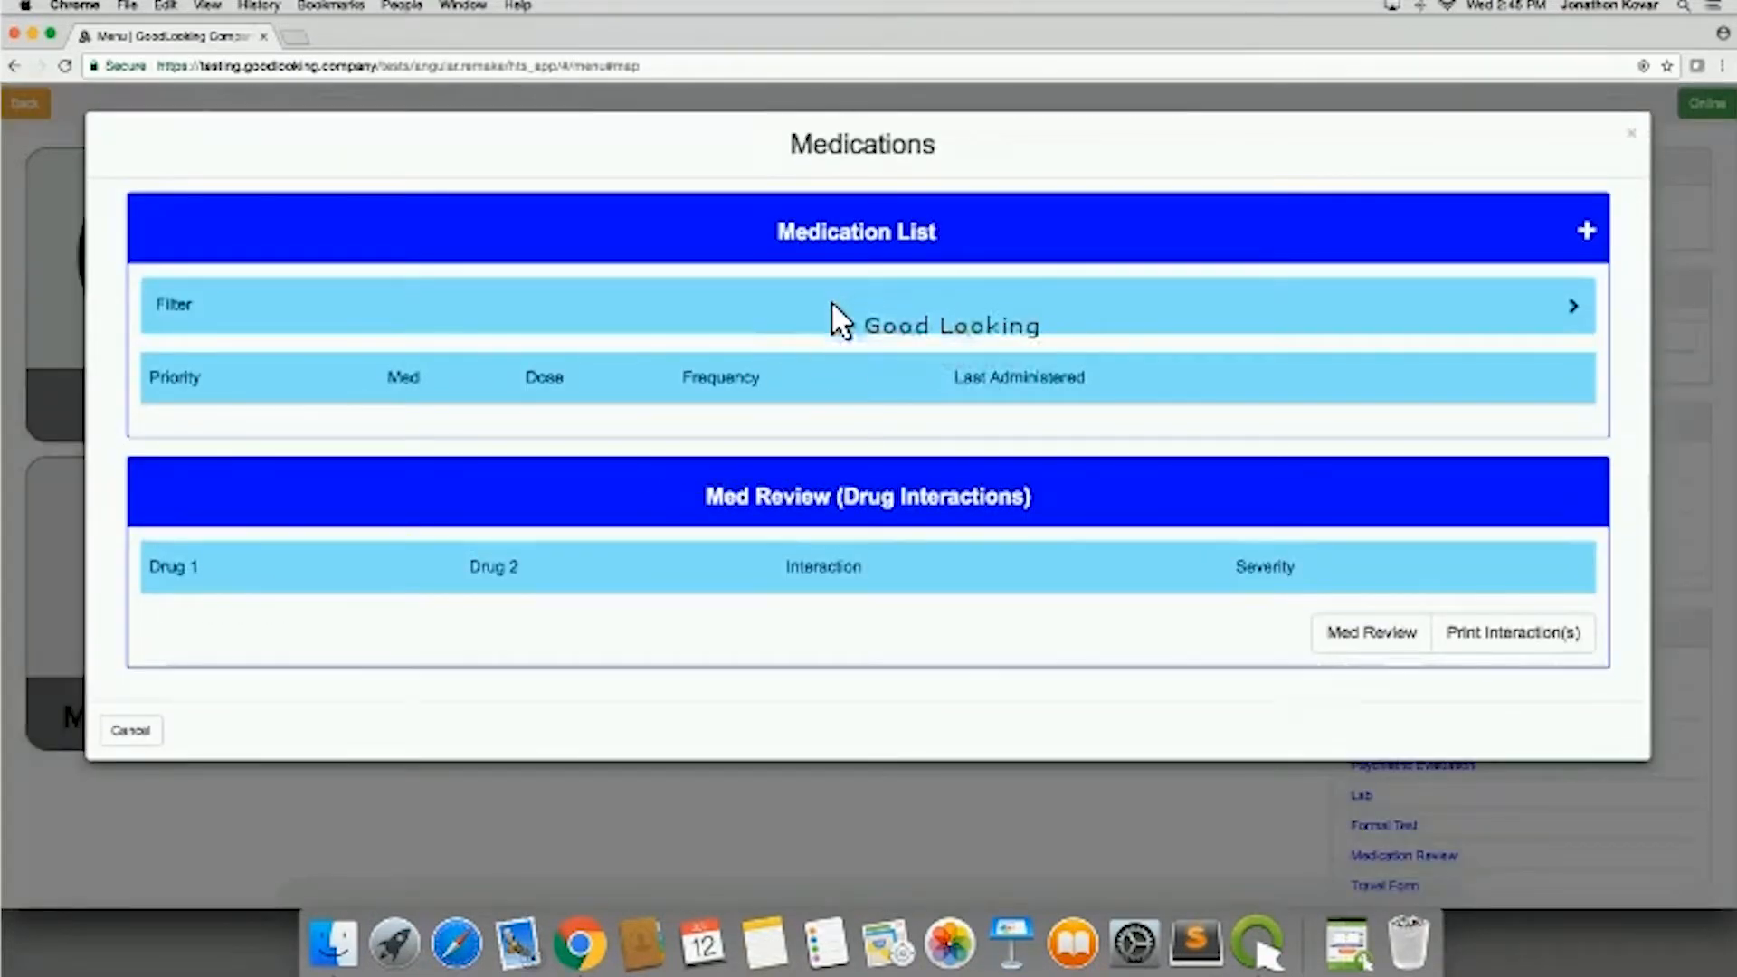
left_click(1242, 217)
left_click(758, 217)
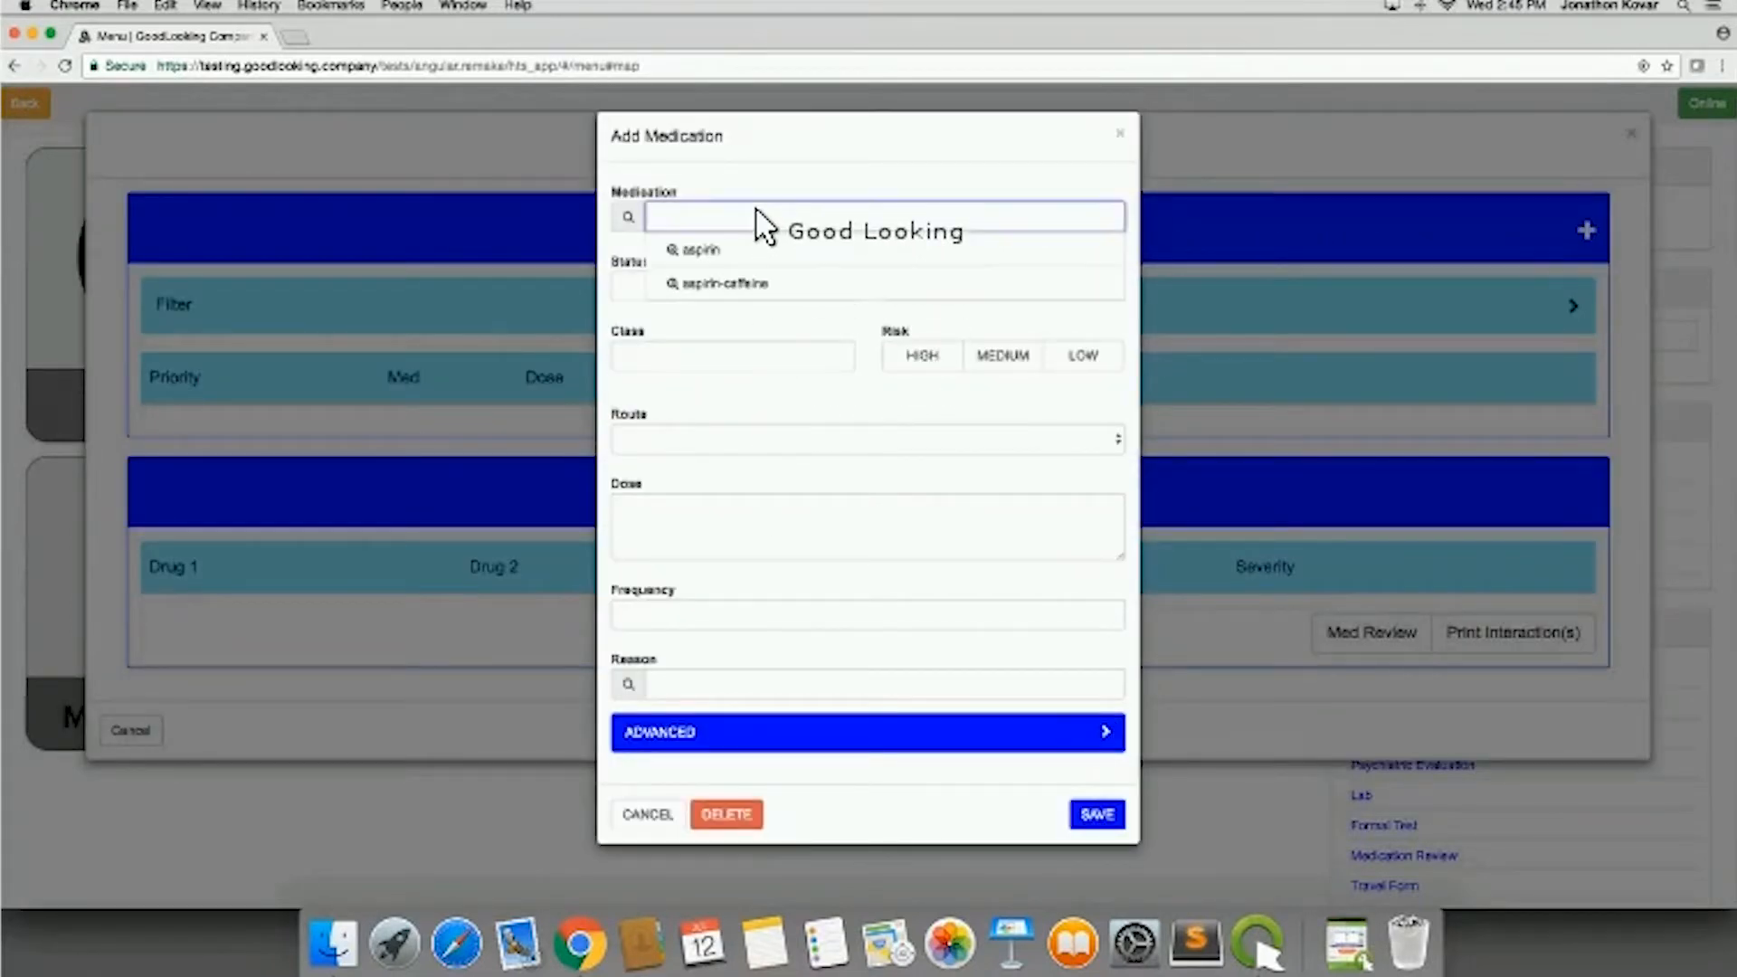
left_click(747, 284)
left_click(745, 290)
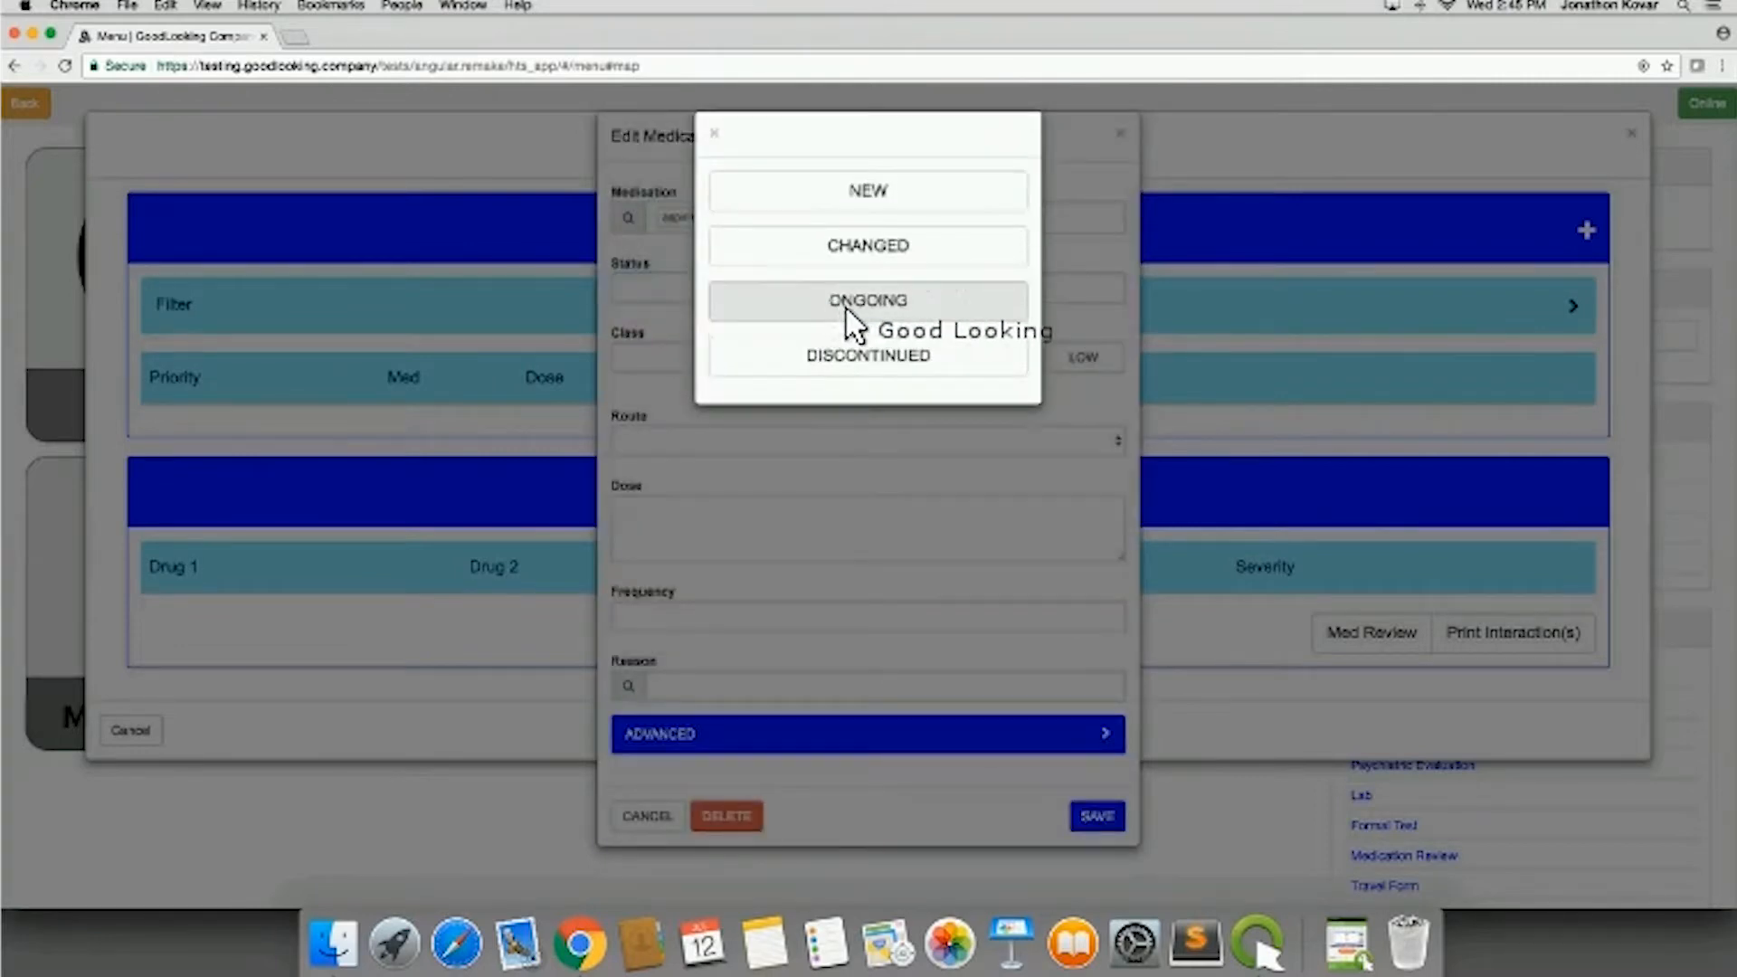
left_click(848, 313)
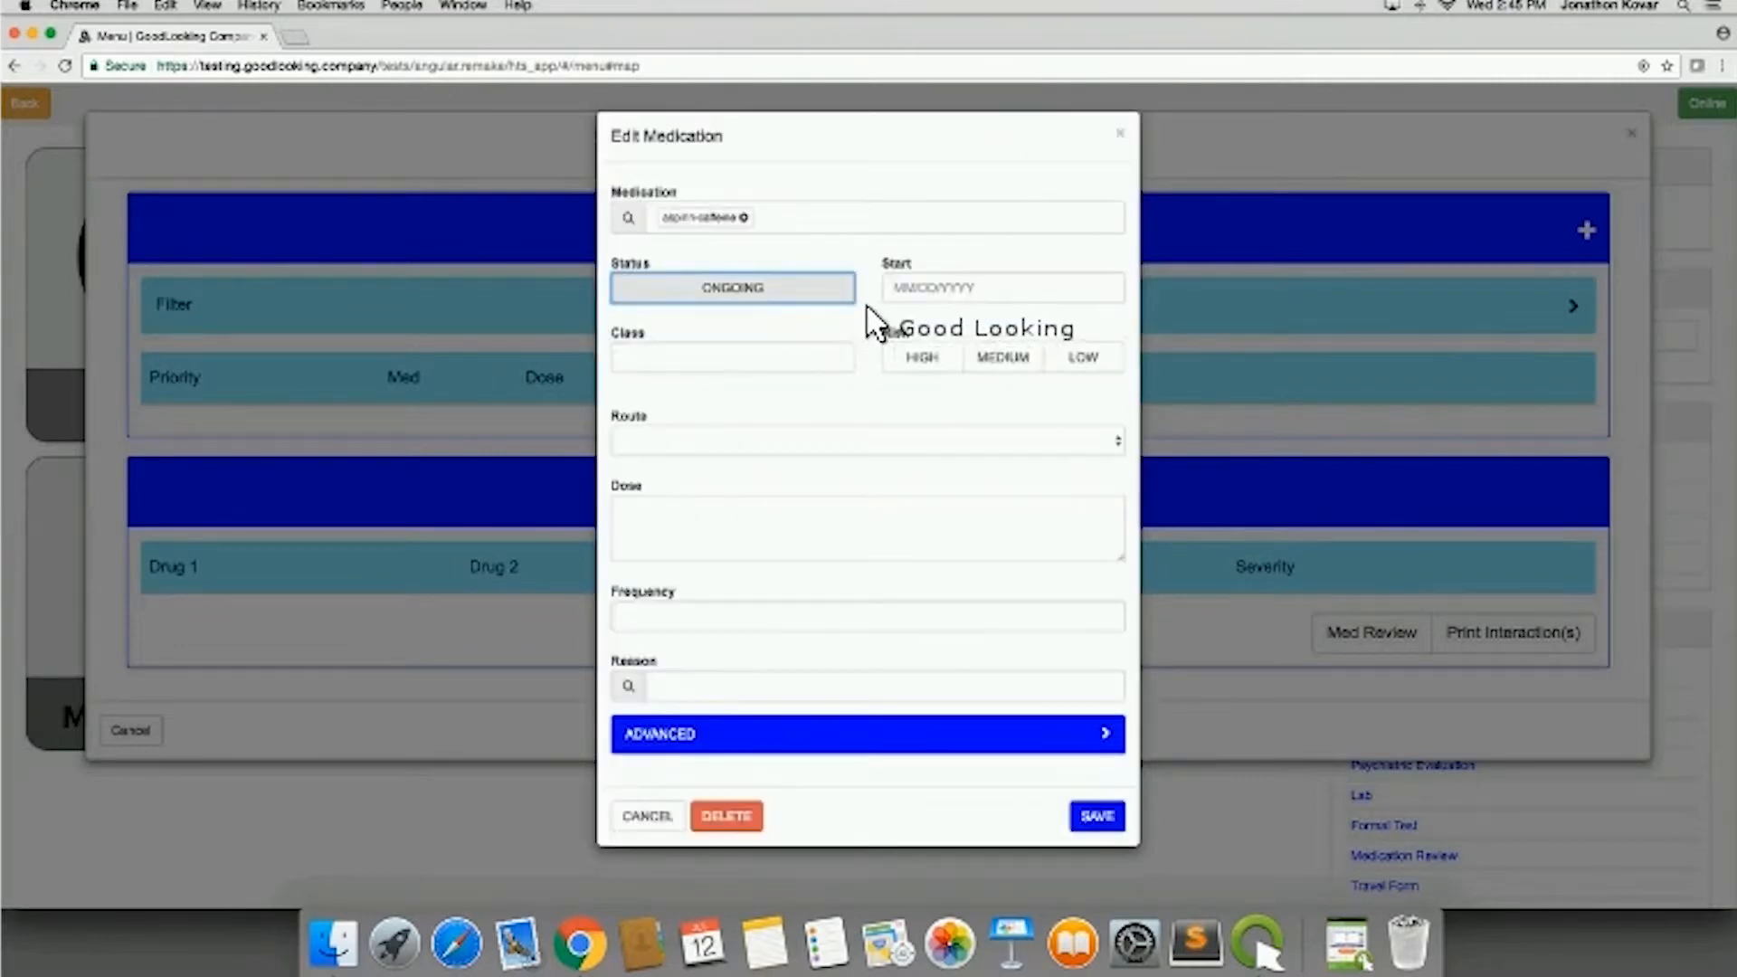
Step: Set the medication's risk to High and its route to Compounding
left_click(925, 362)
left_click(998, 362)
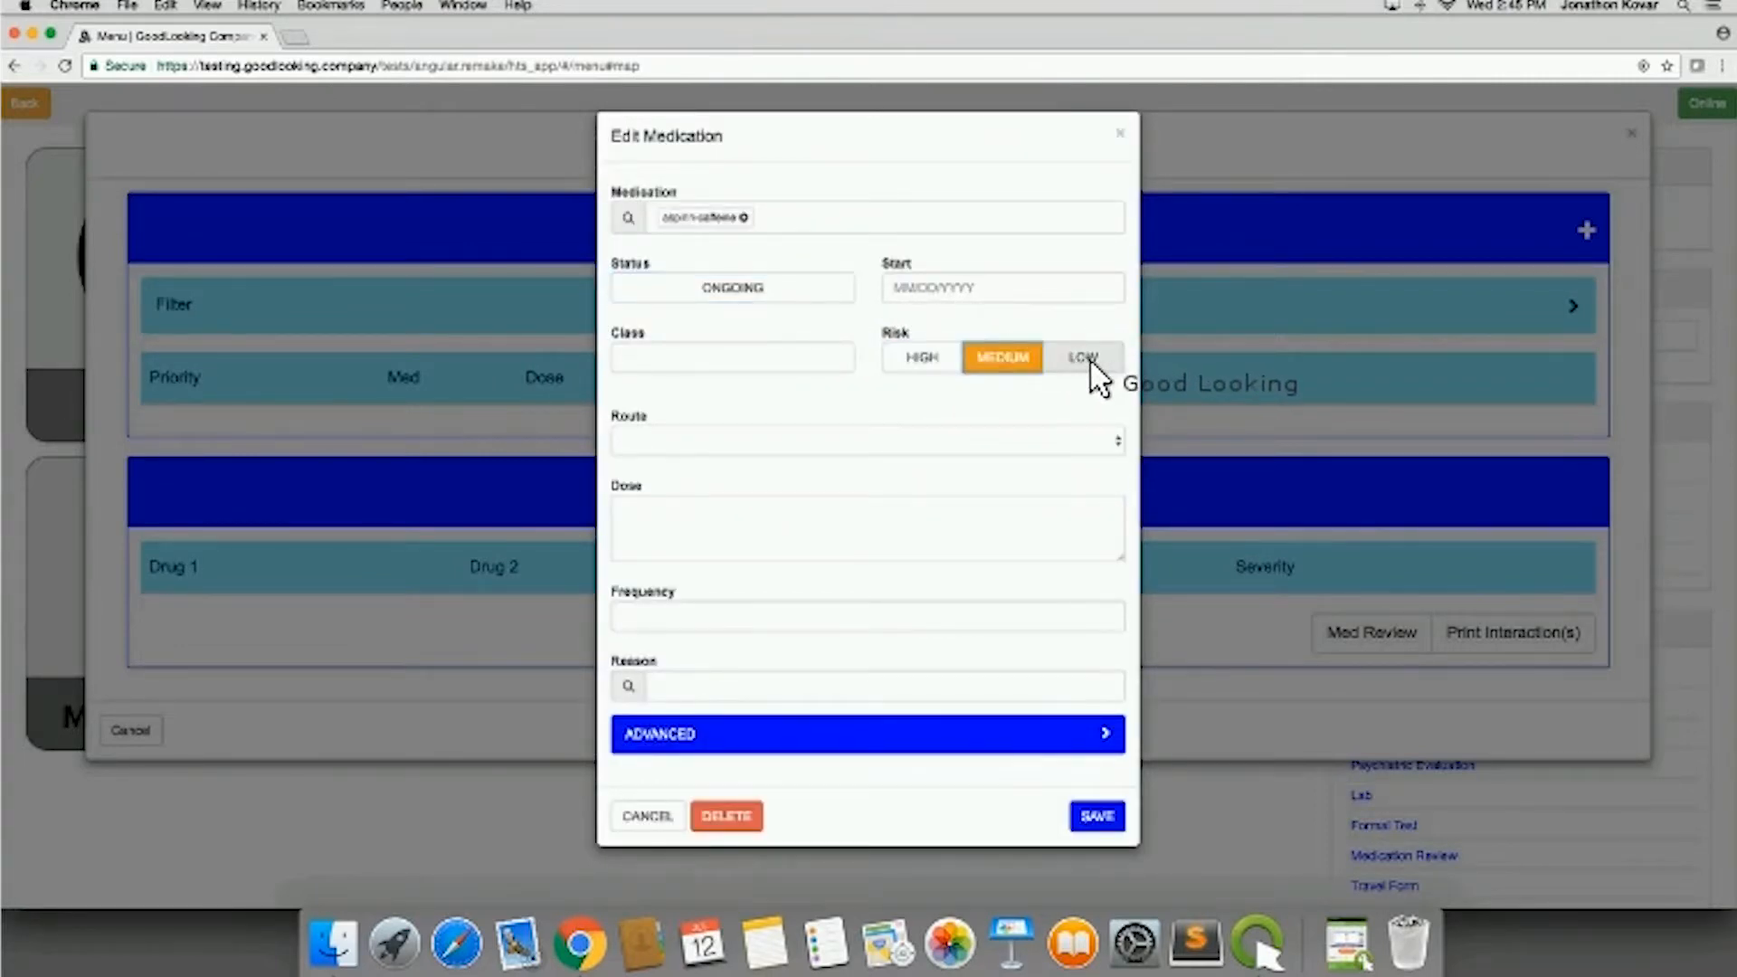
left_click(1090, 361)
left_click(922, 362)
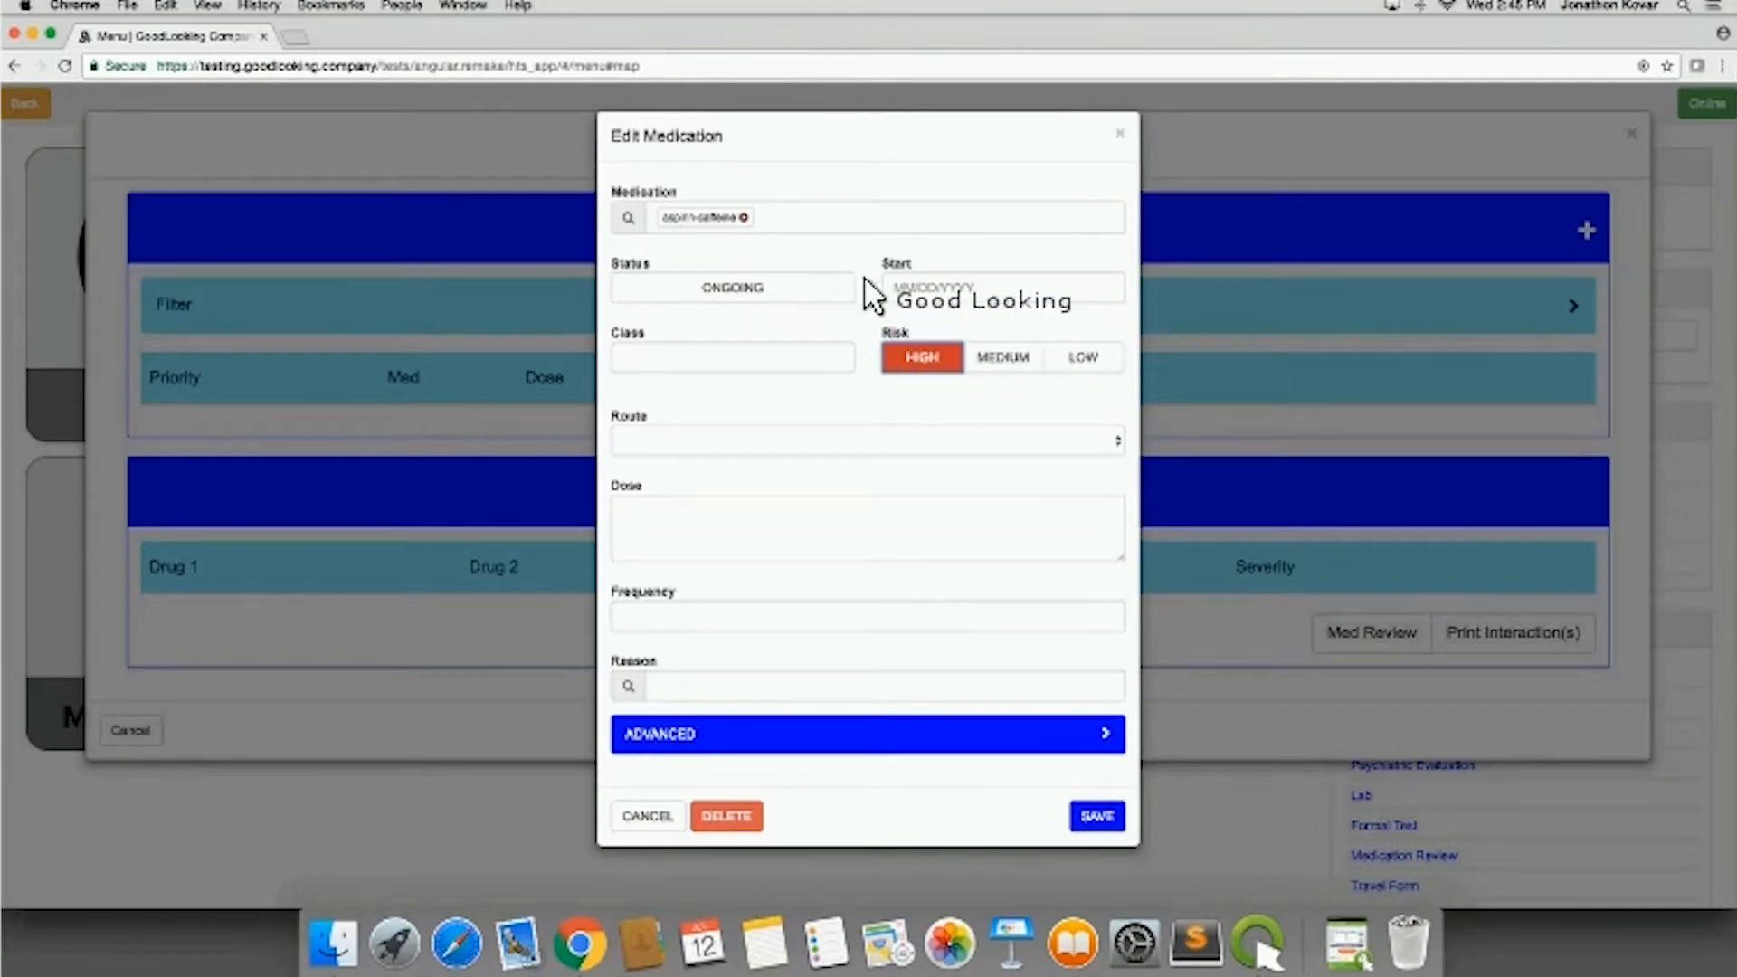
left_click(846, 443)
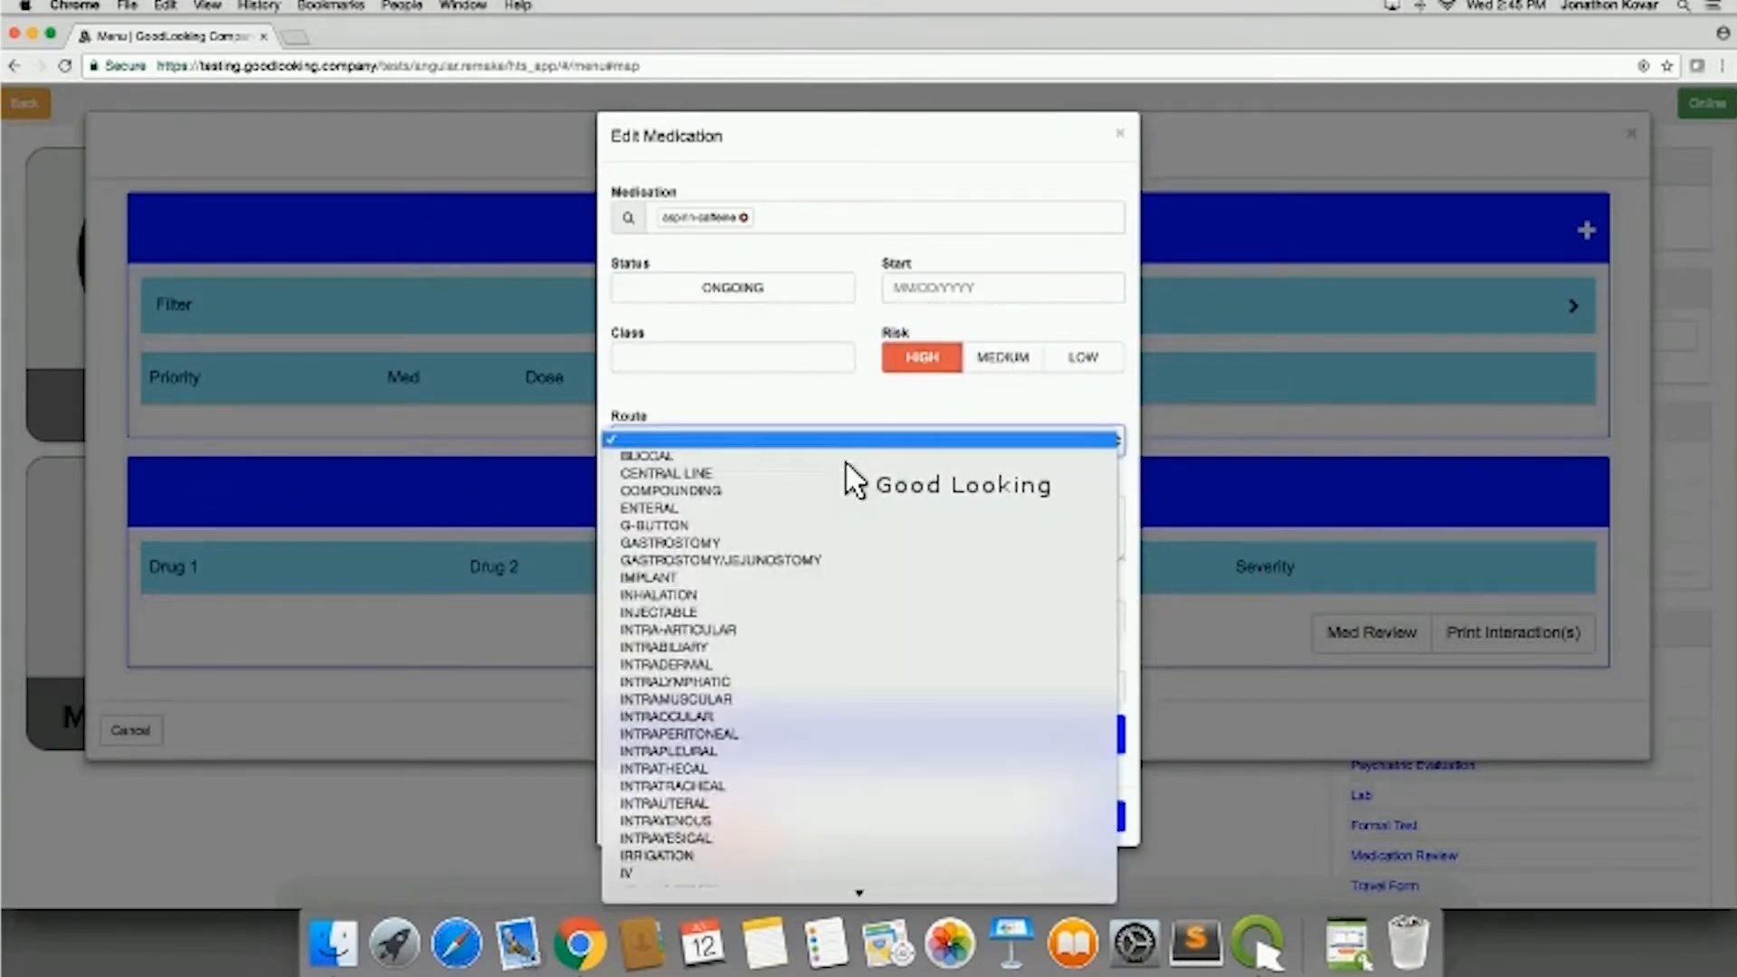
left_click(841, 489)
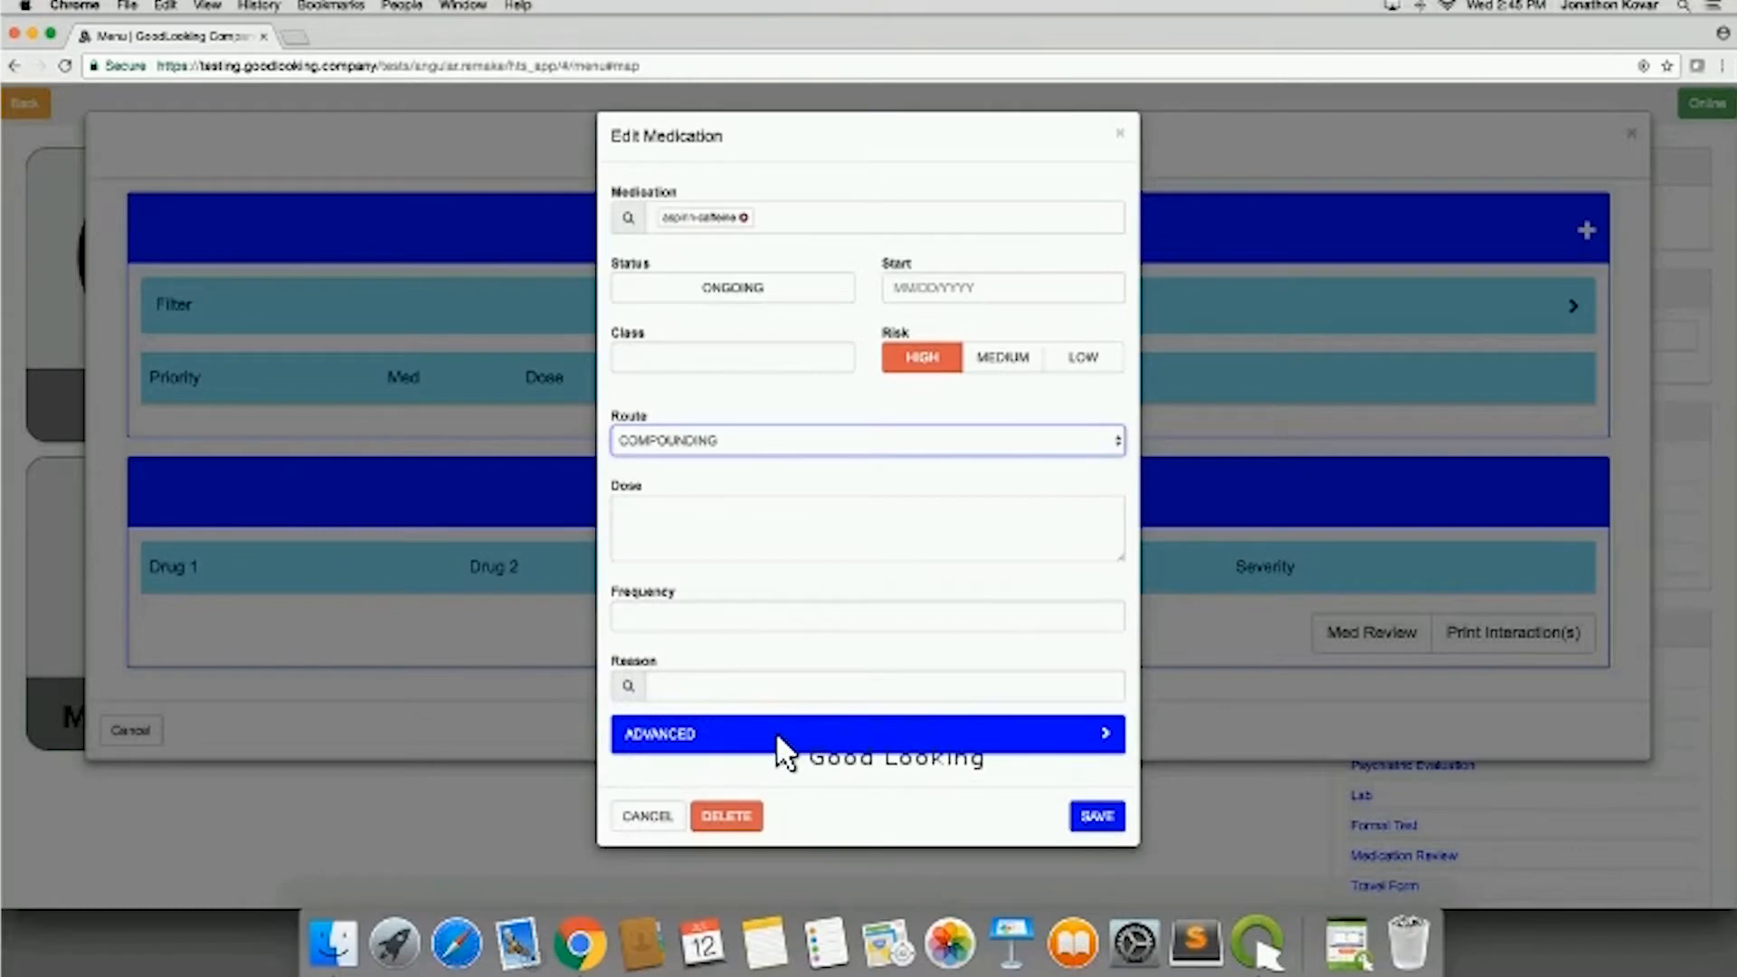
Step: Enter 08:00,11:00 as the administration times in the medication's advanced details and save the medication
left_click(685, 688)
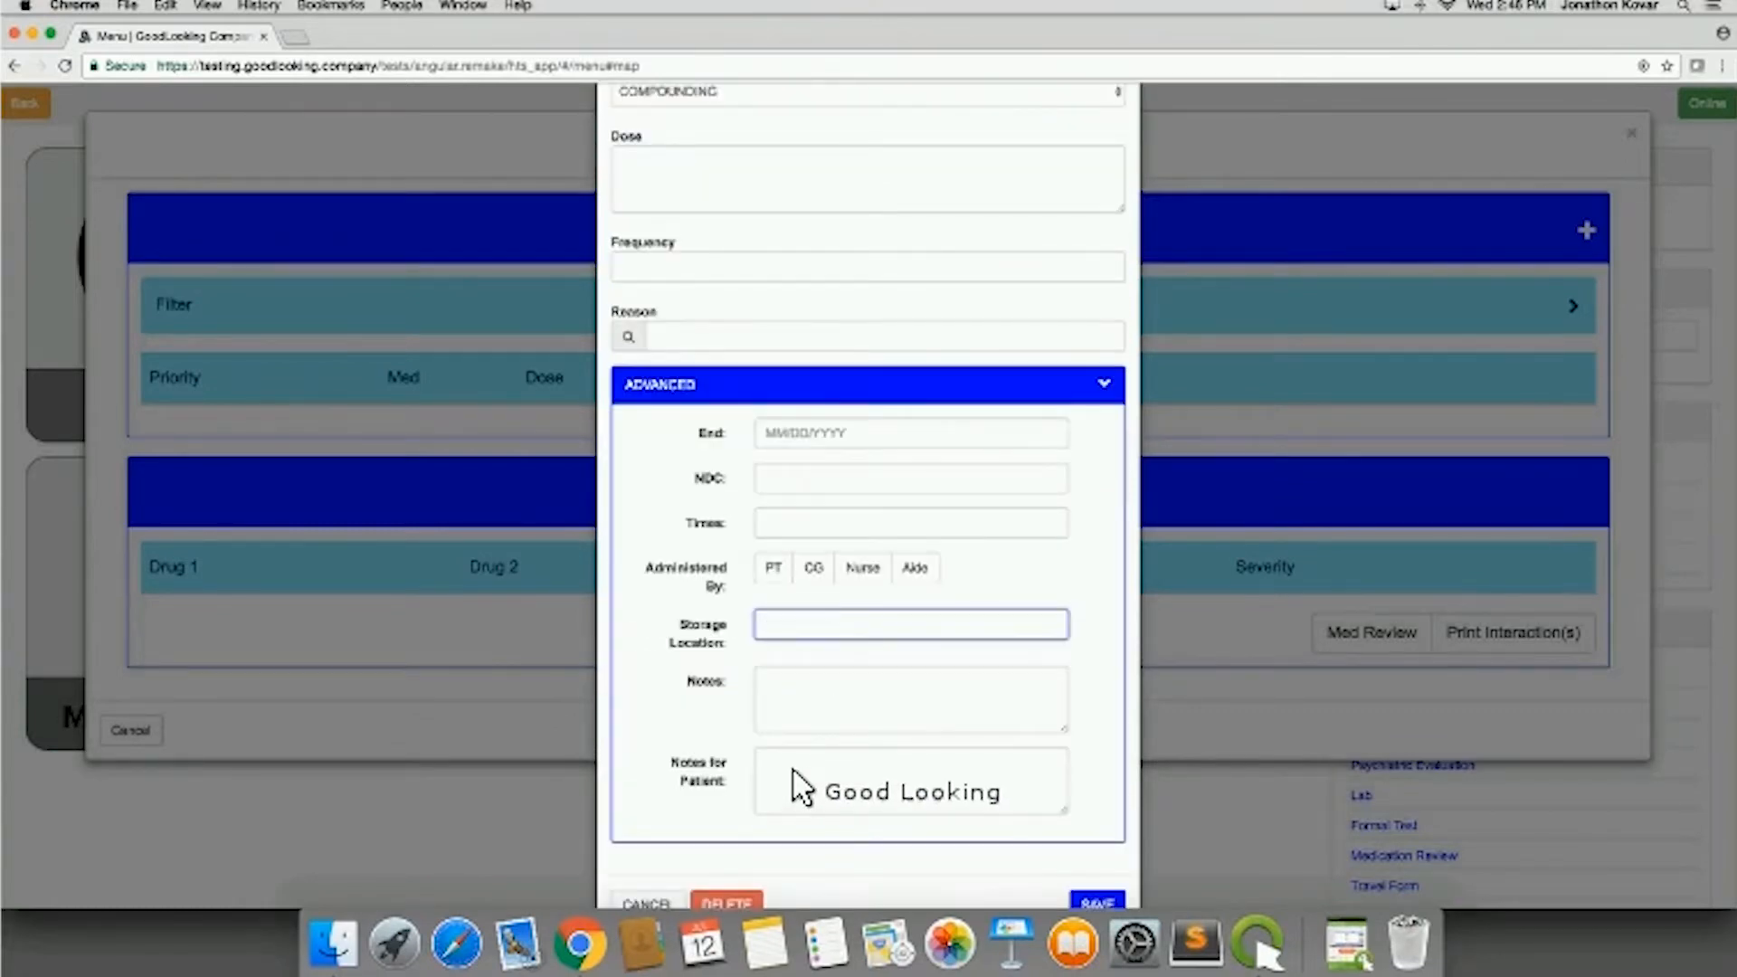
left_click(796, 776)
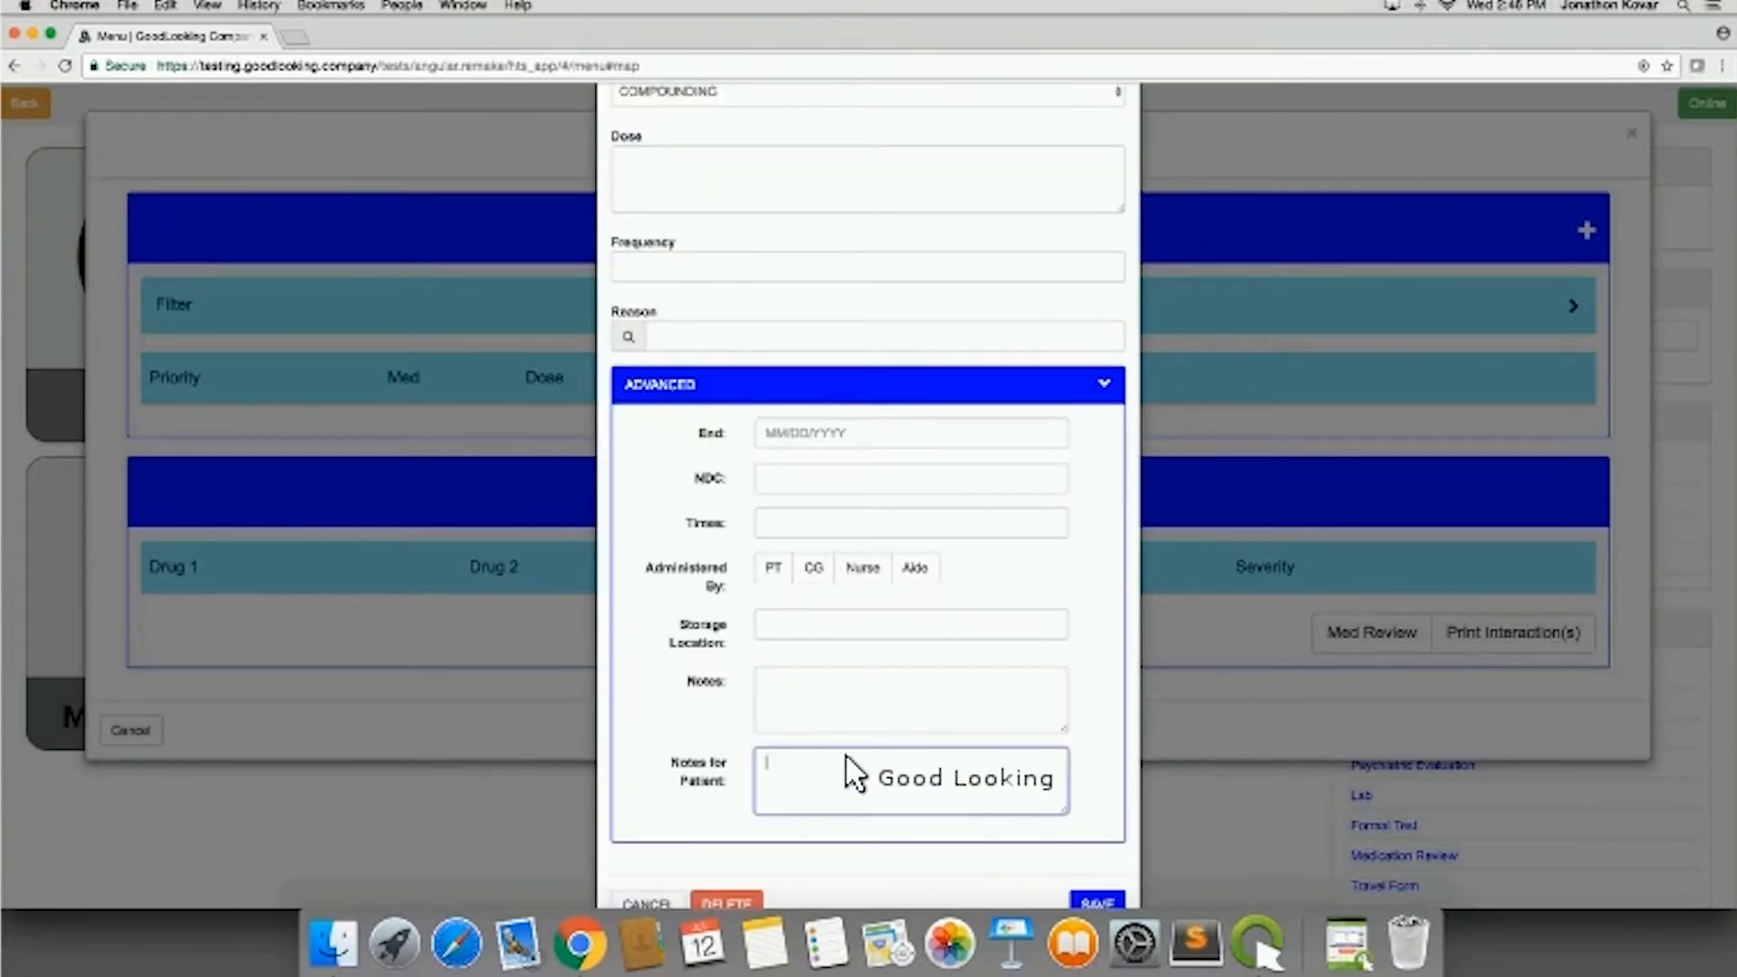
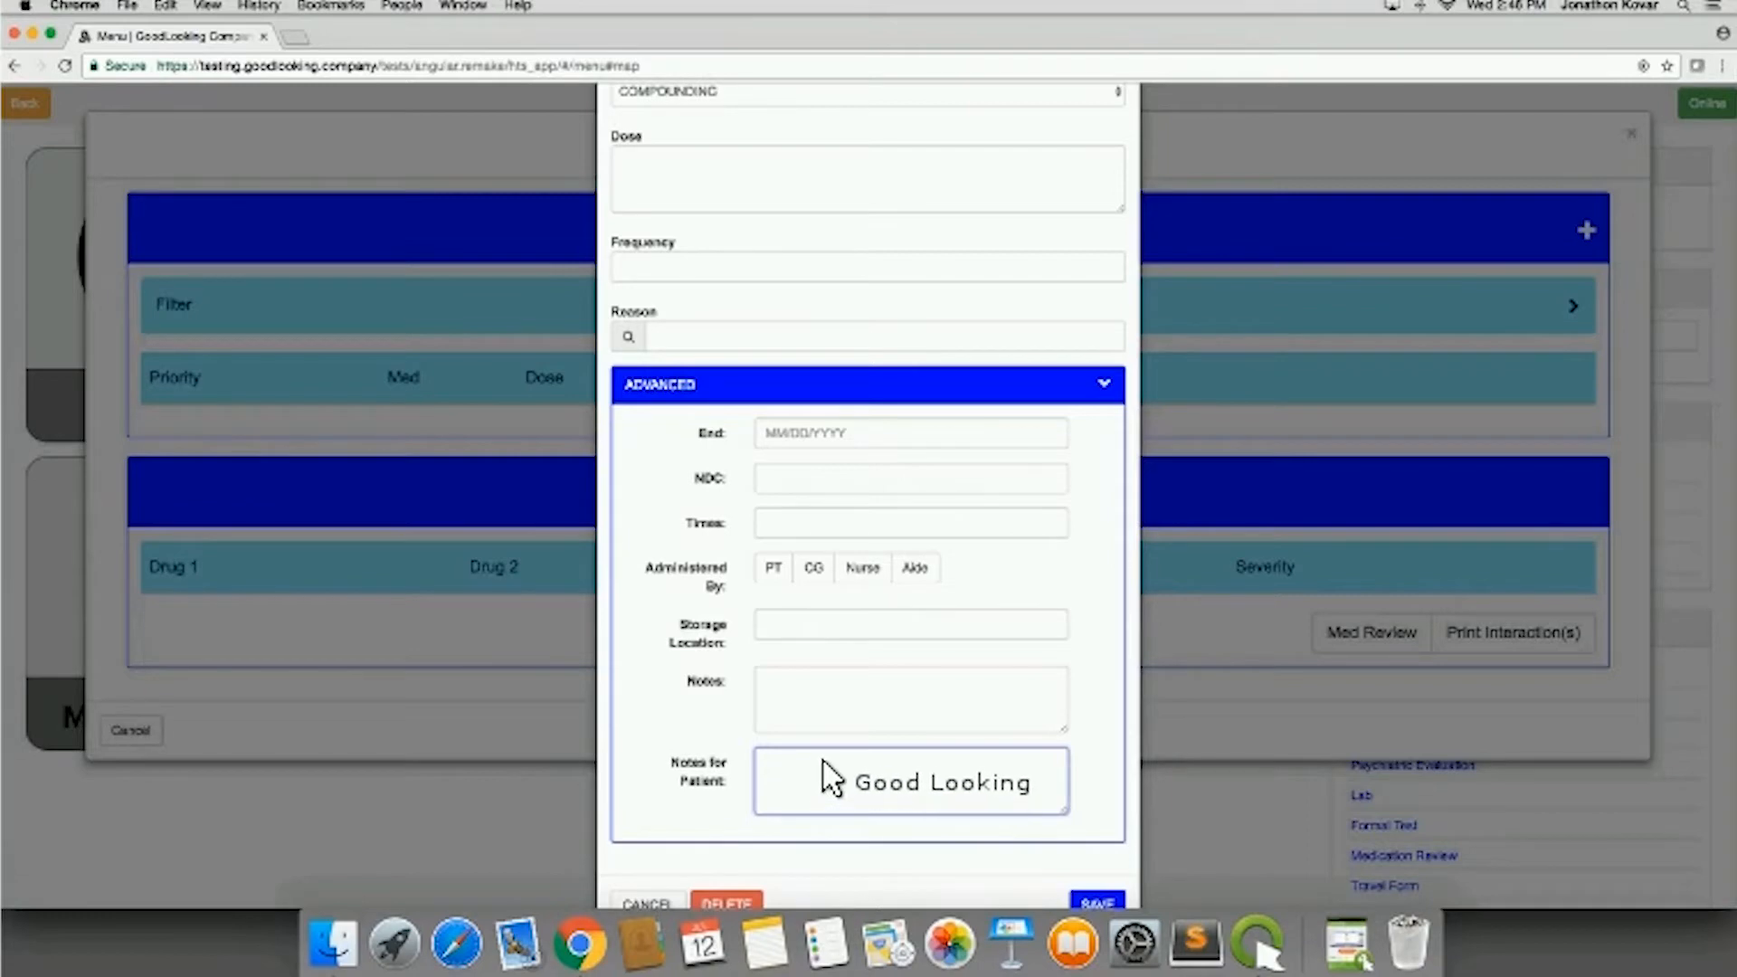
scroll(825, 758, "down", 2)
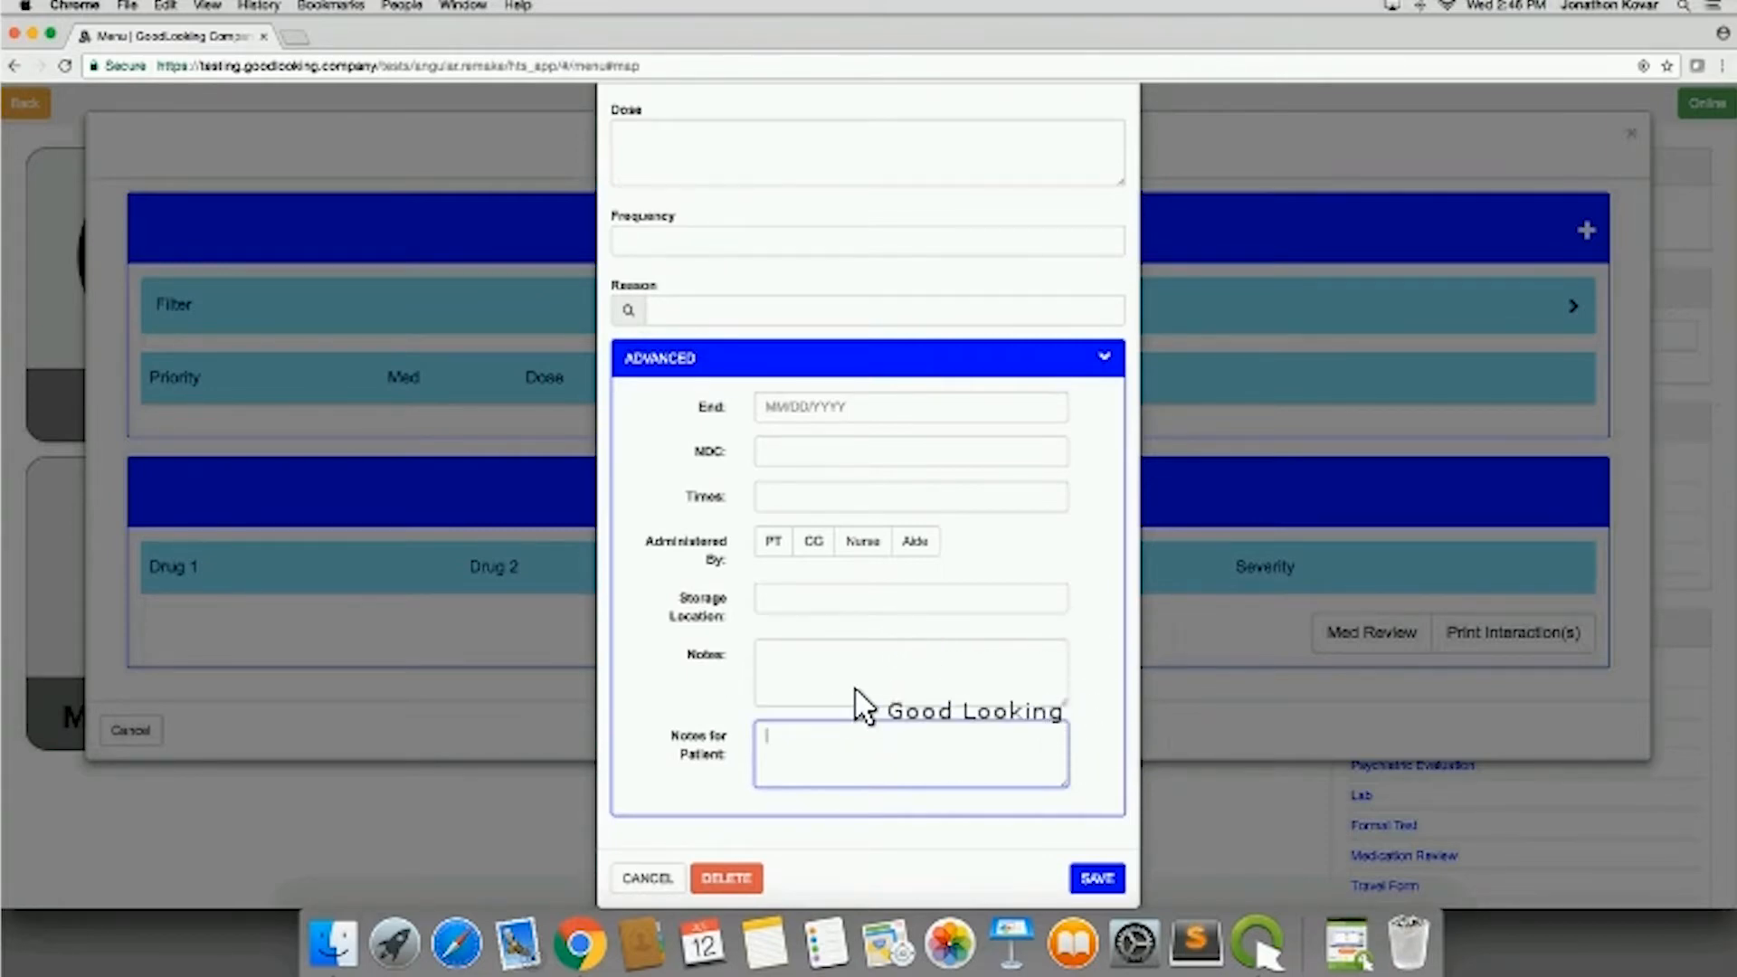
left_click(819, 677)
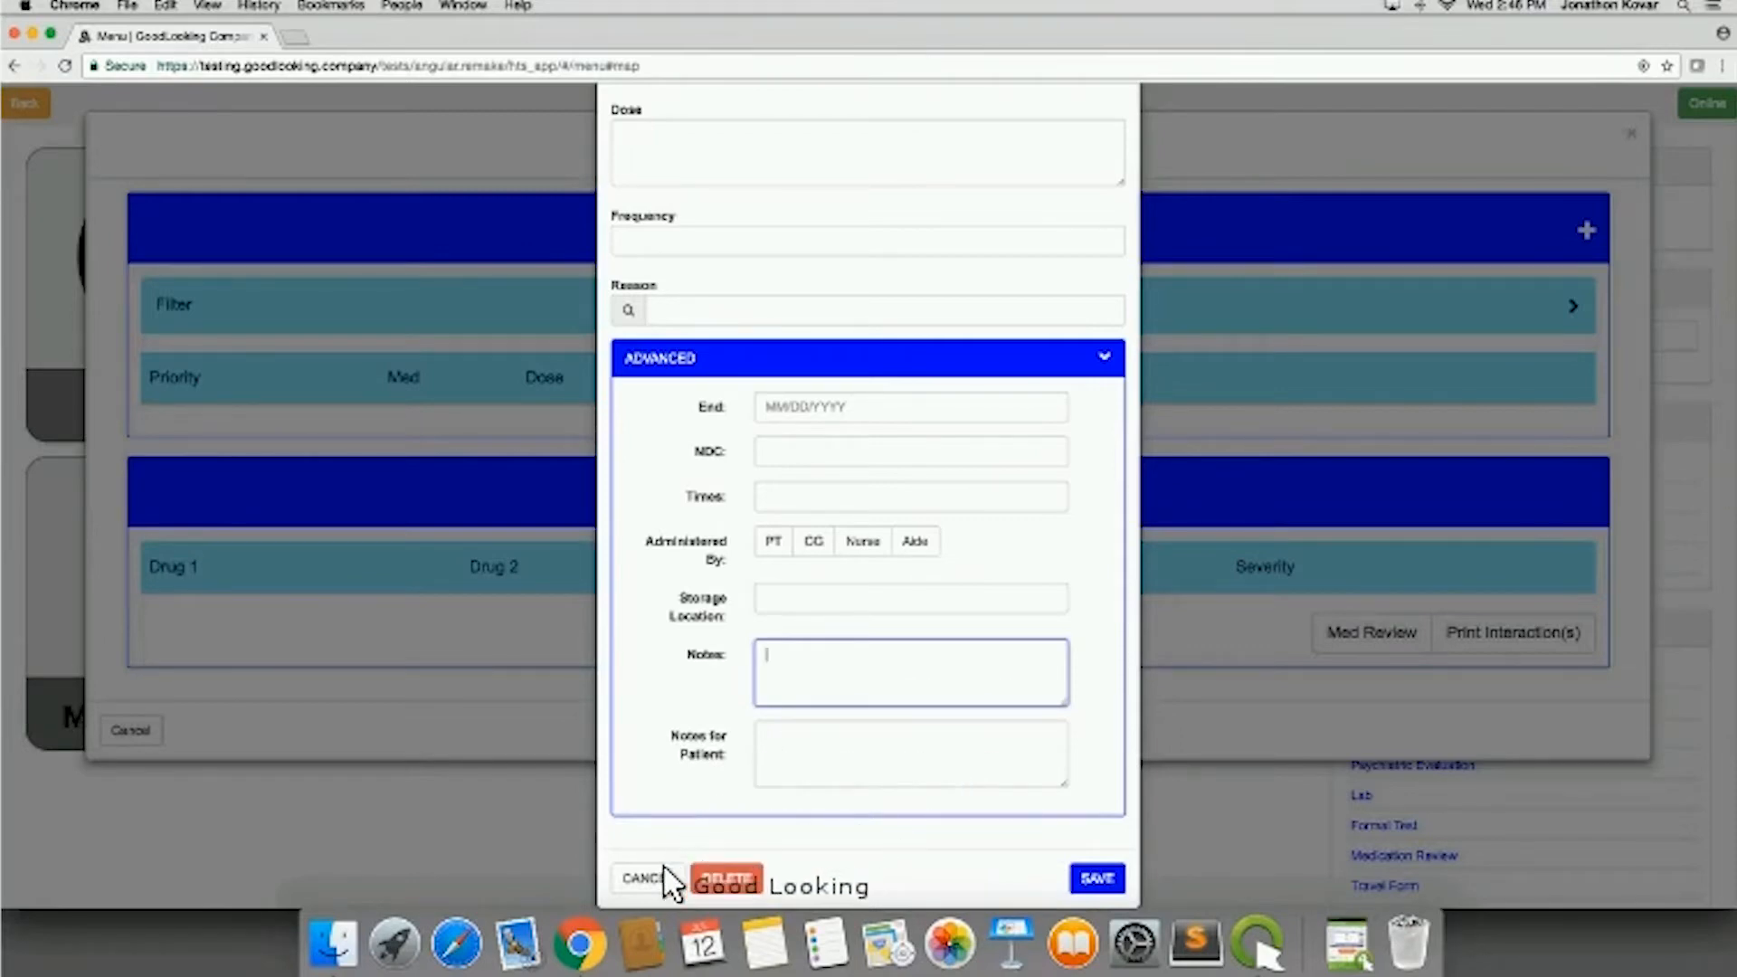
left_click(816, 506)
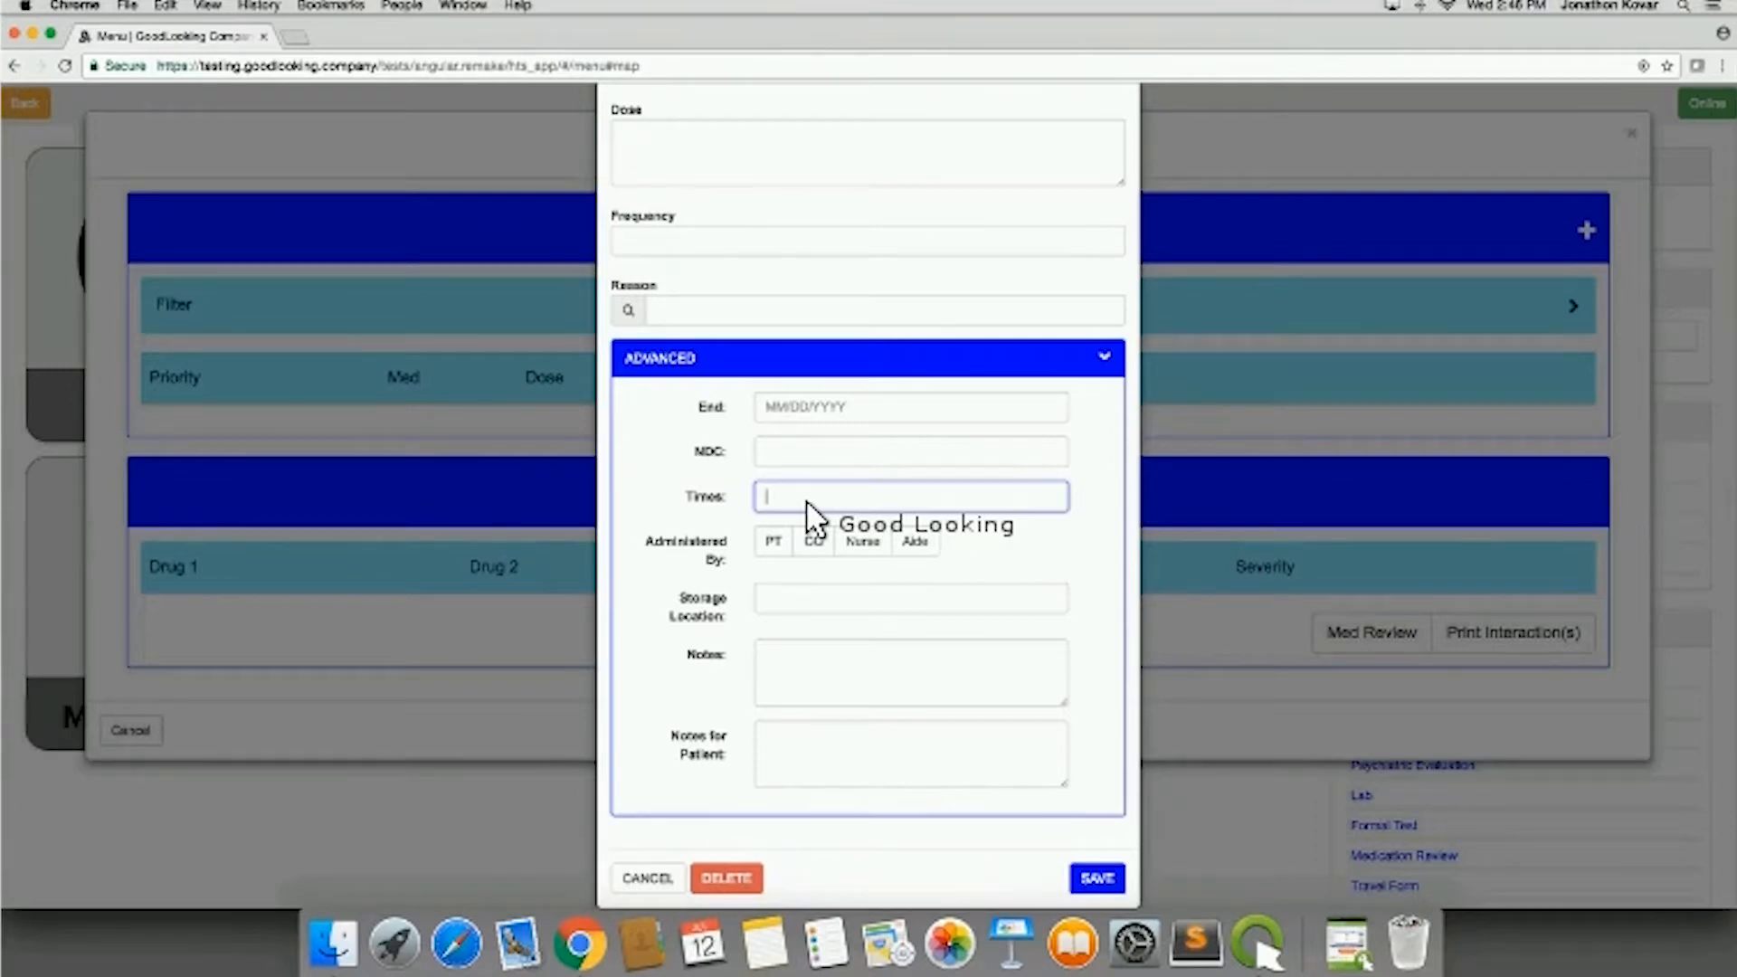
type("08:00,11:00")
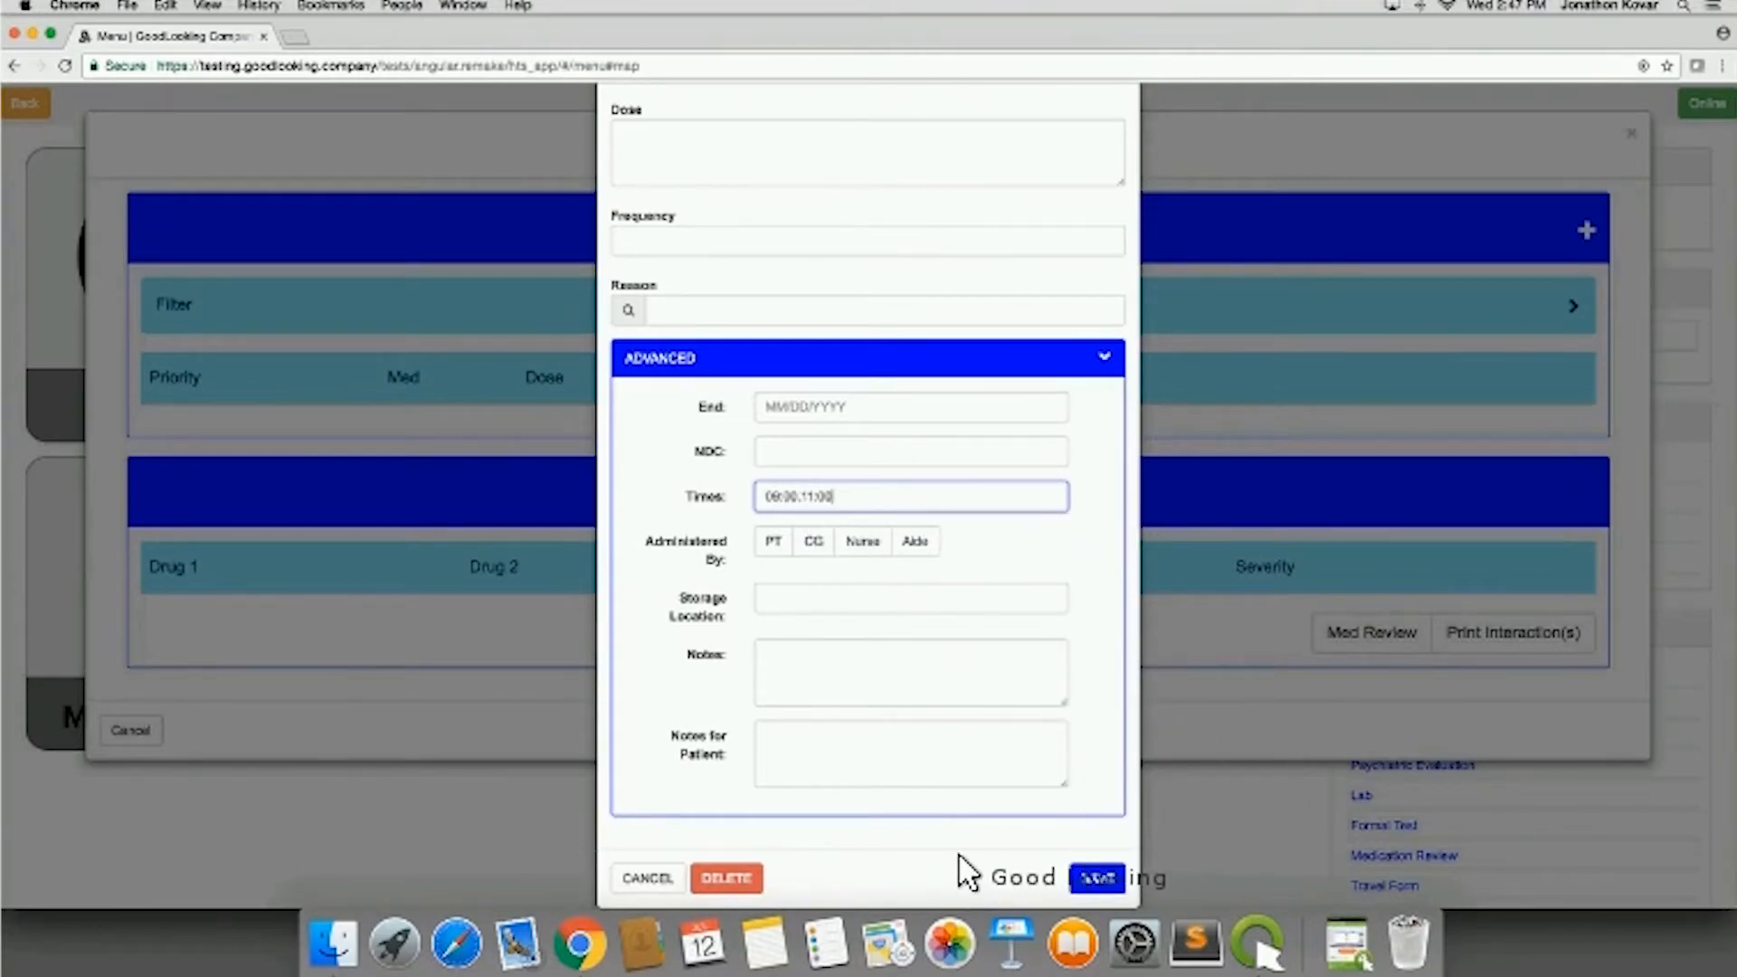
left_click(1096, 876)
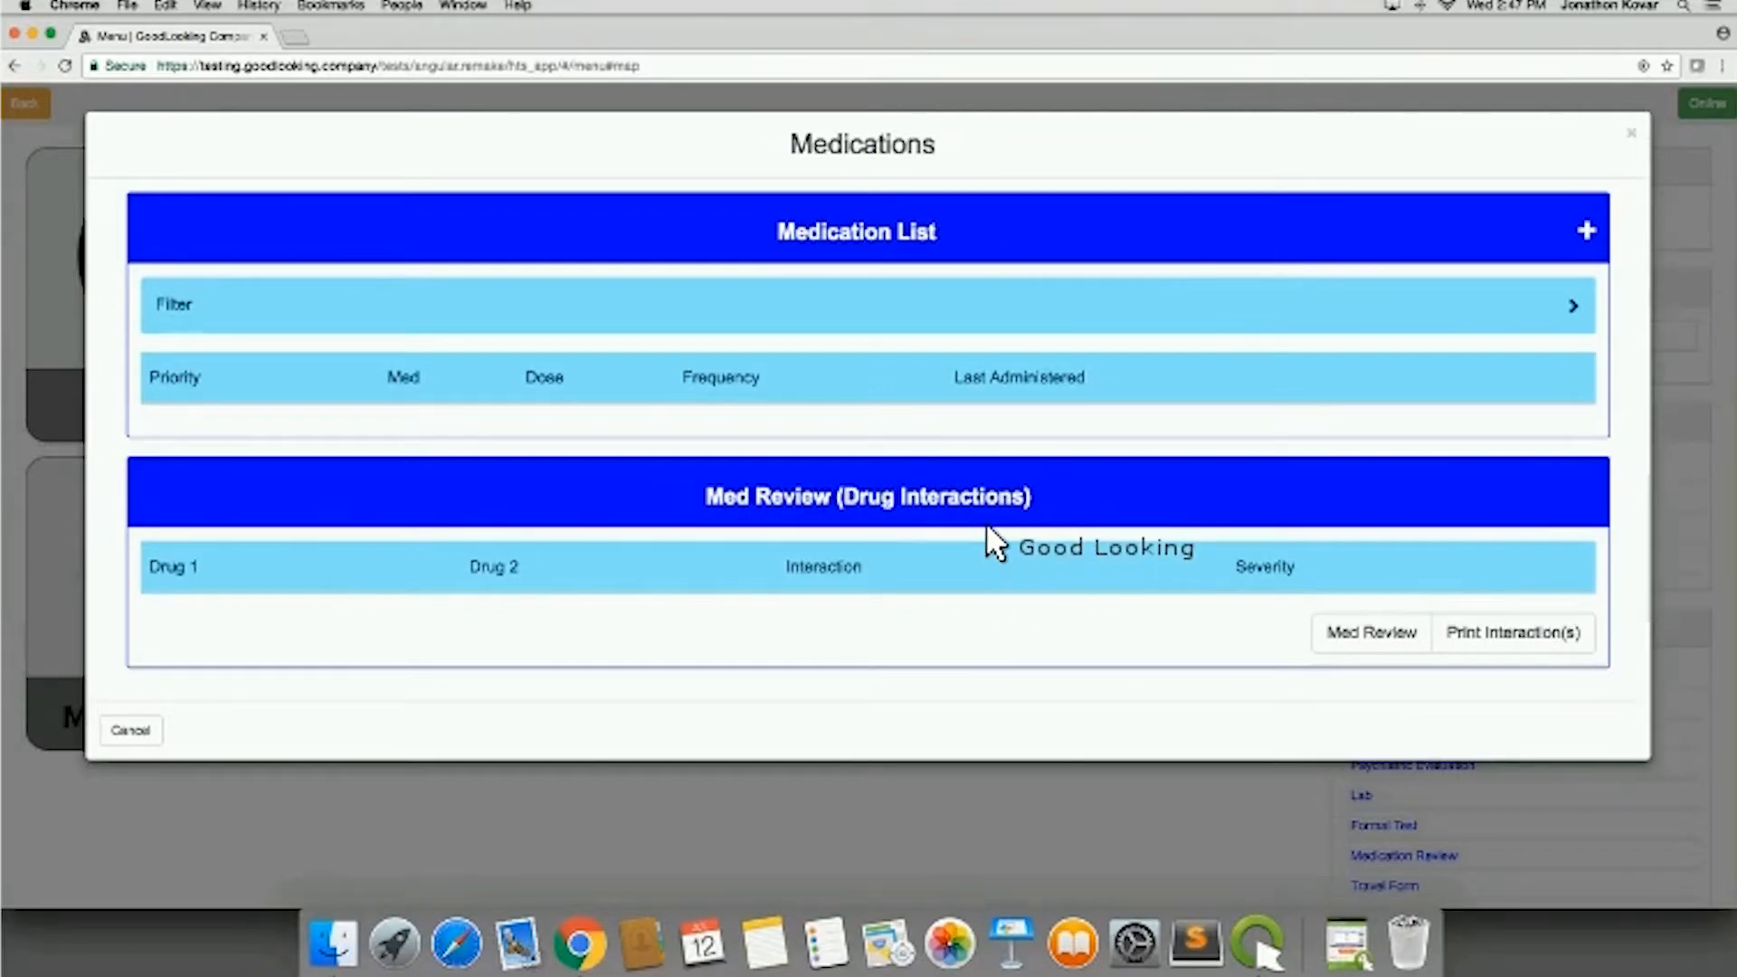
Step: View the Med Review questionnaire, try printing the drug interactions, and return to the visit menu
left_click(1375, 624)
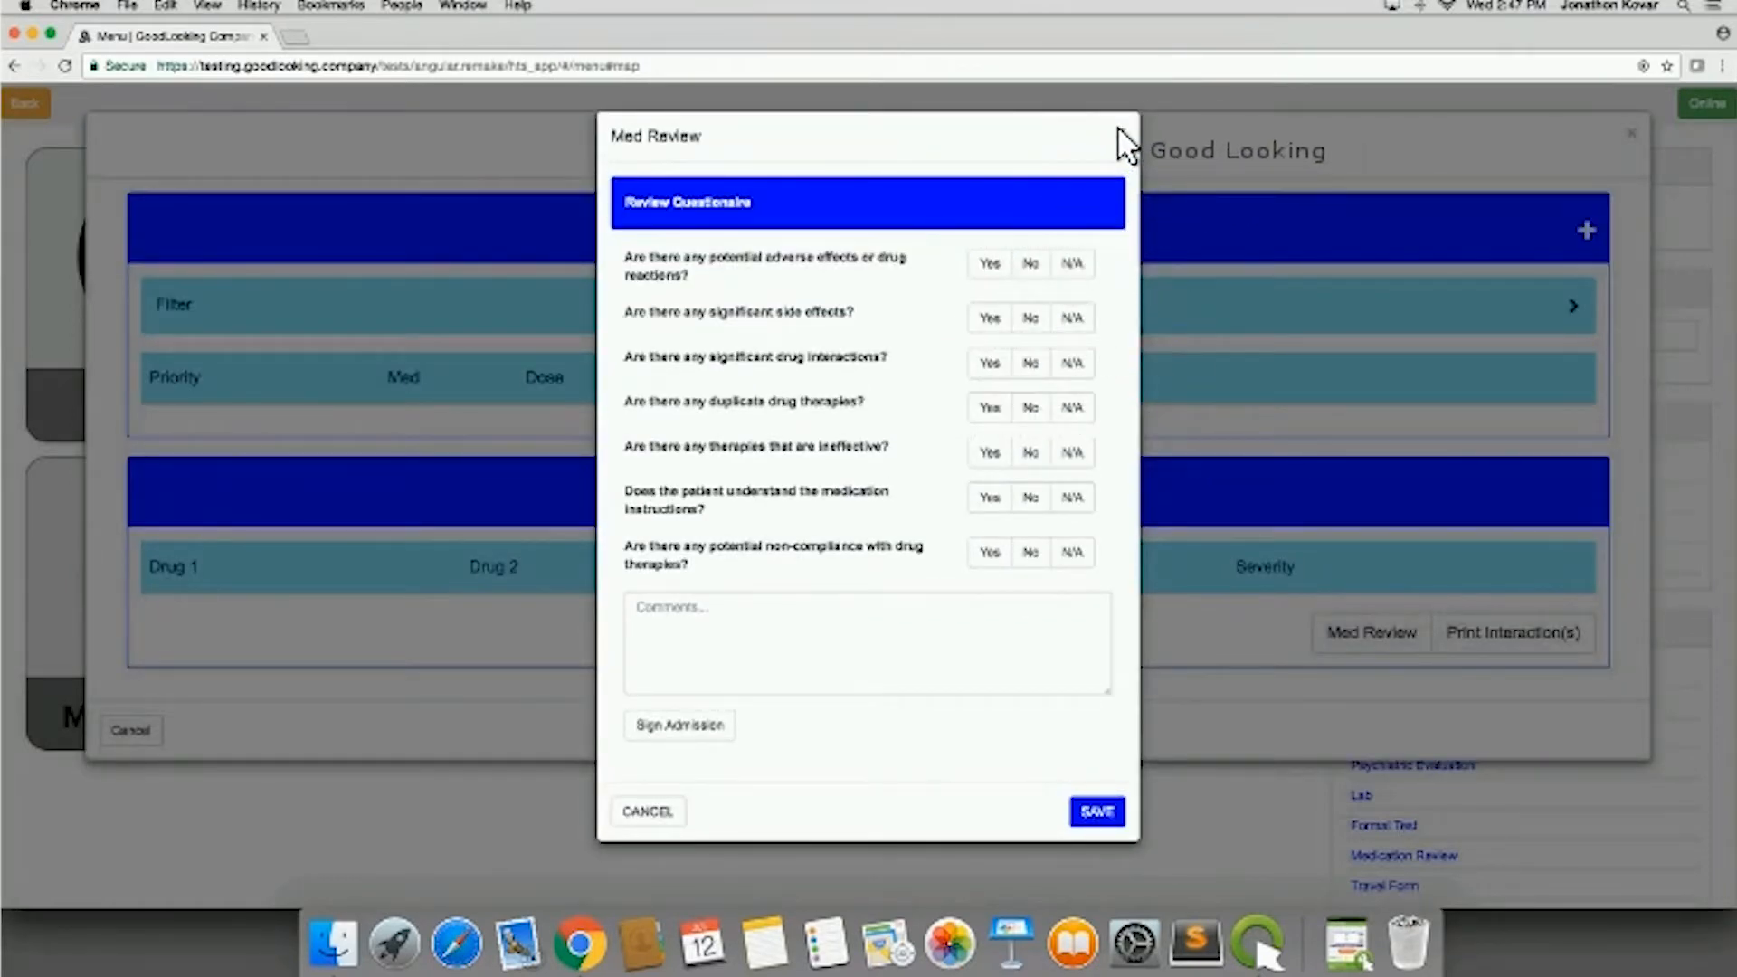
left_click(1199, 196)
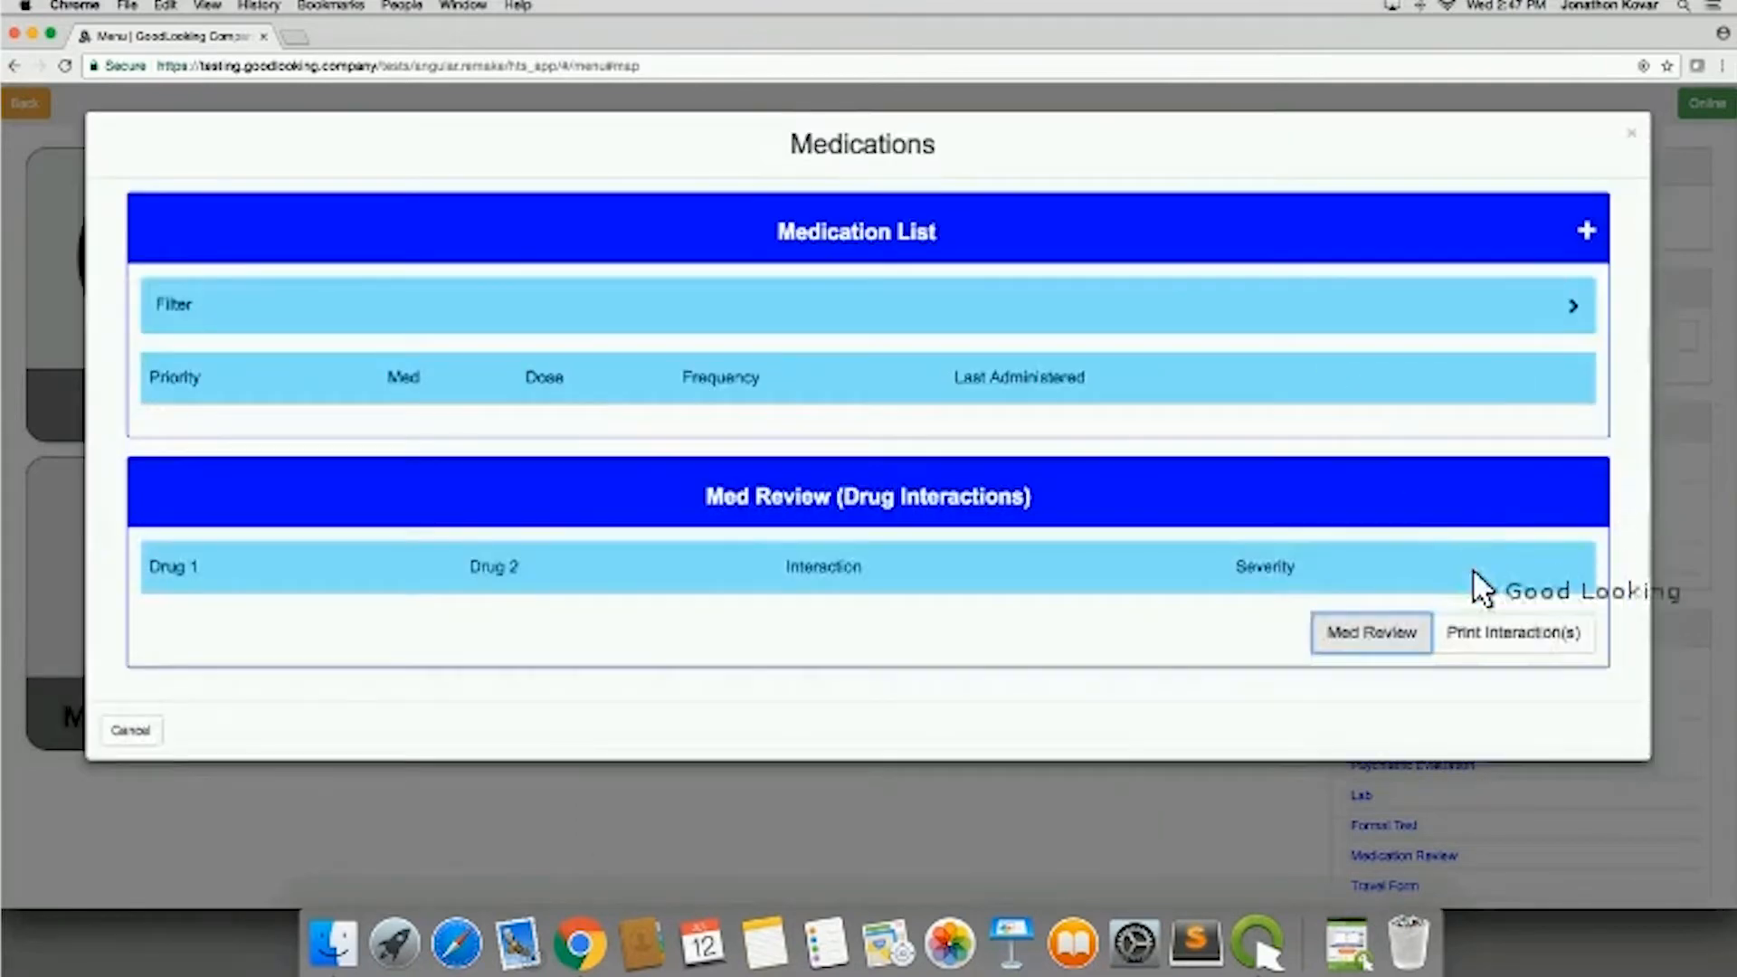
left_click(1505, 633)
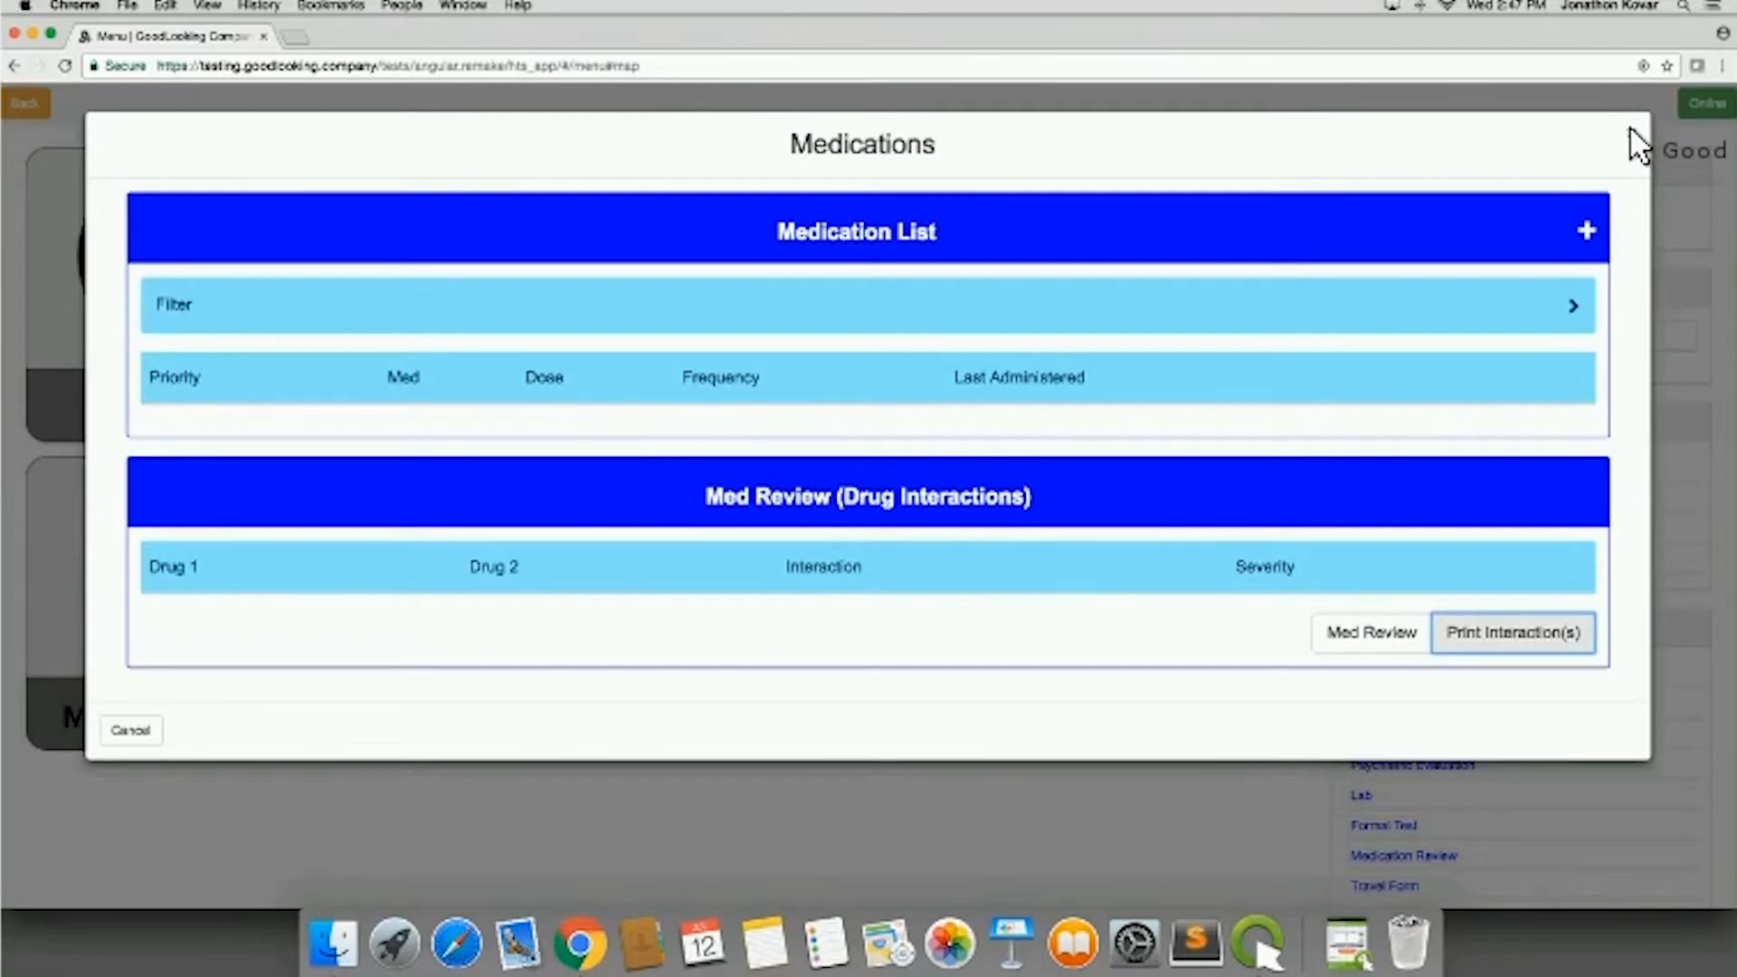
left_click(1674, 154)
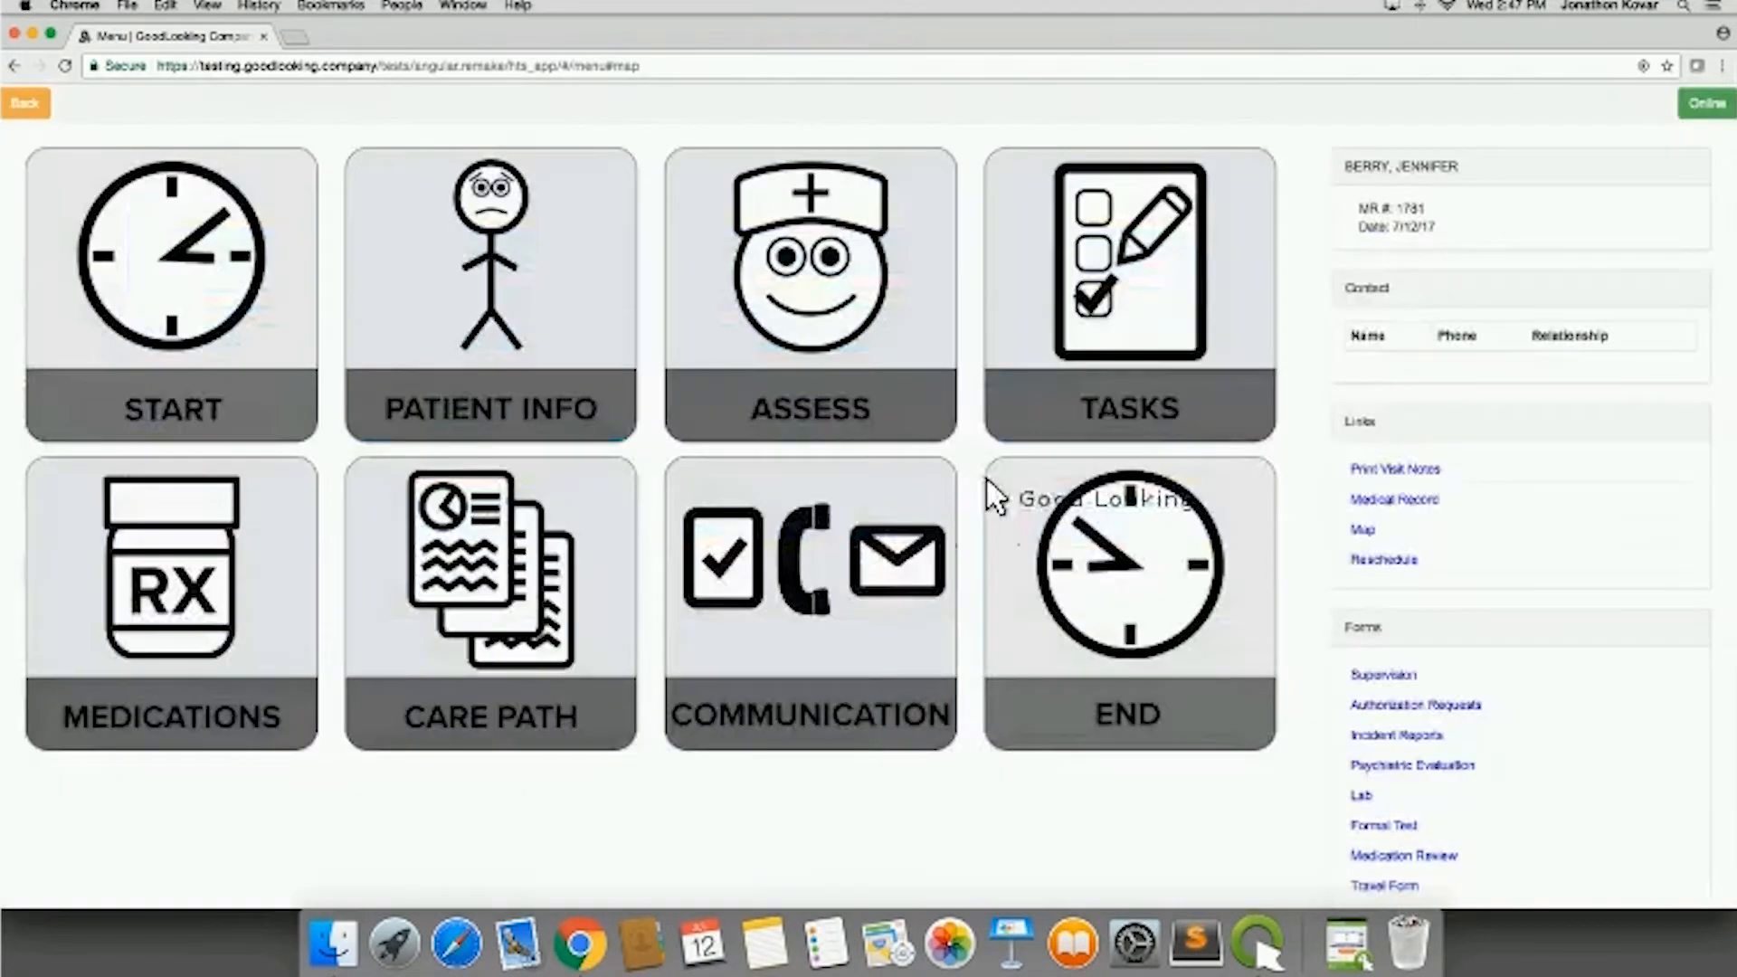
Step: Set the Care Path episode dates in the Frequencies section from 07/01/2017 to 08/31/2017
left_click(548, 606)
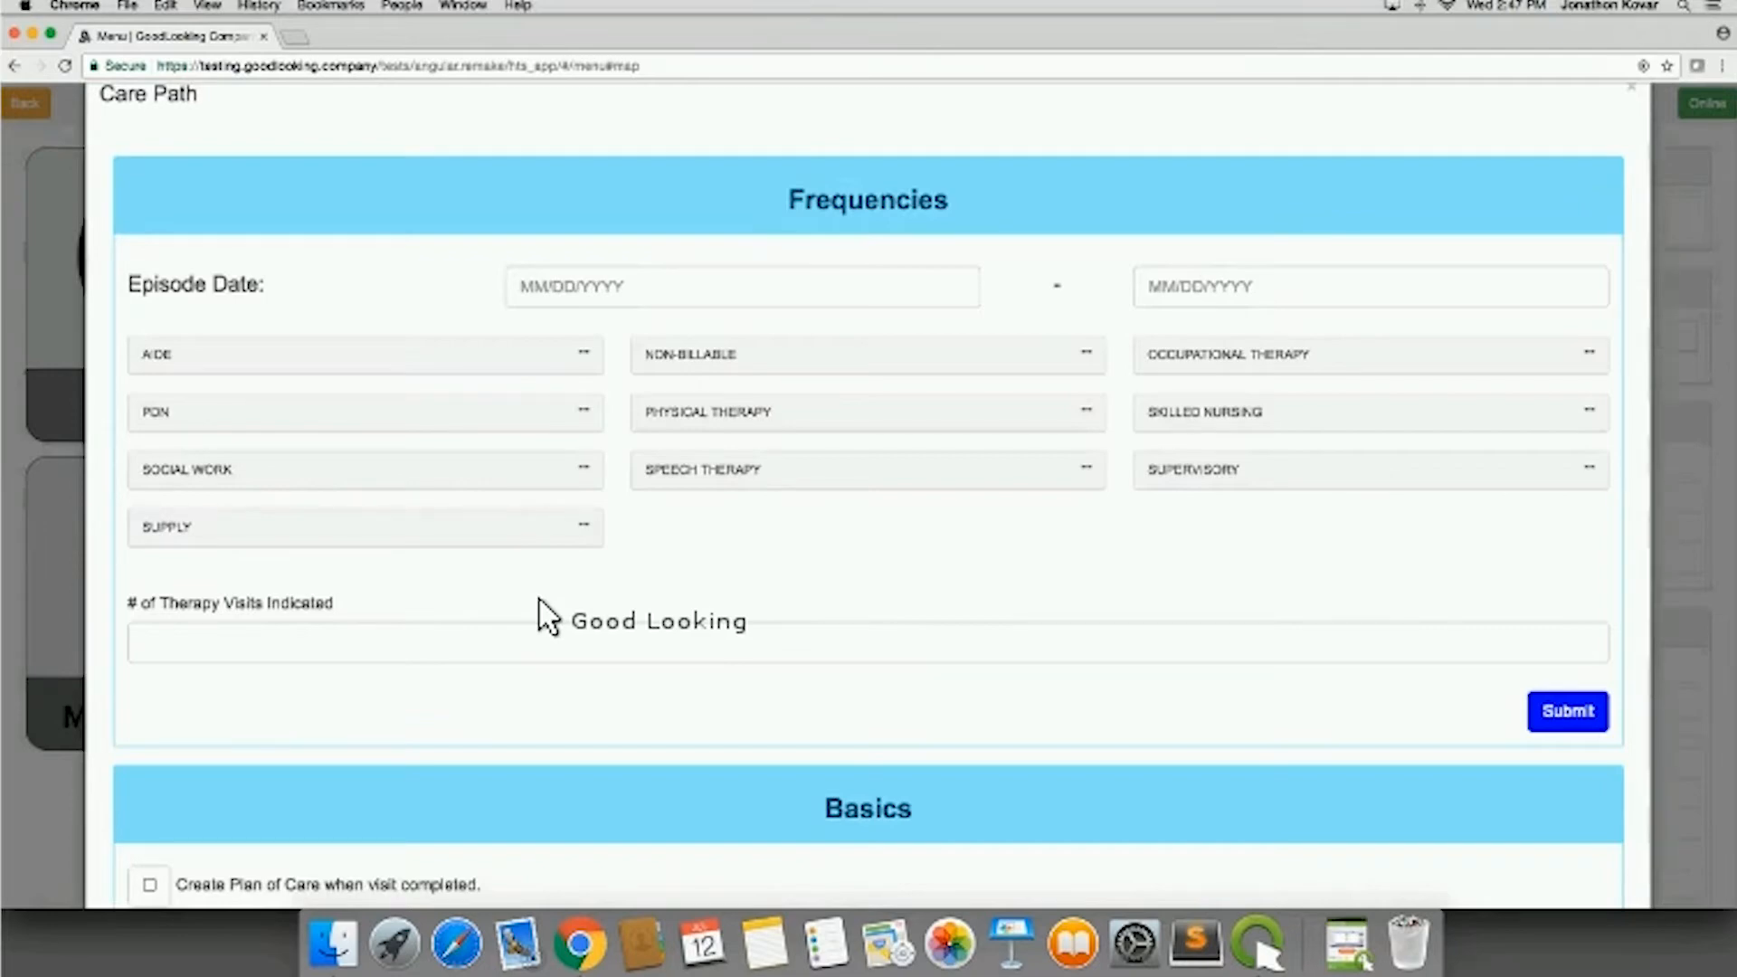
scroll(547, 615, "up", 2)
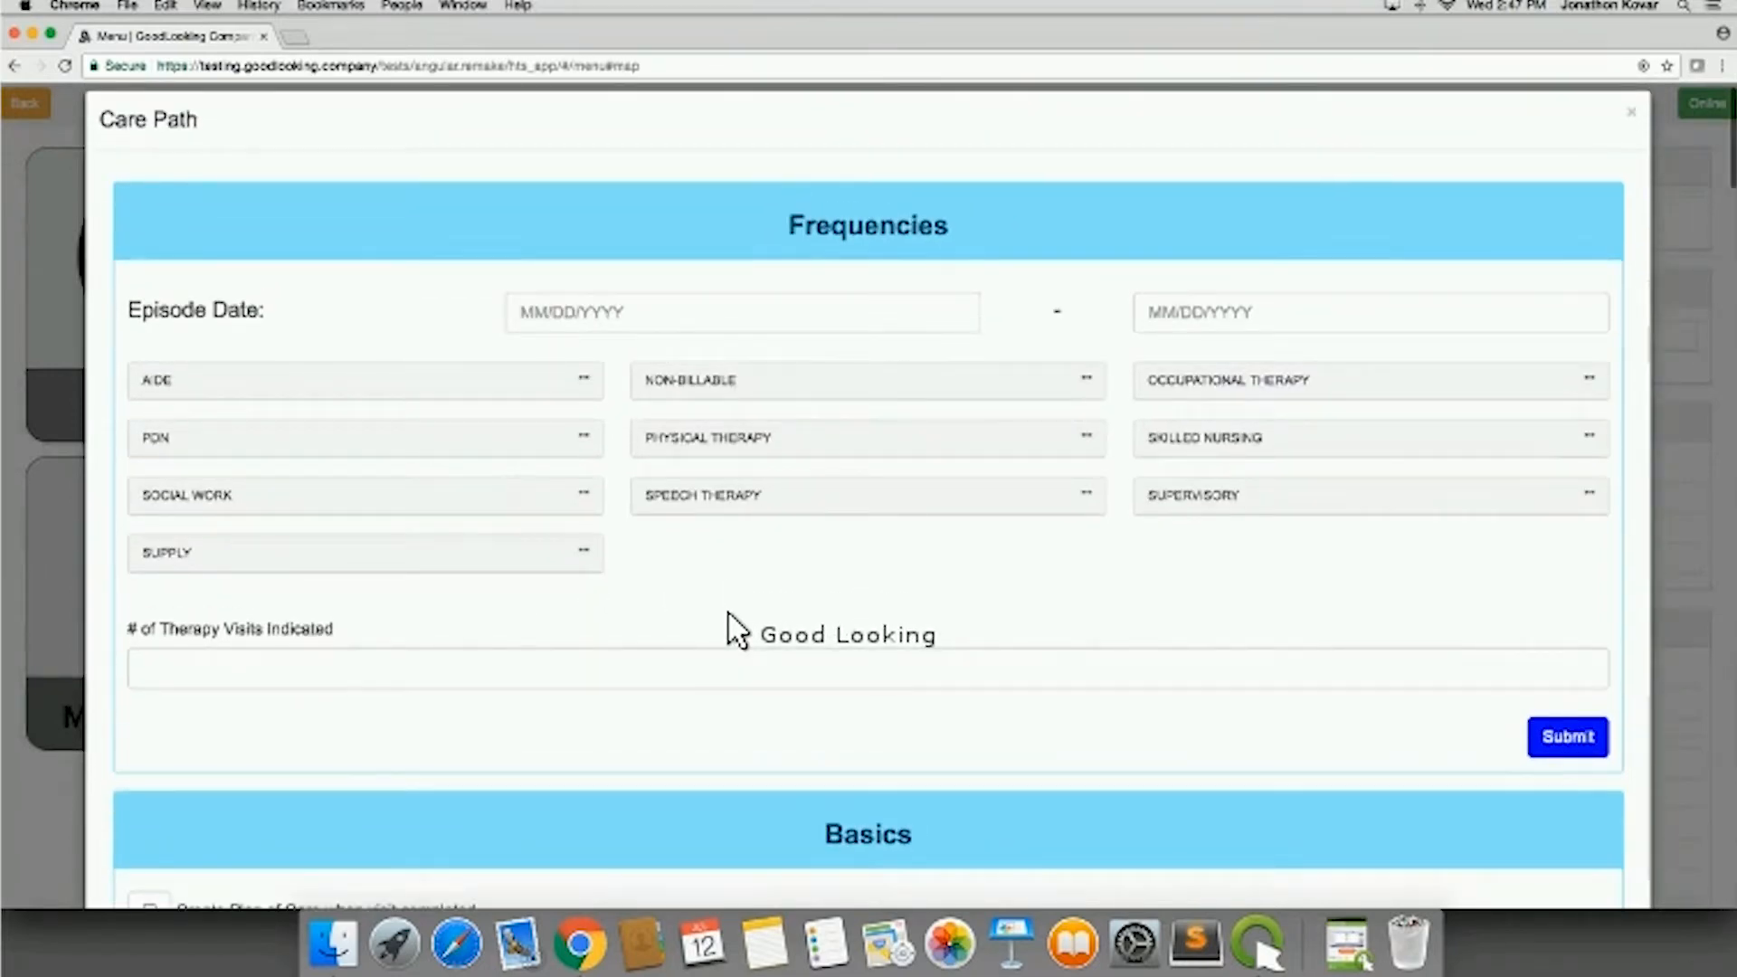
left_click(646, 328)
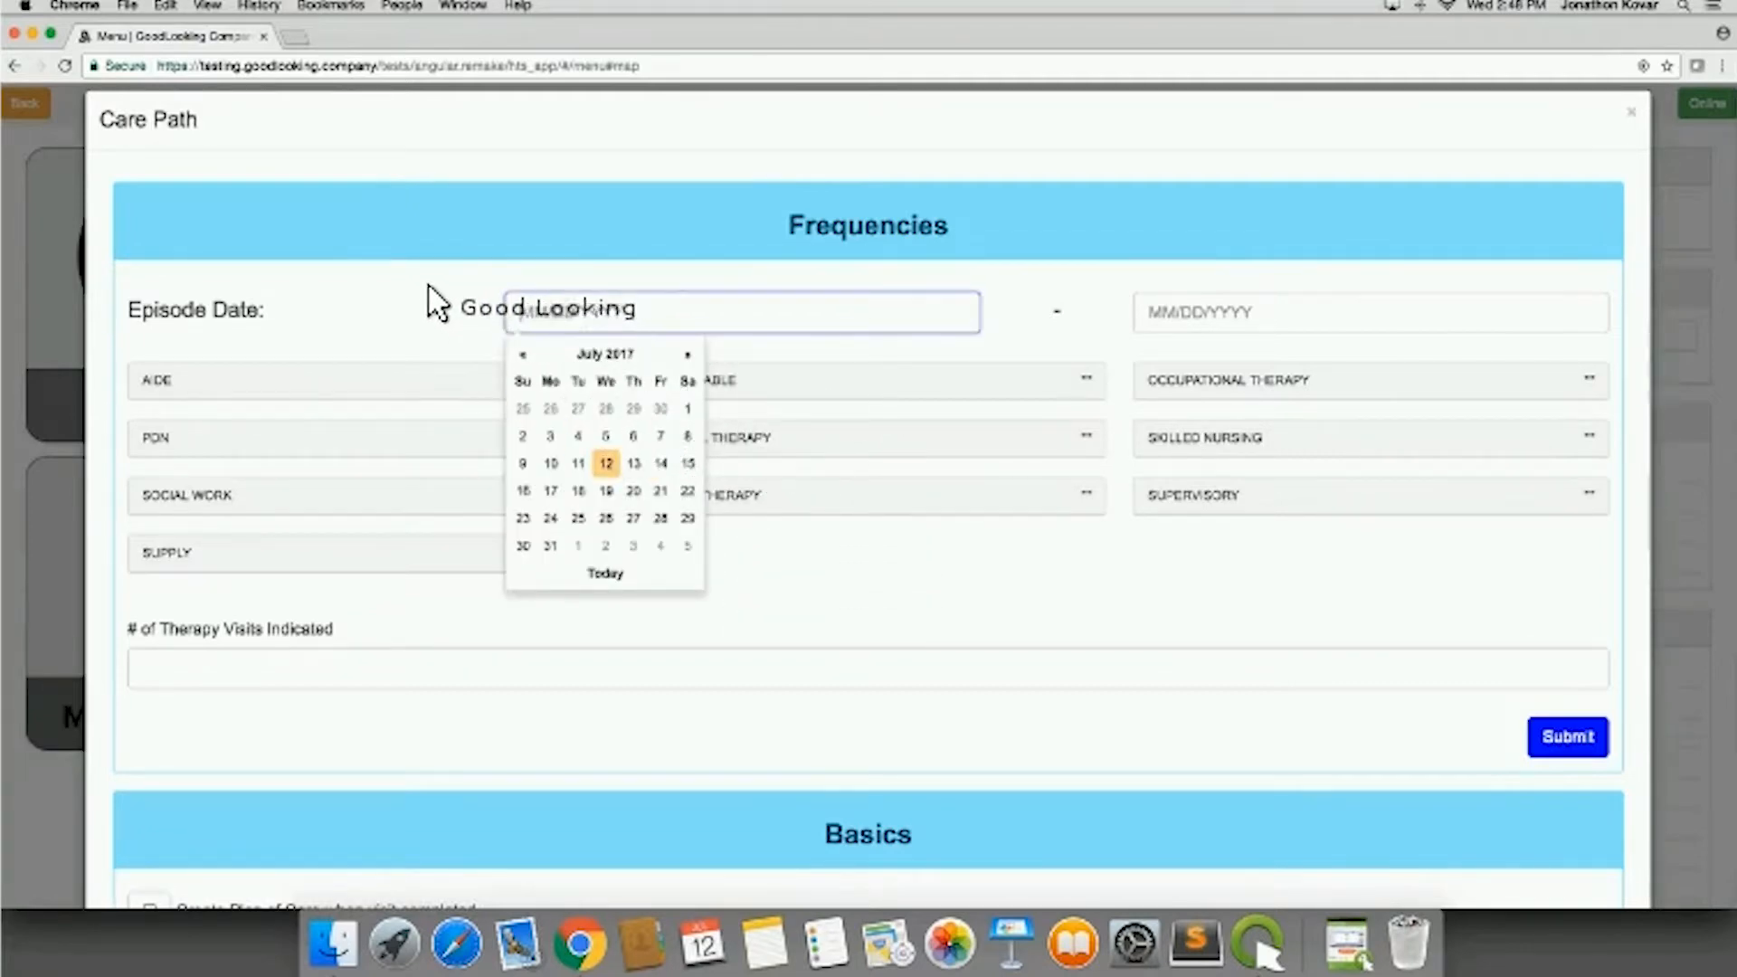
left_click(1070, 305)
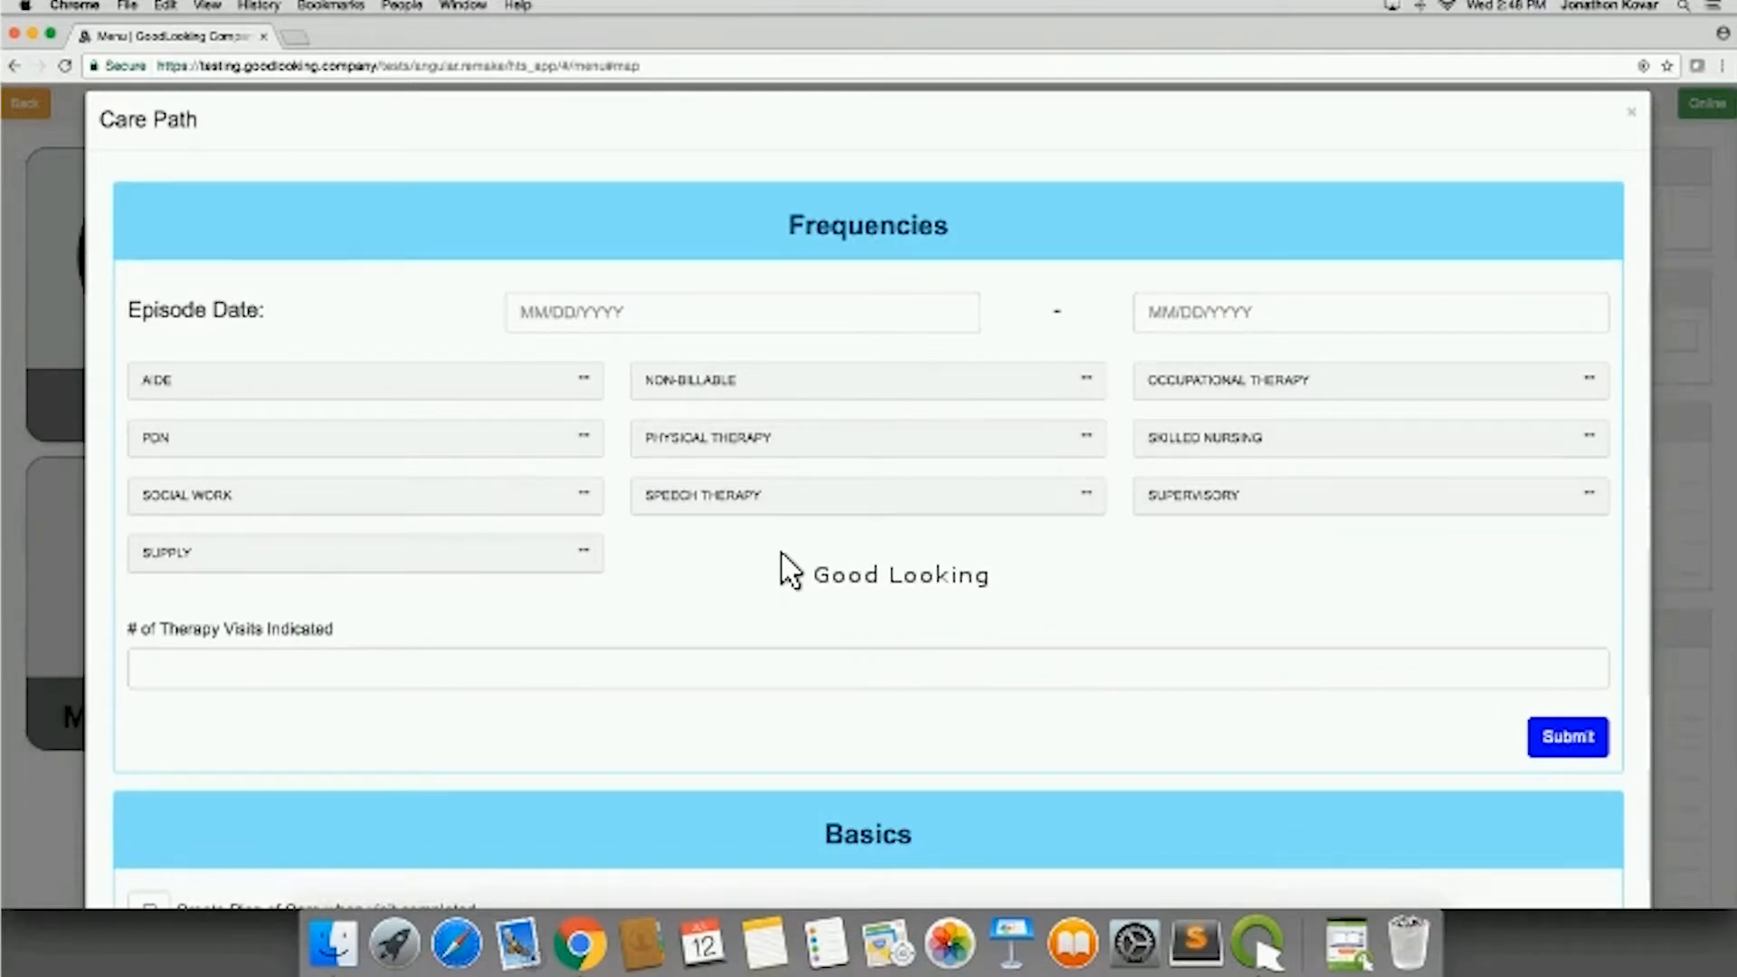
left_click(583, 326)
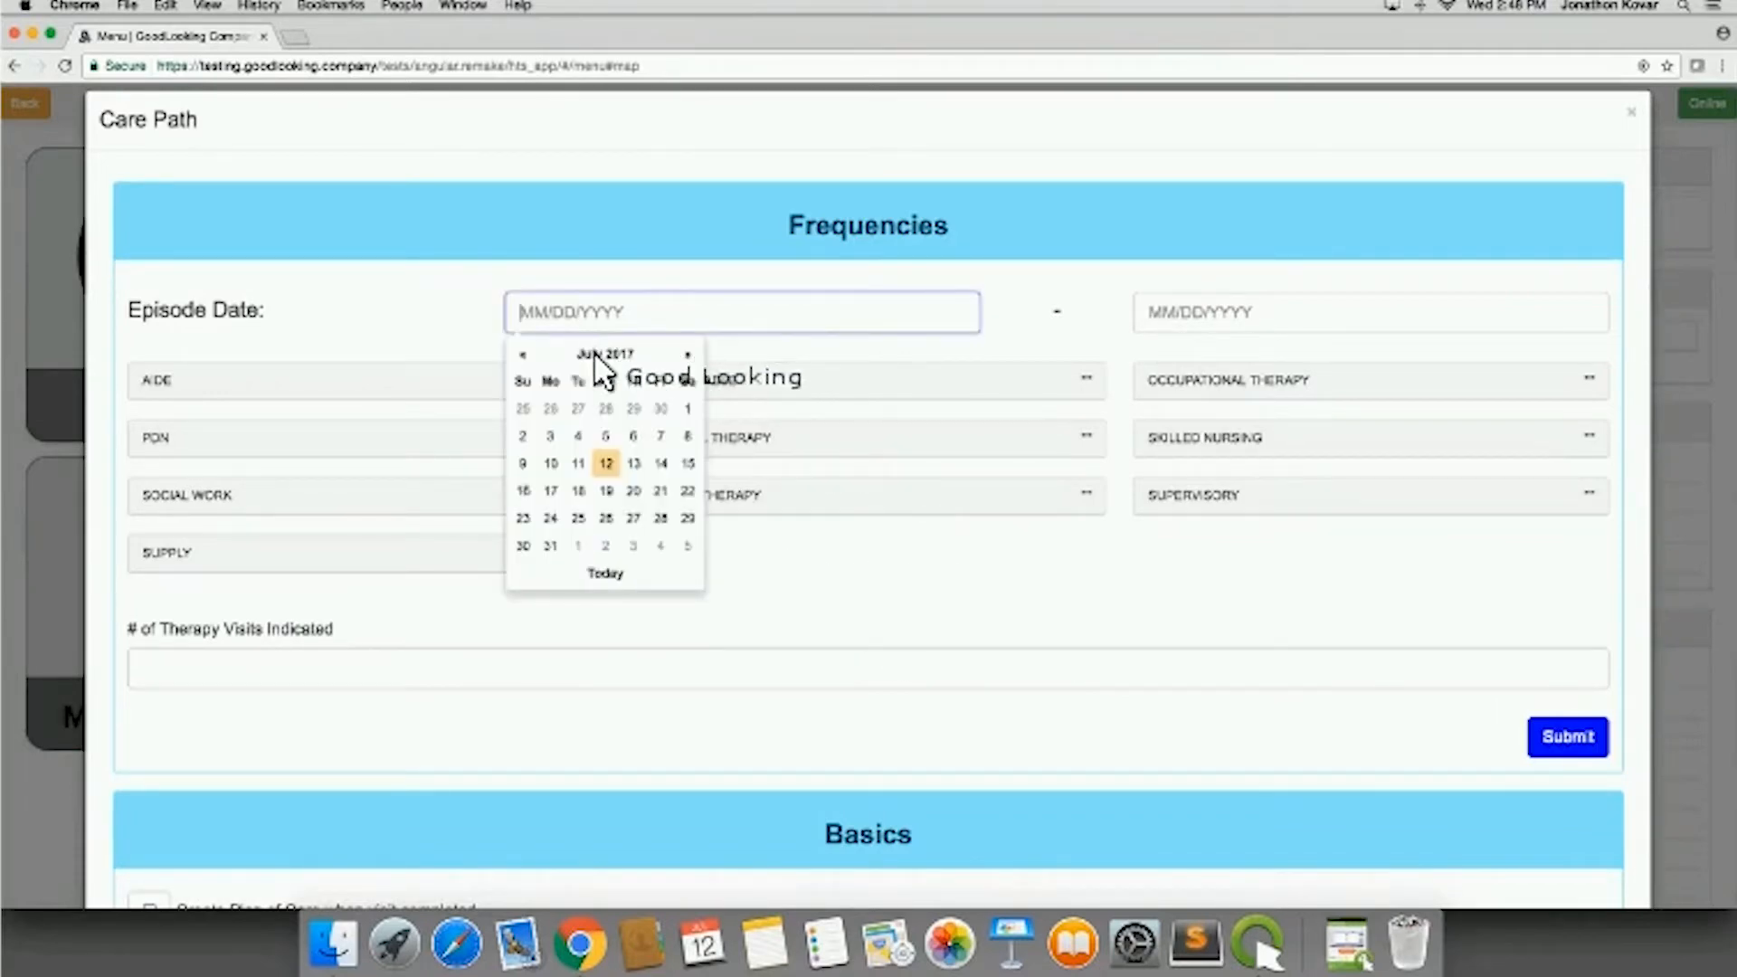
left_click(687, 408)
left_click(1221, 324)
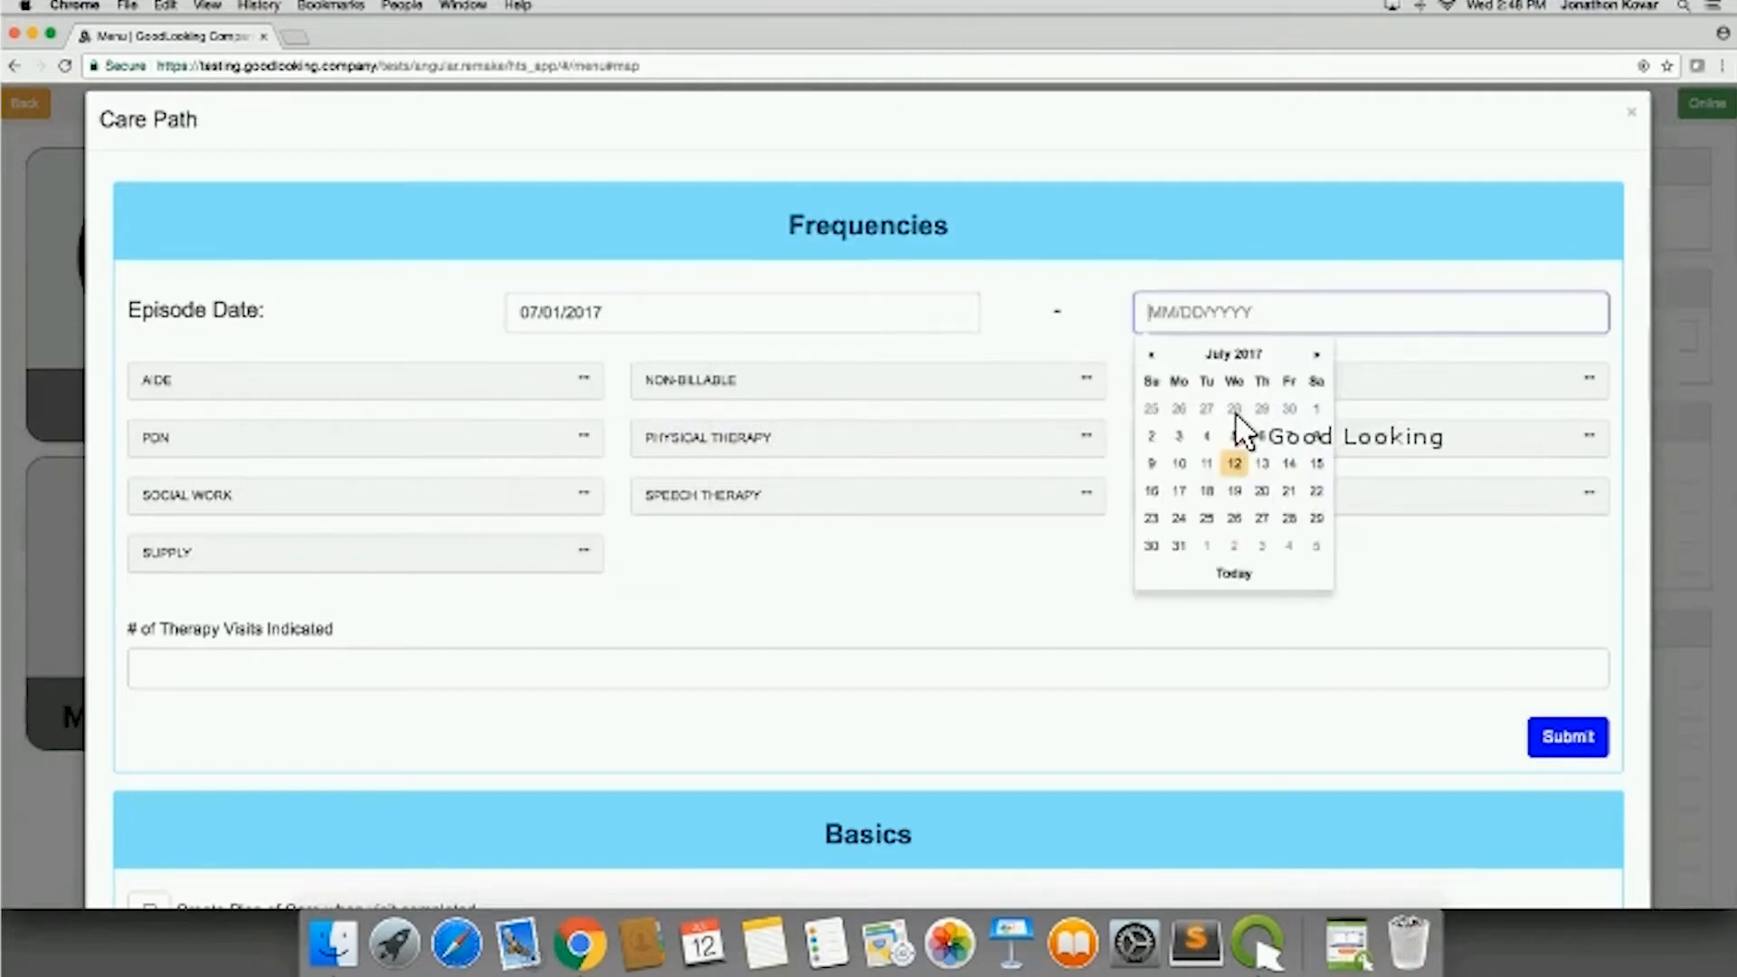
left_click(1316, 355)
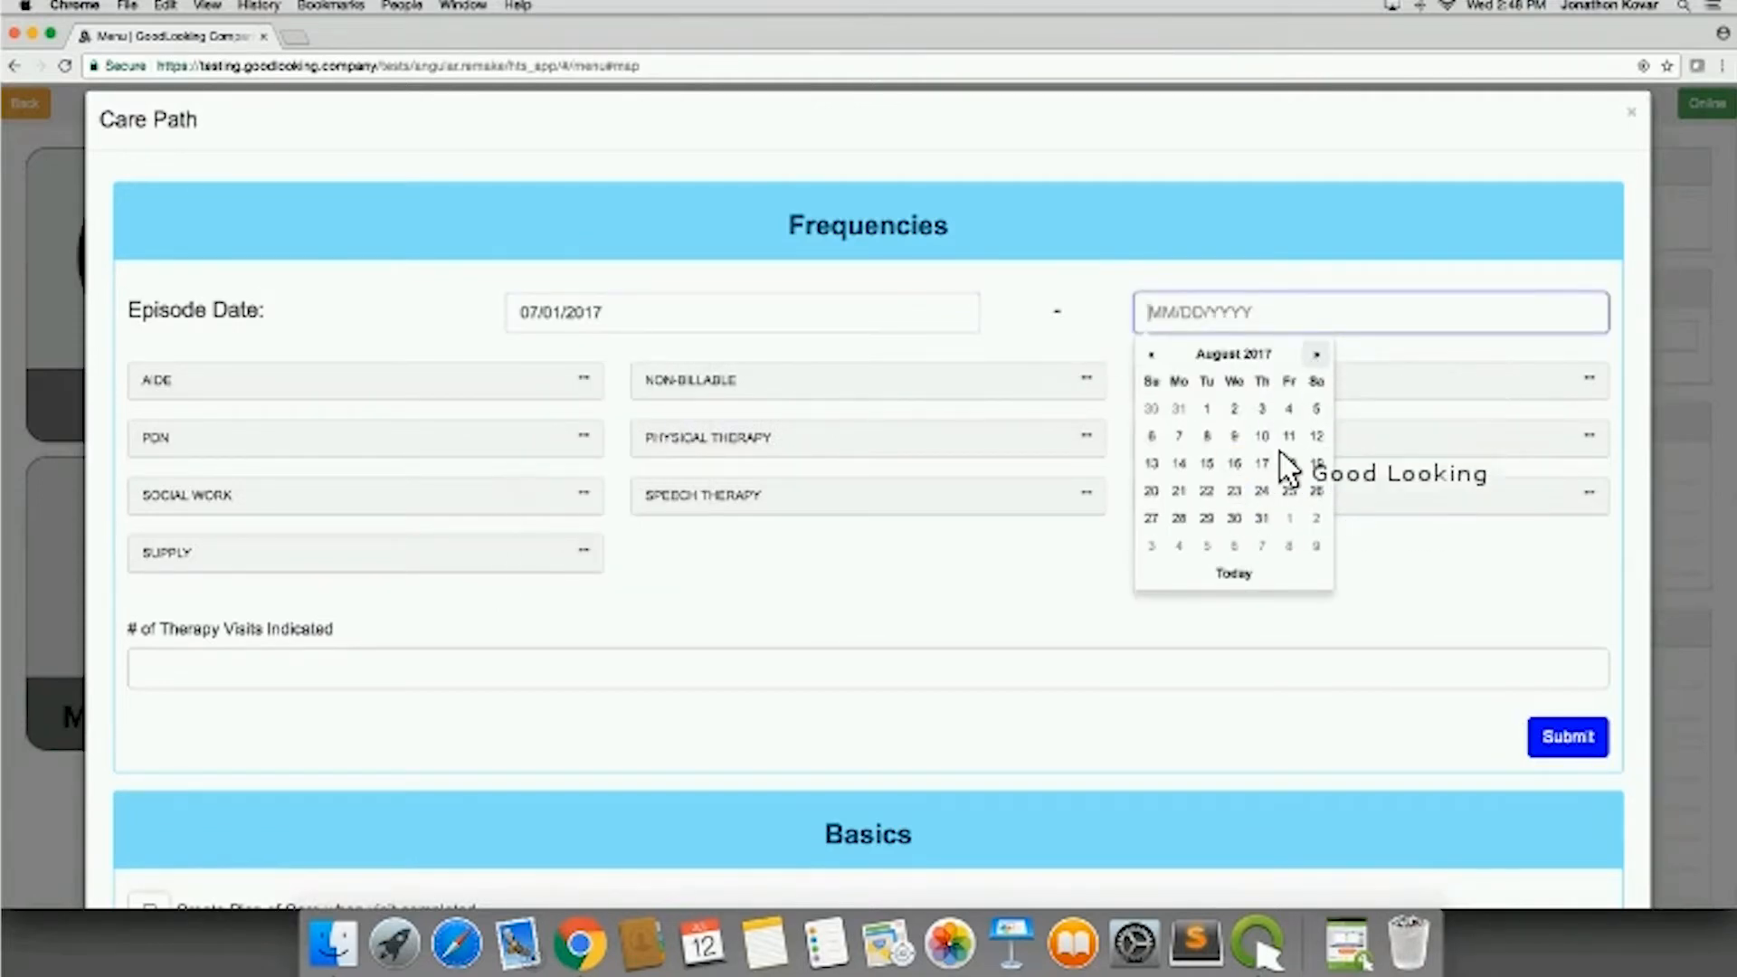
left_click(1263, 517)
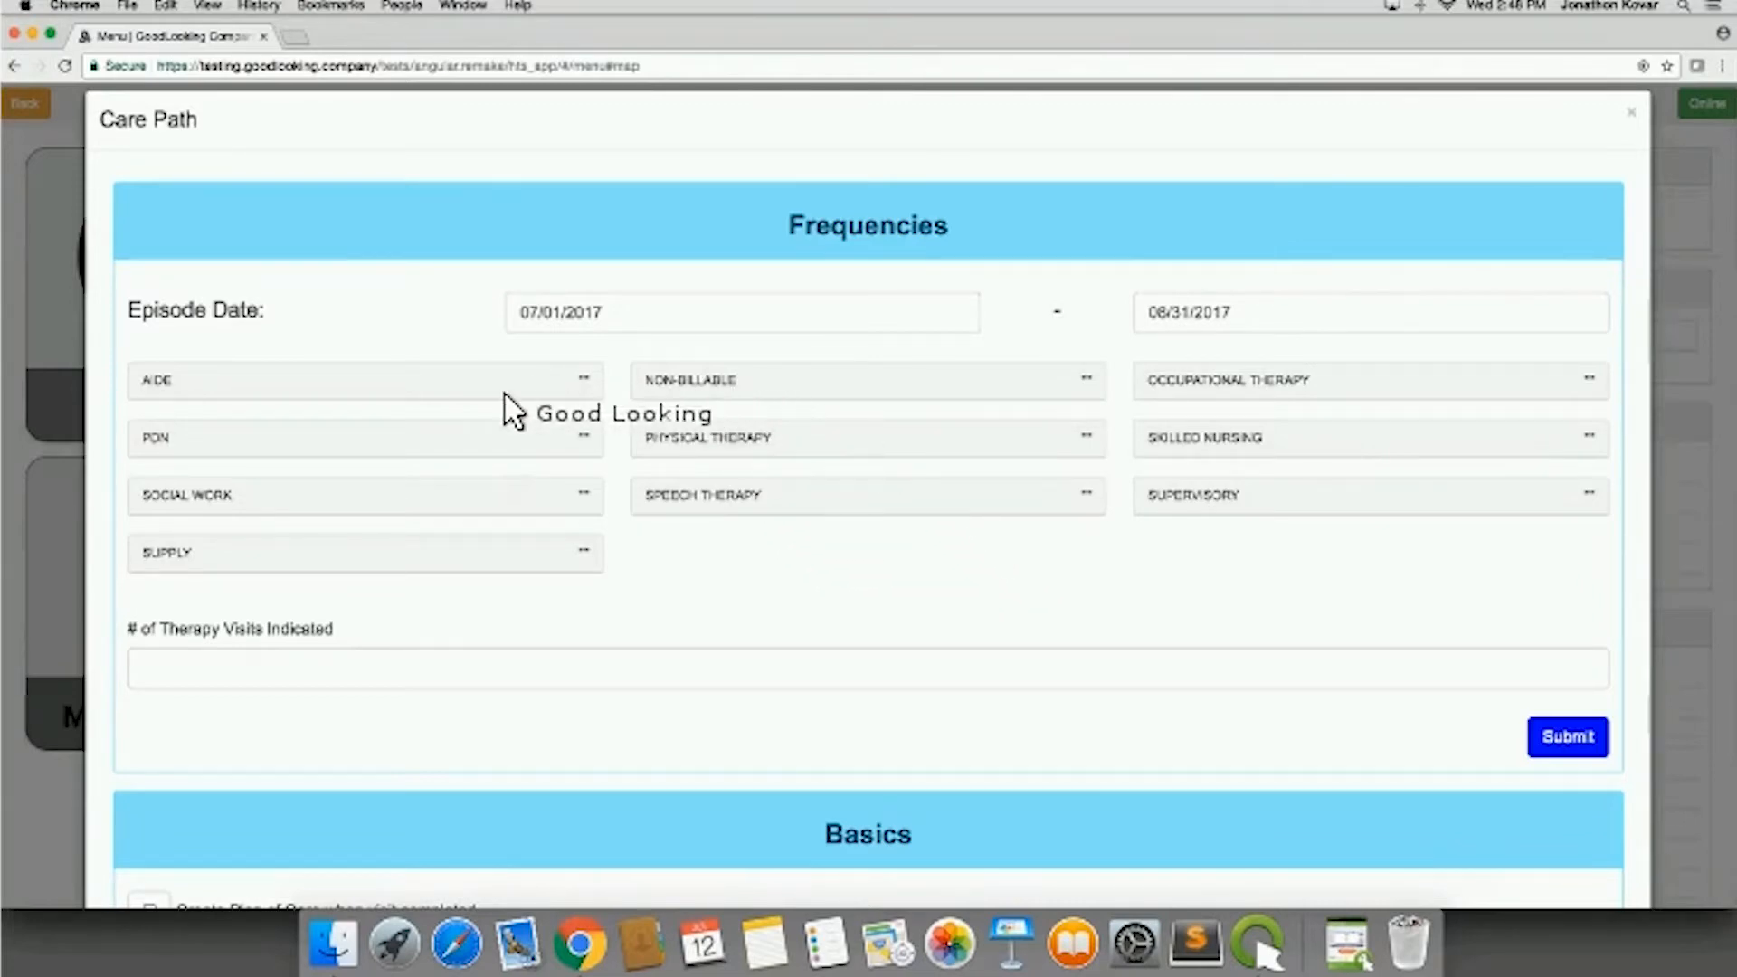
Step: Add a PDN frequency schedule with visits on July 17, 19, 24, 26 and 31, 2017
left_click(440, 437)
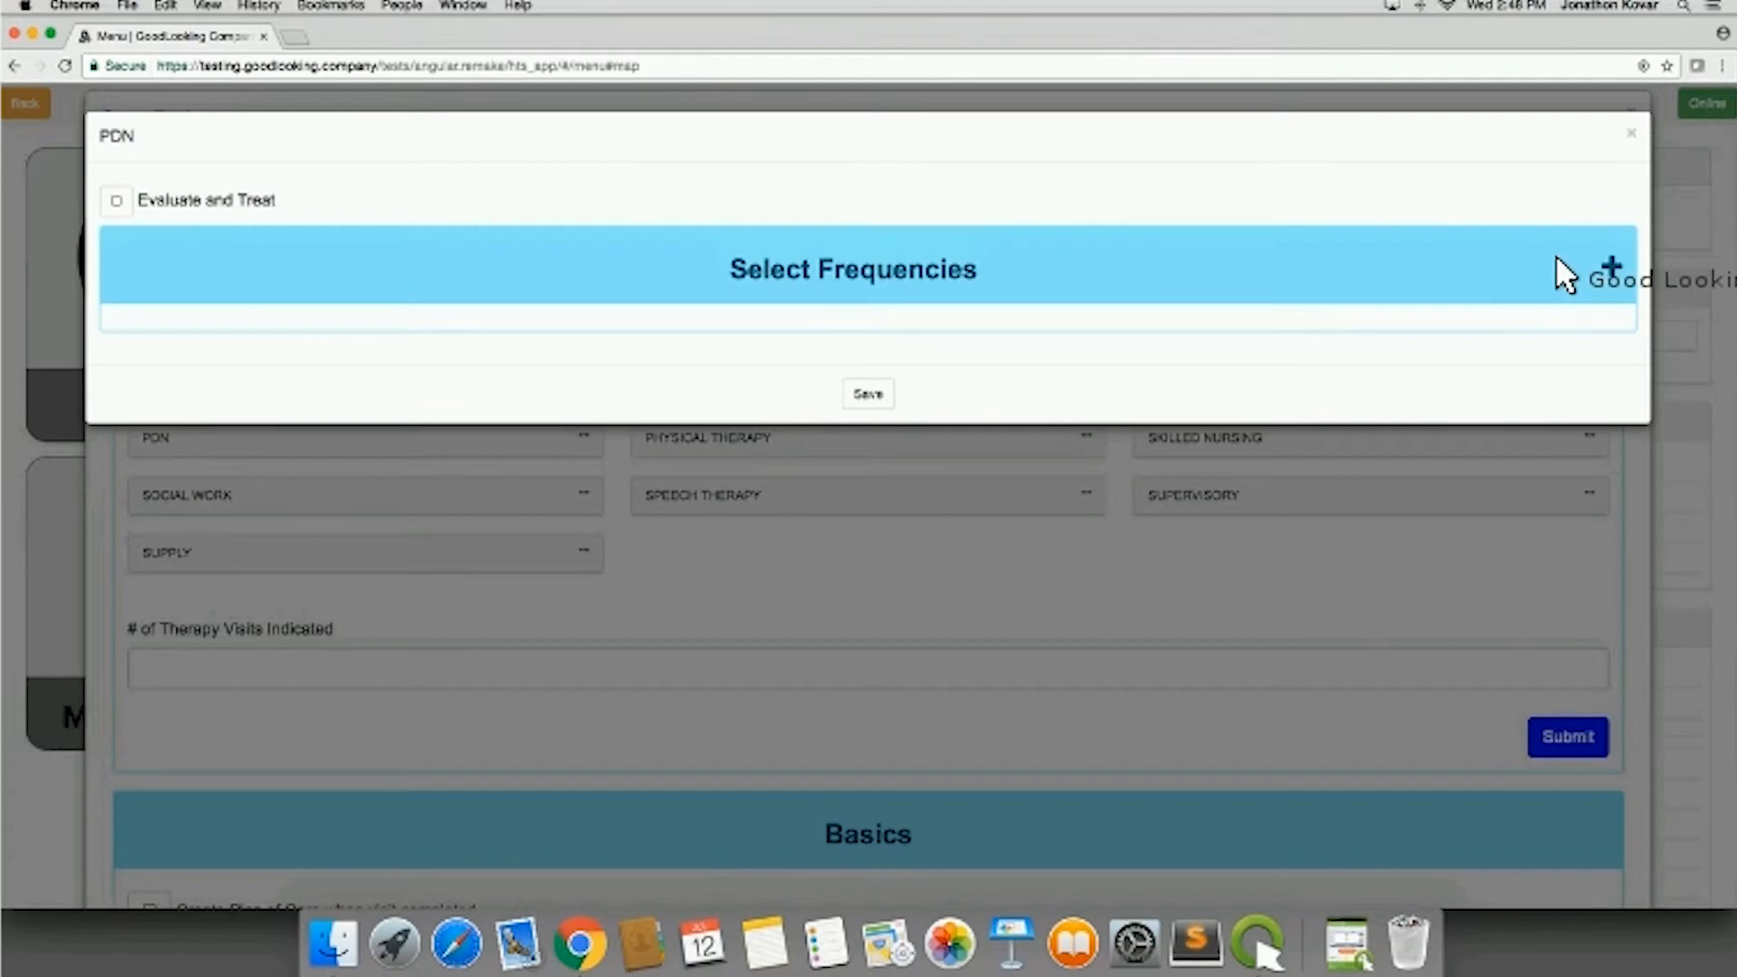
left_click(1585, 264)
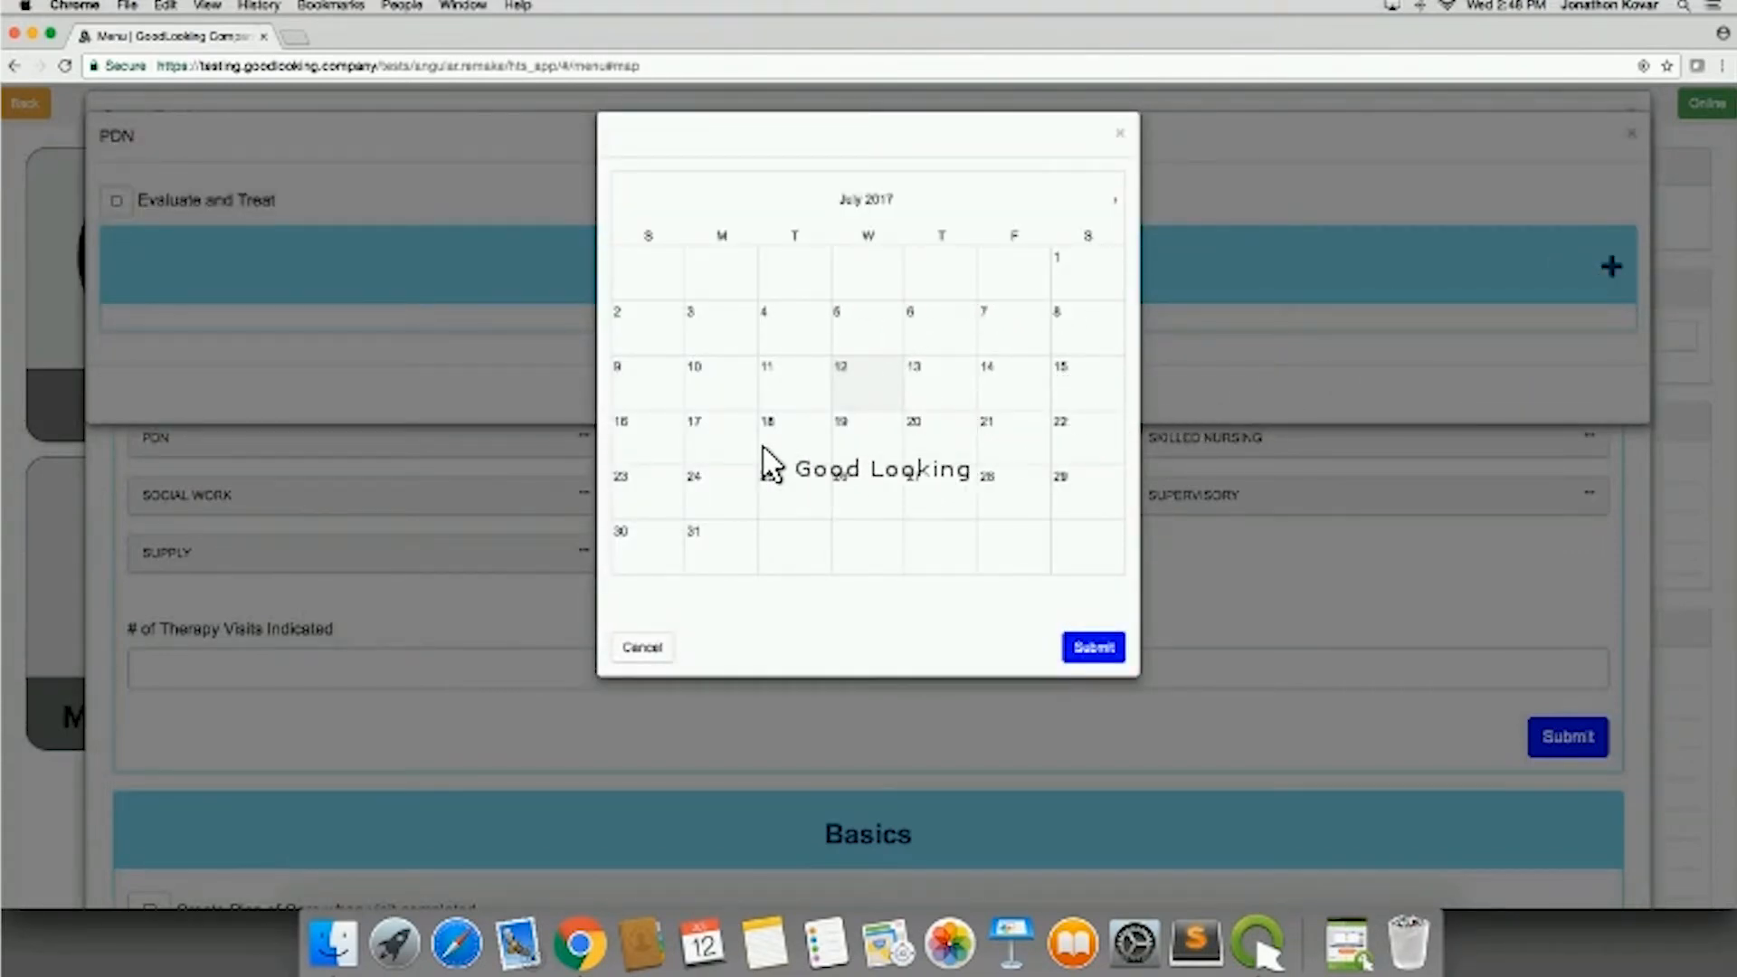
left_click(721, 450)
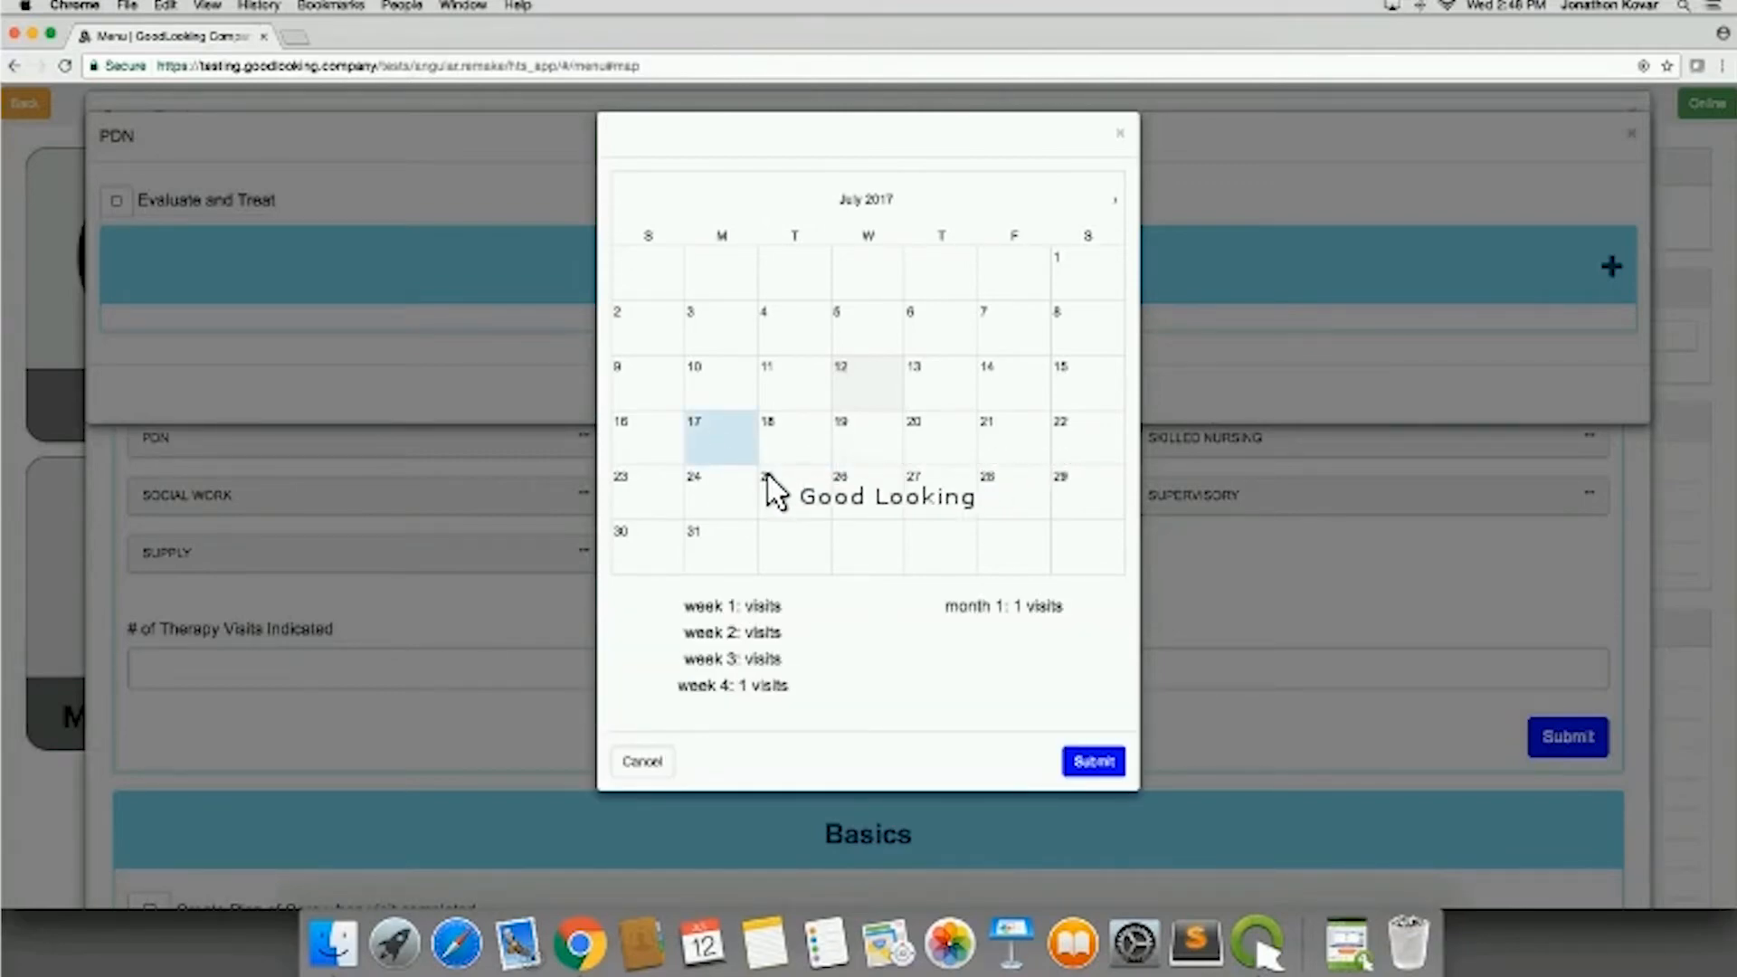
left_click(867, 444)
left_click(722, 494)
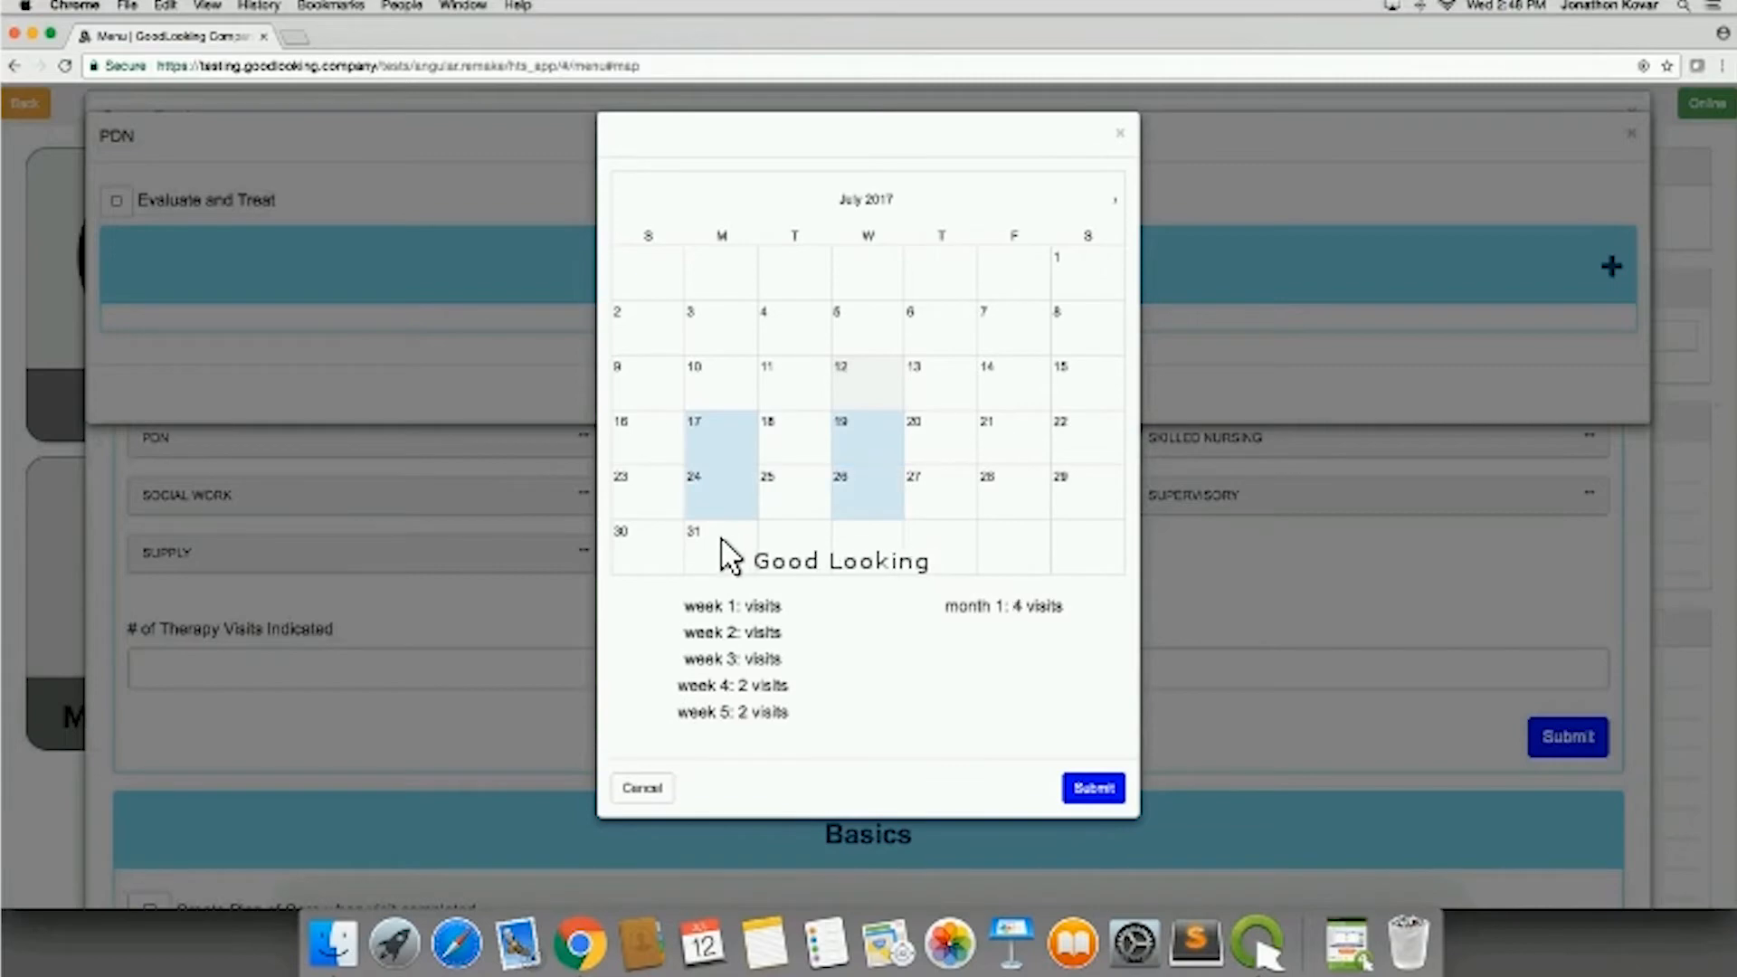
left_click(731, 554)
left_click(841, 506)
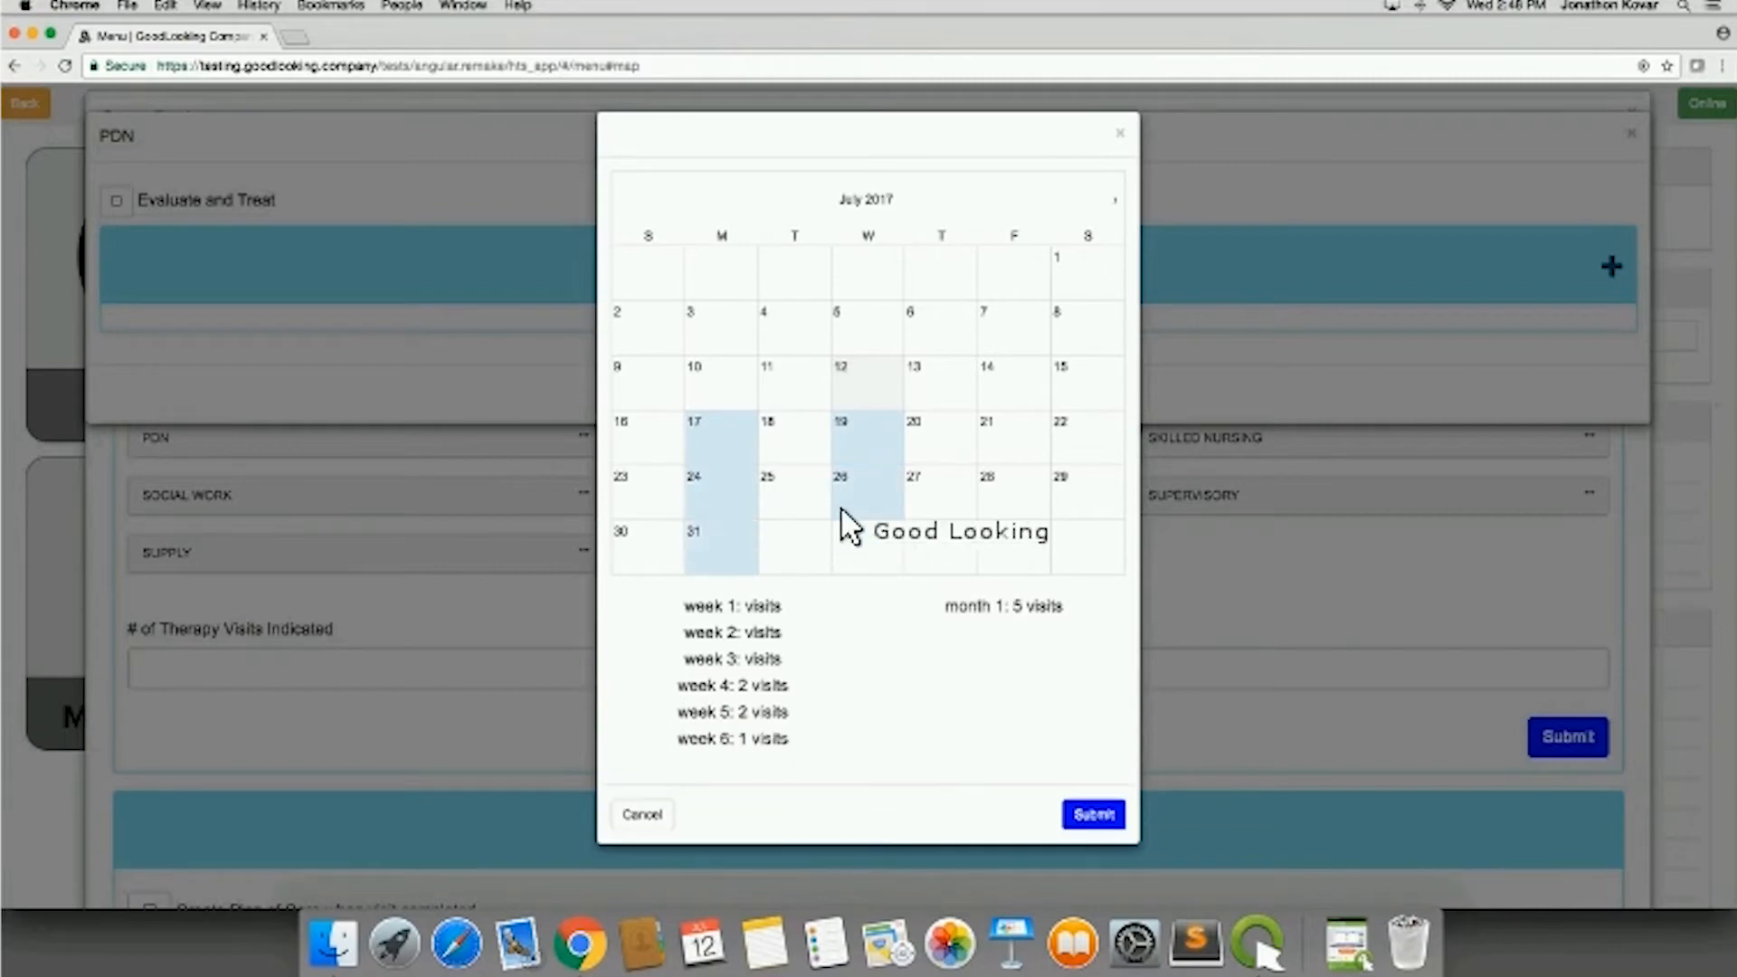
Step: Add PDN visits on August 7, 14 and 21, 2017, then submit the calendar and save the frequencies
left_click(1118, 200)
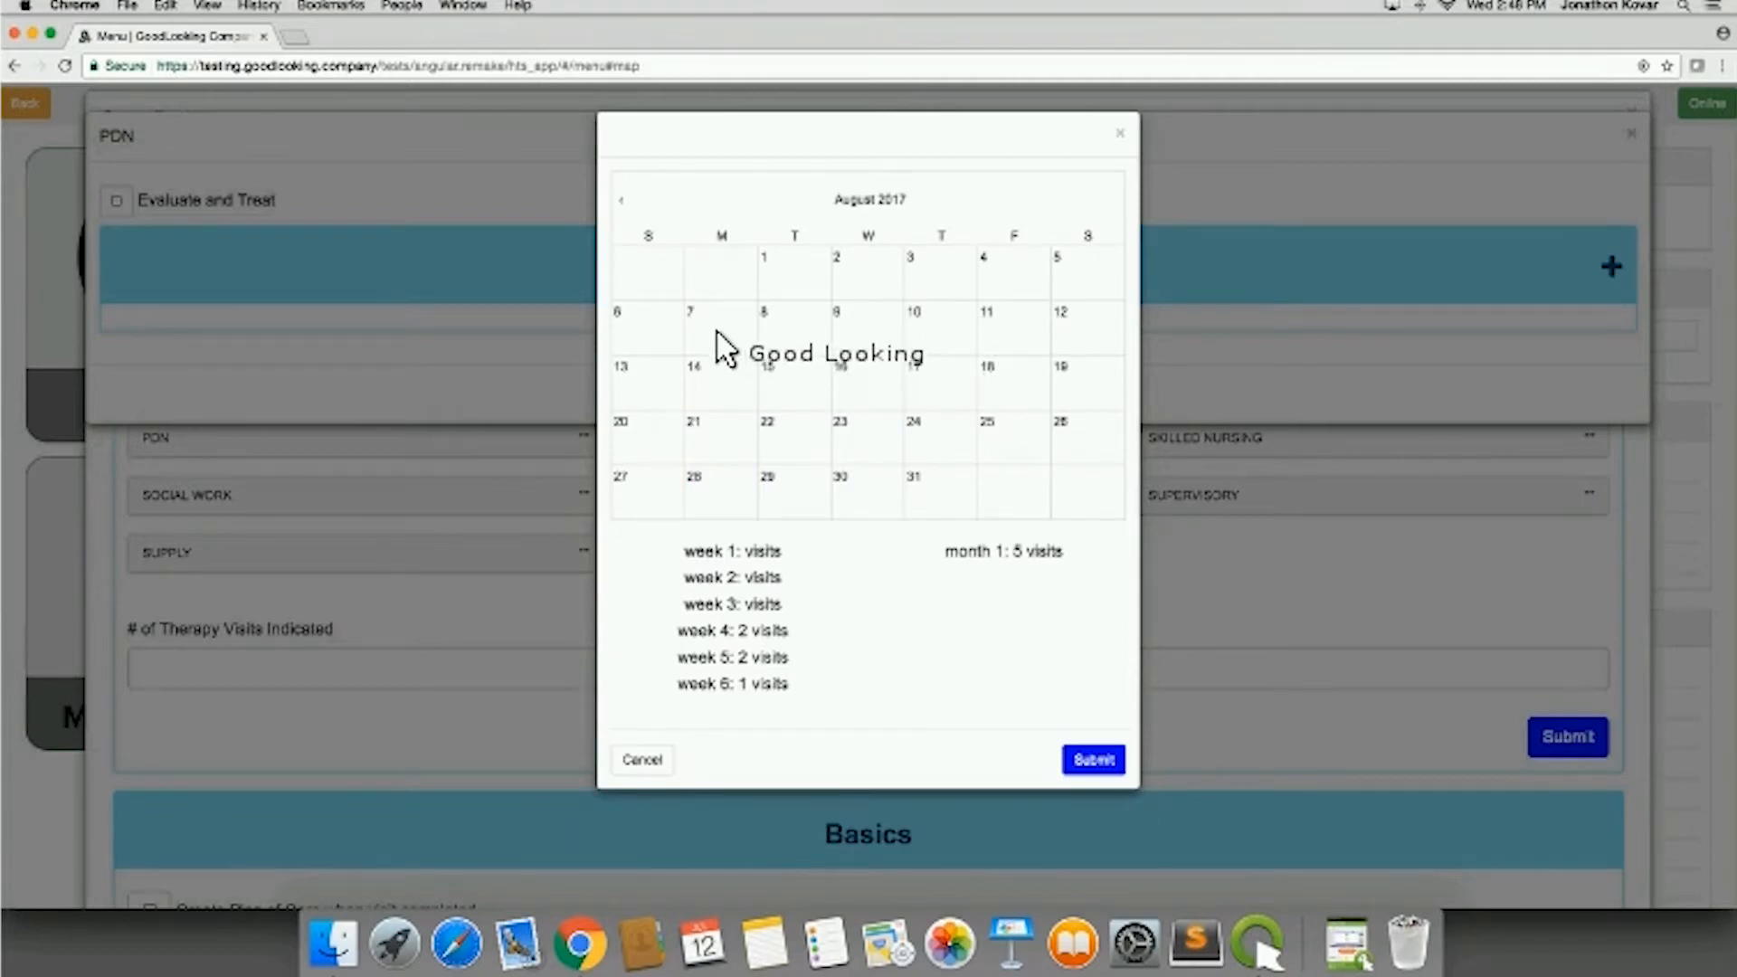
left_click(720, 342)
left_click(719, 398)
left_click(720, 427)
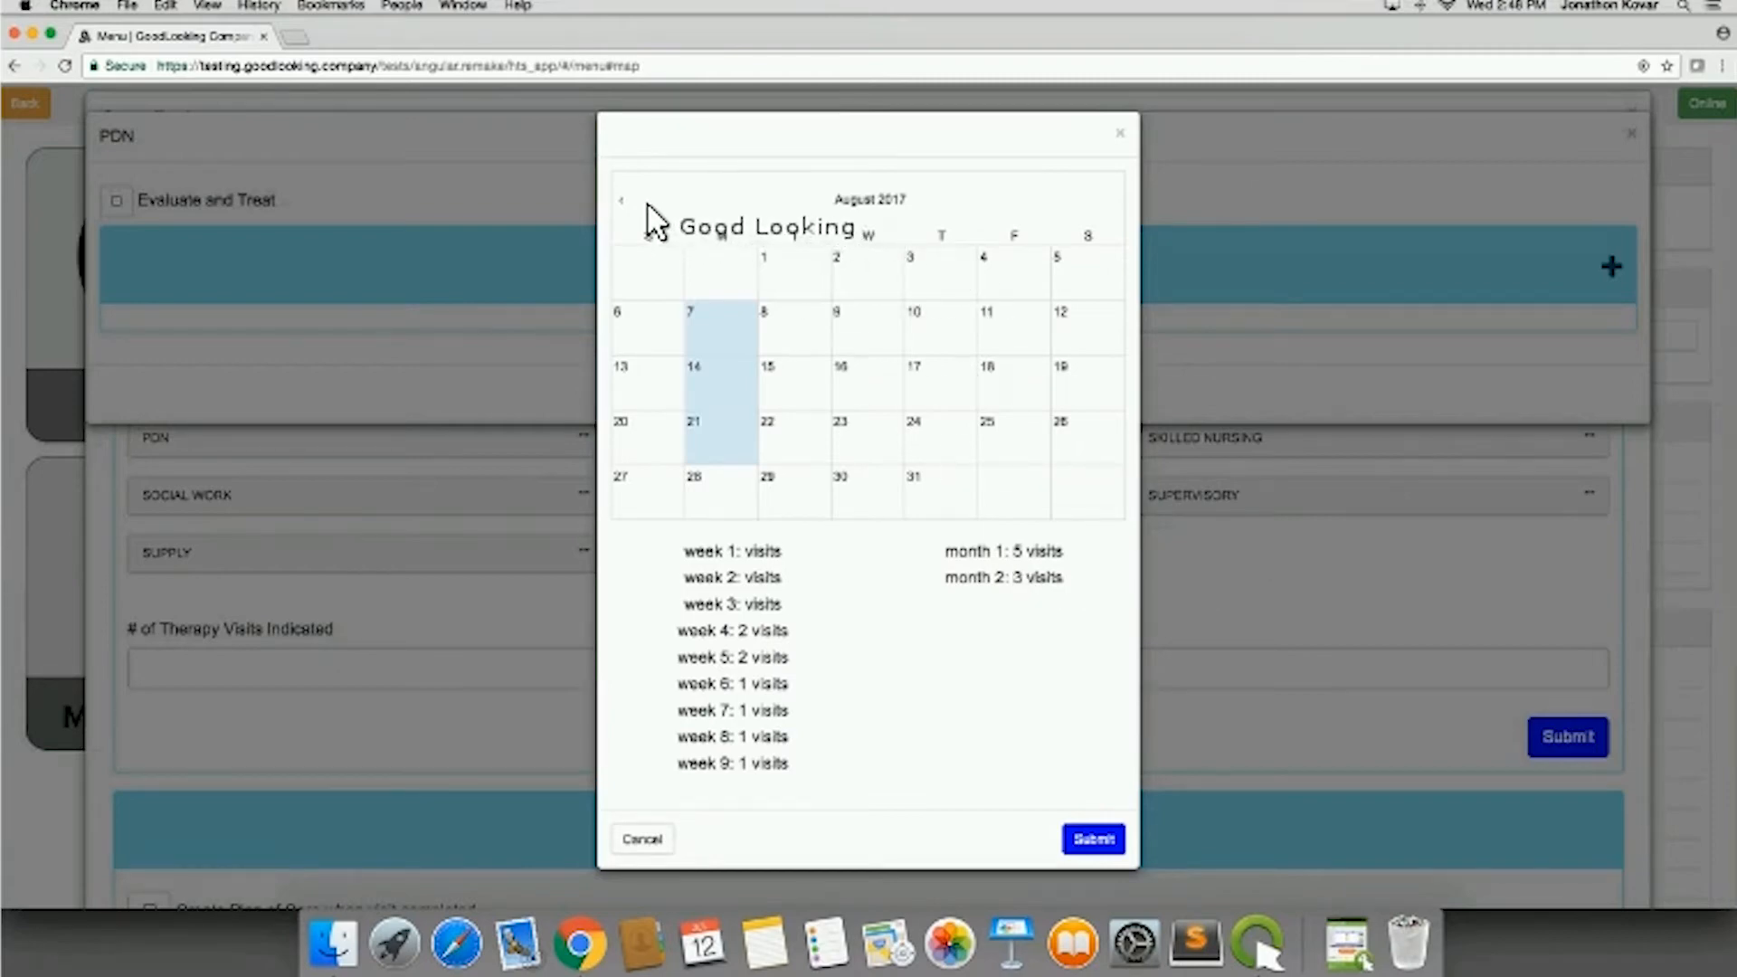
left_click(1092, 838)
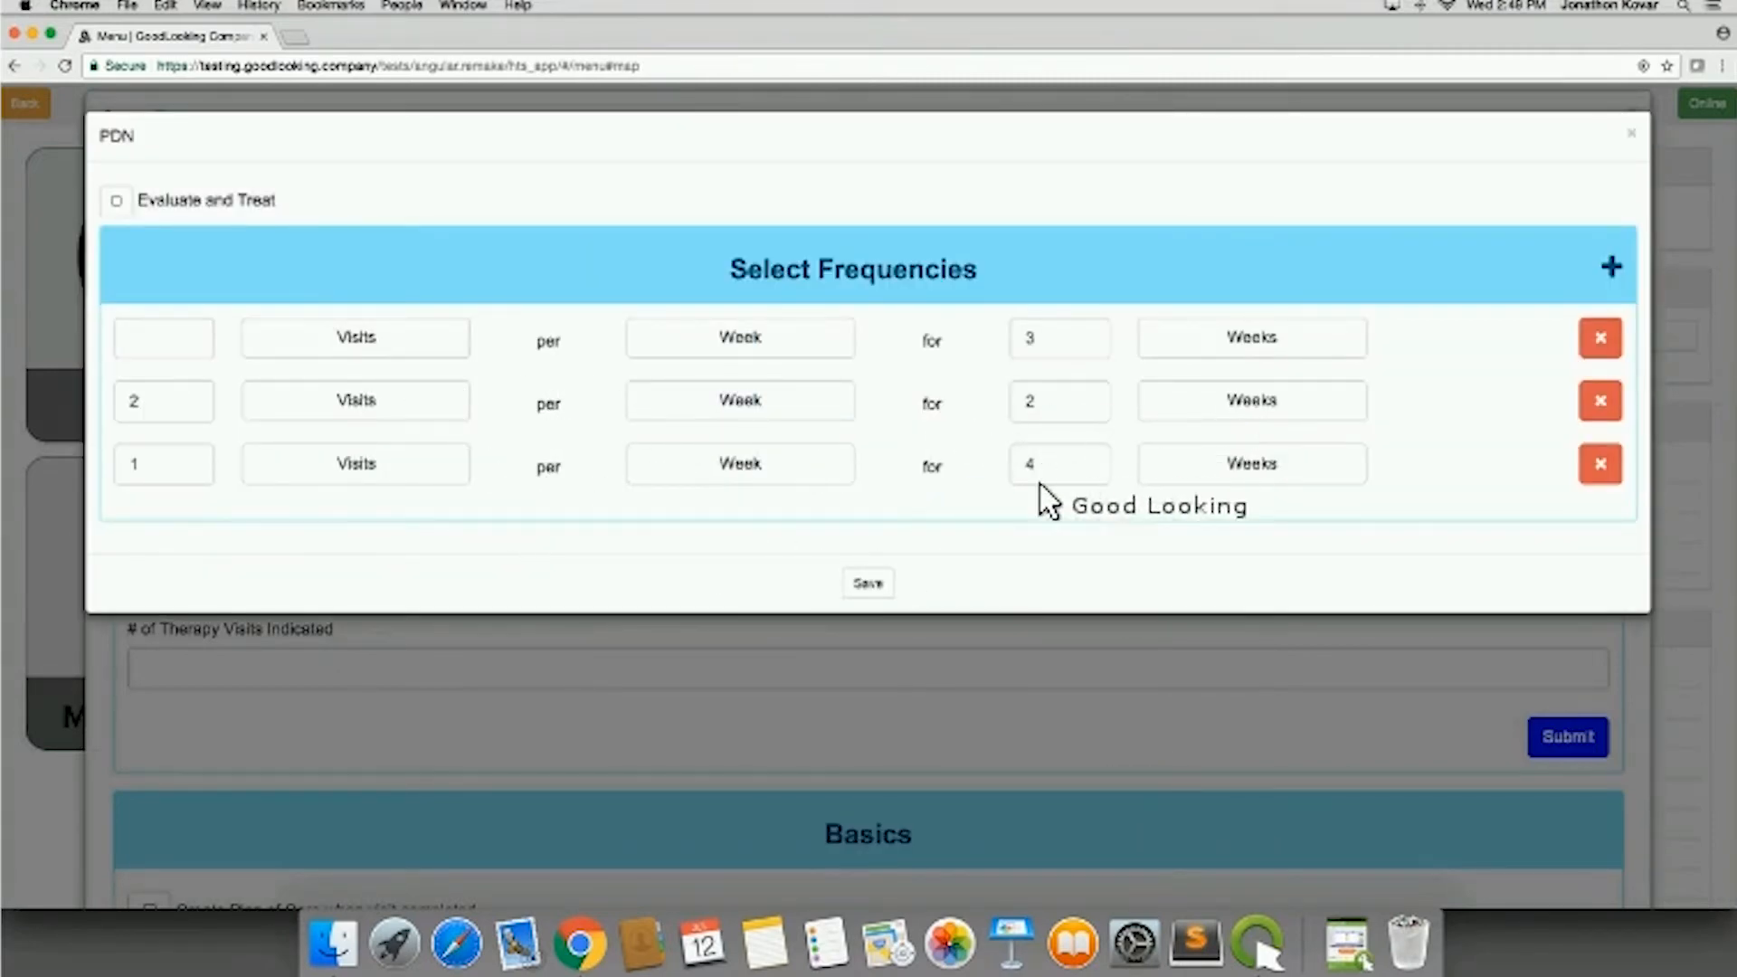
left_click(866, 583)
Step: Enable creating the Plan of Care when the visit is completed in the Basics section
scroll(910, 616, "down", 2)
scroll(916, 624, "down", 4)
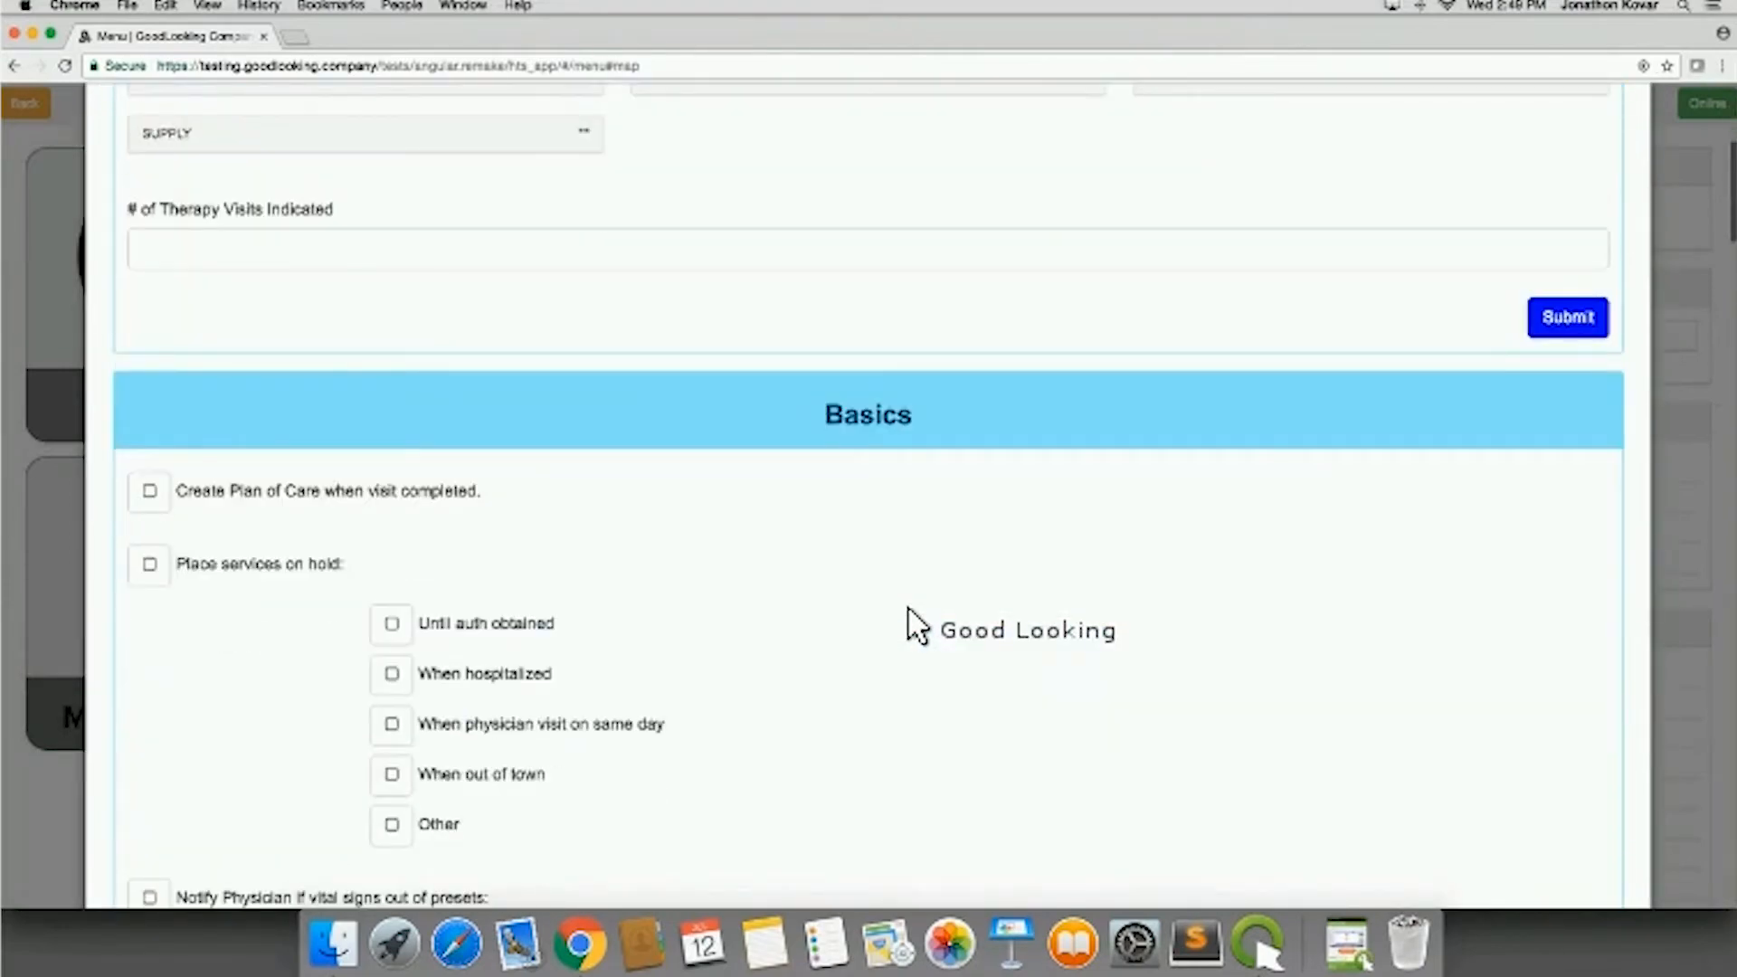
scroll(907, 625, "down", 4)
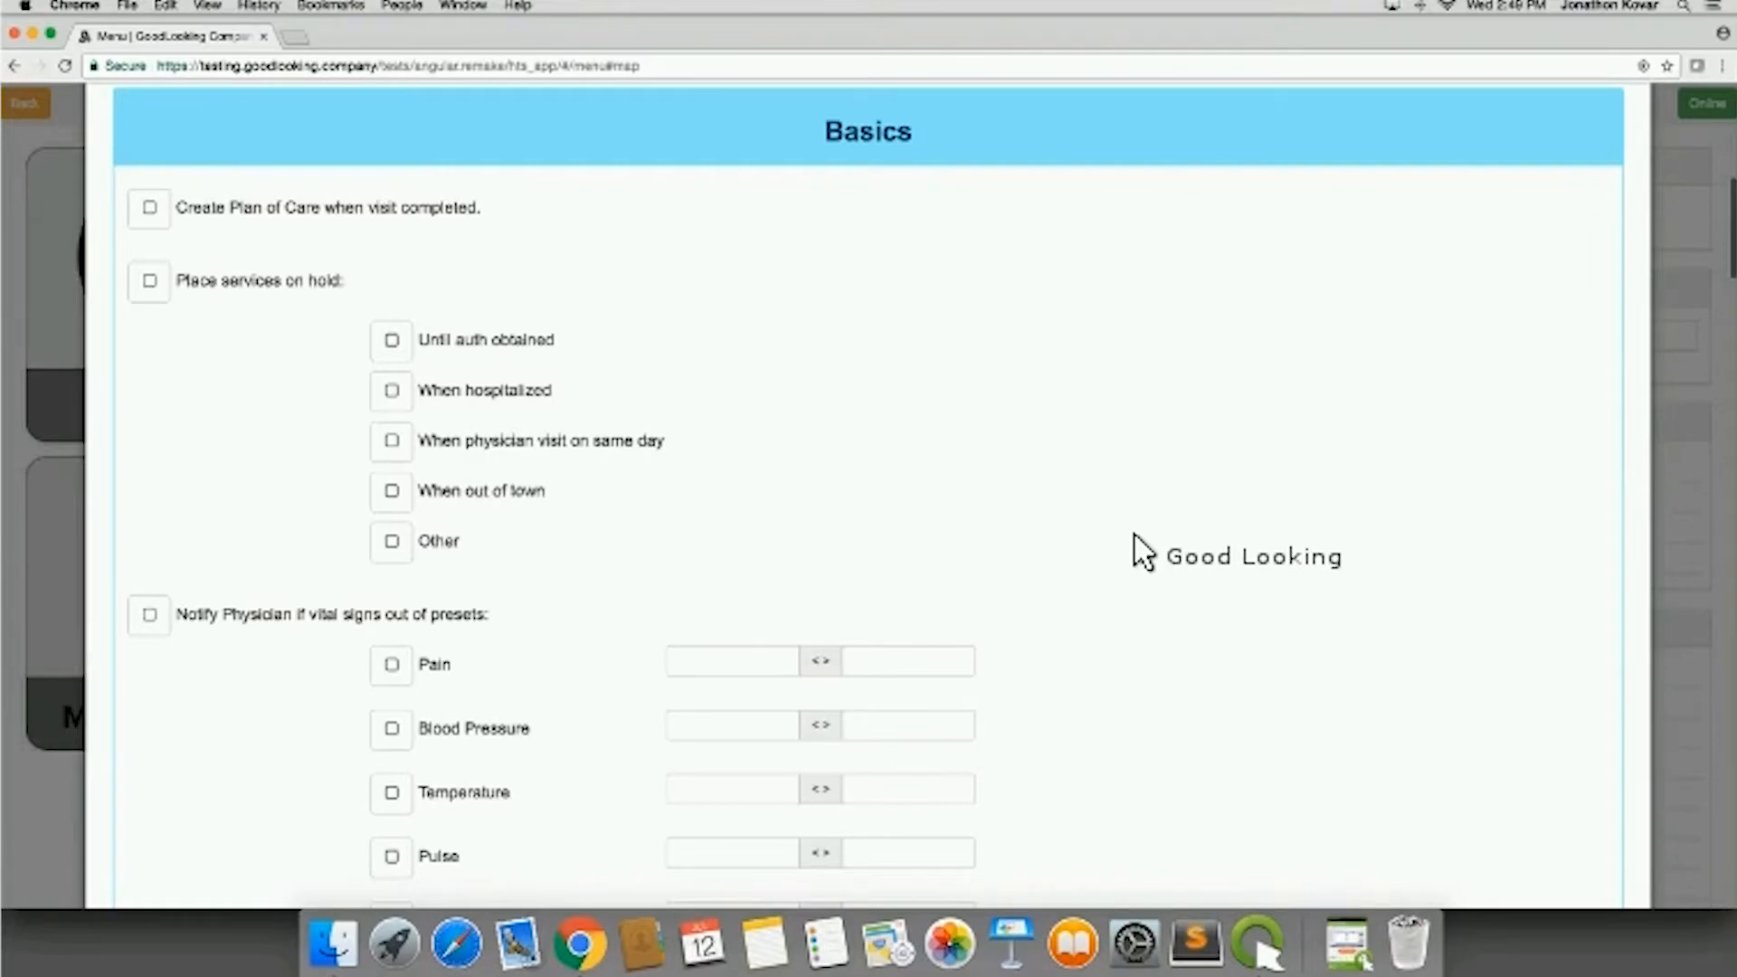
scroll(1137, 543, "down", 1)
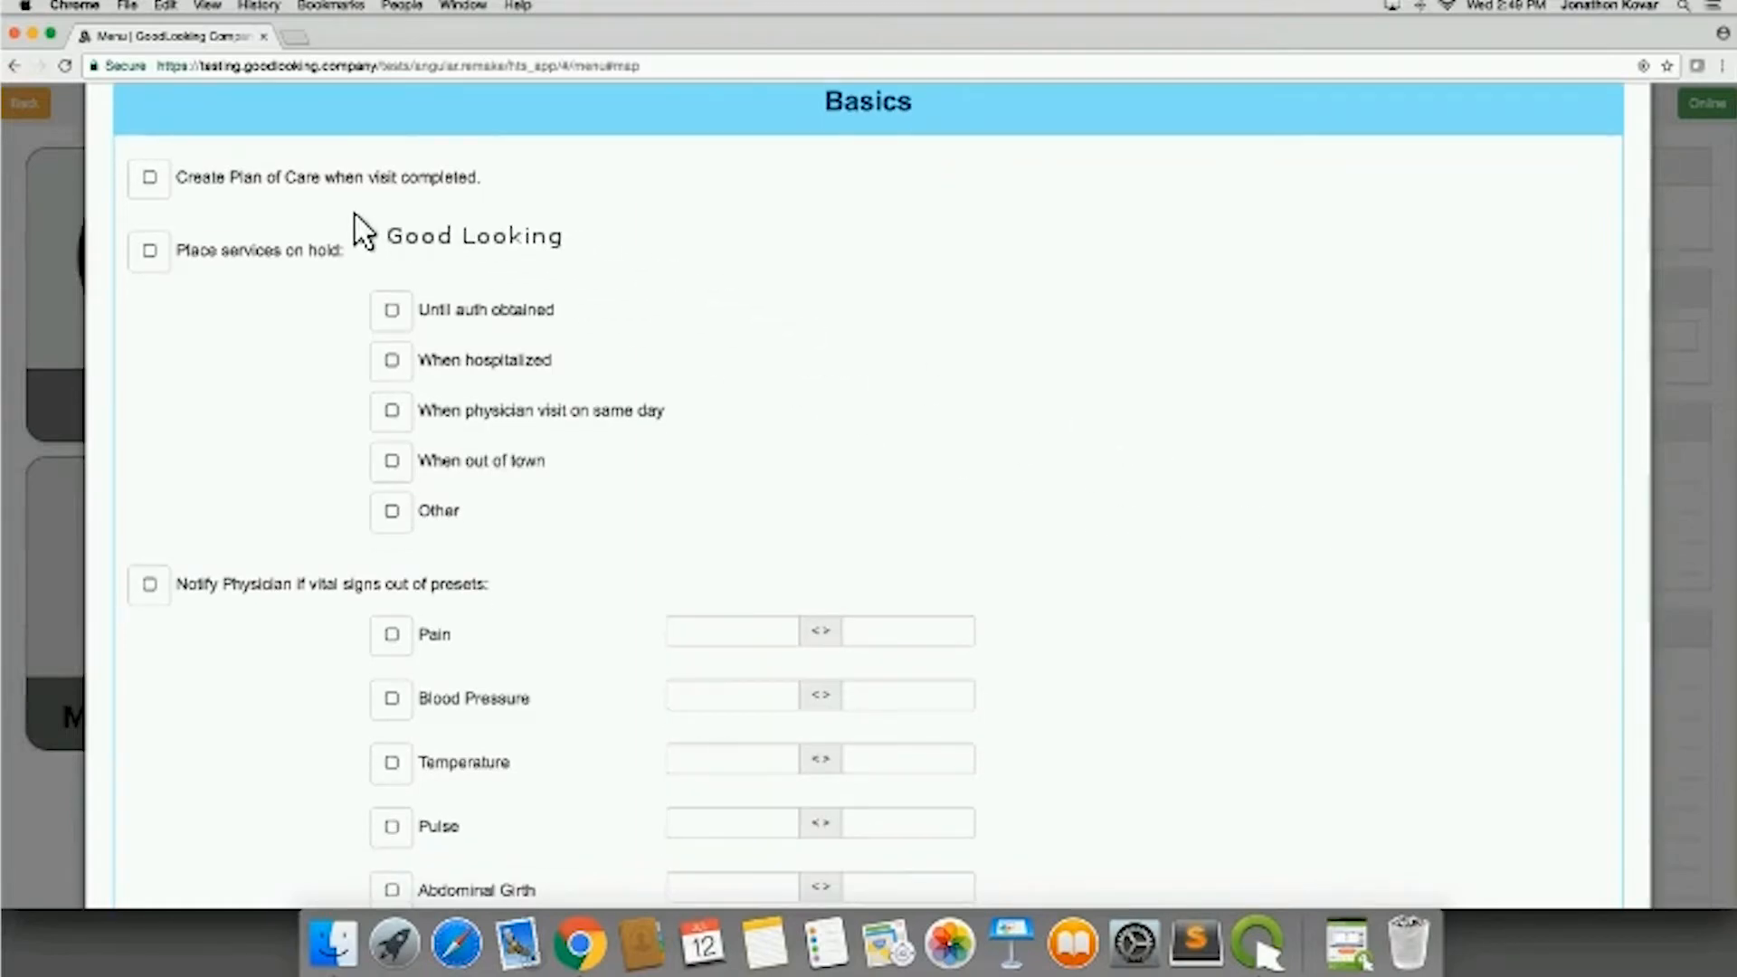
left_click(152, 179)
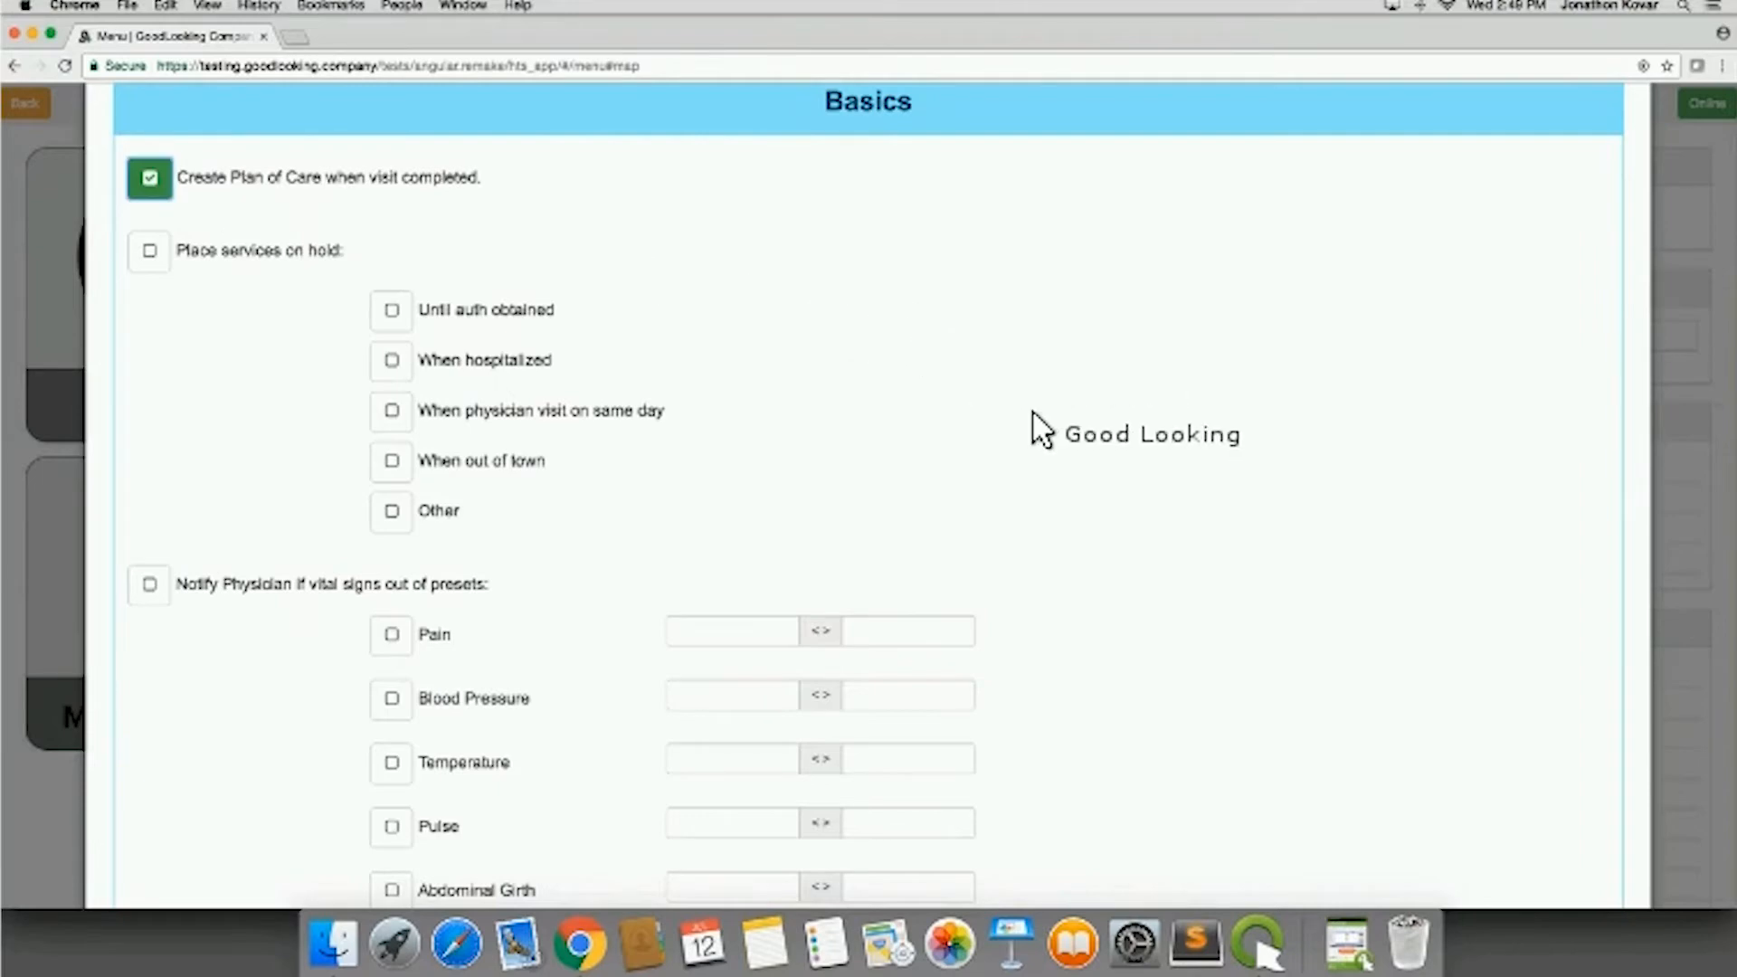
Step: Review the Basics options for placing services on hold, vital sign notification presets and the scheduling coordinator note
scroll(1258, 588, "down", 2)
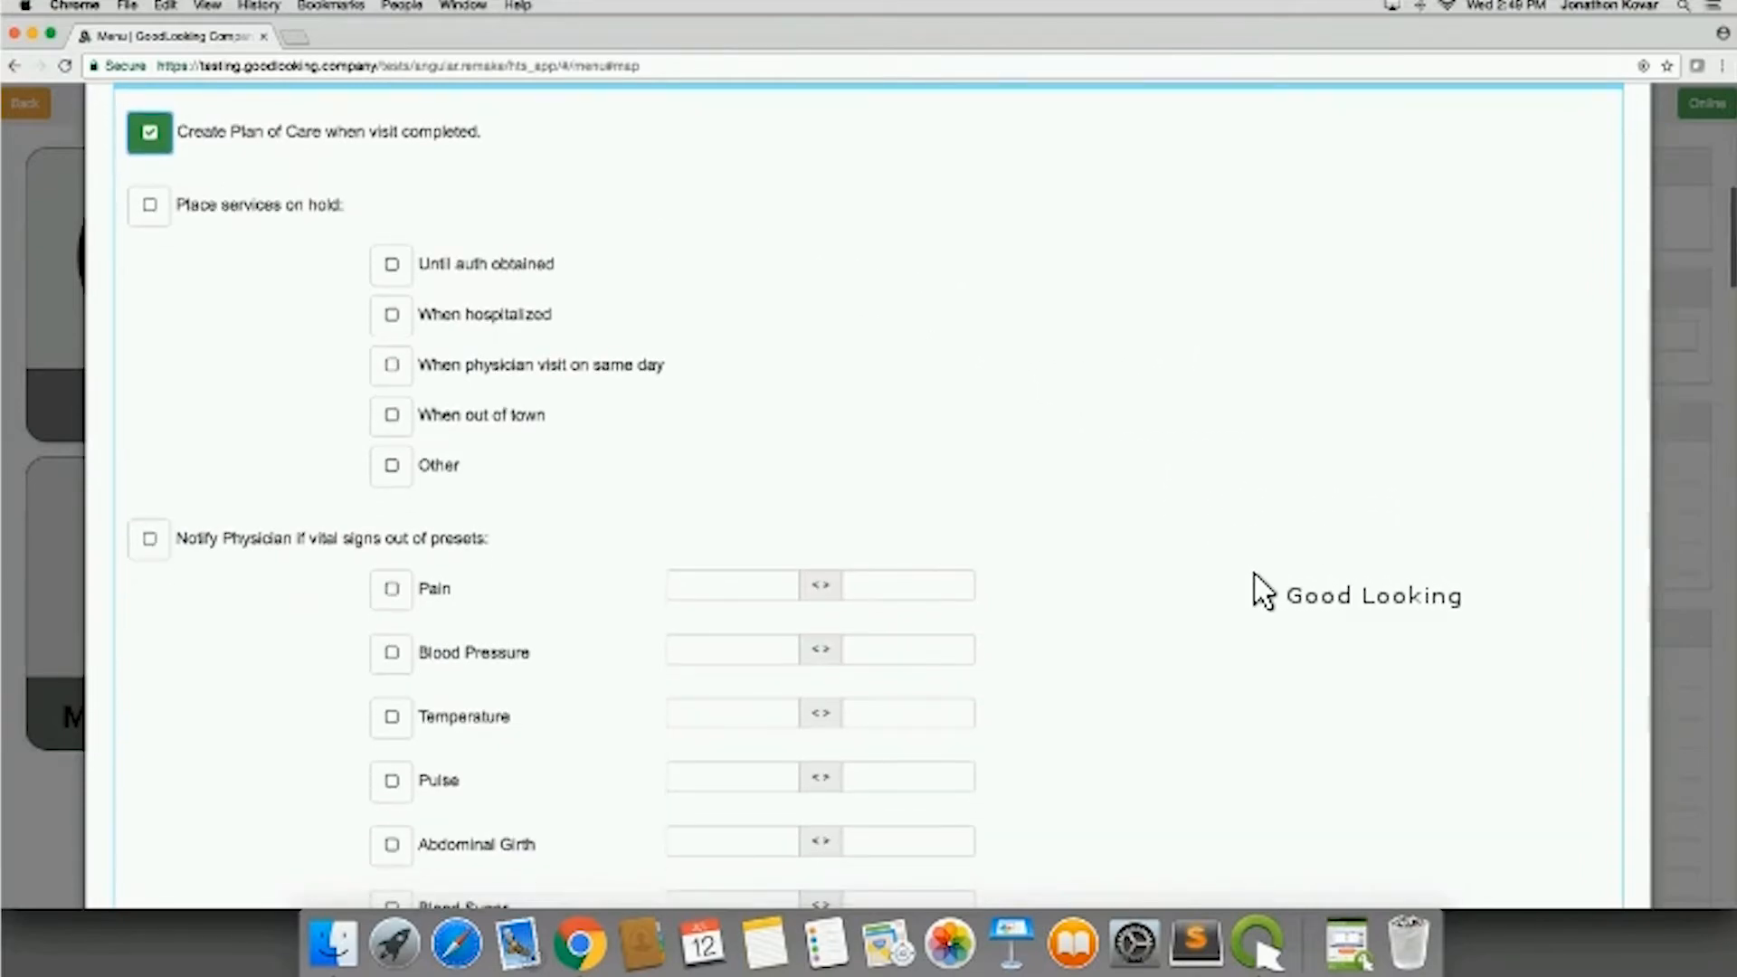
scroll(1258, 588, "down", 1)
scroll(1257, 588, "up", 1)
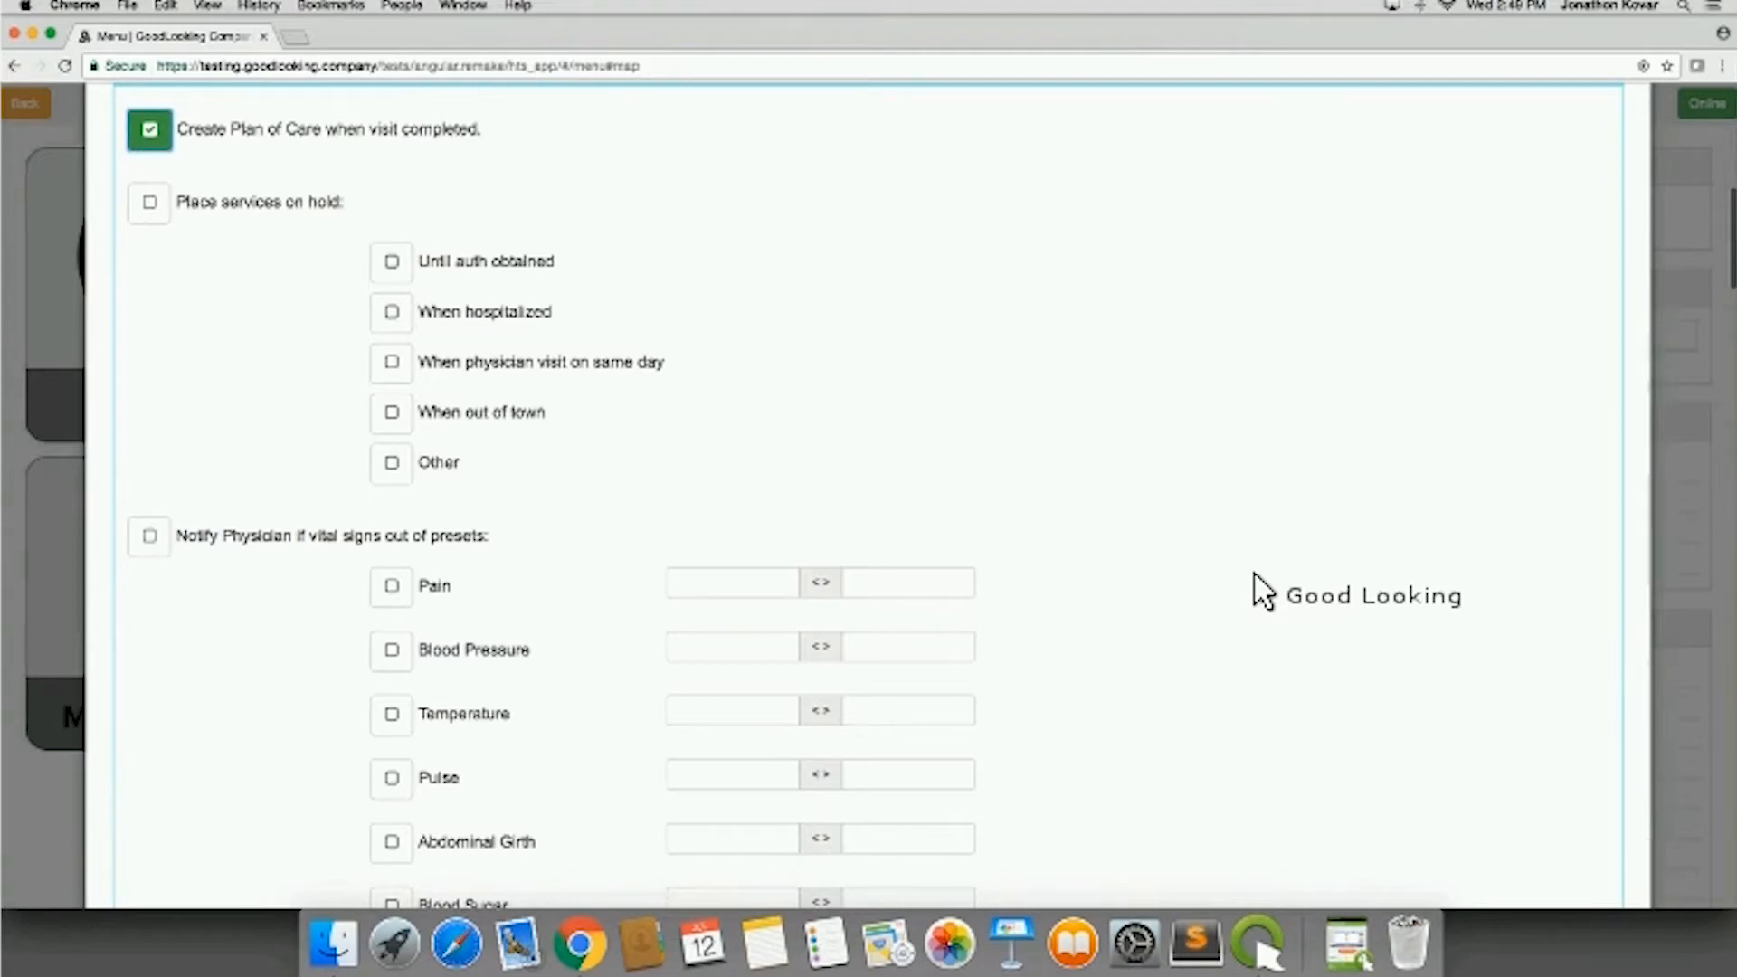
scroll(1264, 593, "down", 1)
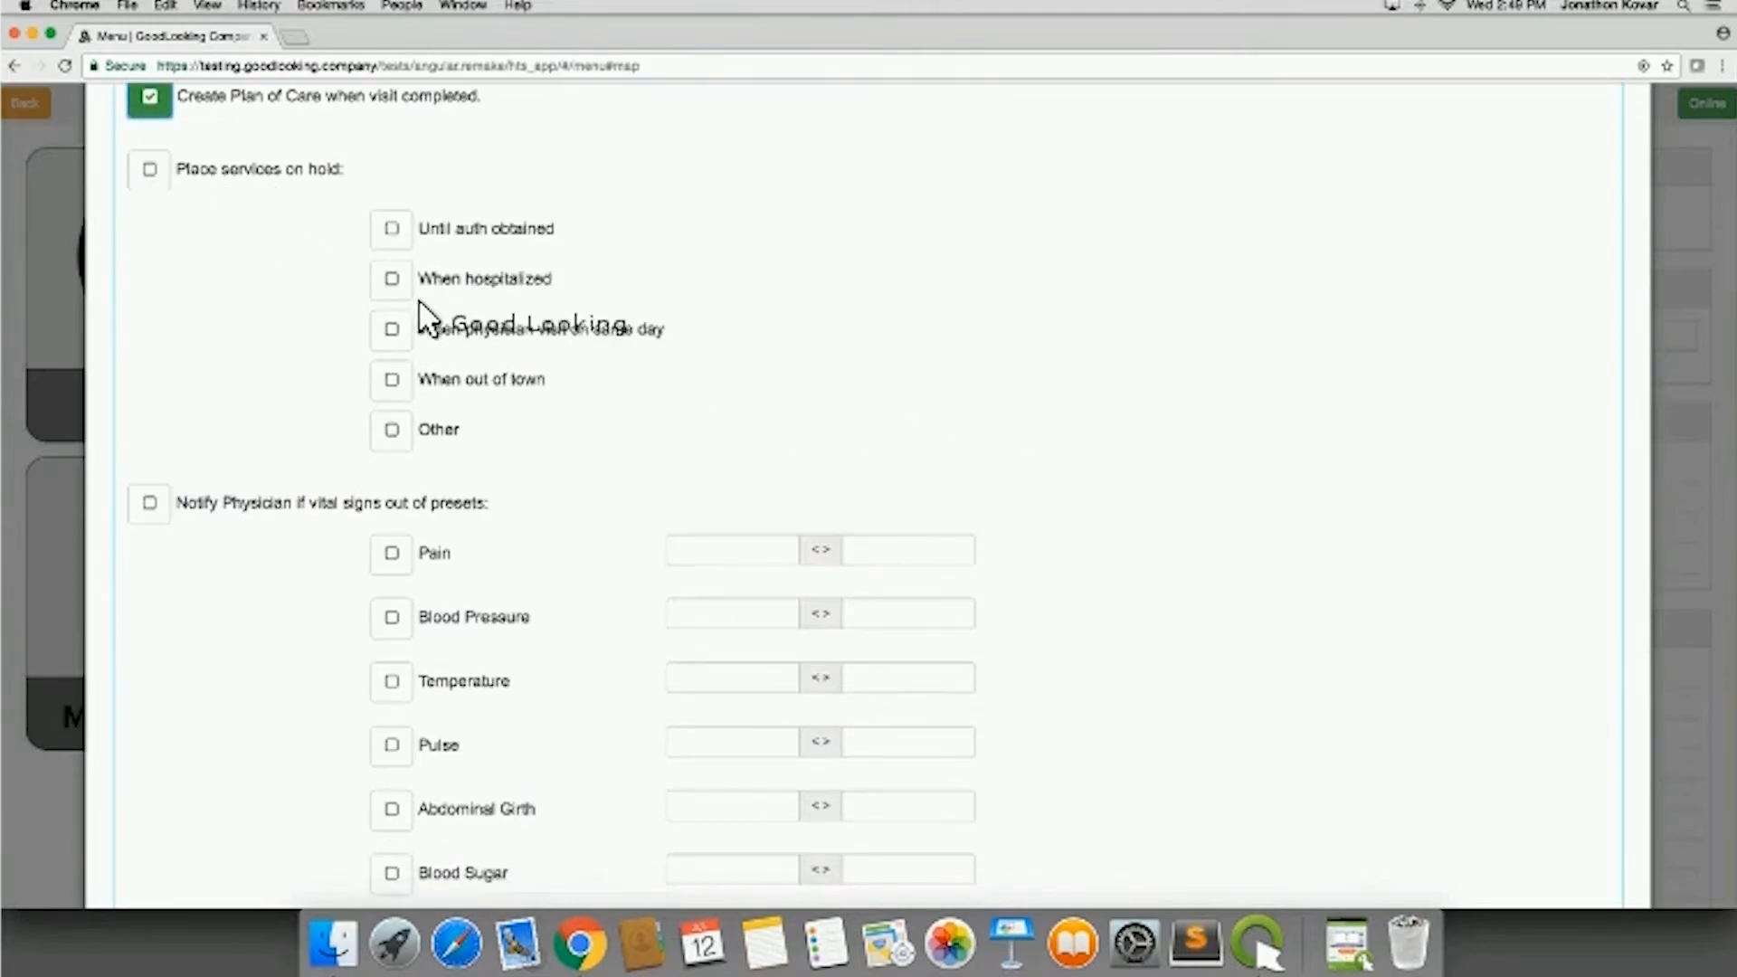
scroll(1181, 508, "down", 2)
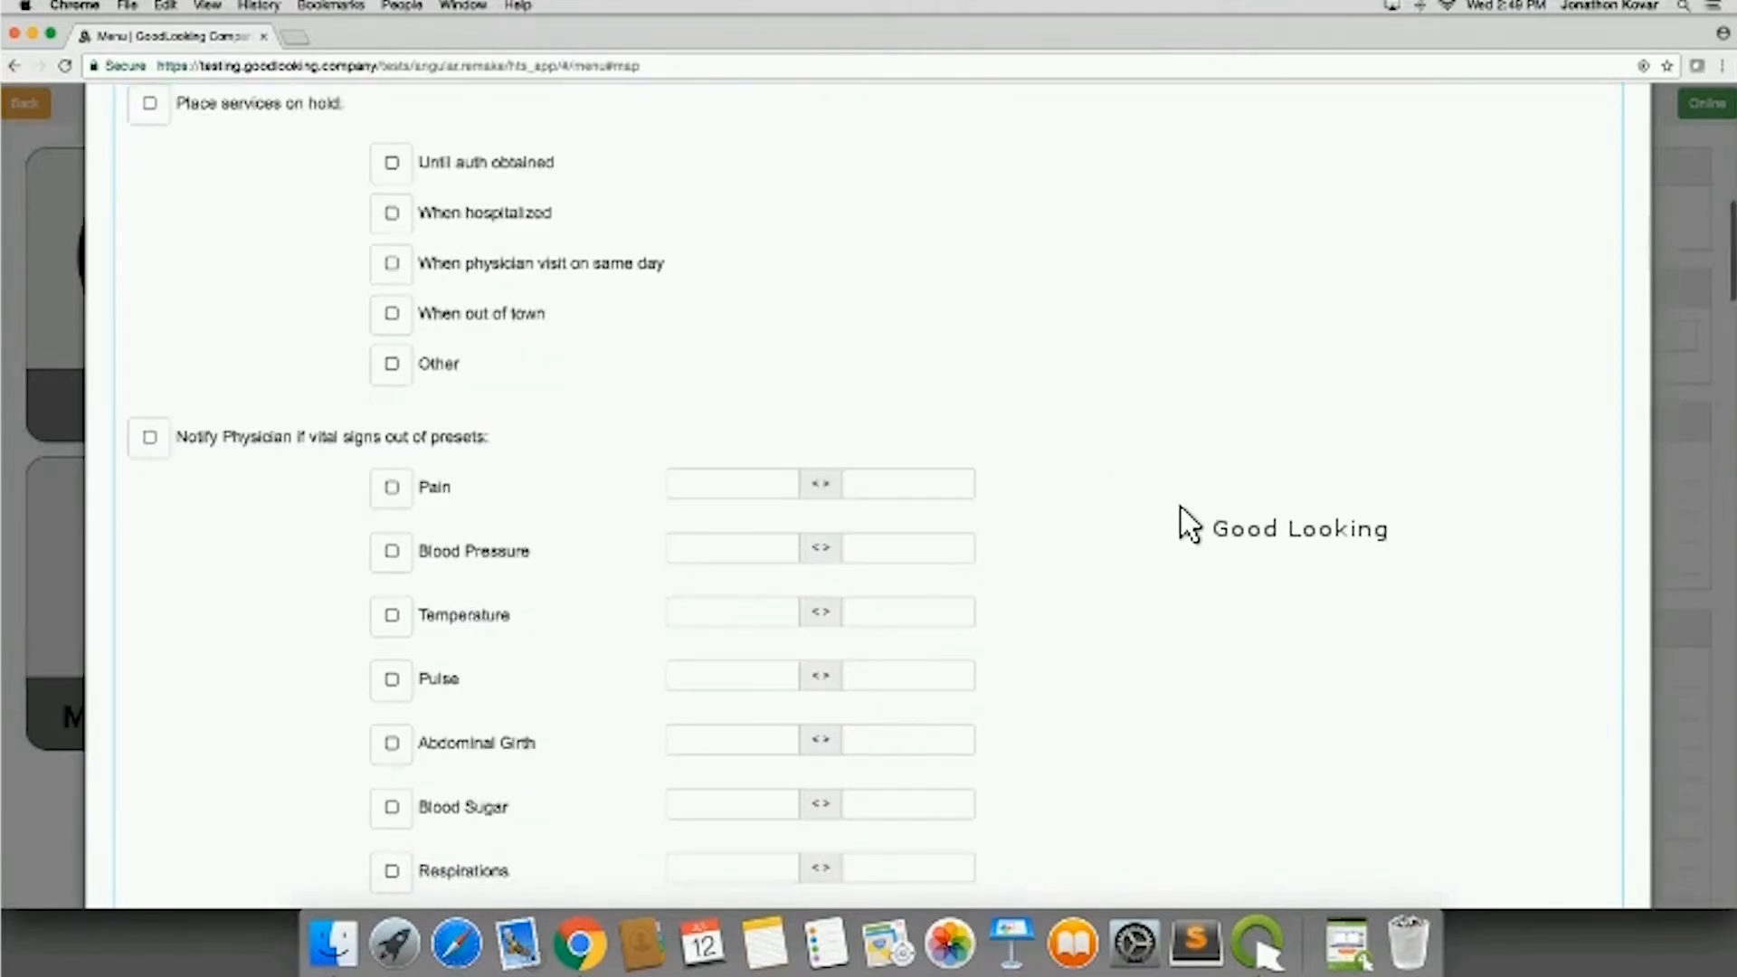
scroll(1190, 595, "down", 6)
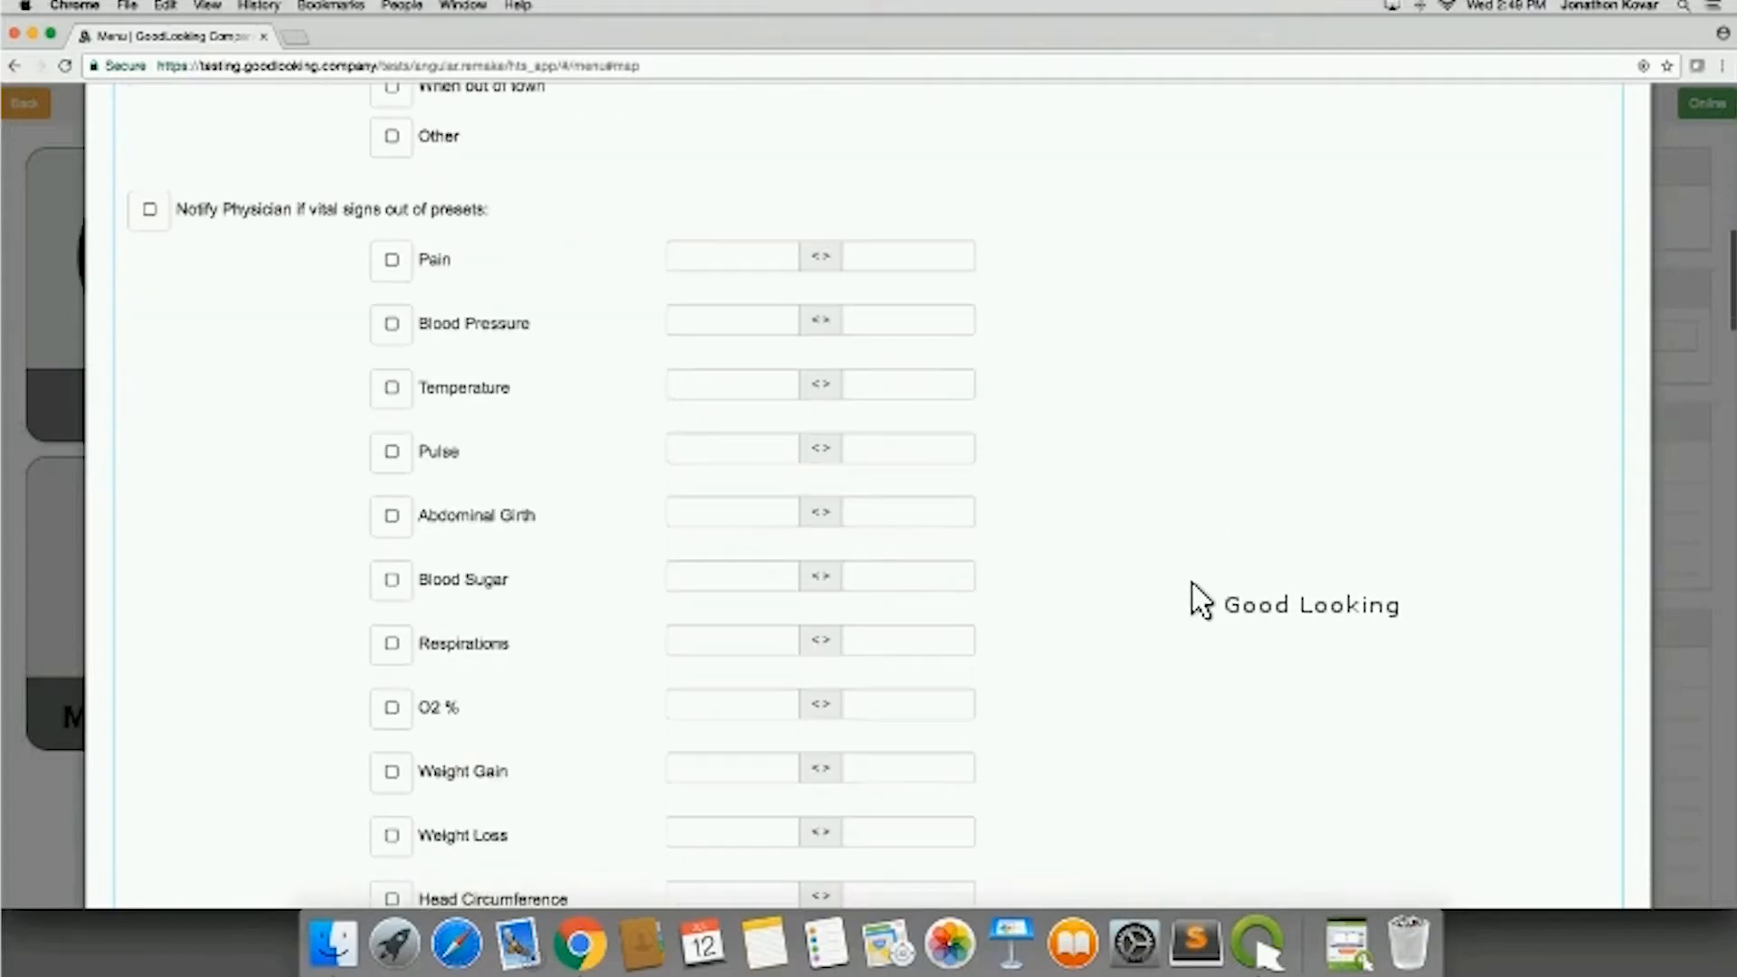
scroll(1194, 597, "down", 2)
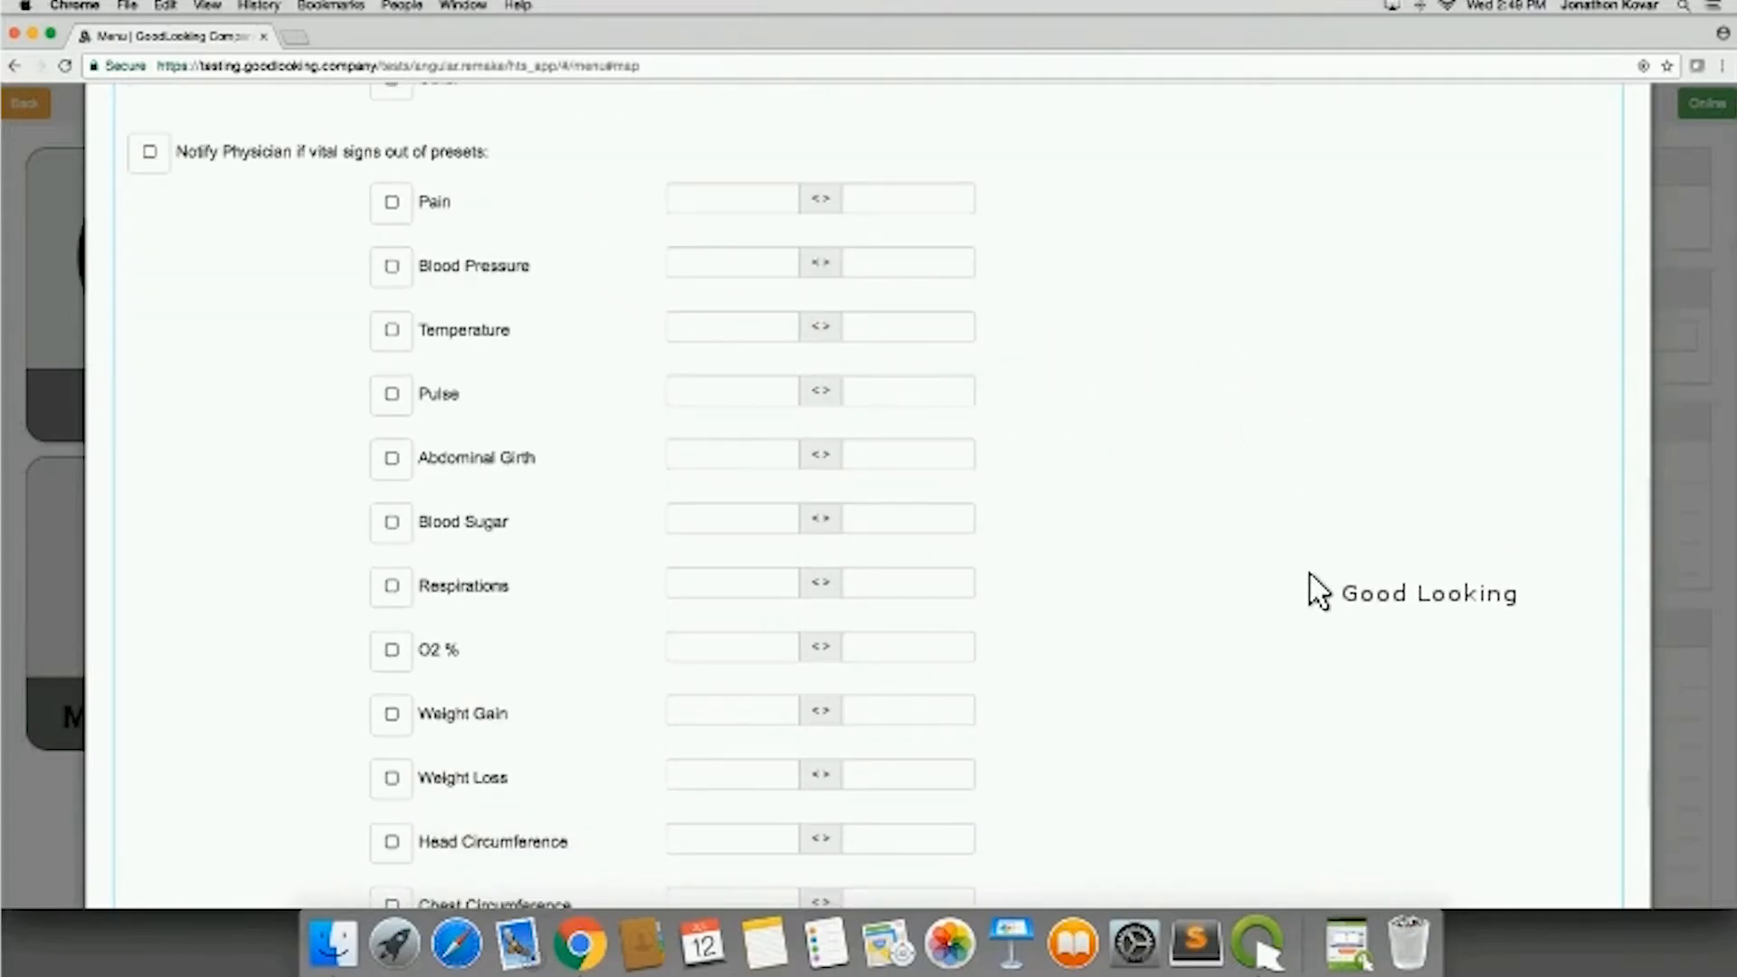
scroll(1320, 593, "down", 10)
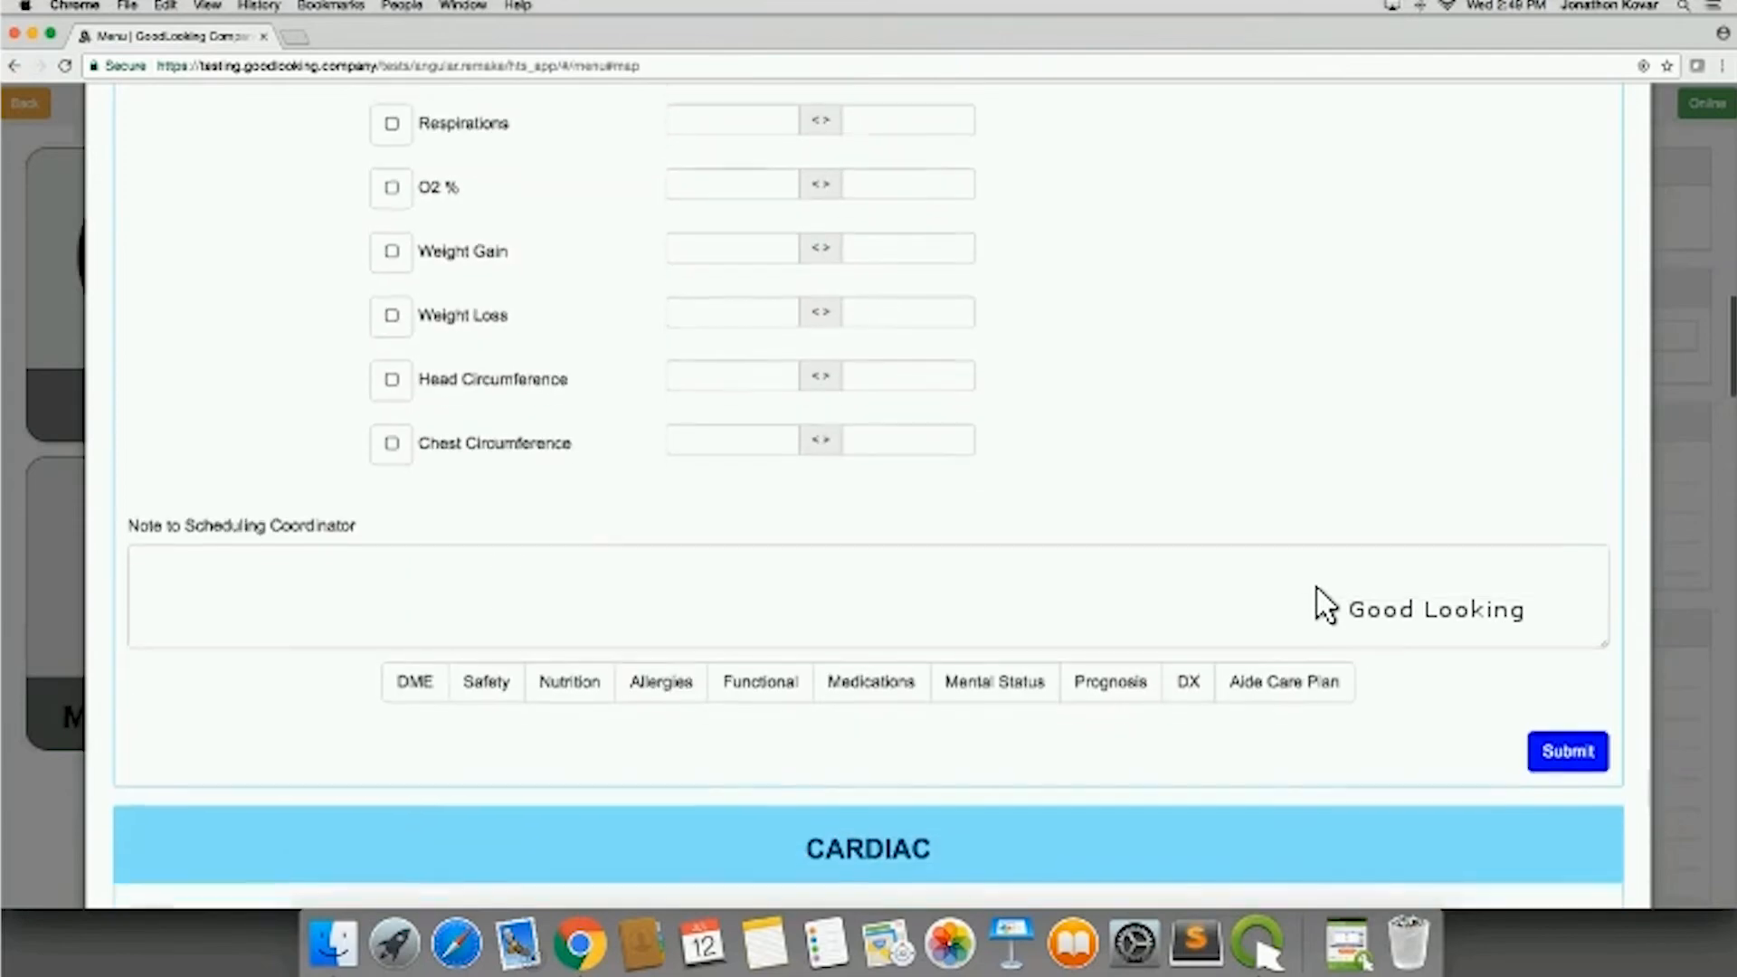
scroll(634, 525, "down", 4)
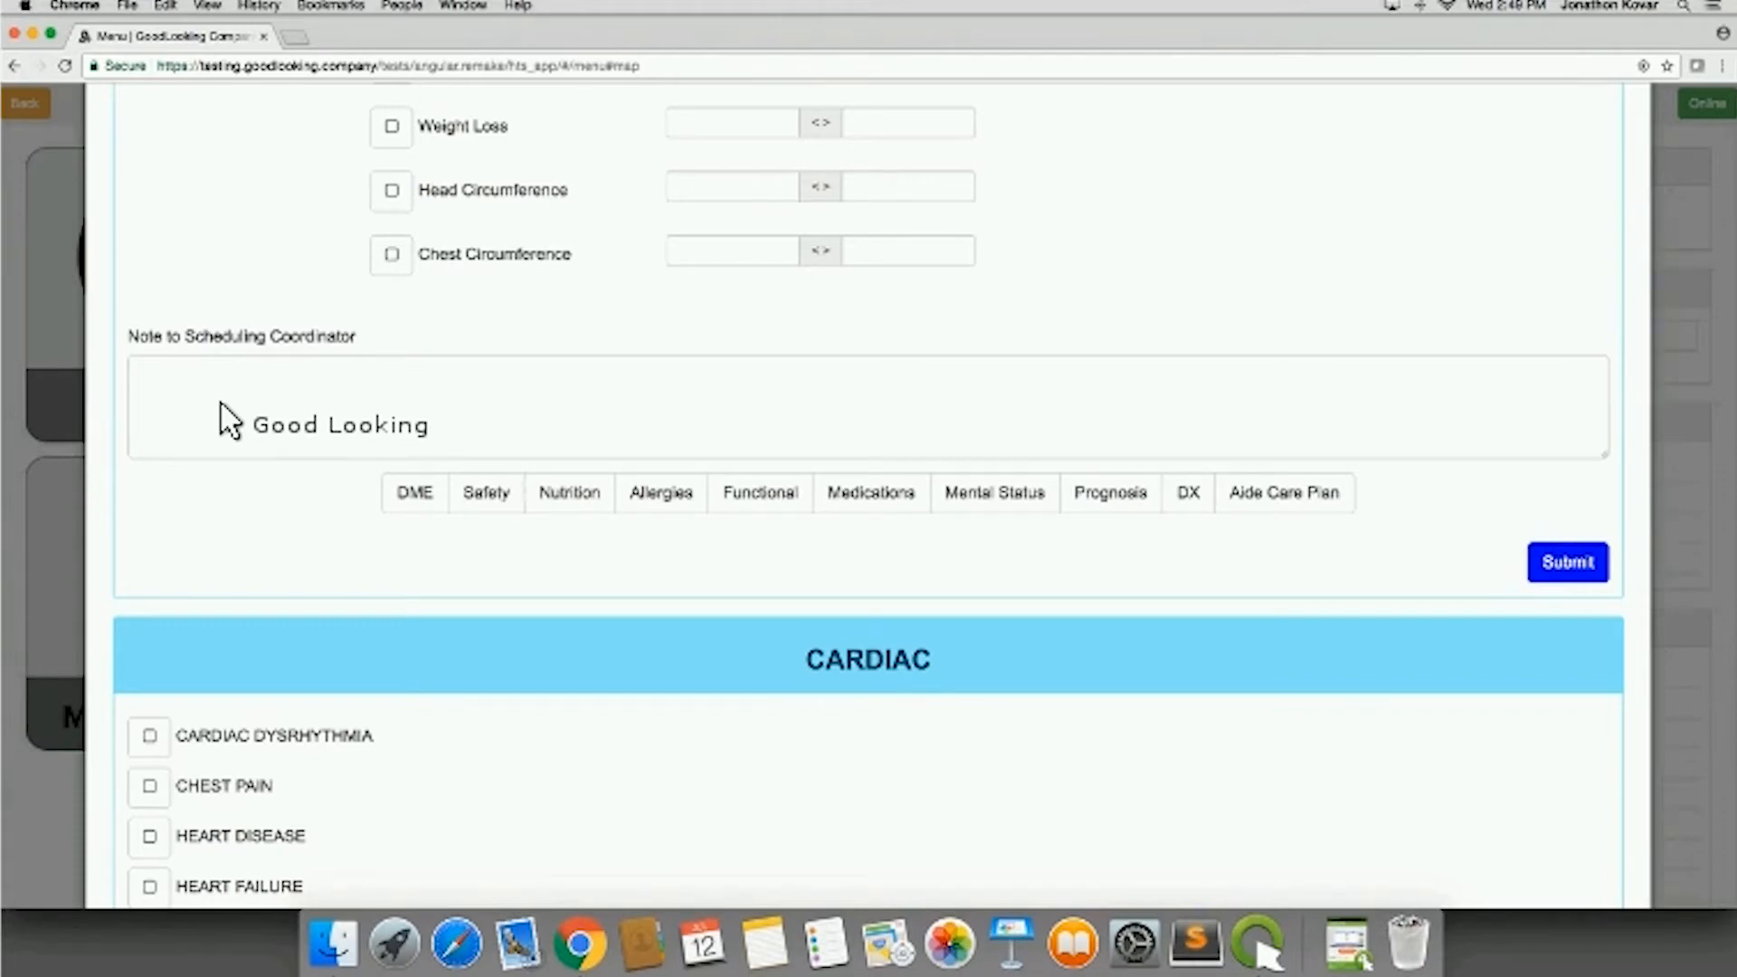
Step: View the patient's DME, Safety and Nutrition details below the Note to Scheduling Coordinator
left_click(231, 425)
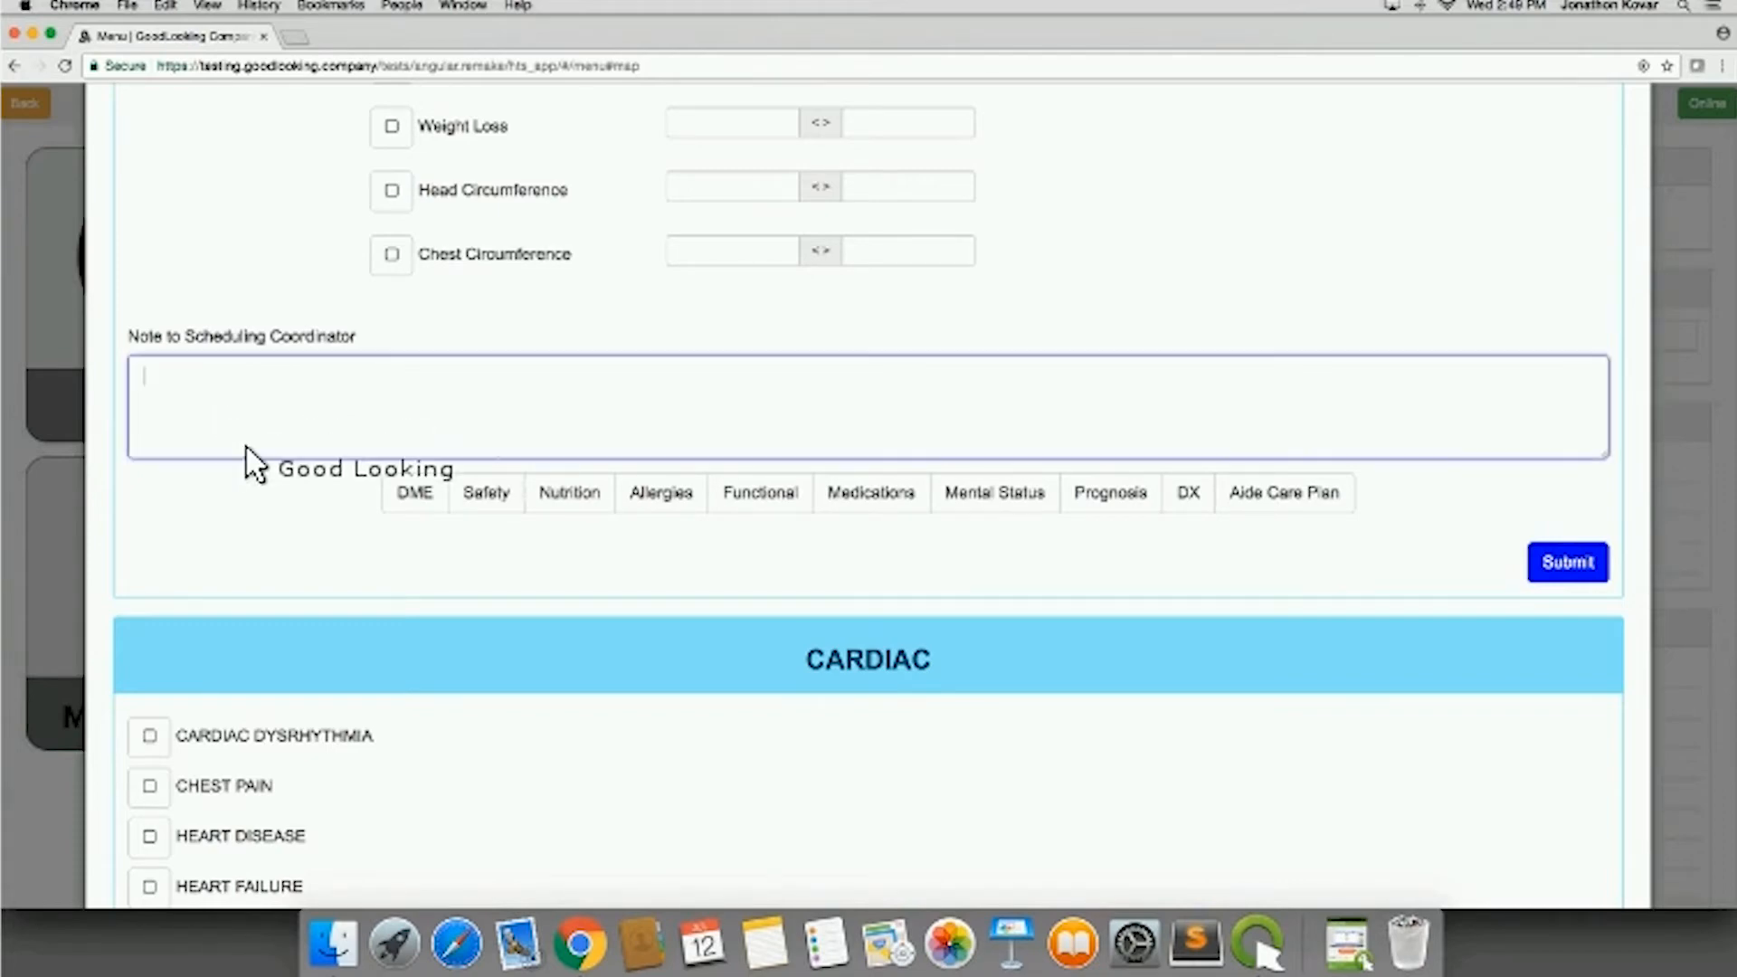
left_click(416, 492)
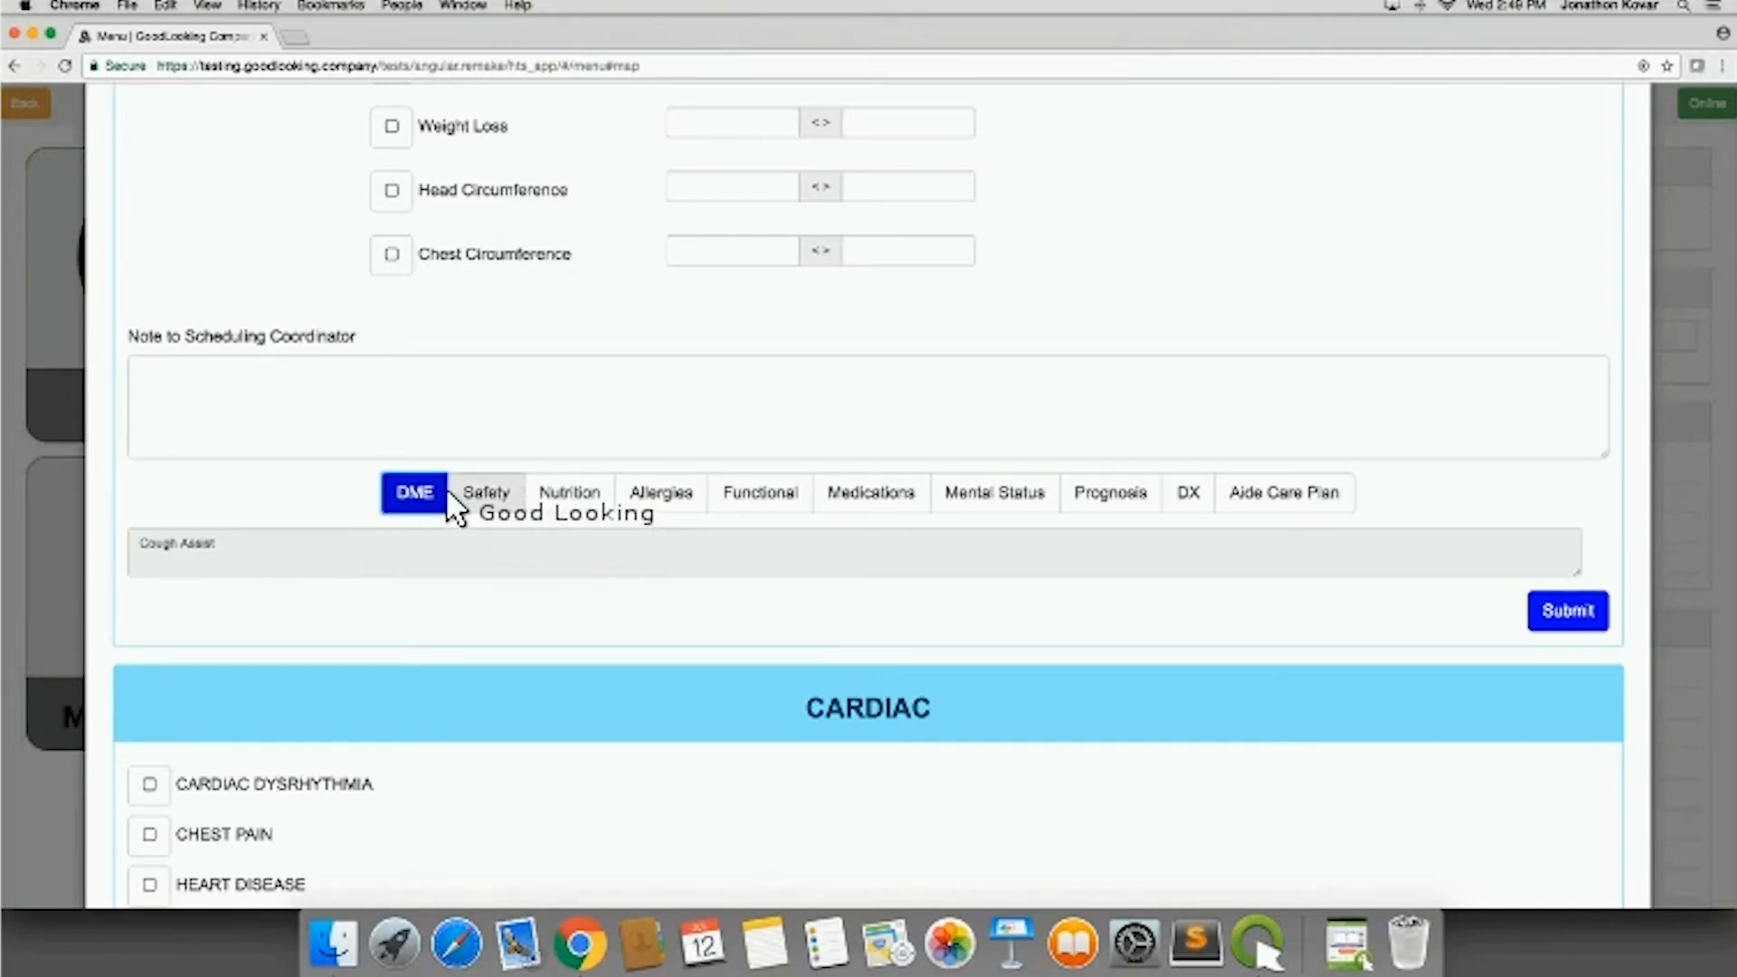
left_click(503, 499)
left_click(579, 500)
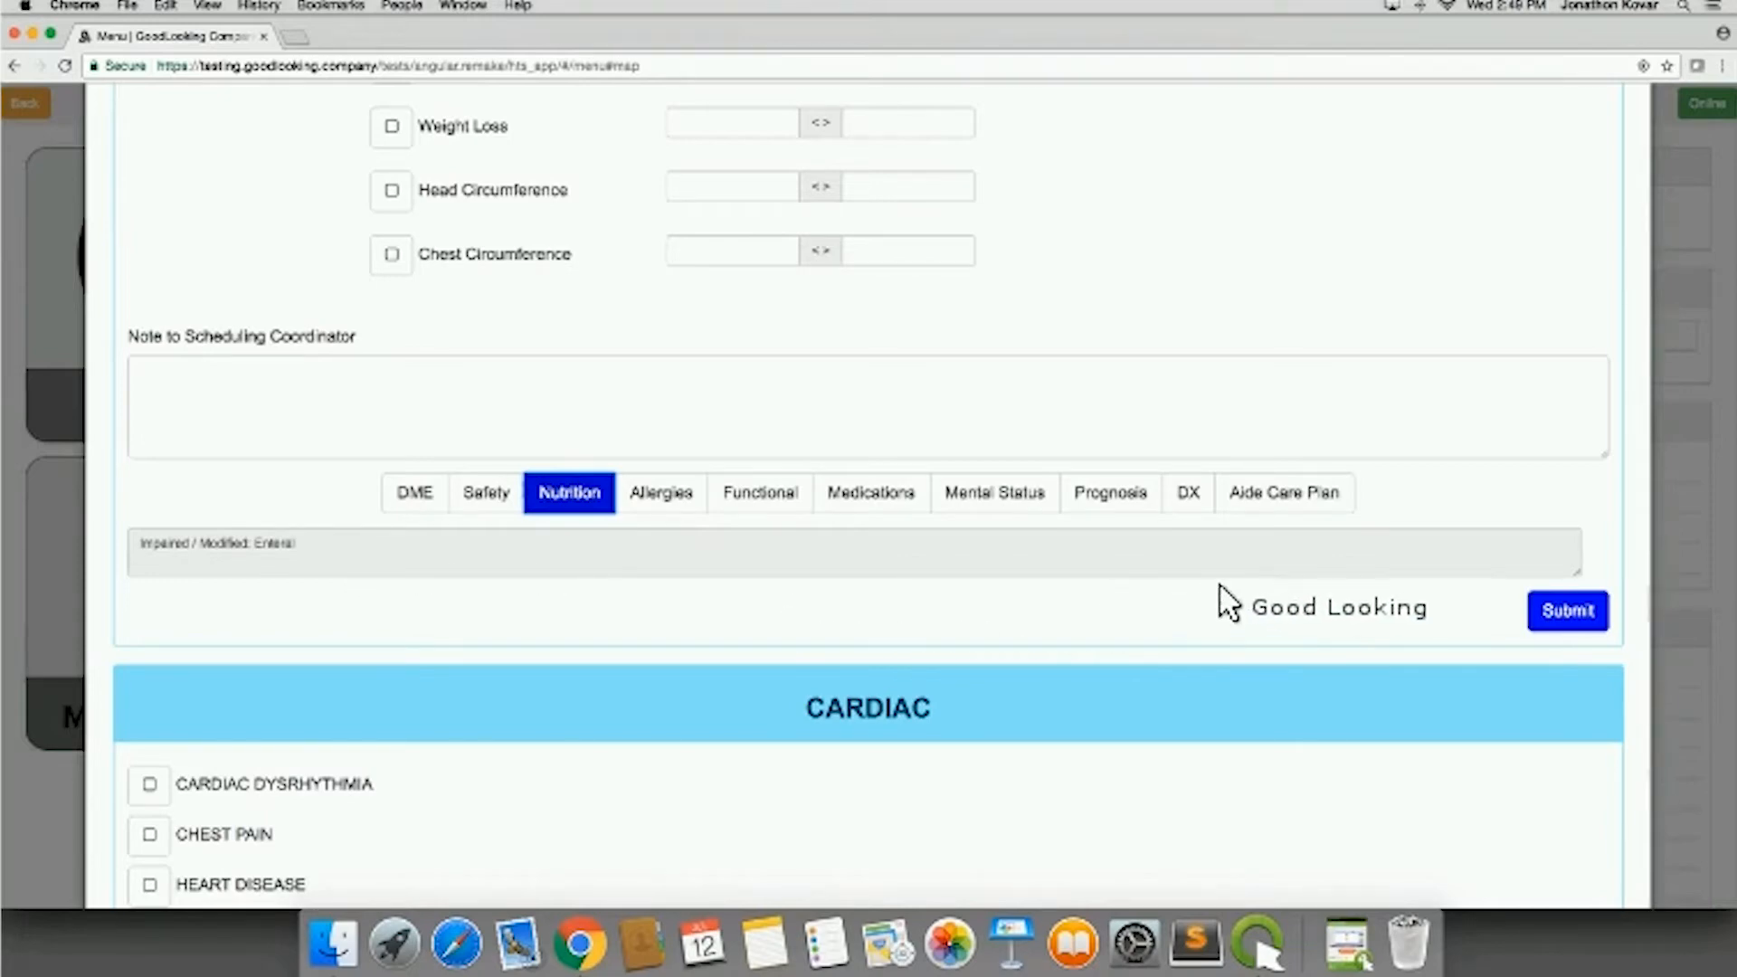
Step: Examine the Add Aide Care Plan form and its Equipment tasks, then close it without submitting
left_click(1276, 496)
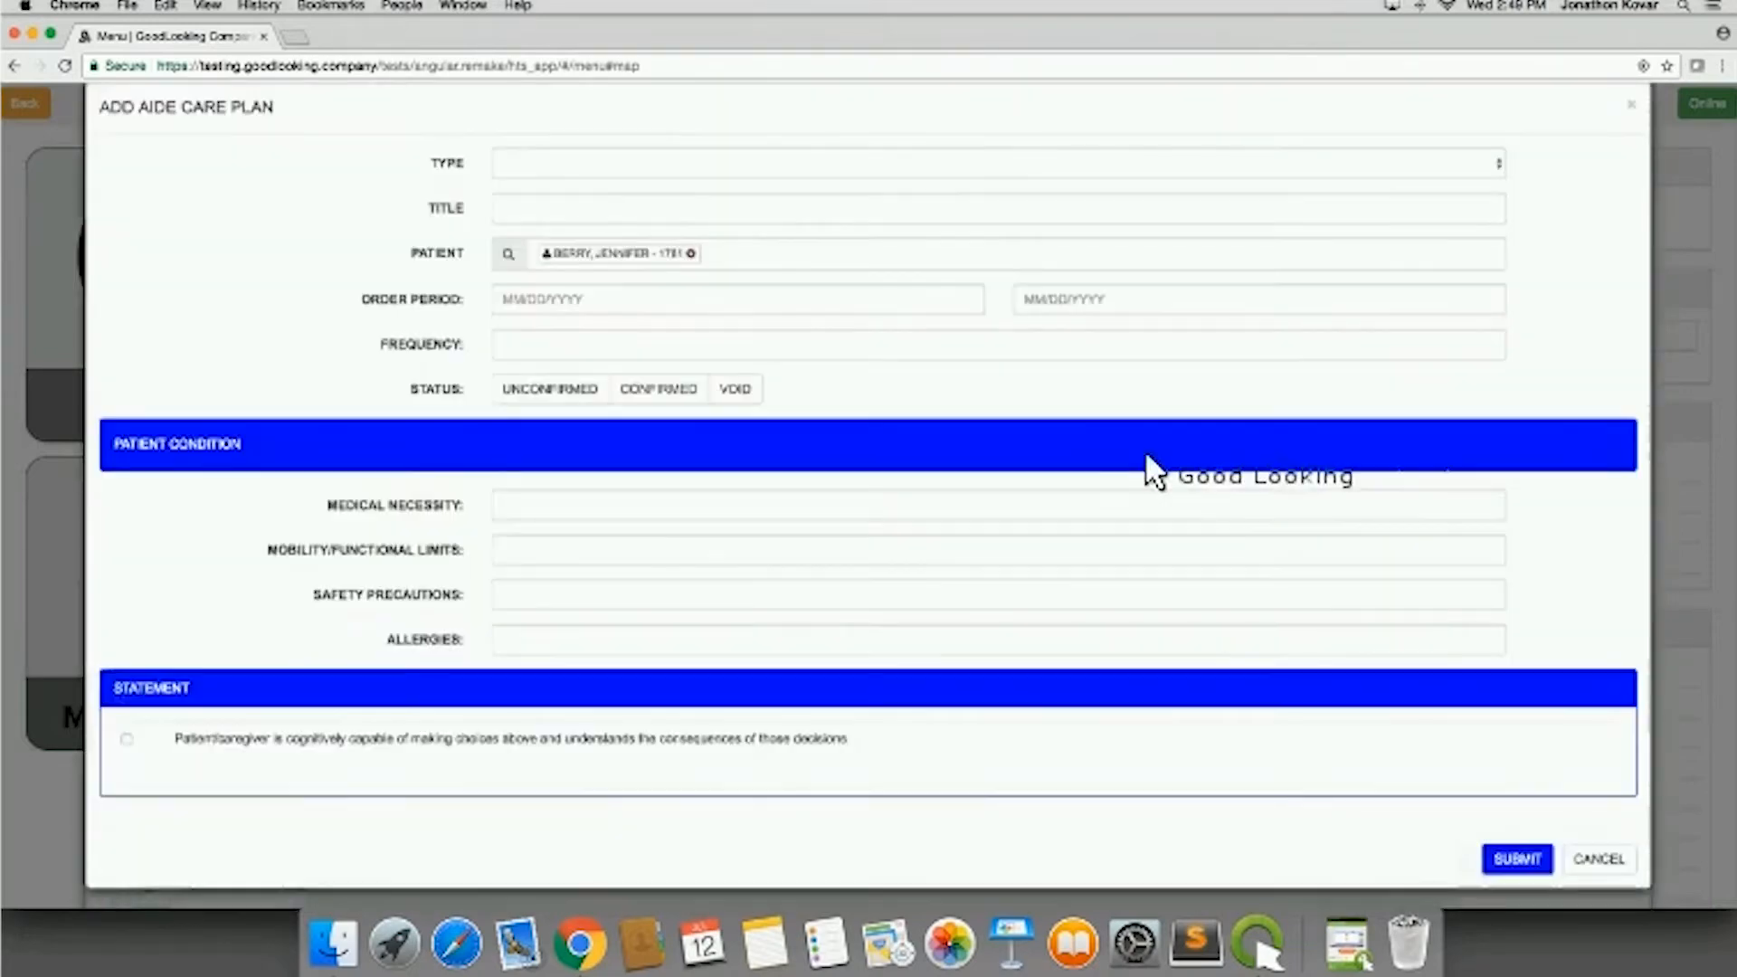
scroll(935, 545, "down", 5)
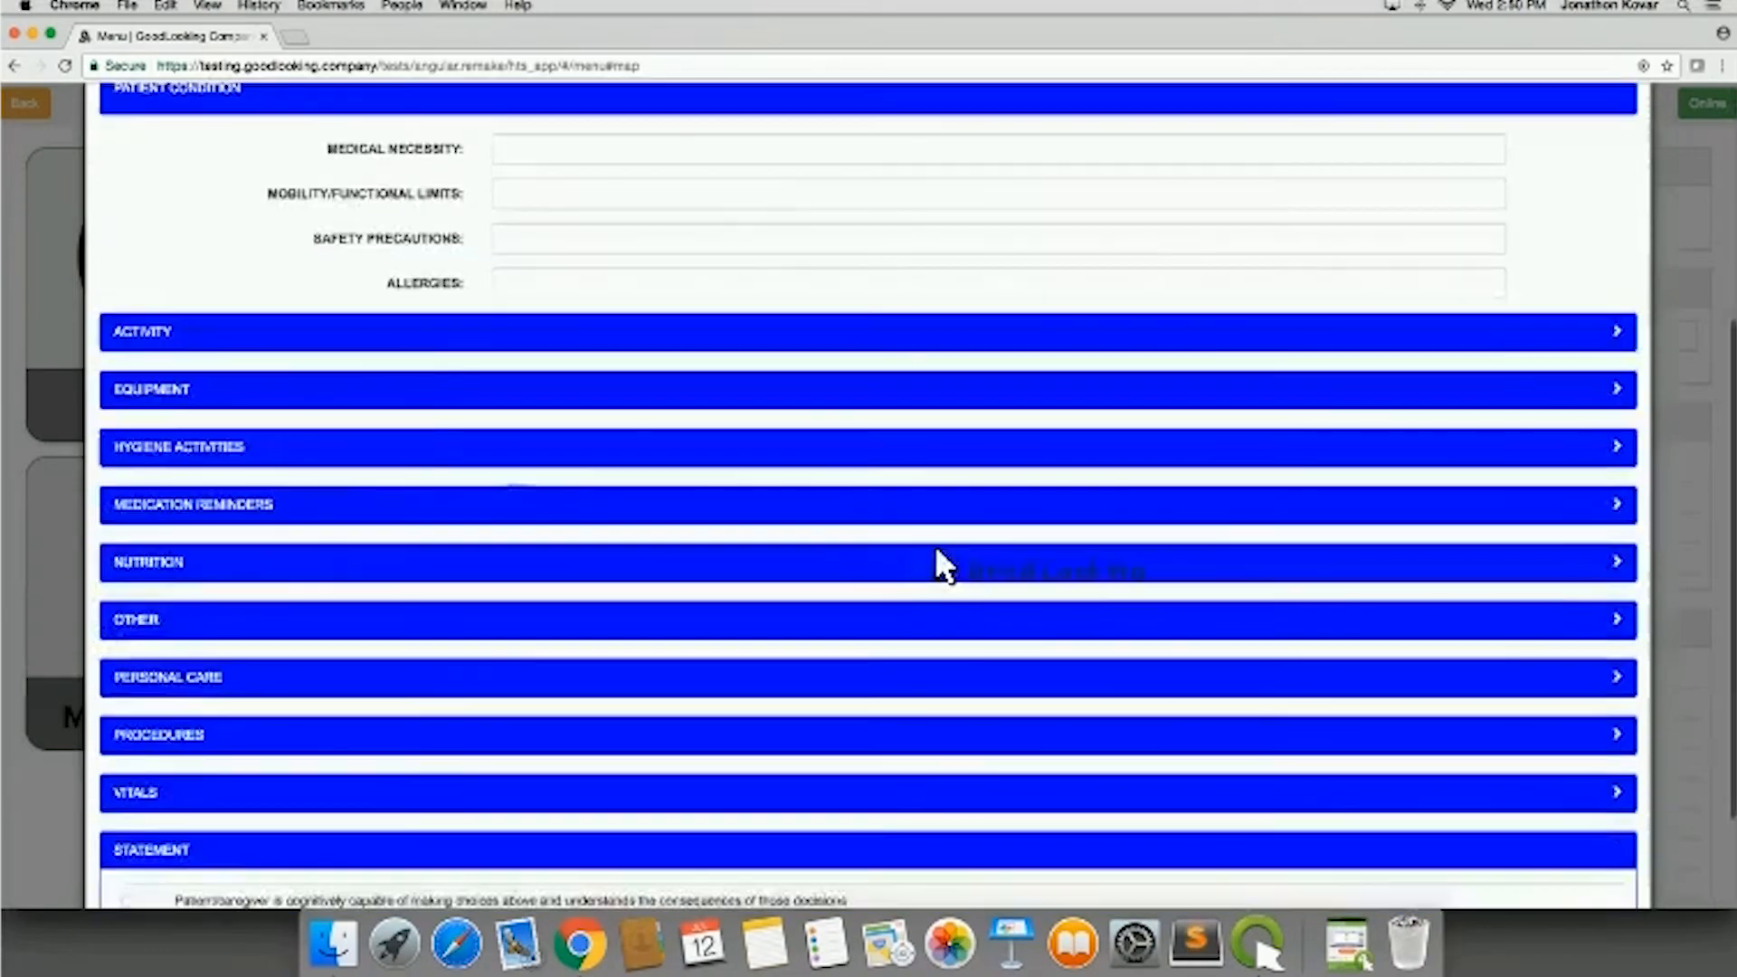
scroll(781, 479, "up", 1)
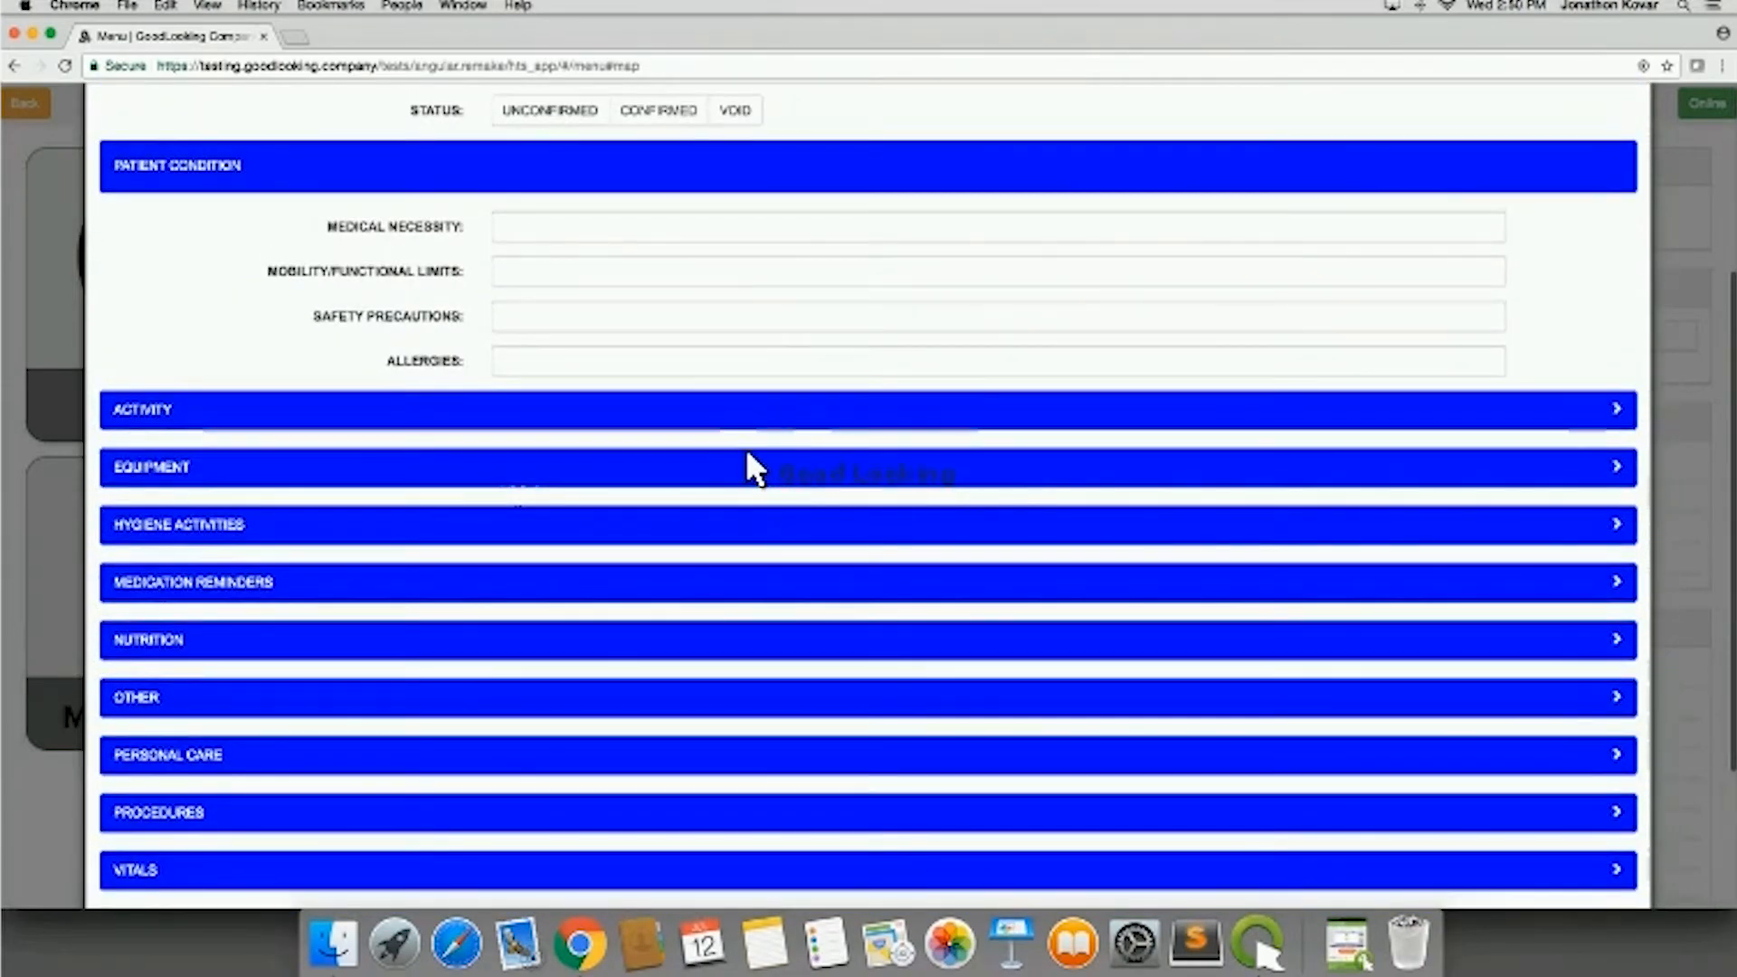
left_click(748, 467)
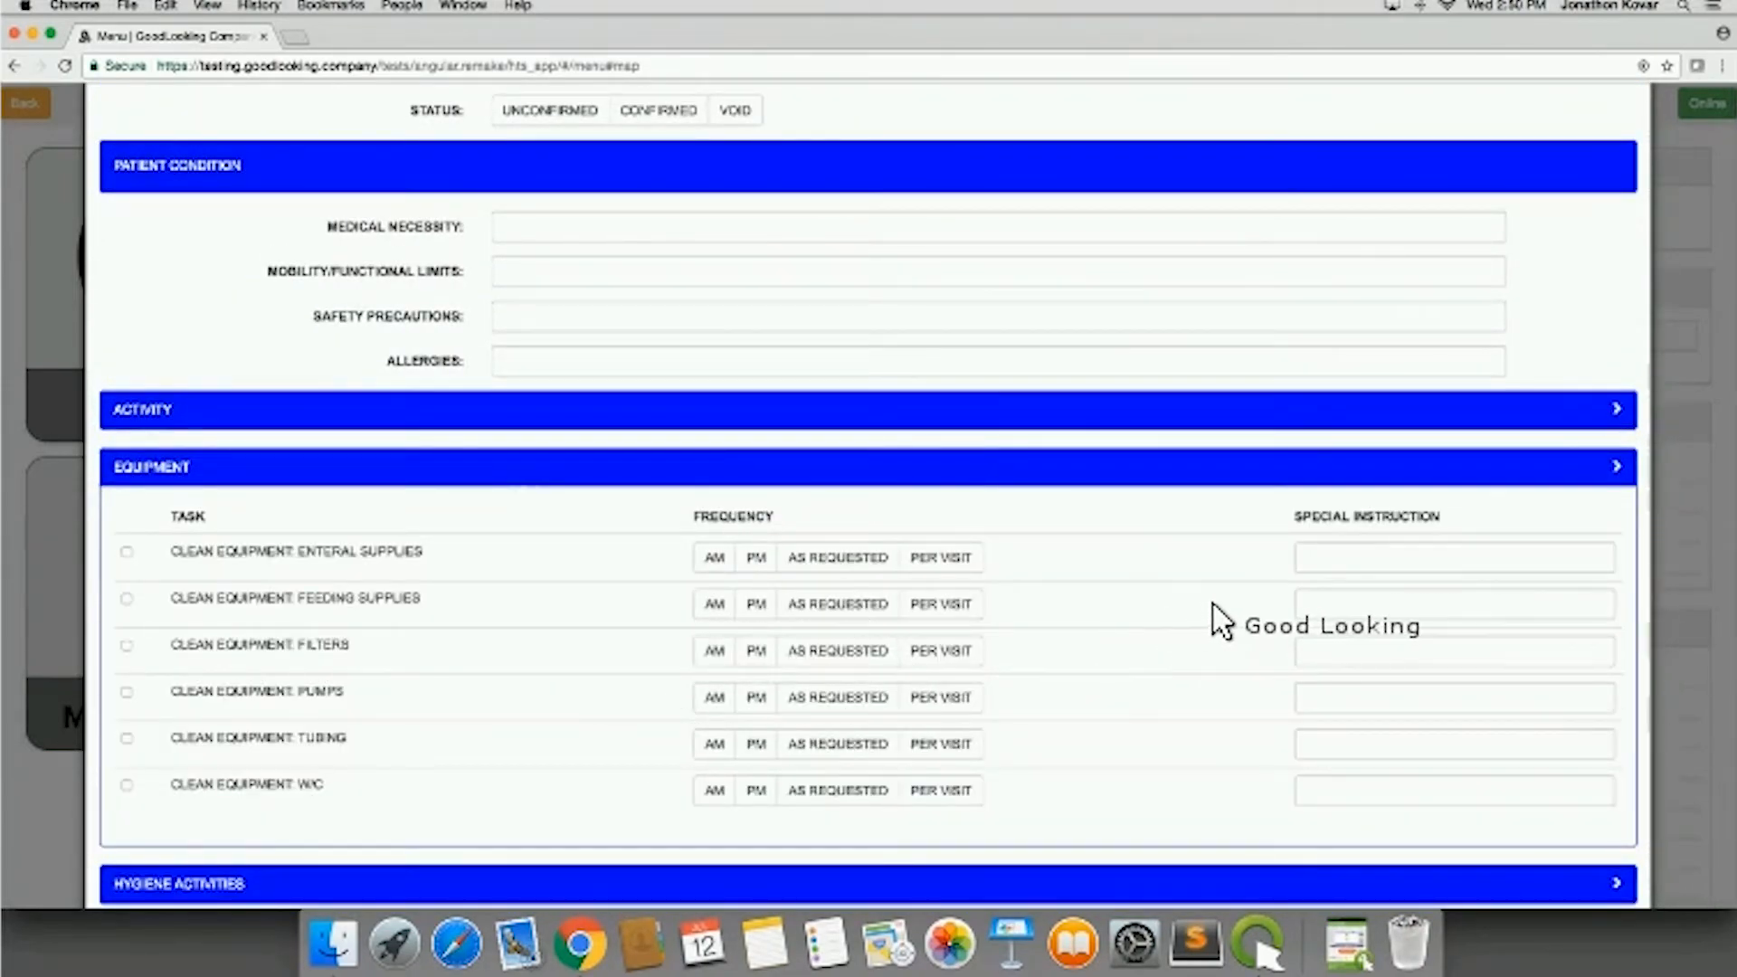
scroll(1285, 543, "up", 4)
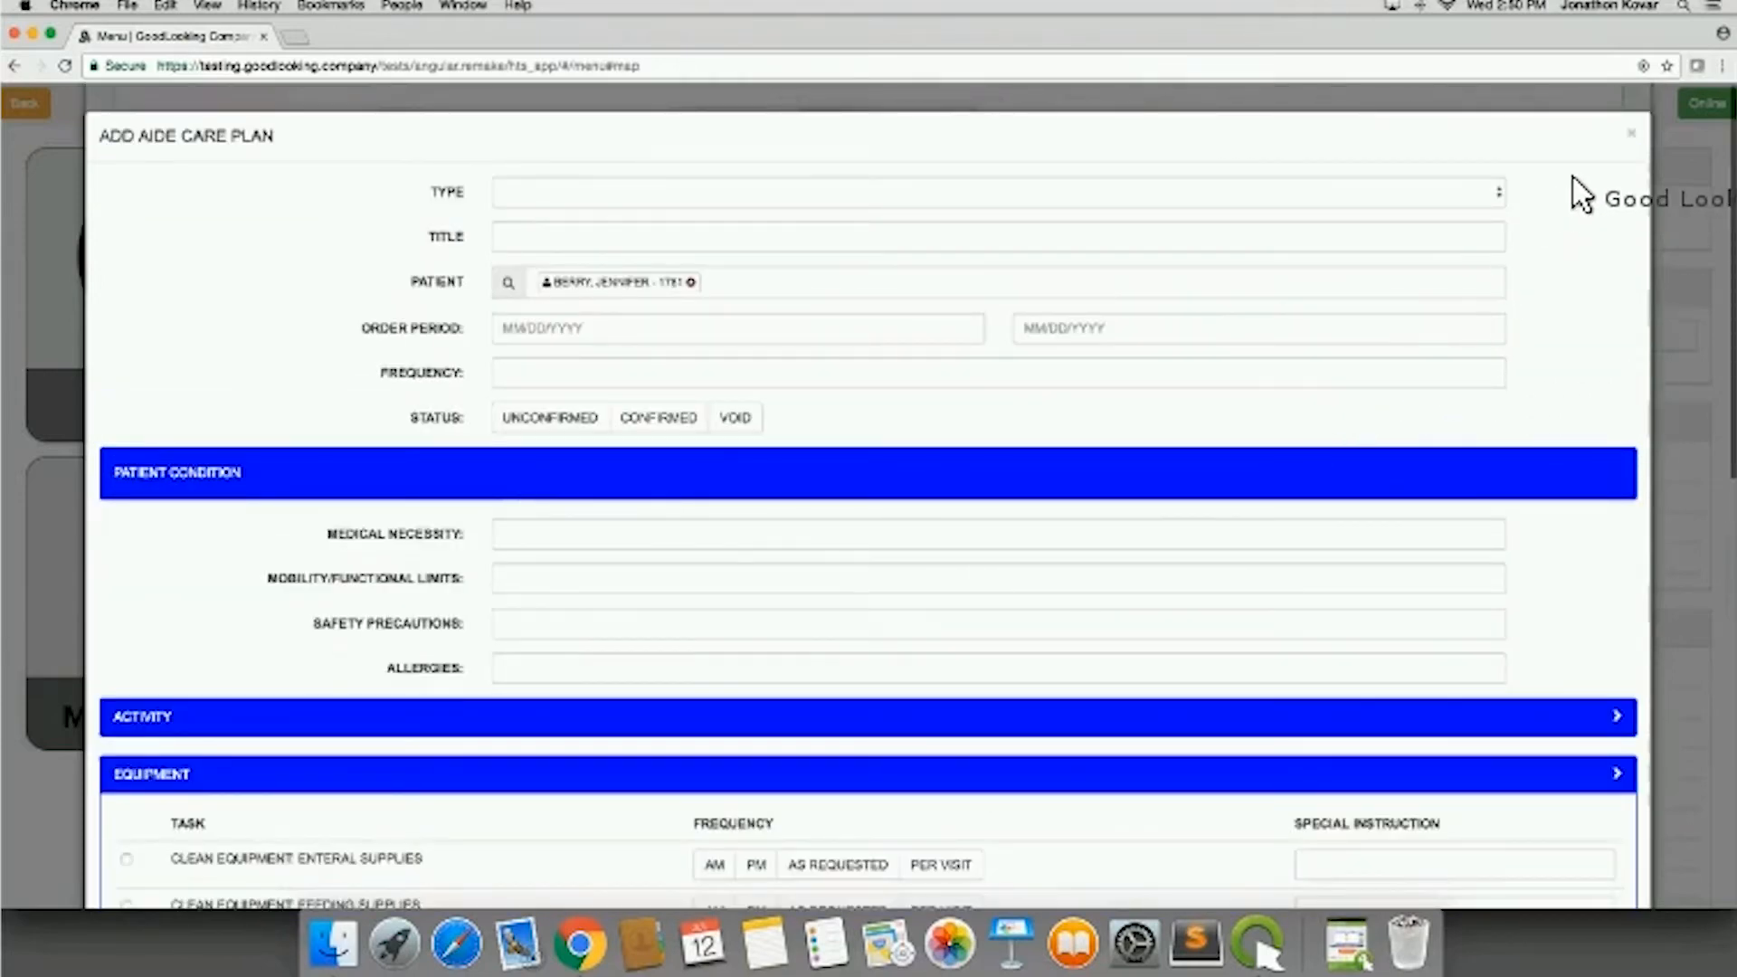
left_click(1633, 135)
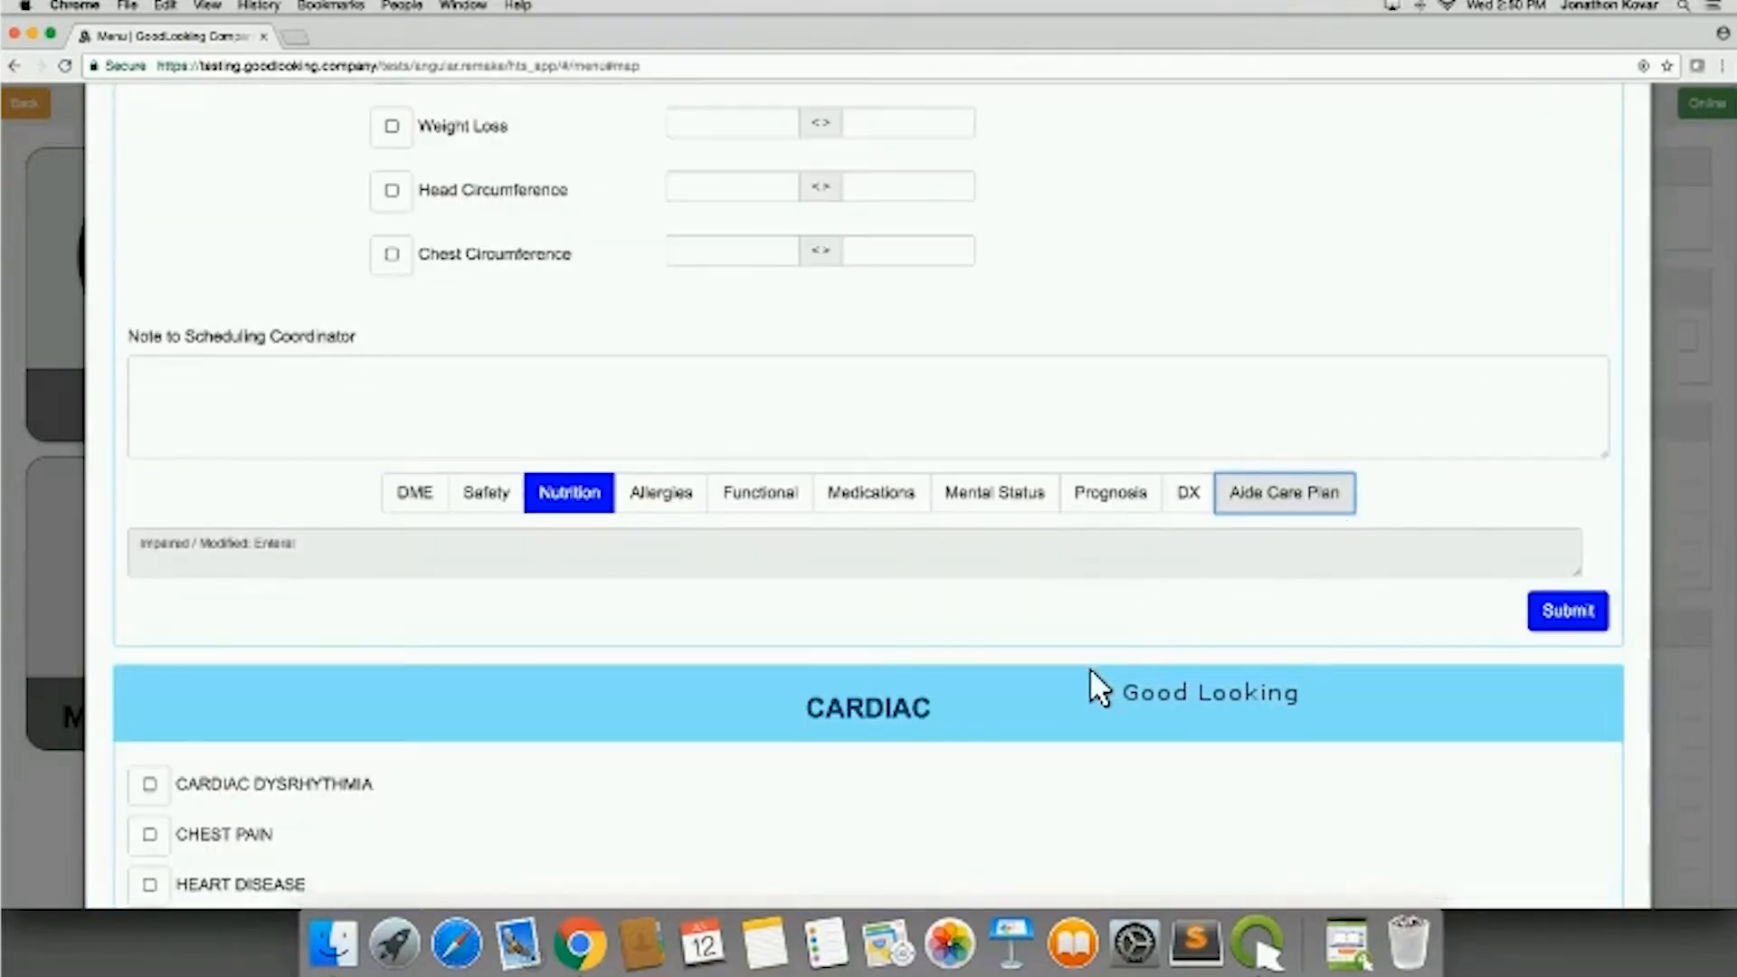
Step: Look over the condition checklists in the CARDIAC and GI/GU sections of the Care Path
scroll(1083, 681, "down", 5)
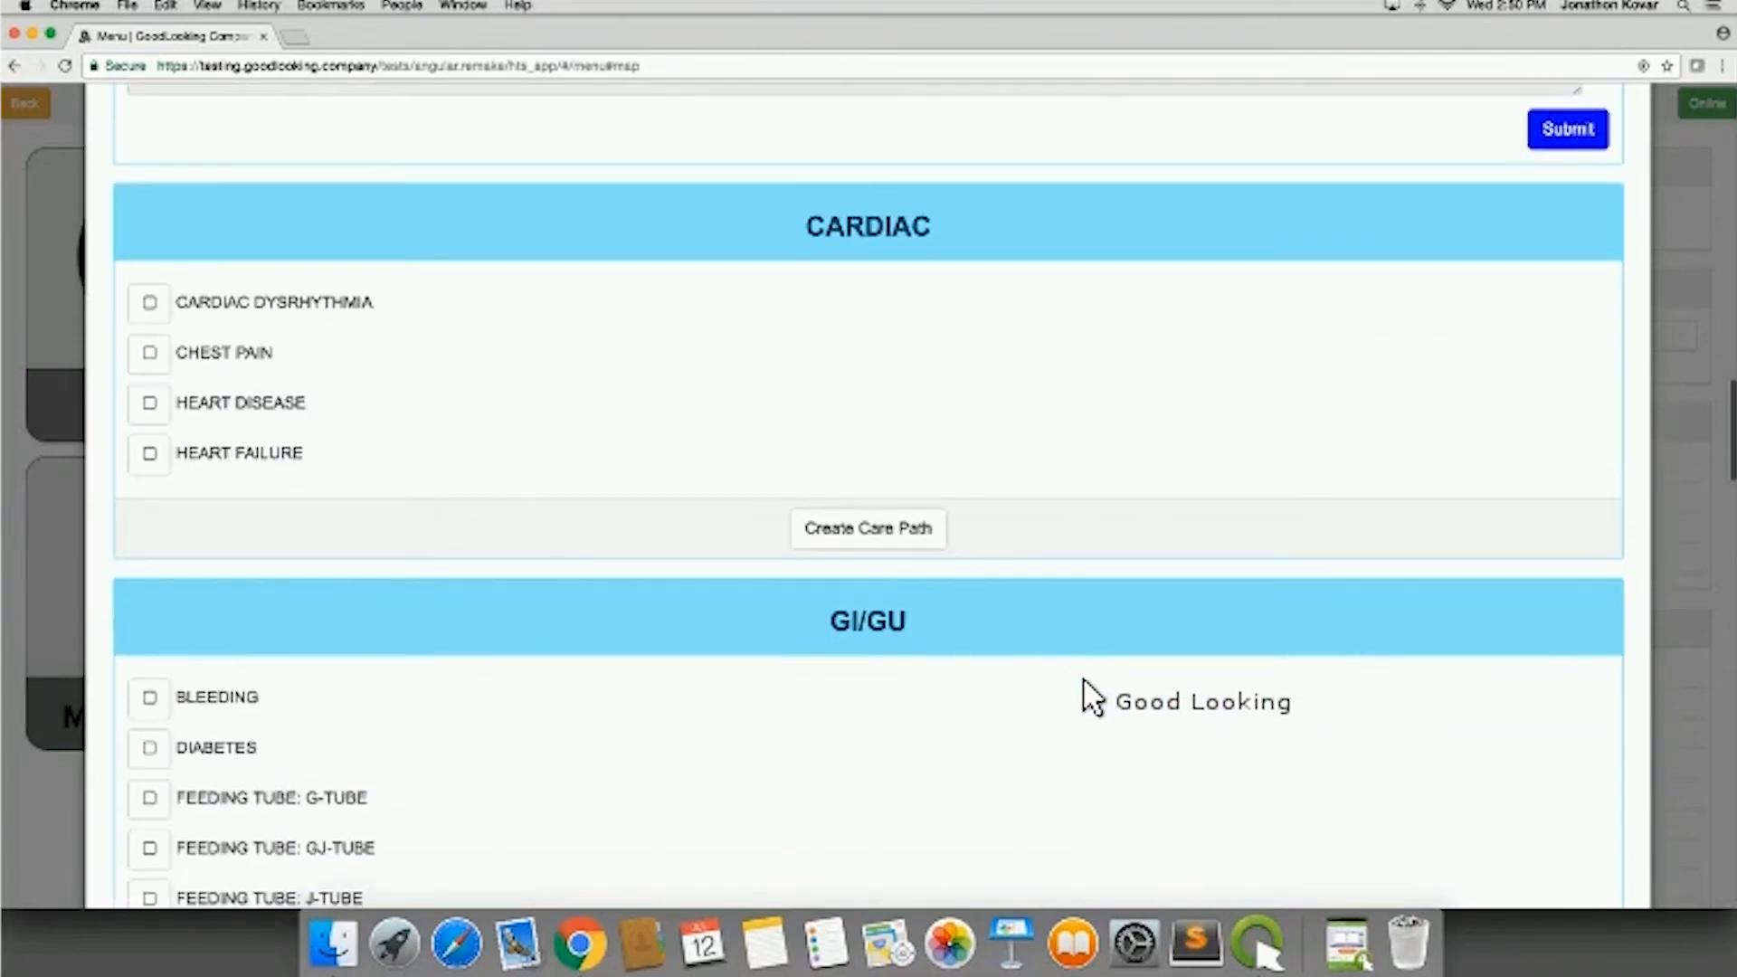
scroll(1092, 696, "down", 1)
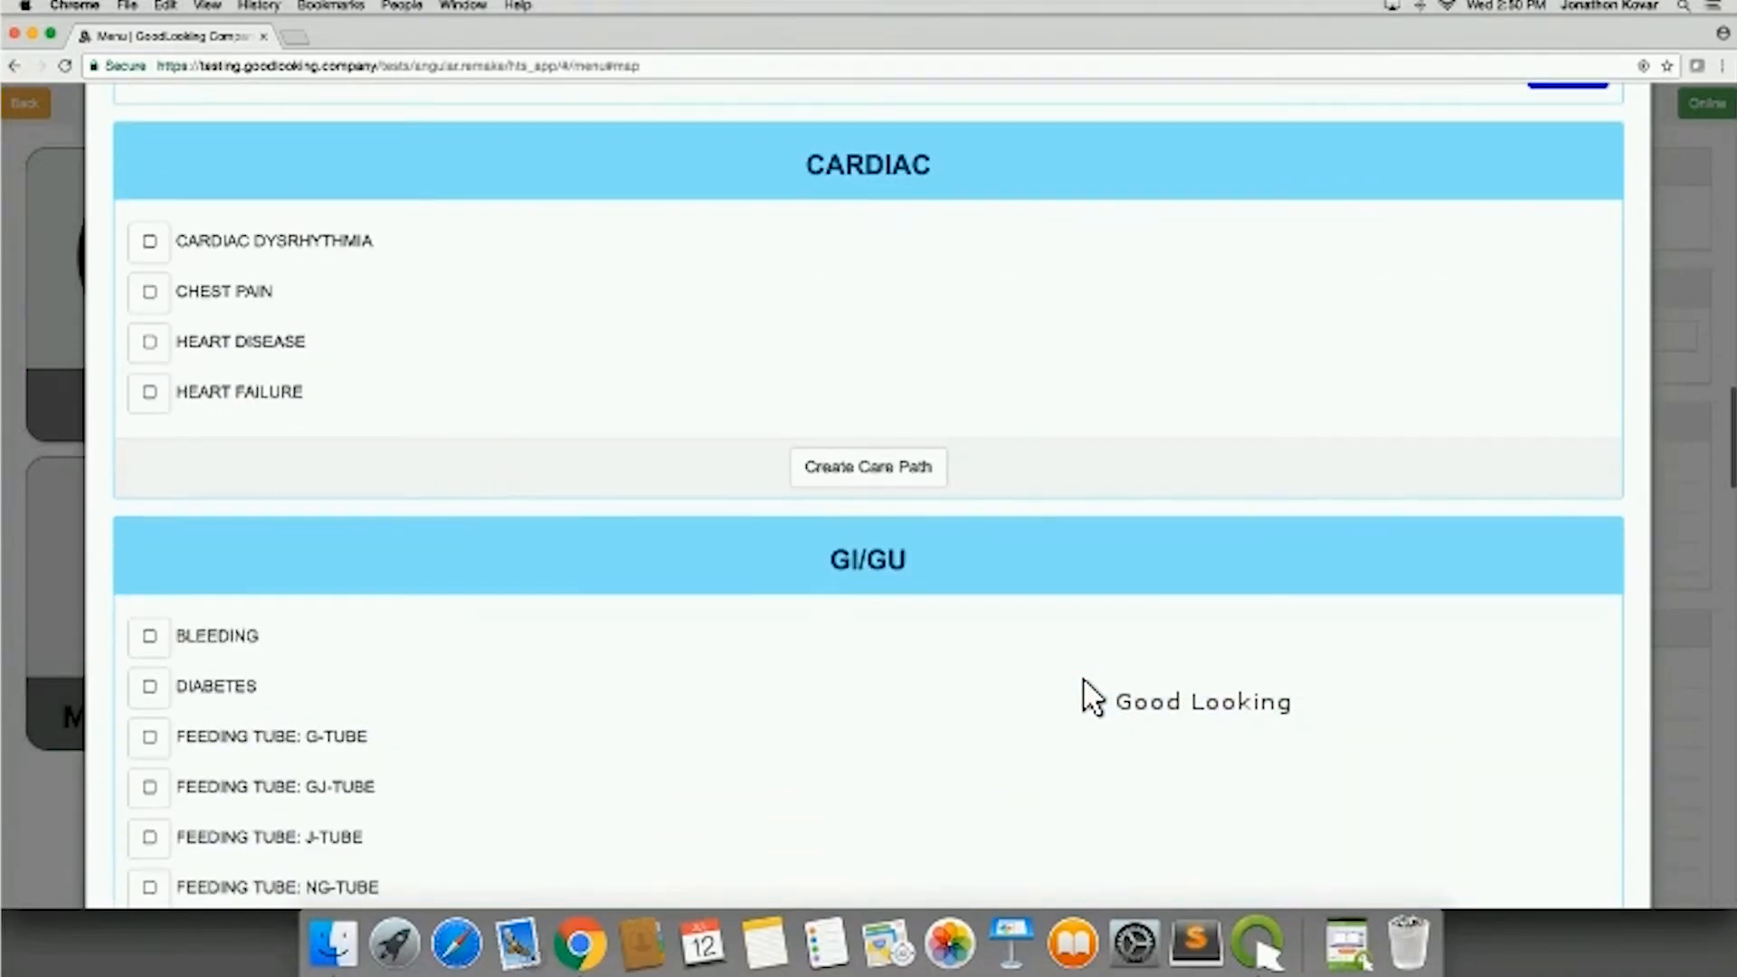
scroll(1083, 681, "down", 1)
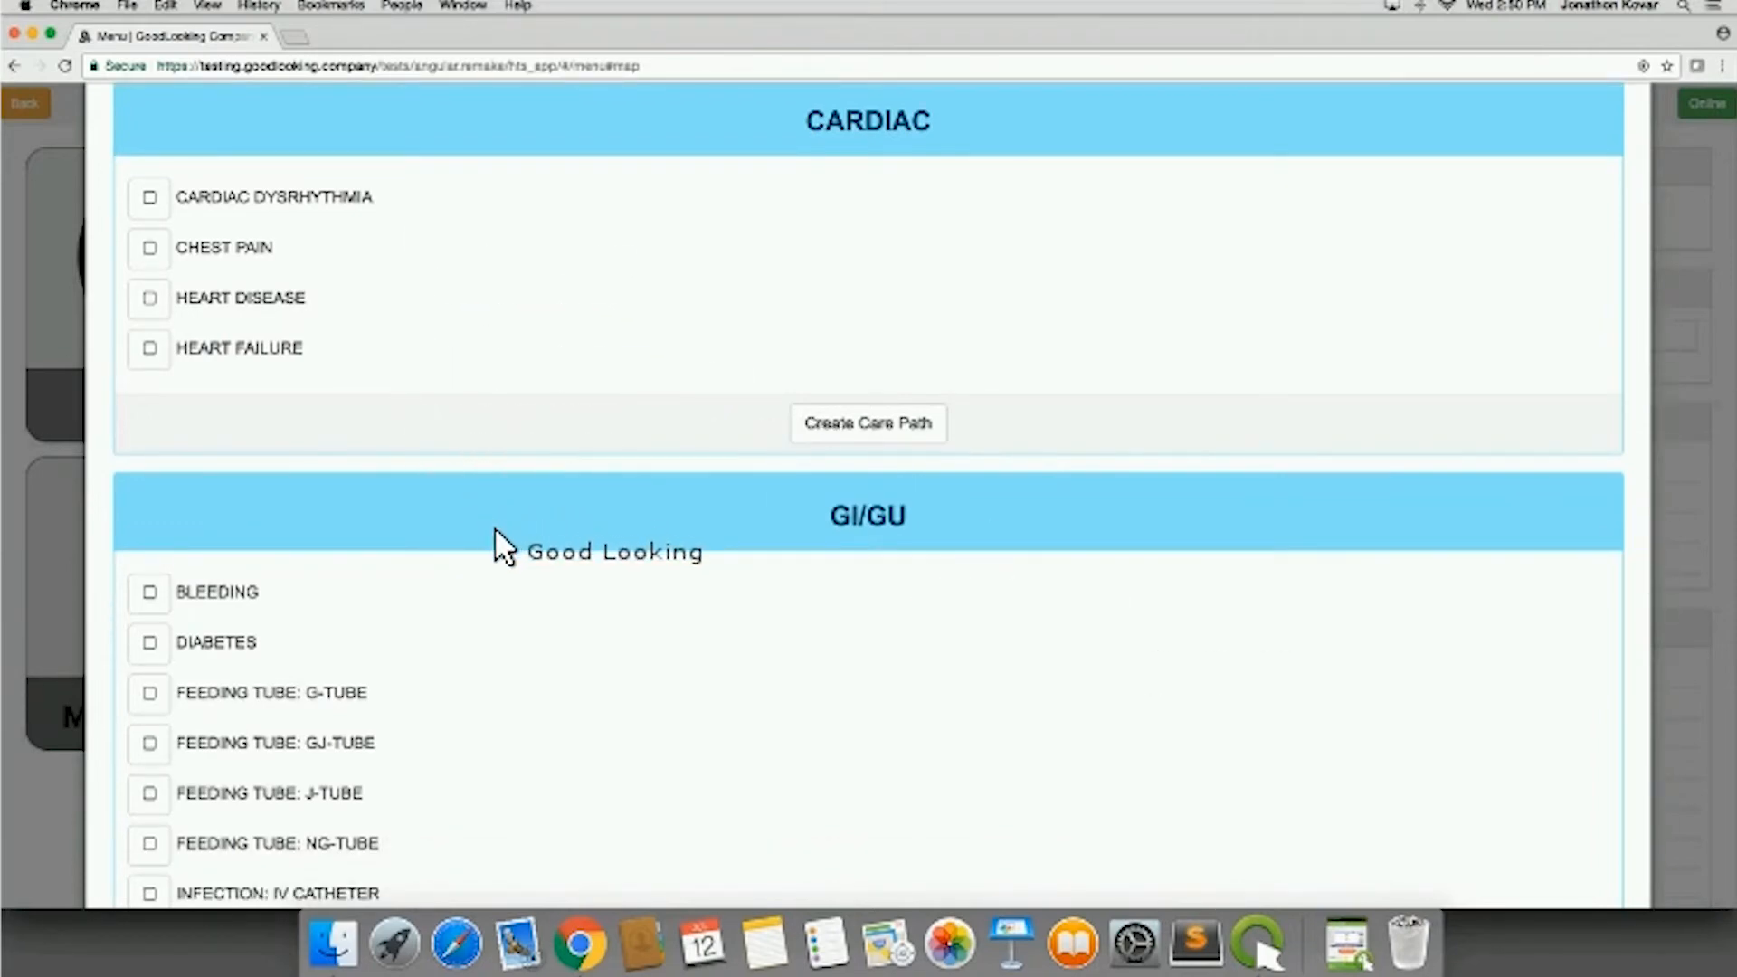
scroll(504, 547, "down", 1)
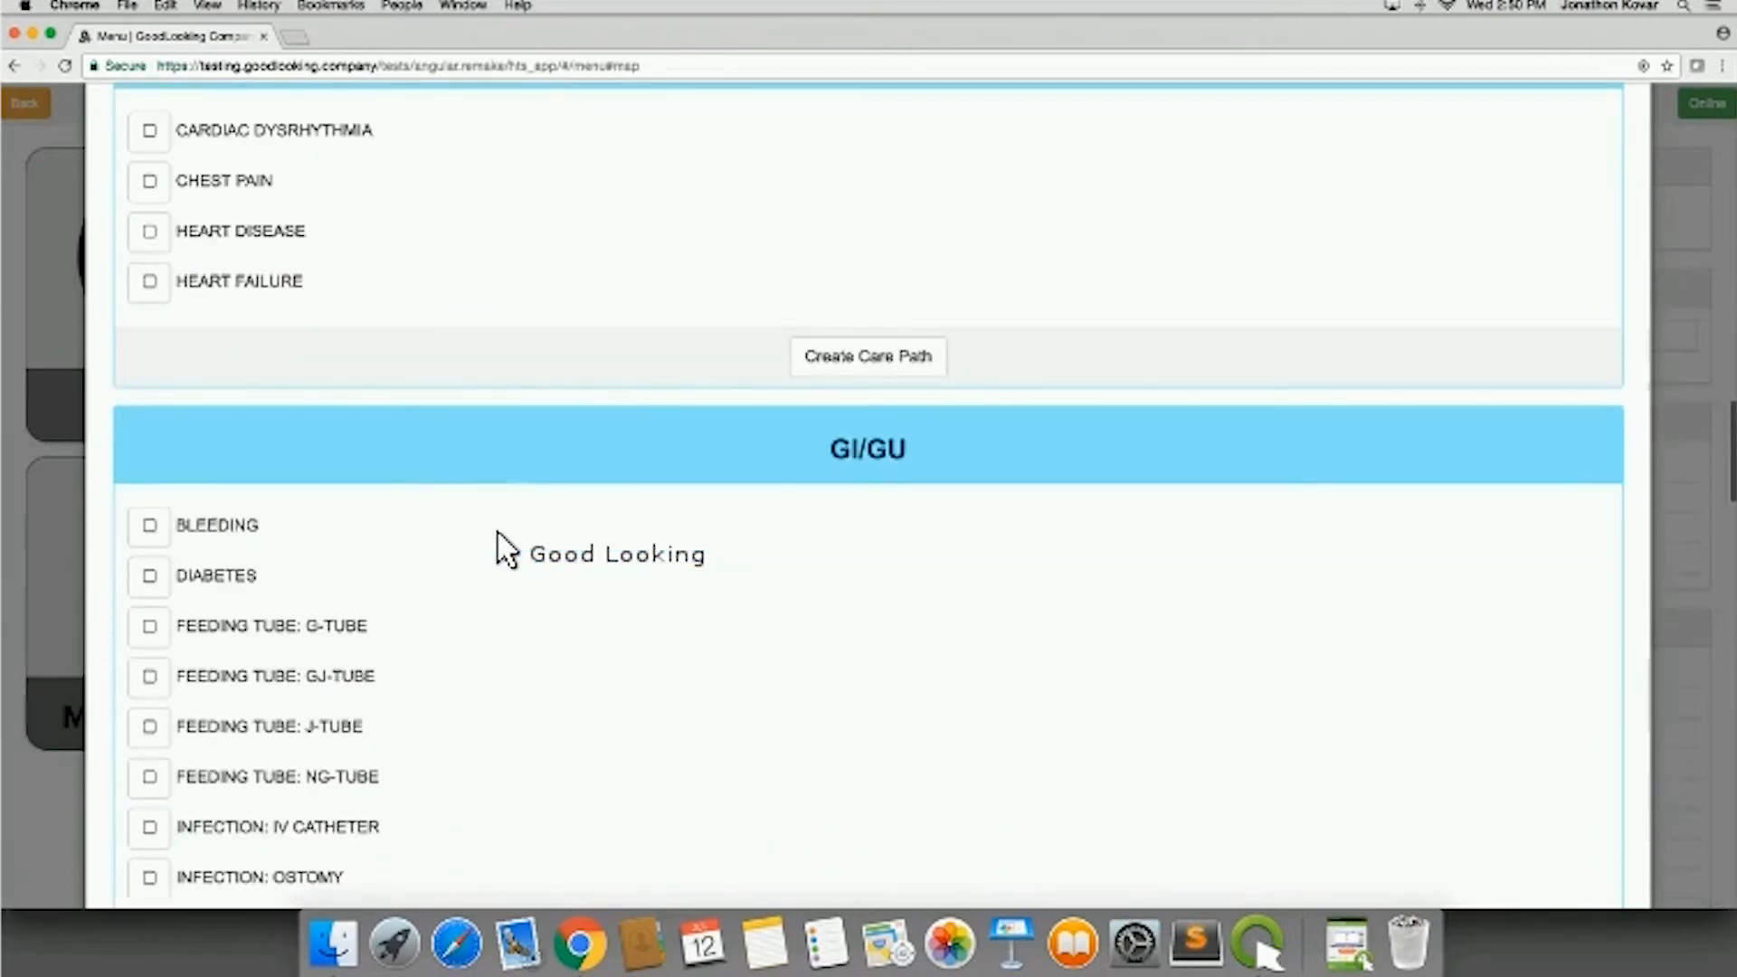
scroll(506, 549, "up", 1)
scroll(496, 532, "down", 1)
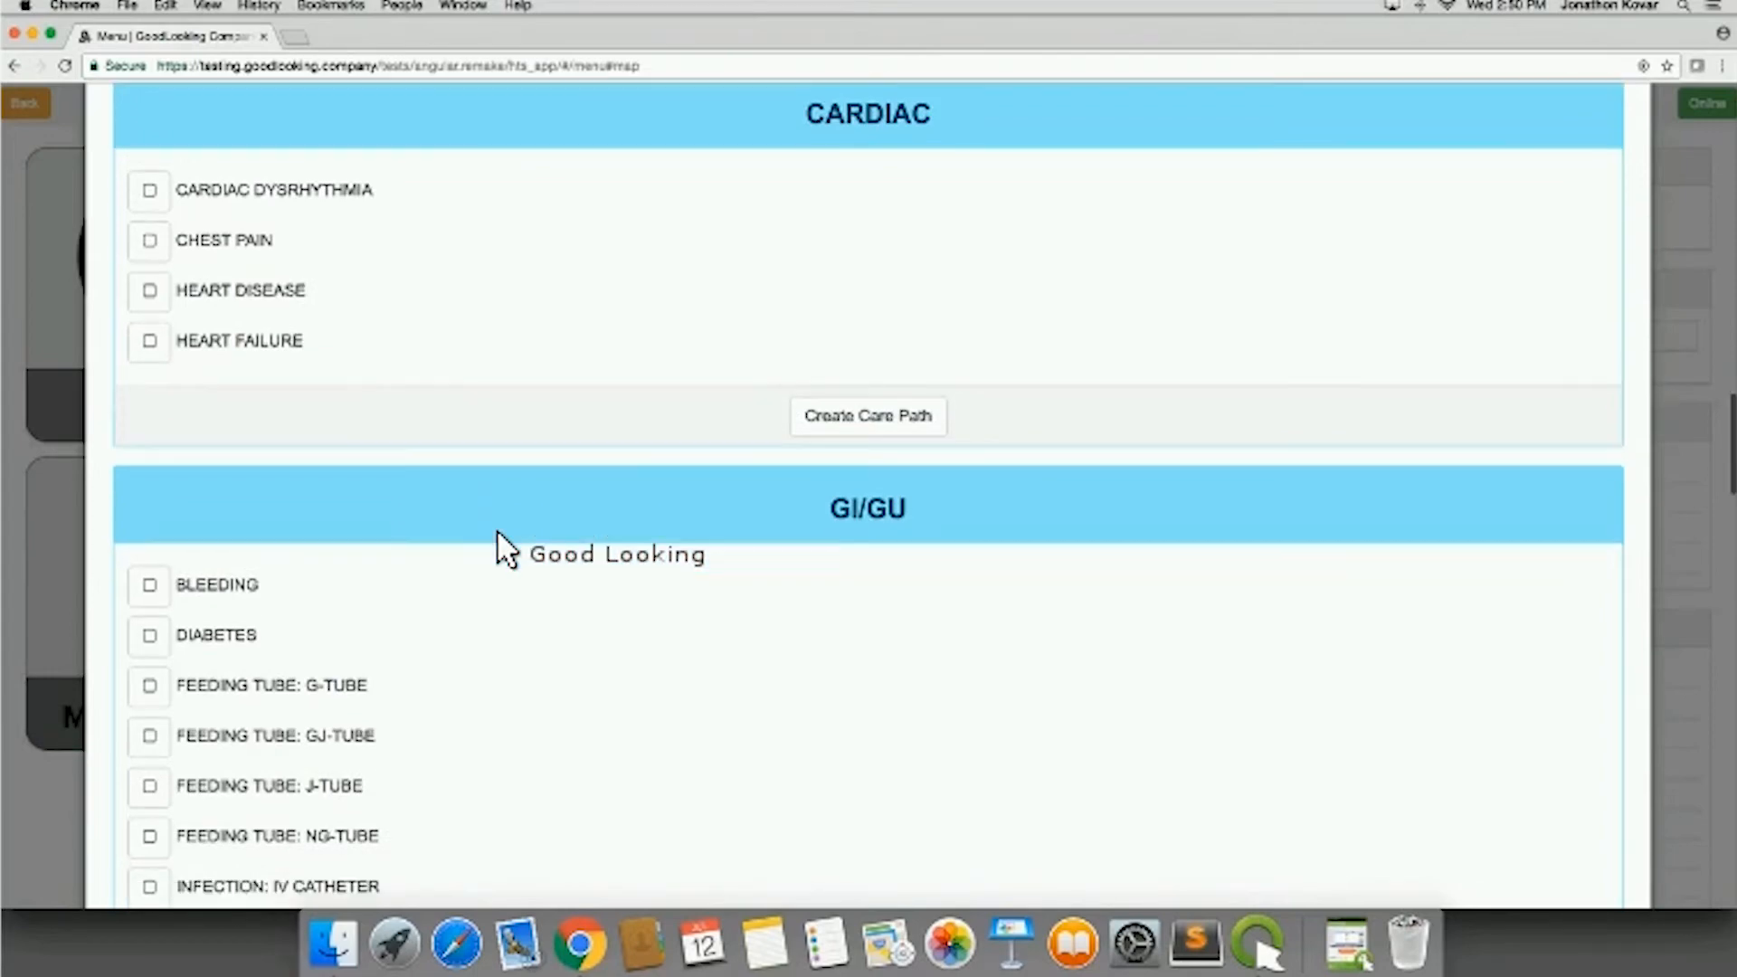
scroll(453, 507, "up", 1)
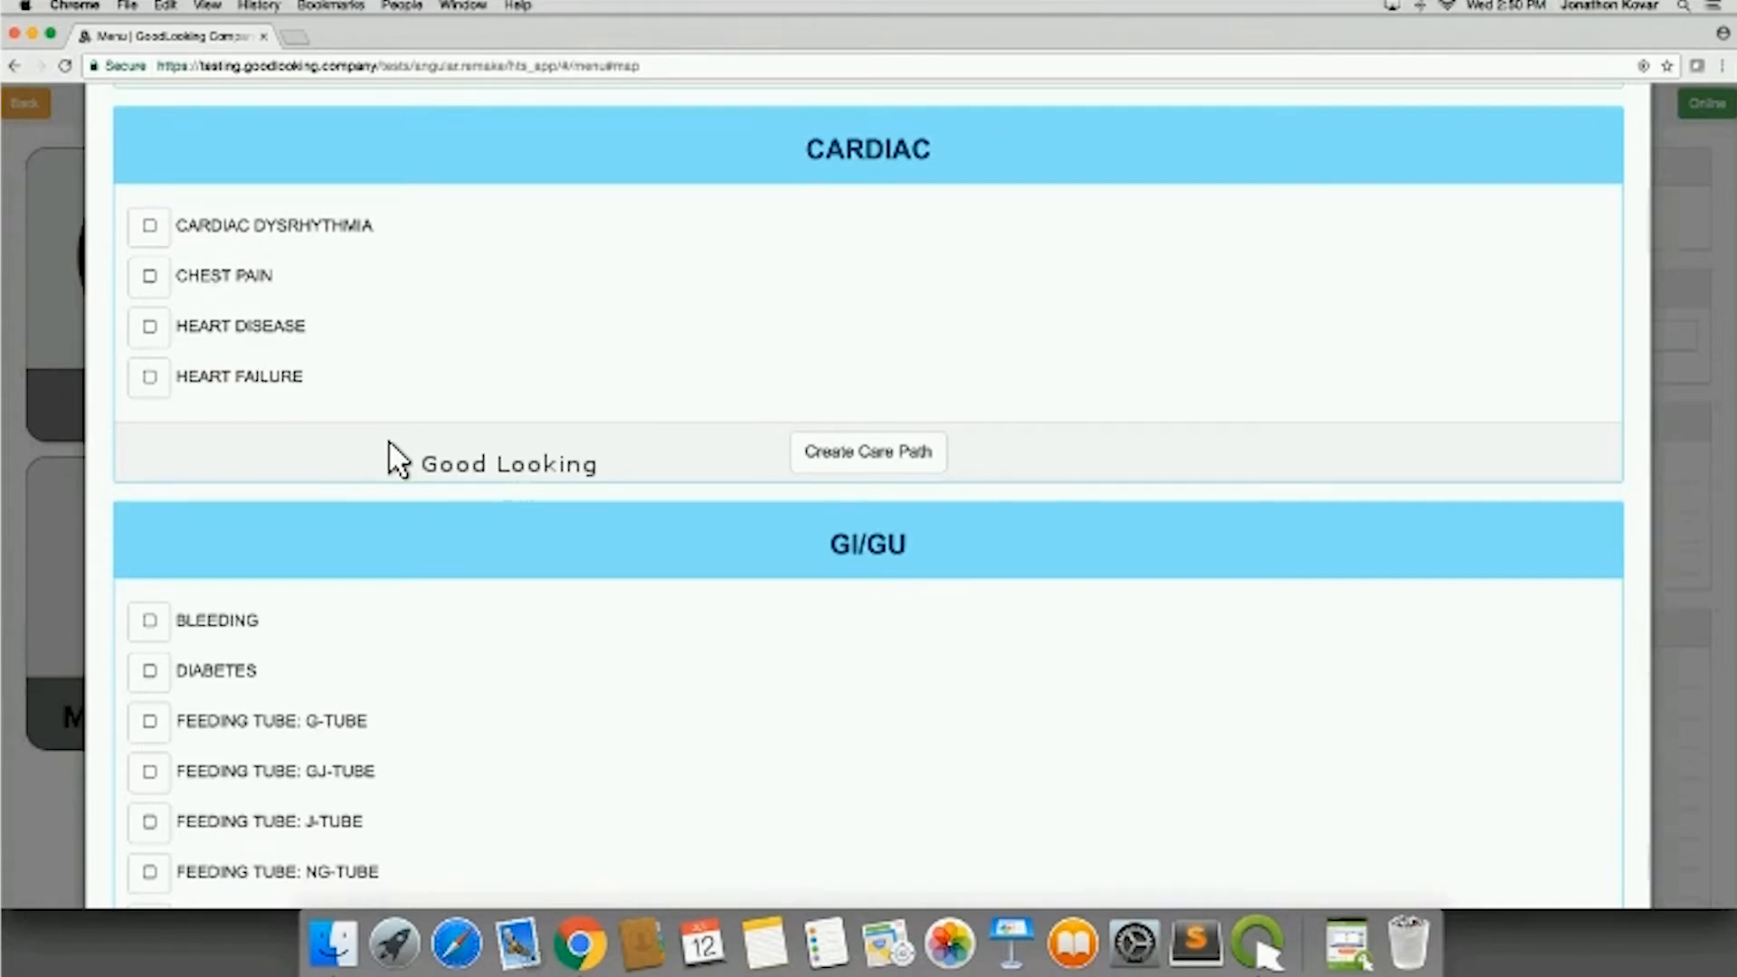
Step: Select Cardiac Dysrhythmia and Heart Failure in the CARDIAC section and create a care path for them
scroll(389, 457, "down", 1)
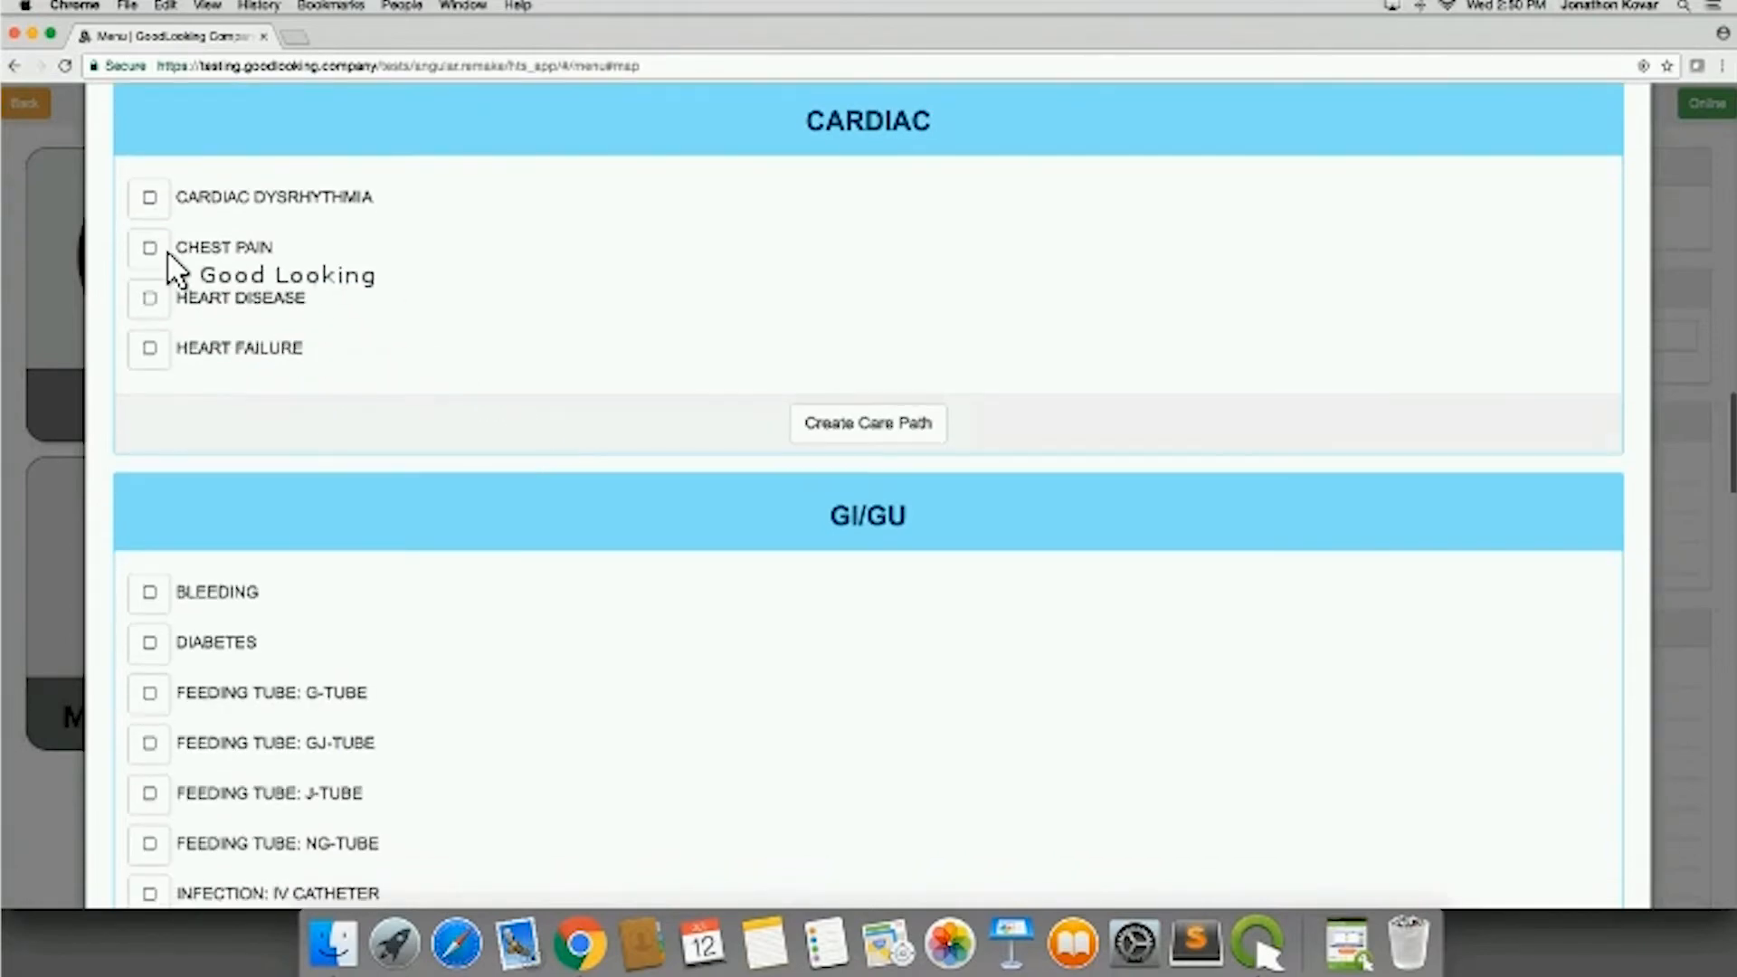
left_click(151, 199)
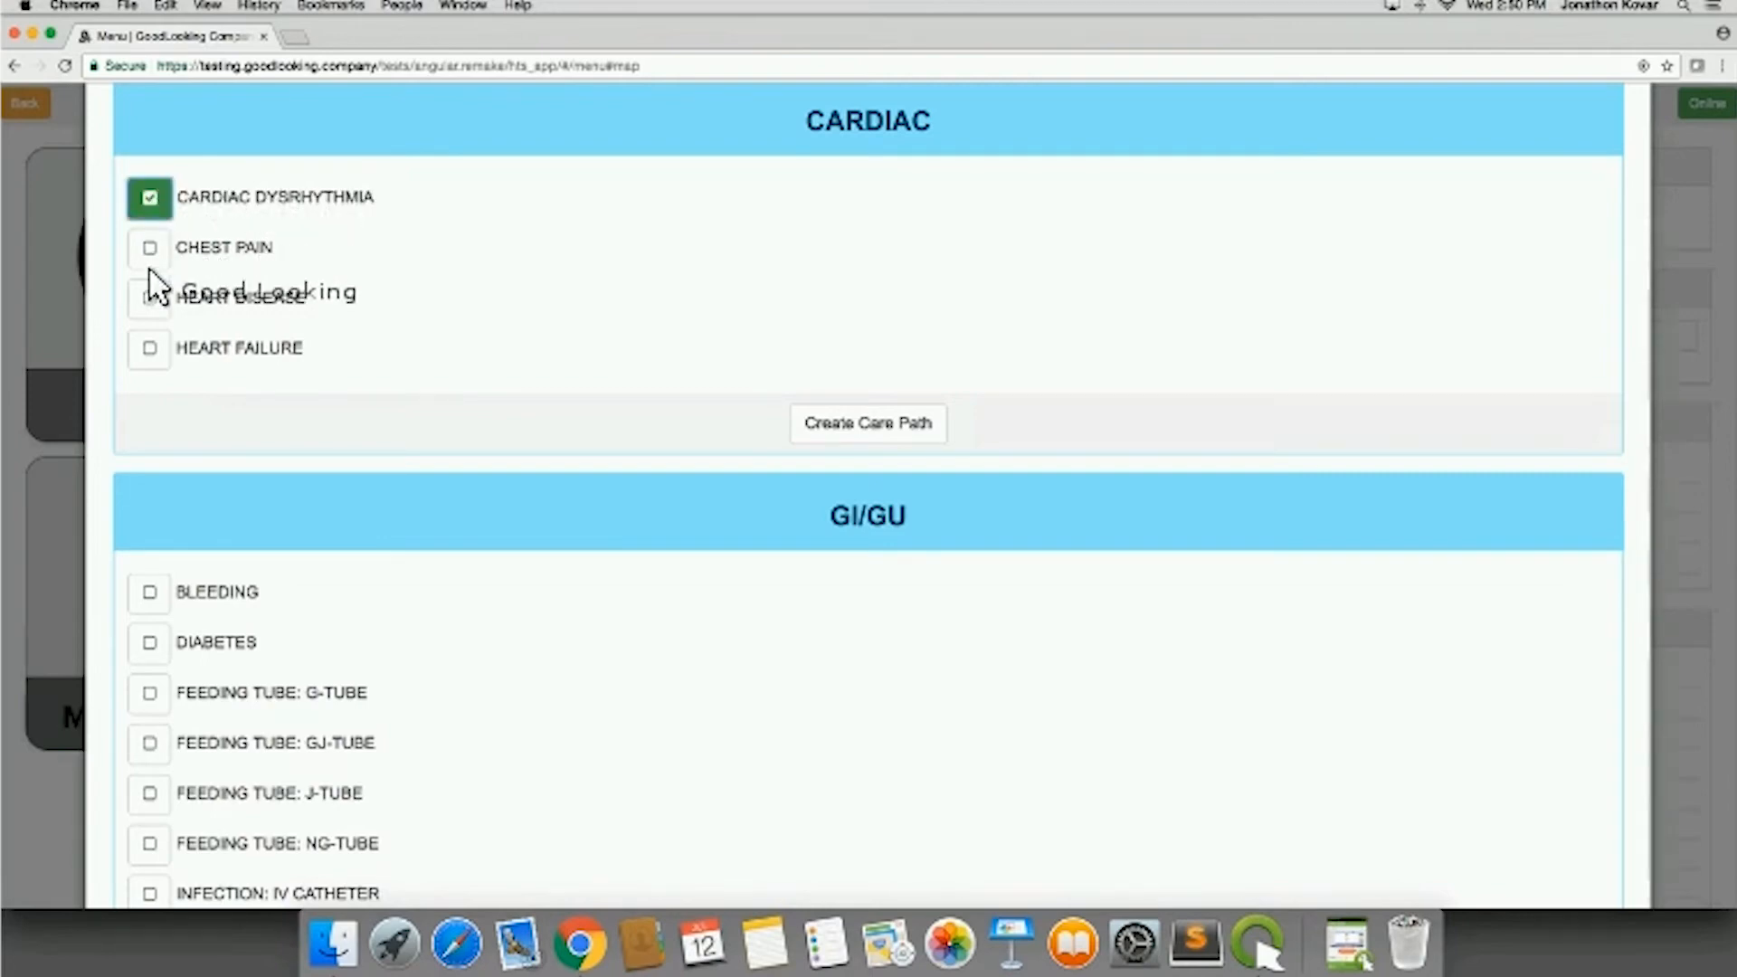
left_click(148, 349)
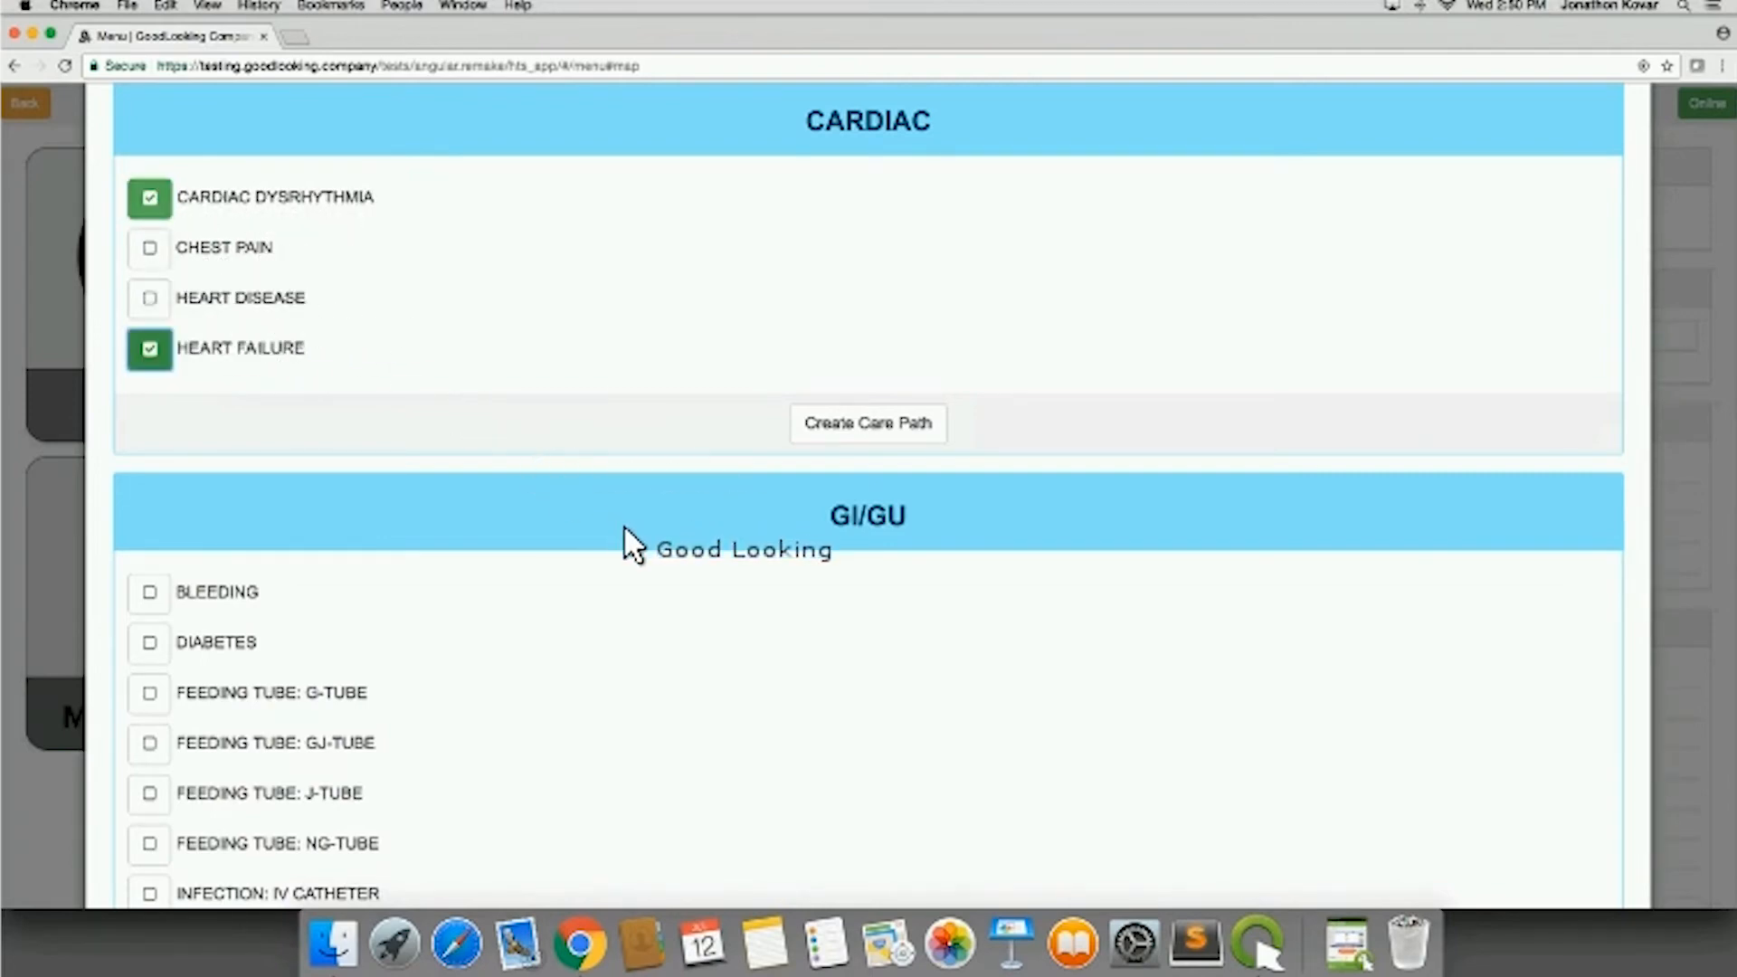
left_click(856, 419)
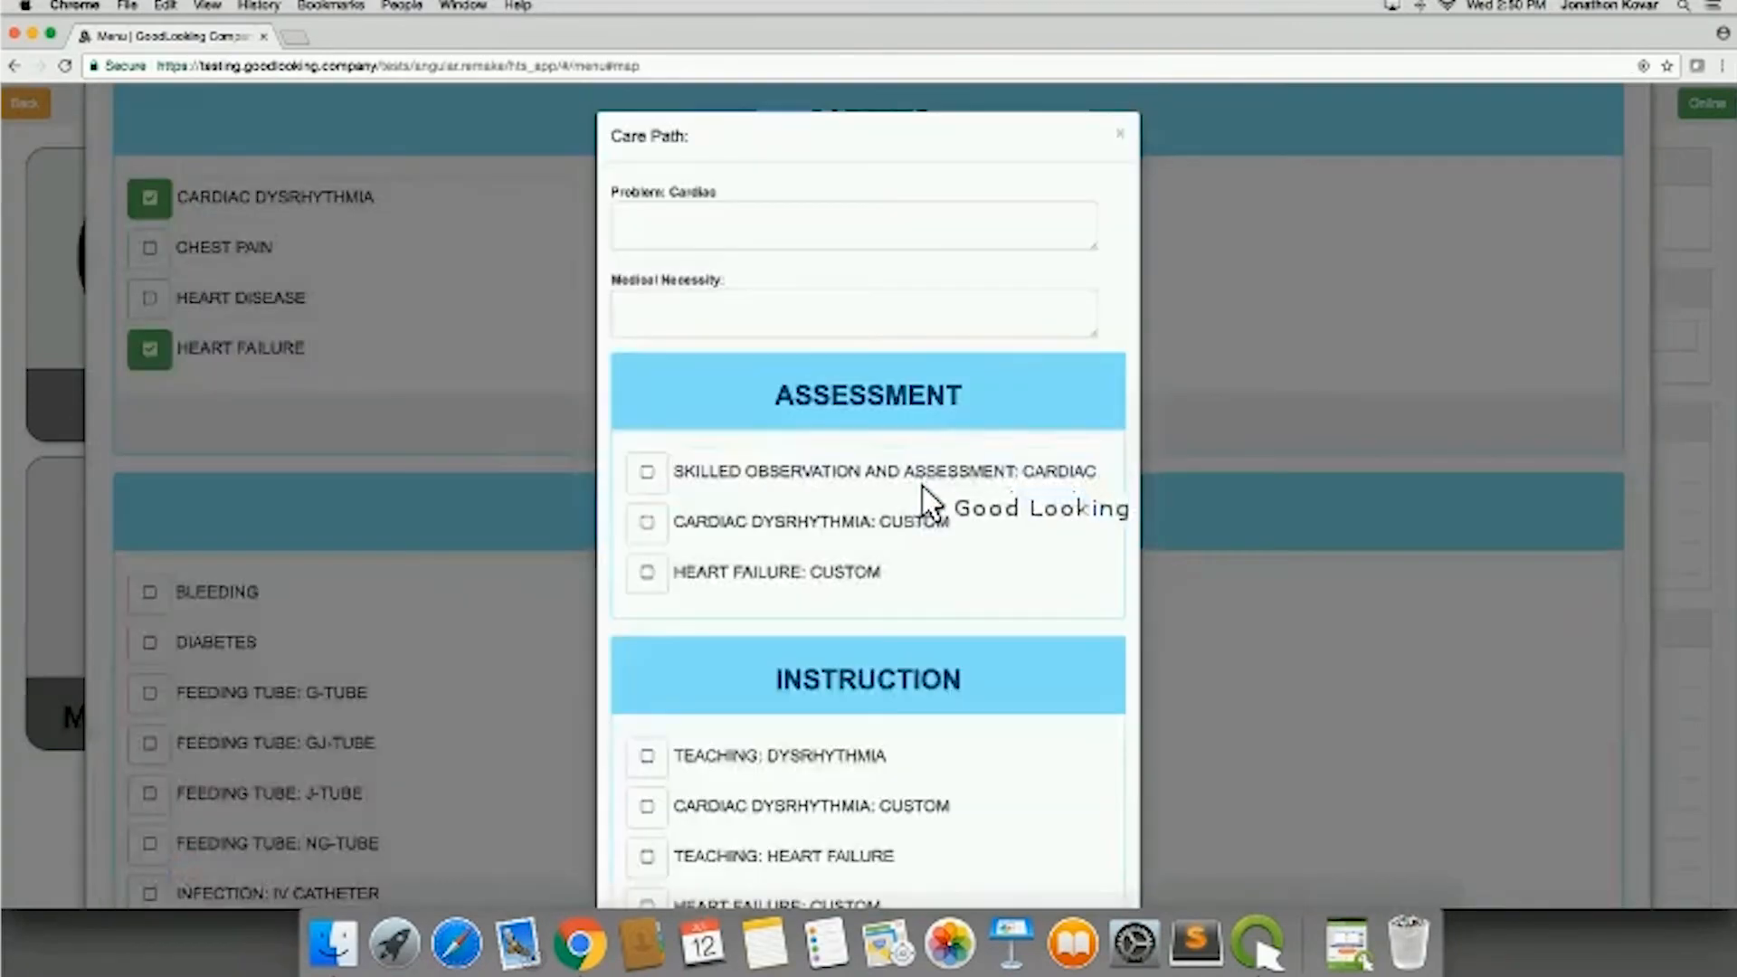
Step: Add Skilled Observation and Assessment: Cardiac with protocol items for ineffective tissue perfusion, cardiac output factors, chest pain characteristics, vital signs with chest pain, and risk factors
scroll(952, 527, "down", 2)
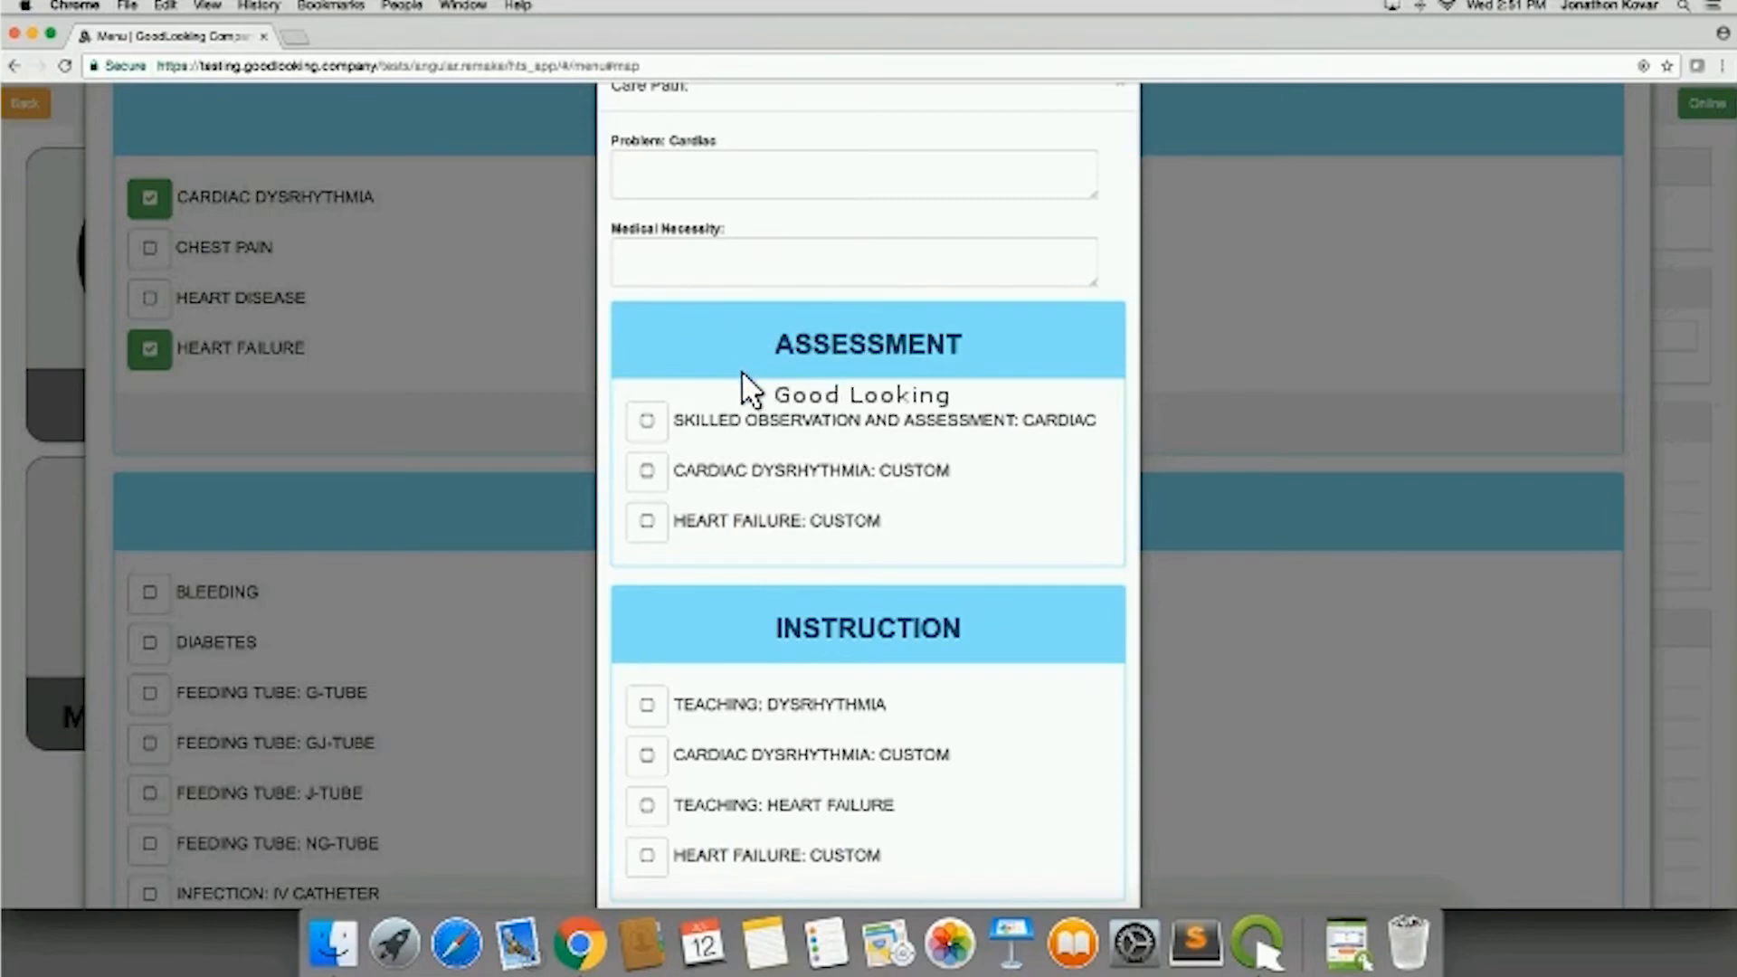
scroll(756, 407, "down", 3)
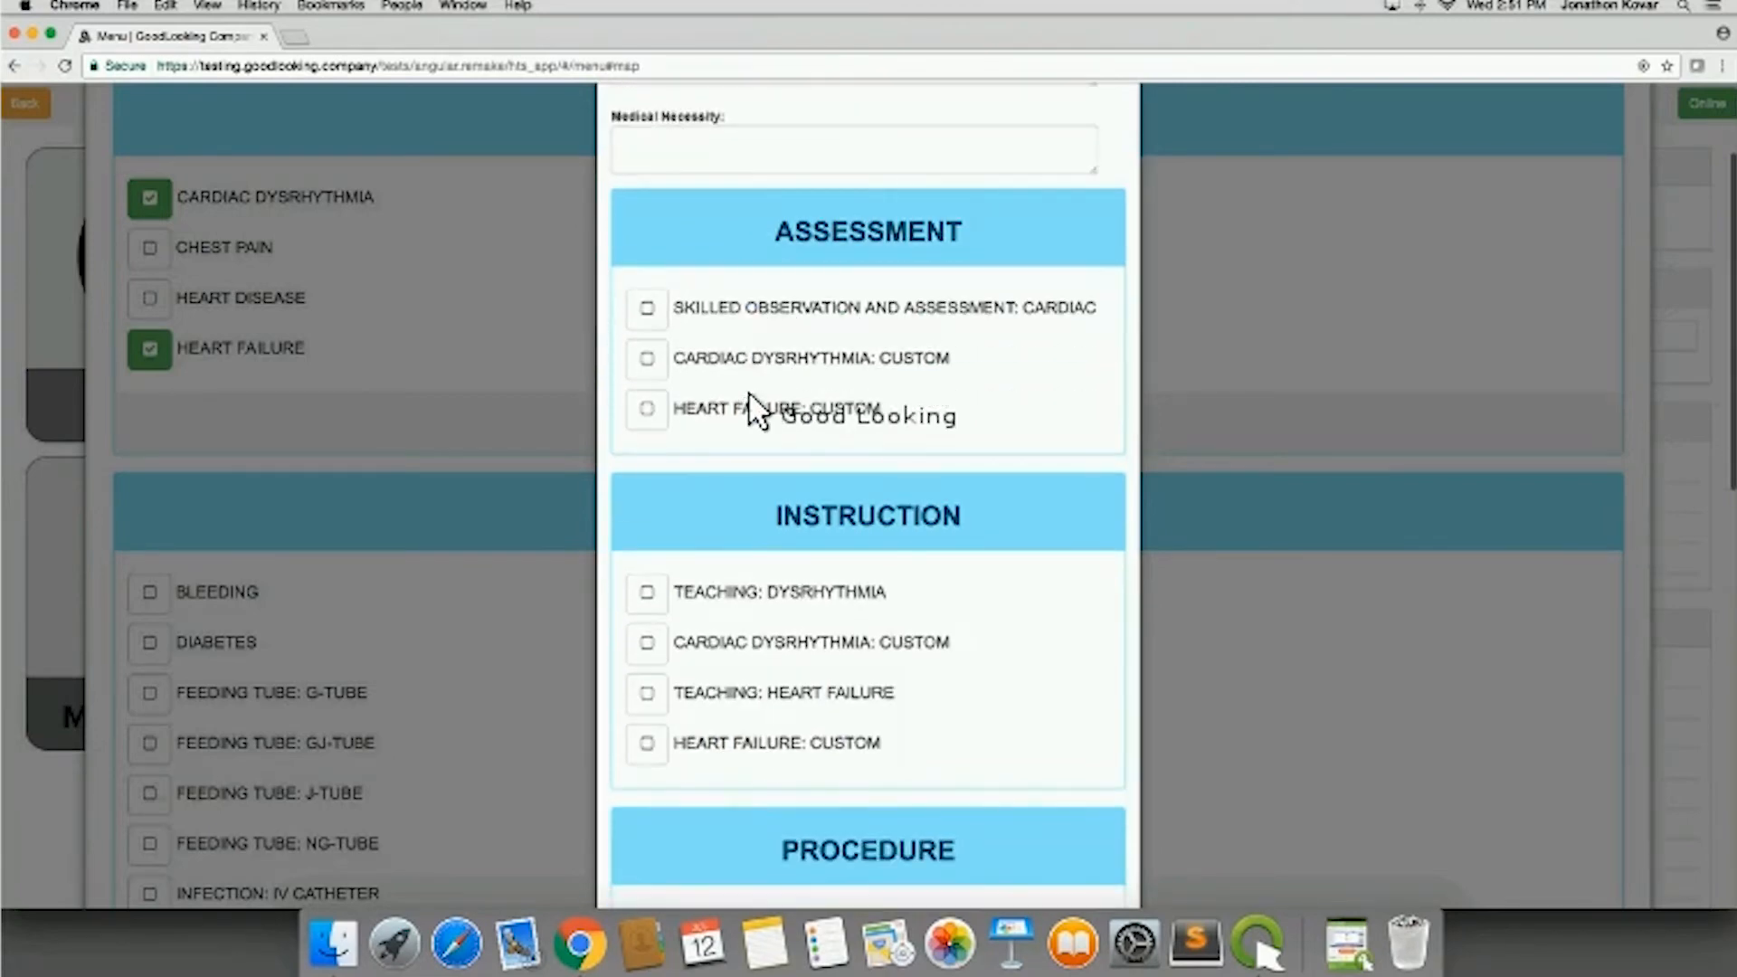
scroll(753, 407, "down", 10)
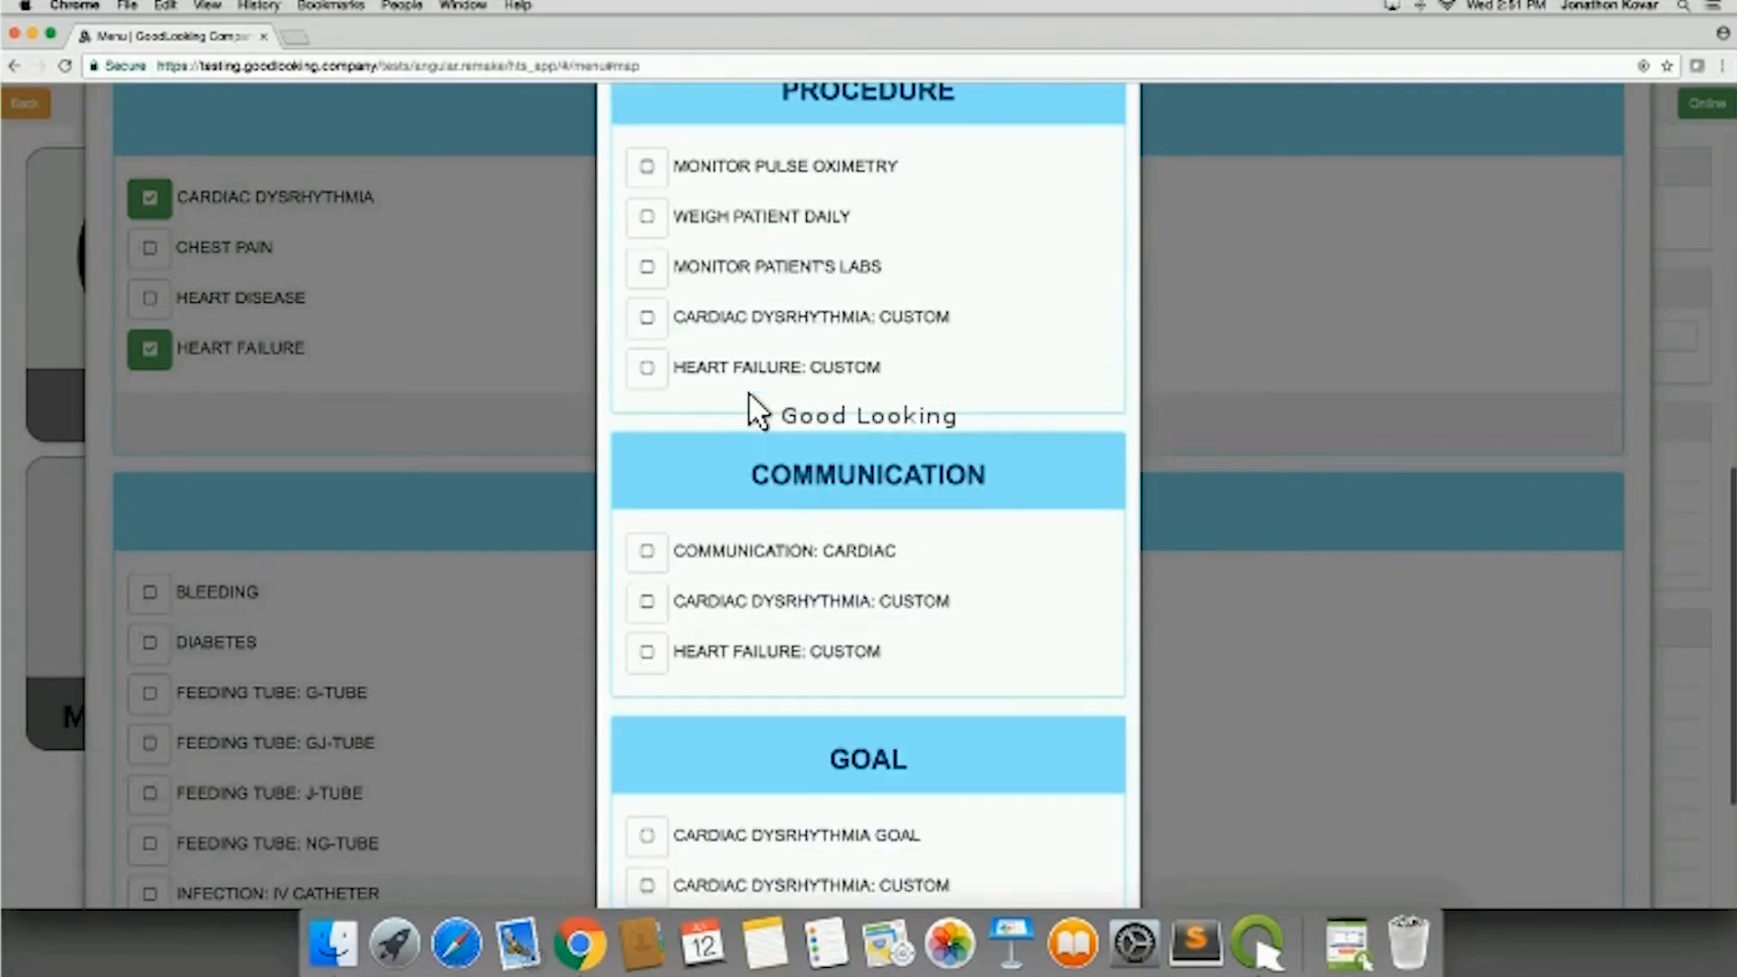
scroll(756, 412, "down", 3)
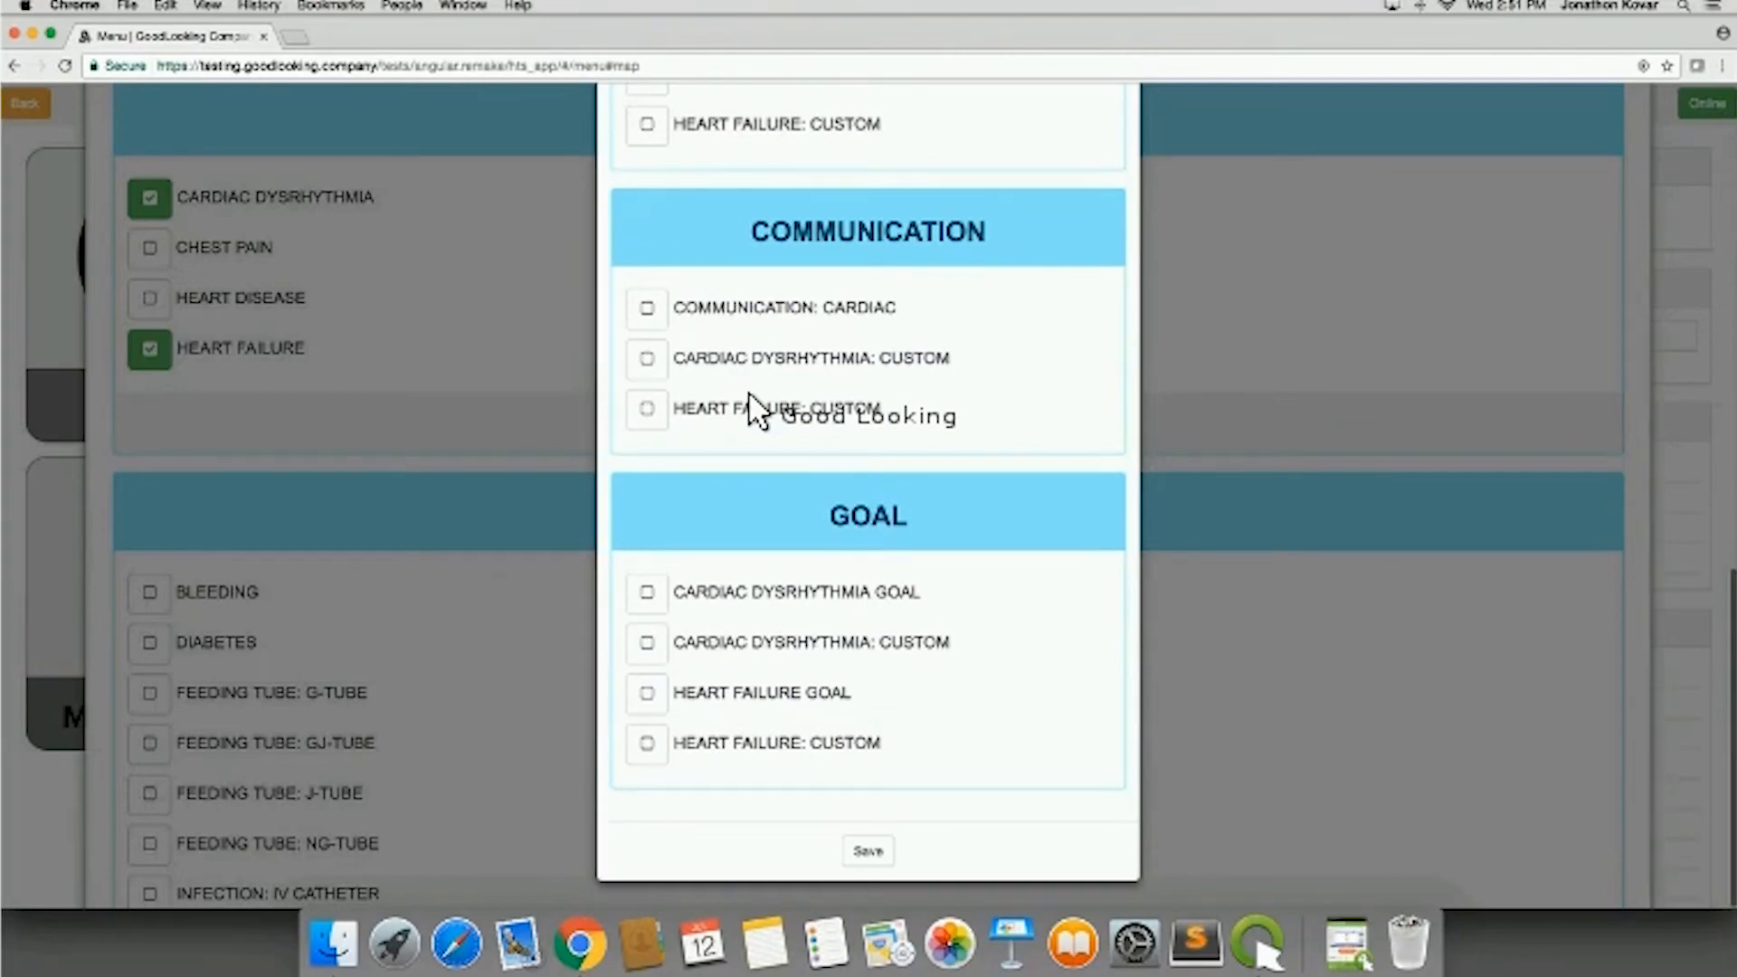
scroll(751, 407, "up", 12)
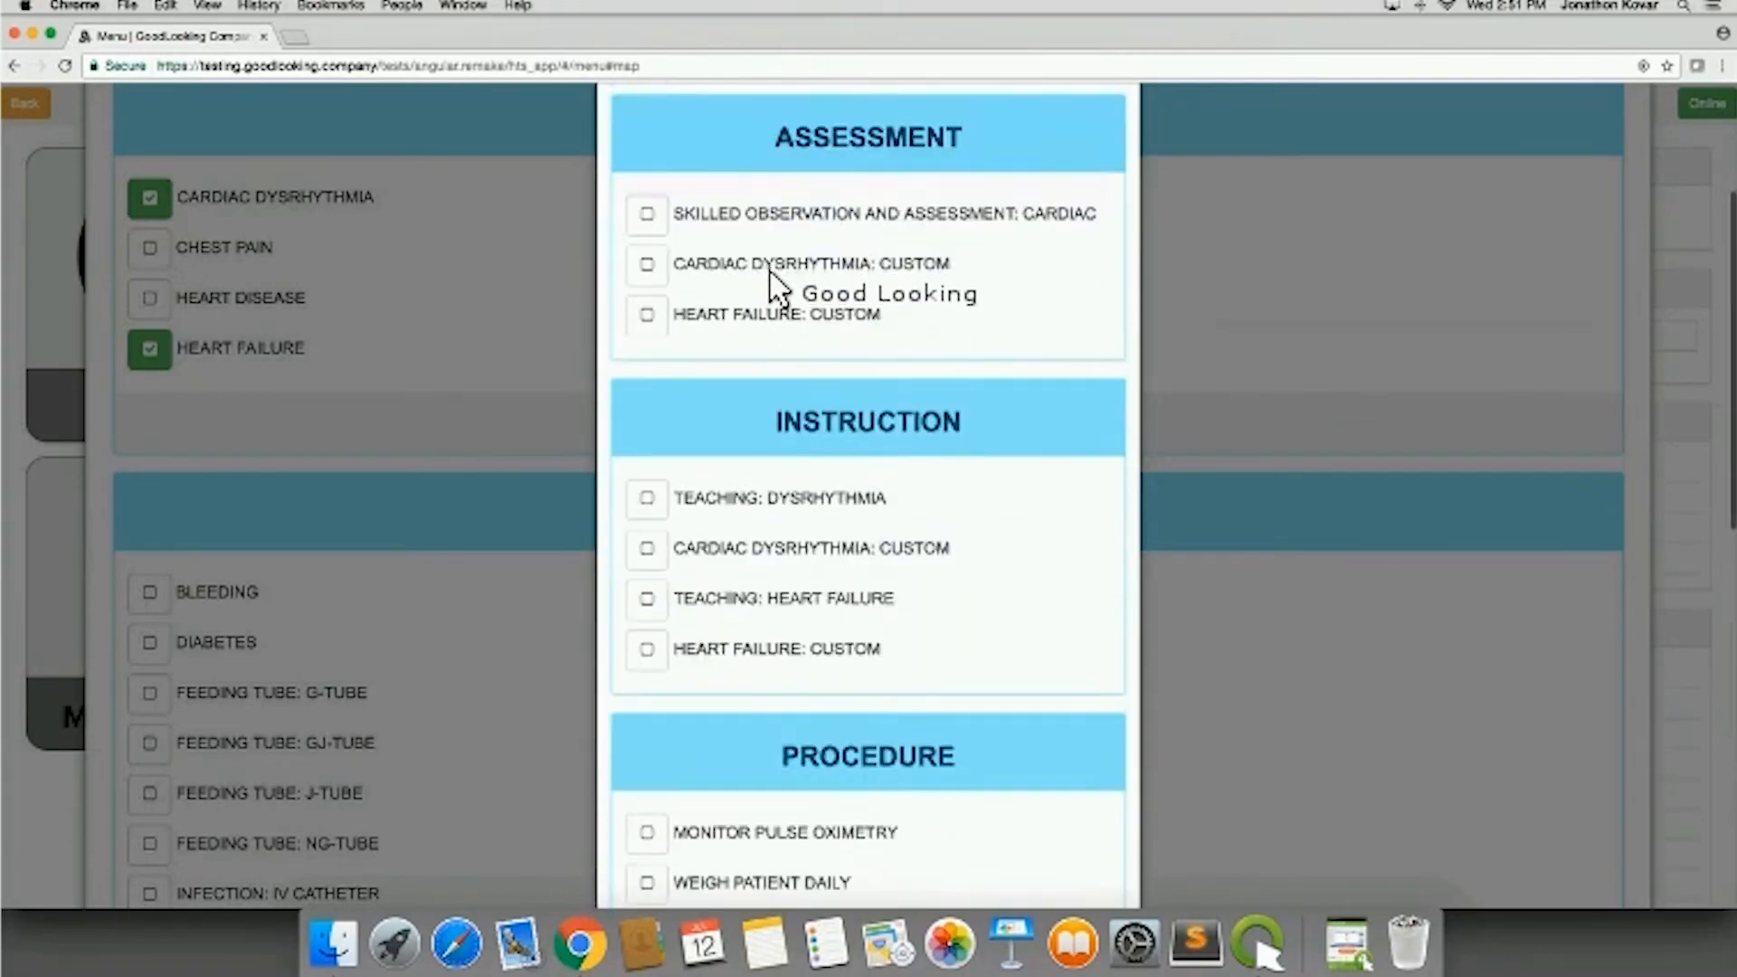
left_click(645, 273)
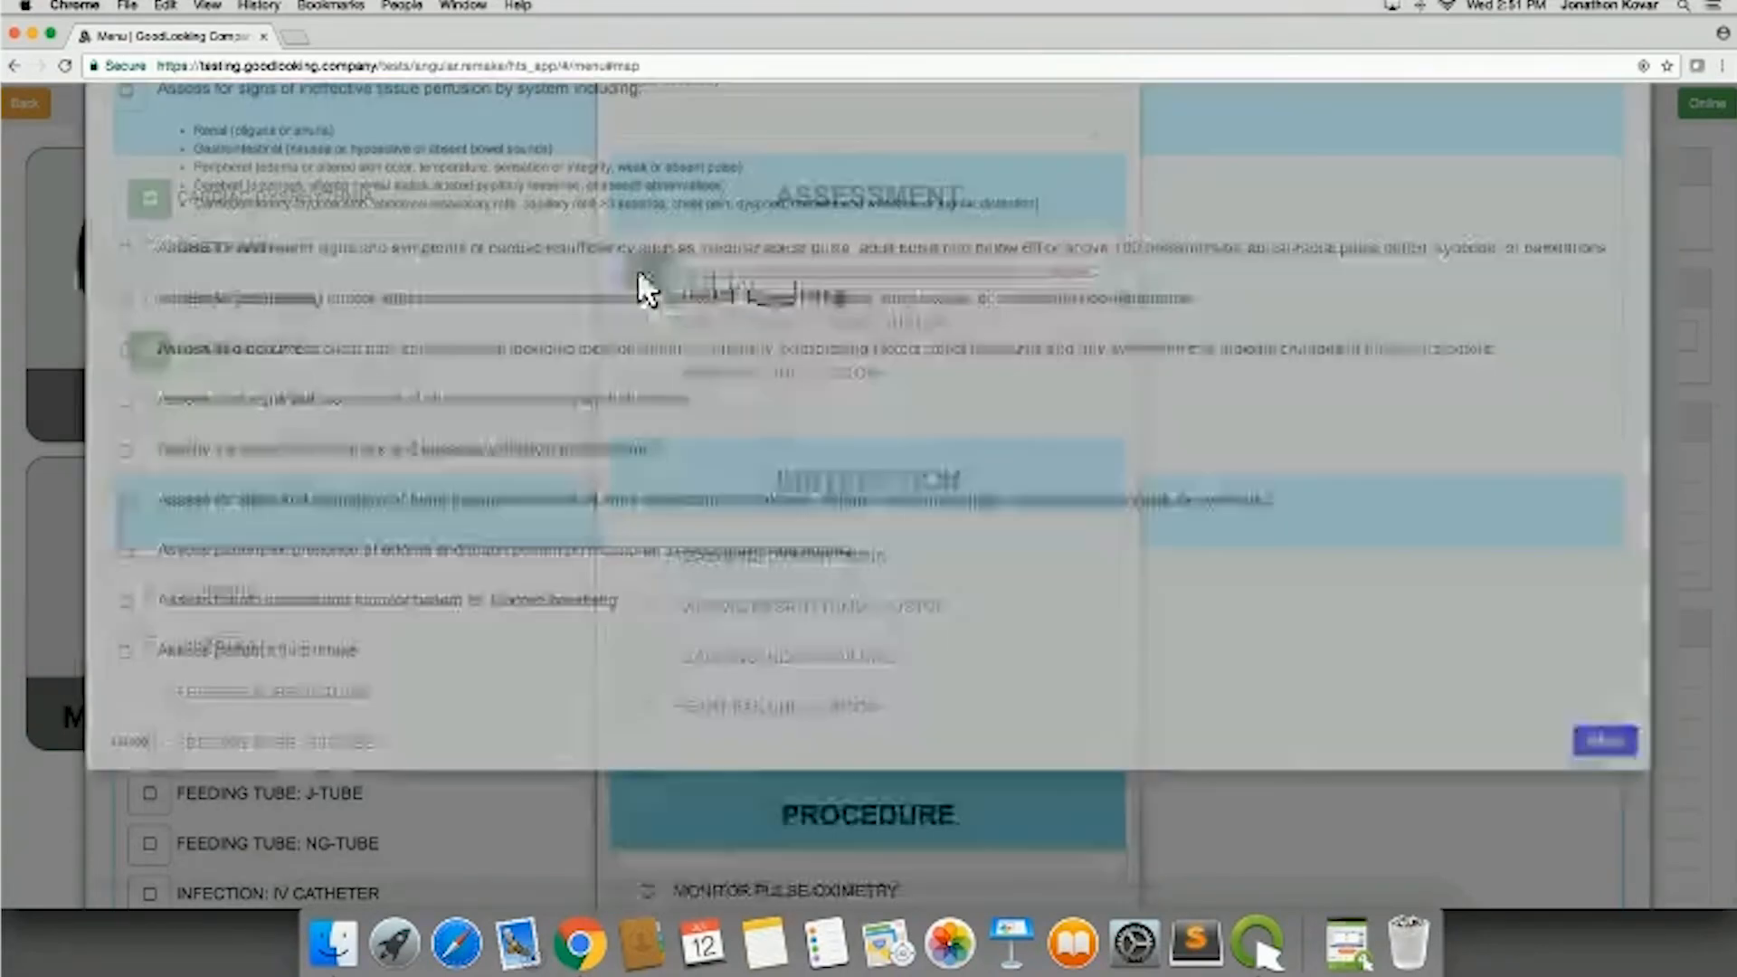
left_click(126, 200)
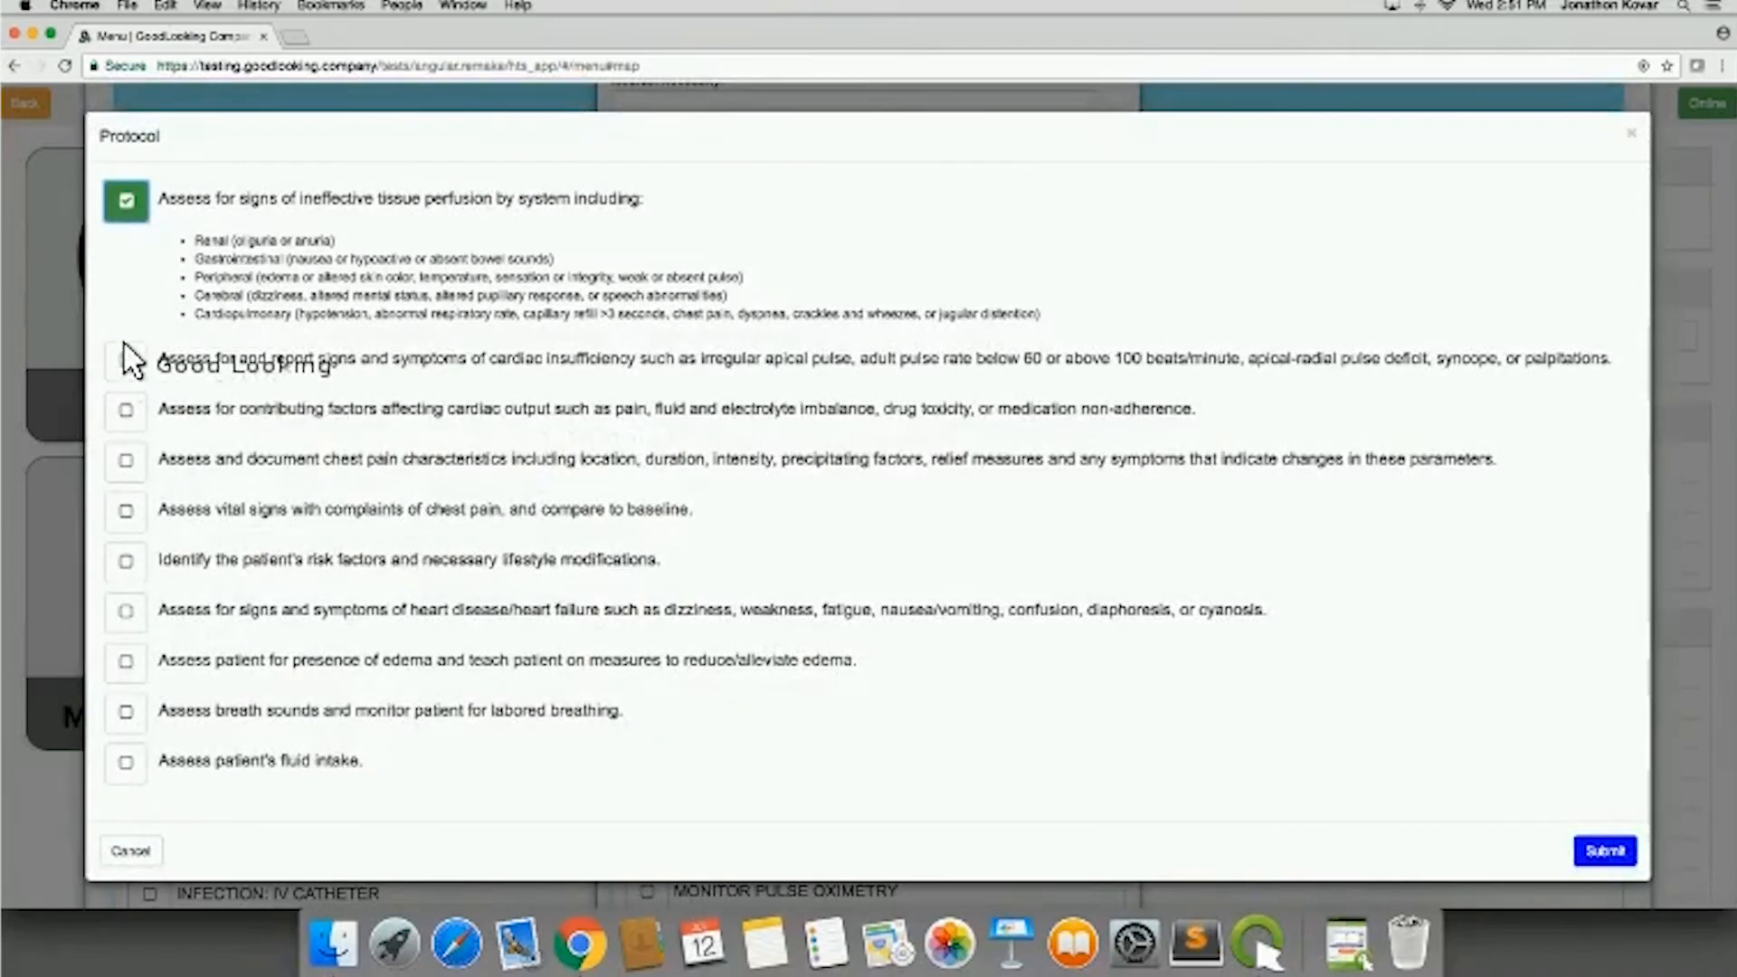
left_click(126, 411)
left_click(125, 461)
left_click(126, 512)
left_click(126, 562)
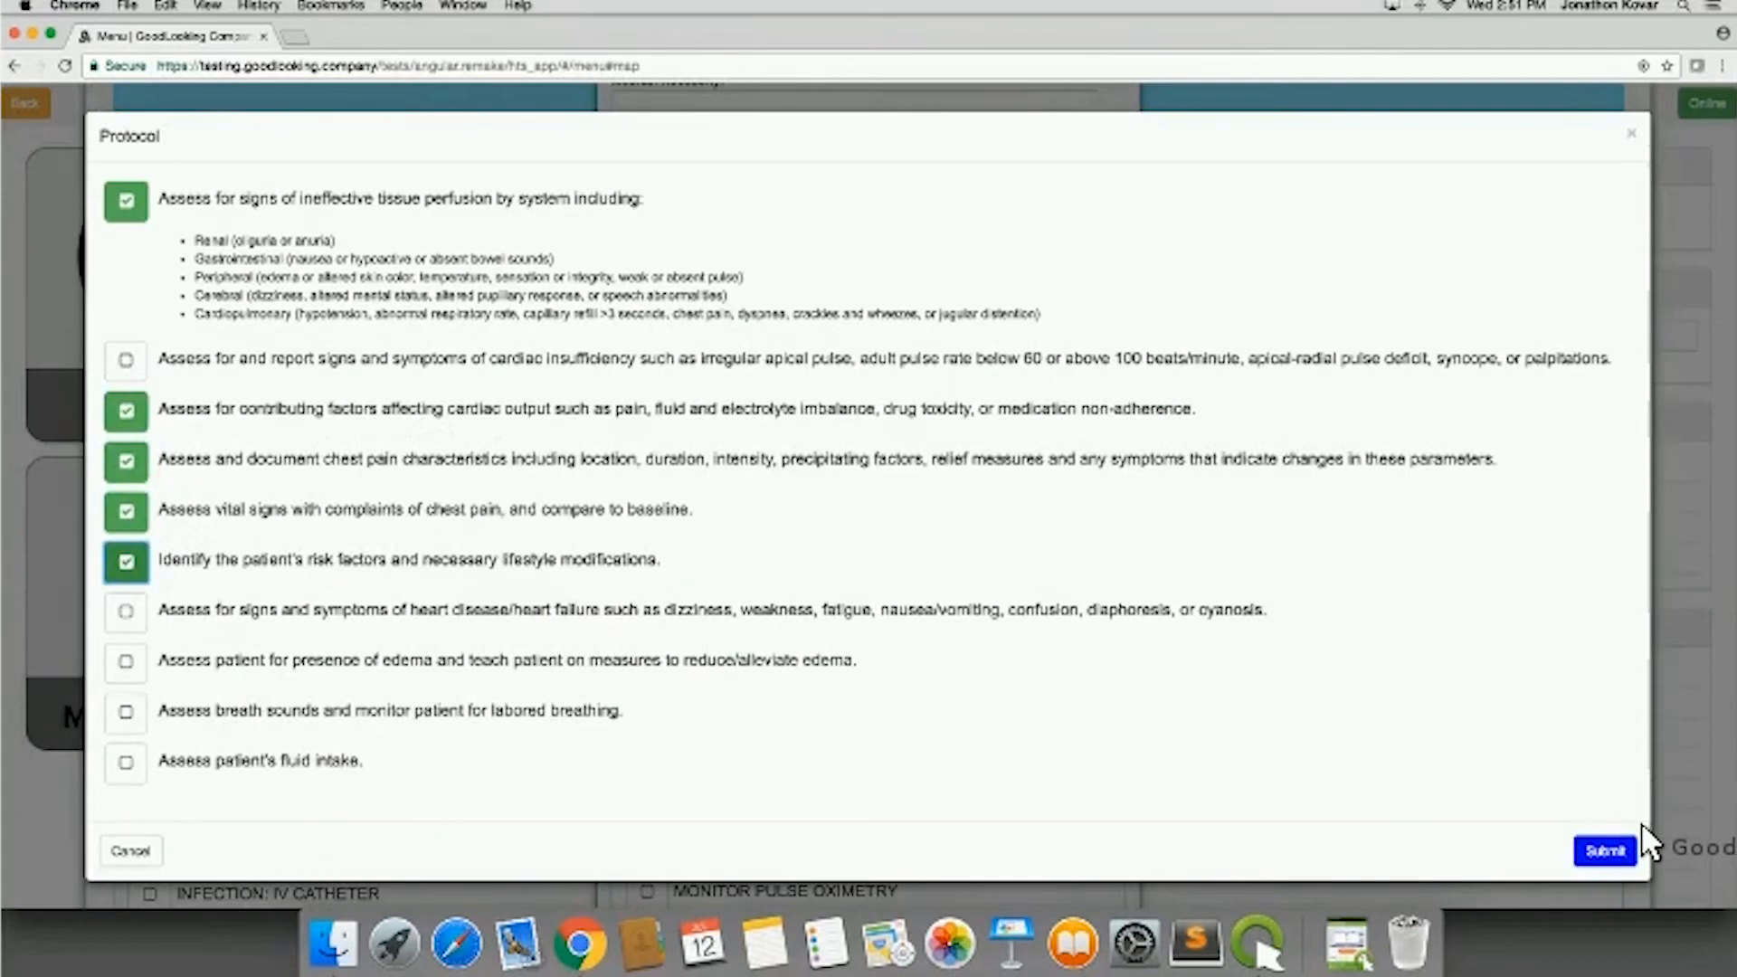
left_click(1599, 849)
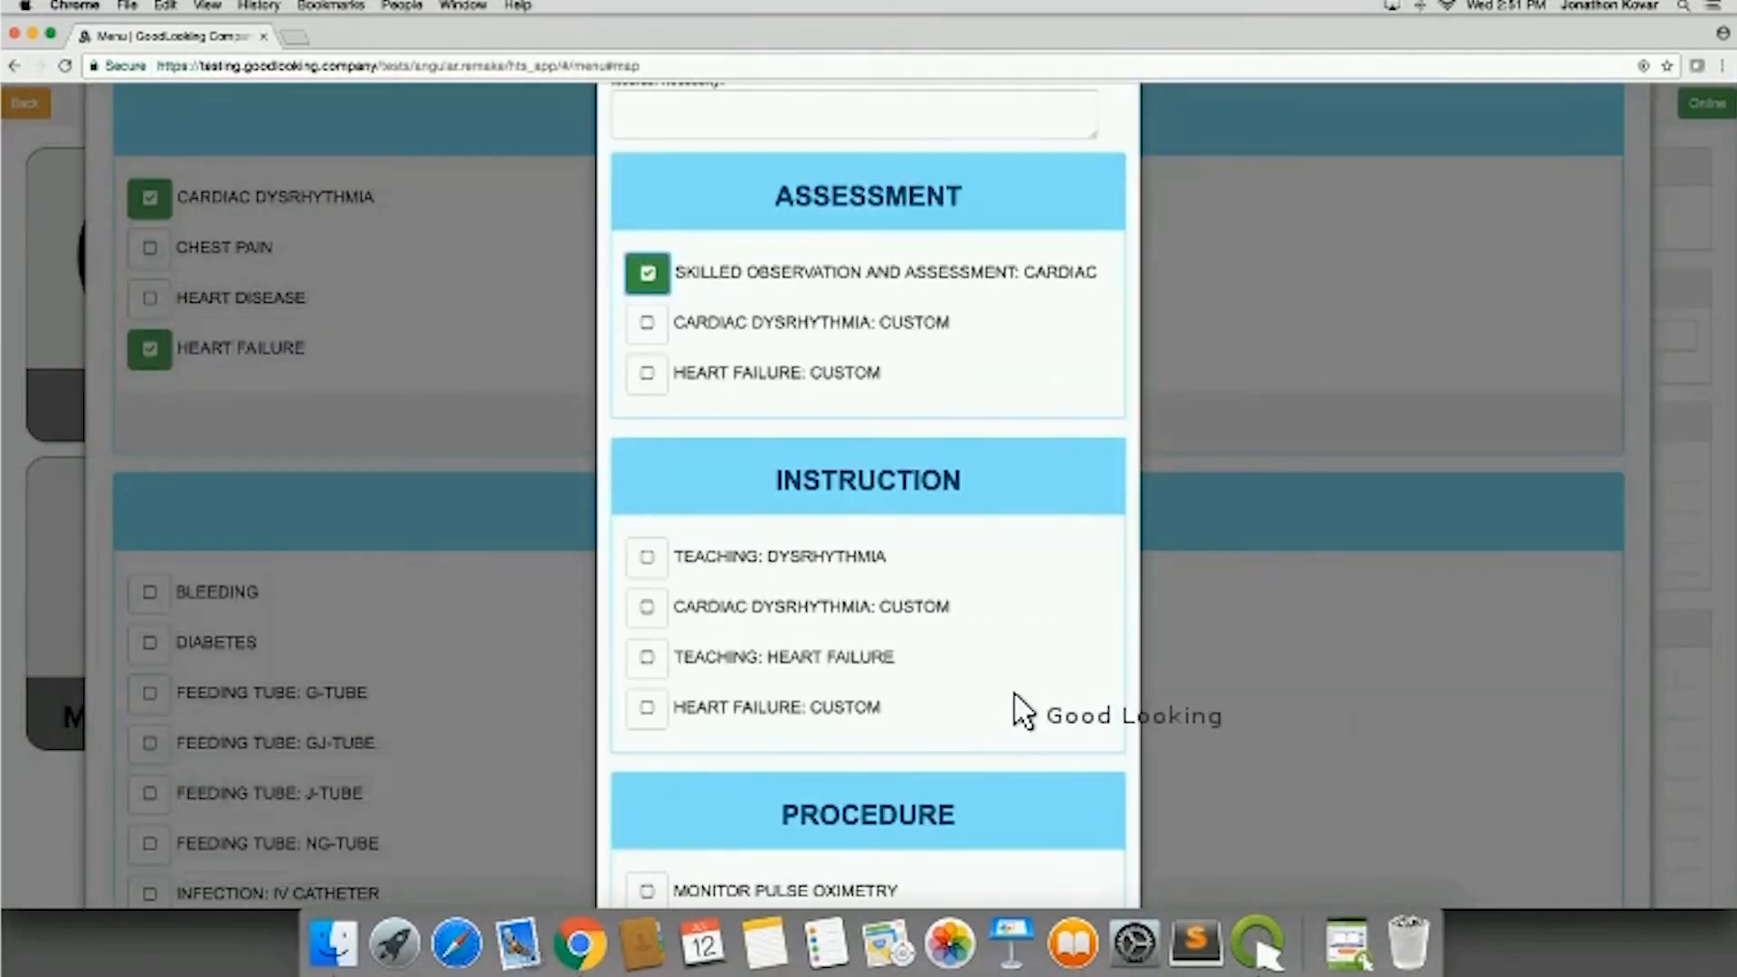
Step: Save the cardiac care path without selecting any instruction, procedure, communication or goal items
scroll(1010, 693, "down", 6)
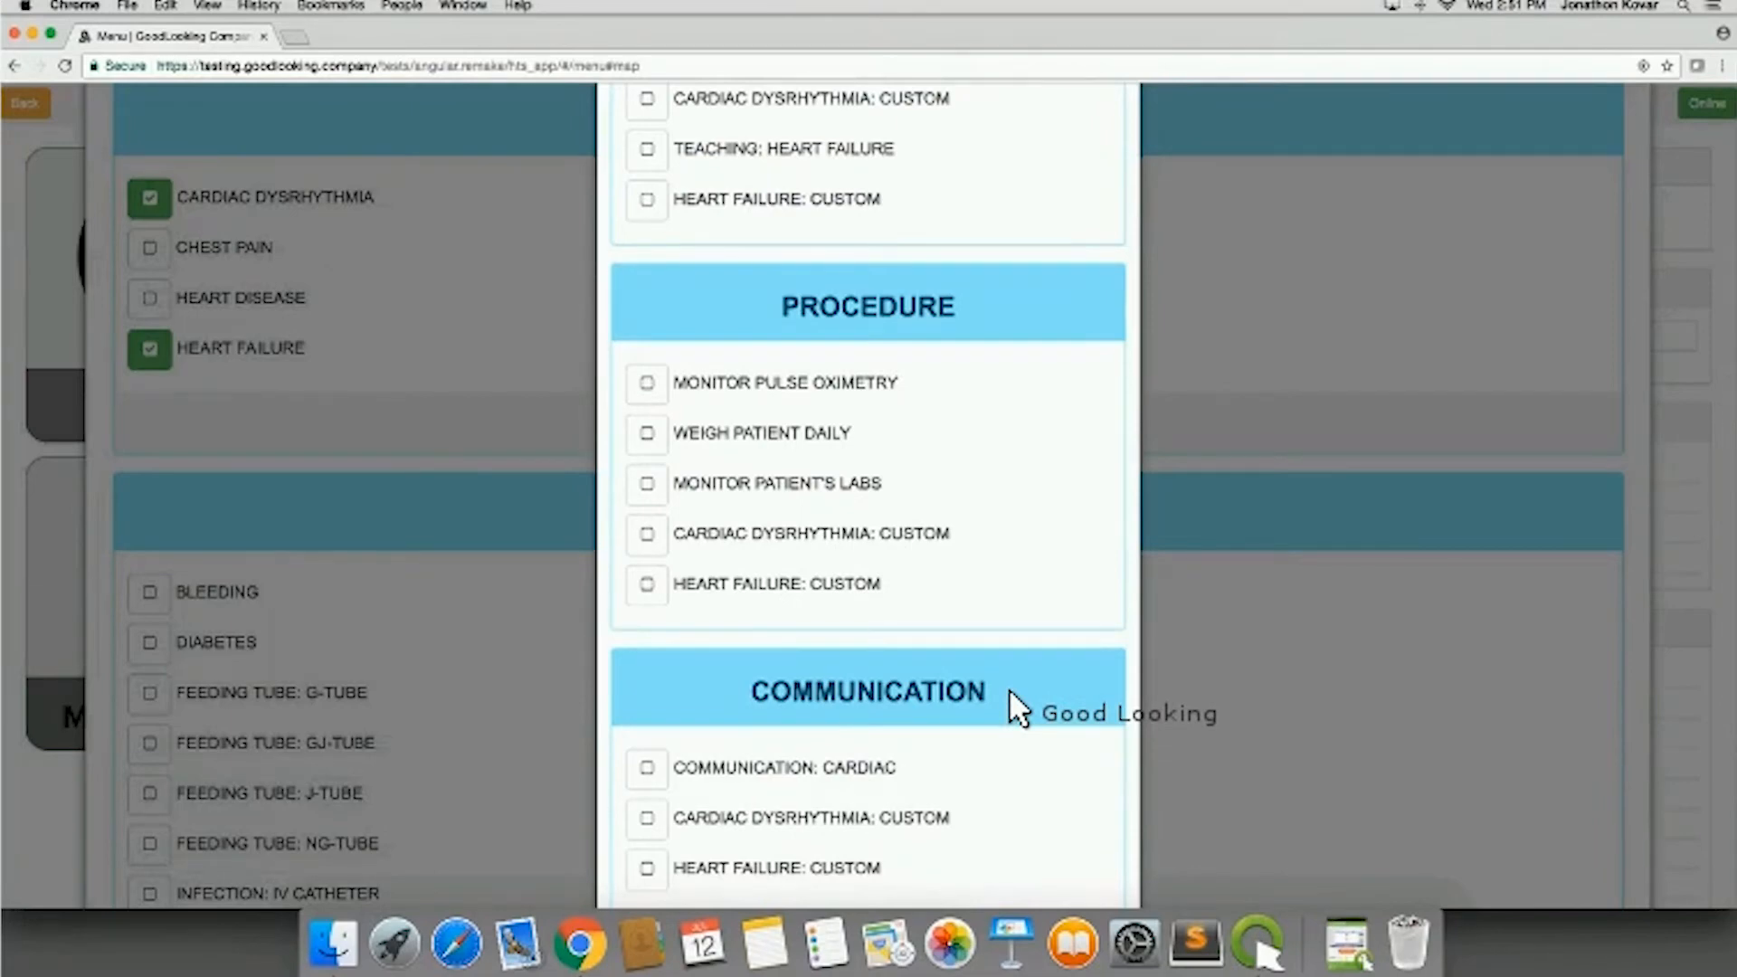
scroll(1010, 692, "down", 3)
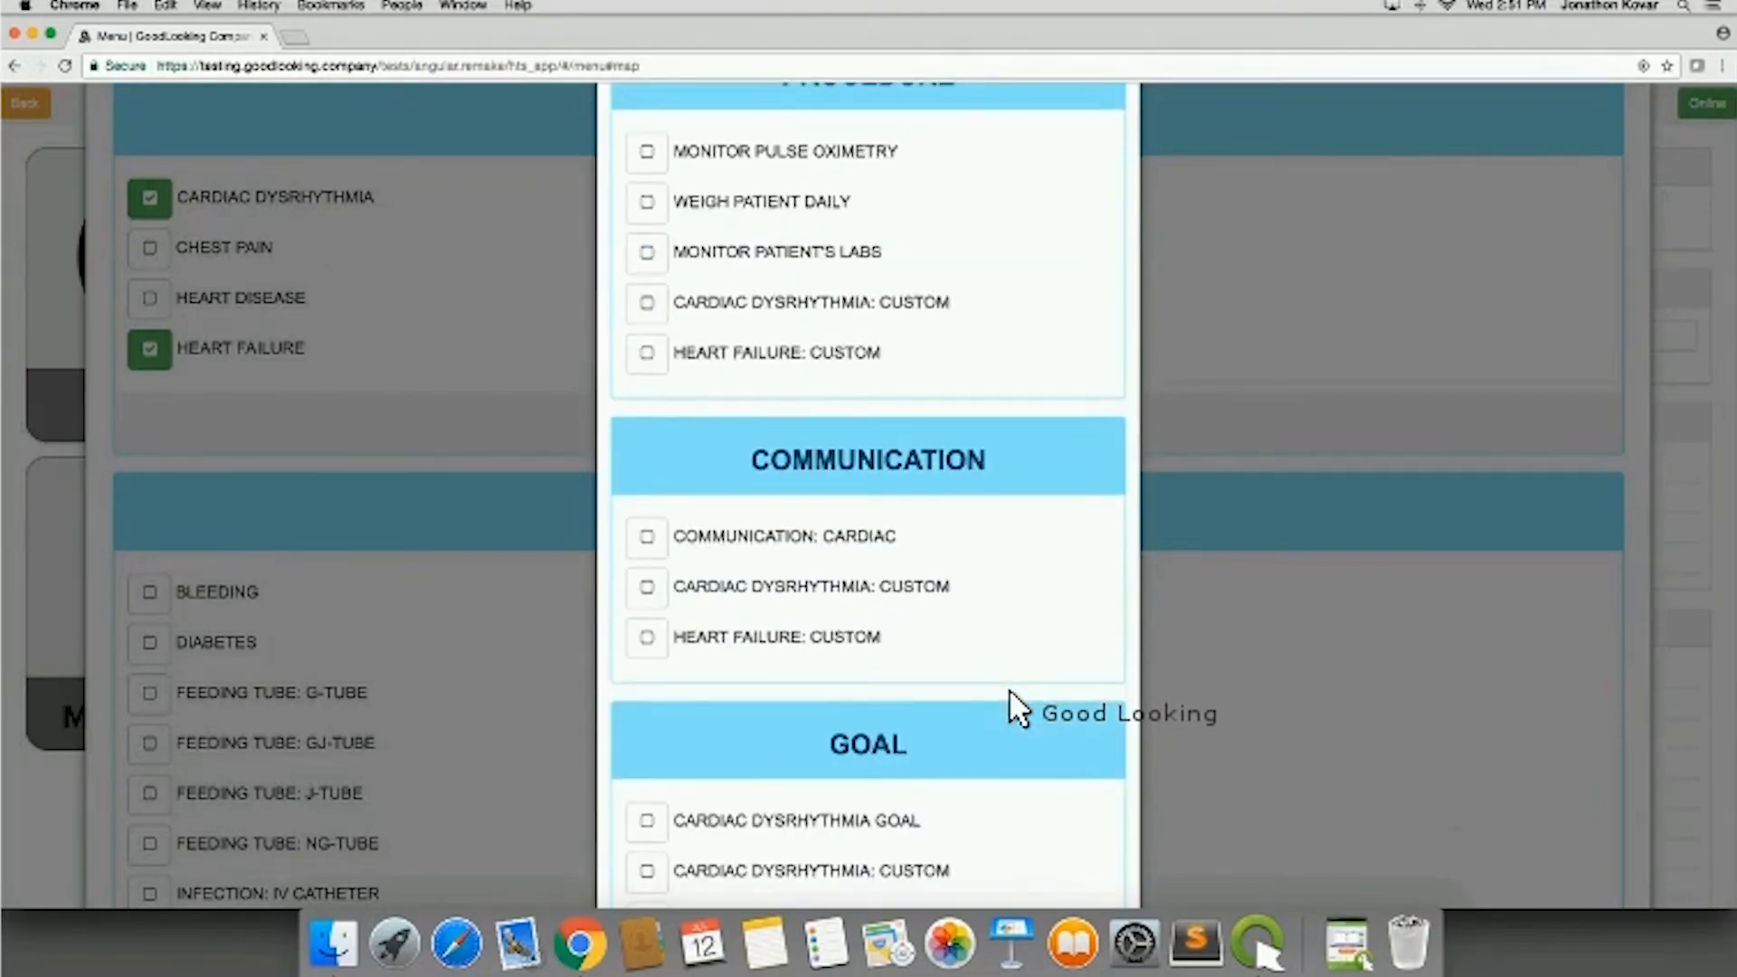
scroll(1009, 692, "down", 3)
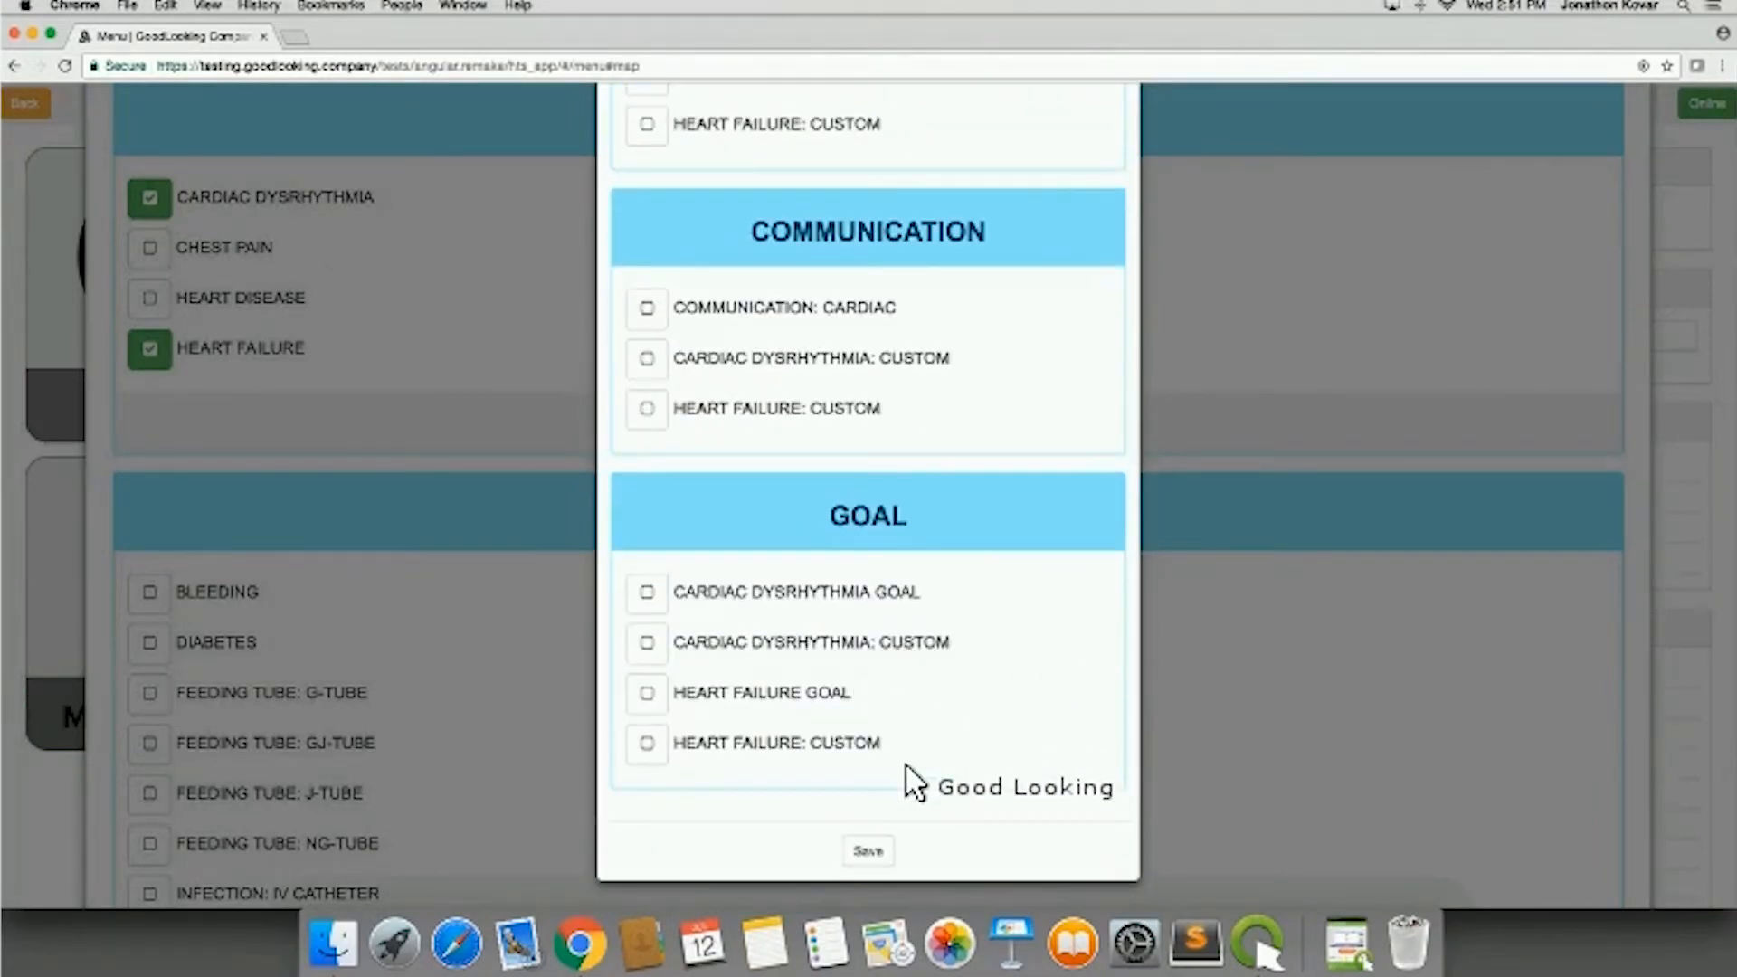
left_click(870, 852)
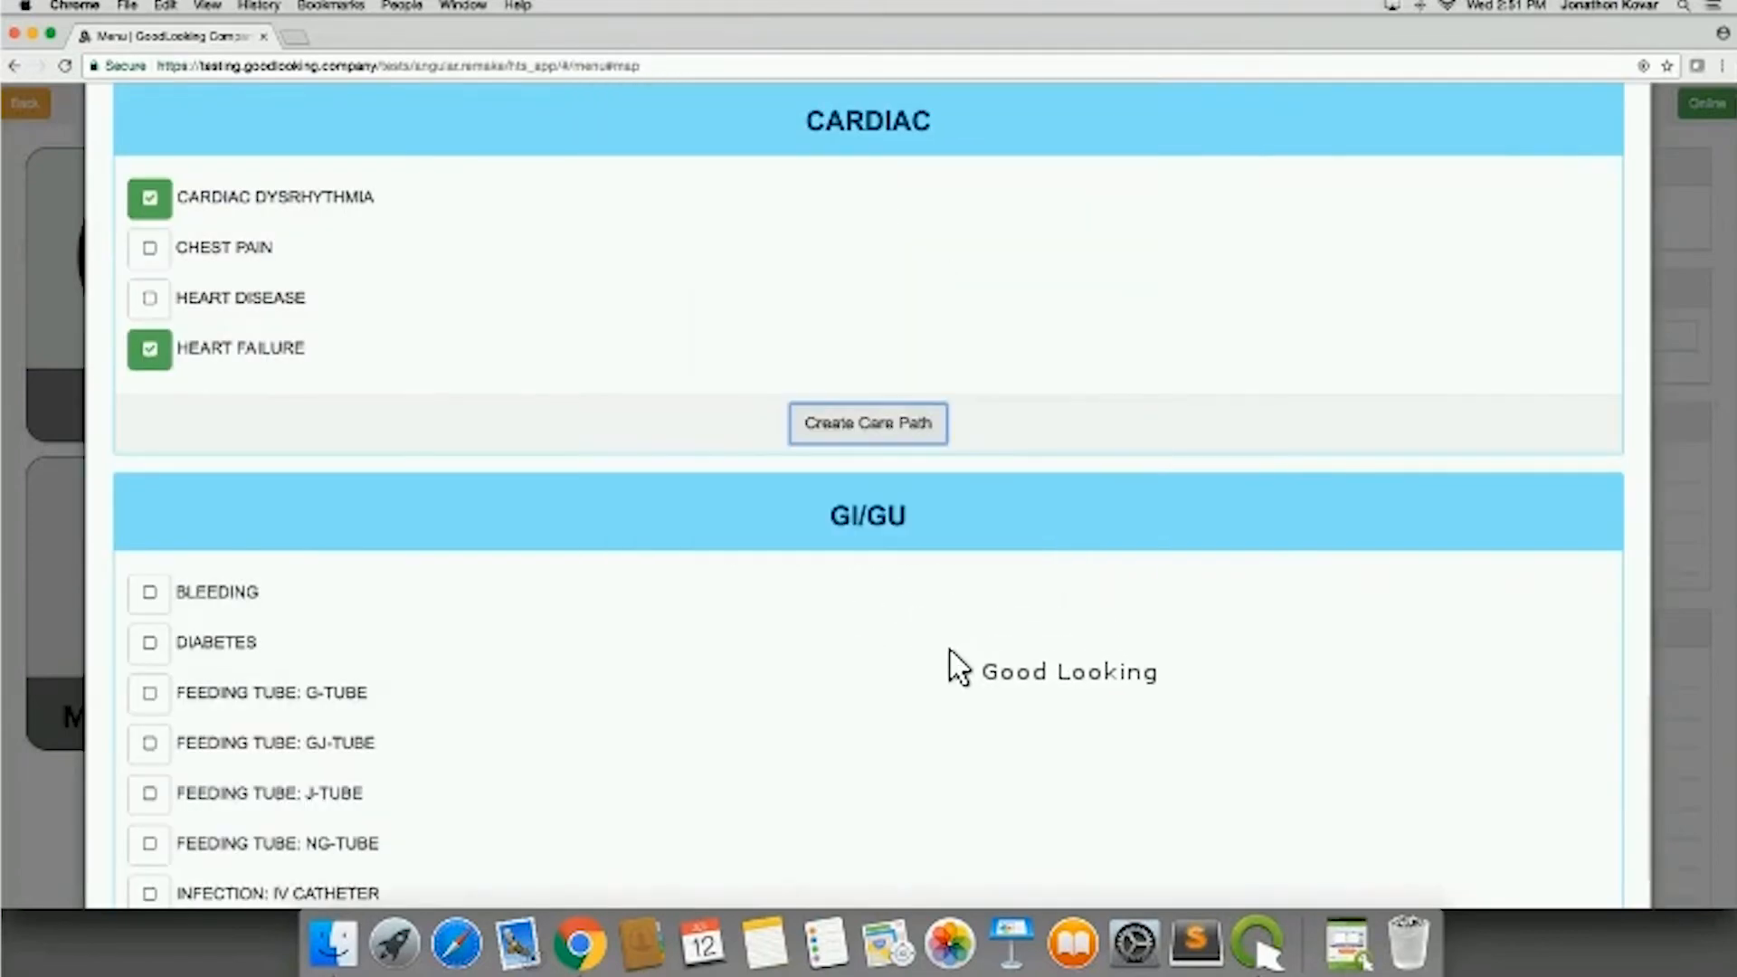
Step: Look over the Care Path condition checklists from GI/GU and Integumentary through Mobility, Neurological, Pain and Respiratory
scroll(967, 670, "down", 4)
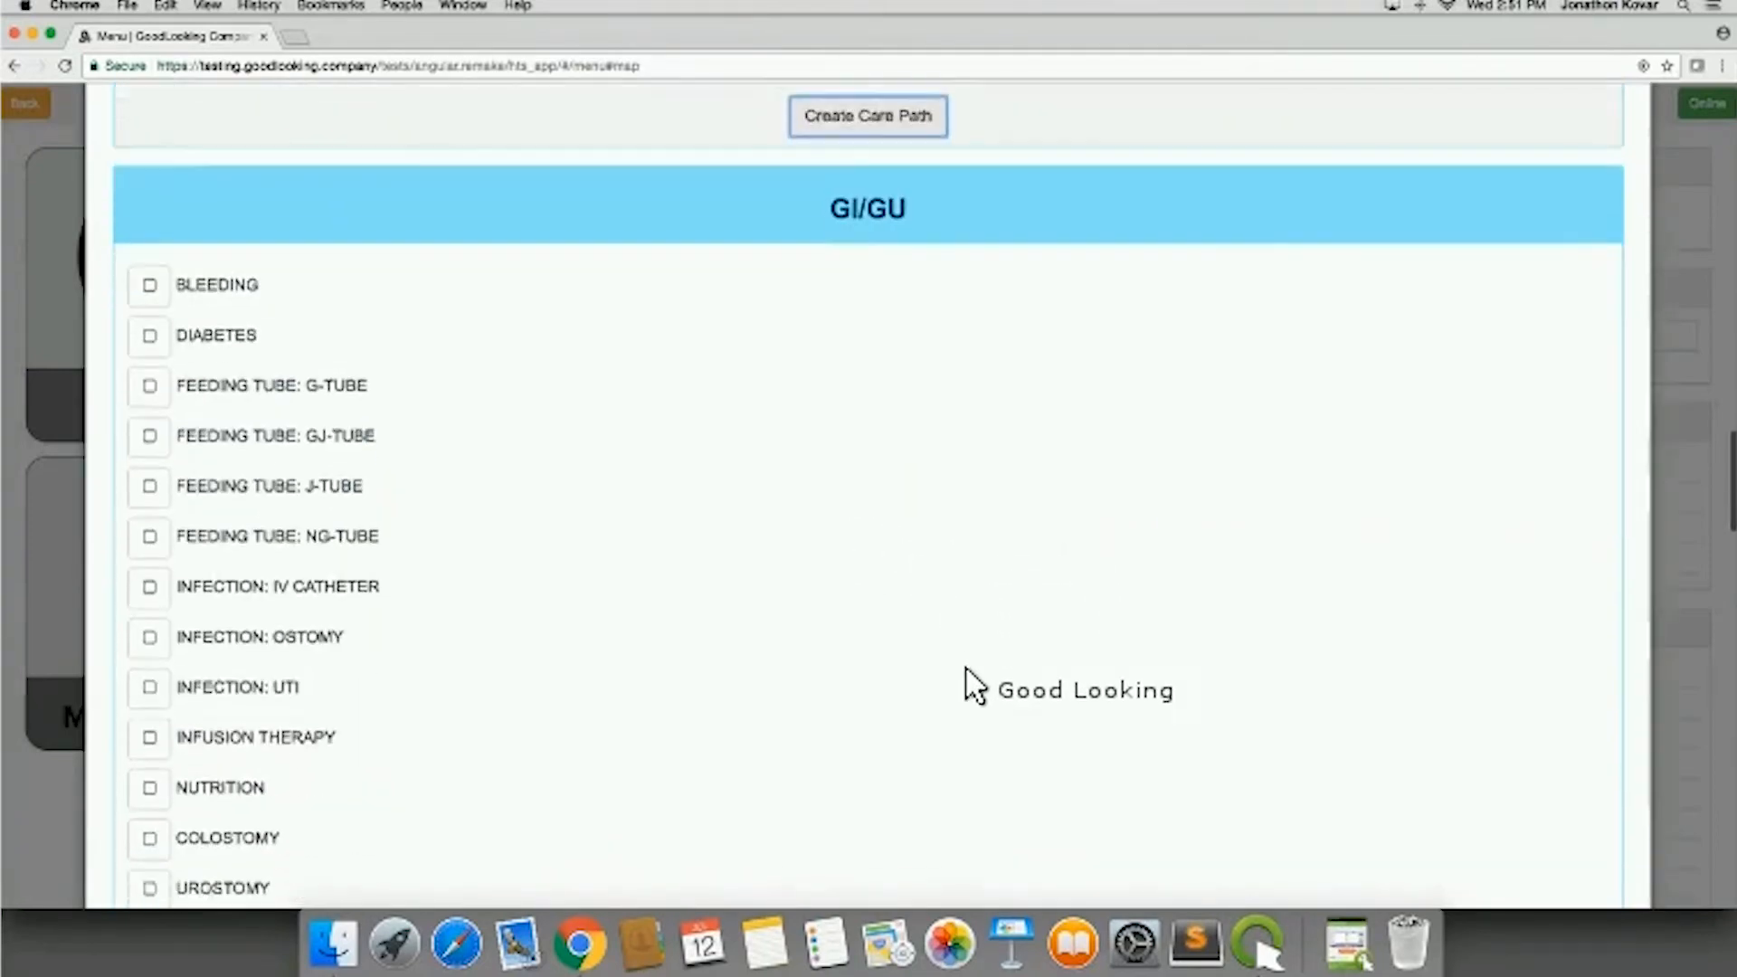
scroll(973, 687, "down", 2)
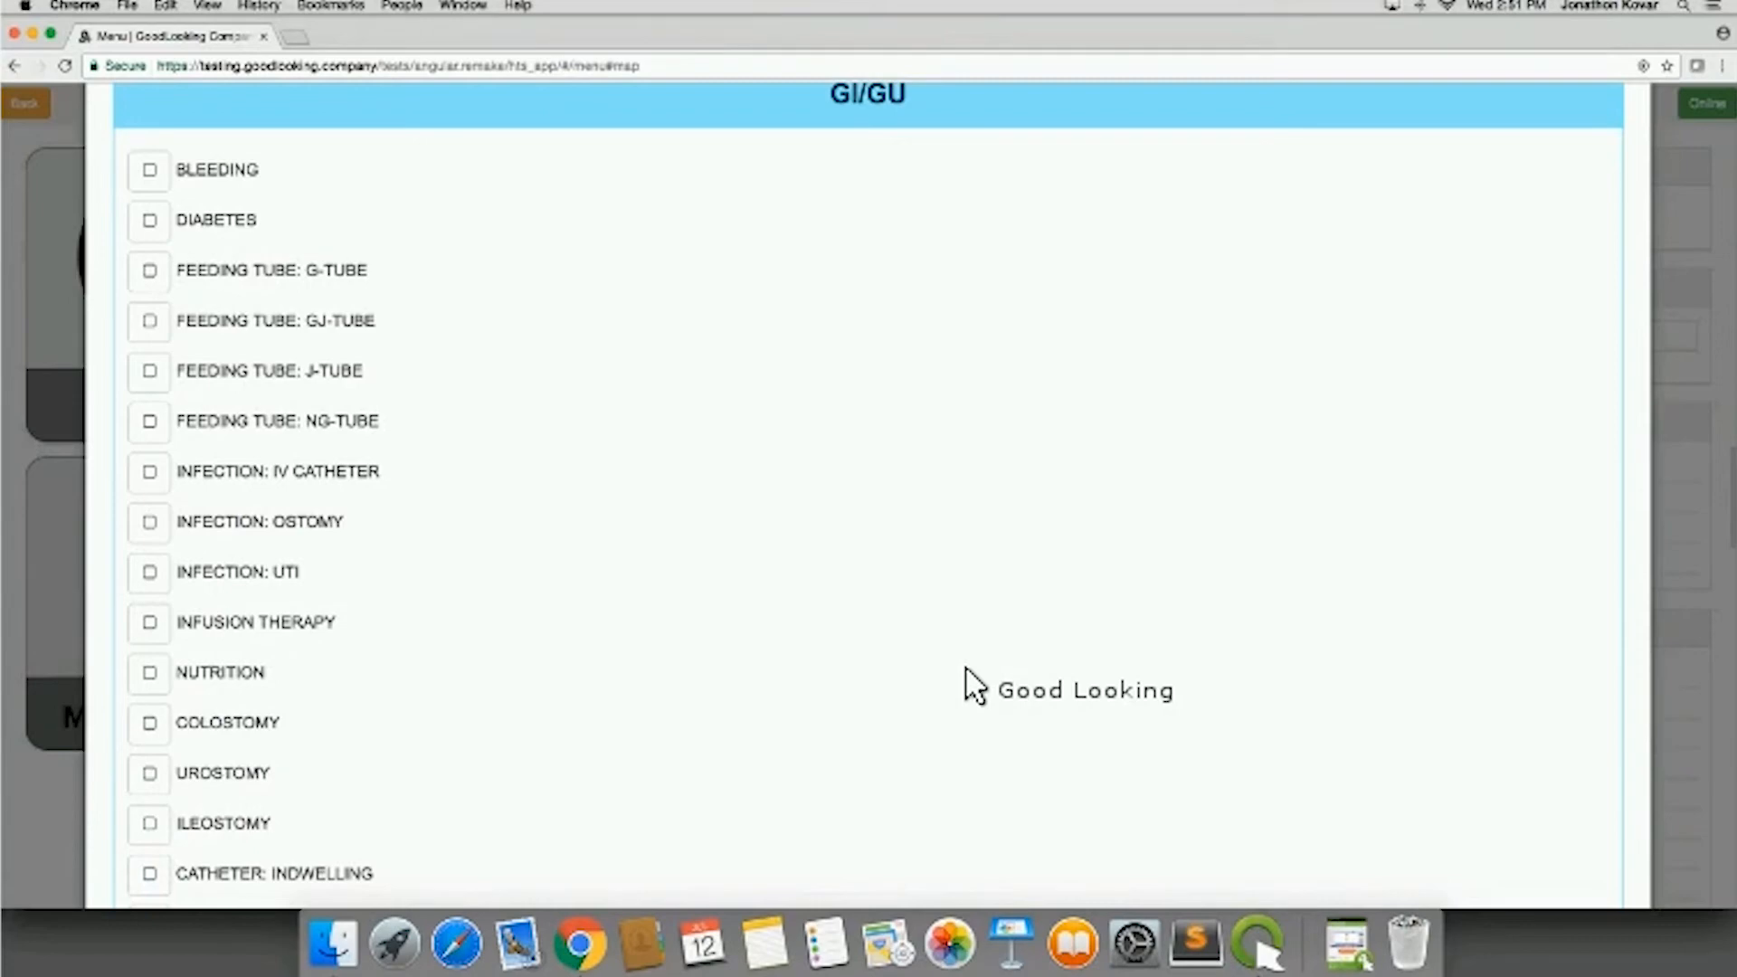
scroll(973, 688, "down", 2)
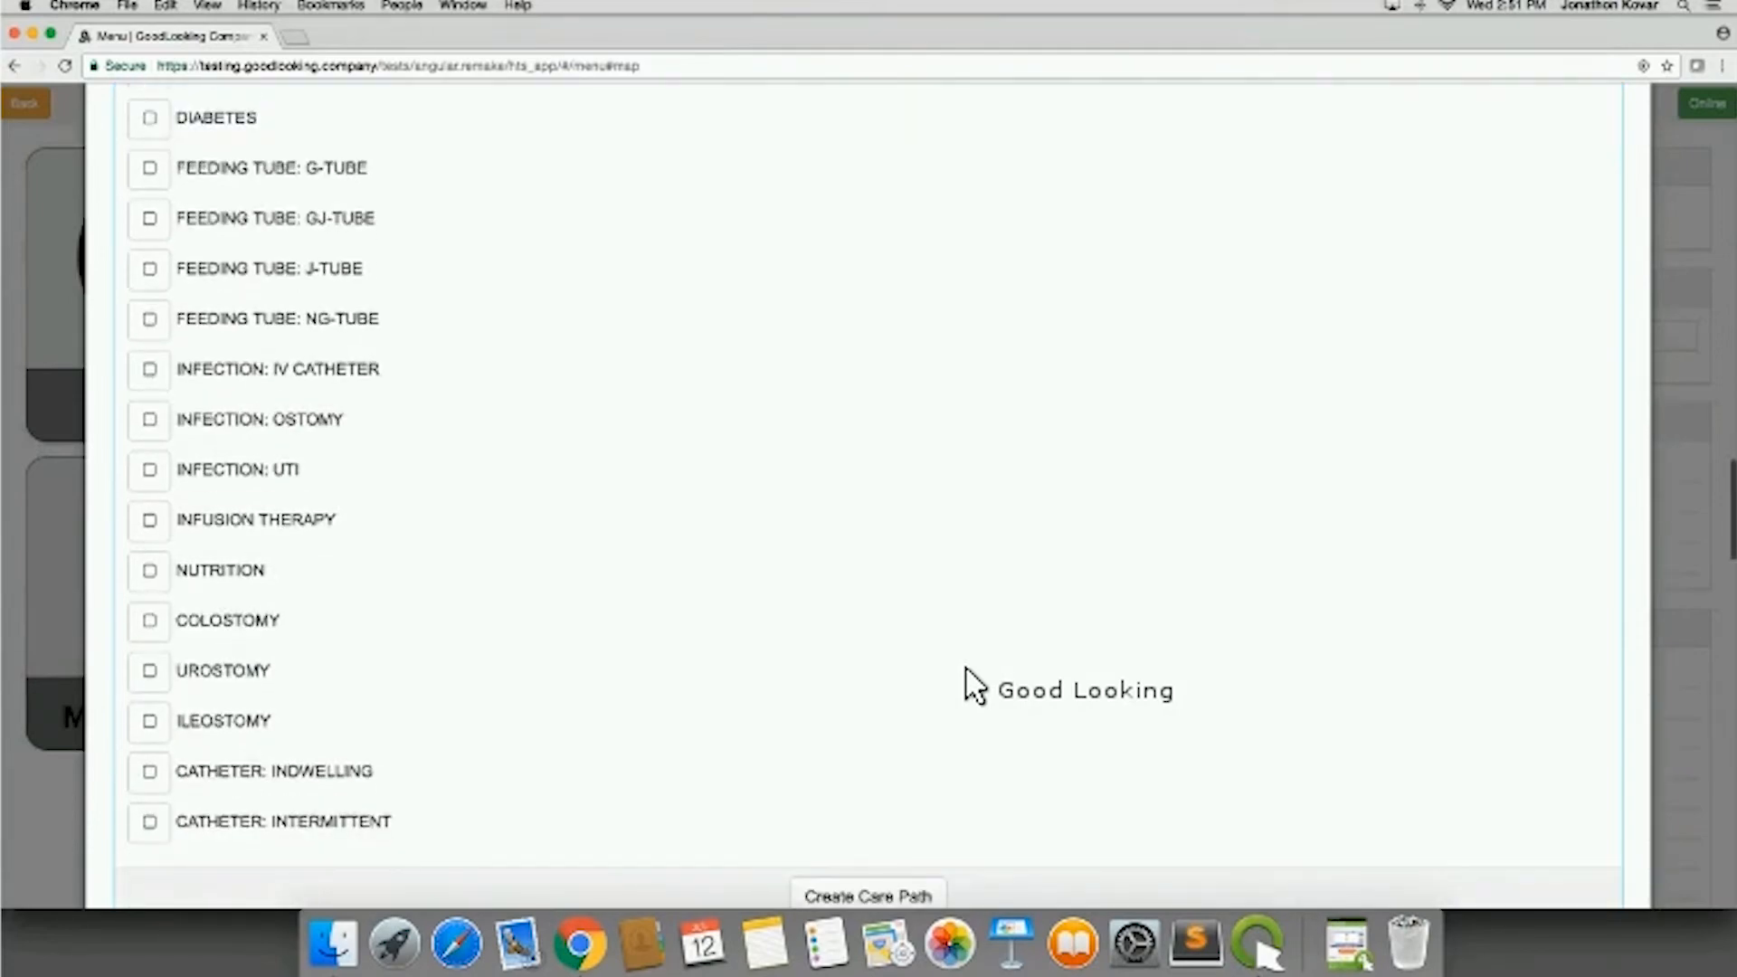
scroll(967, 672, "down", 5)
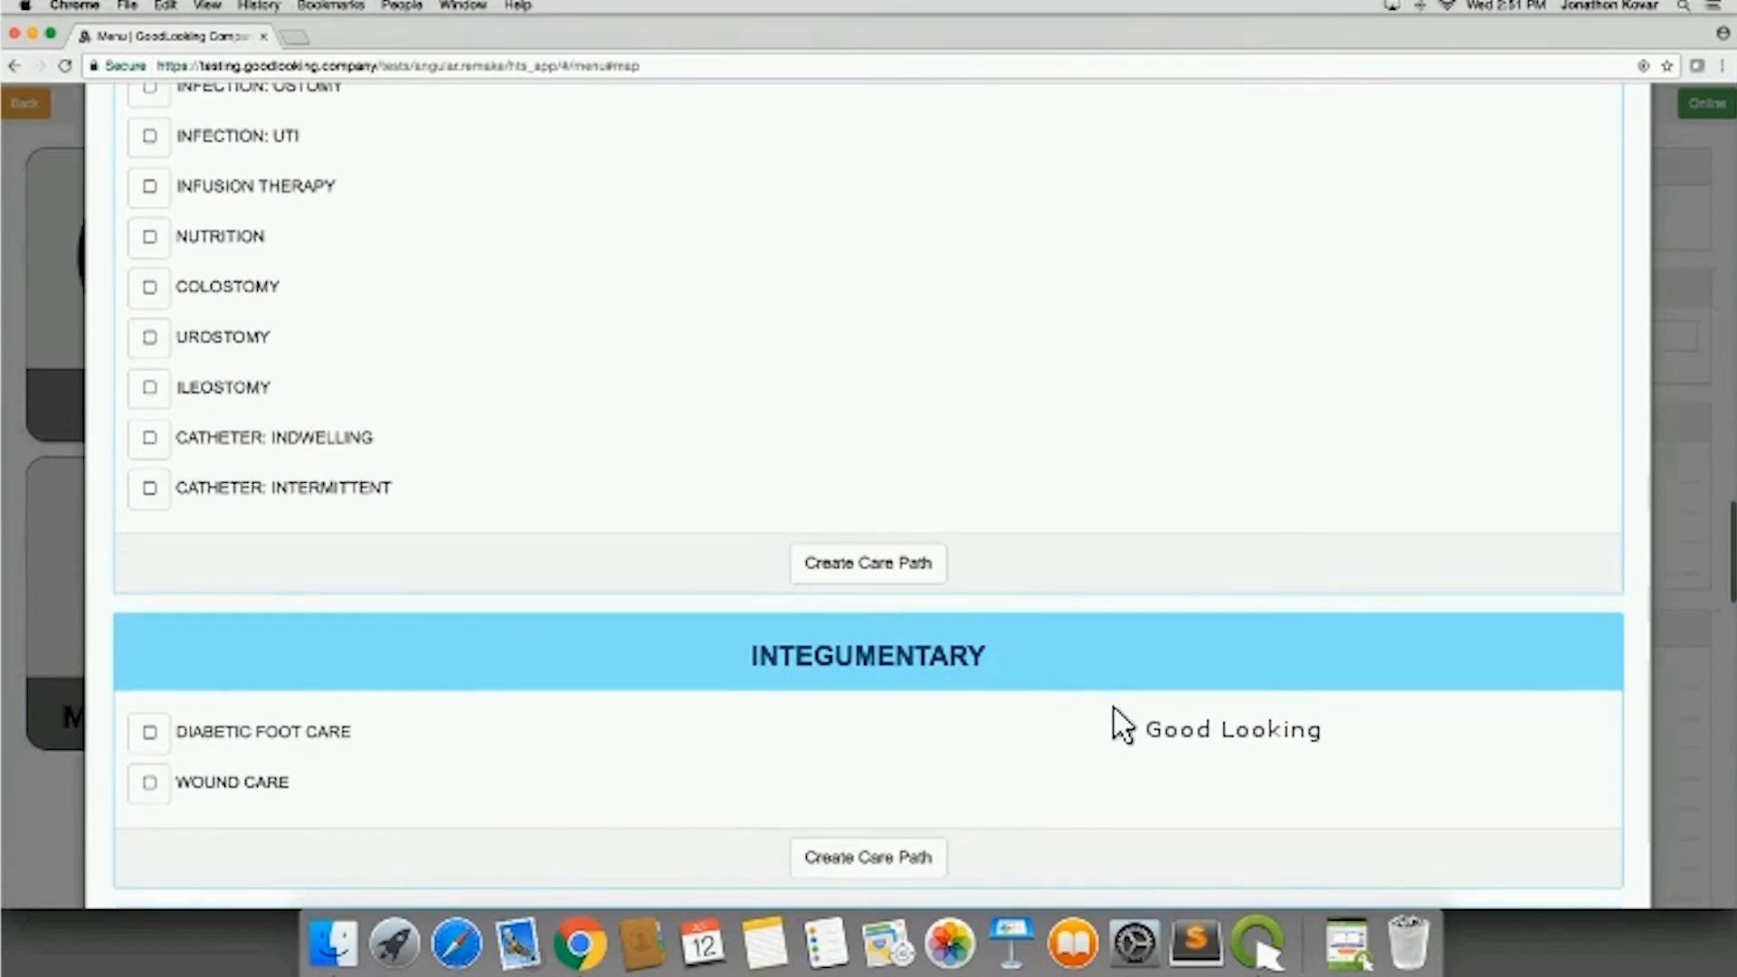
scroll(1114, 708, "down", 2)
scroll(1114, 708, "down", 9)
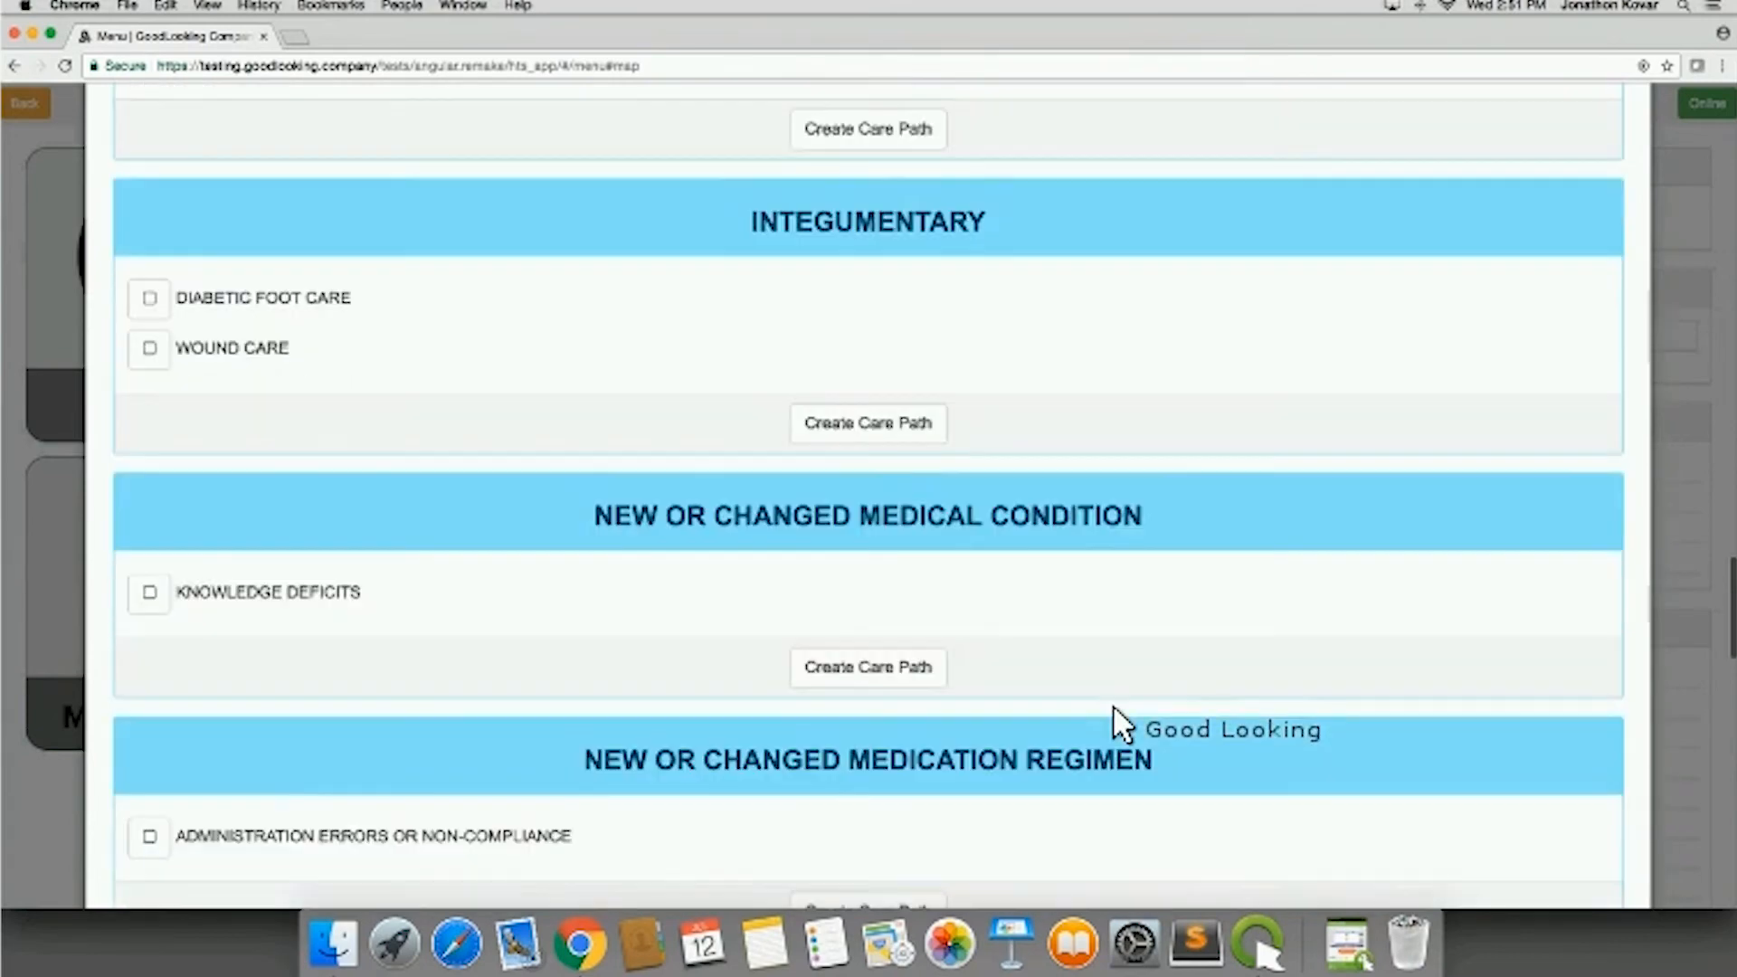
scroll(1122, 724, "down", 2)
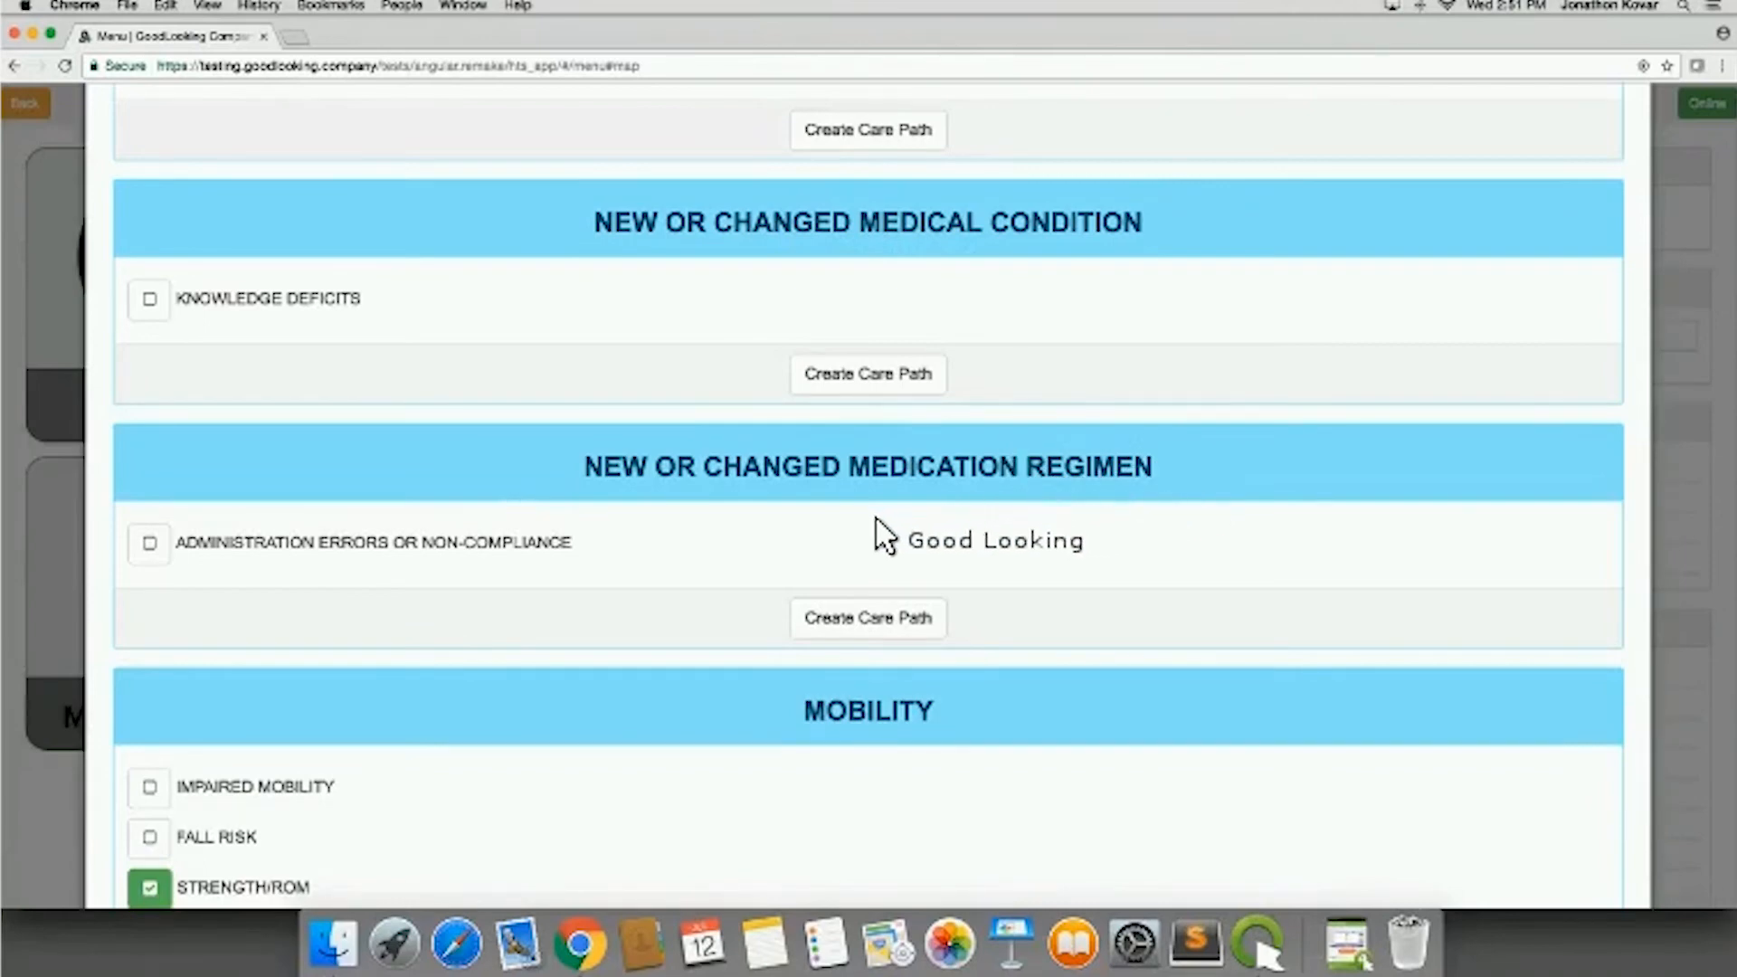
scroll(874, 532, "down", 2)
scroll(830, 409, "down", 3)
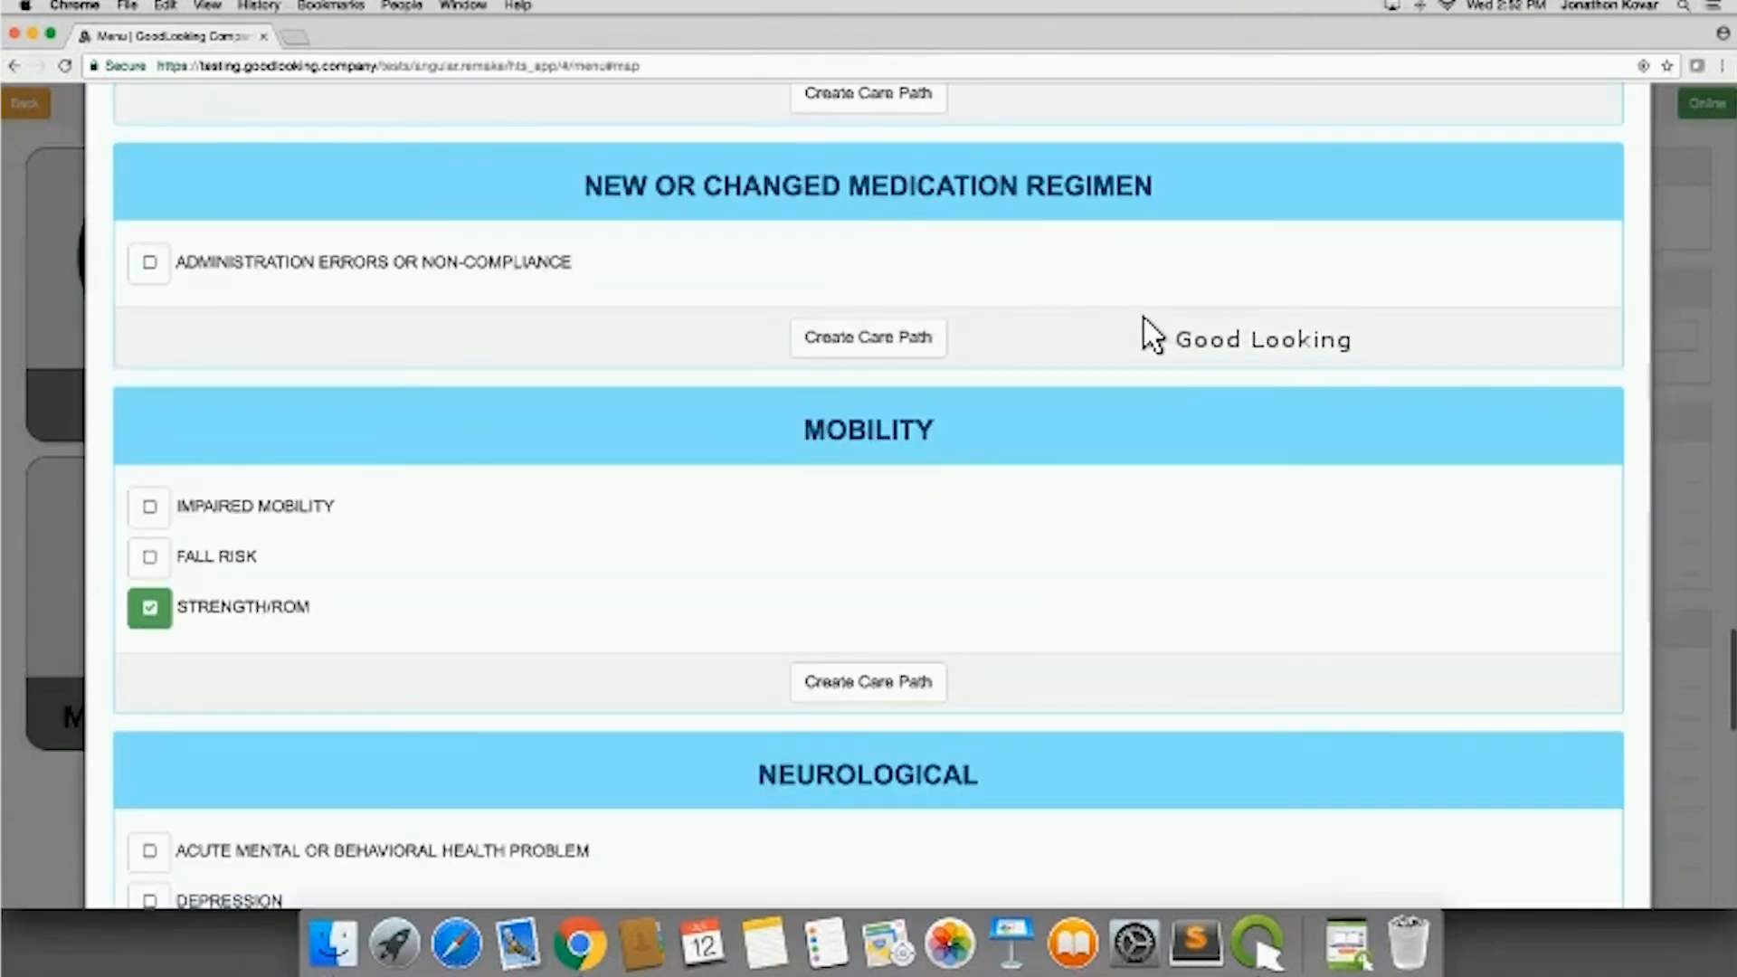
scroll(1153, 475, "down", 1)
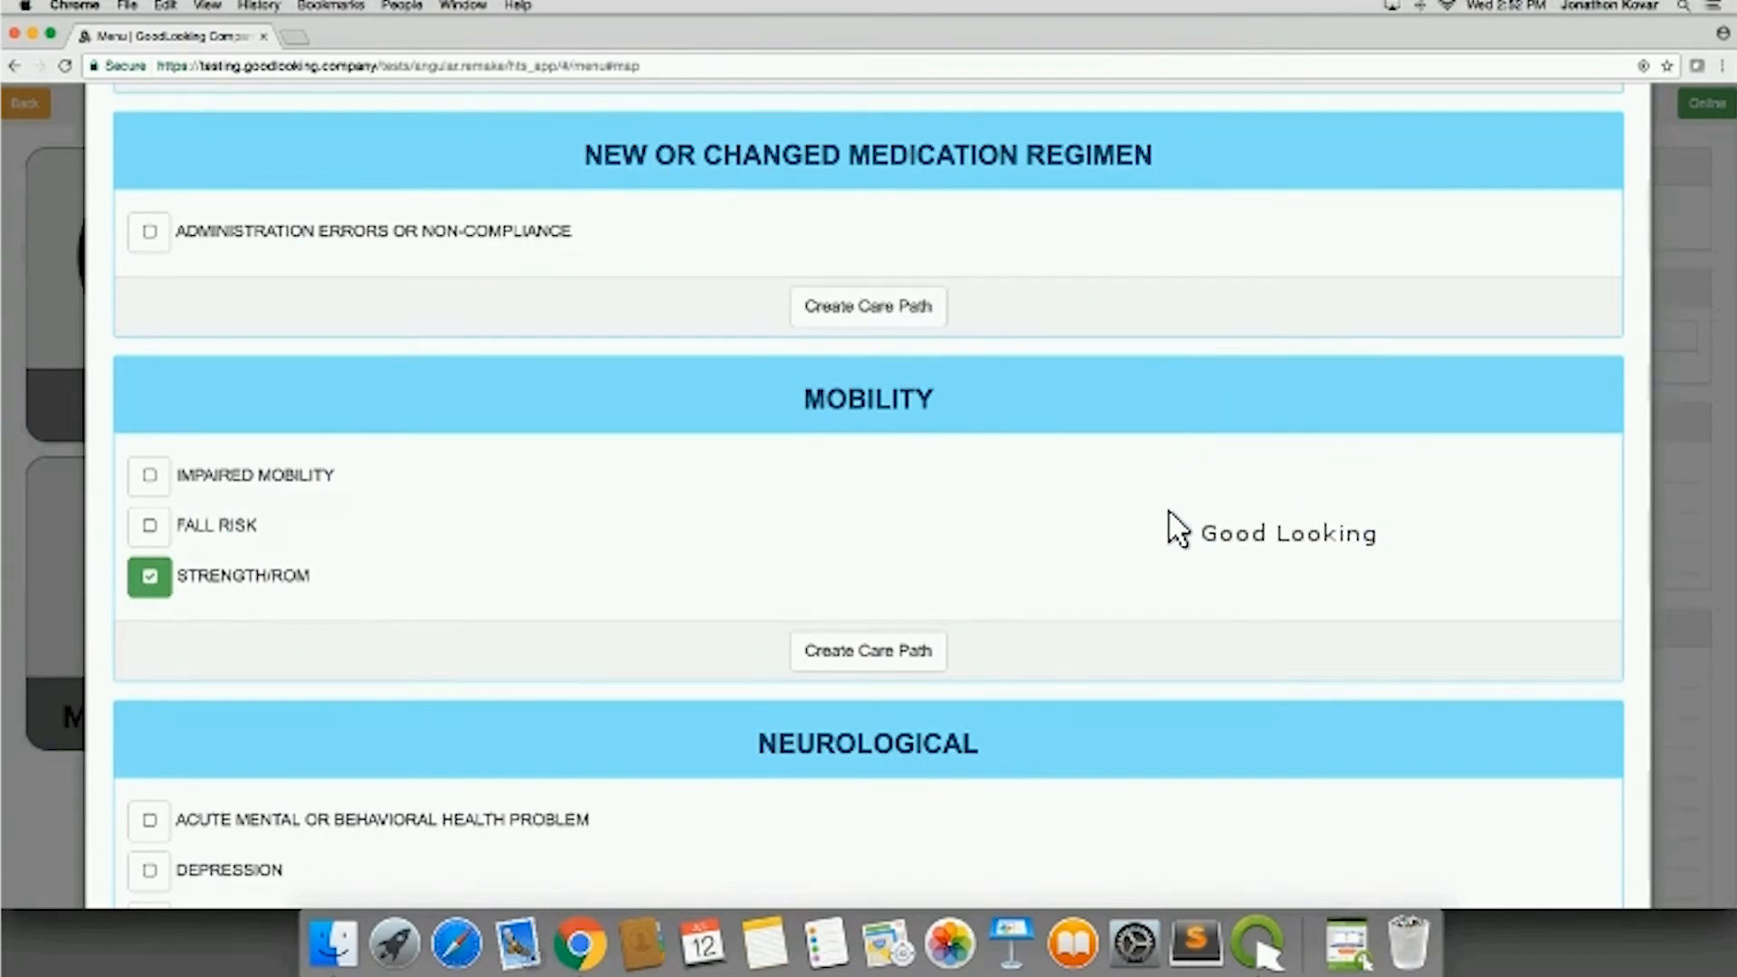
scroll(1170, 513, "down", 2)
scroll(1077, 446, "down", 3)
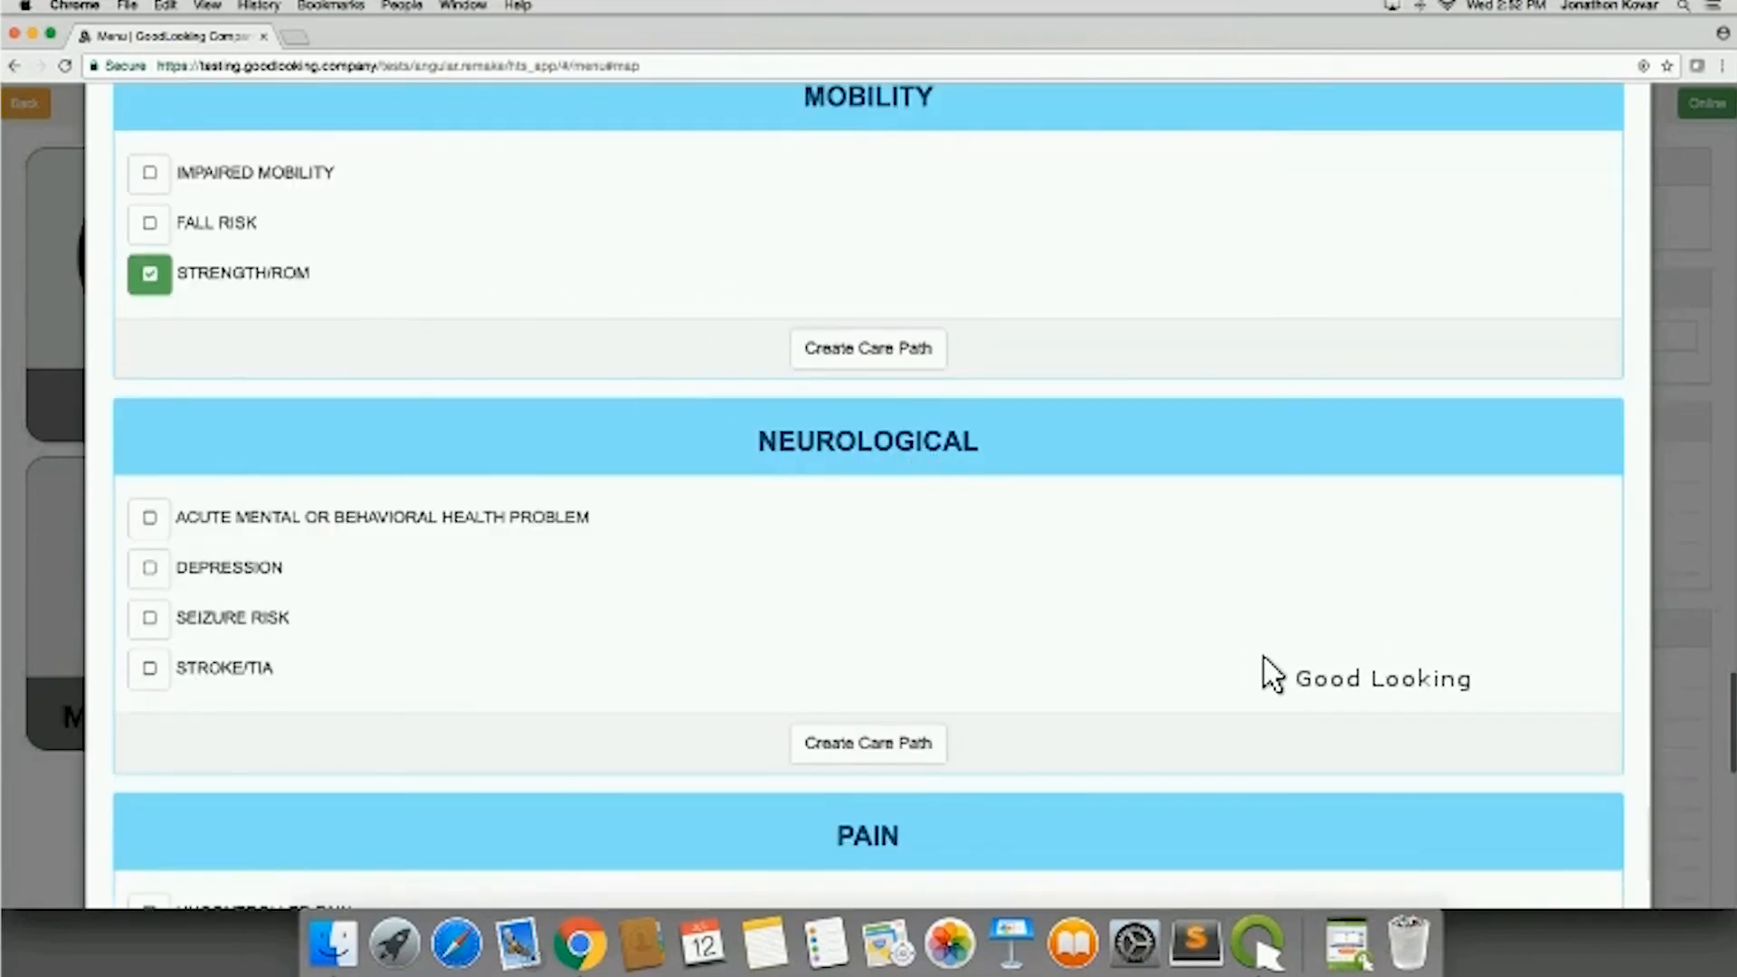
scroll(1321, 686, "down", 7)
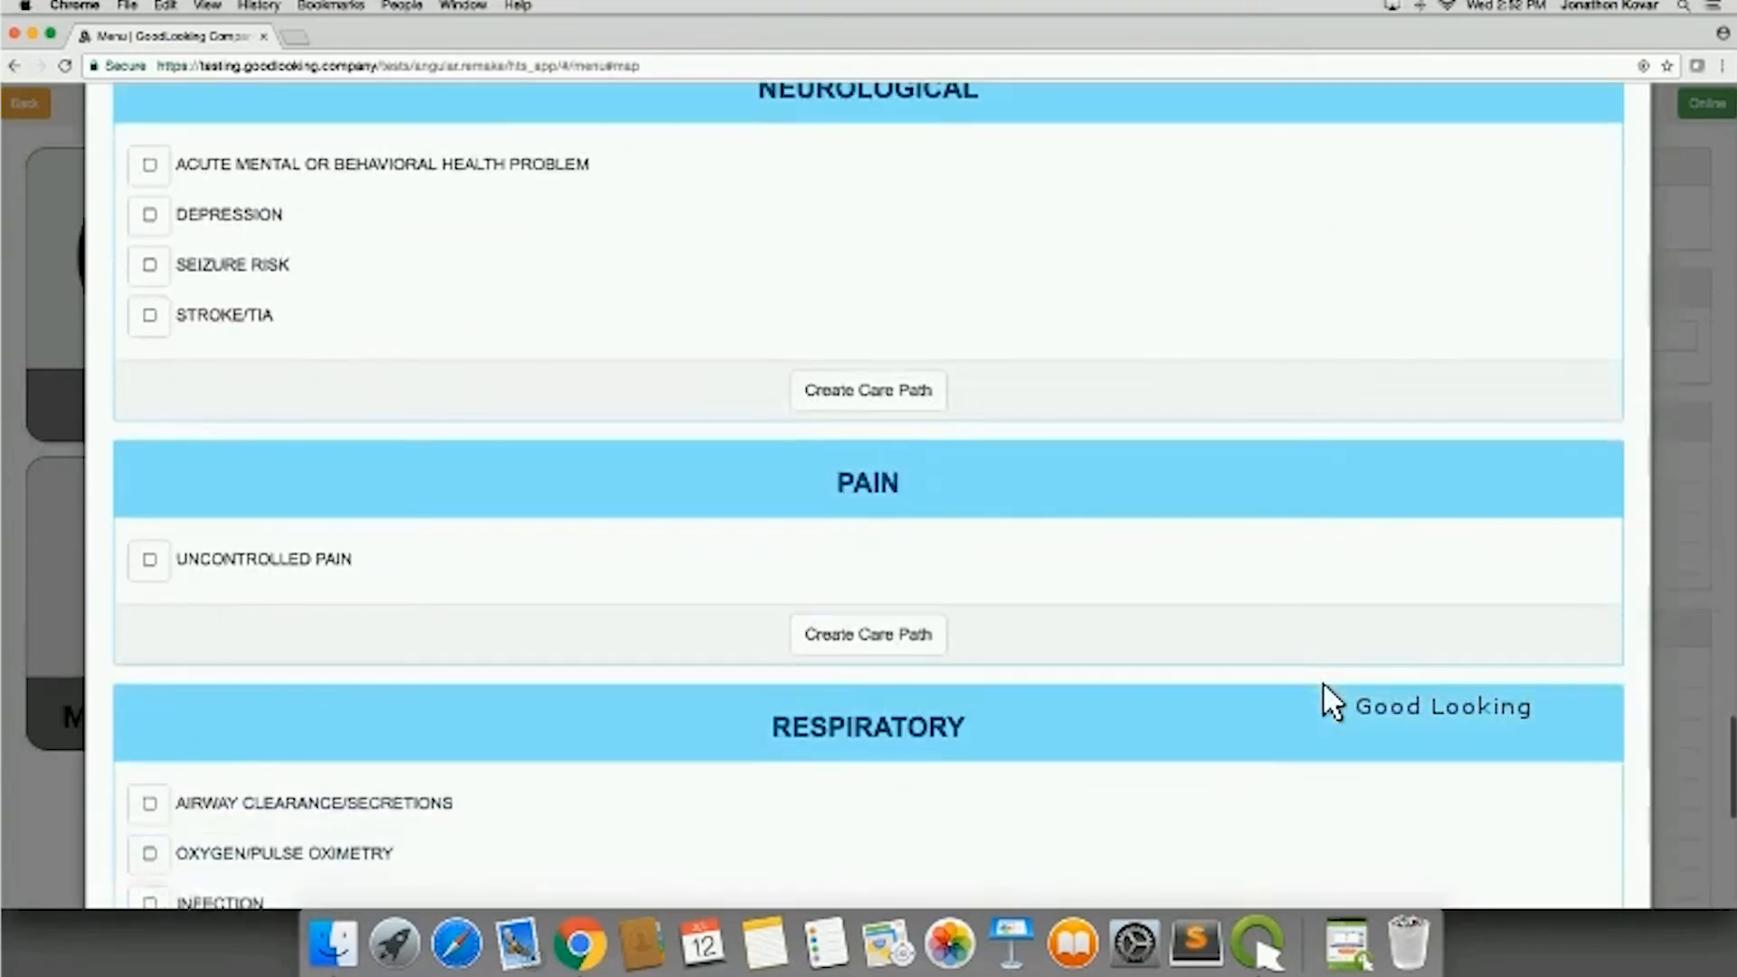
Step: Select Ventilator in the RESPIRATORY section and create a care path for it
scroll(1323, 697, "down", 10)
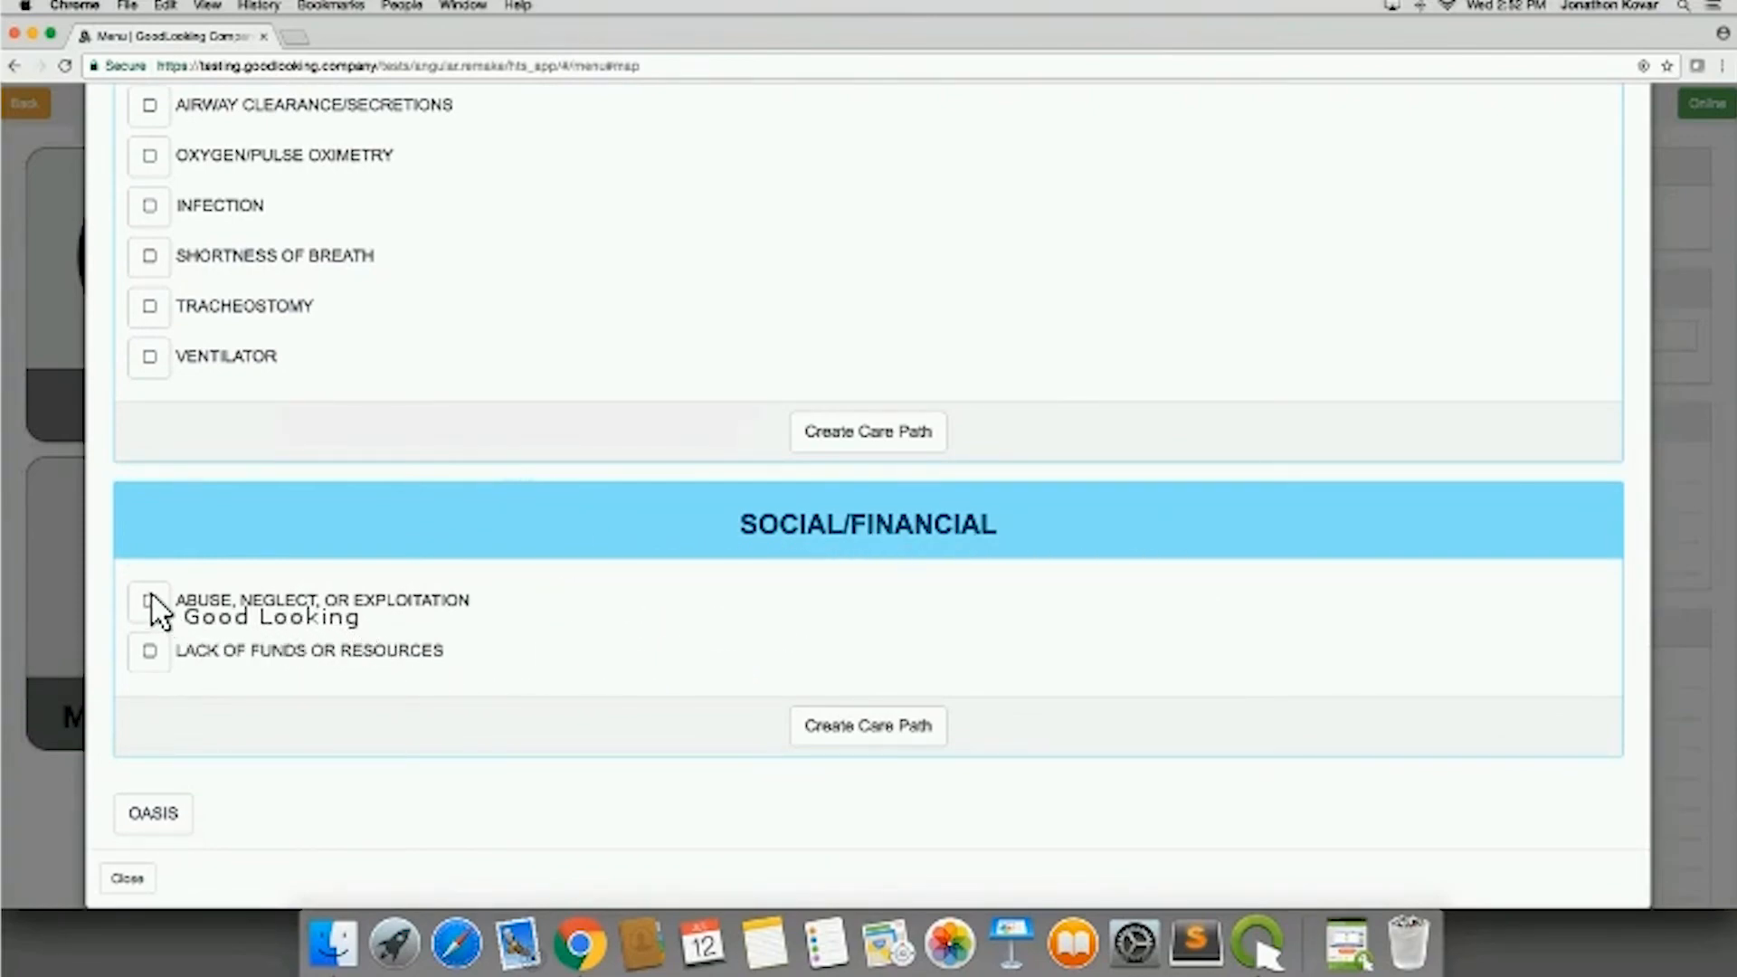
left_click(151, 357)
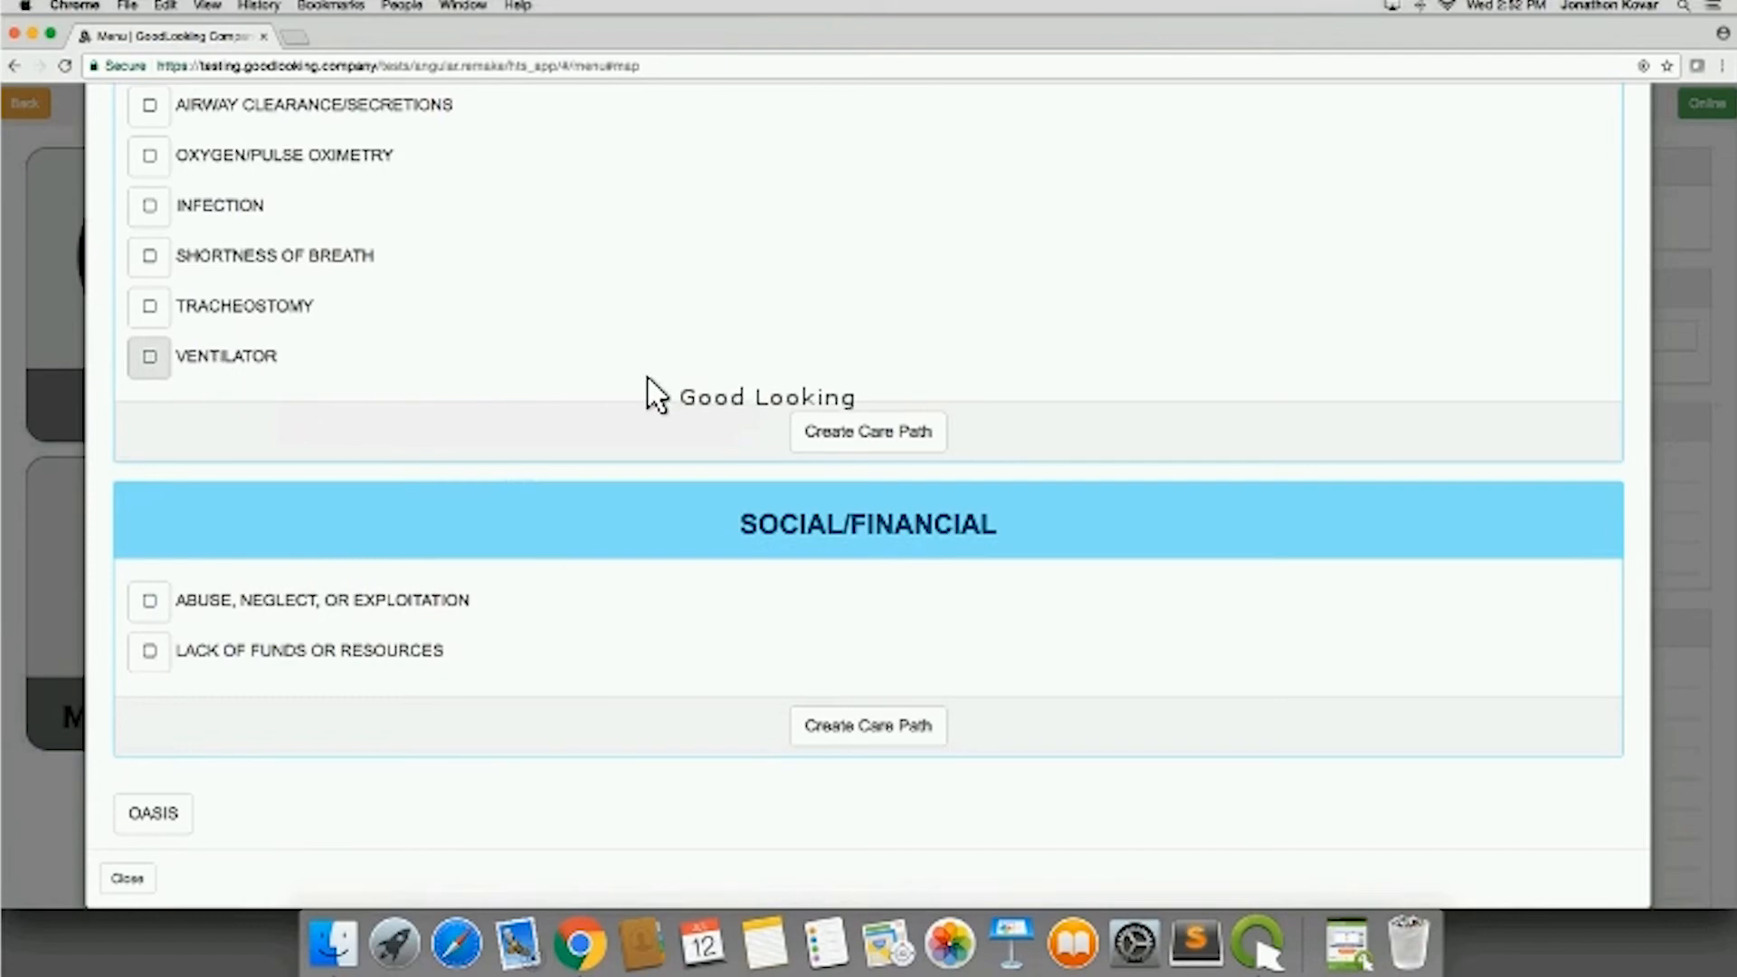
left_click(833, 431)
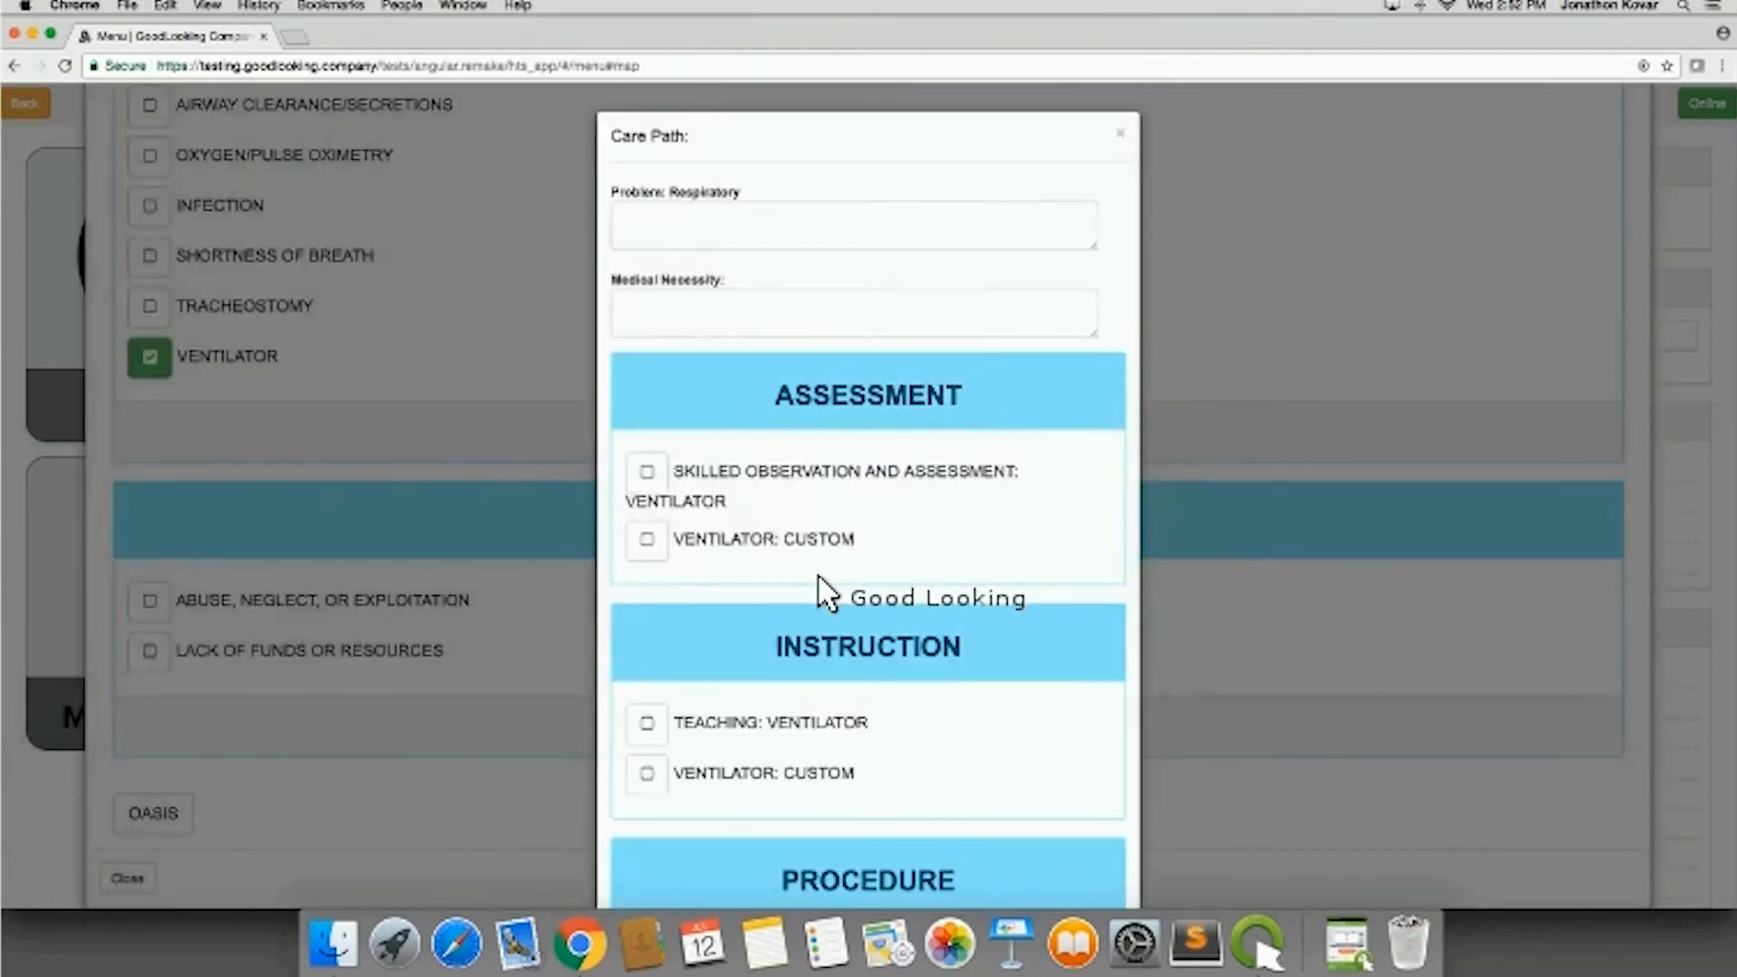
Step: Select Teaching: Ventilator as an instruction in the respiratory care path and dismiss its protocol list without submitting
scroll(709, 420, "down", 3)
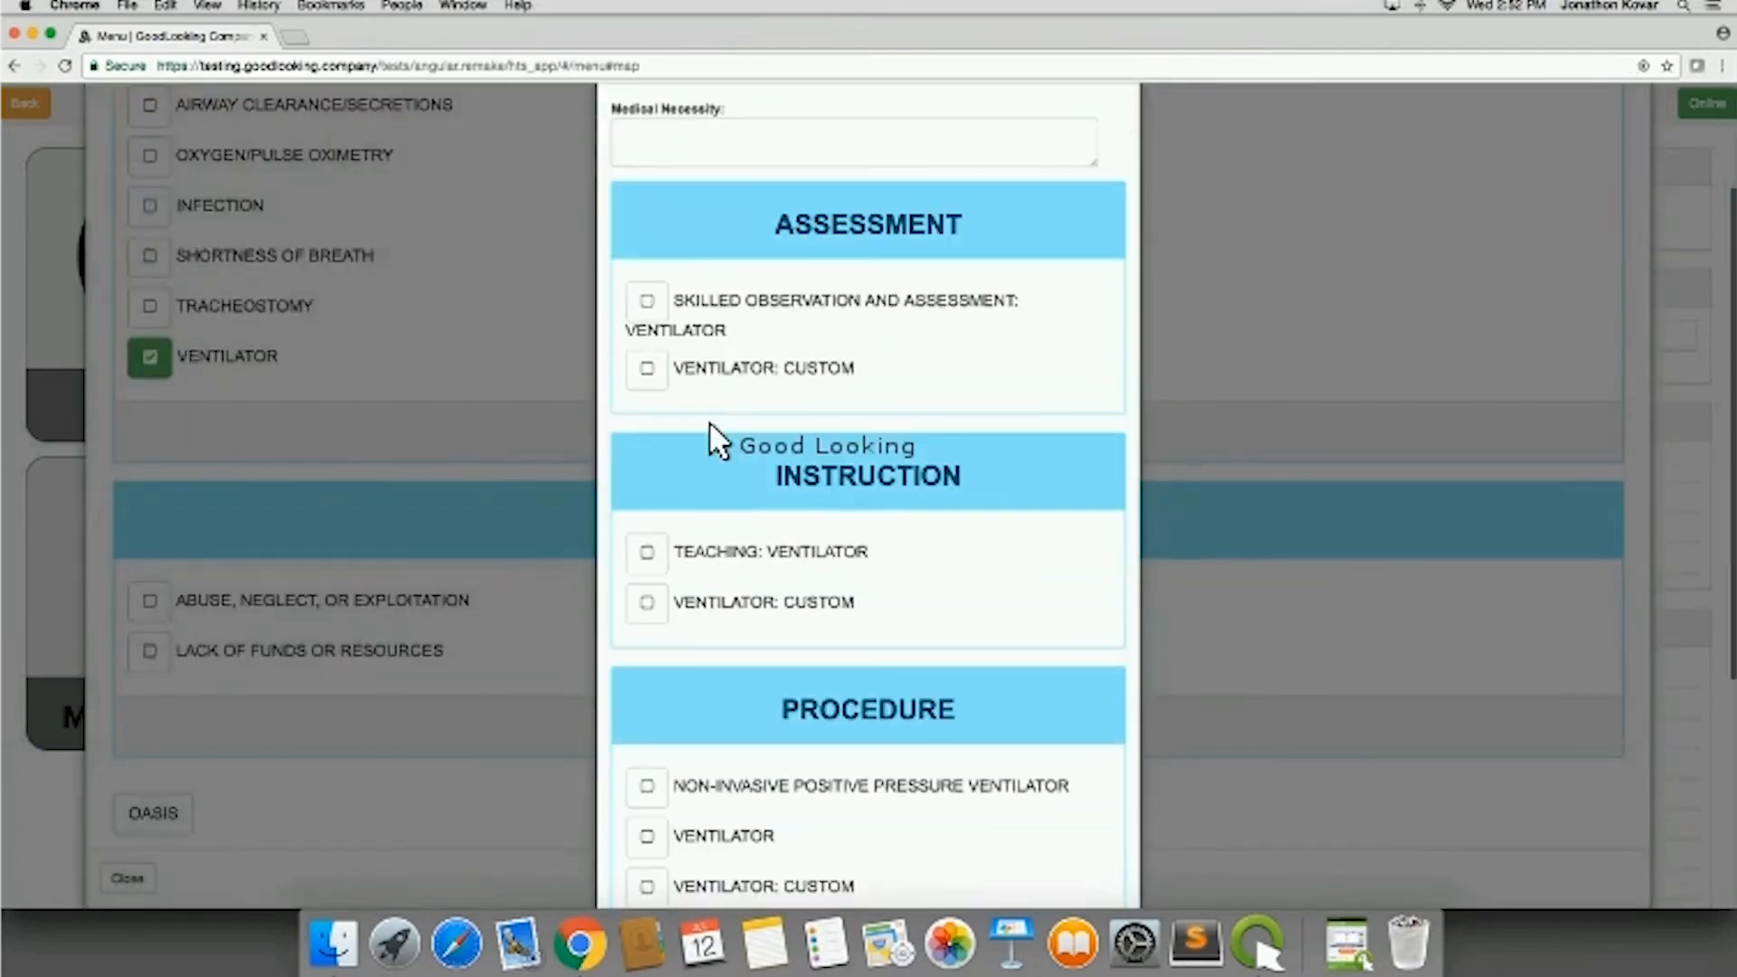
left_click(647, 554)
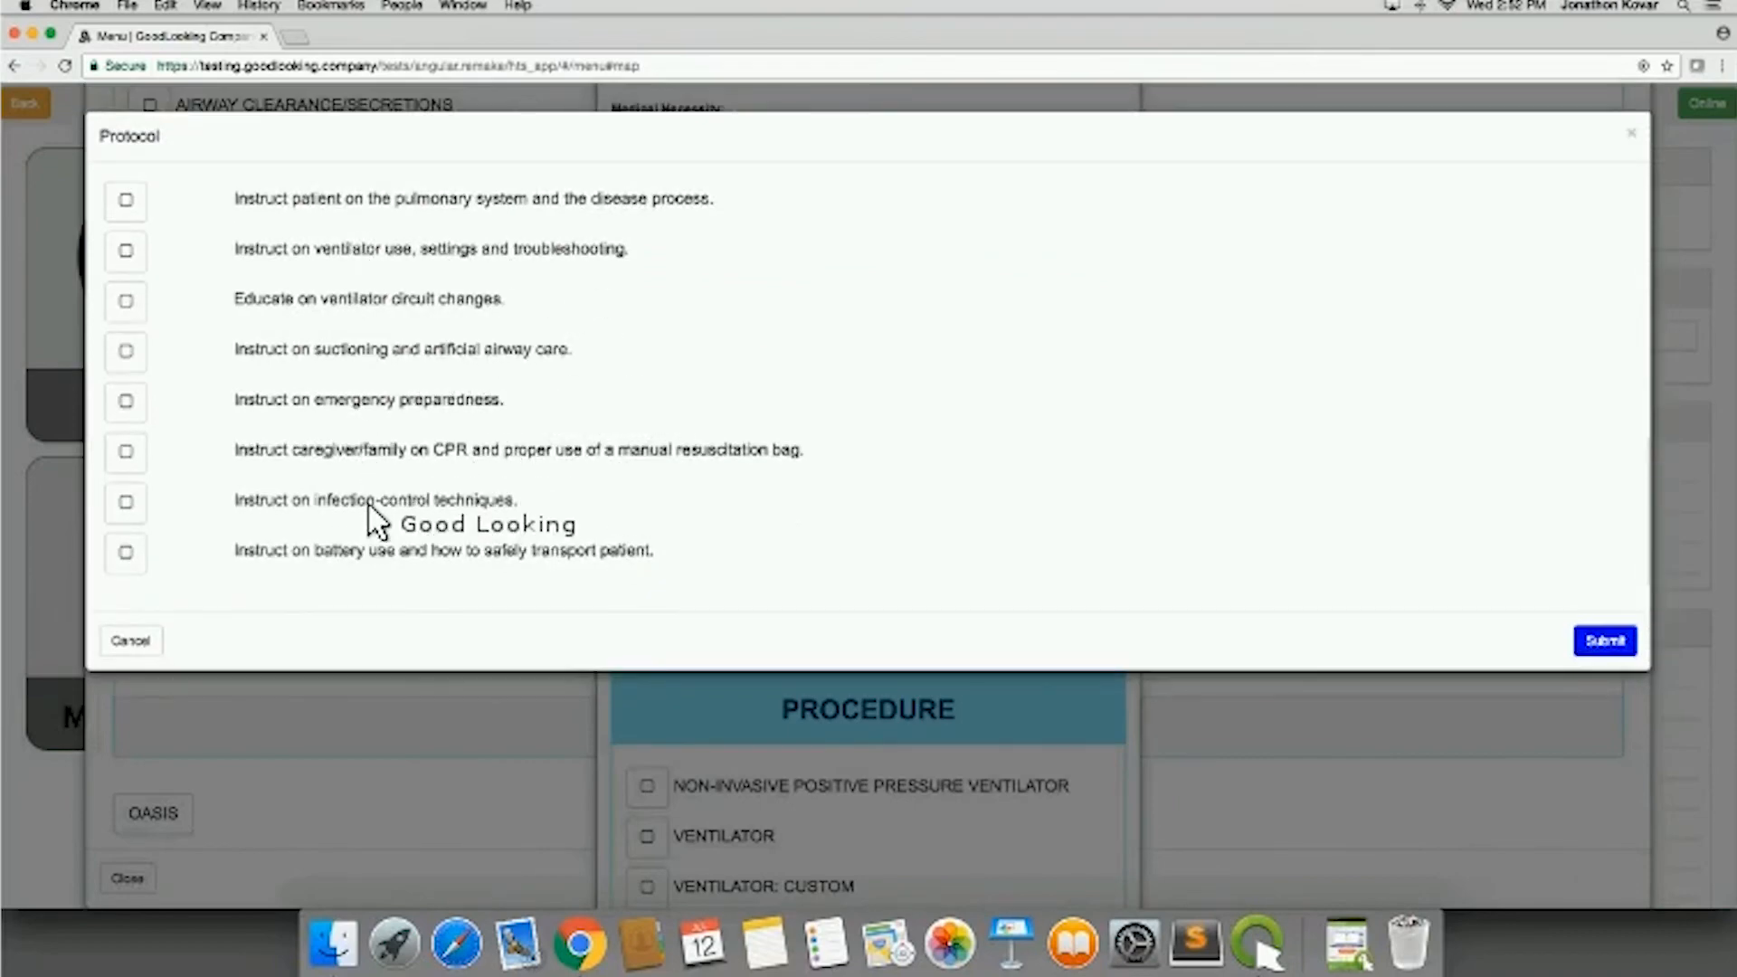
left_click(132, 639)
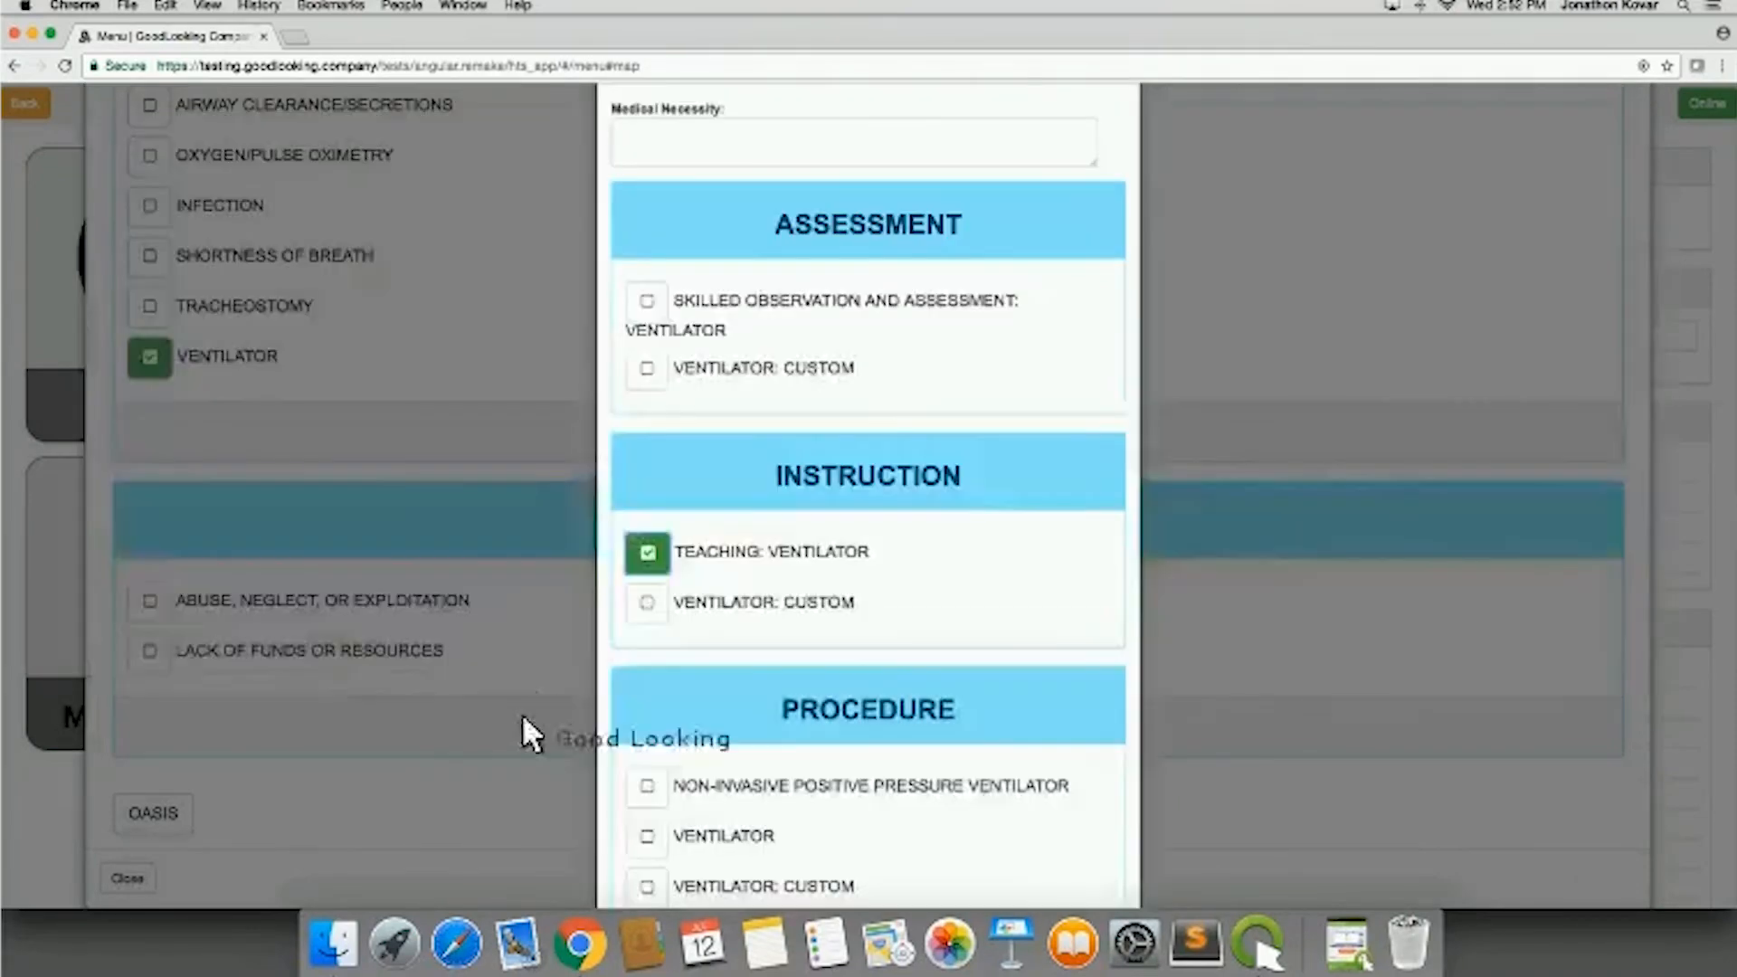
Step: Select Ventilator as a procedure in the respiratory care path and dismiss its protocol frequency form without submitting
scroll(1151, 855, "down", 5)
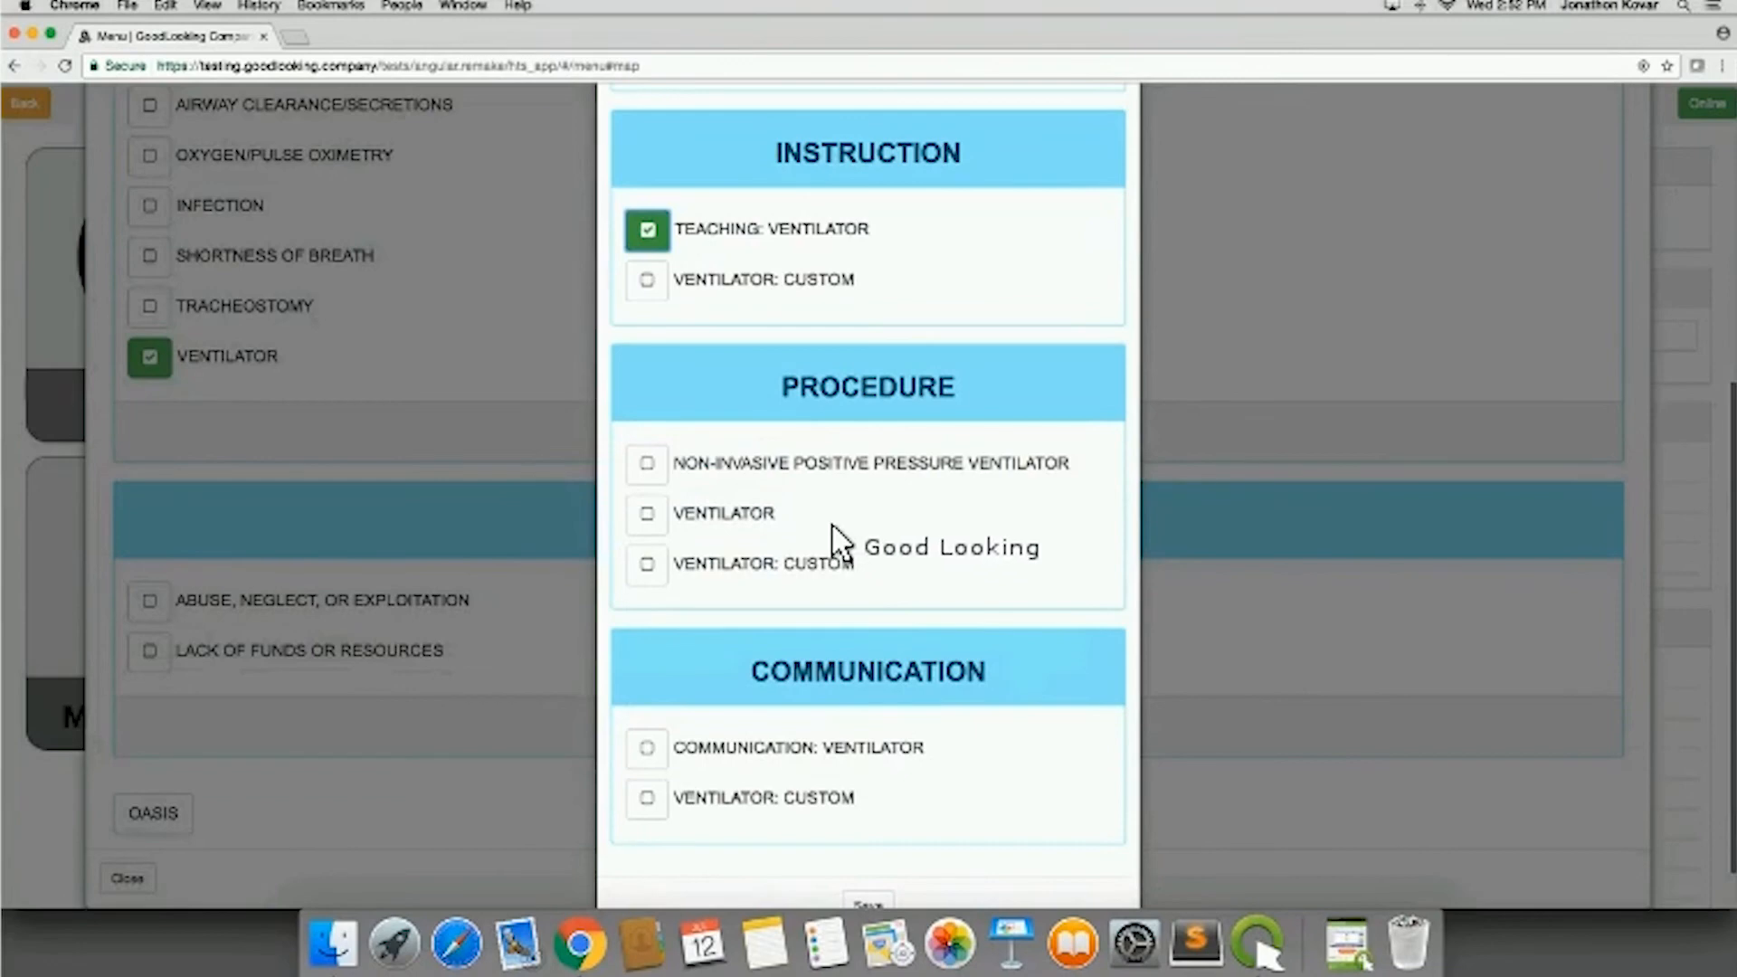
left_click(649, 499)
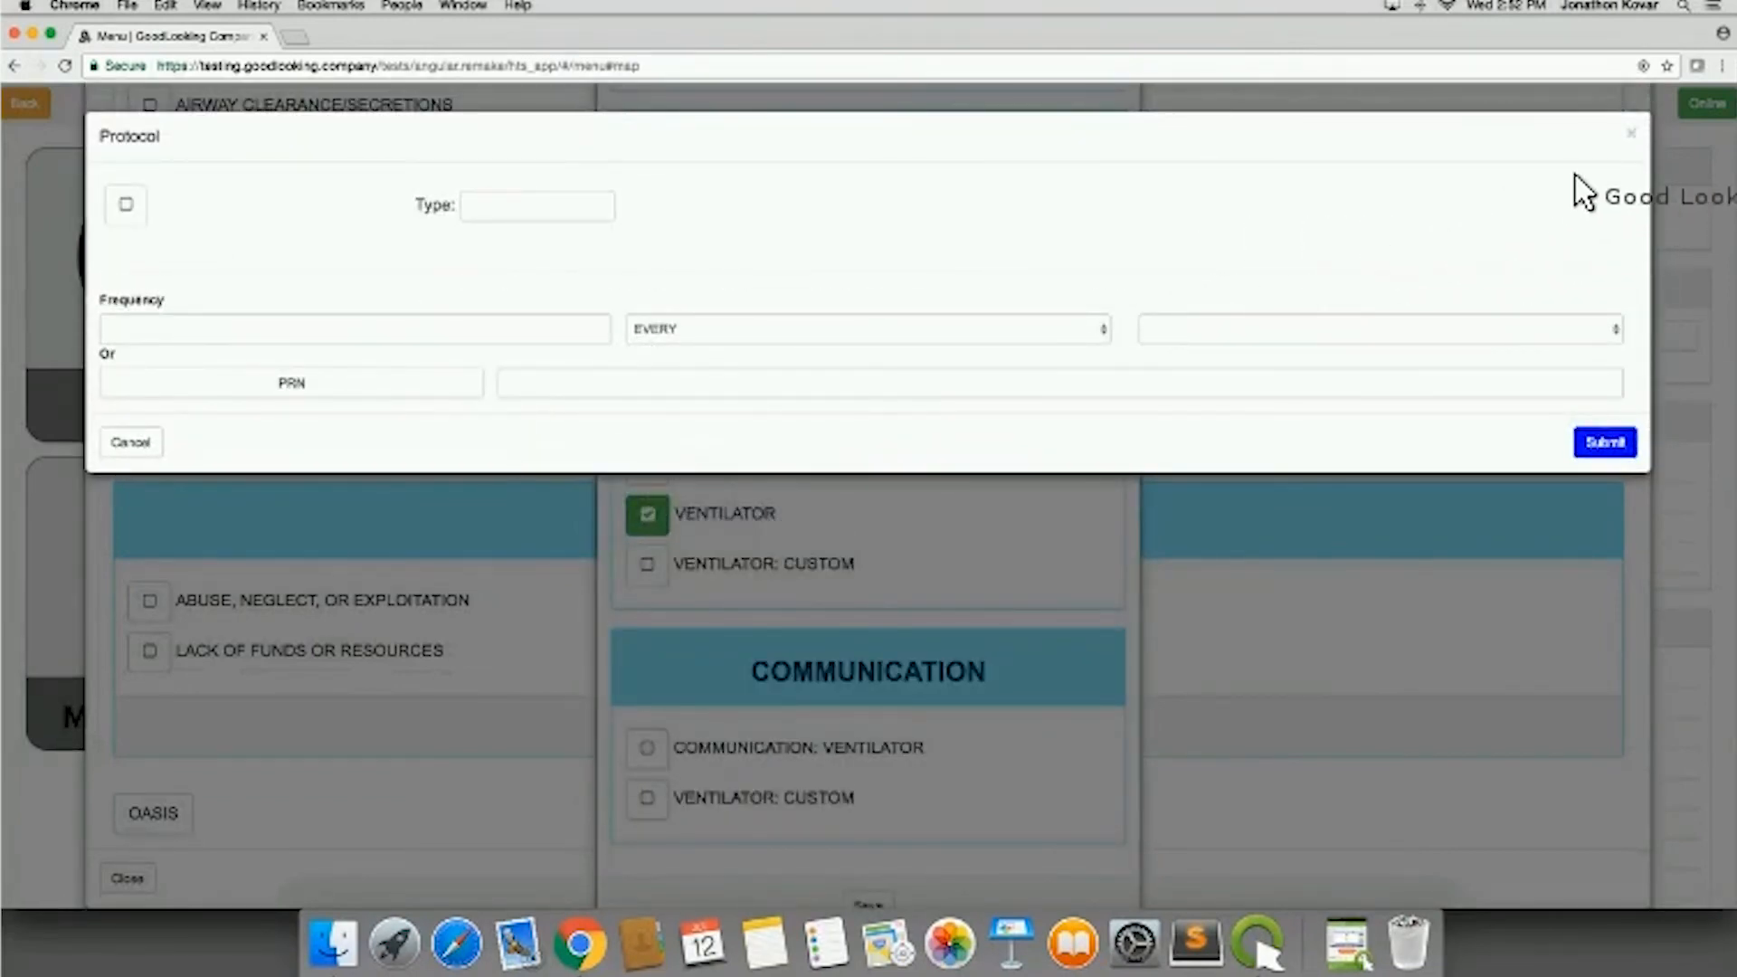
left_click(1633, 134)
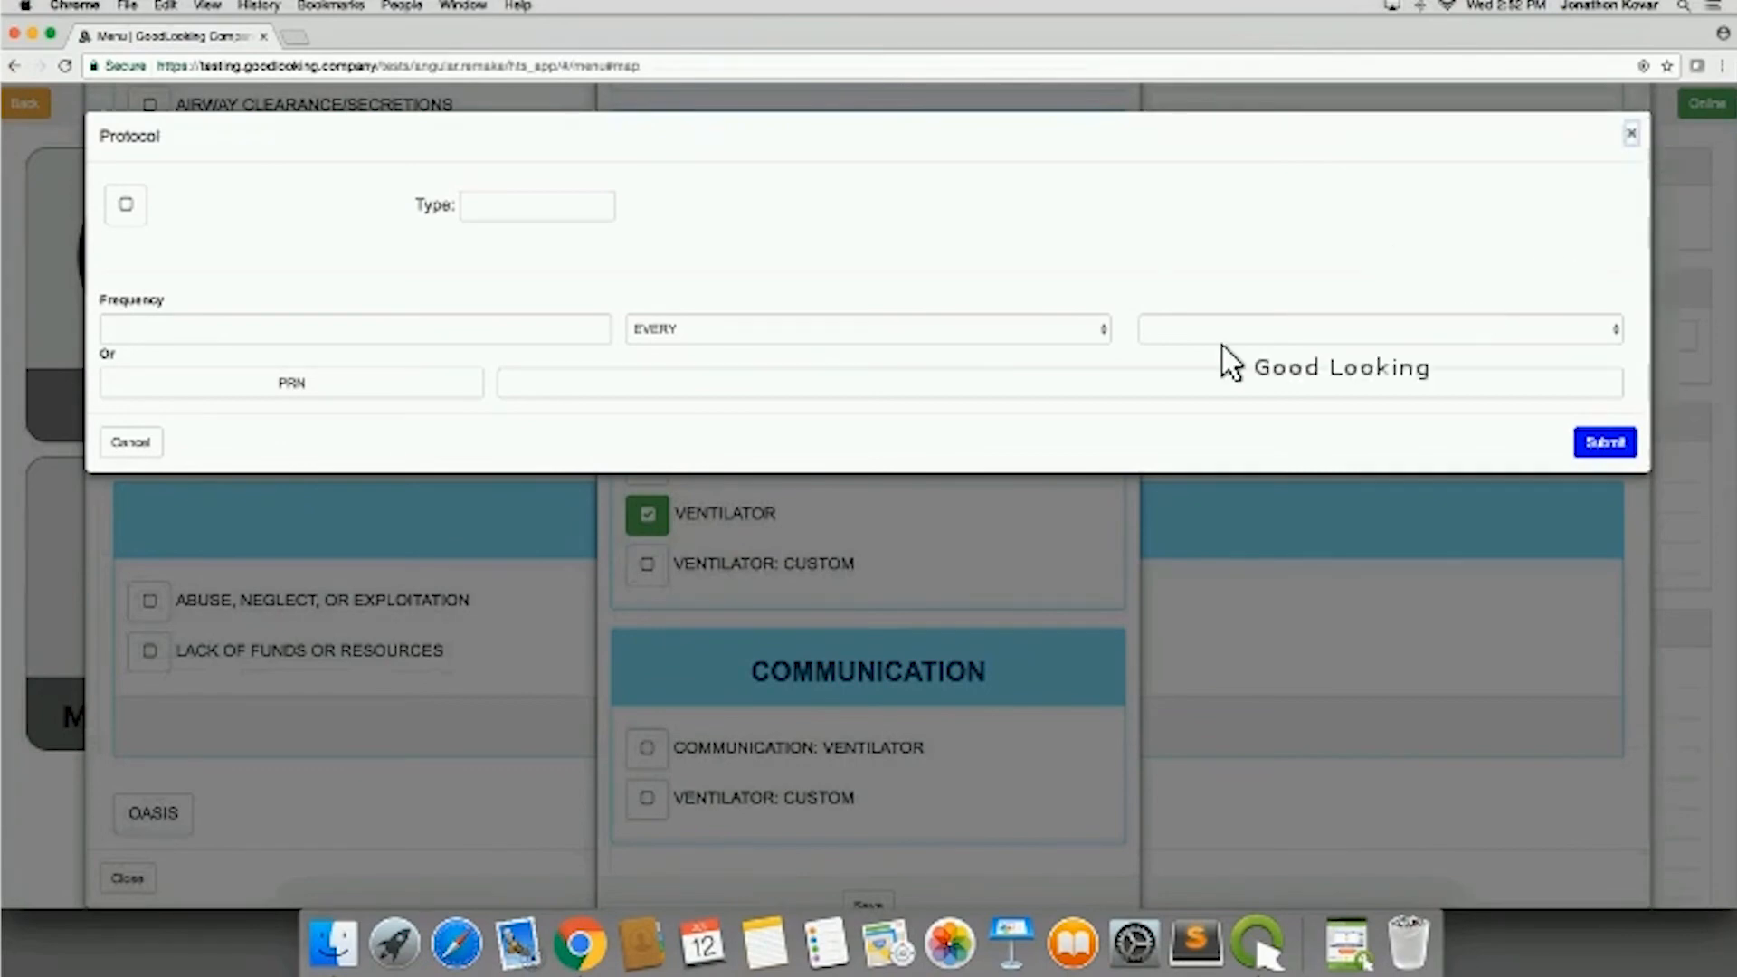
scroll(941, 643, "down", 1)
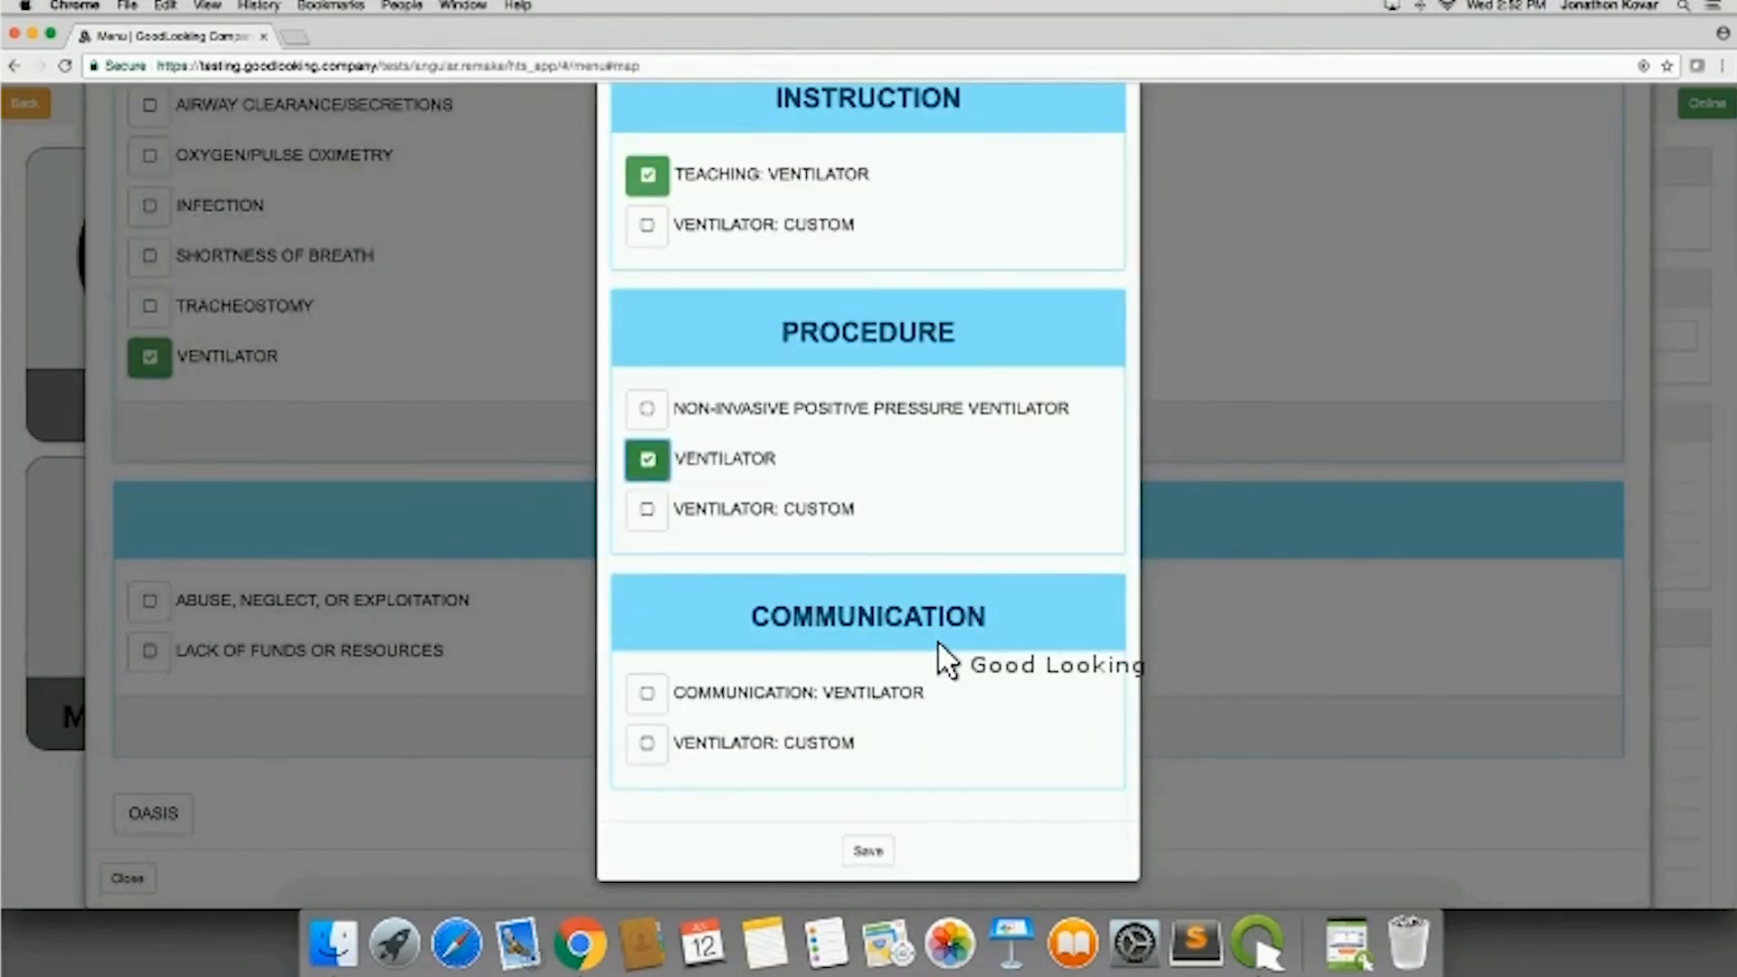
Step: Close the respiratory care path without saving and leave the Care Path section to return to the visit menu
scroll(938, 644, "up", 5)
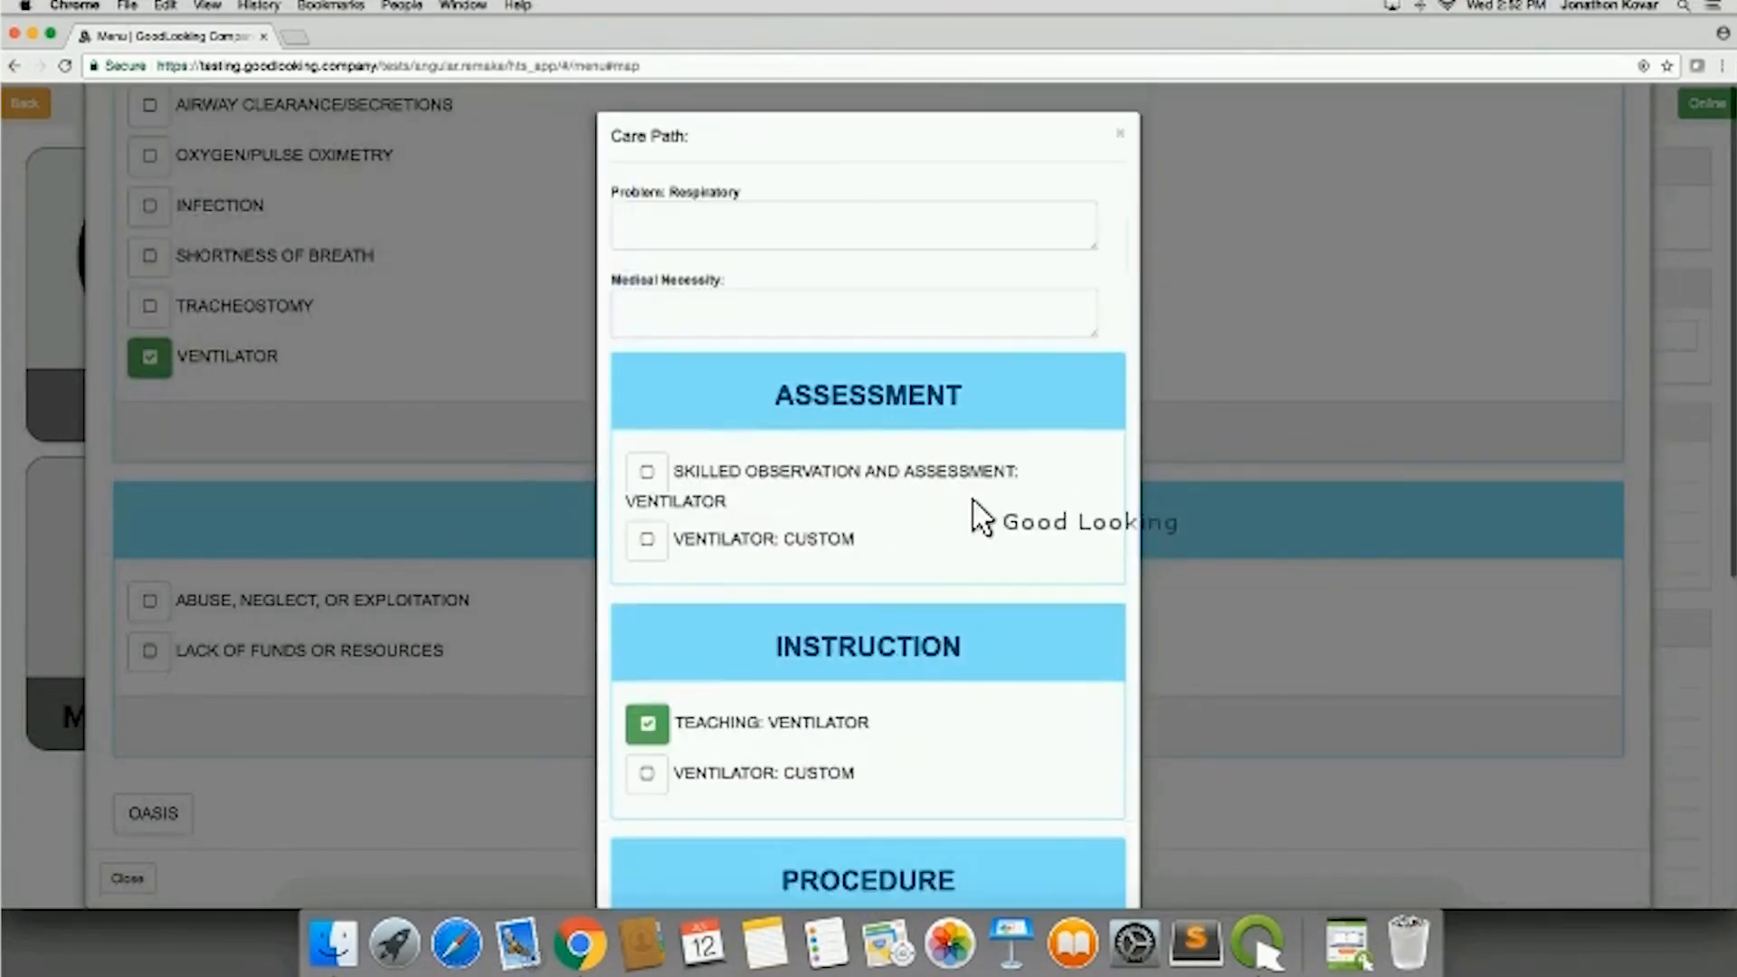
left_click(1119, 135)
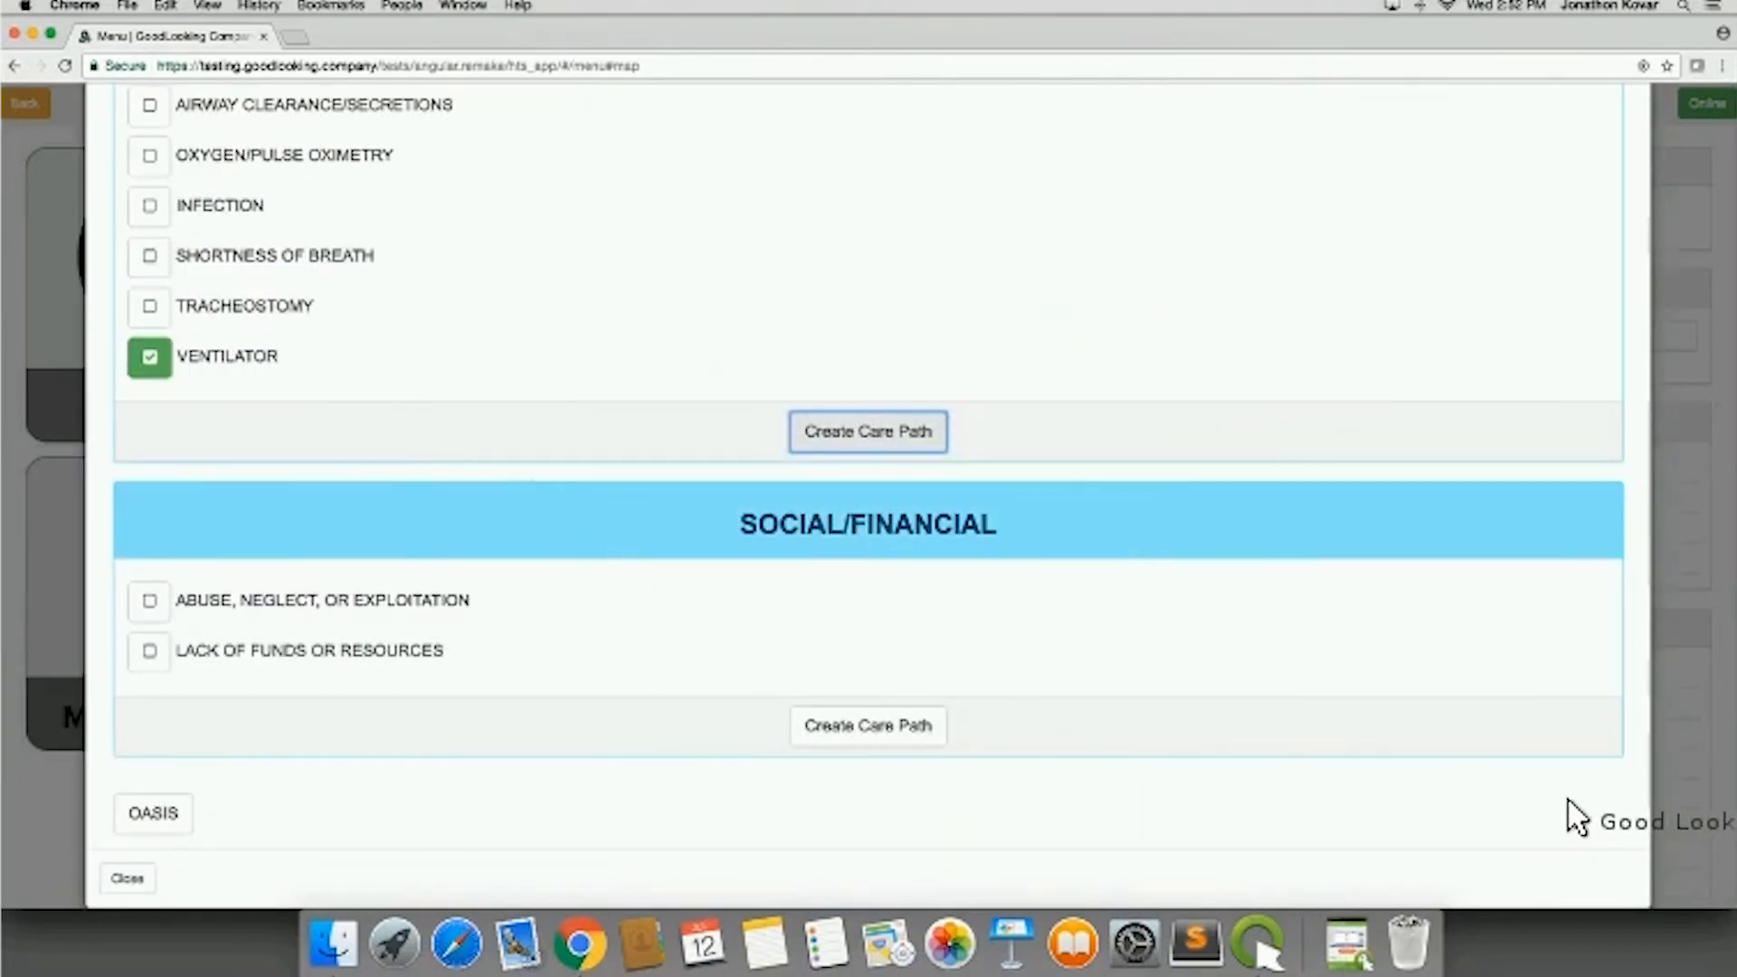
scroll(1475, 587, "up", 10)
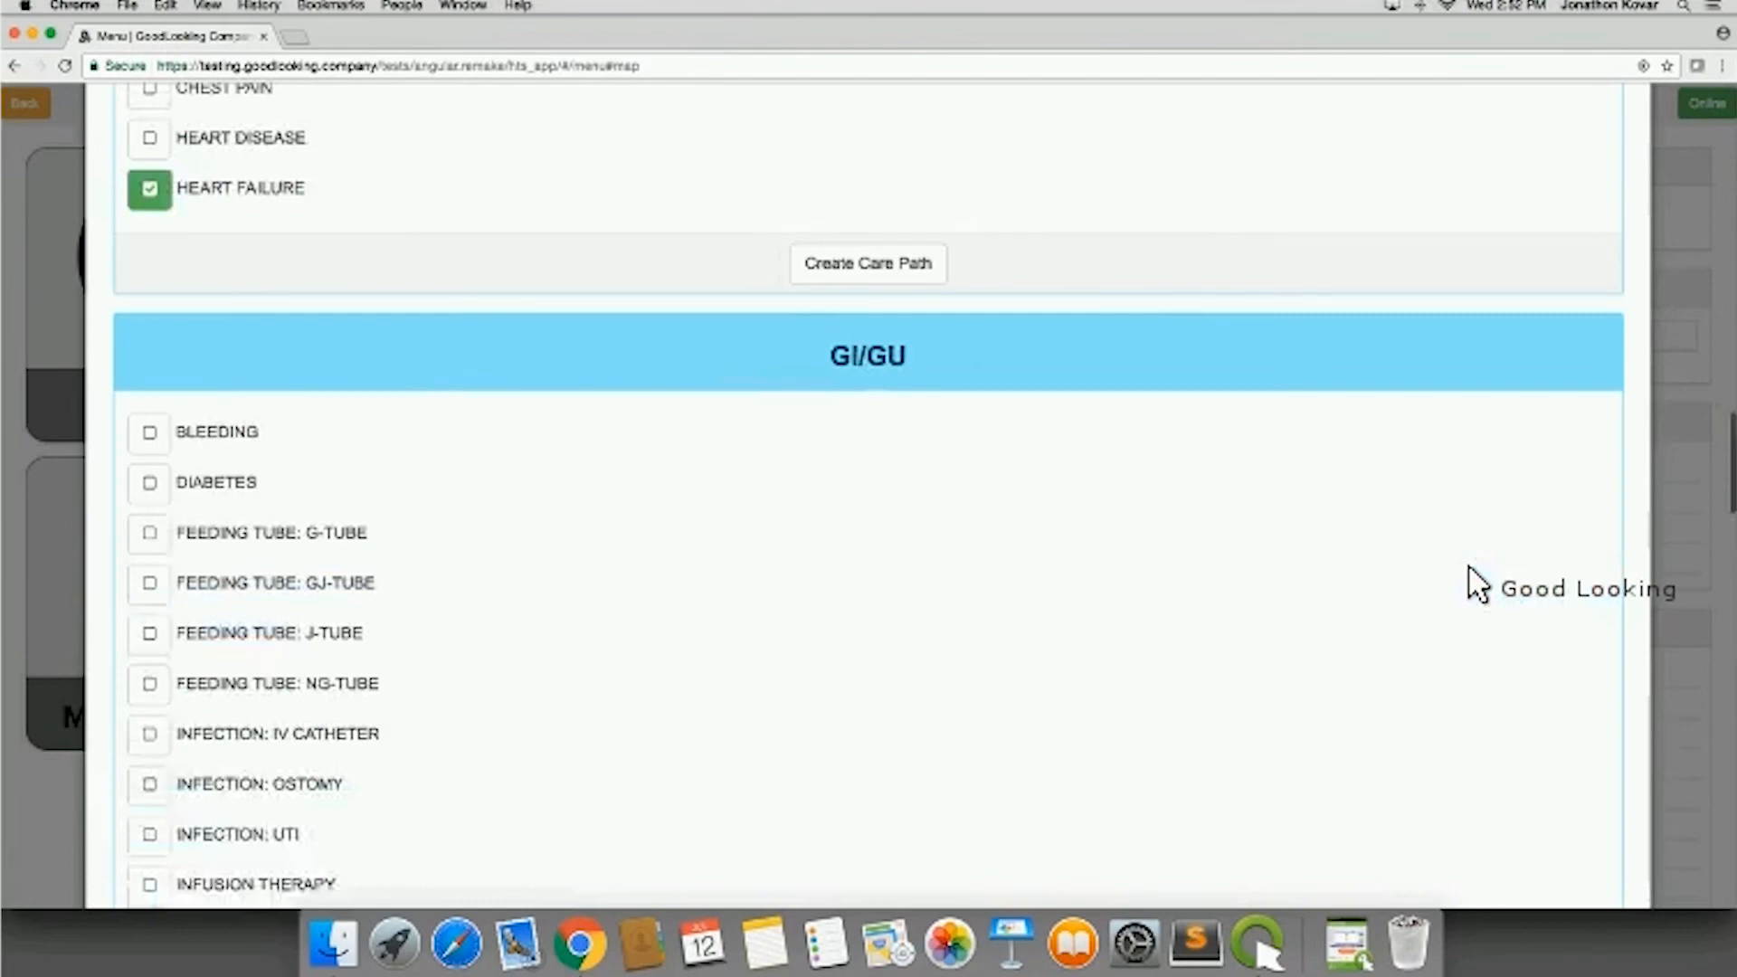
key("Return")
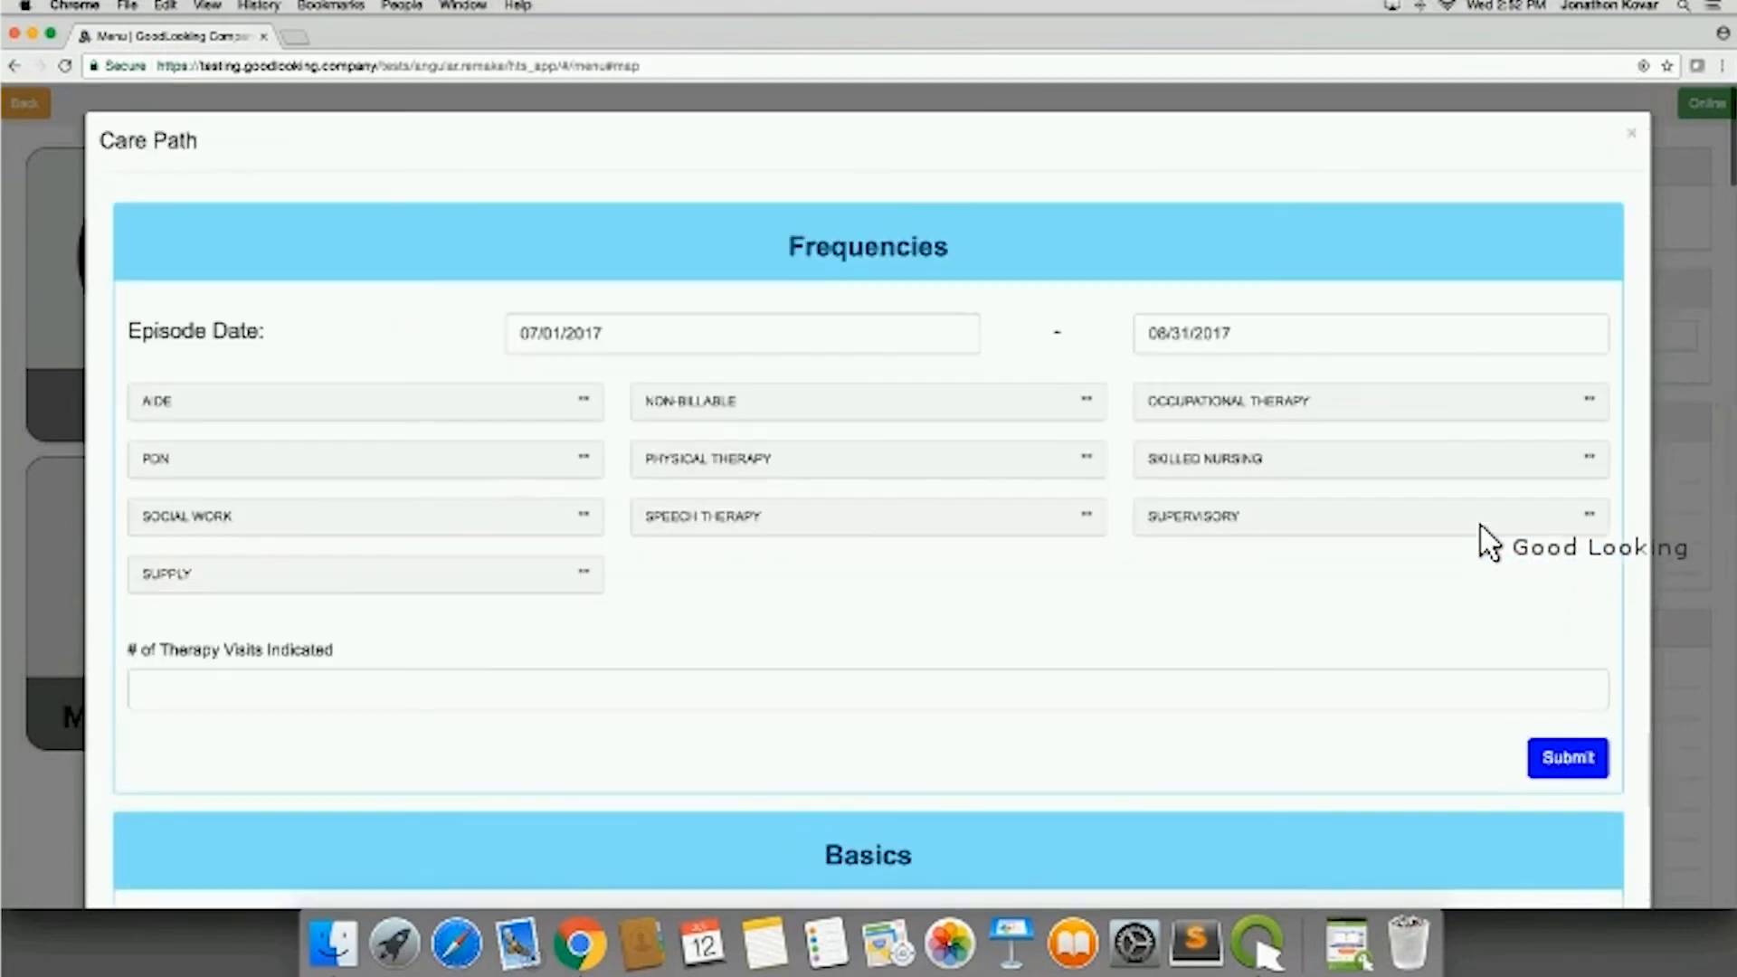
left_click(1630, 132)
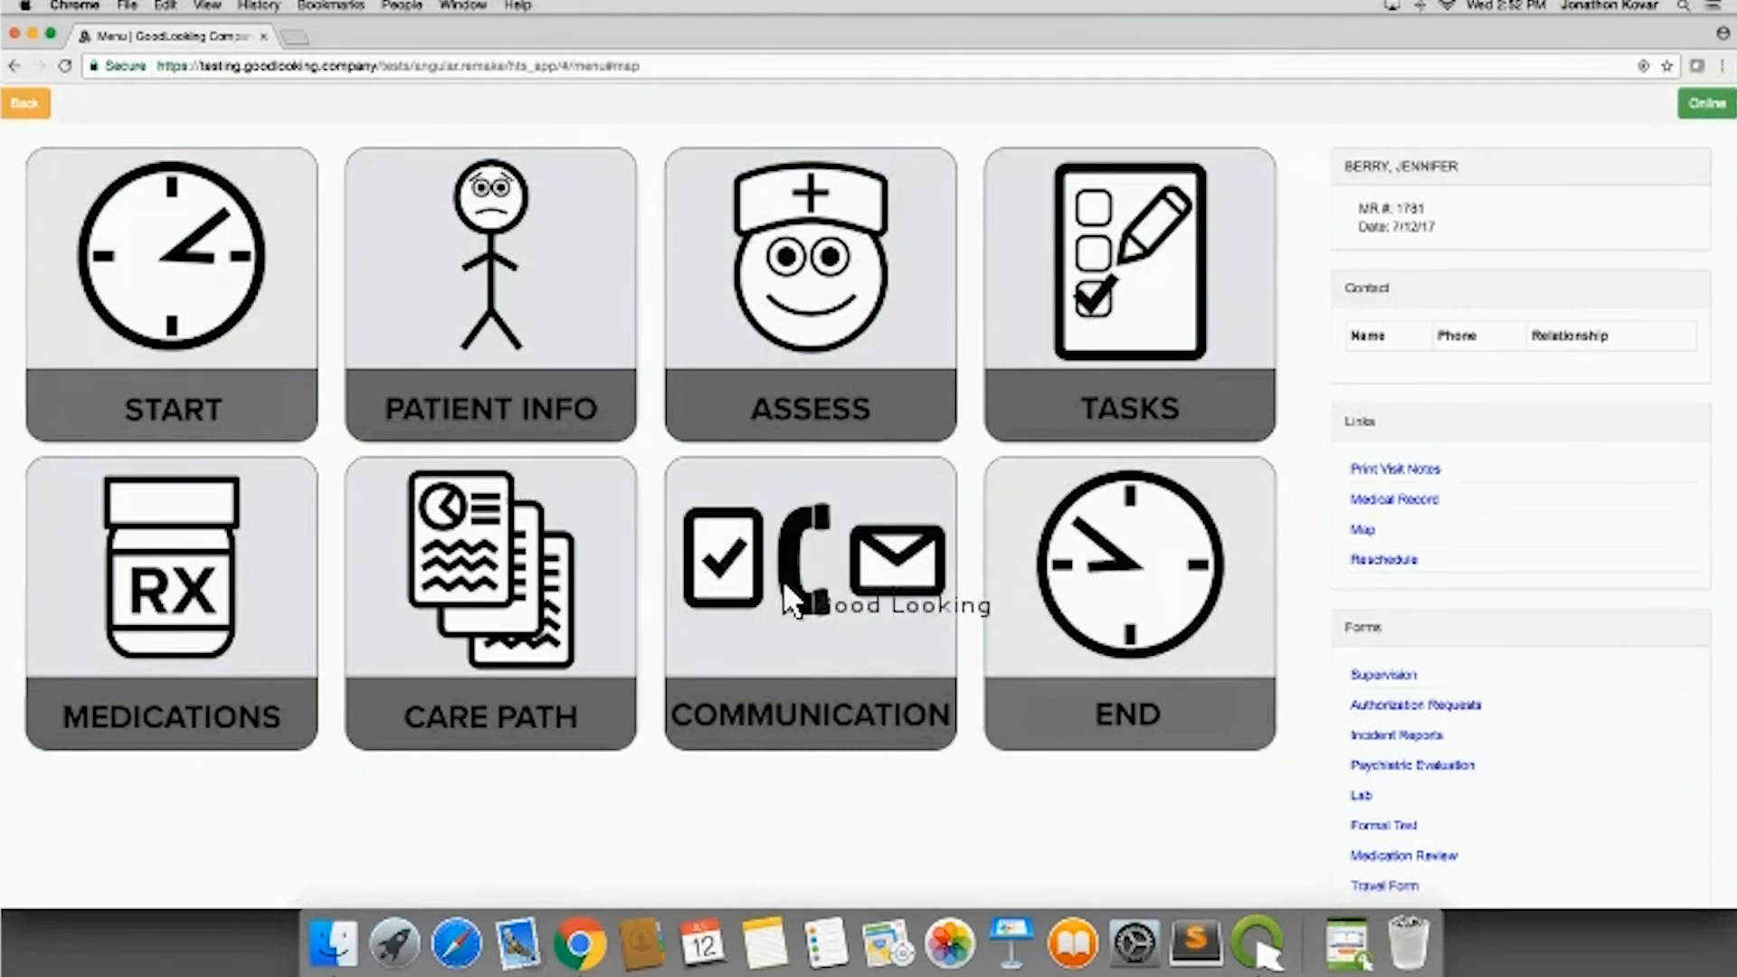
Step: Submit a Communication entry with problems to monitor Yes, comment "Patient complains of a fever. Took Tylenol at 11am.", and nothing else to report
left_click(785, 595)
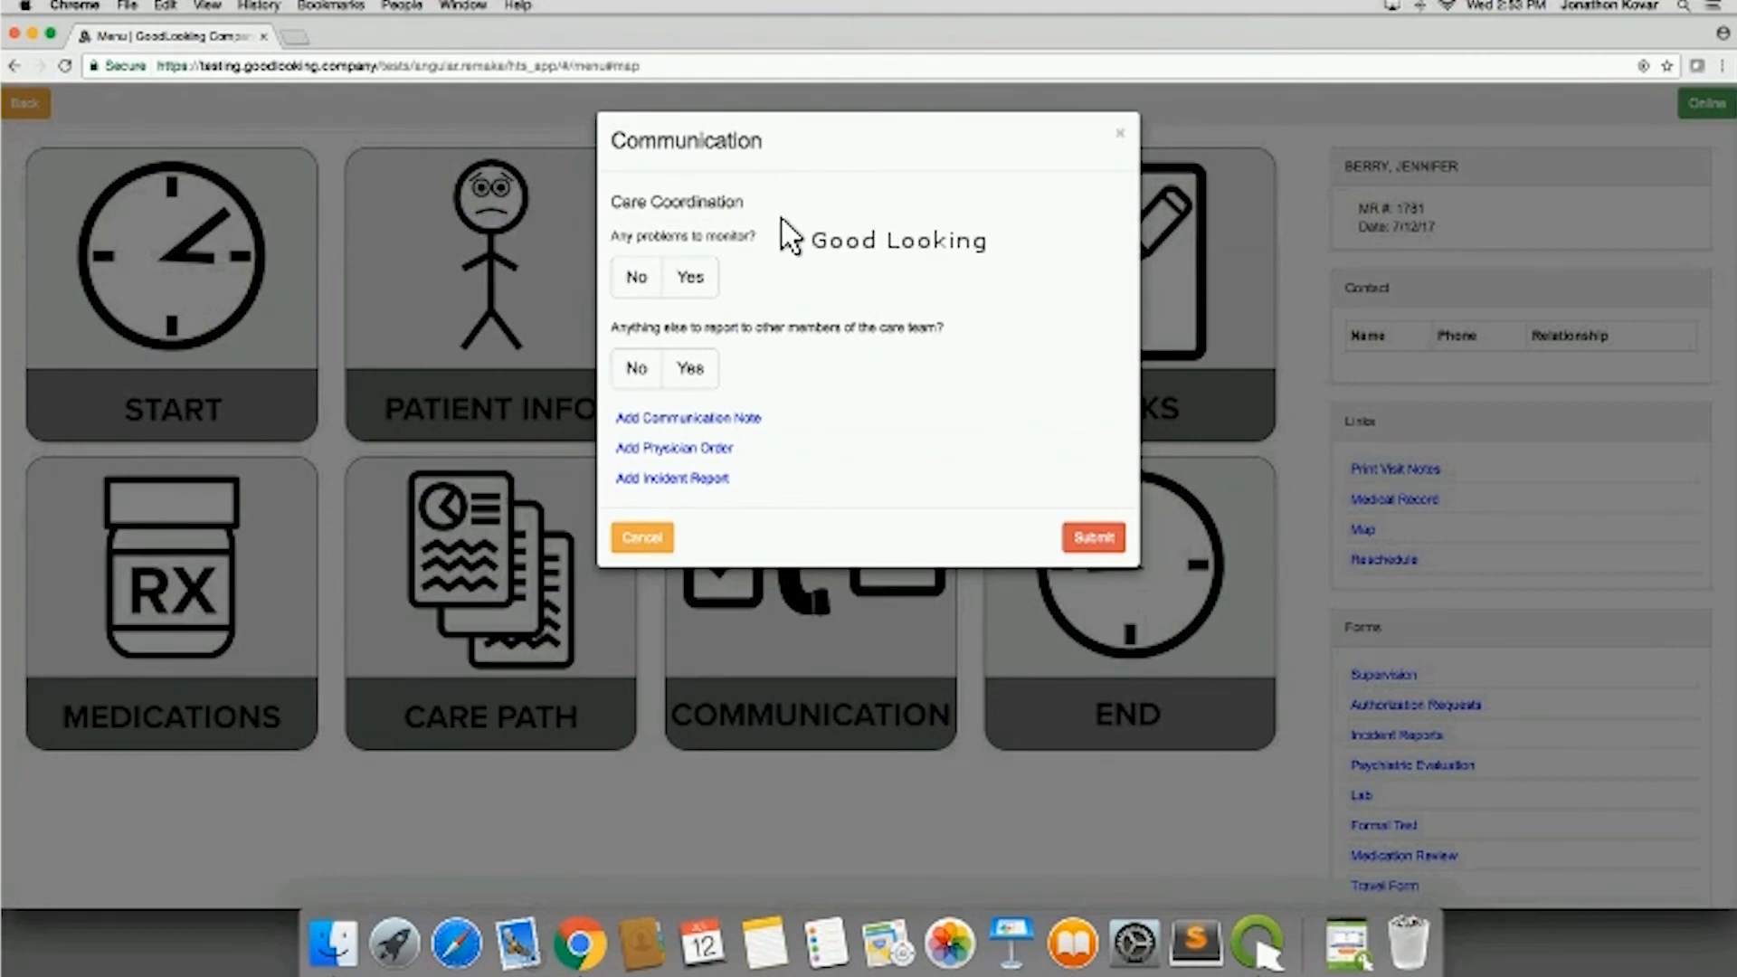
left_click(690, 277)
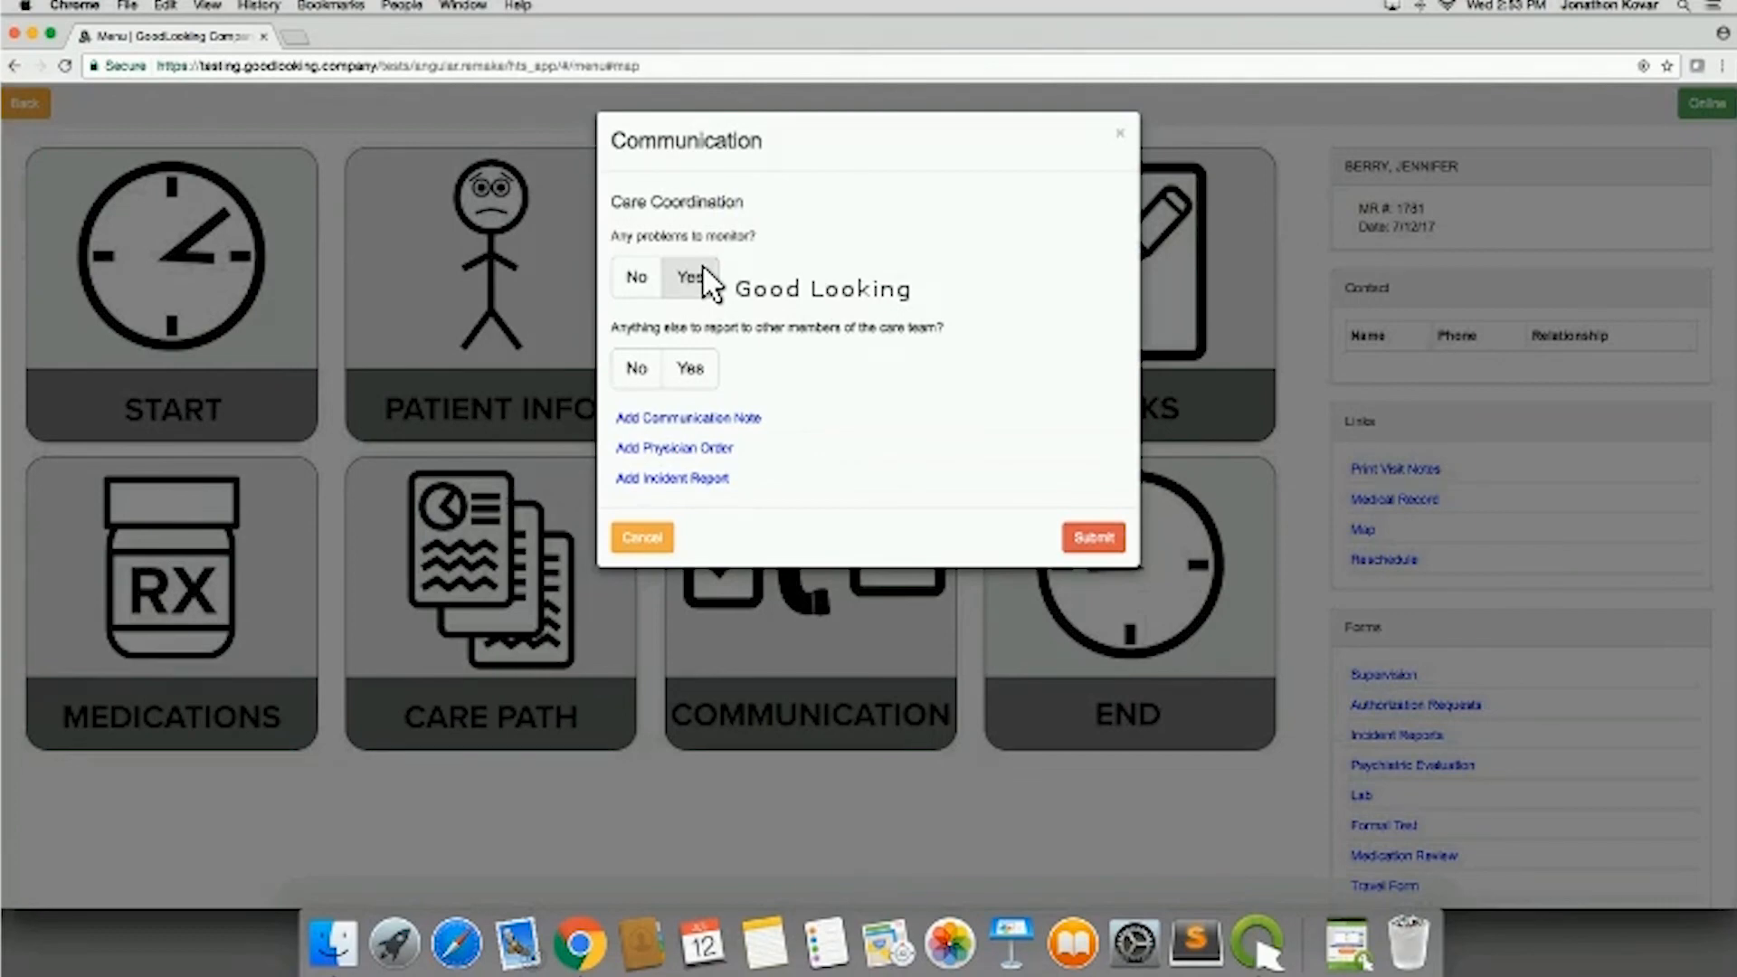
left_click(688, 291)
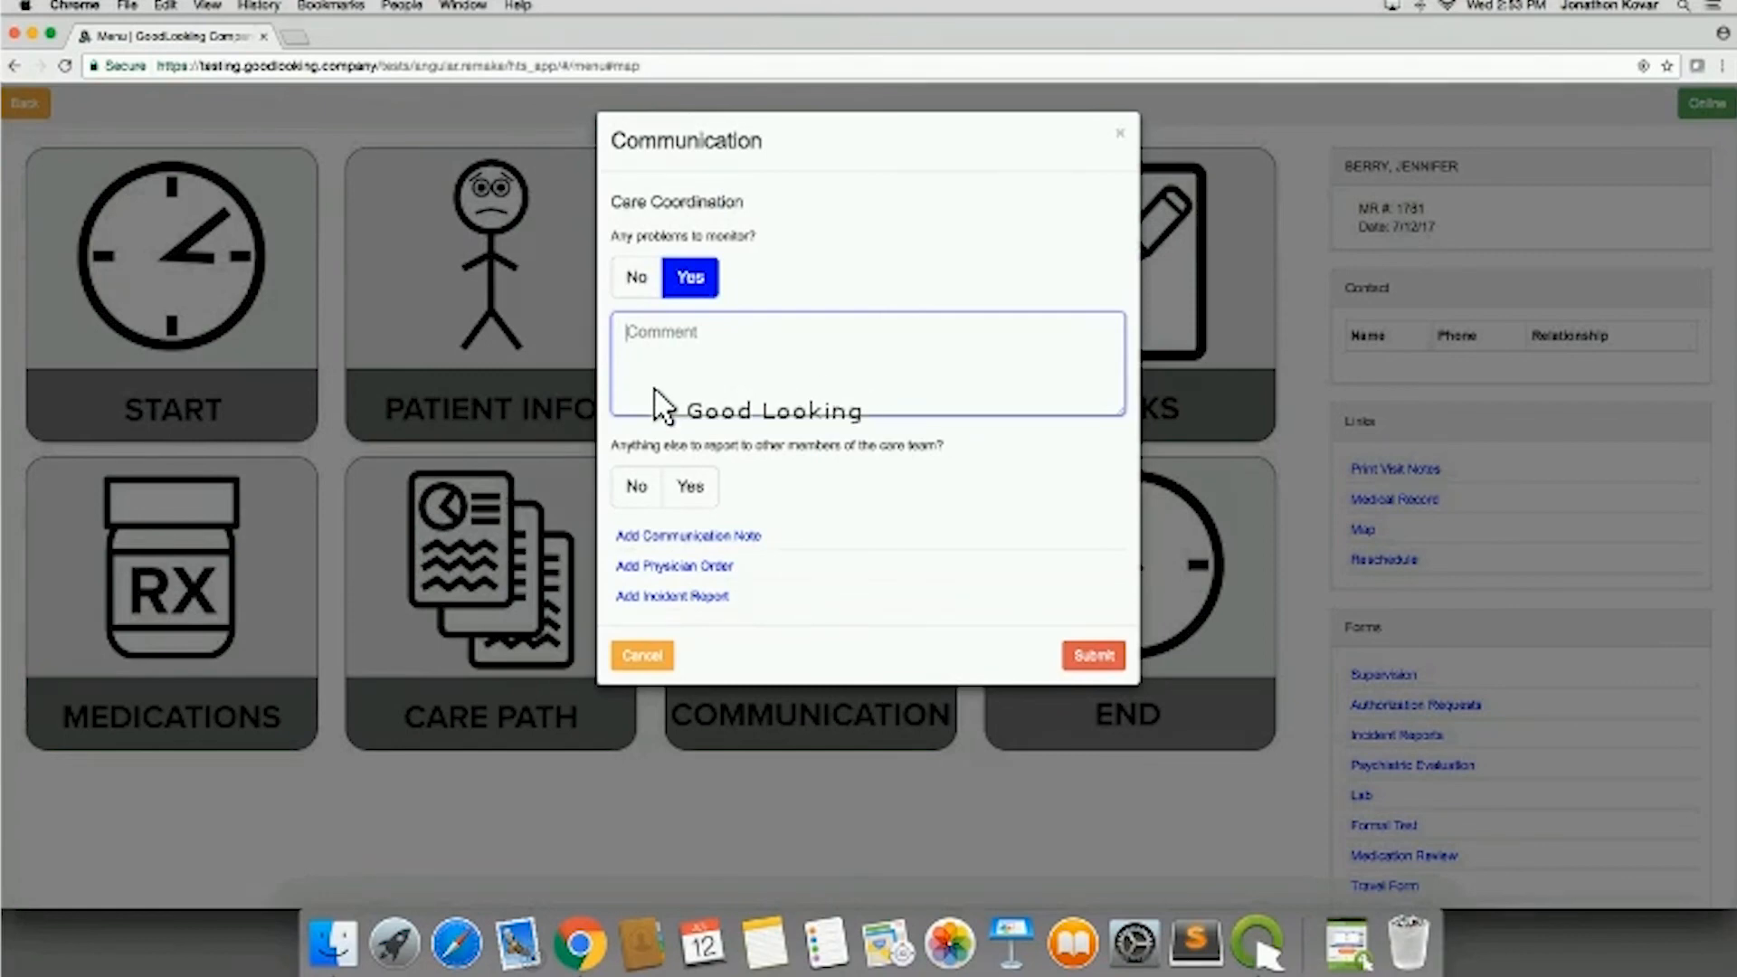
type("Patient complains of a fever. Took Tylenol at 11am.")
left_click(637, 487)
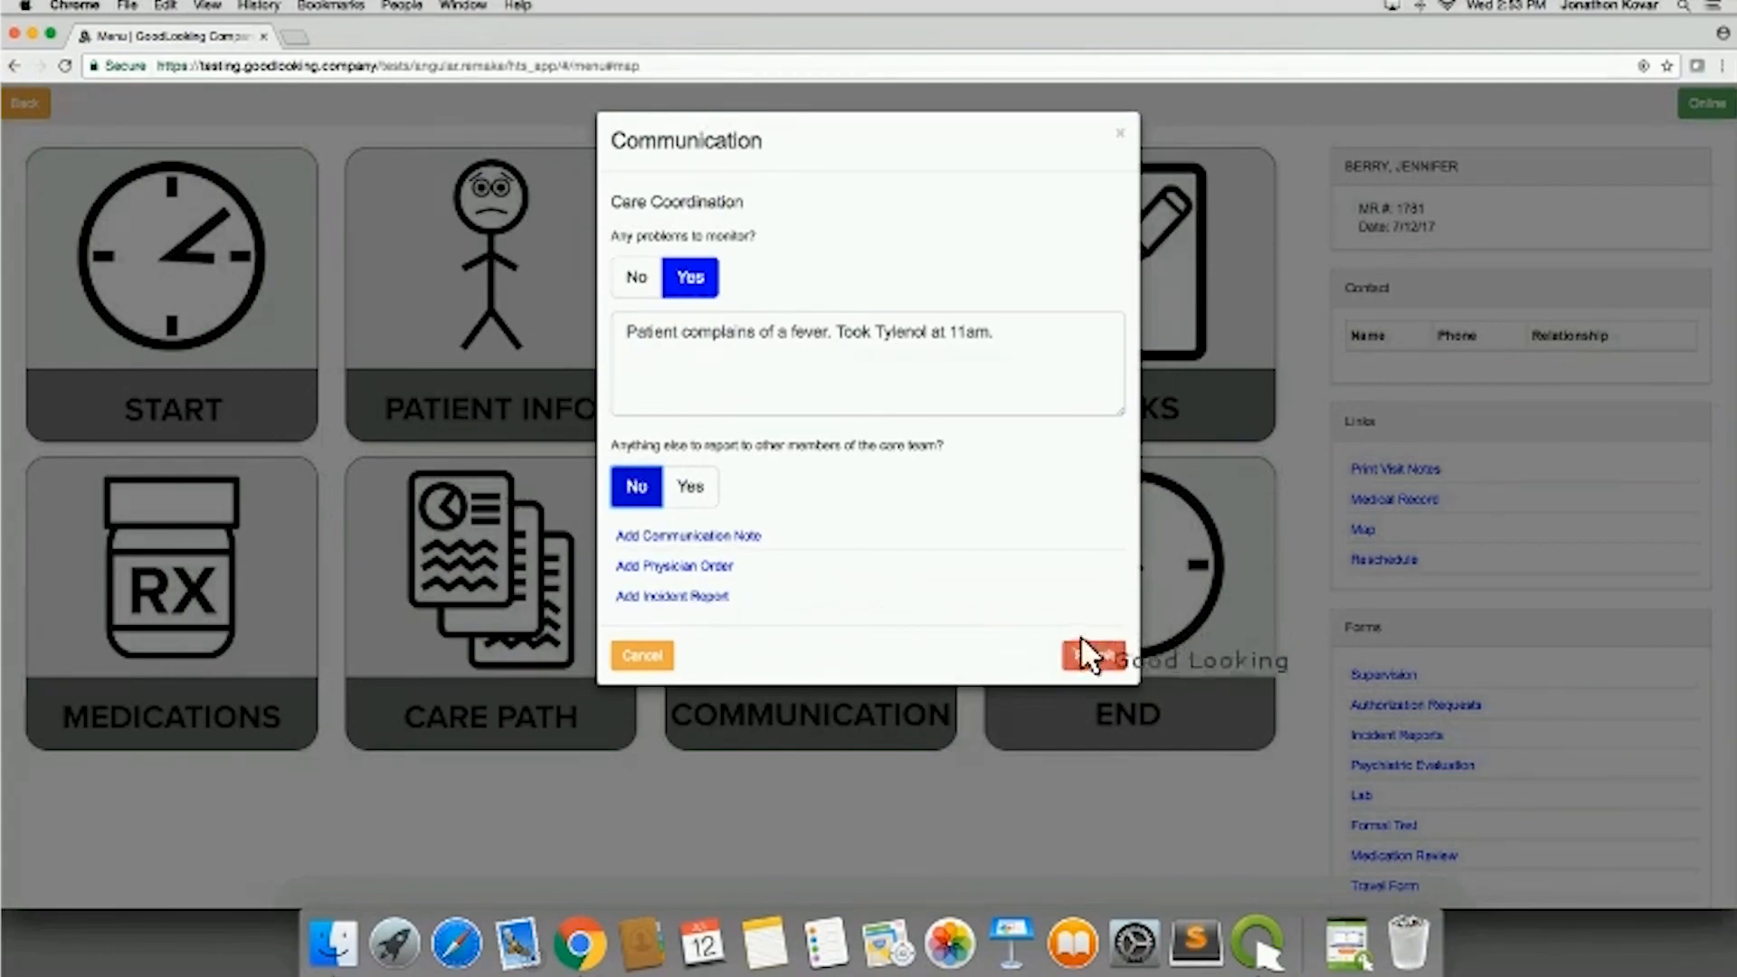
left_click(1095, 657)
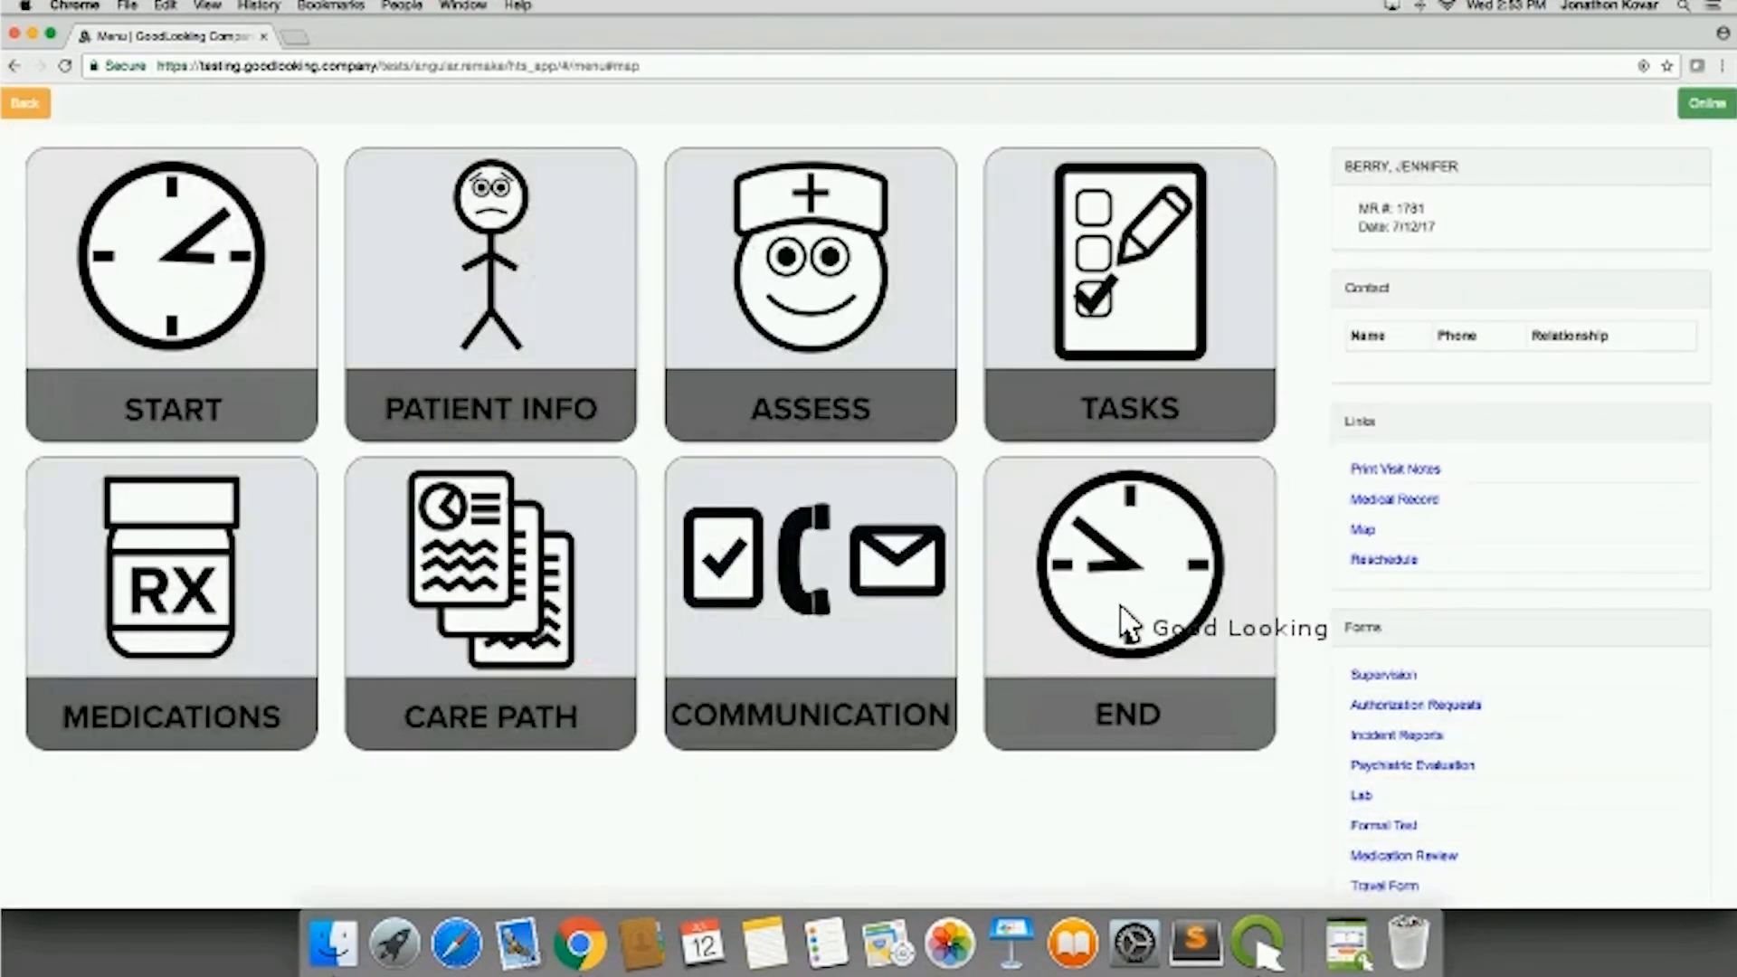
Step: Open the End Visit form, dismiss the patient signature pad unsigned, and set Care Turned Over To to Caregiver
left_click(1136, 618)
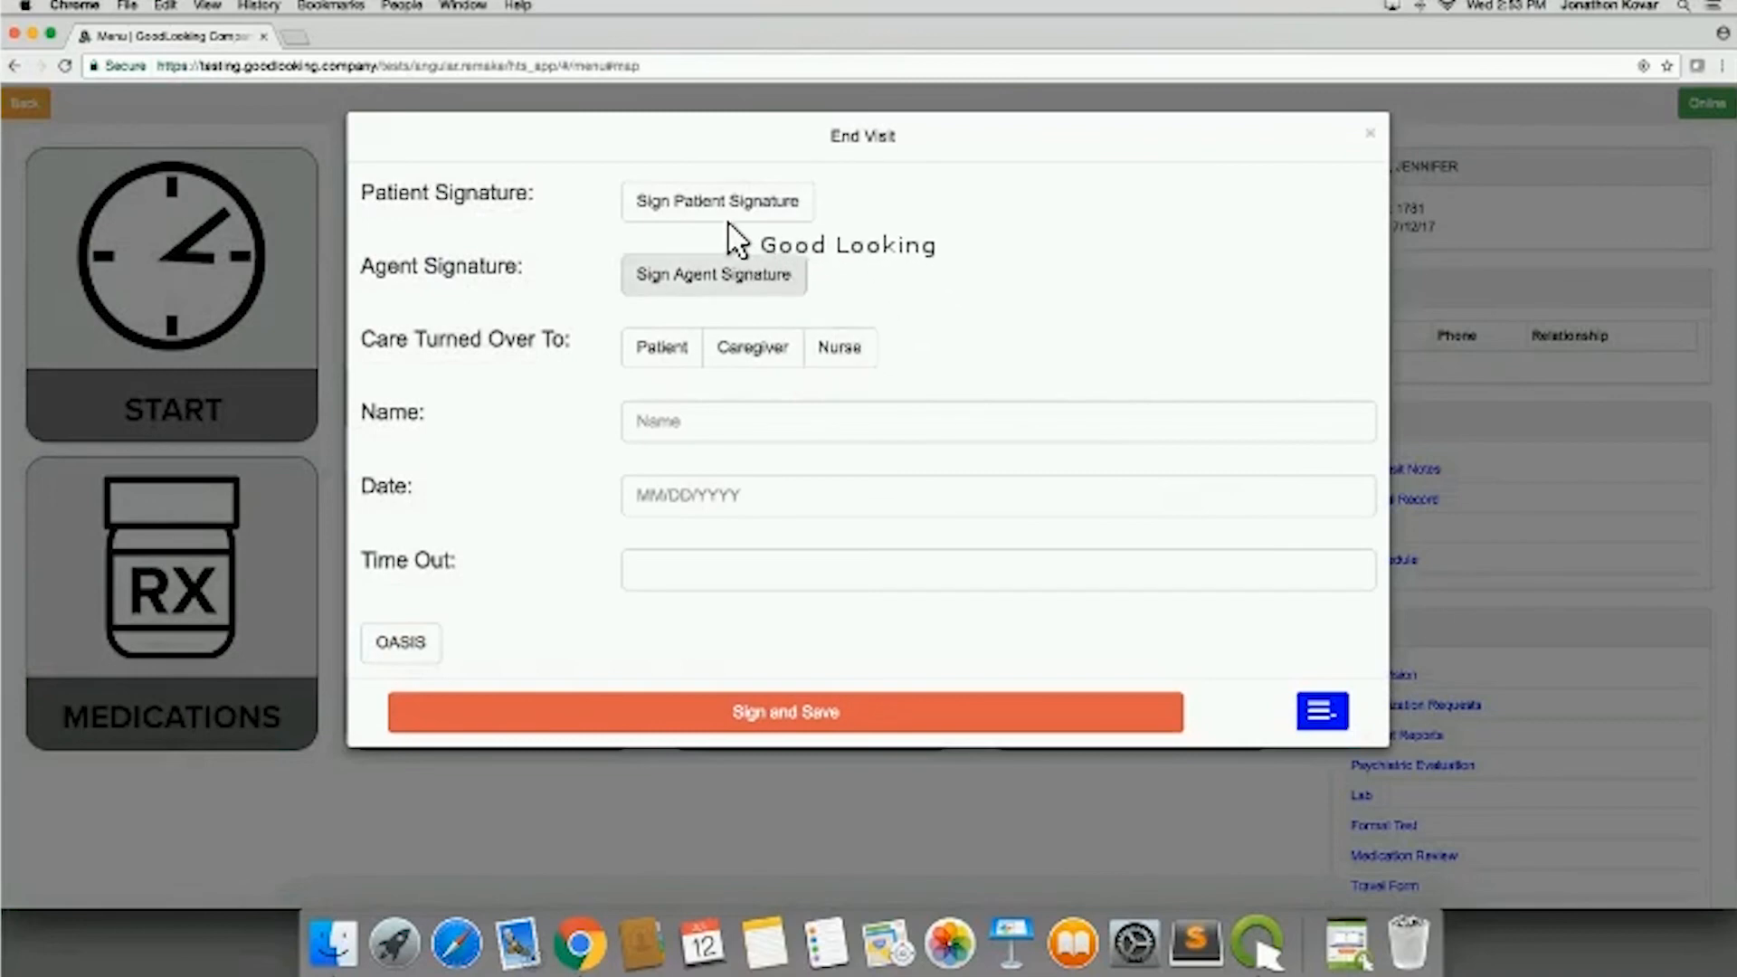
left_click(718, 204)
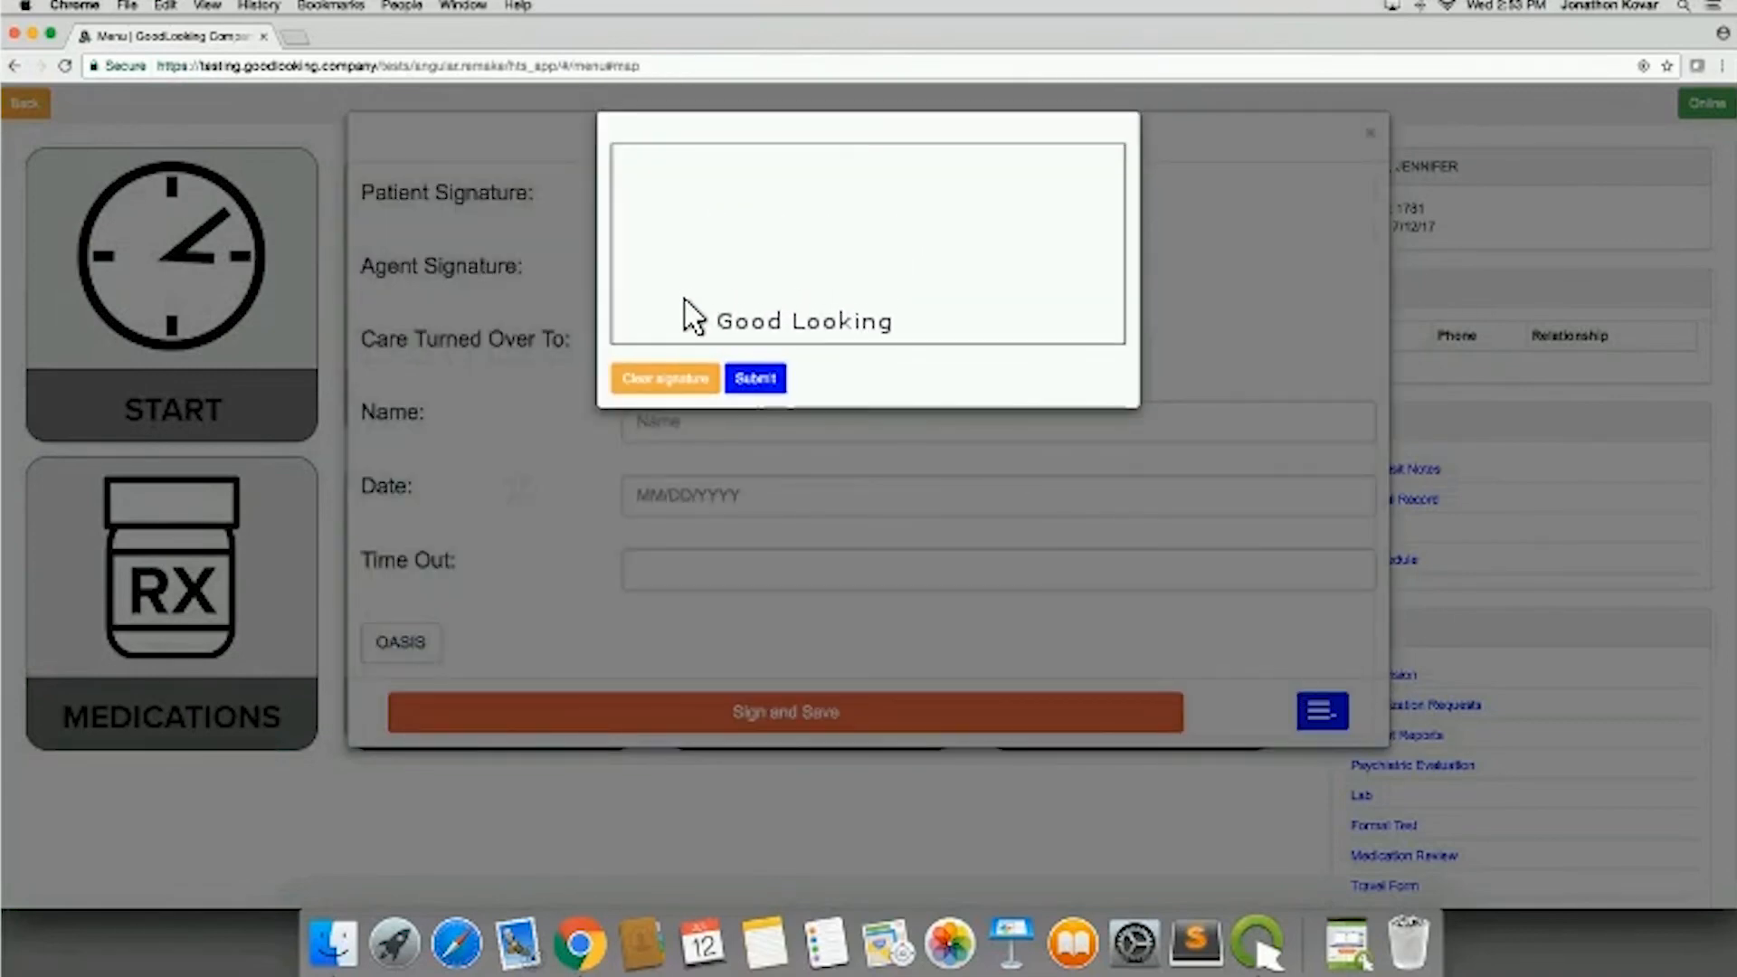
left_click(1202, 193)
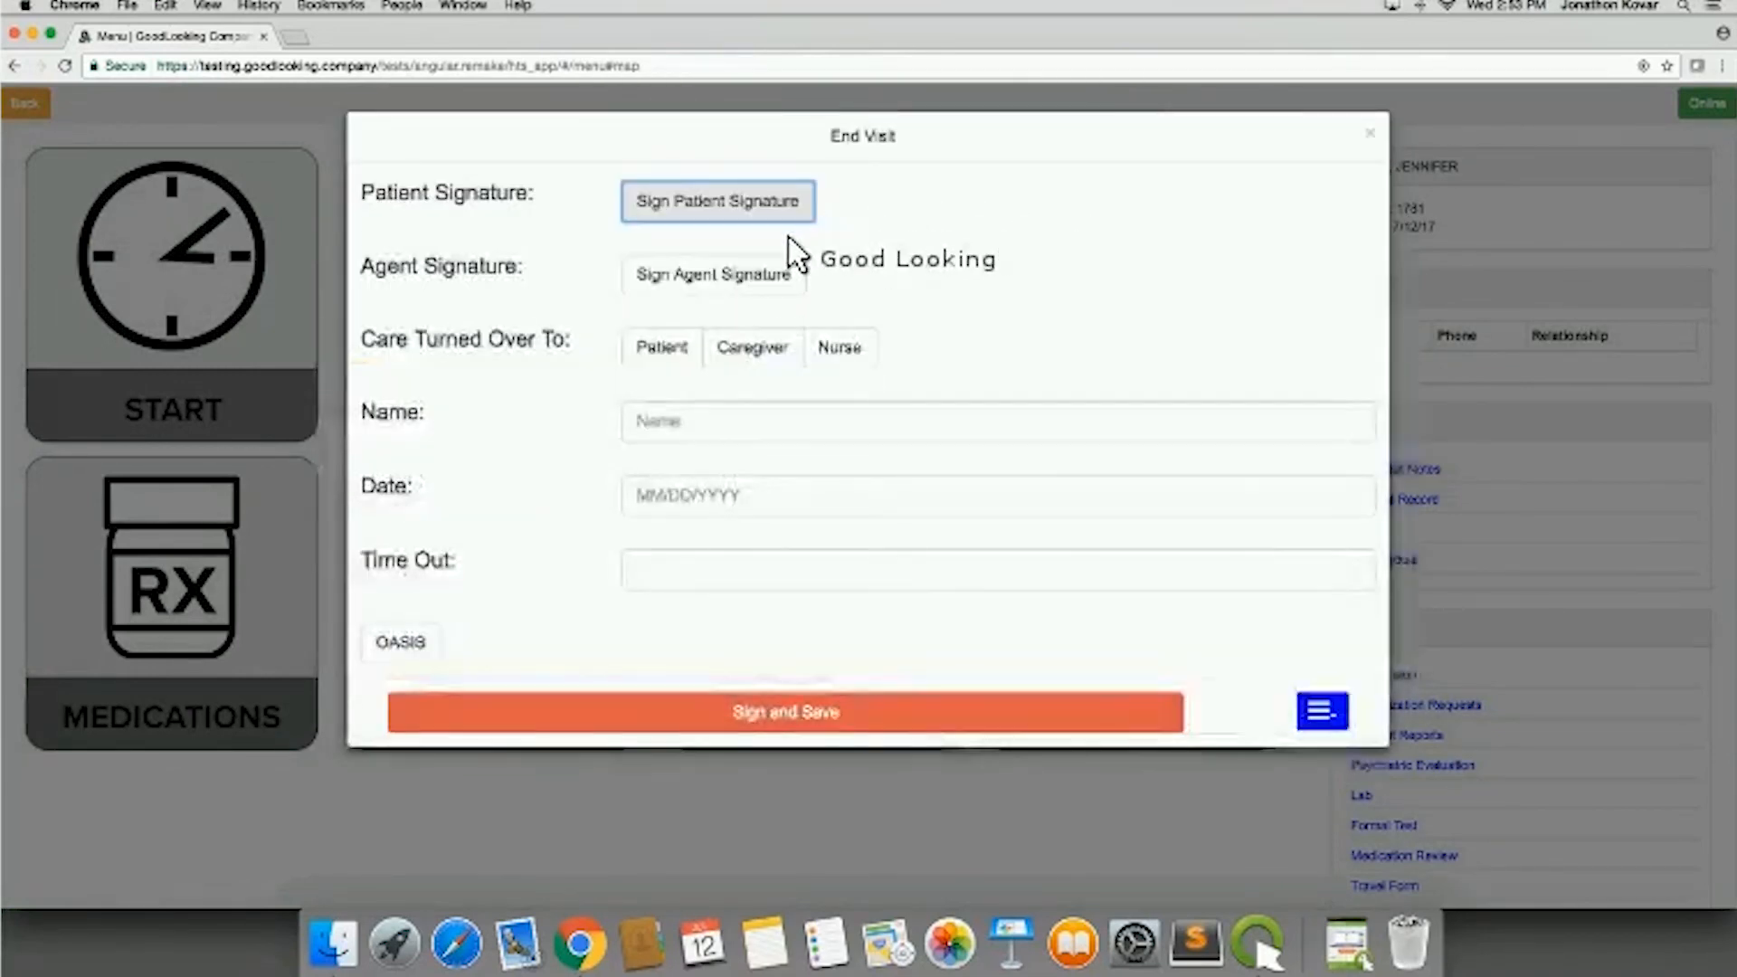
left_click(676, 357)
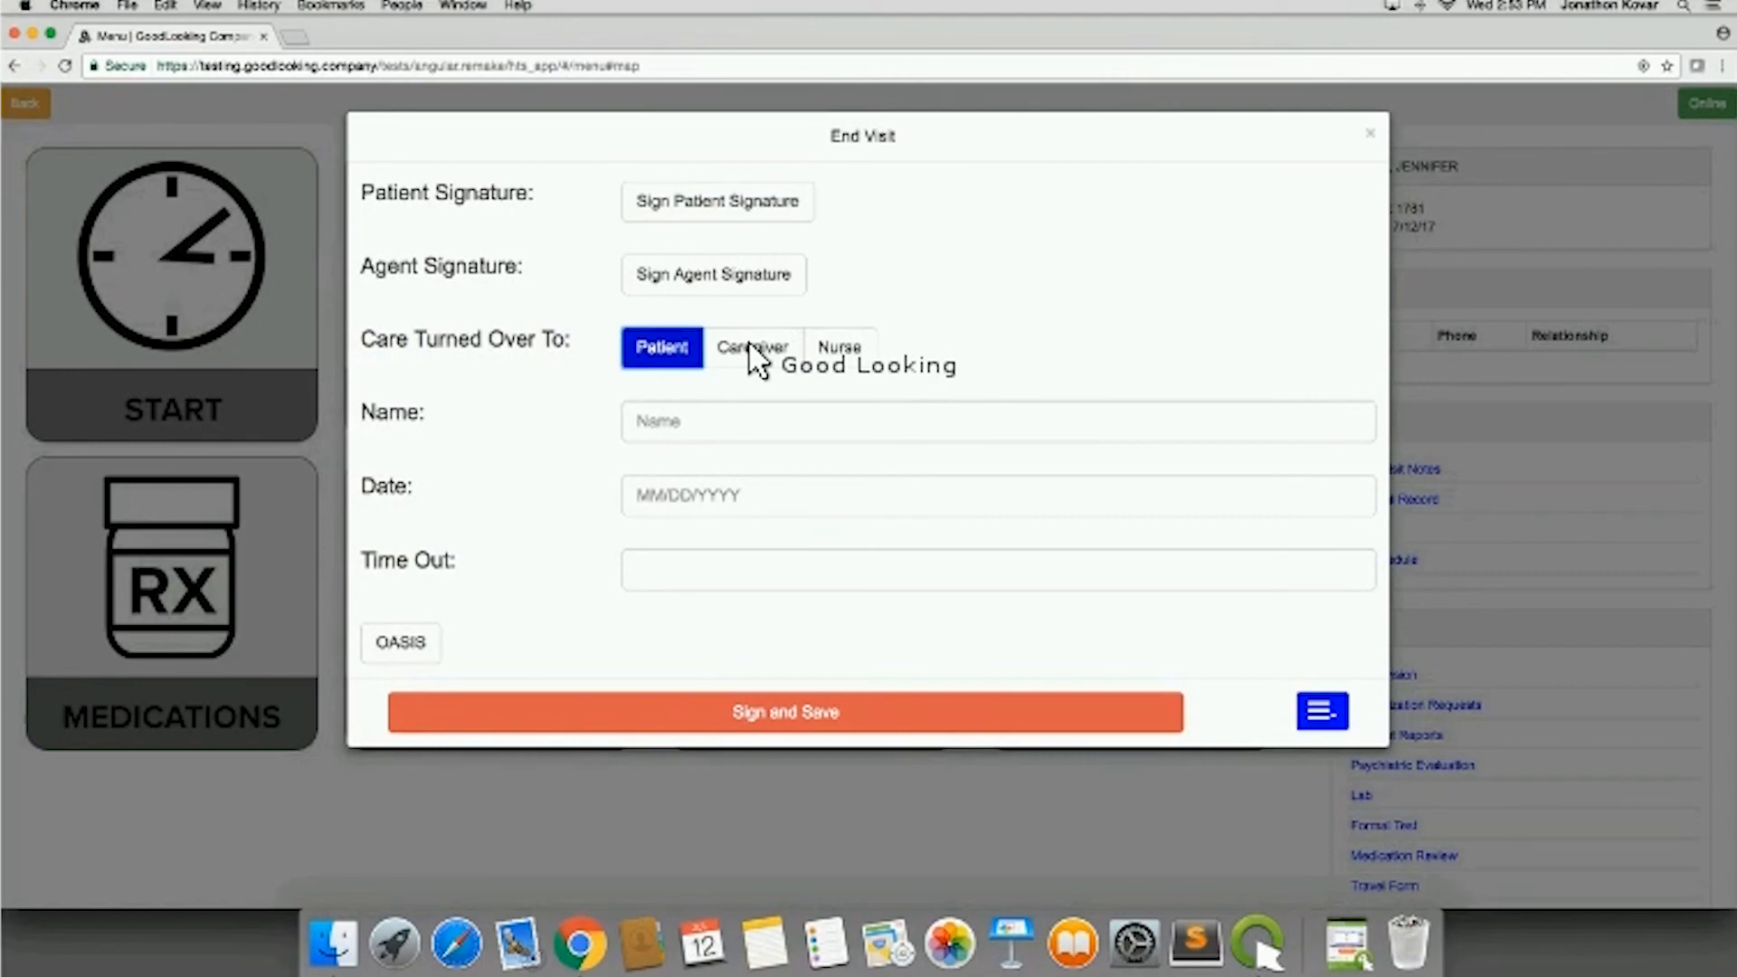
left_click(782, 355)
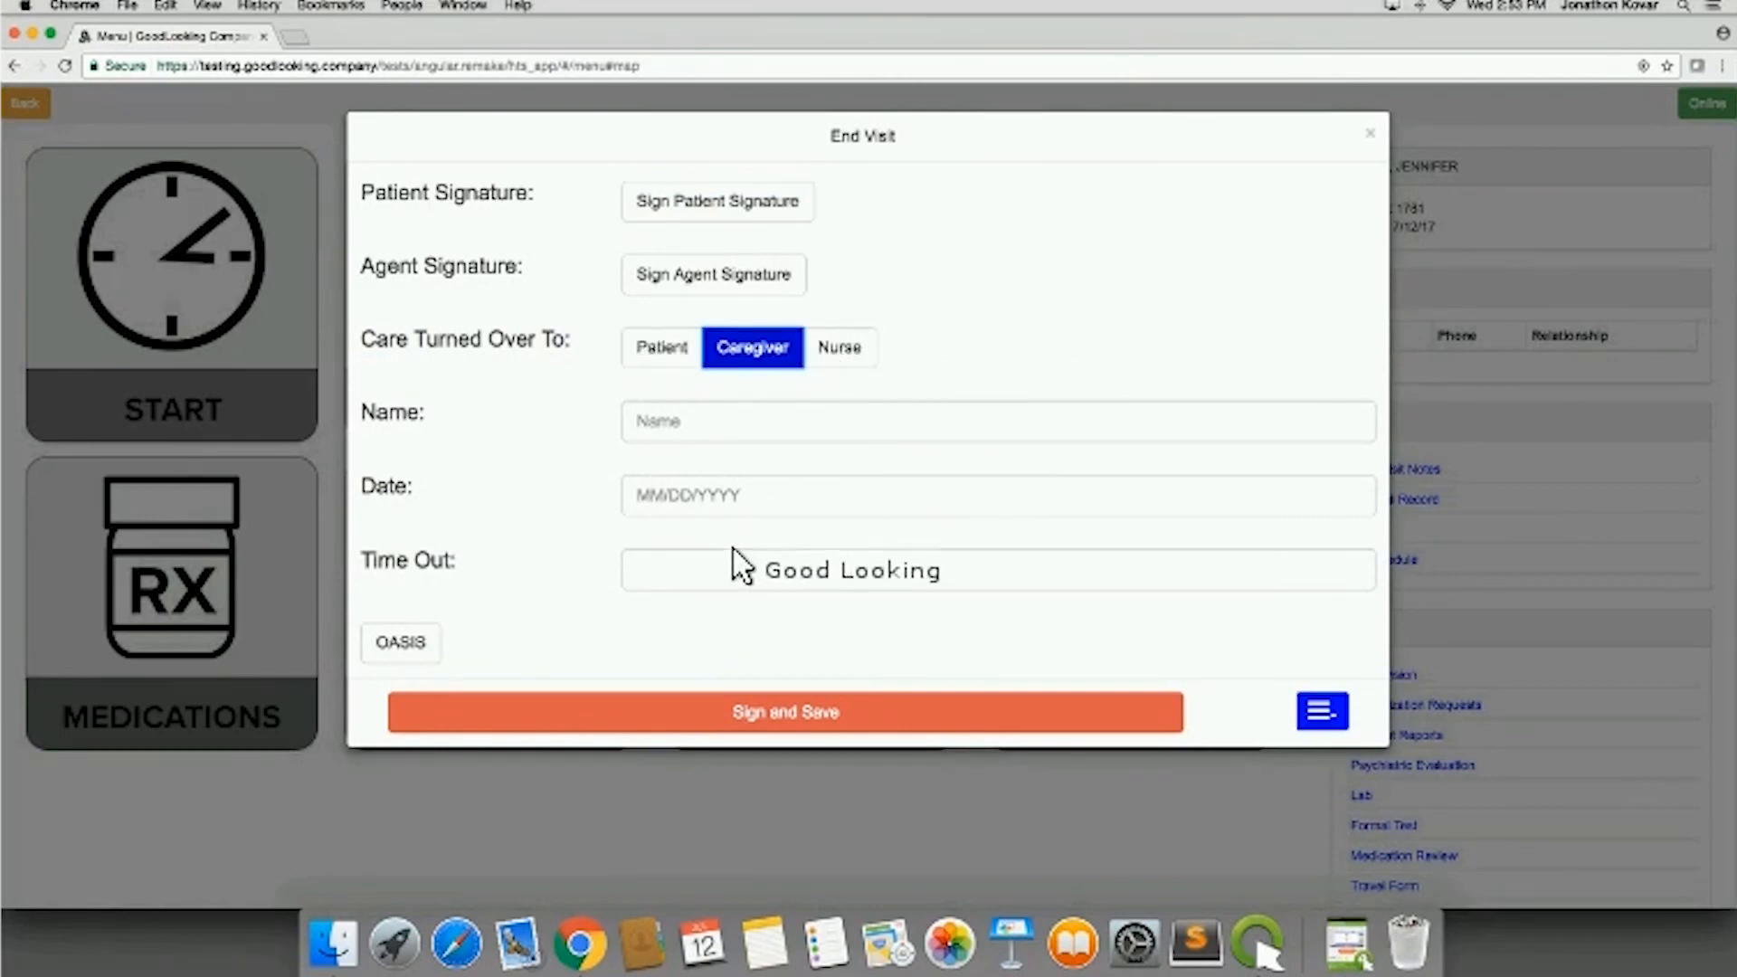
Step: Try to sign and save the visit, look through the Validate Encounter list, and close it
left_click(810, 711)
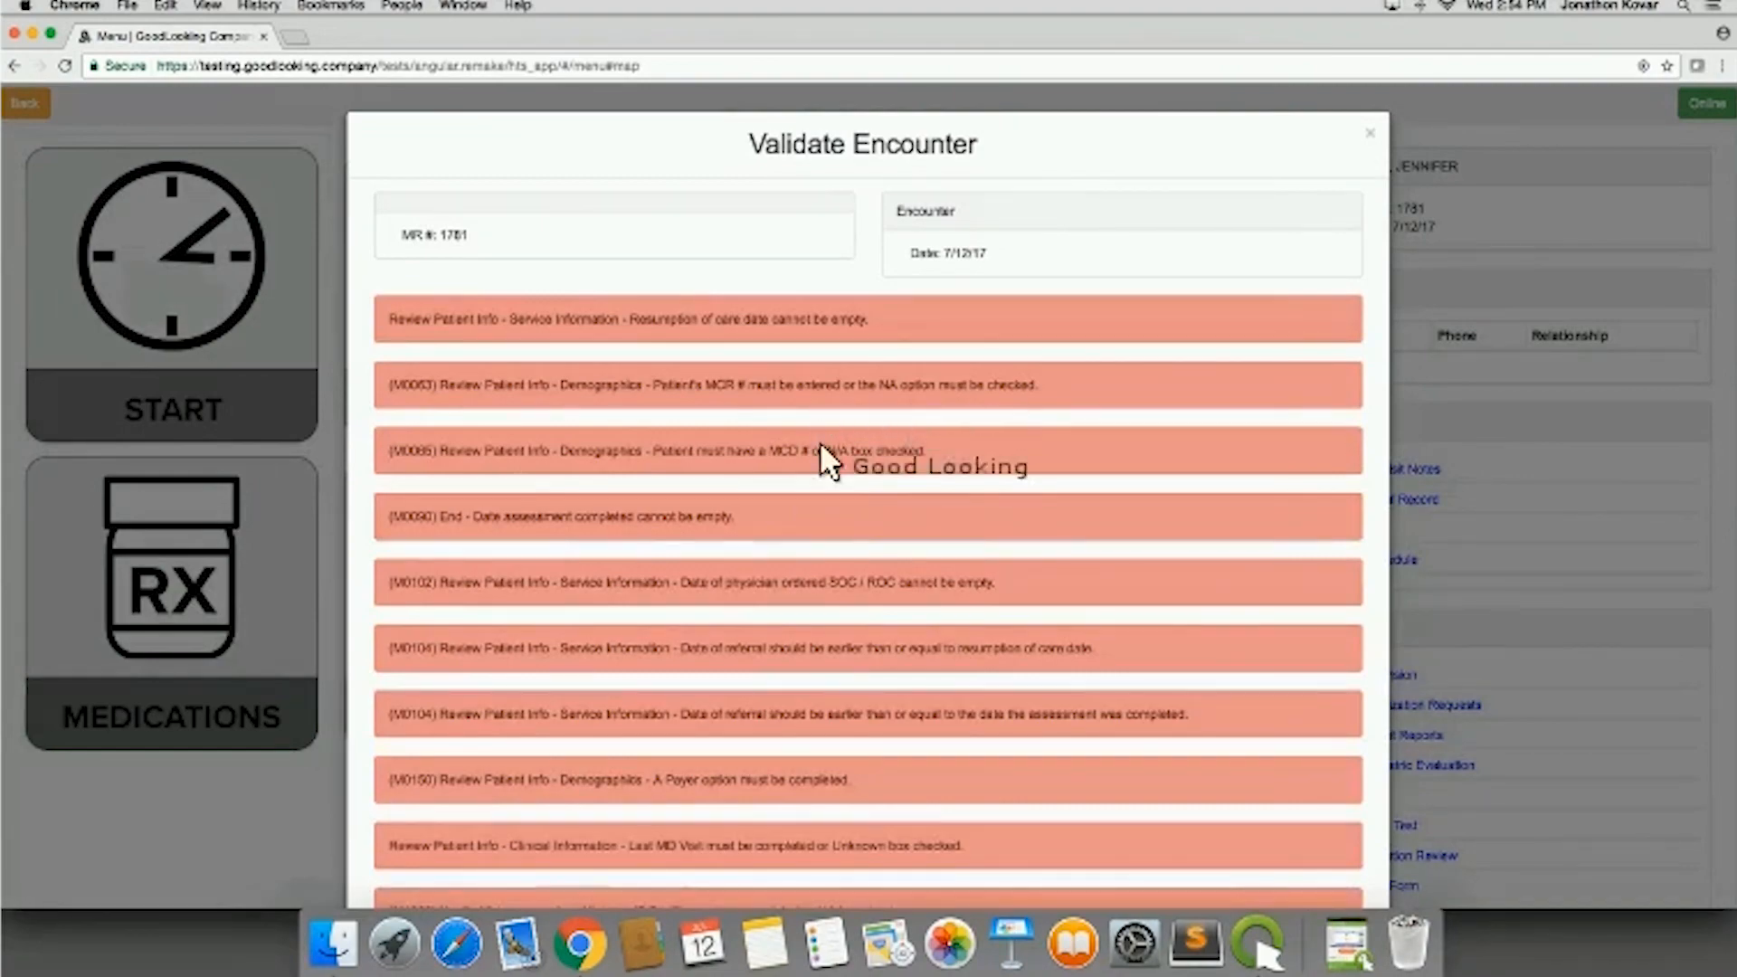
scroll(821, 561, "down", 5)
scroll(805, 627, "down", 20)
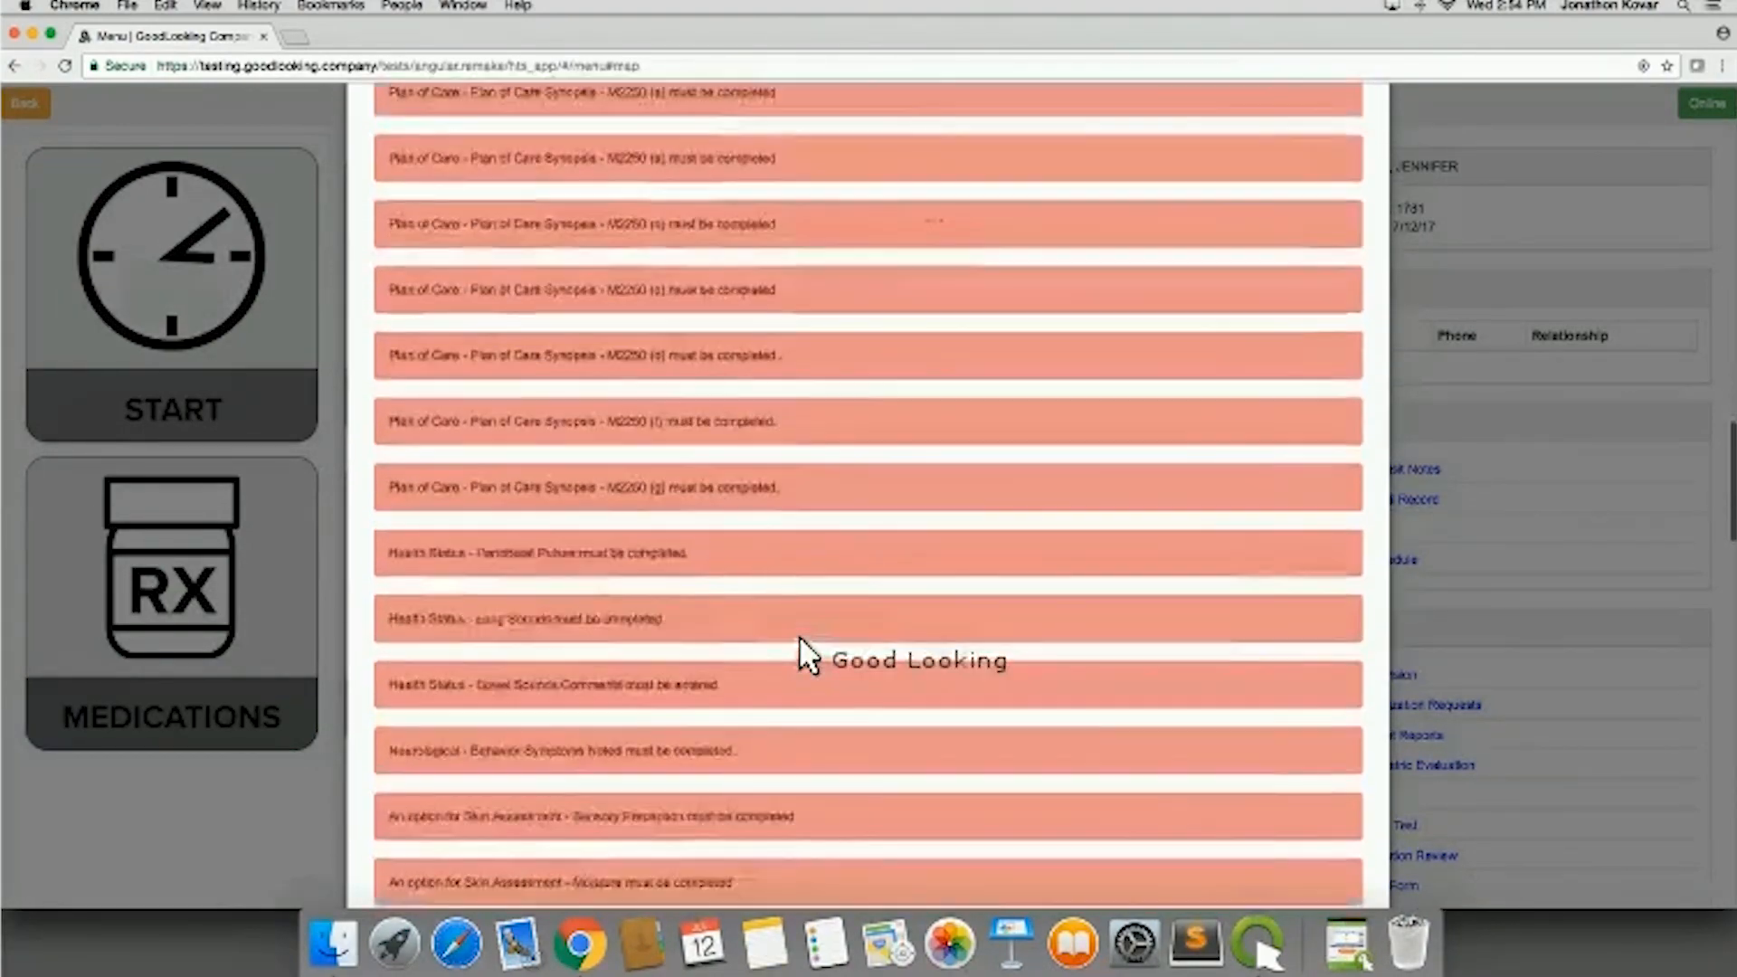
scroll(799, 635, "up", 20)
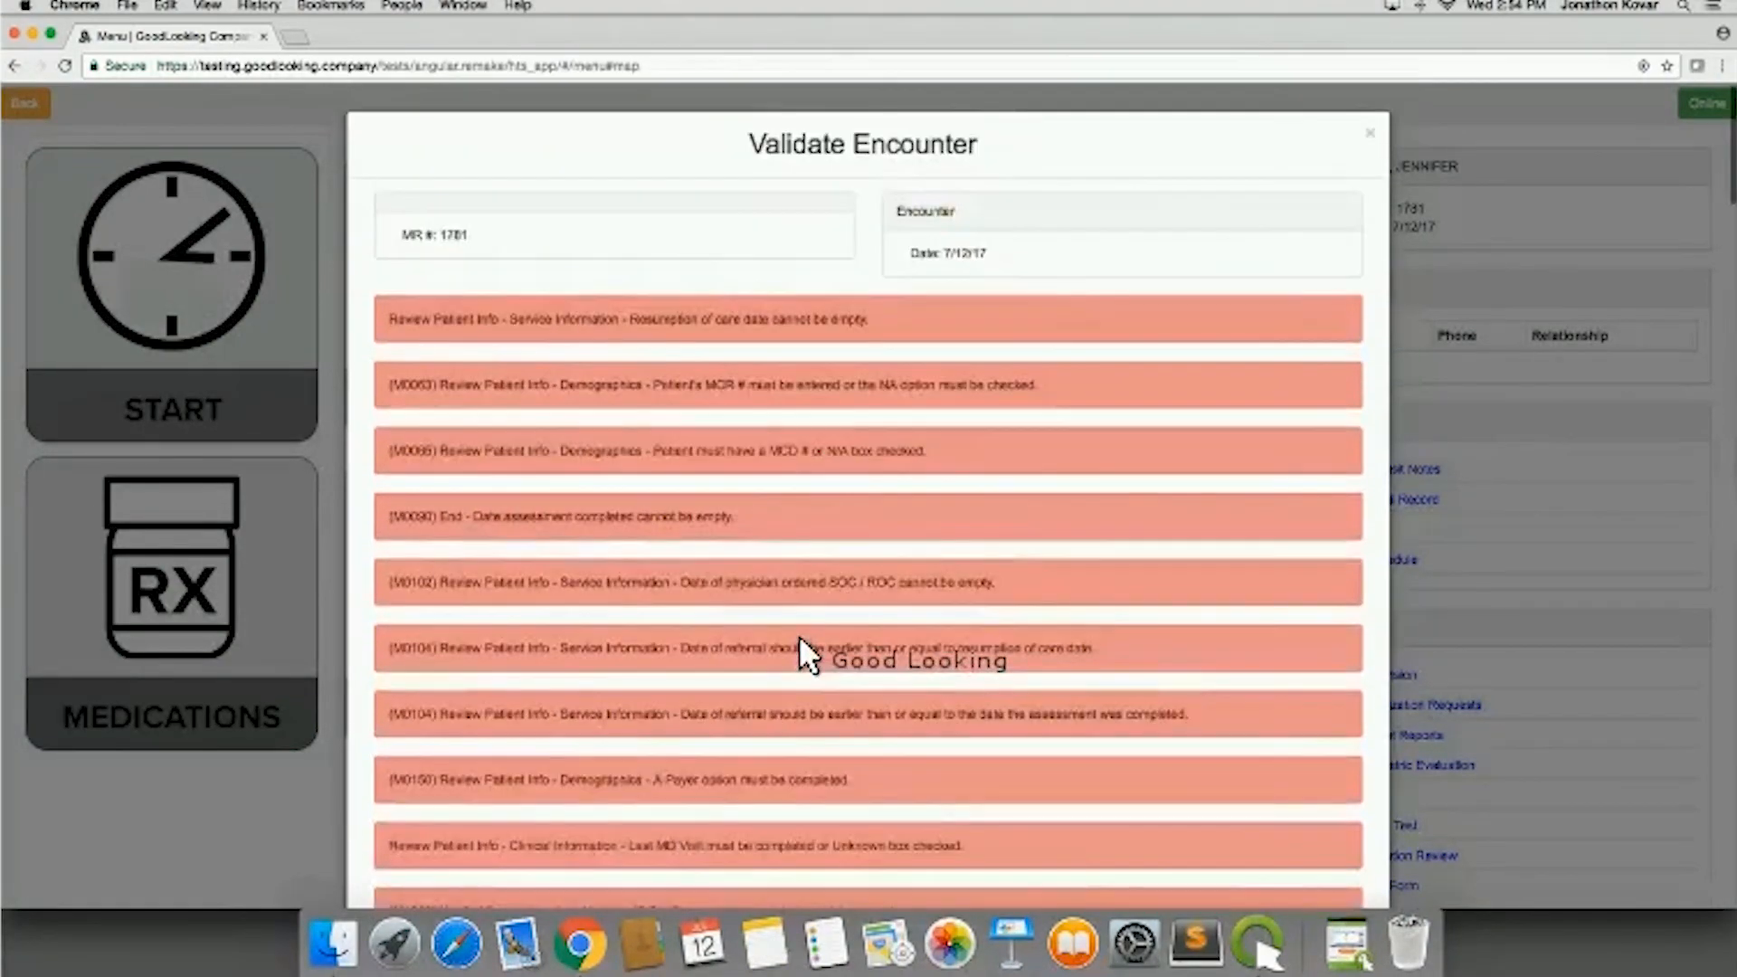
left_click(1370, 130)
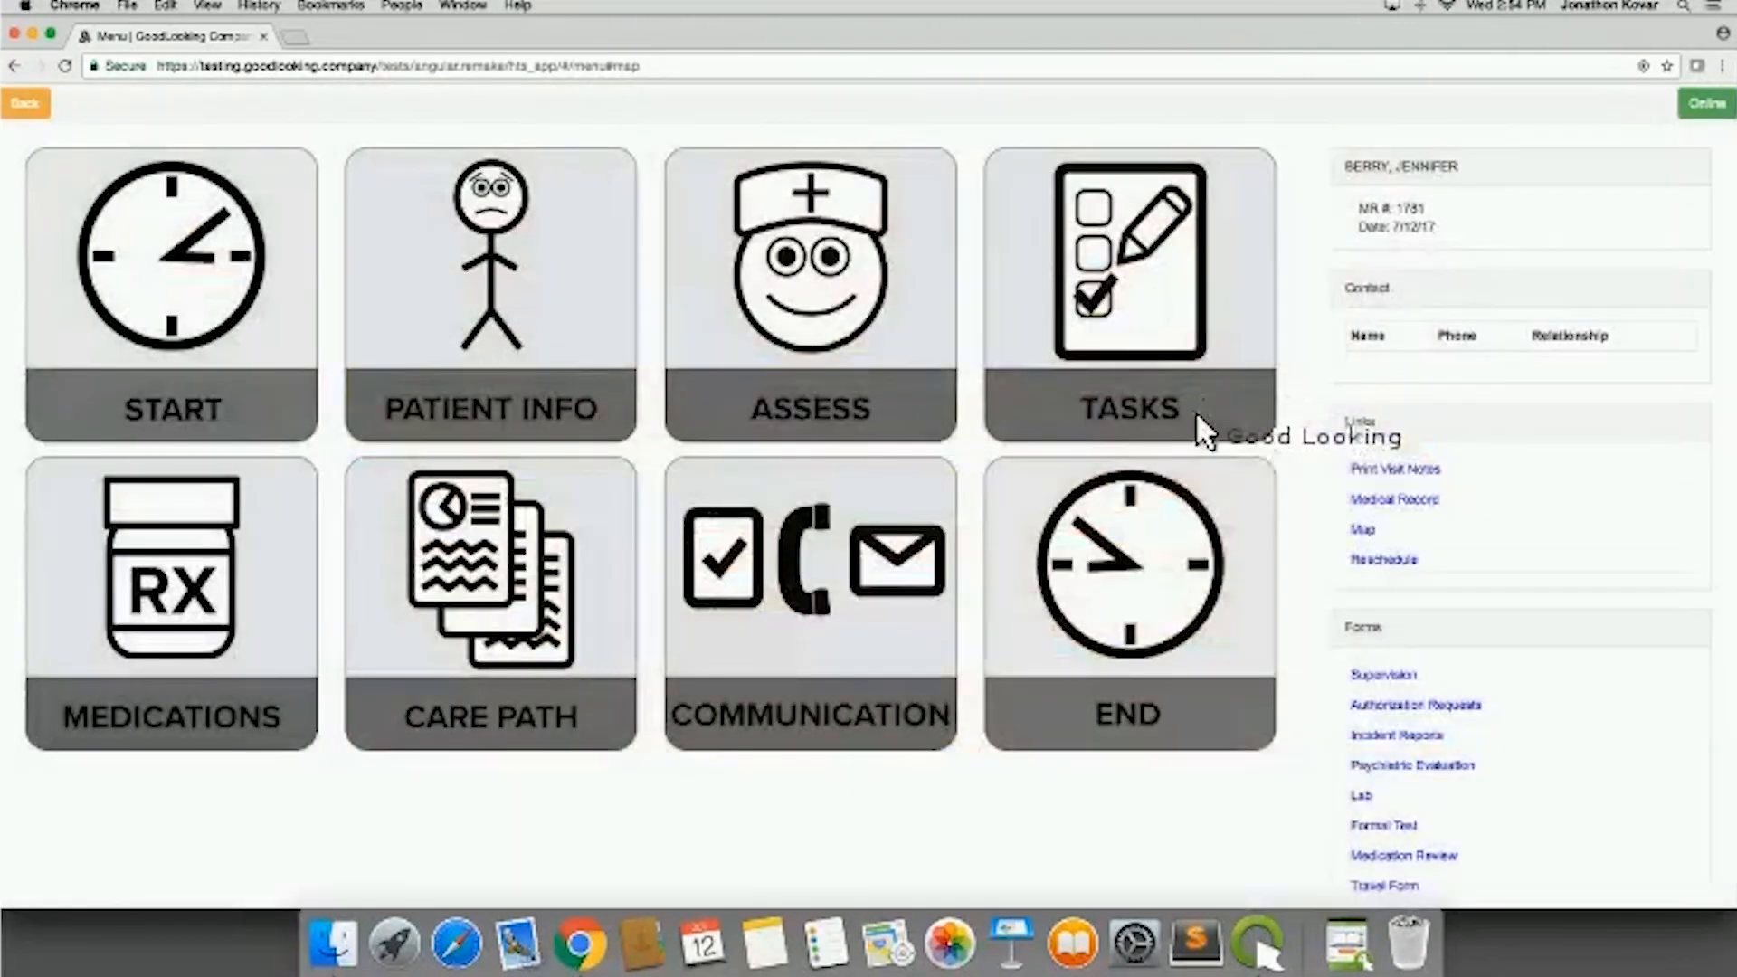